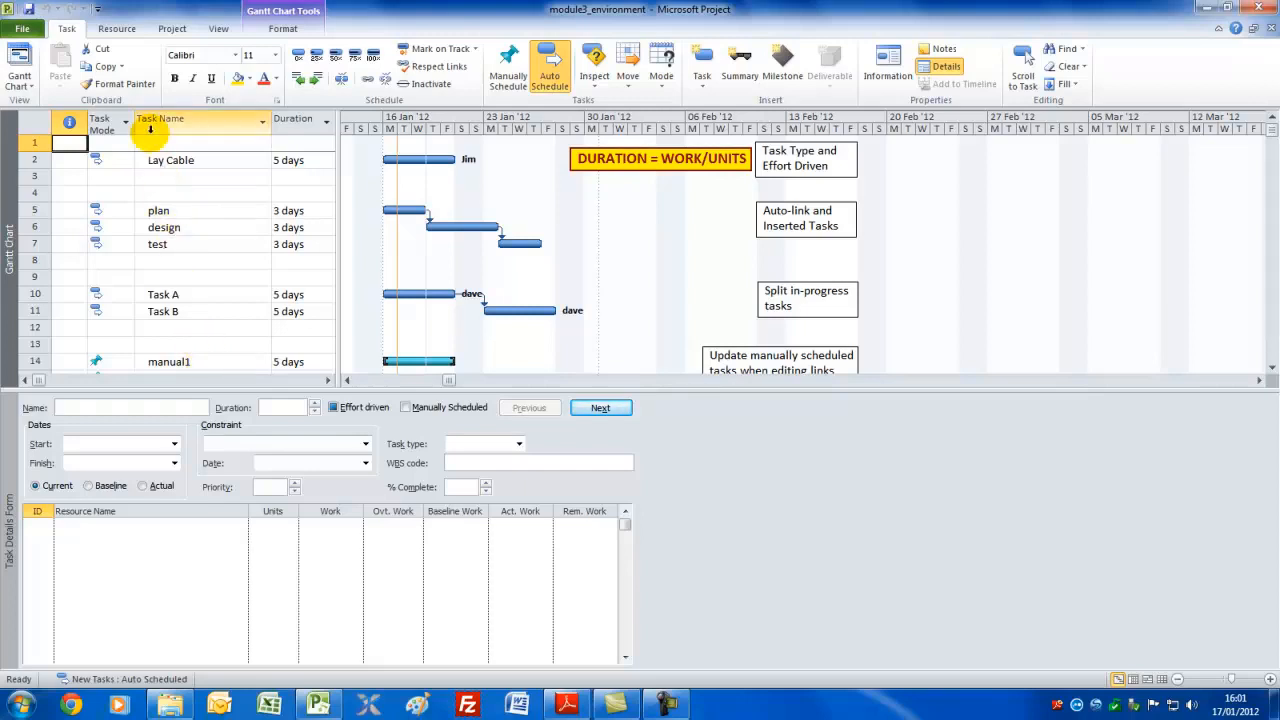
Open the project information and set the project start date to 16/01/12
click(178, 30)
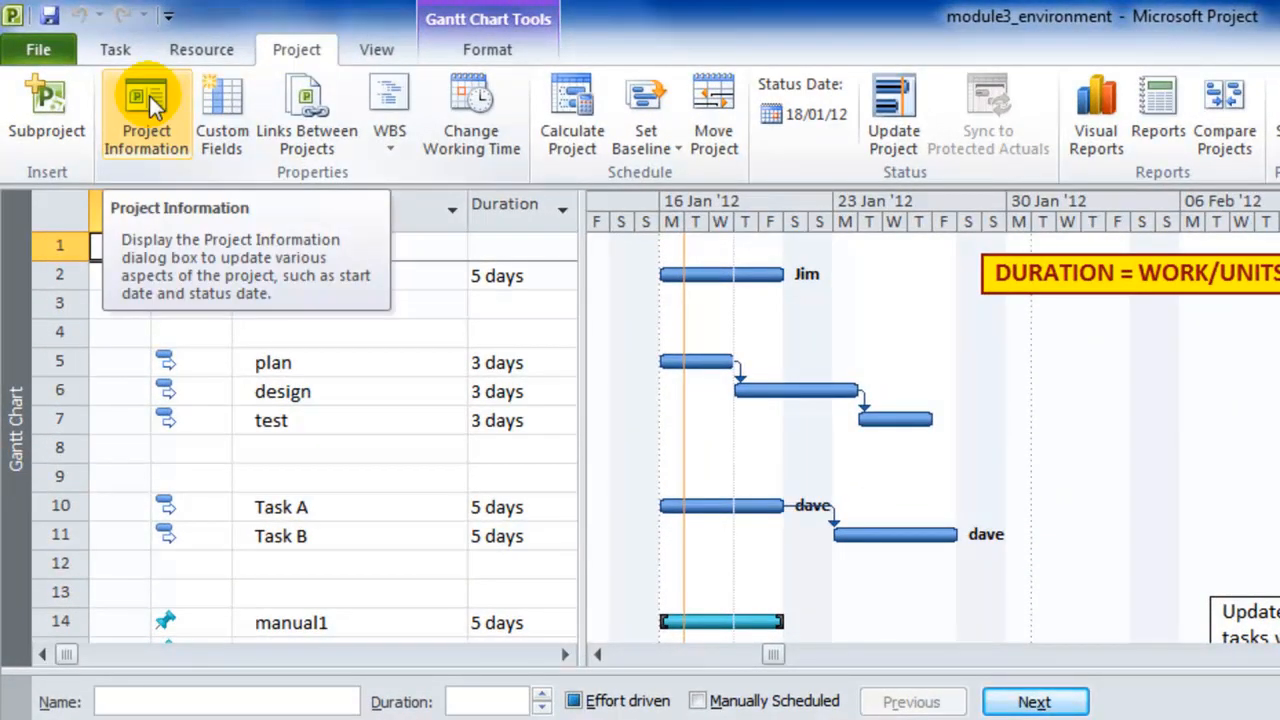
click(146, 100)
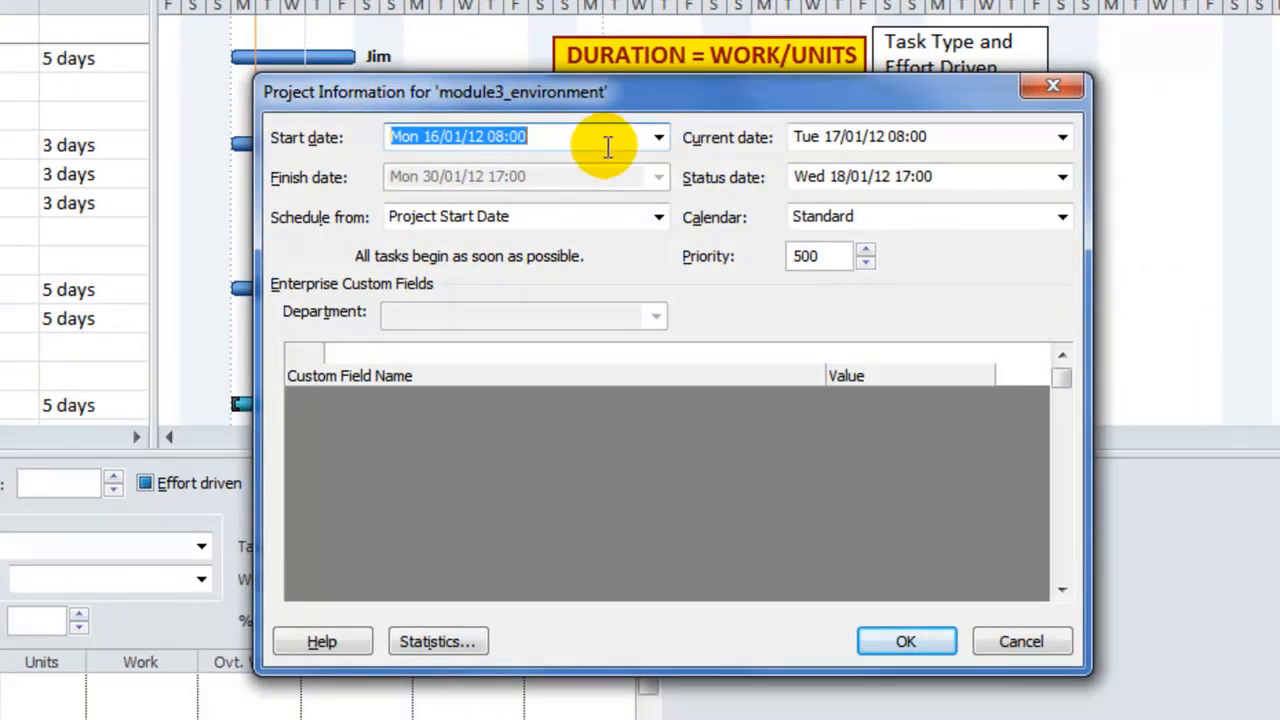
click(659, 138)
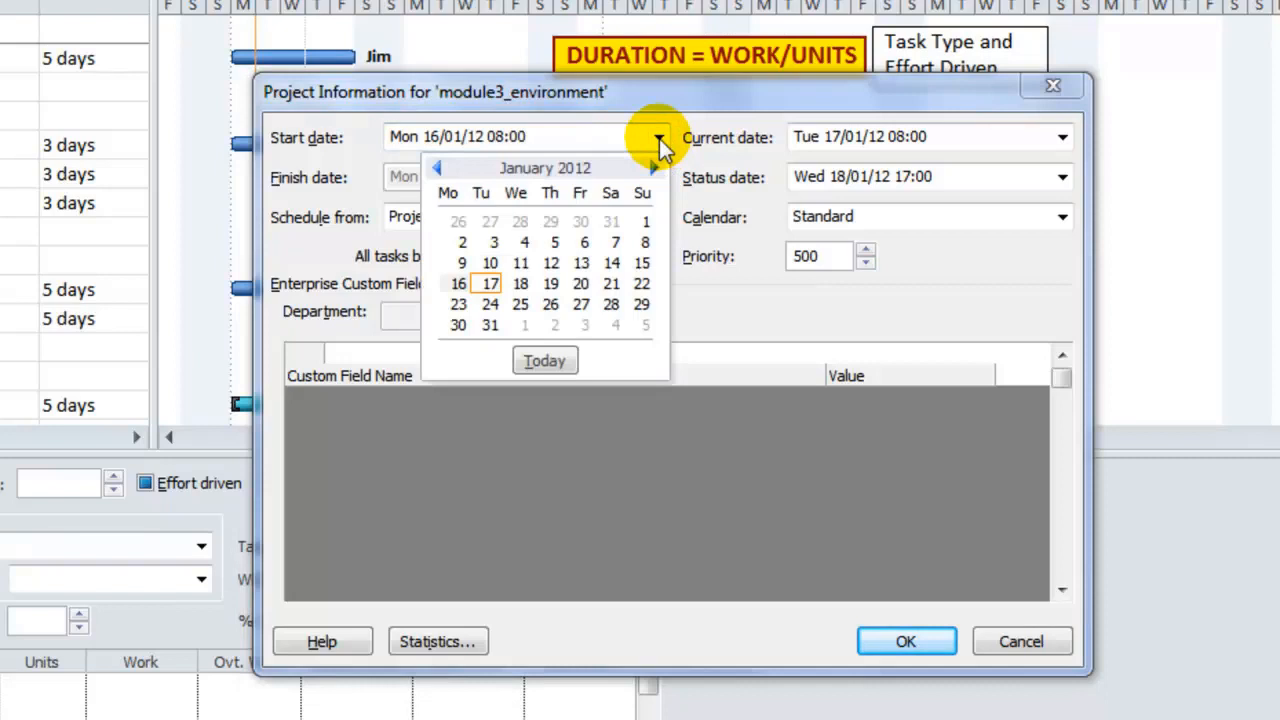
click(458, 283)
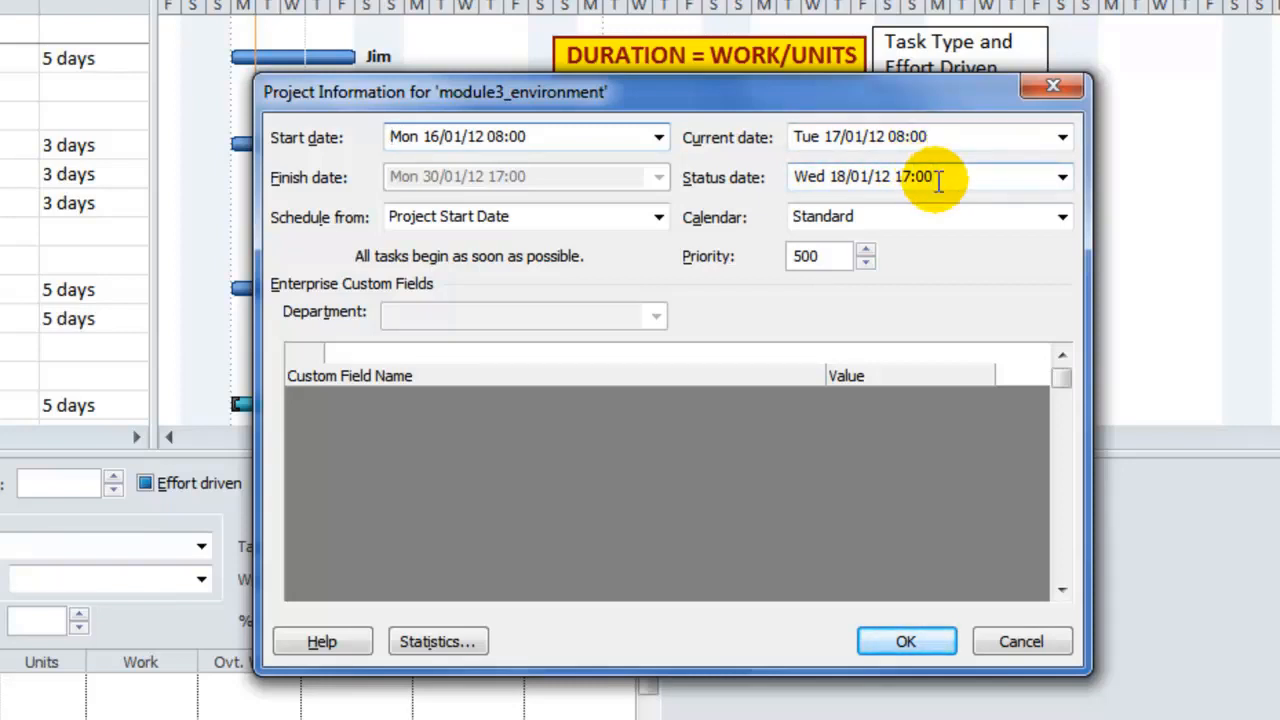
Set the project calendar to Standard and select the project's priority value
click(1061, 218)
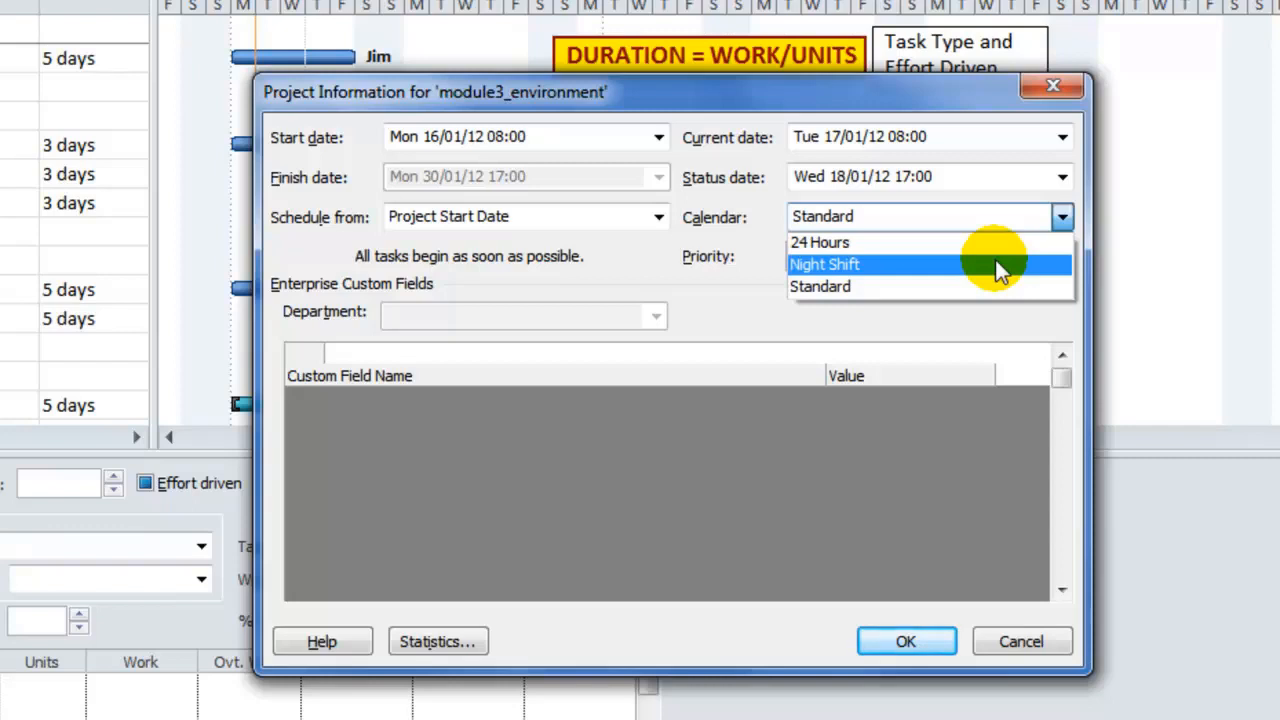
click(932, 288)
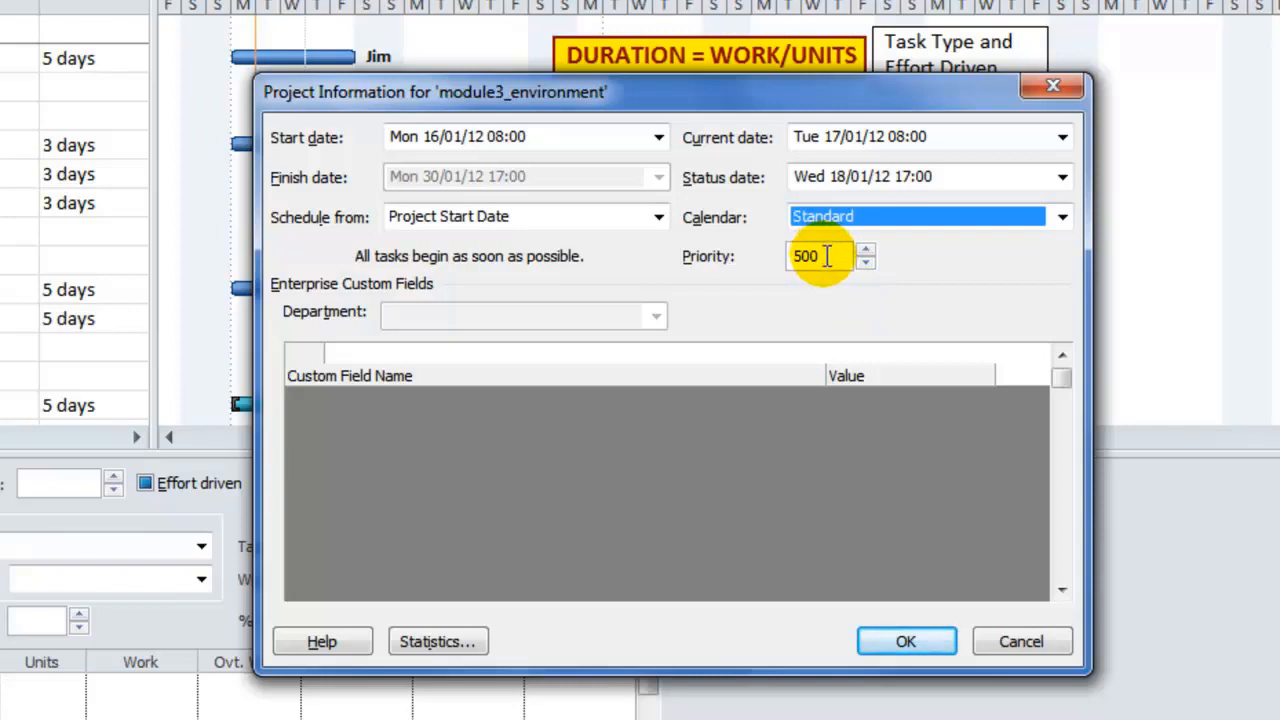
drag(826, 256, 789, 250)
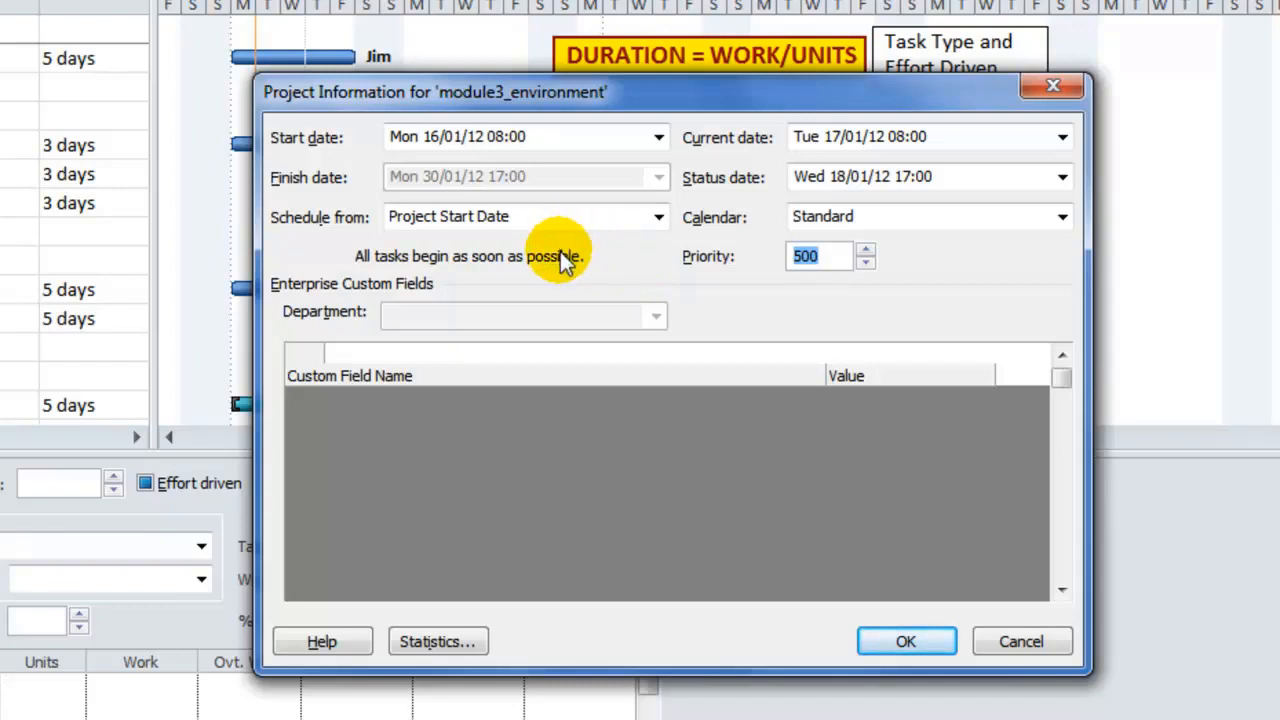
Try scheduling from the Project Finish Date with a finish date of 30/07/12, and switch back to scheduling from the Project Start Date
click(656, 222)
click(638, 270)
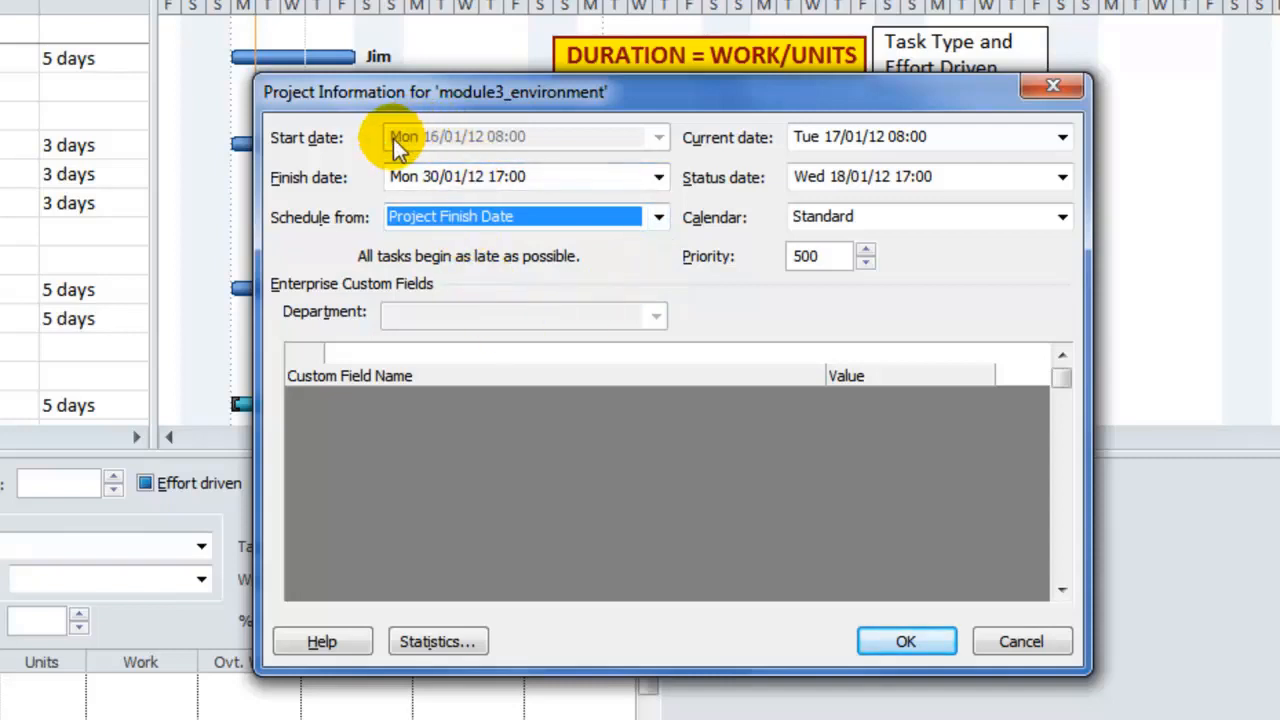
click(659, 177)
click(653, 208)
click(653, 208)
click(653, 208)
click(653, 208)
click(653, 208)
click(653, 208)
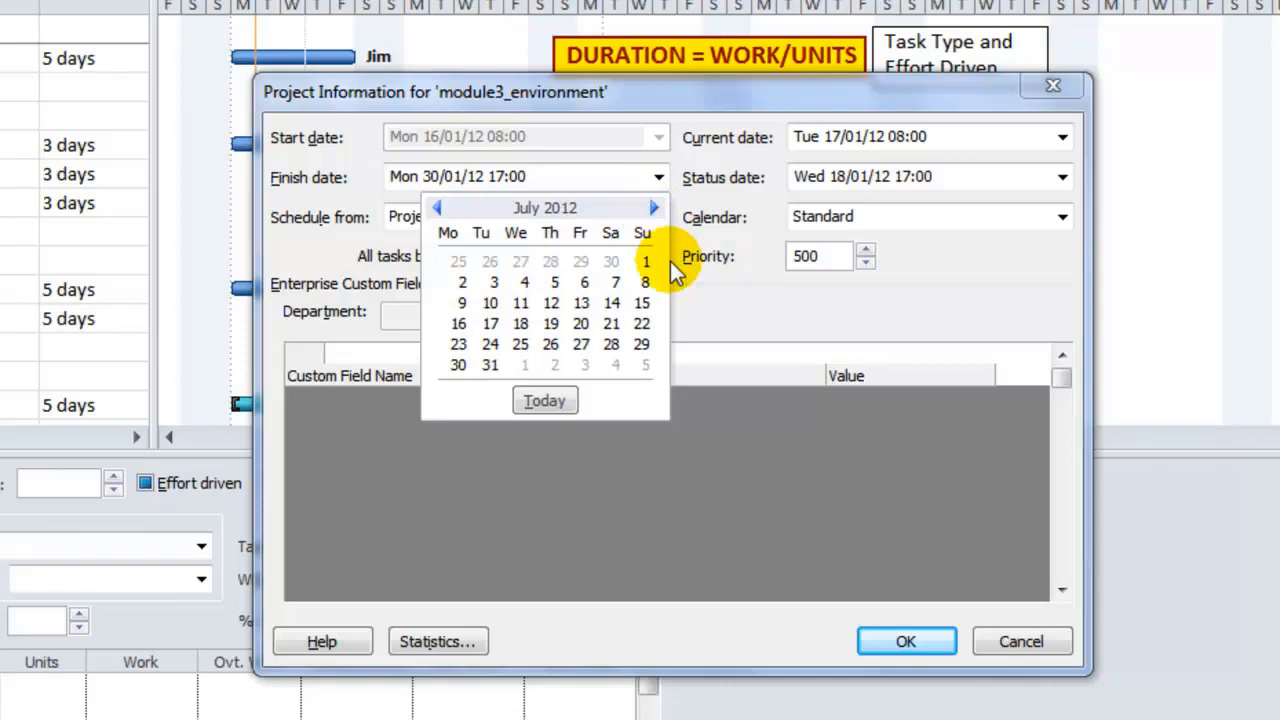
click(458, 365)
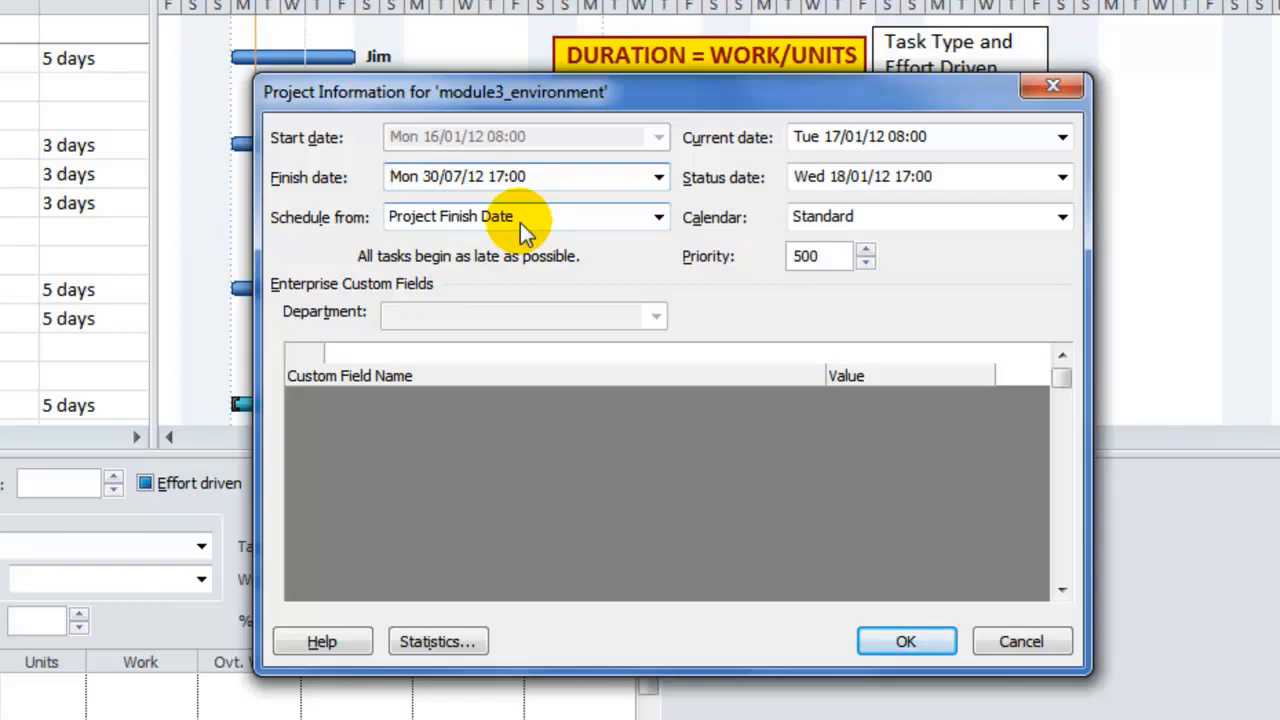
click(658, 217)
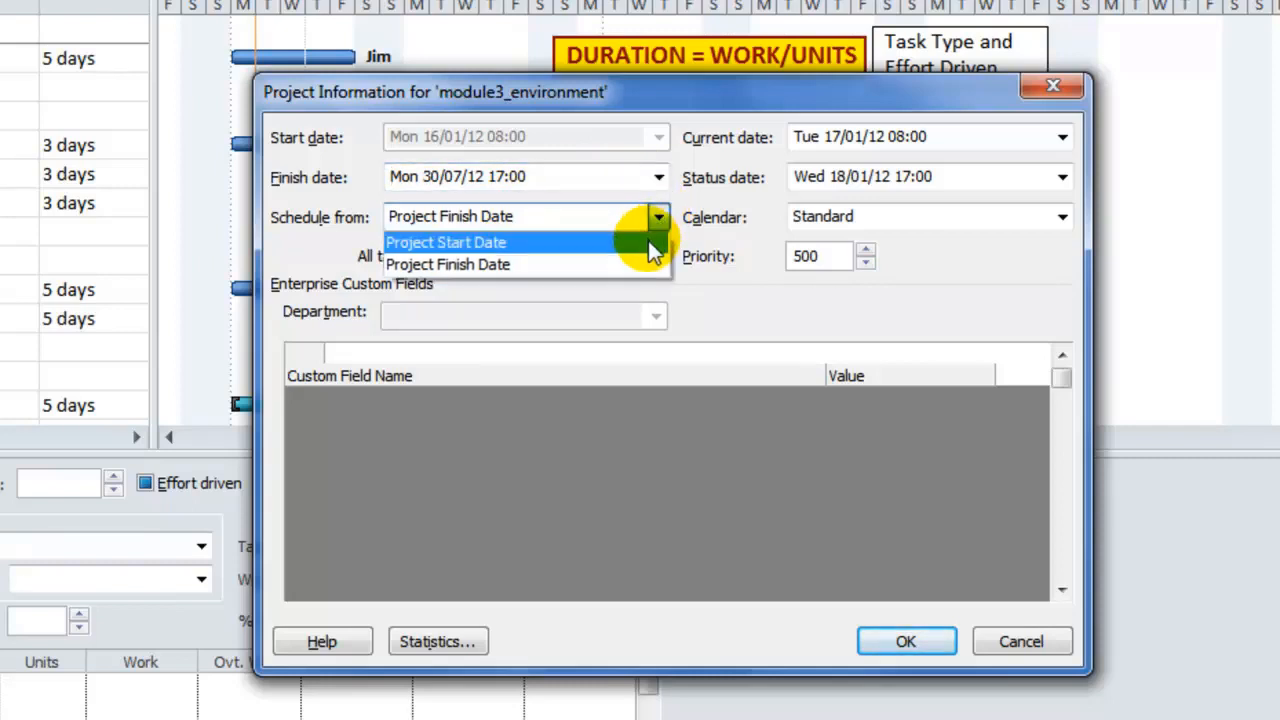
click(651, 245)
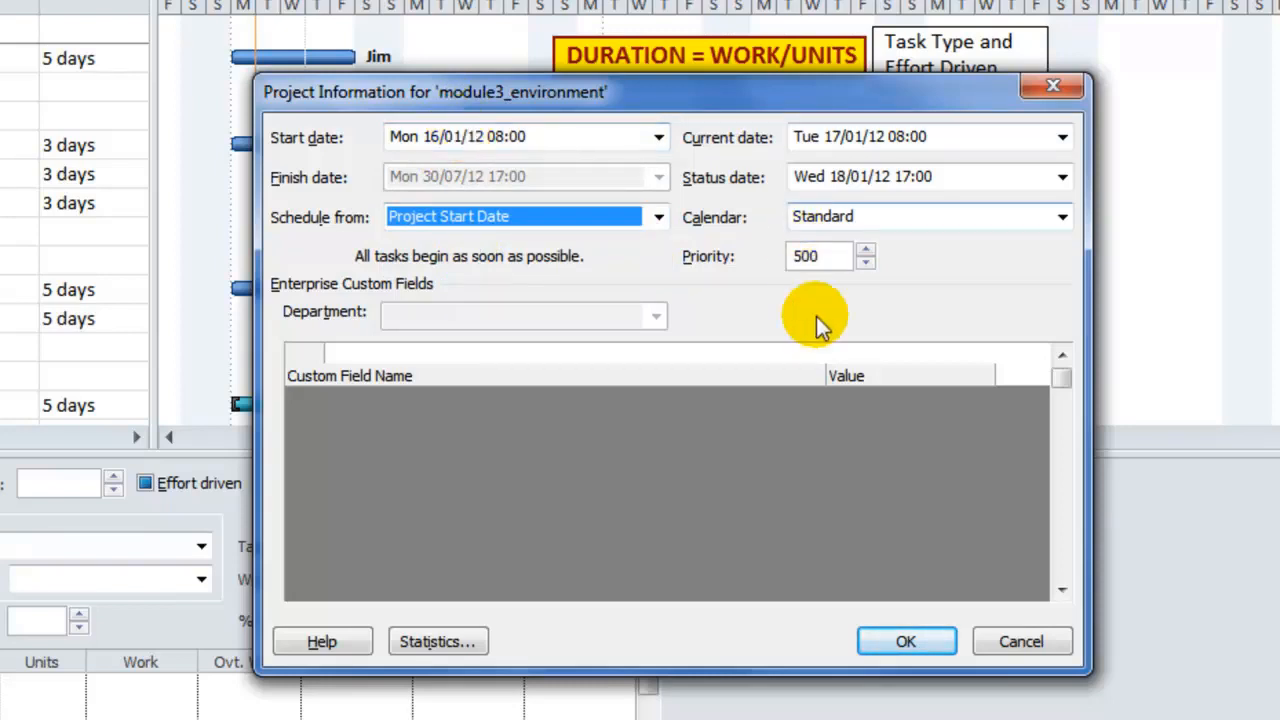
View the project statistics and close them
click(453, 647)
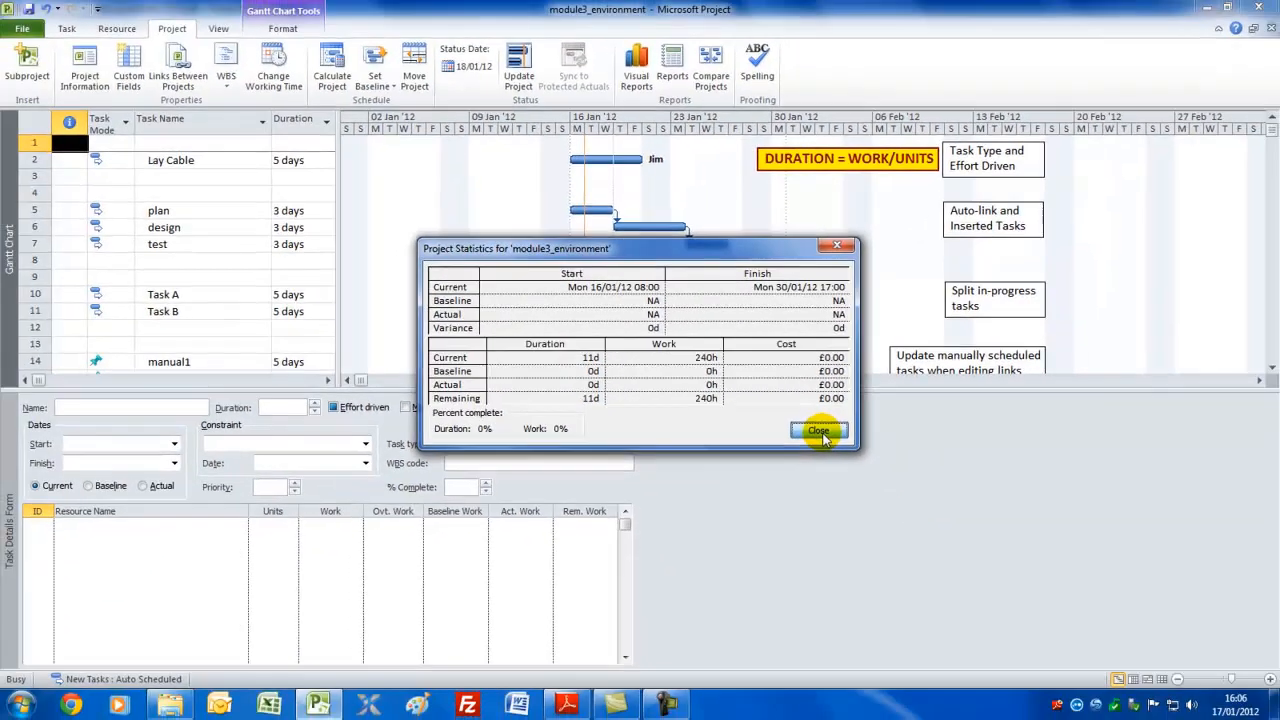
click(984, 526)
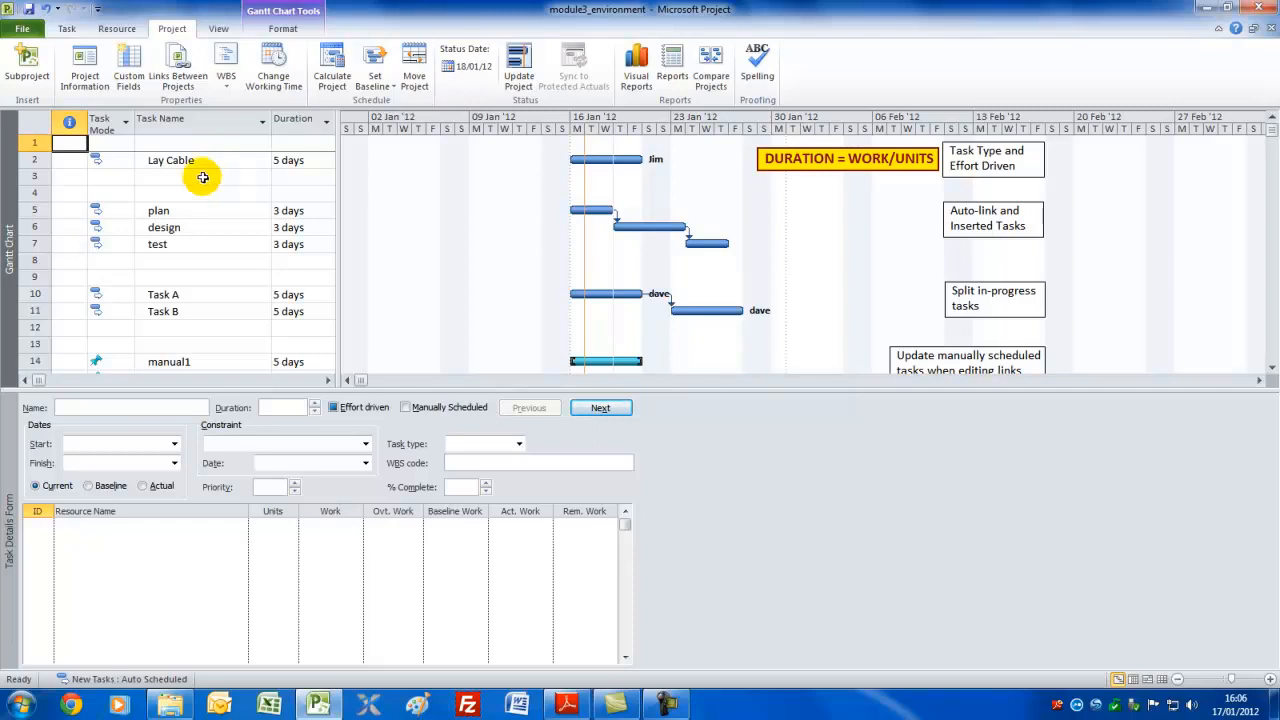
Open the Project Options and set the date format to the "28 January 2009" style
click(20, 30)
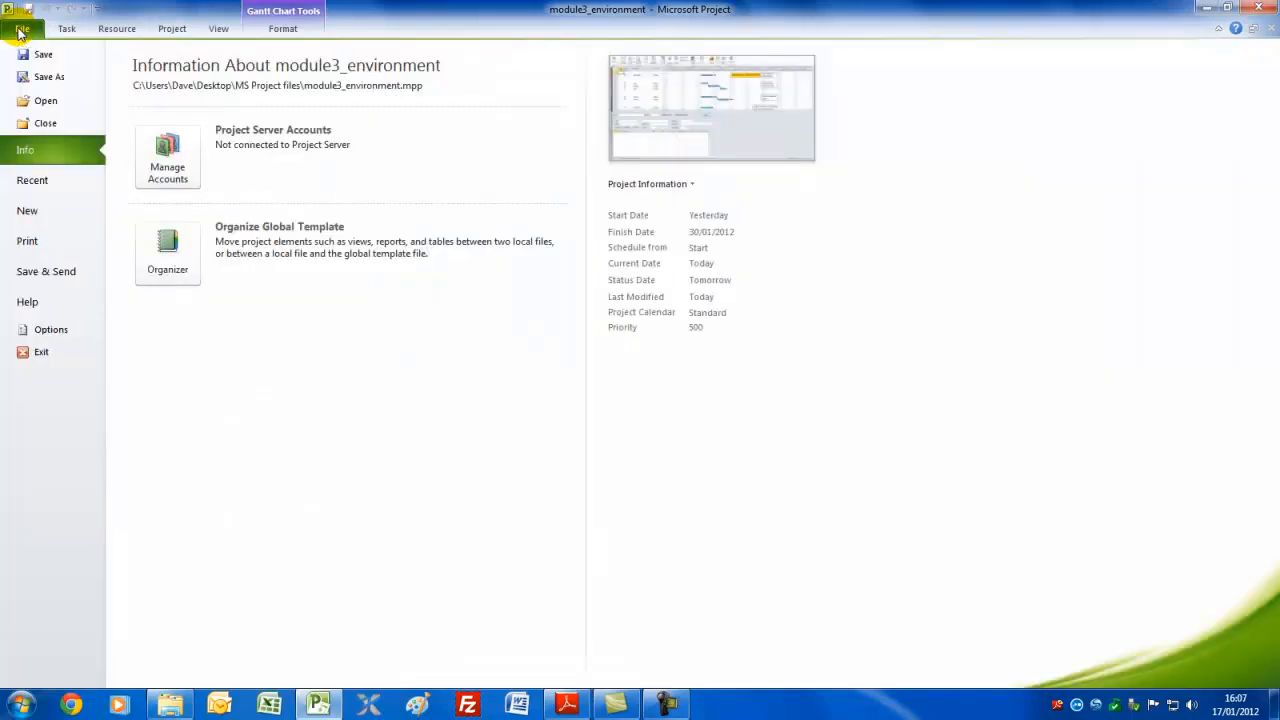
click(52, 331)
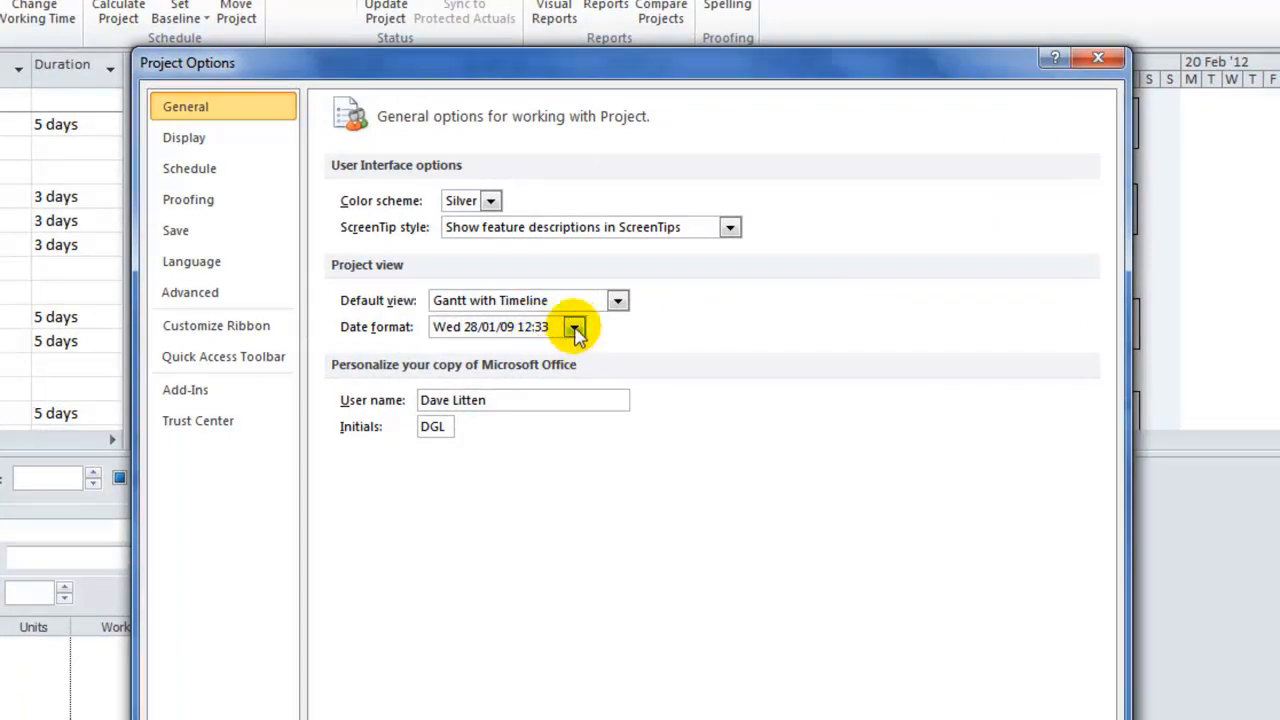
click(575, 328)
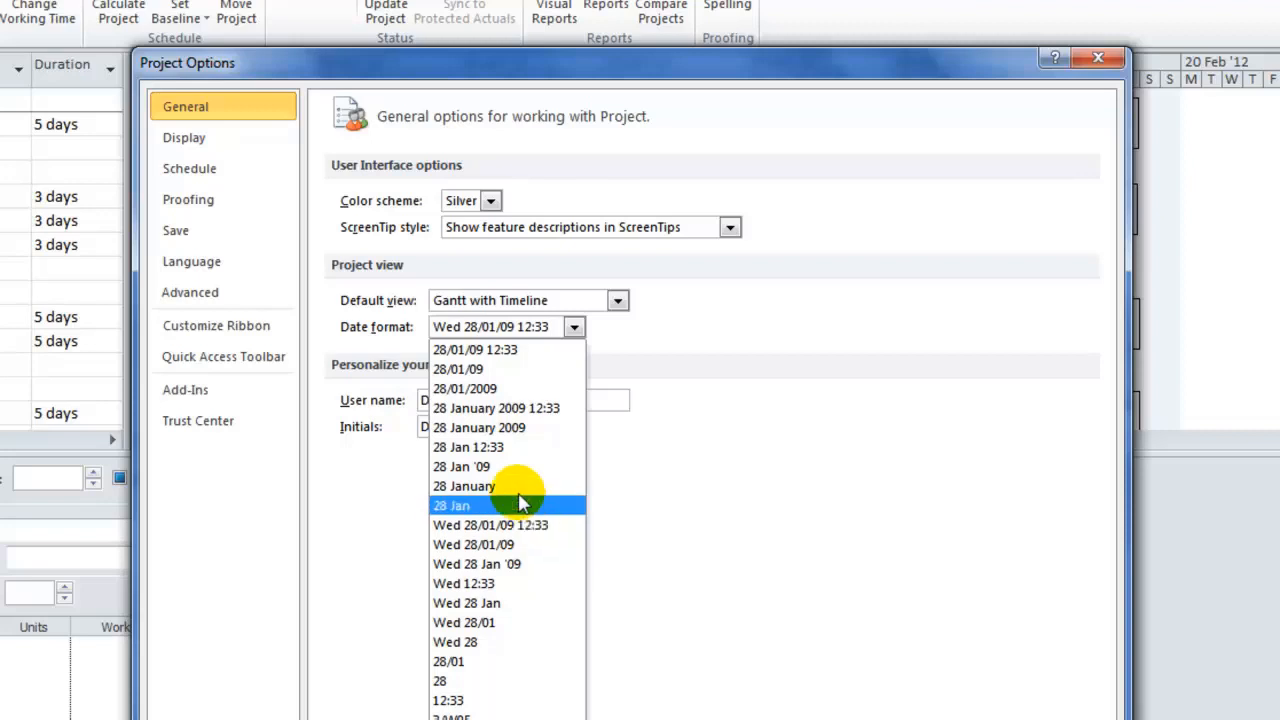
click(545, 427)
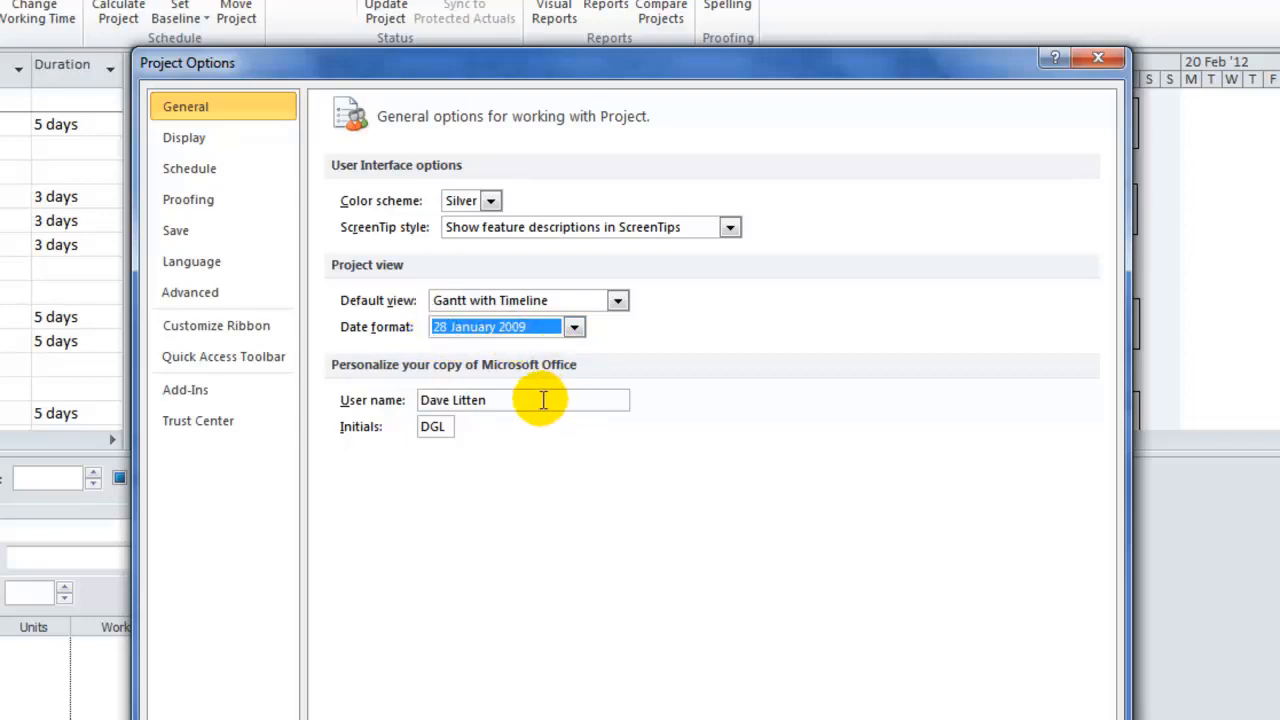
Review the user name and initials in the general options
drag(491, 400, 374, 392)
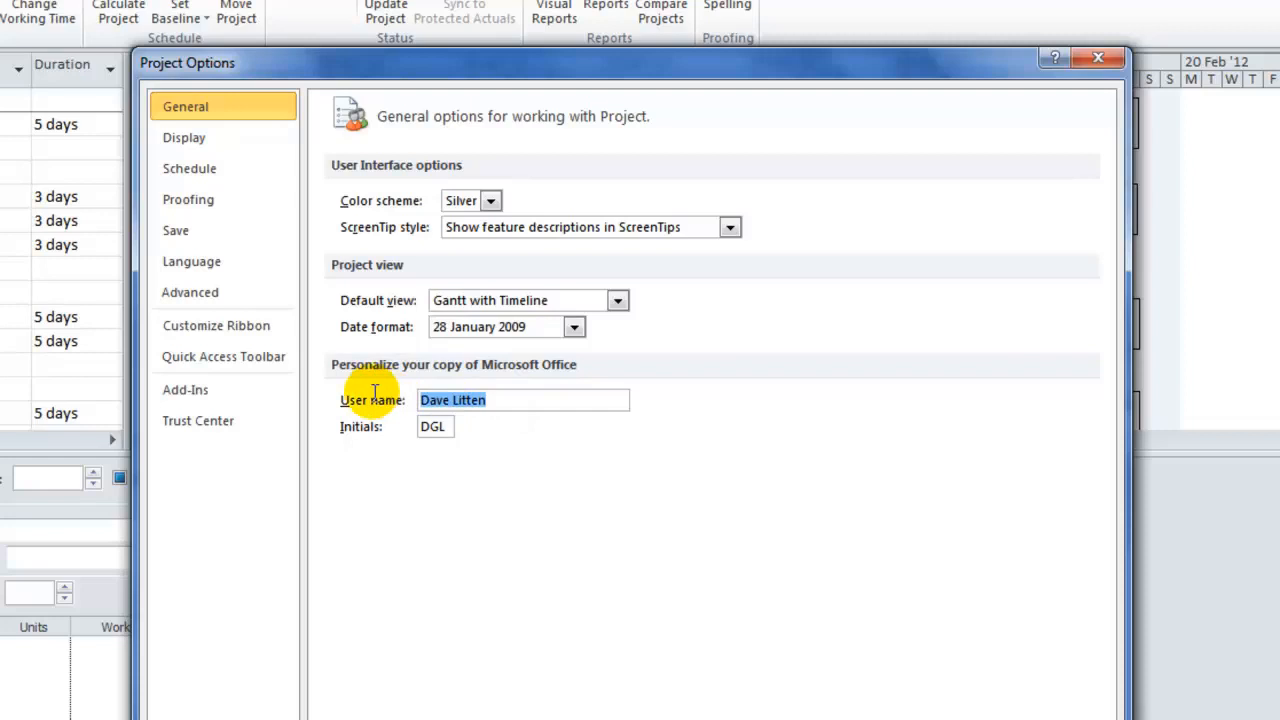
click(443, 427)
drag(443, 427, 418, 425)
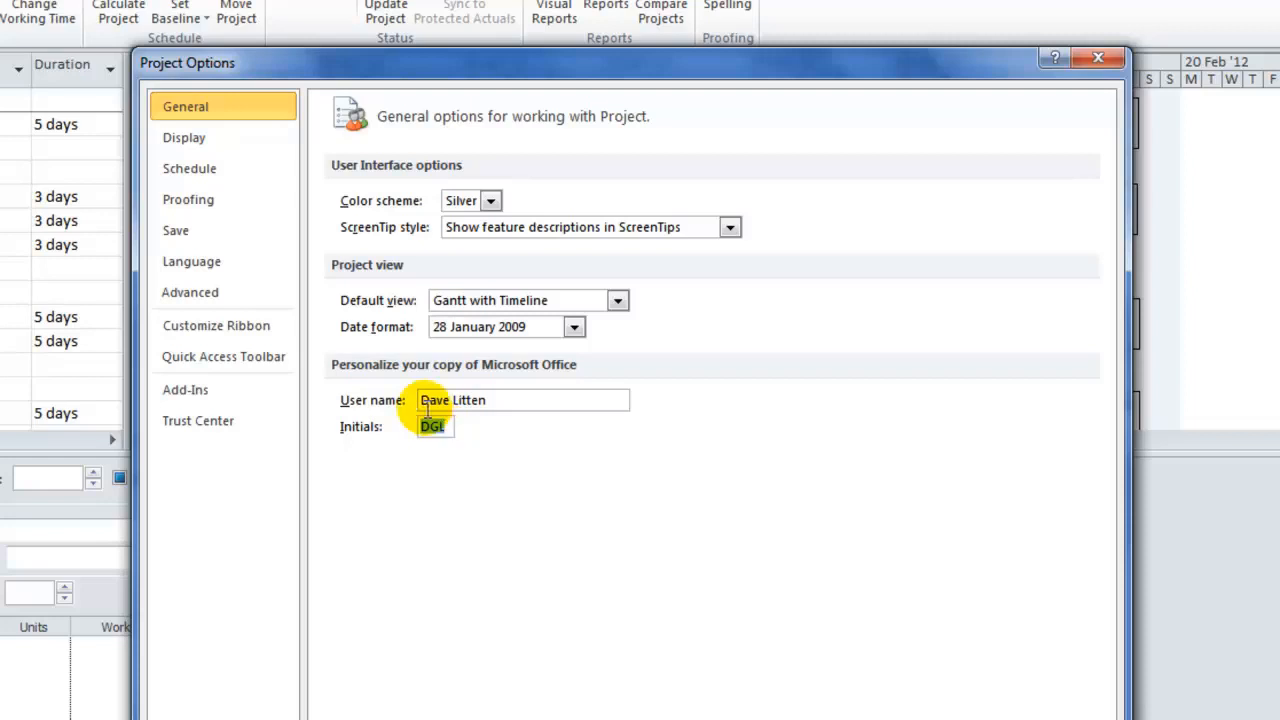
Show the display options and examine the available calendar types
click(196, 146)
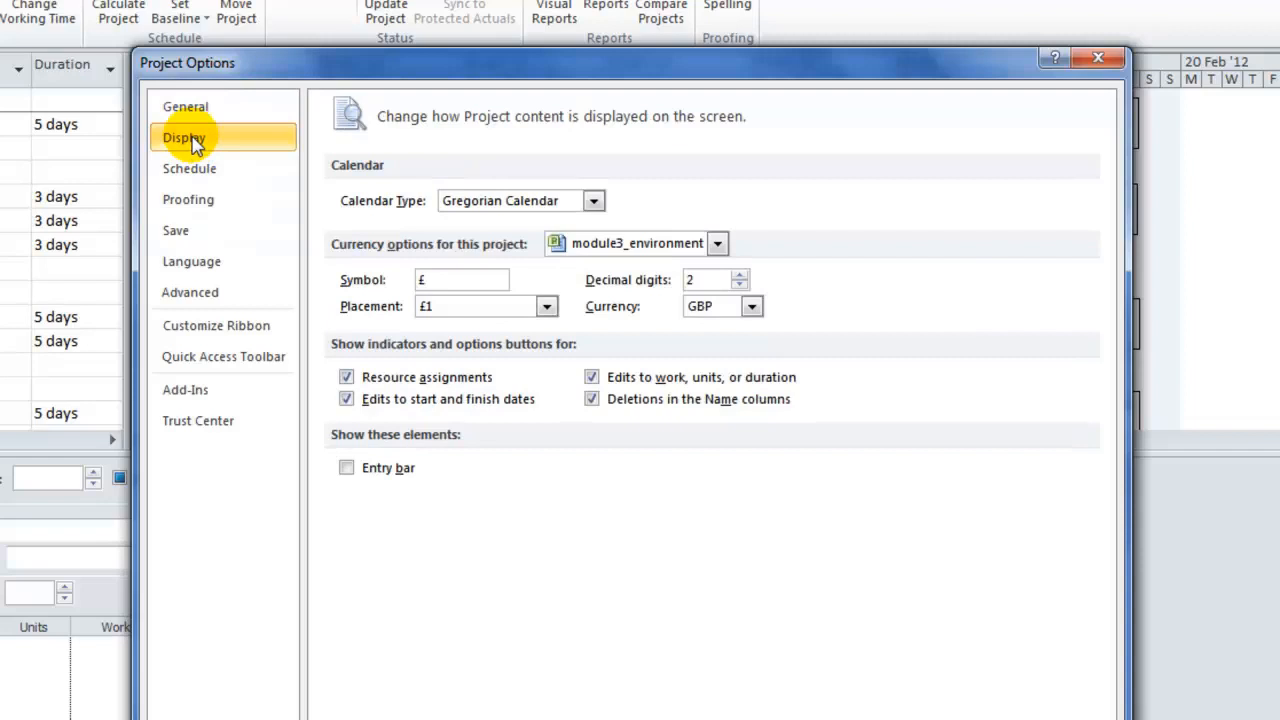
click(594, 201)
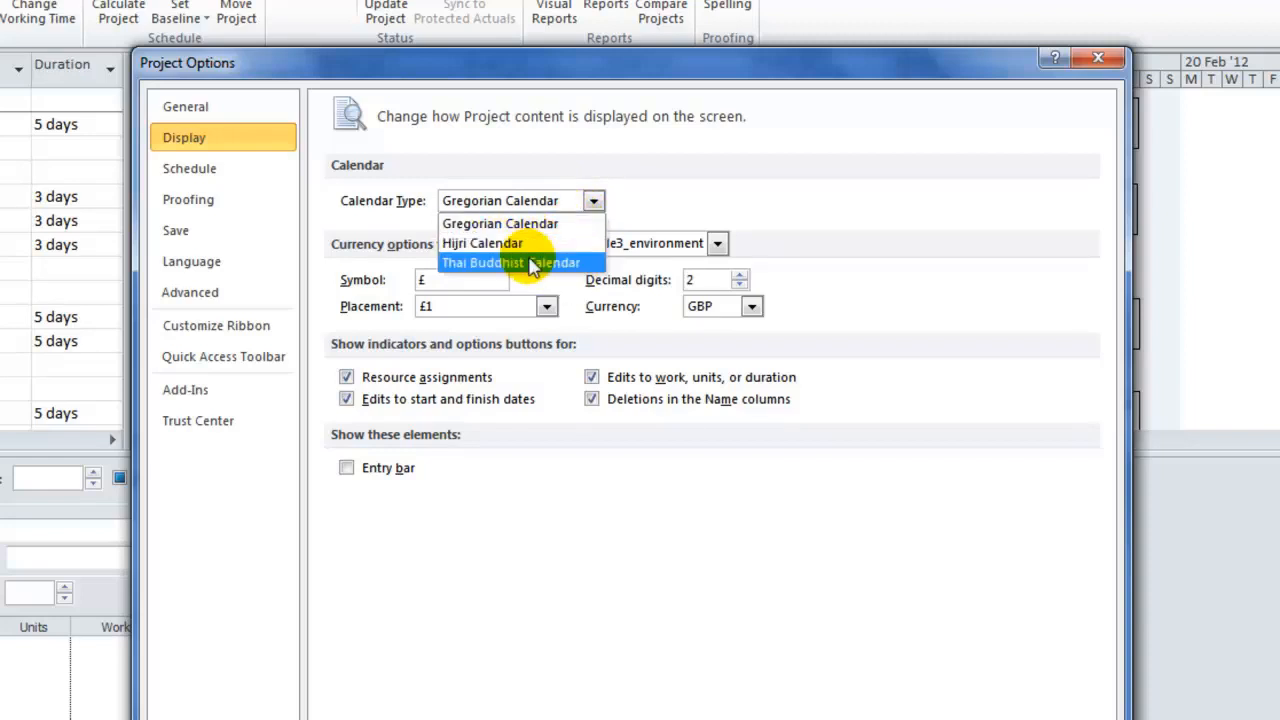
click(594, 202)
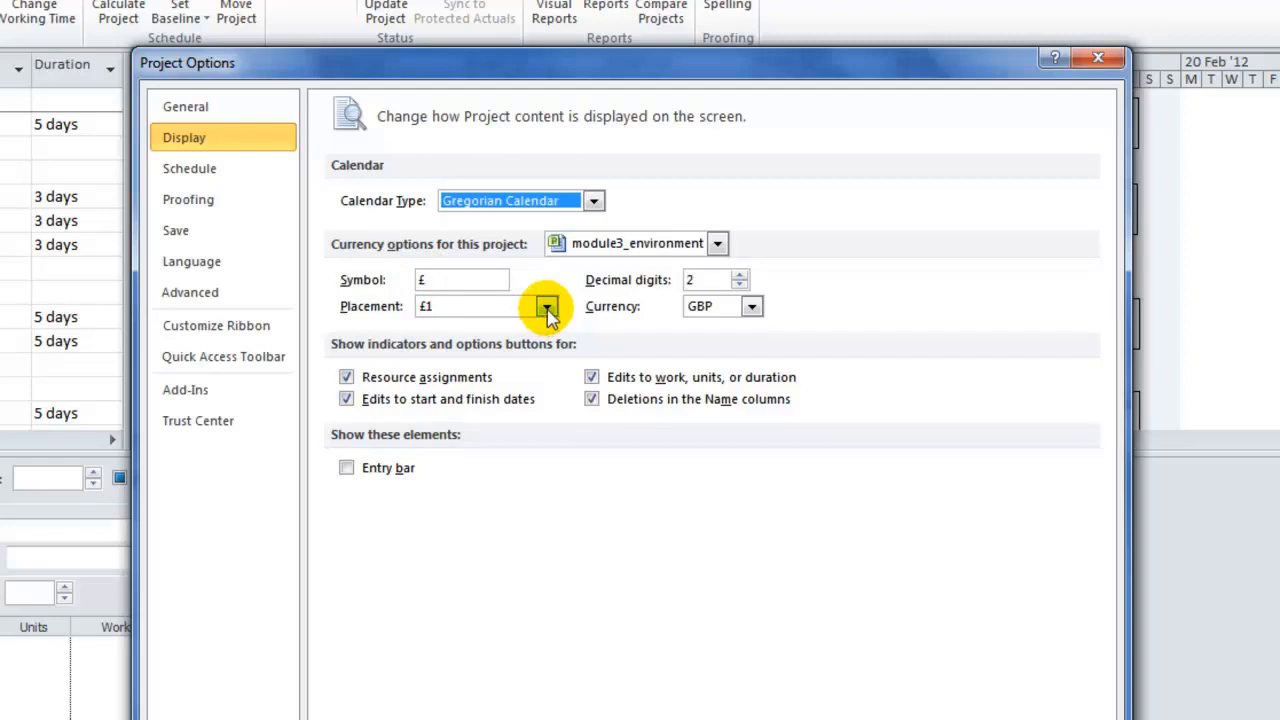
Examine the currency symbol, the available currency codes and the decimal digits for this project
double_click(425, 280)
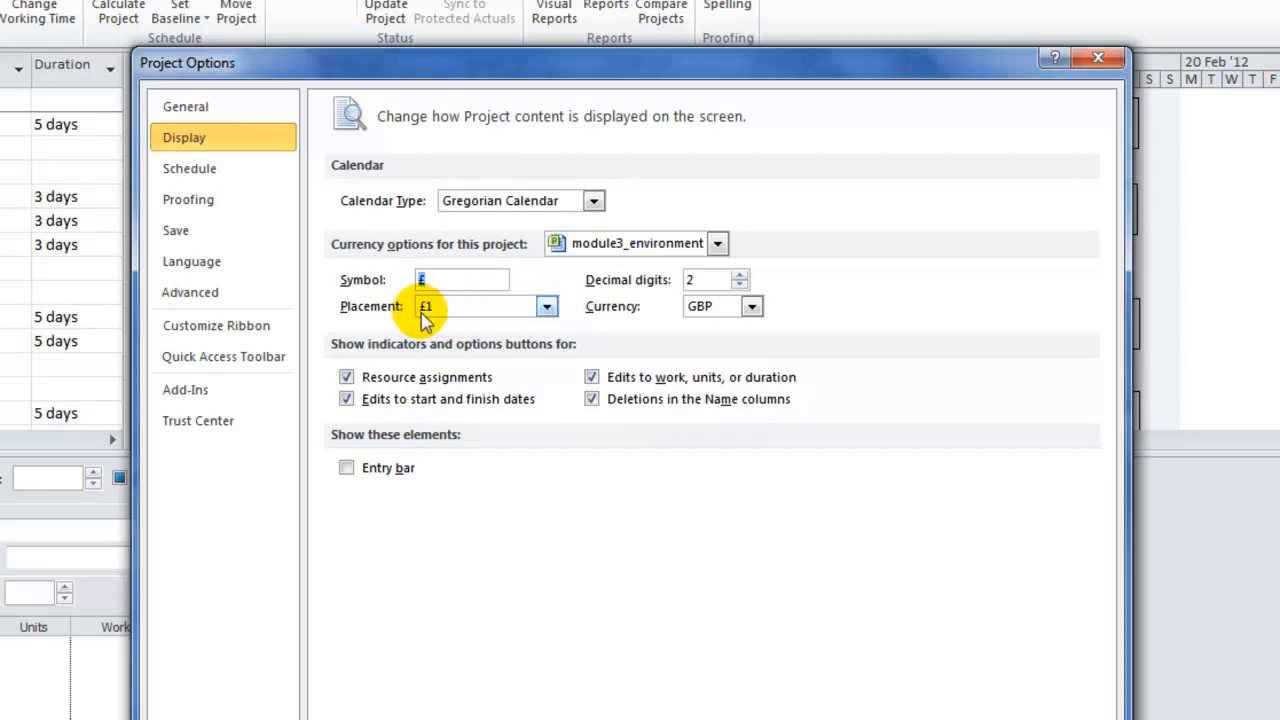
click(752, 309)
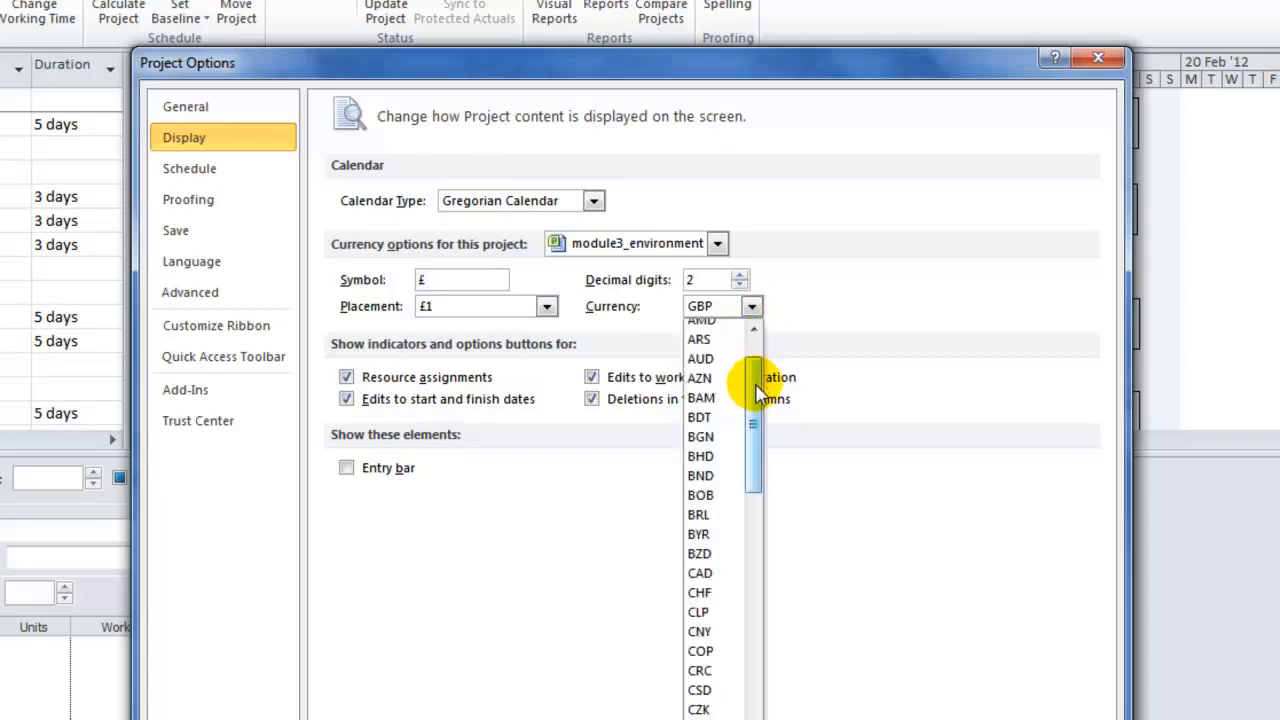
drag(757, 393, 757, 393)
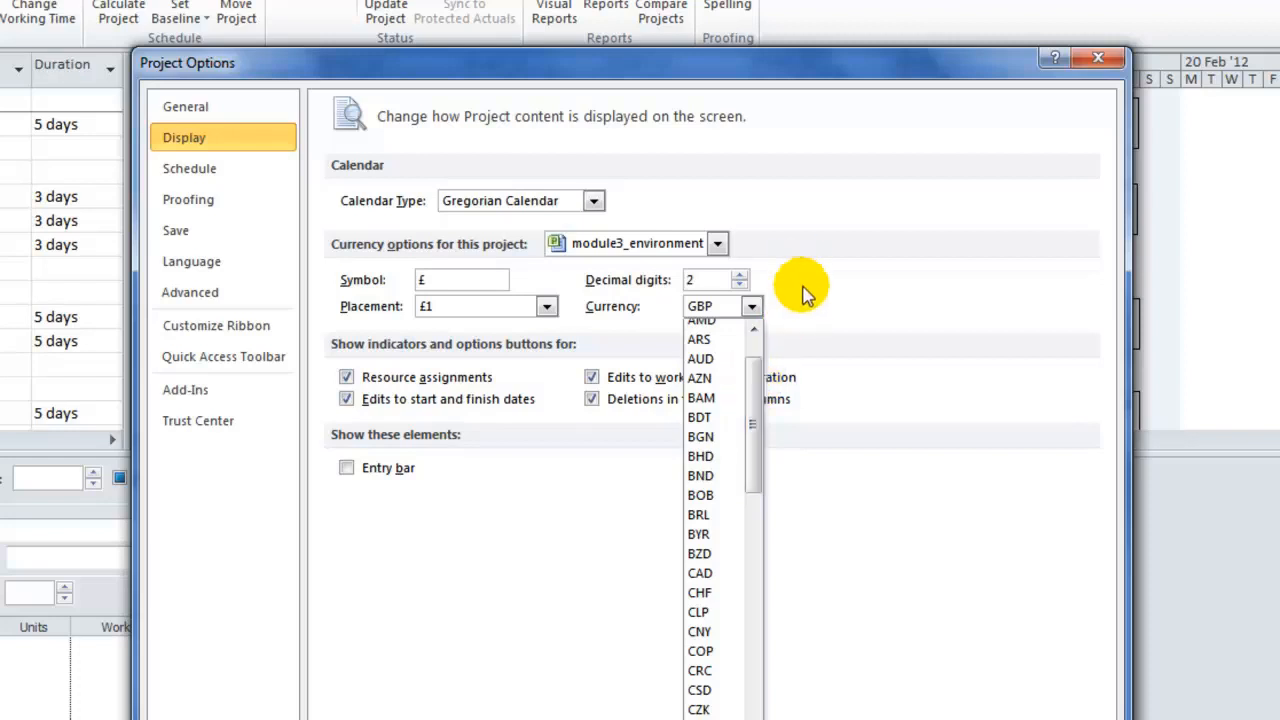
click(752, 290)
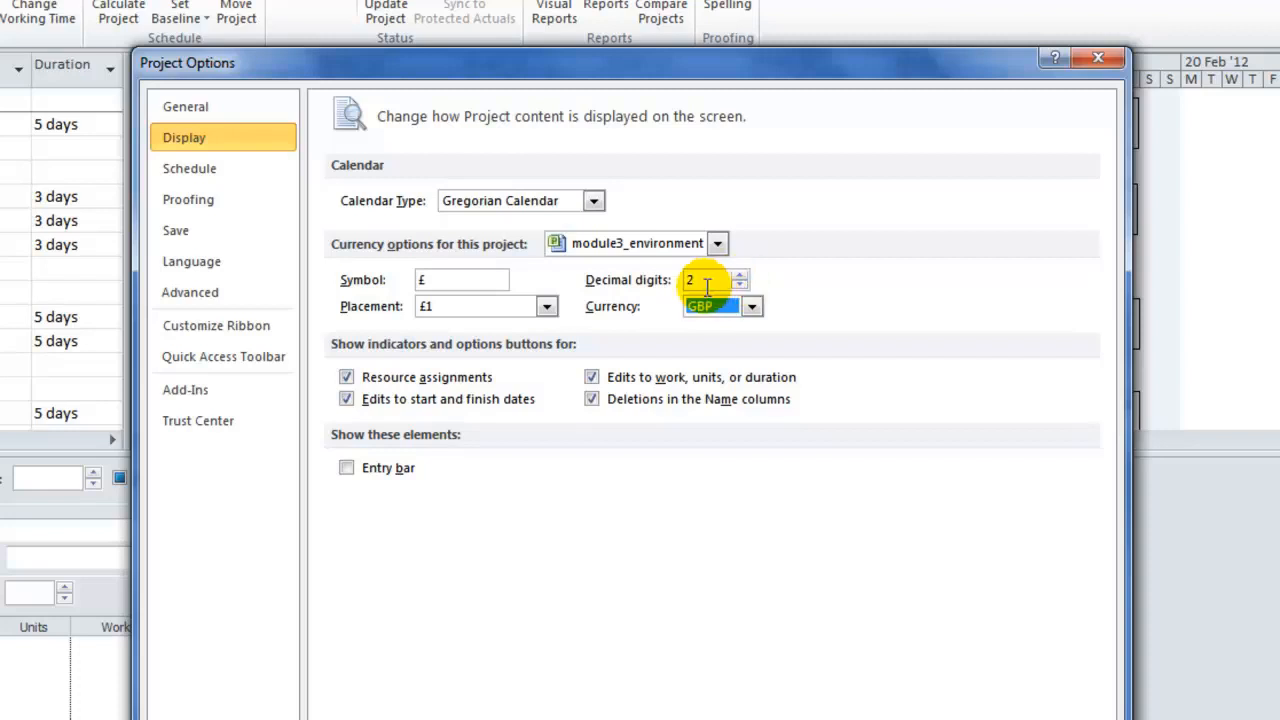
click(707, 287)
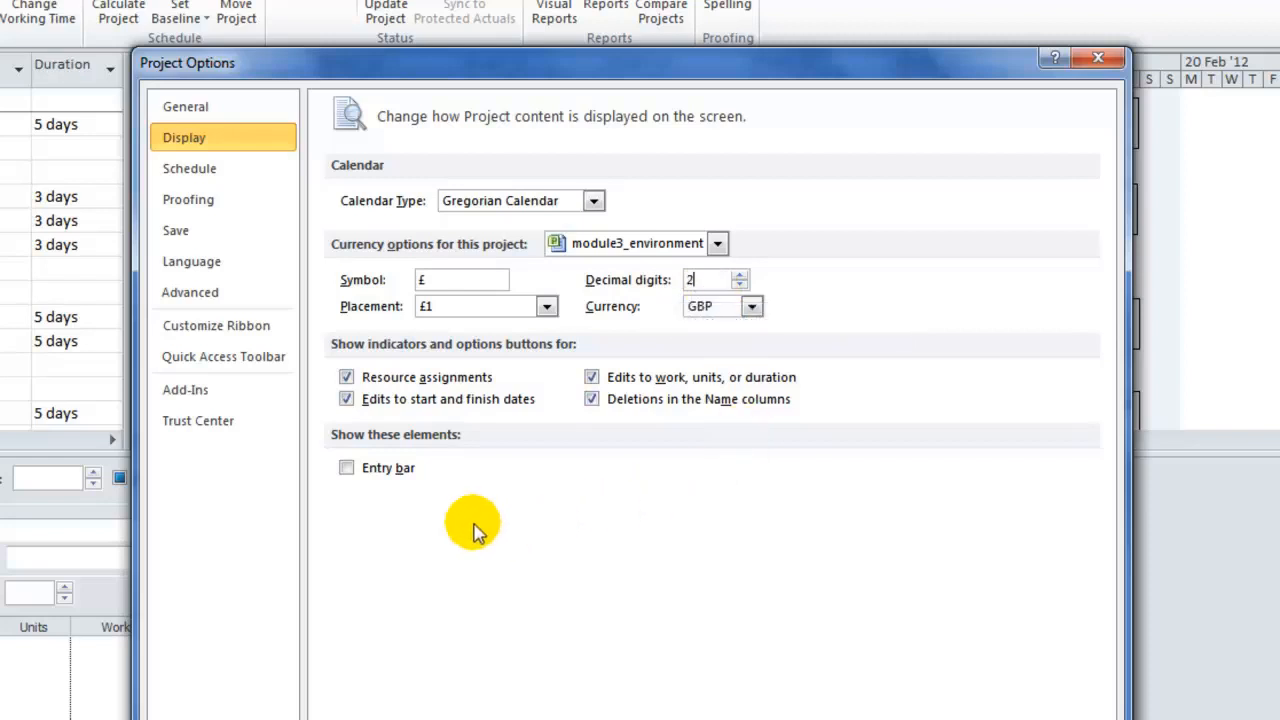
Enable the Entry bar in the display options and apply the change
click(347, 470)
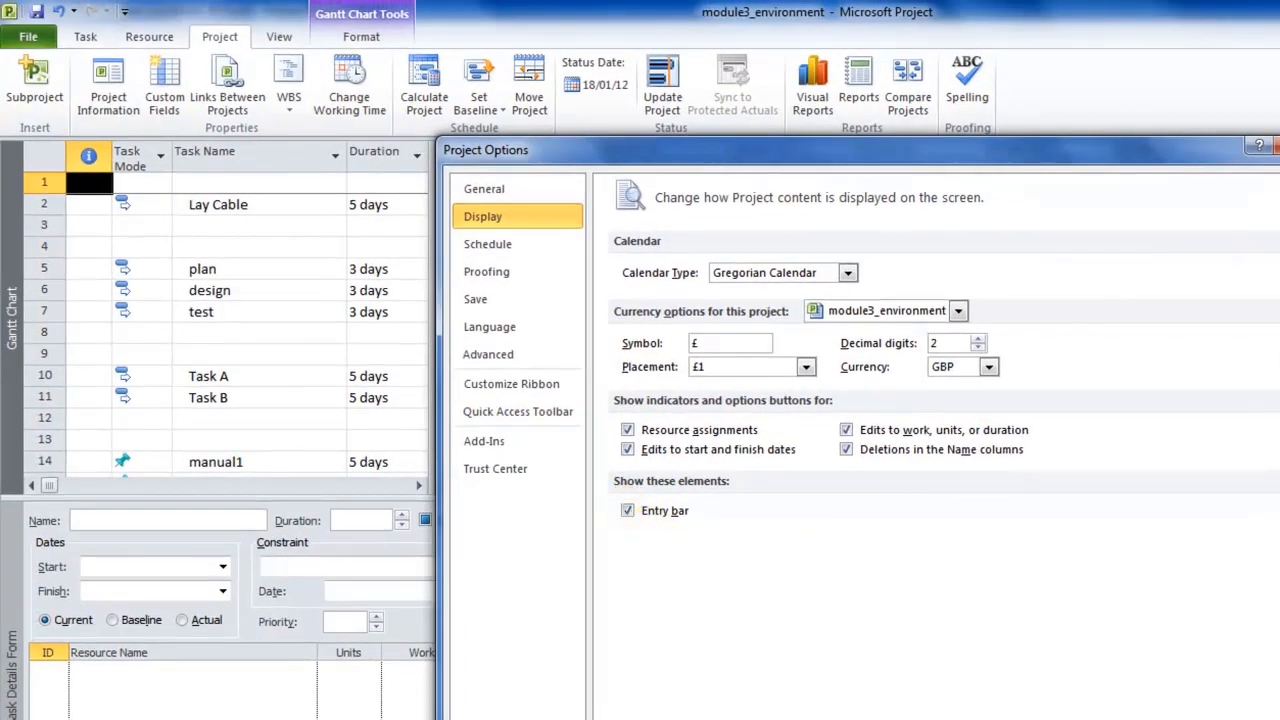
key(Return)
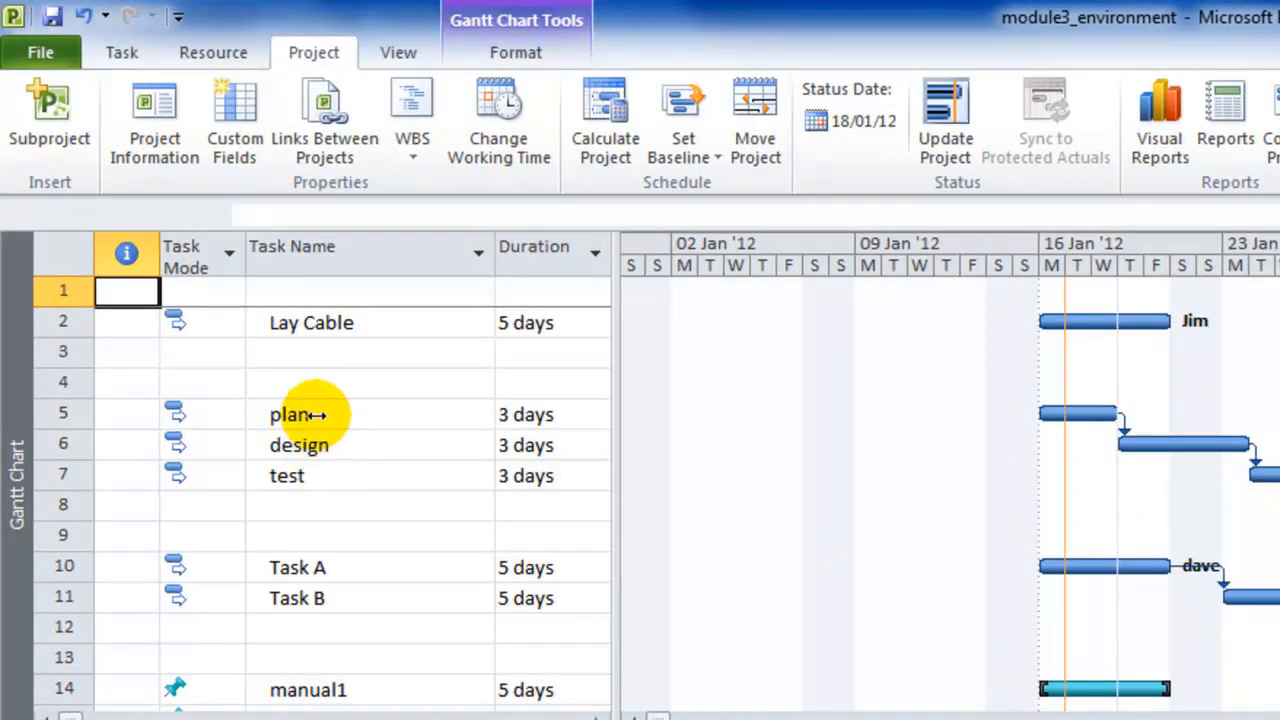
Select the plan task and inspect its name in the entry bar, leaving the text as it is
click(316, 415)
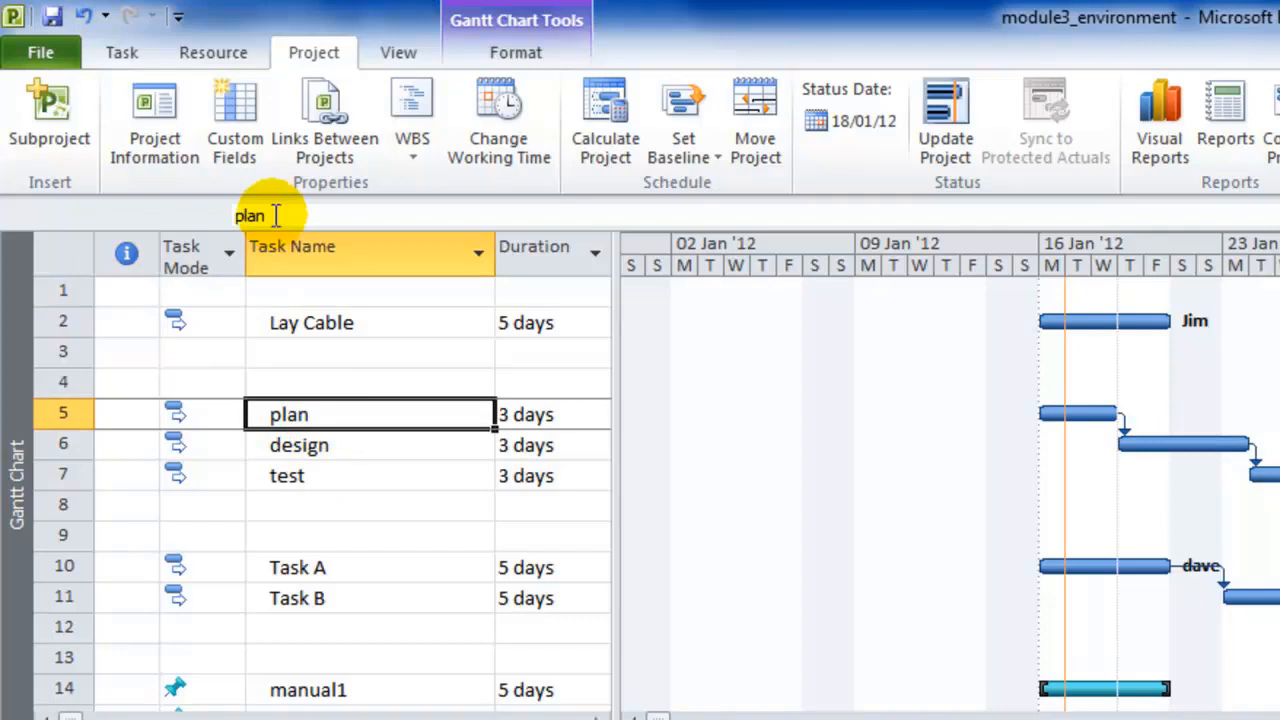
click(312, 415)
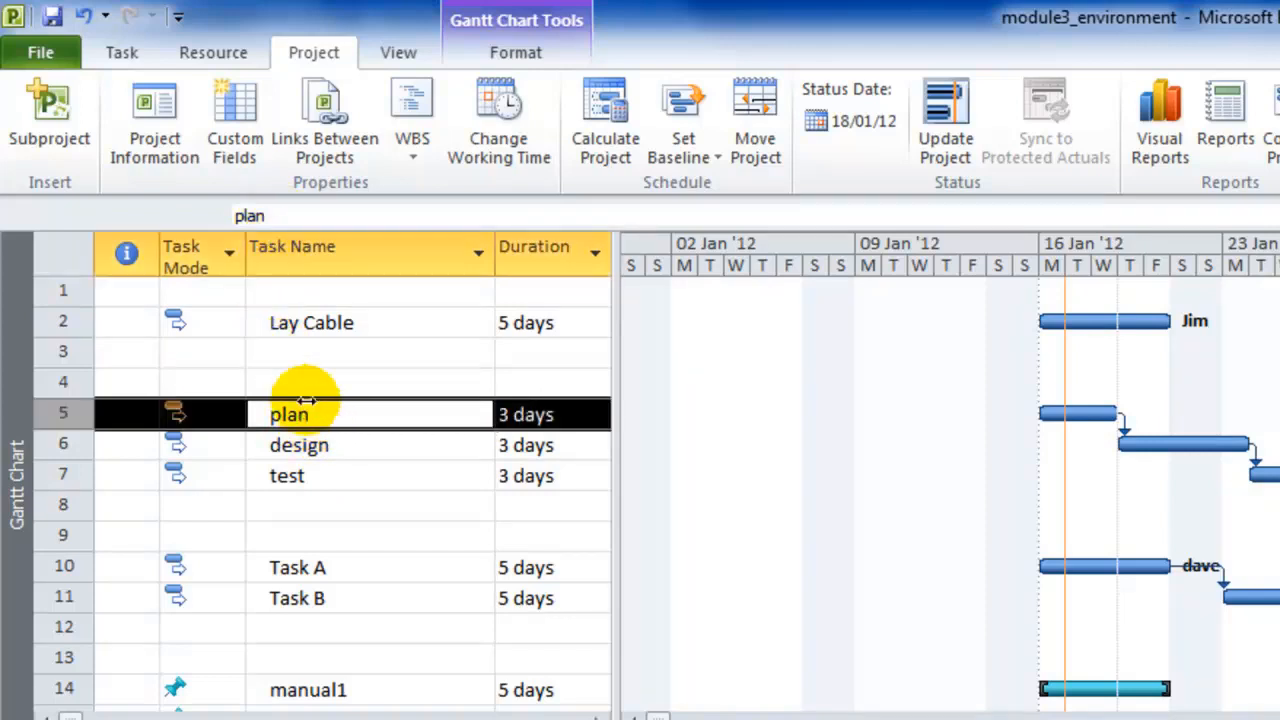
click(272, 214)
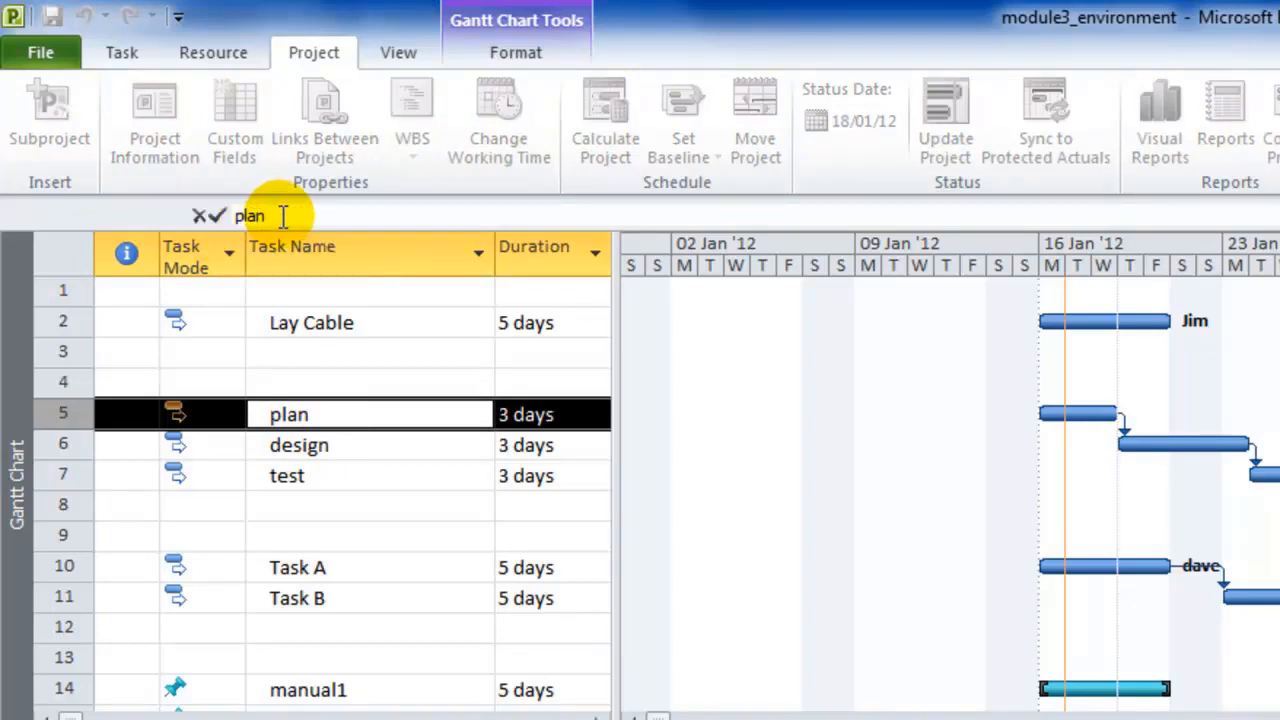
click(337, 447)
click(341, 418)
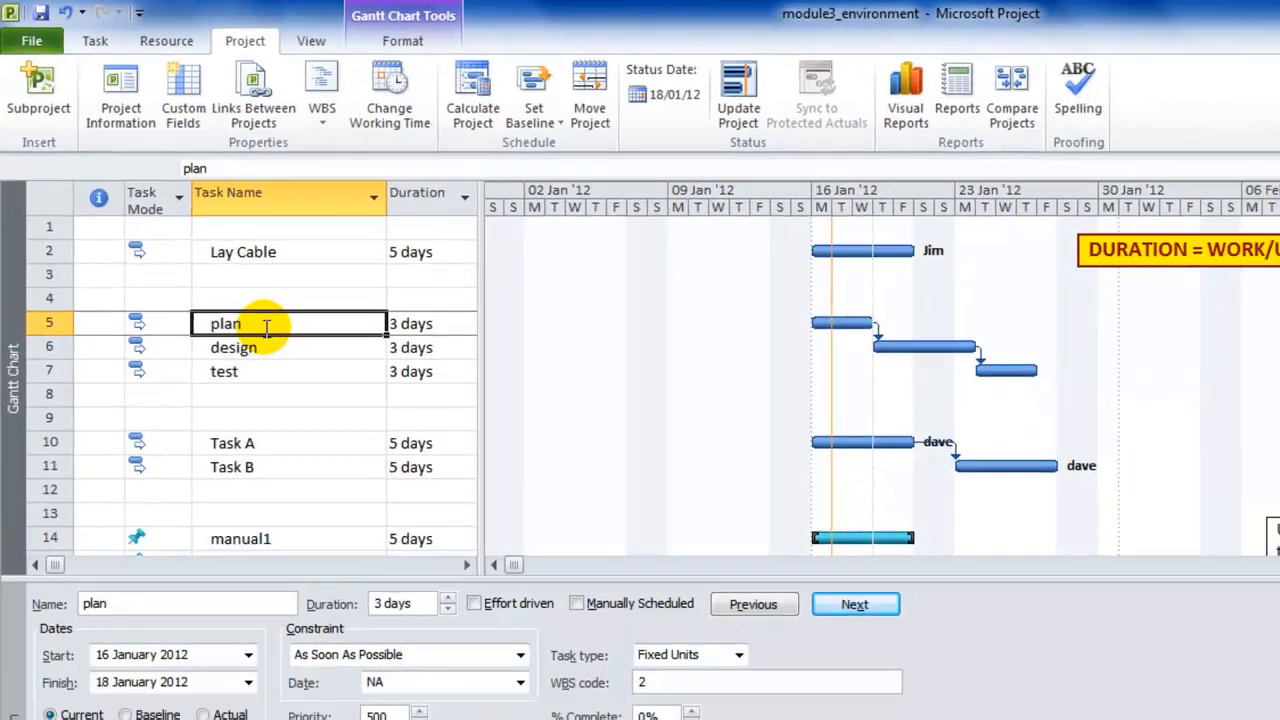
Turn off the Entry bar in the project's display options
click(31, 40)
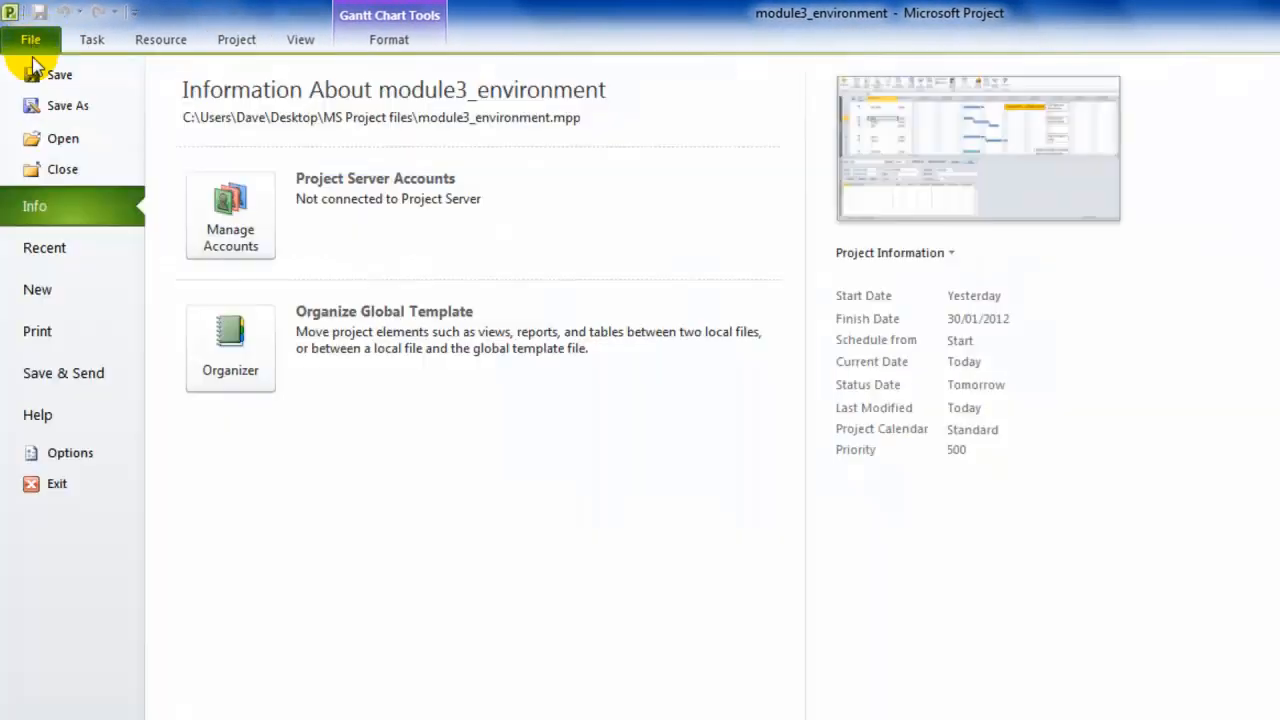
click(33, 452)
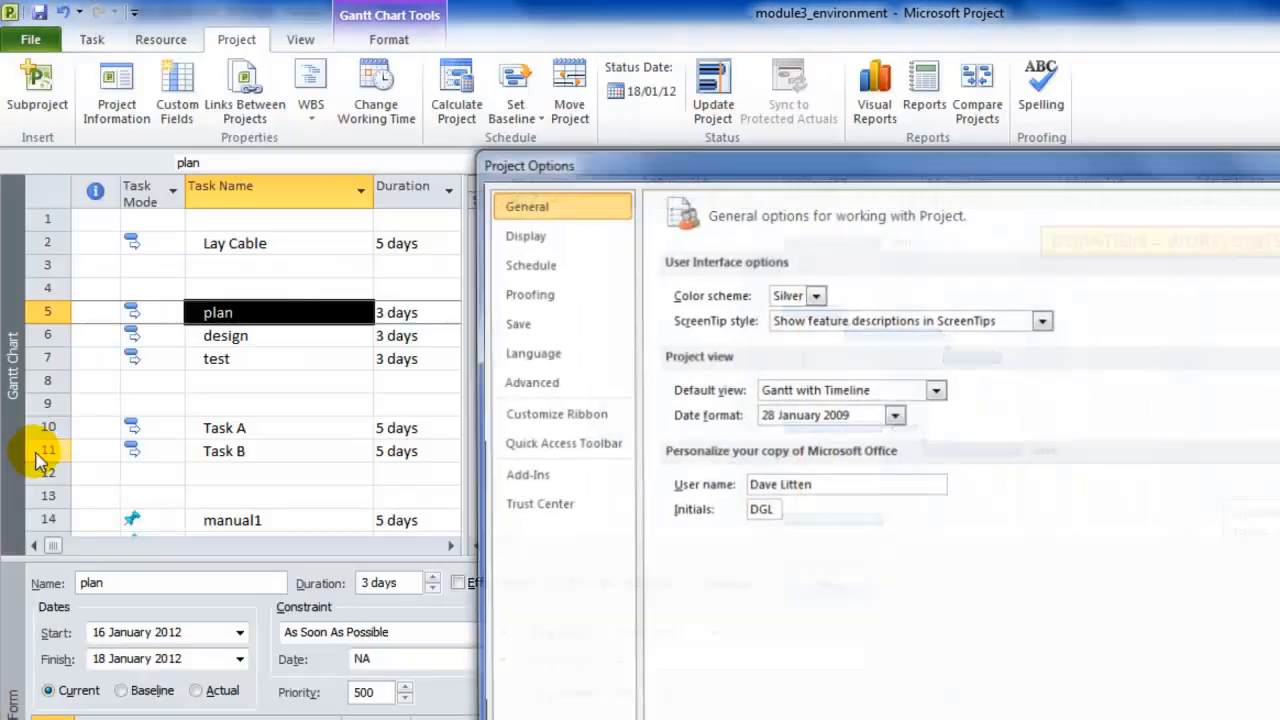
click(558, 233)
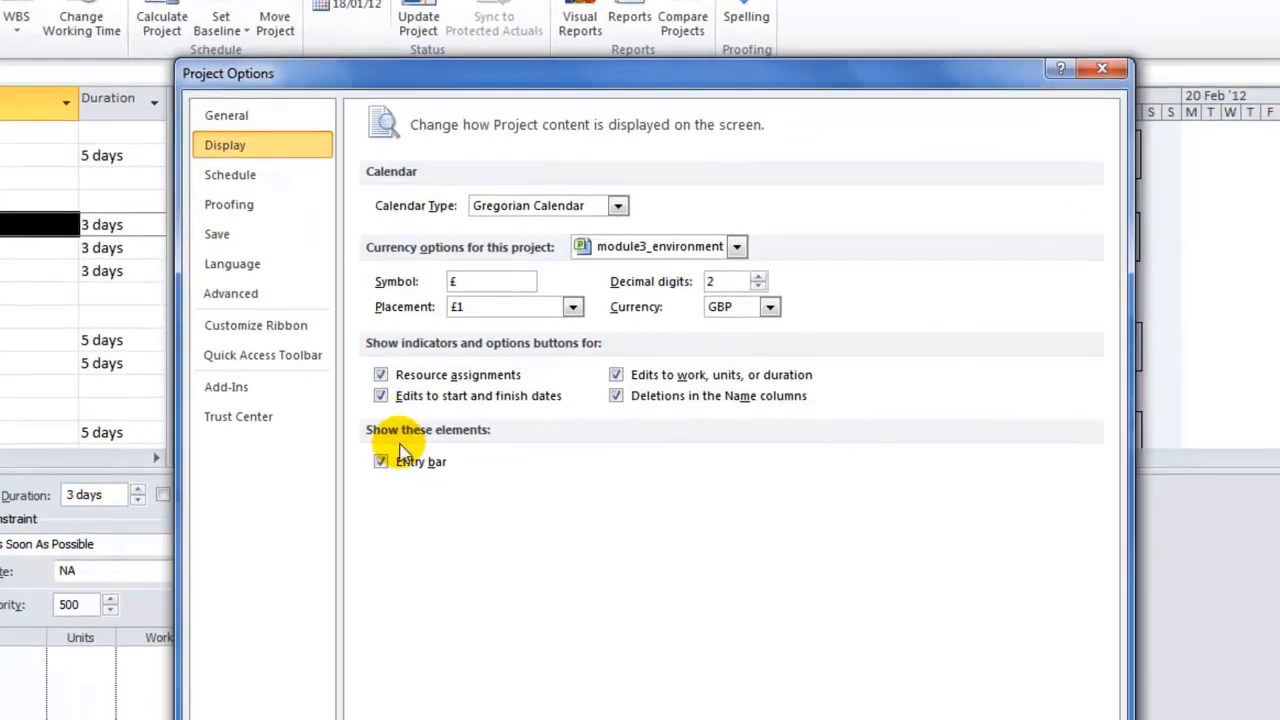
click(491, 494)
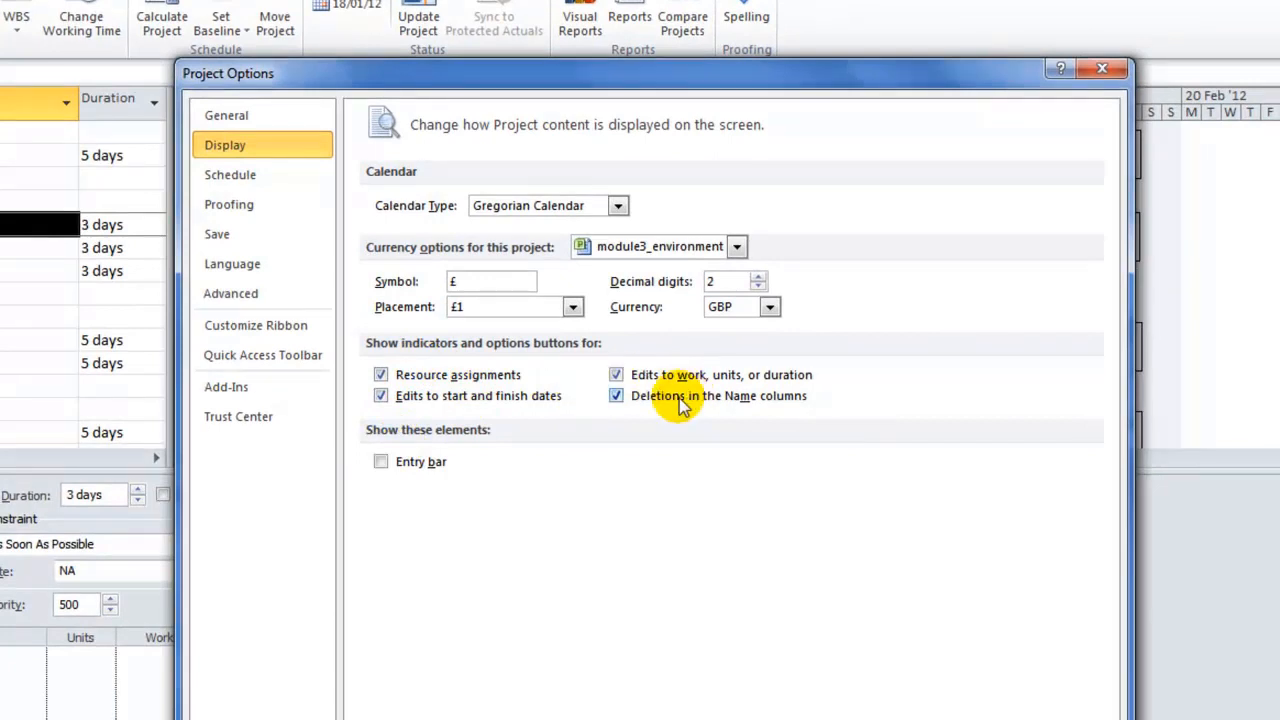
Show the schedule options and examine the available week start days, keeping Monday selected
click(233, 178)
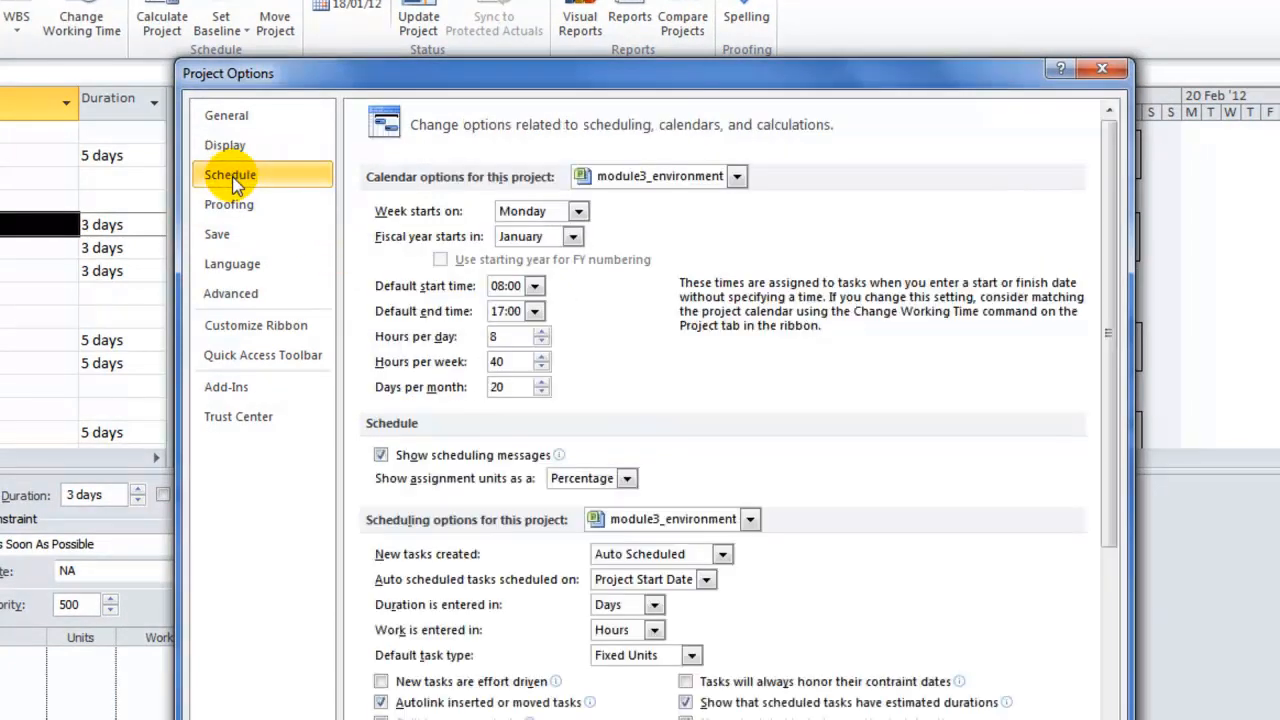
click(579, 213)
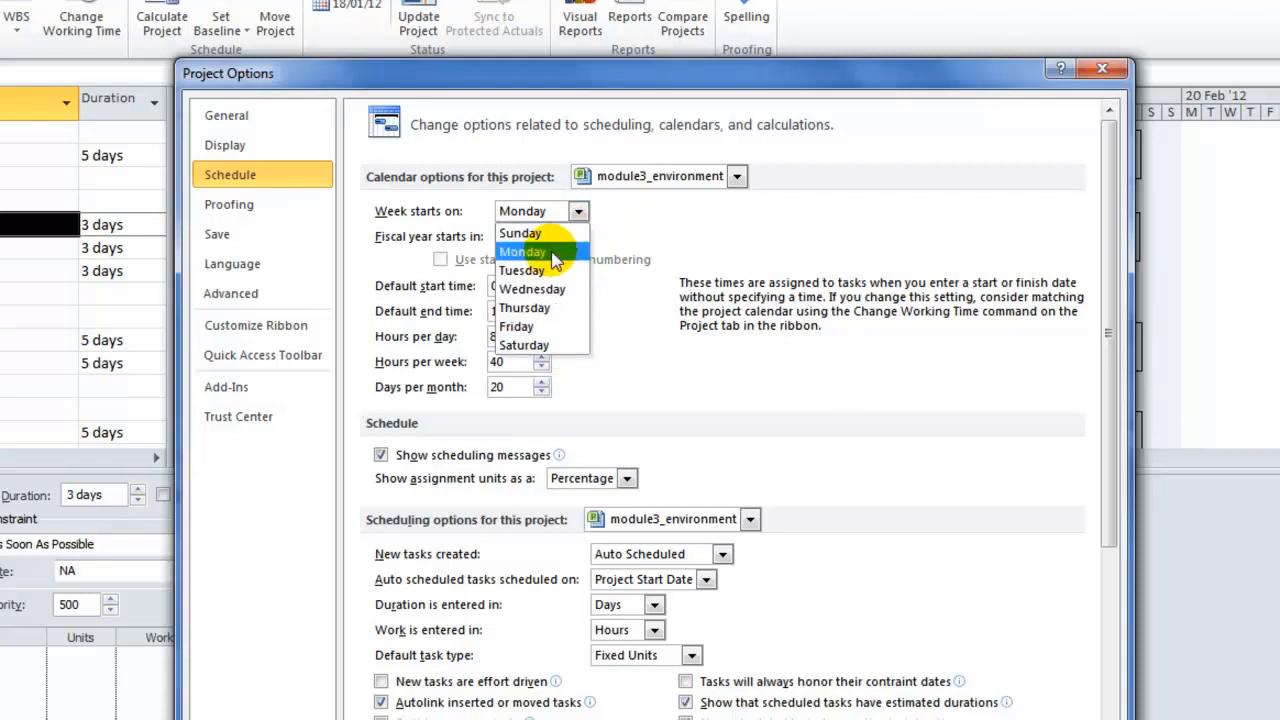
click(553, 253)
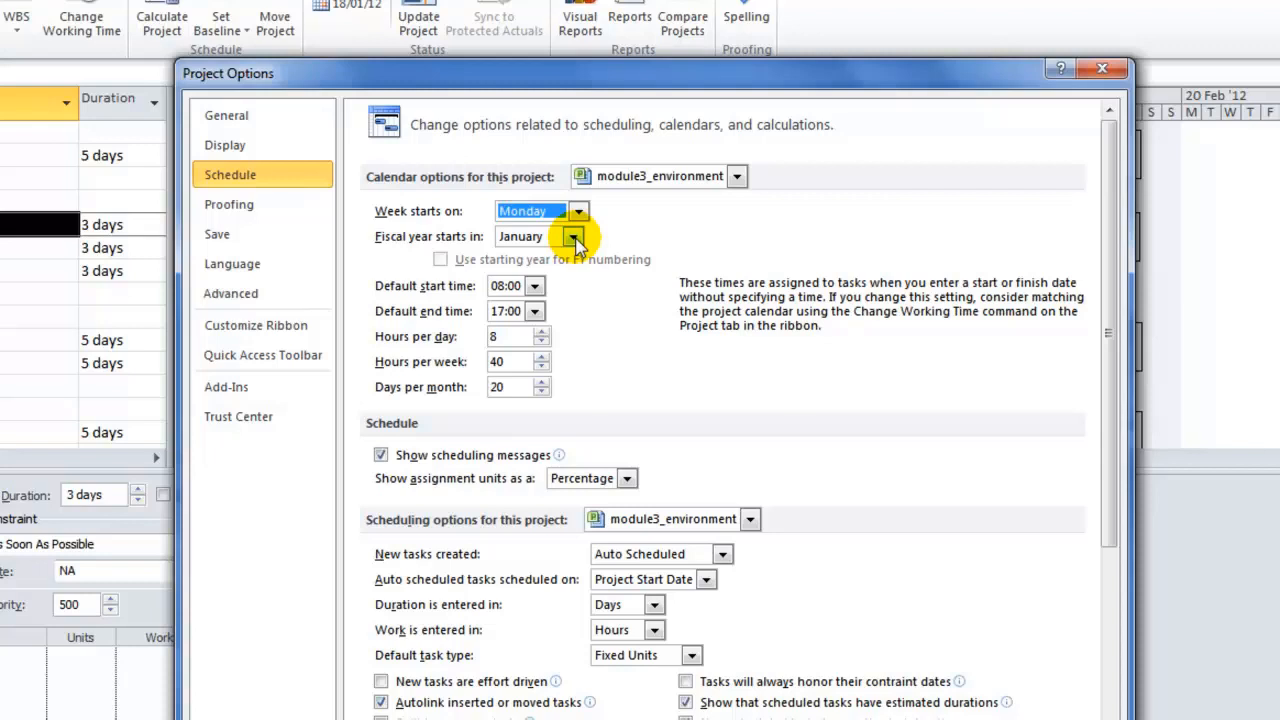
Try April as the starting month of the fiscal year, and set it back to January
click(574, 238)
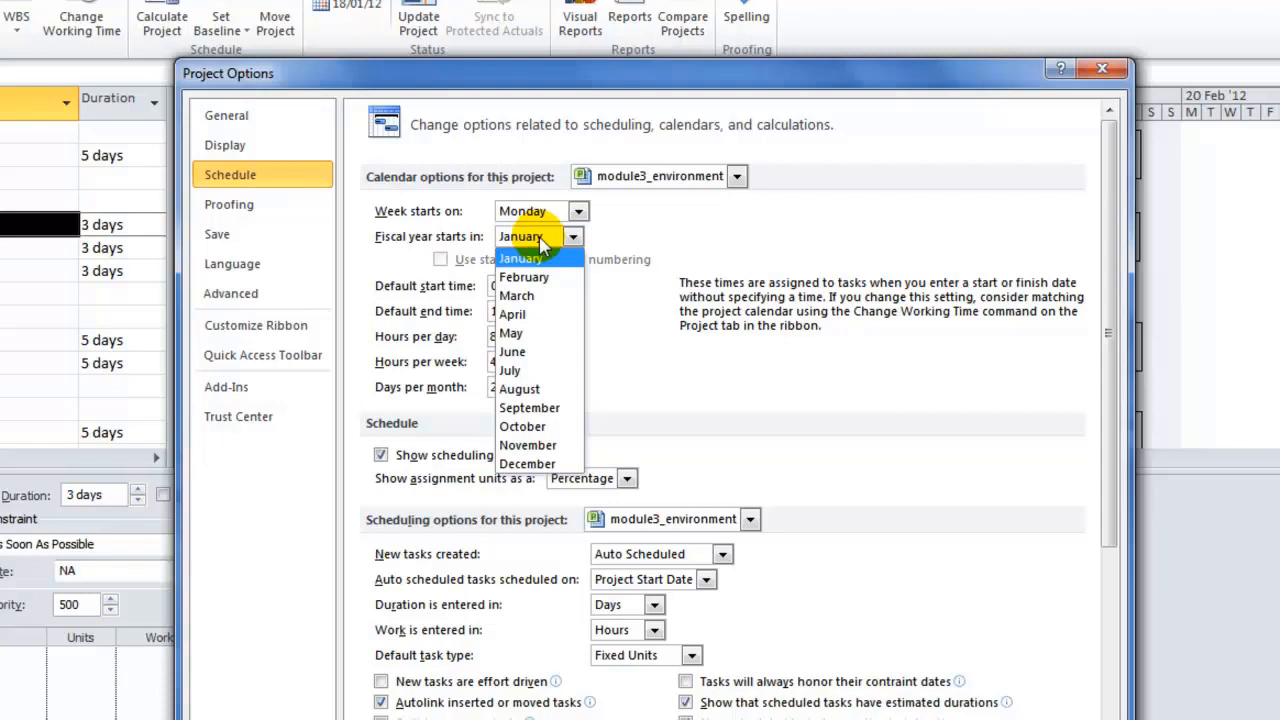
click(515, 314)
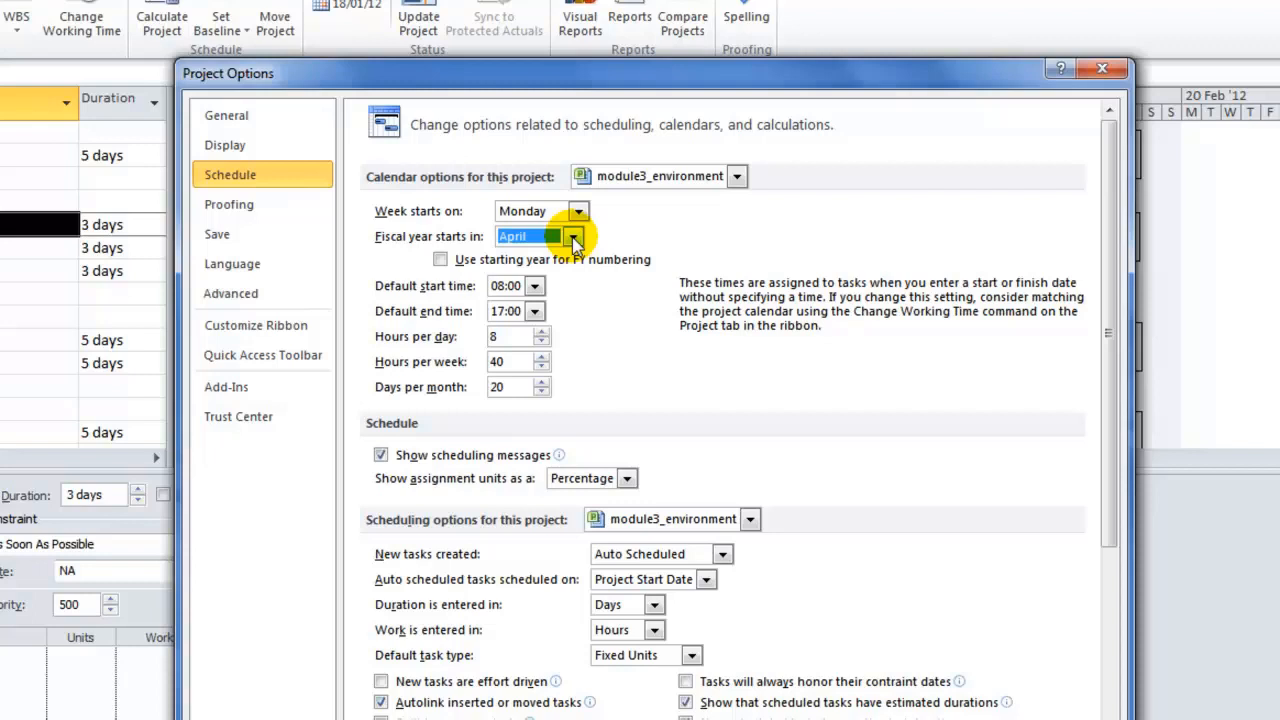
click(575, 240)
click(530, 257)
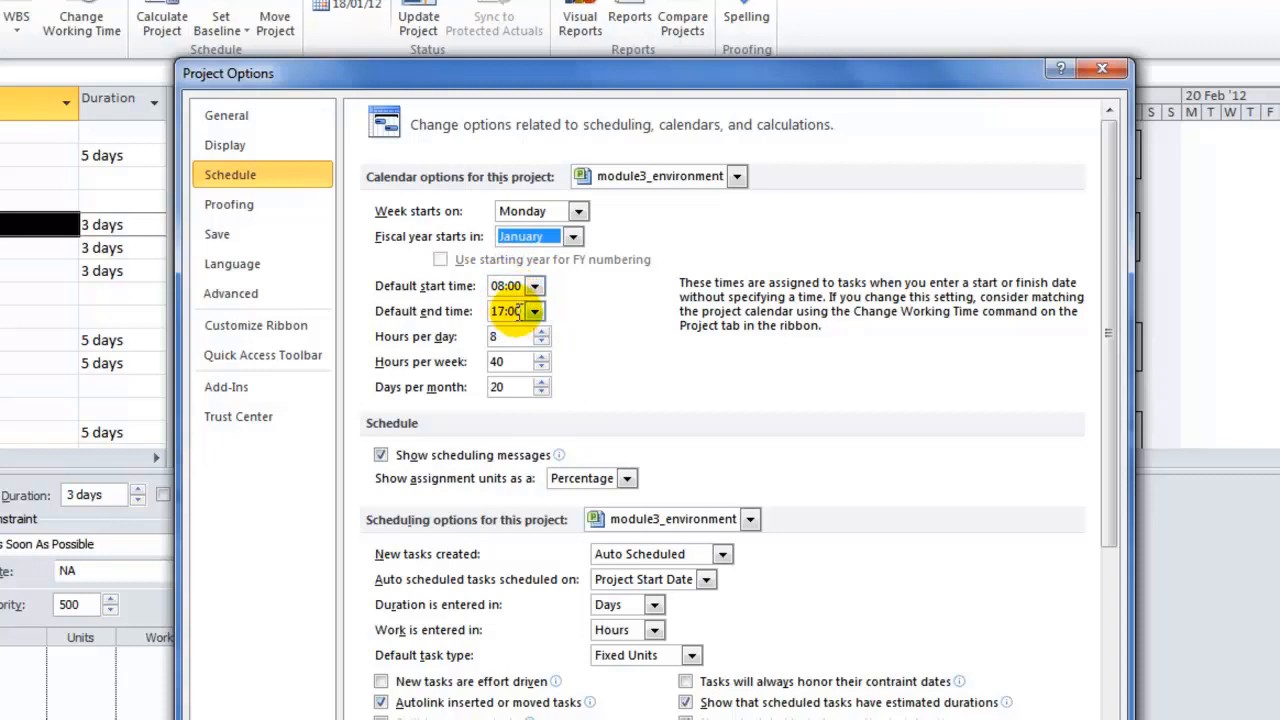
Inspect the days per month and the assignment unit formats, keeping Percentage, and apply the project options
click(514, 386)
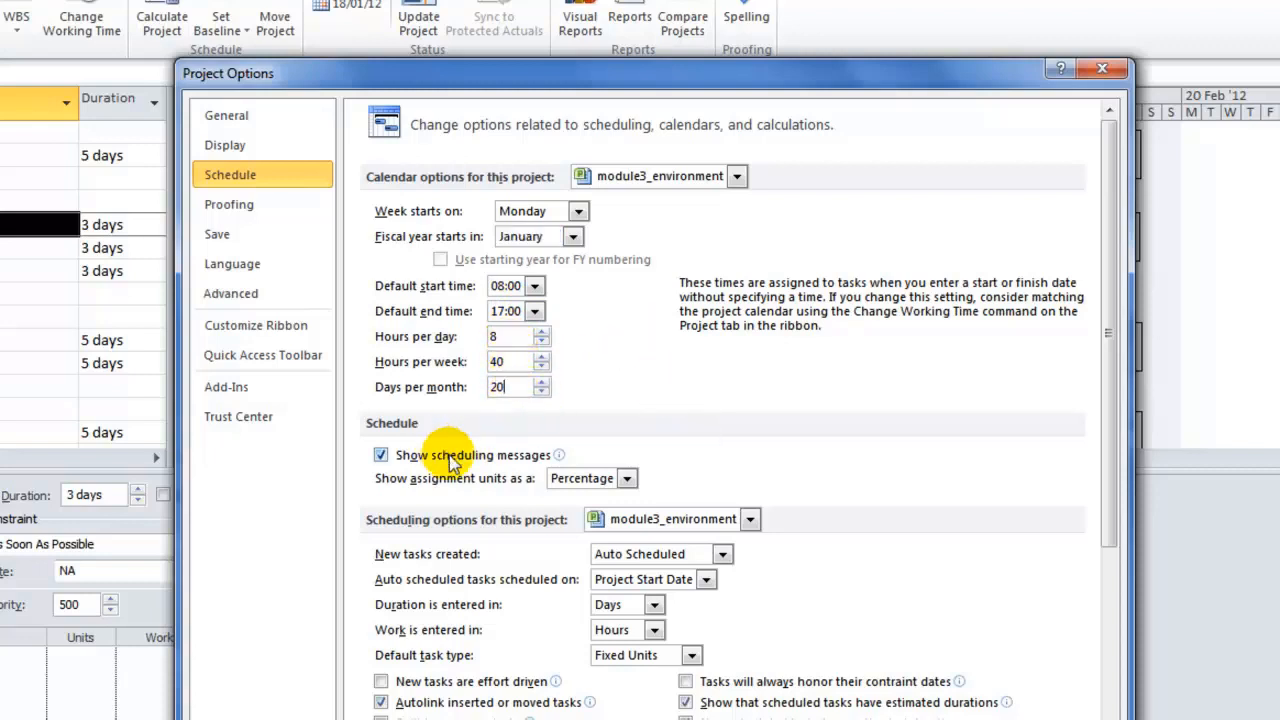
mouse_move(497, 470)
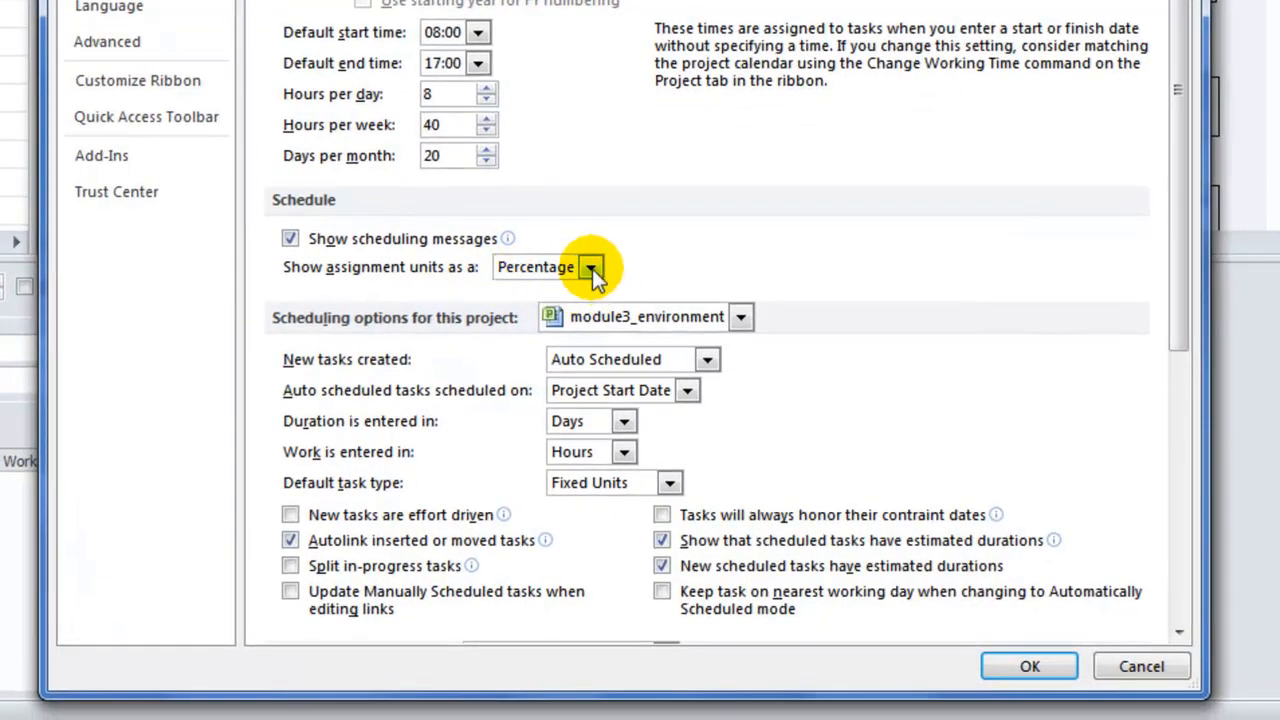
click(609, 341)
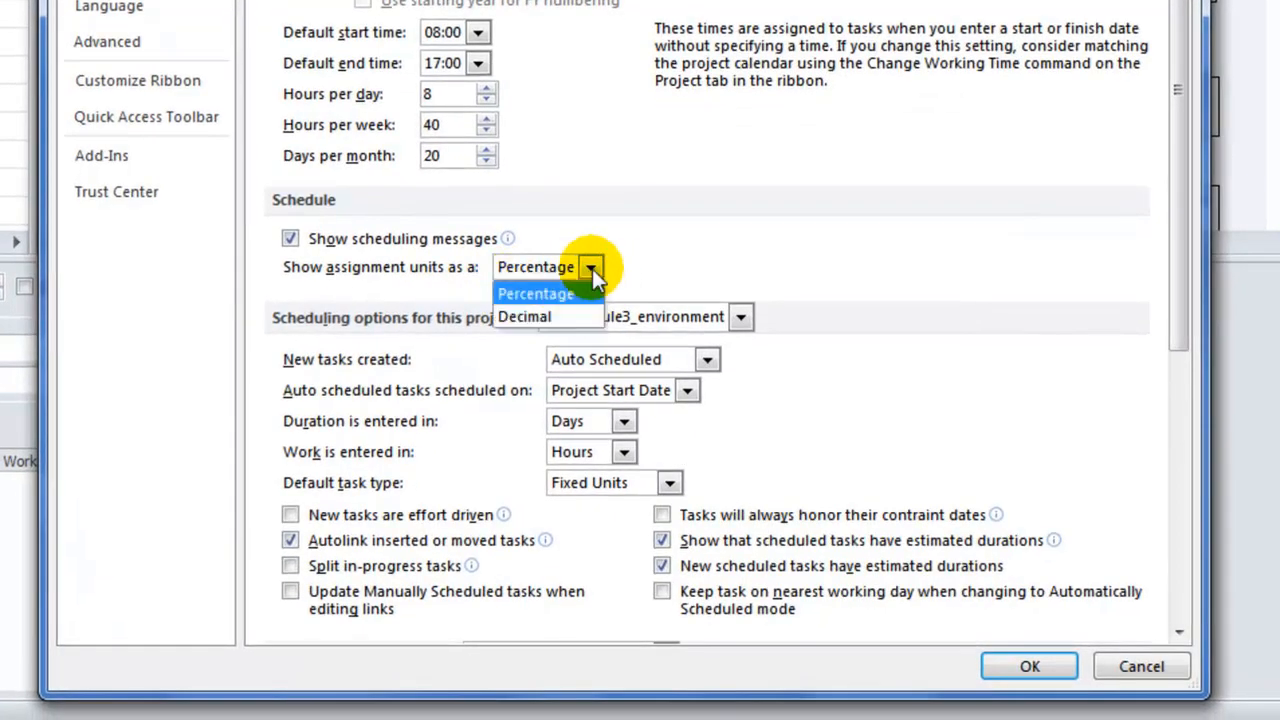
click(592, 269)
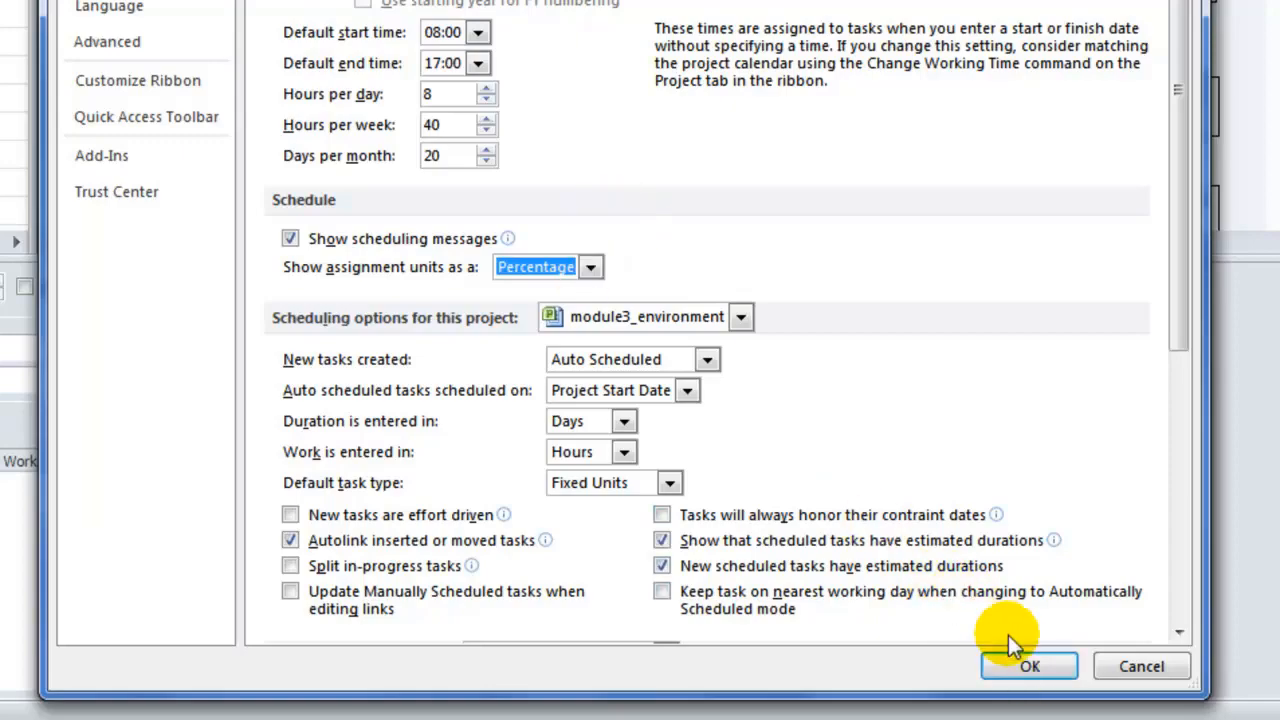
click(1029, 666)
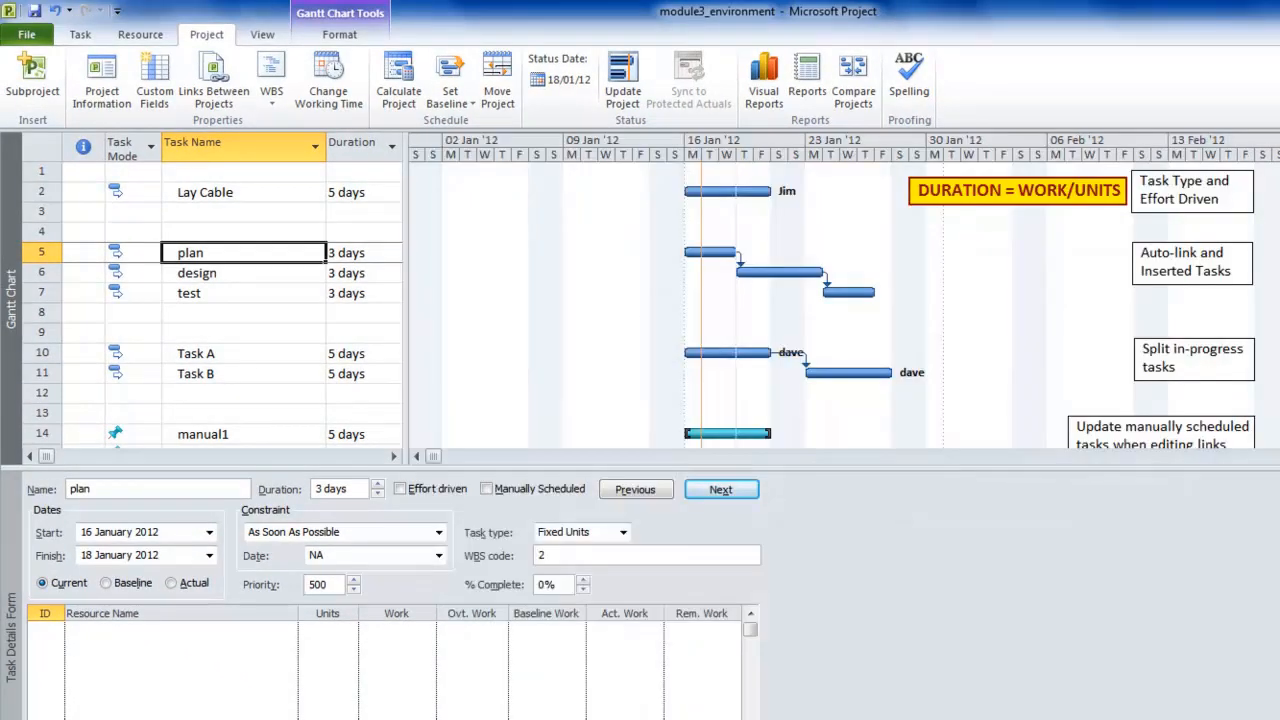
Inspect the resource units of Task A in the task form and set assignment units to show as Decimal
click(229, 353)
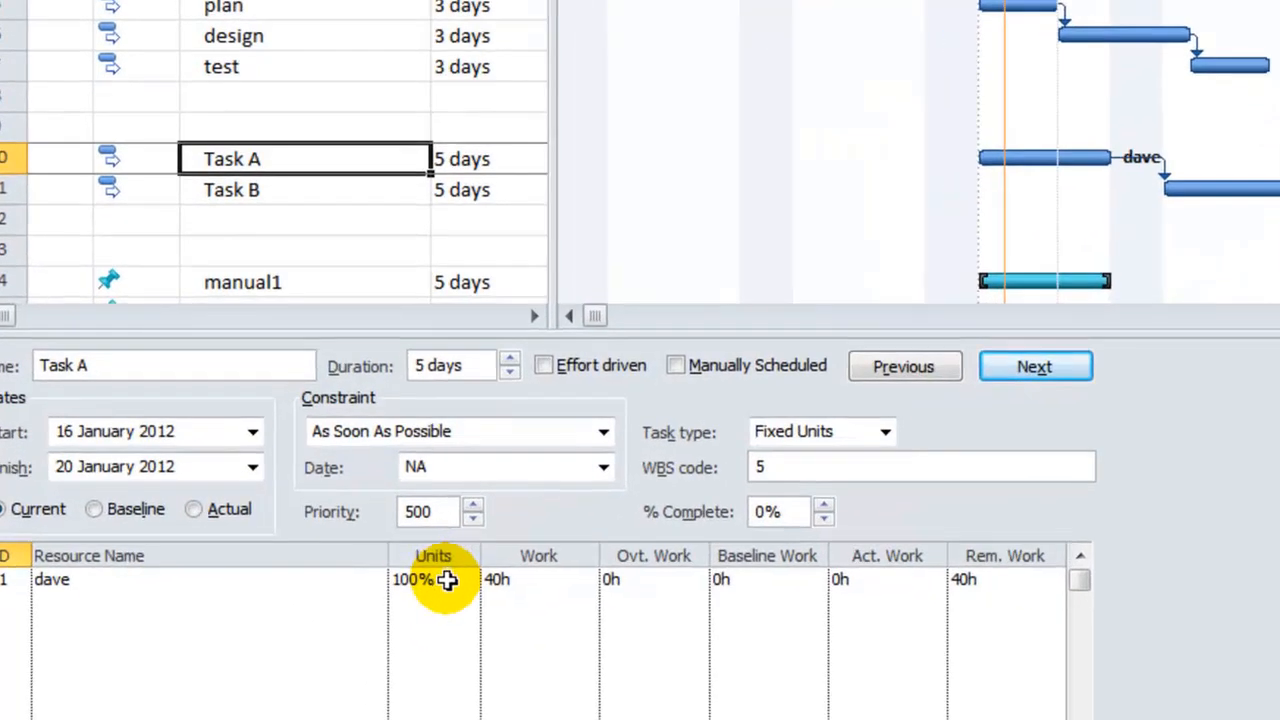
click(447, 583)
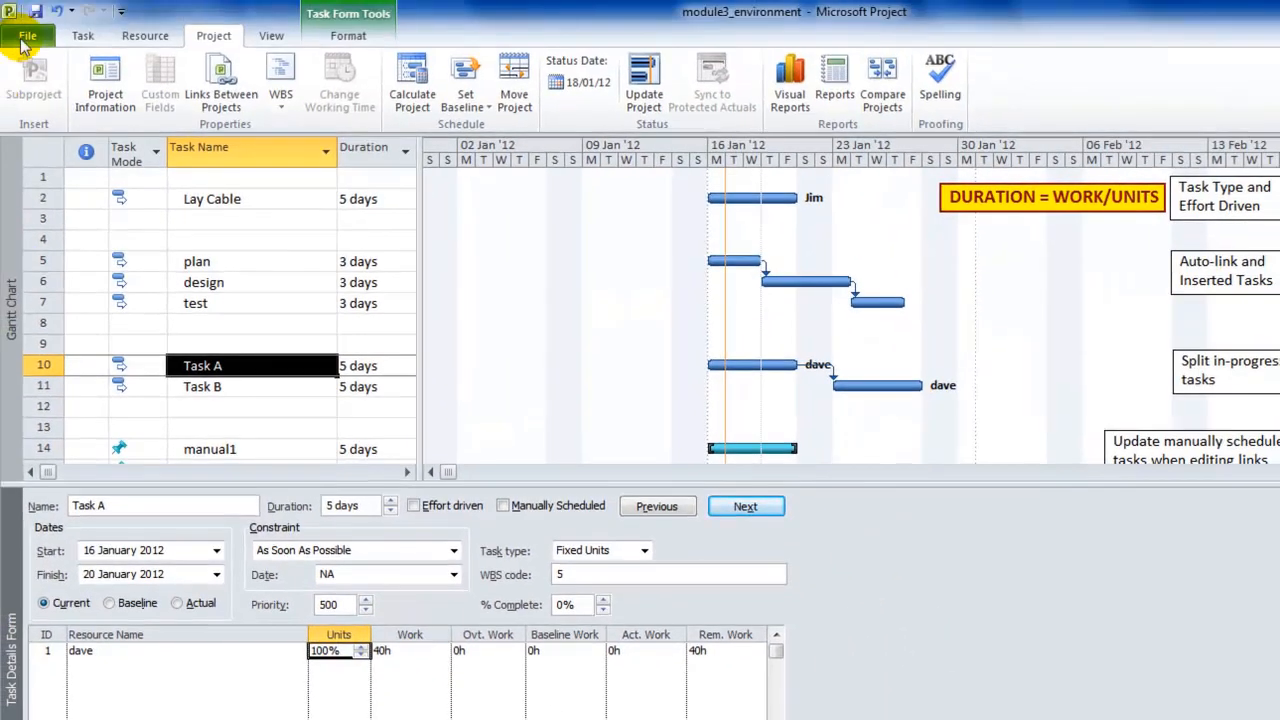
click(26, 37)
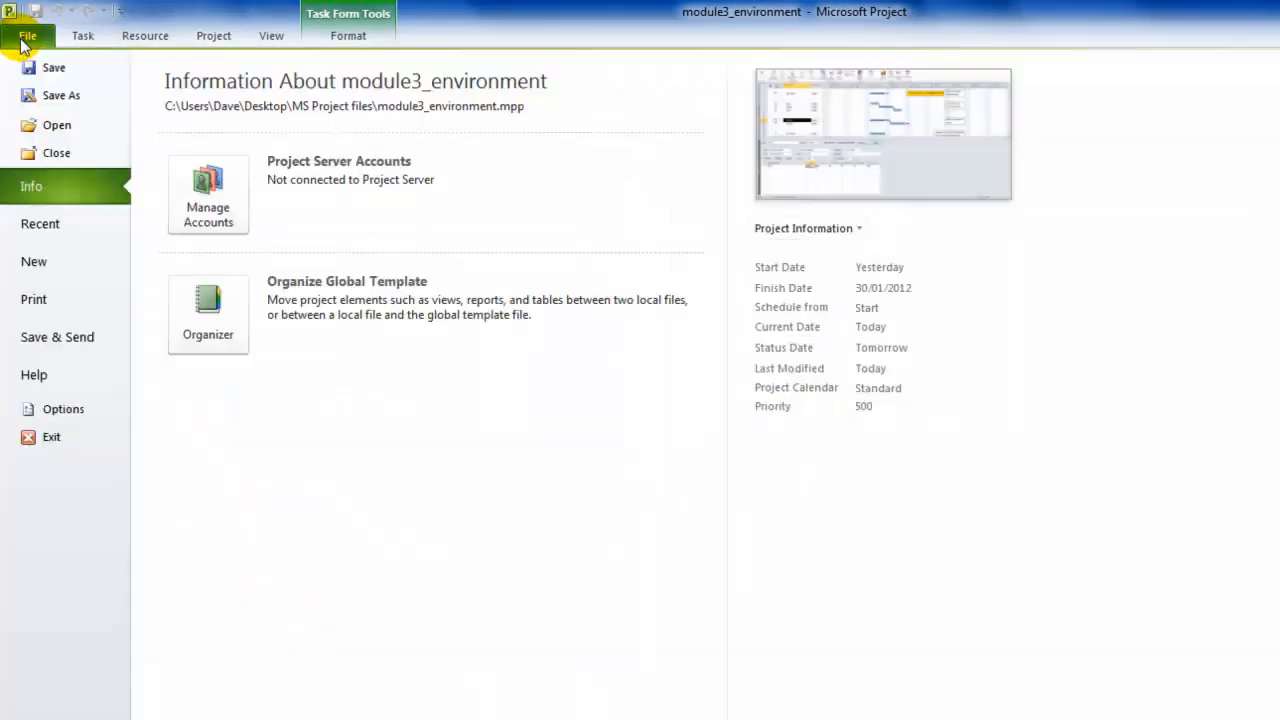
click(55, 409)
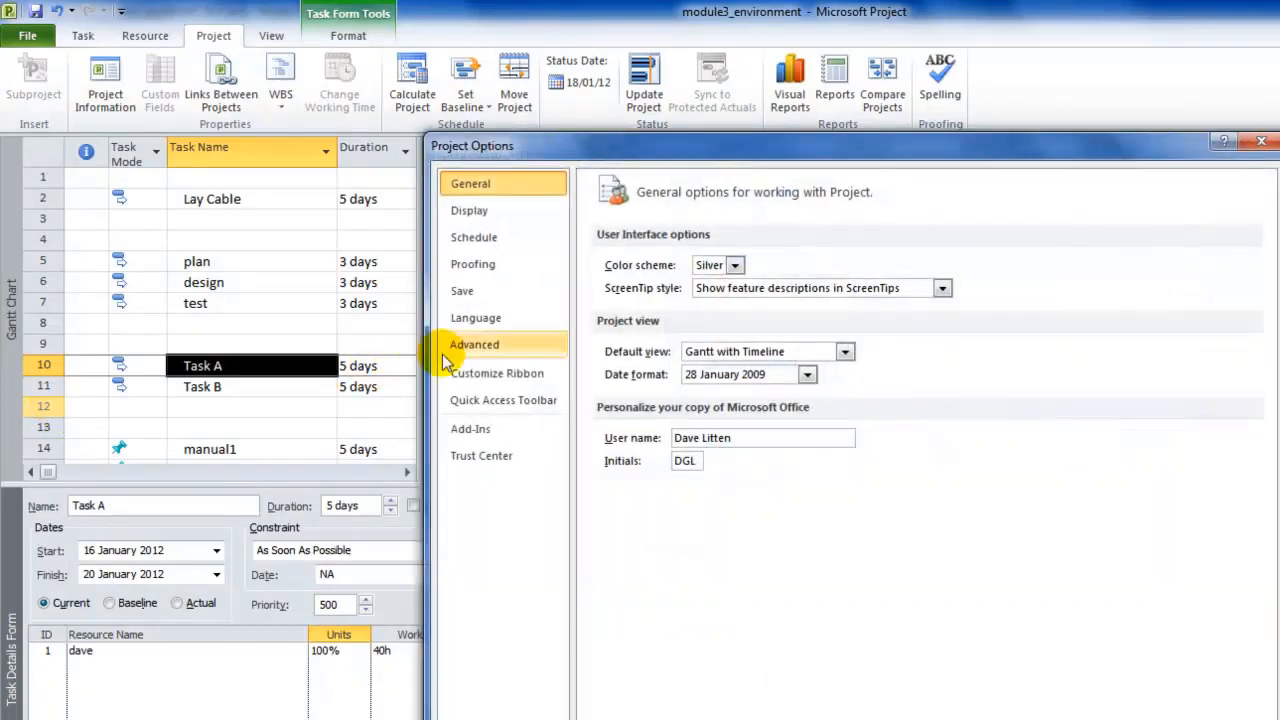
click(487, 247)
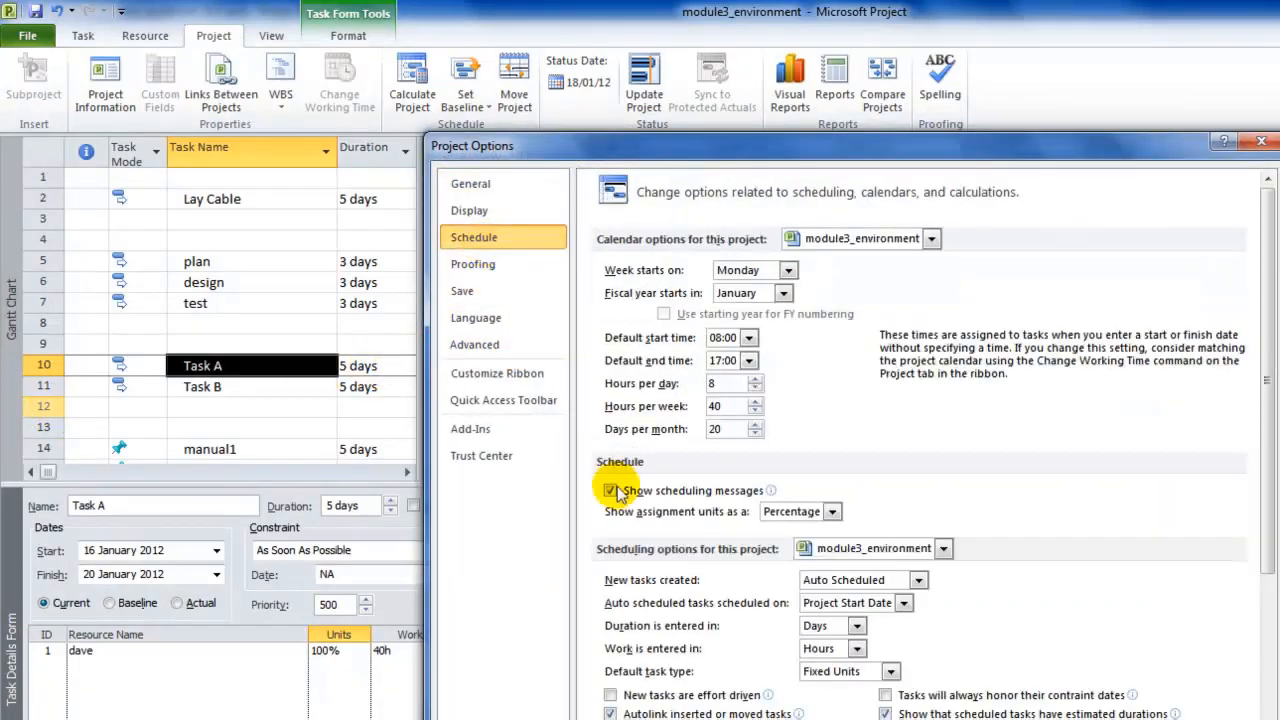
click(831, 511)
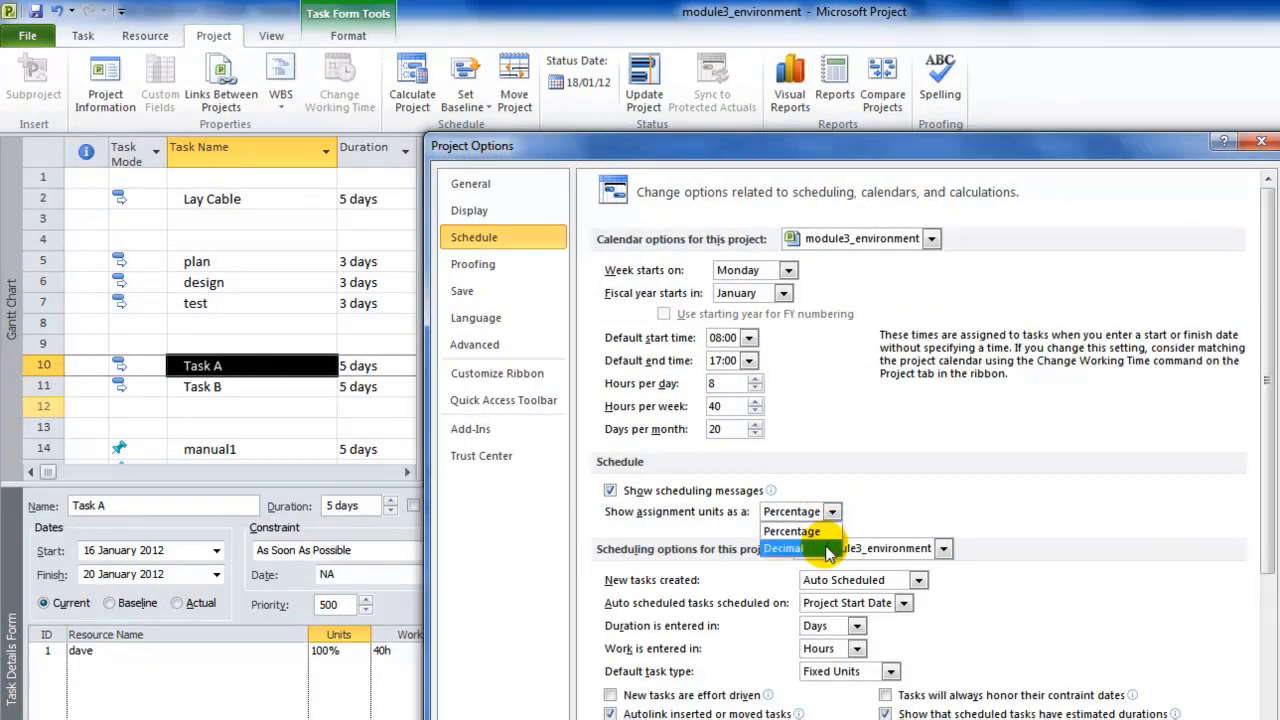
click(829, 548)
key(Return)
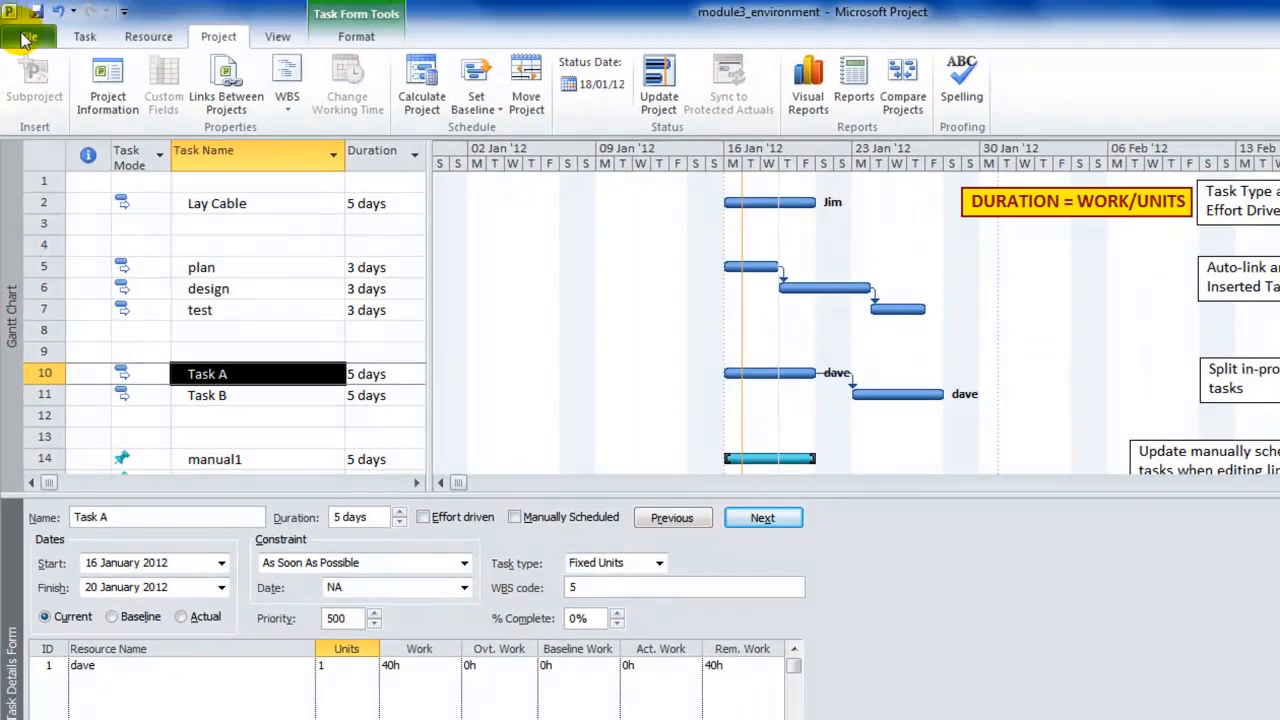
Return the assignment units to Percentage, examine the scheduling modes for new tasks while keeping Auto Scheduled, and apply the options
click(28, 38)
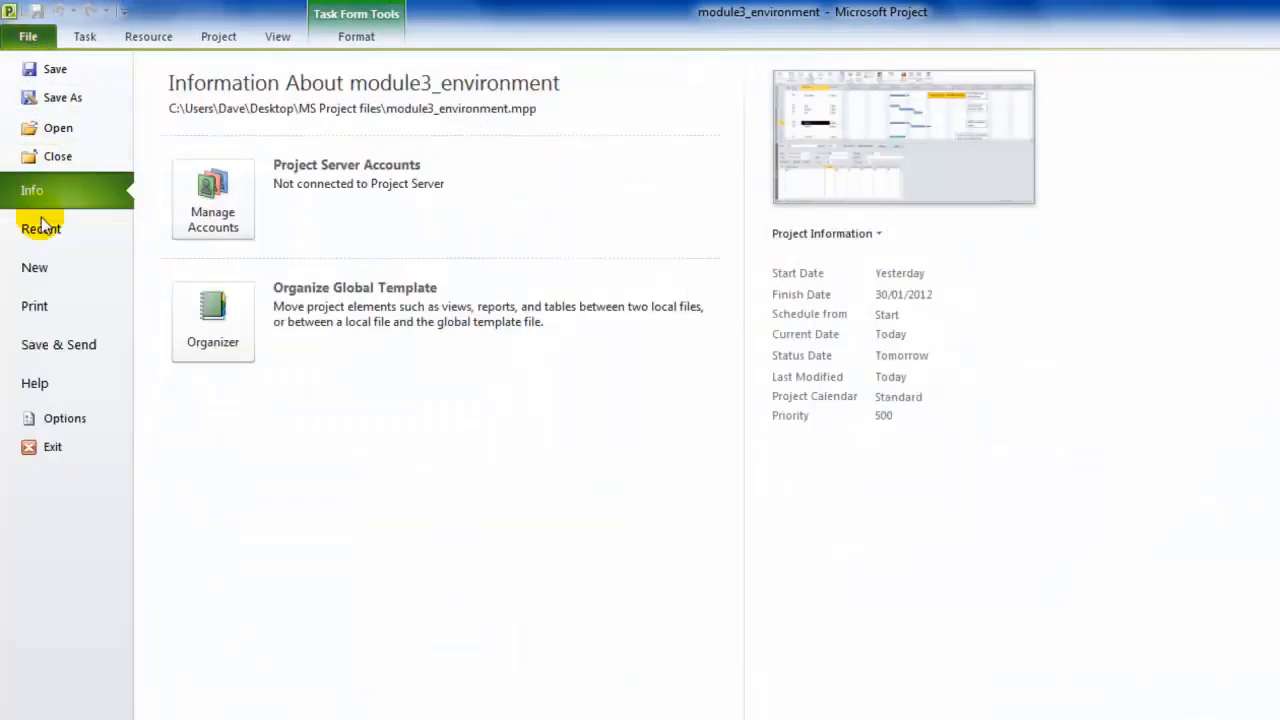
click(62, 420)
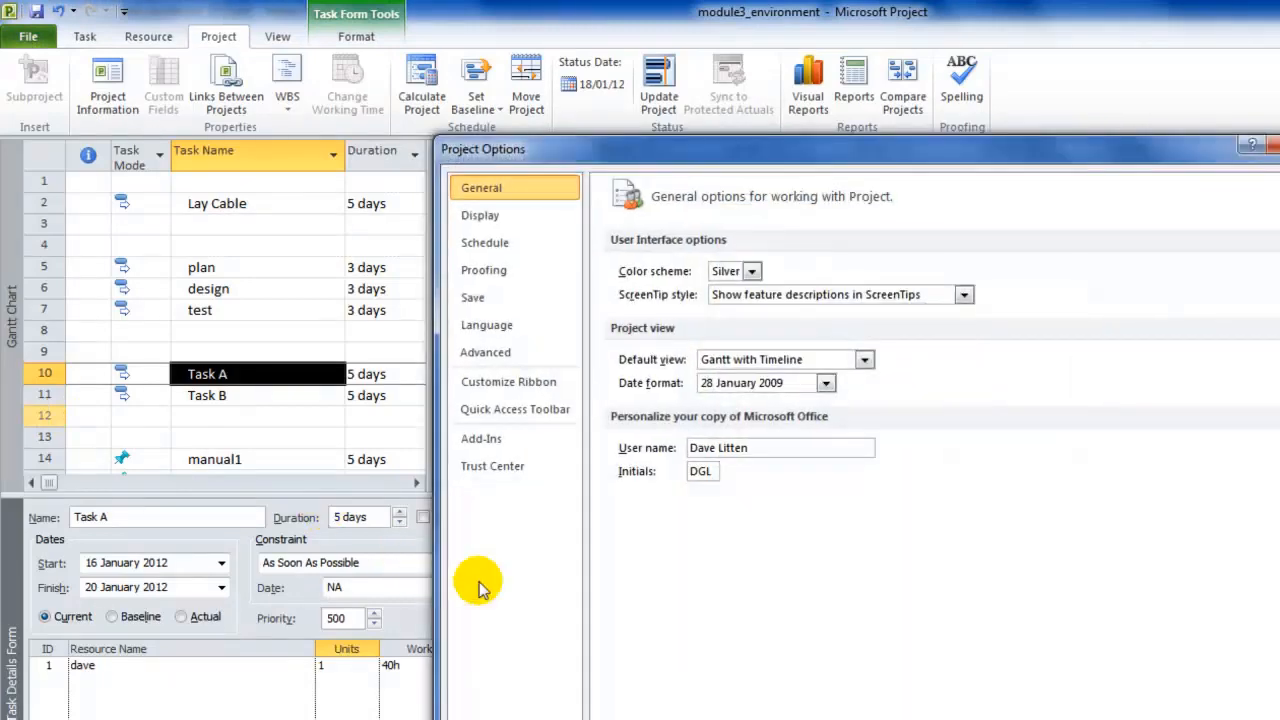
click(505, 242)
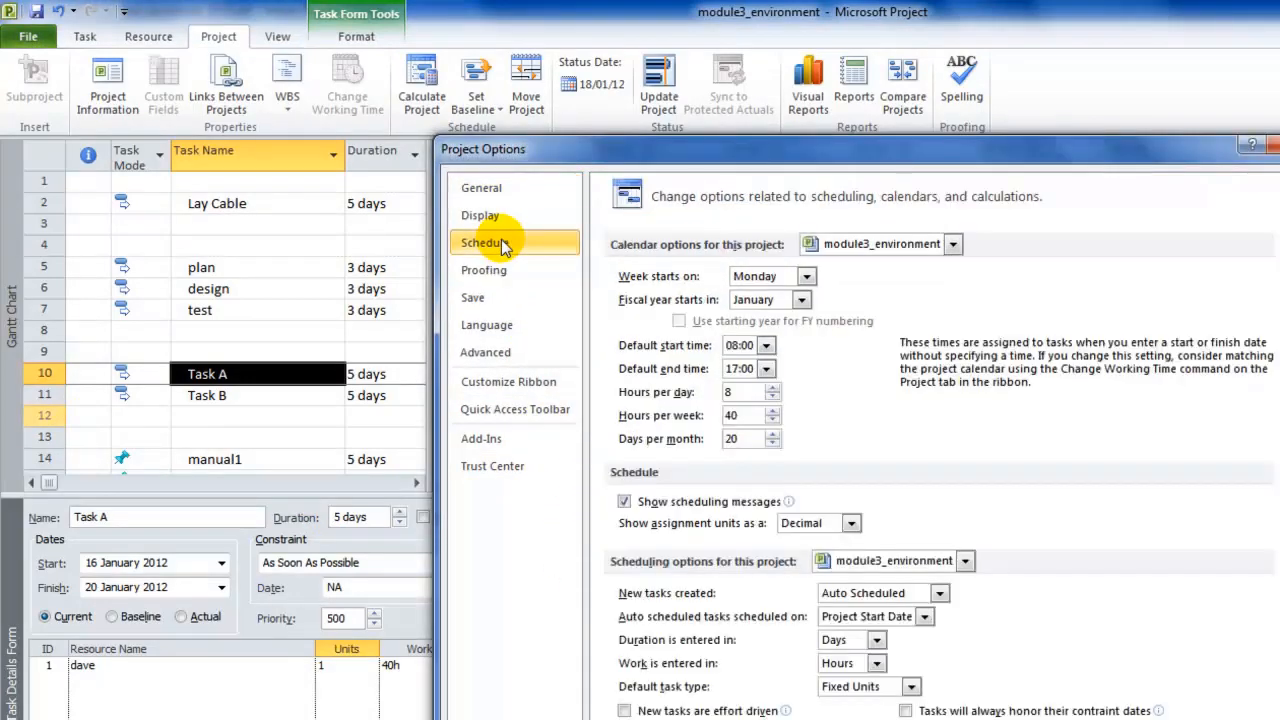
click(851, 522)
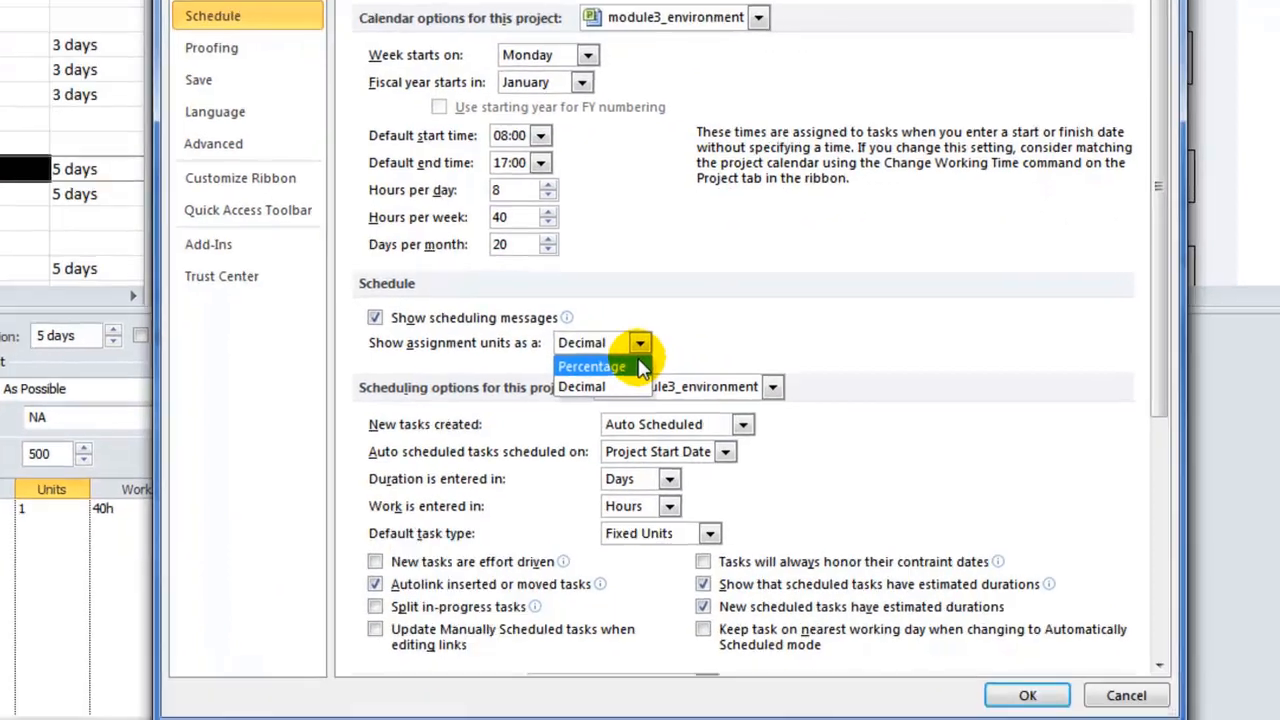
click(640, 368)
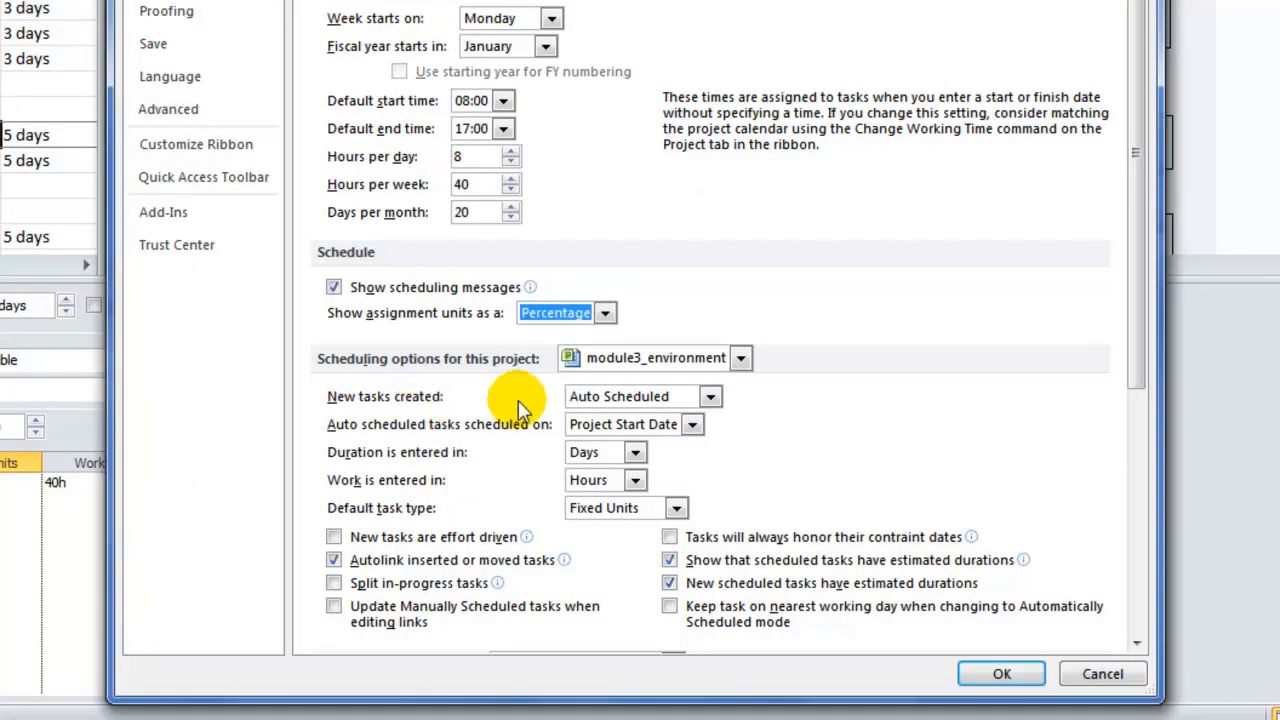
click(710, 397)
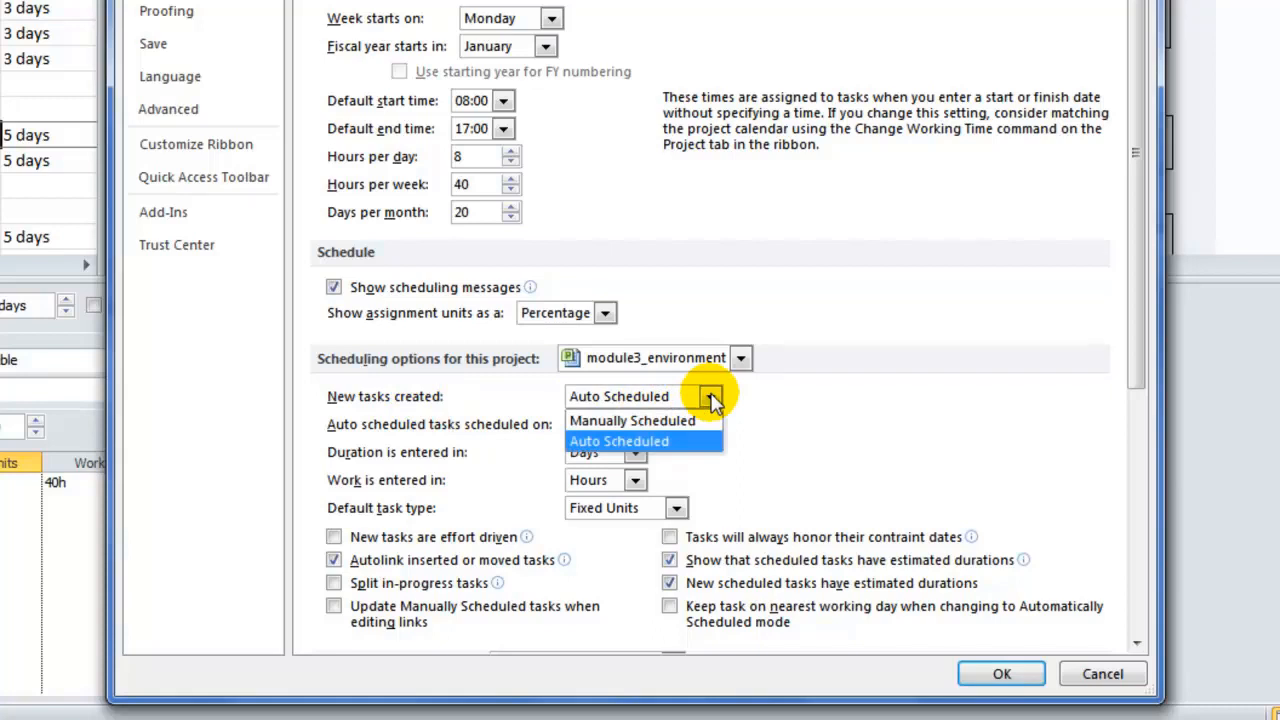
click(710, 397)
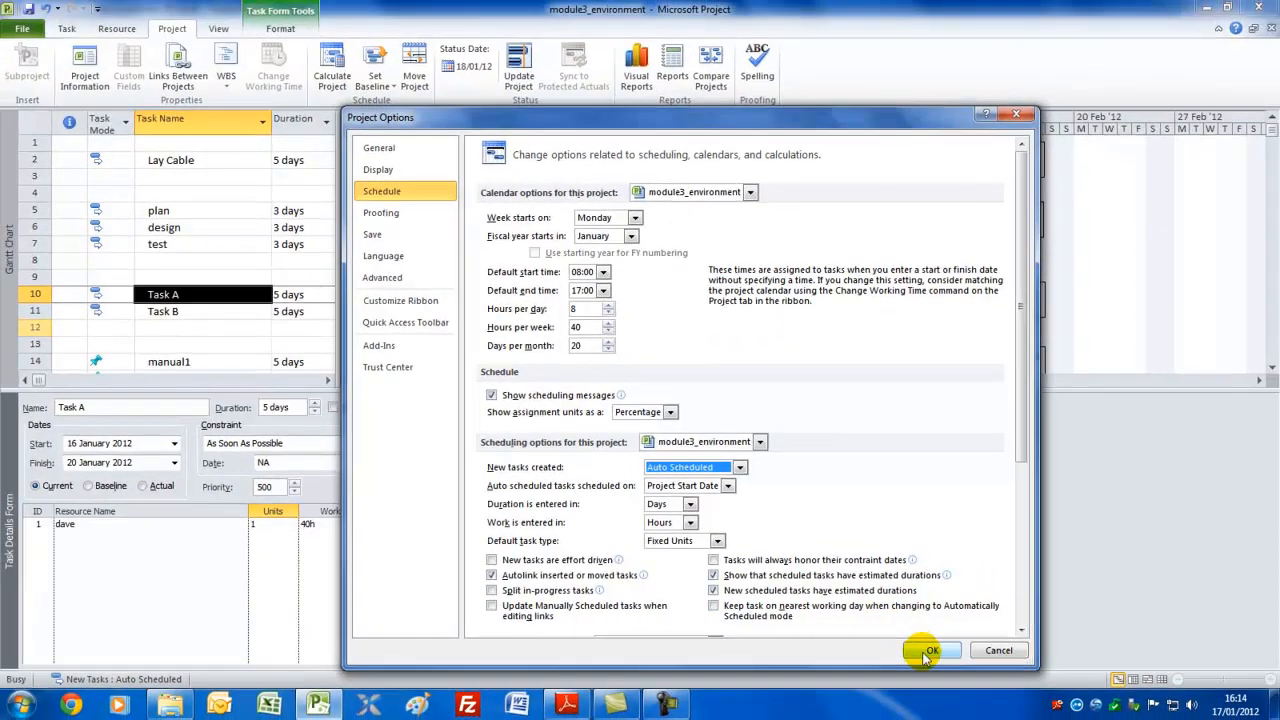
click(996, 672)
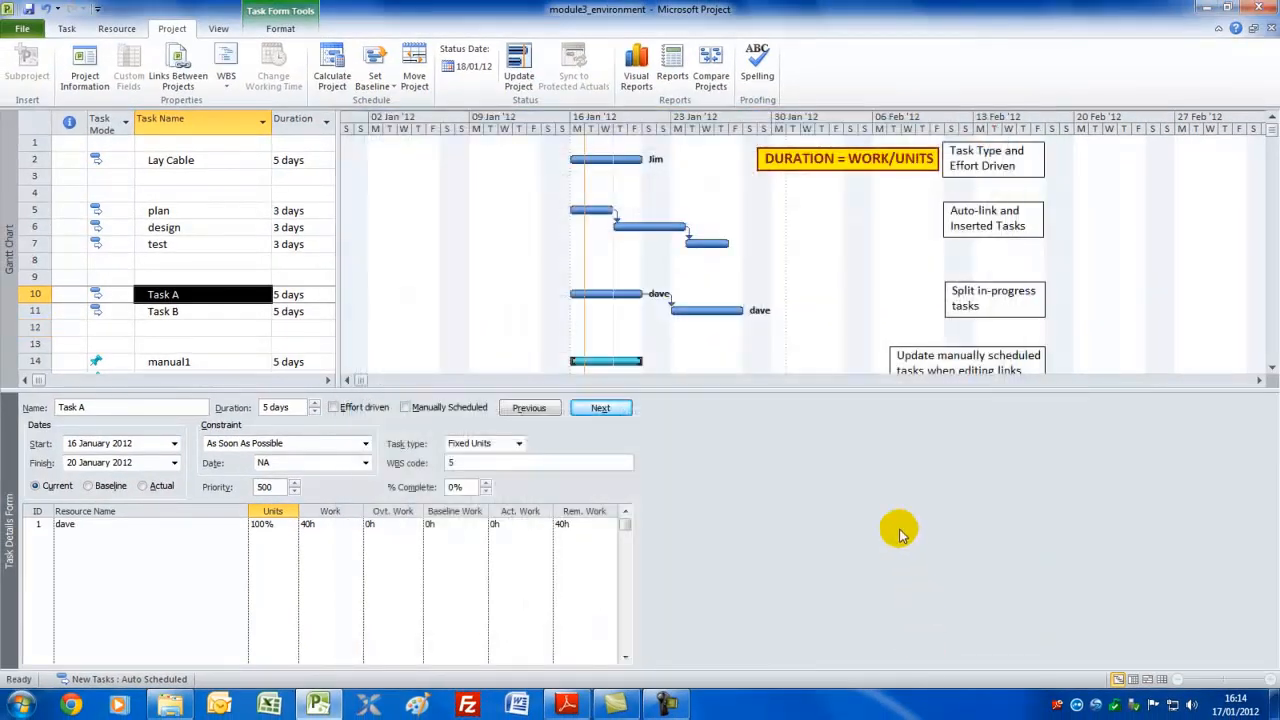
Select the tasks manual1 and manual2 in turn and examine their manual scheduling and Gantt bars
click(1270, 372)
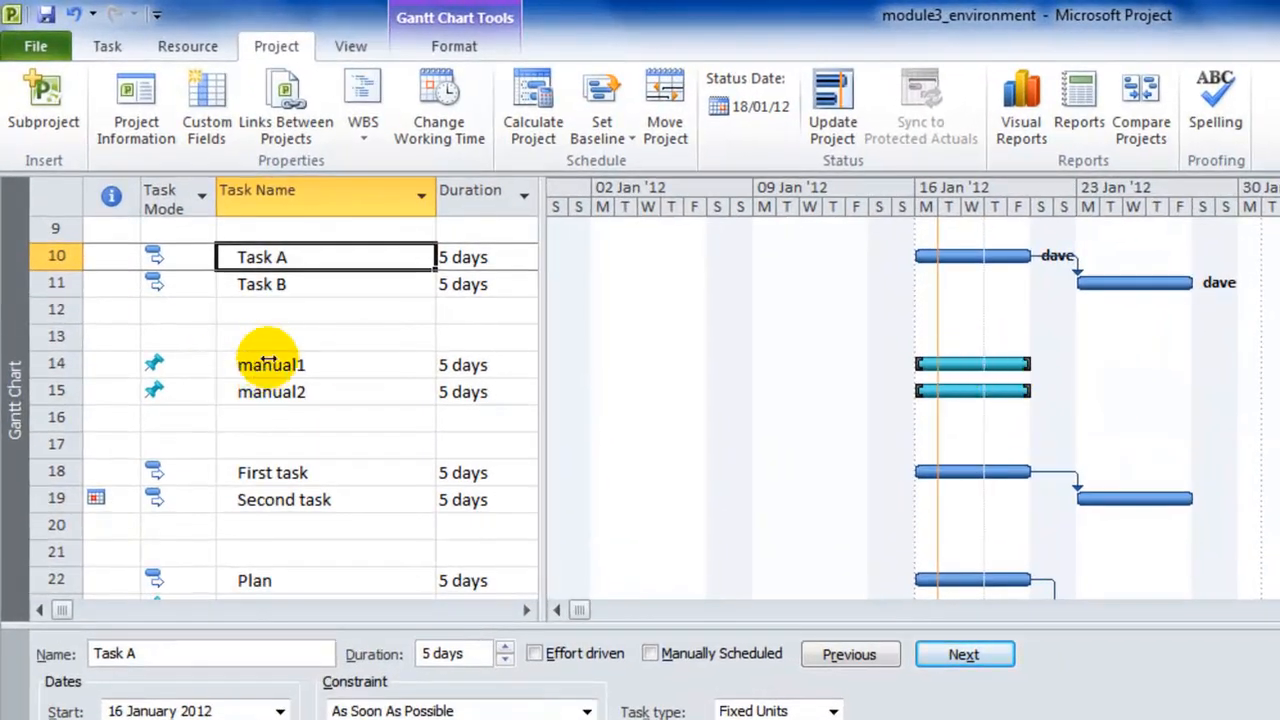
click(258, 365)
click(272, 392)
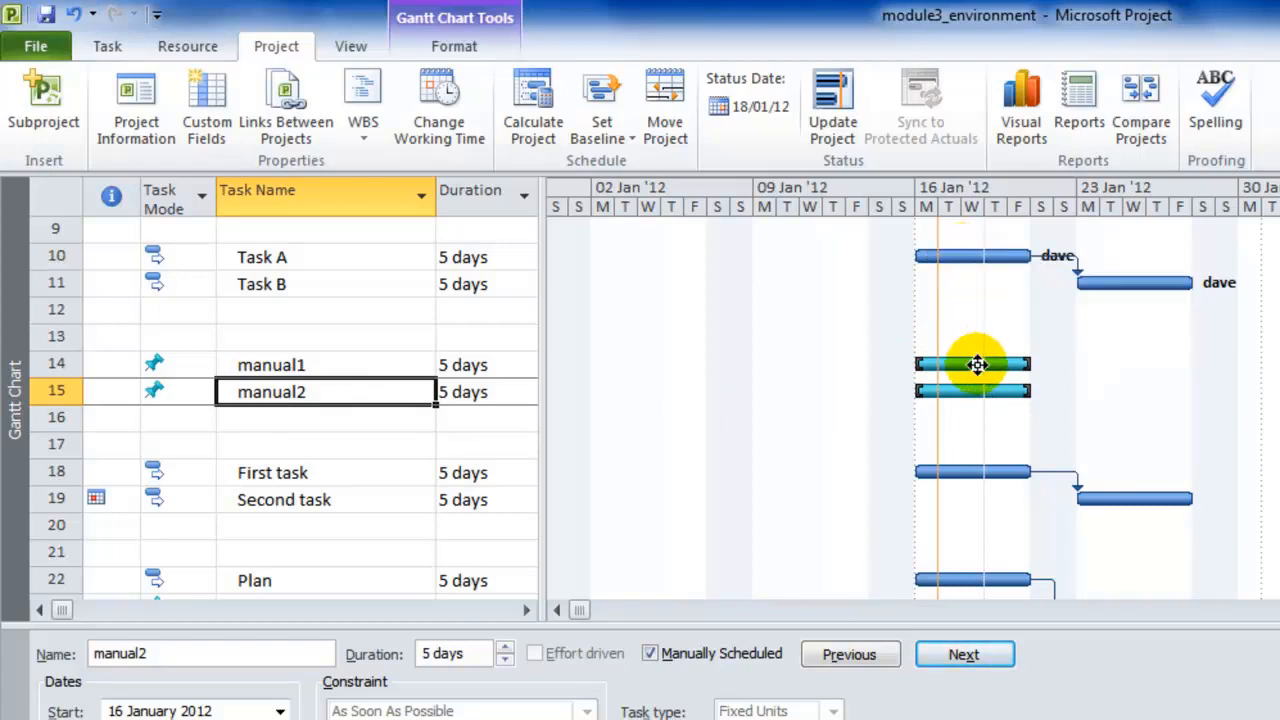
click(332, 366)
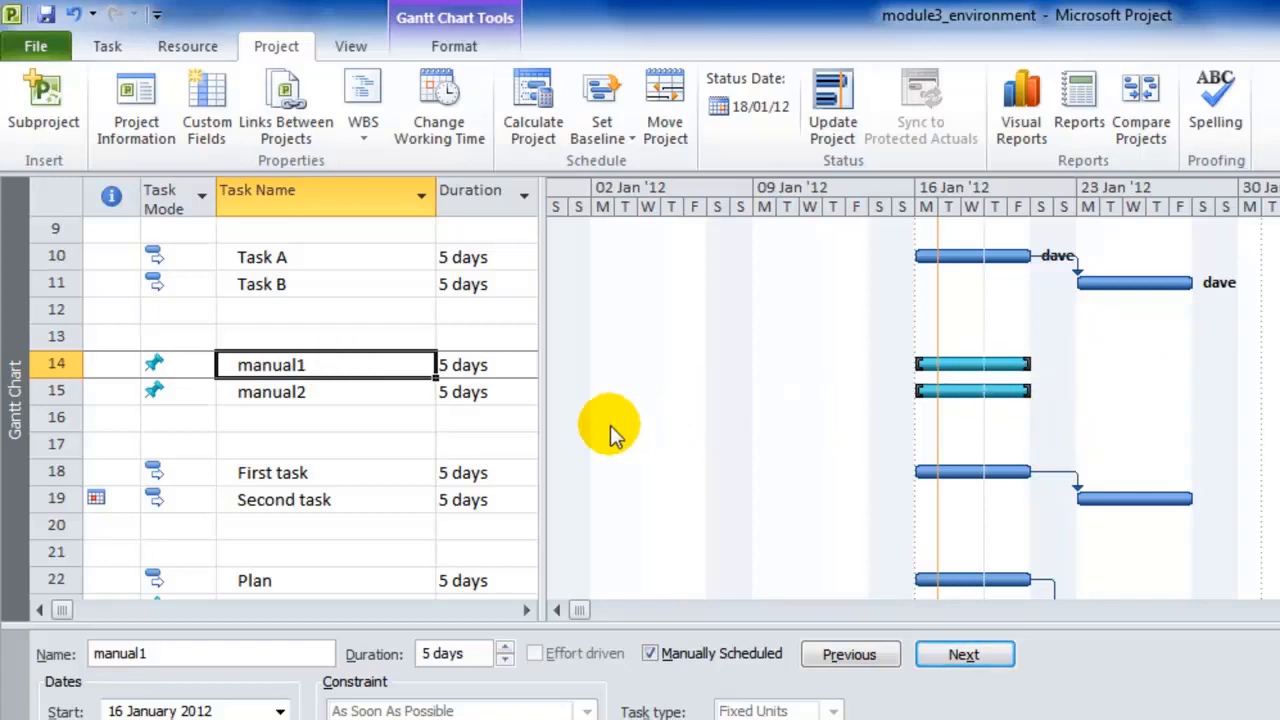
Widen the task table to reveal its date, predecessor and resource columns, and inspect the start and finish dates of manual1
drag(545, 463, 1213, 463)
click(580, 364)
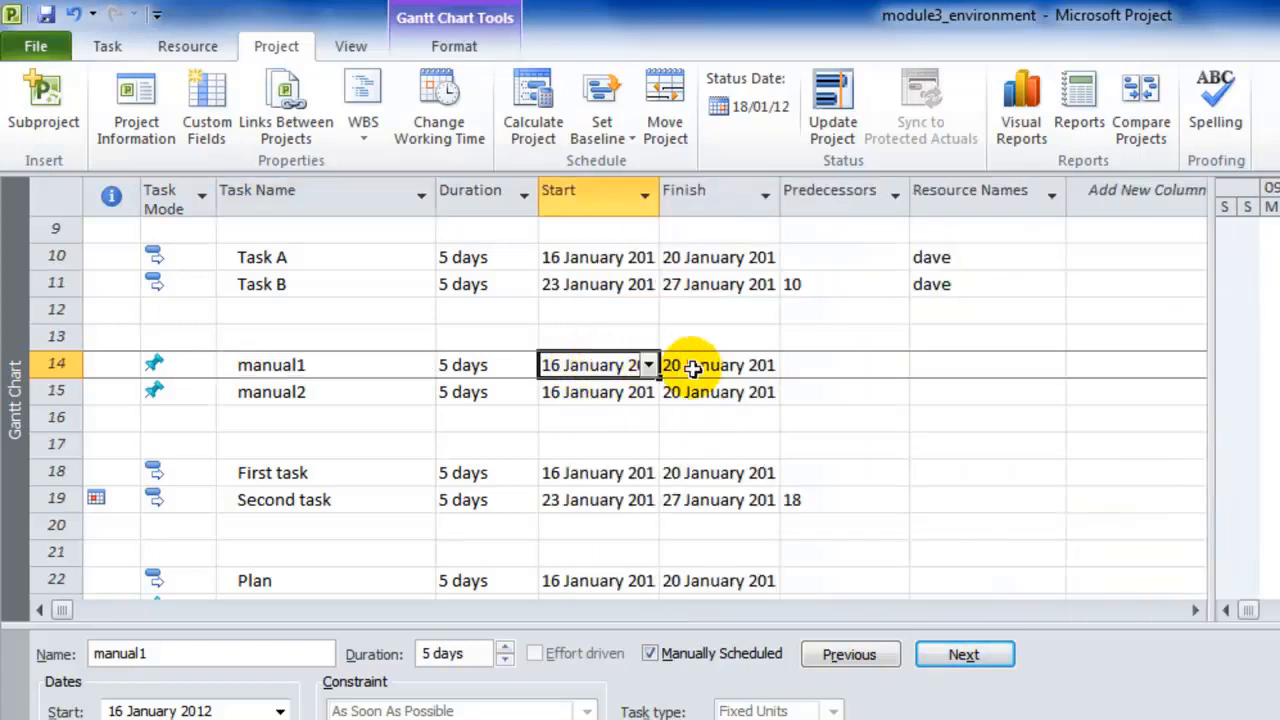
click(700, 365)
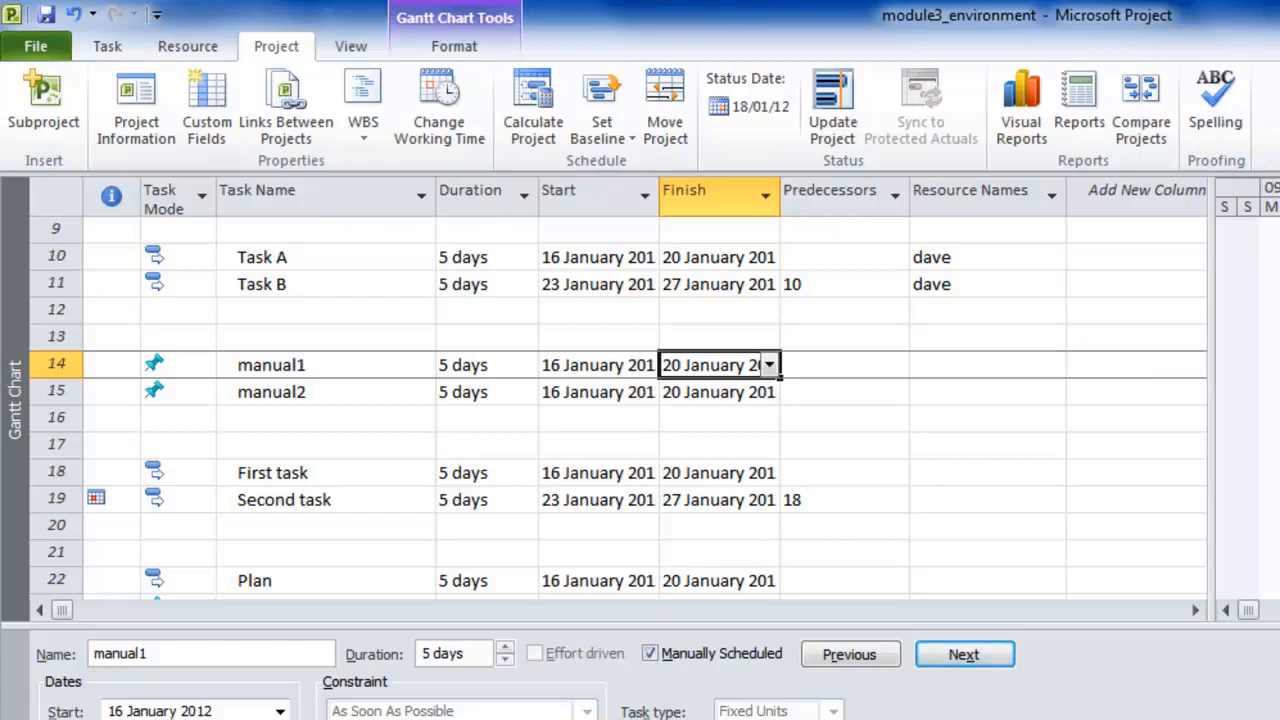
Select manual1 and compare its manually scheduled Gantt bar with the auto-scheduled bar of Task B
click(325, 365)
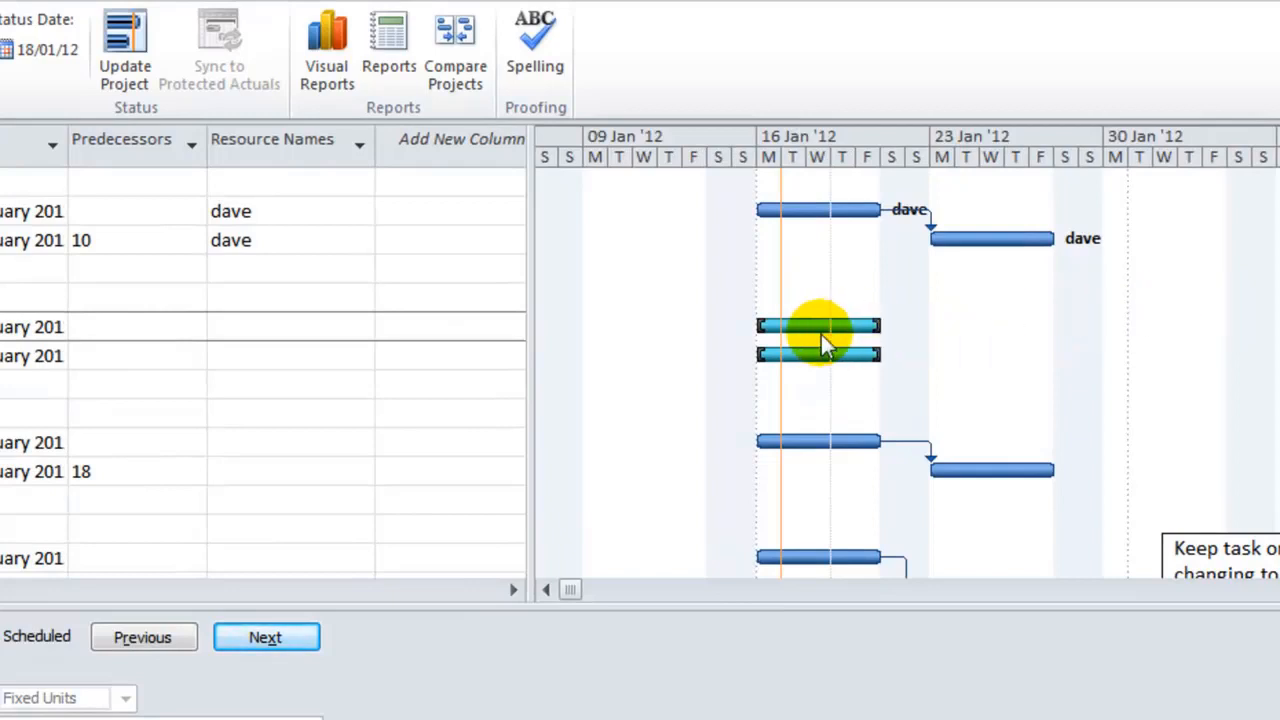
mouse_move(817, 323)
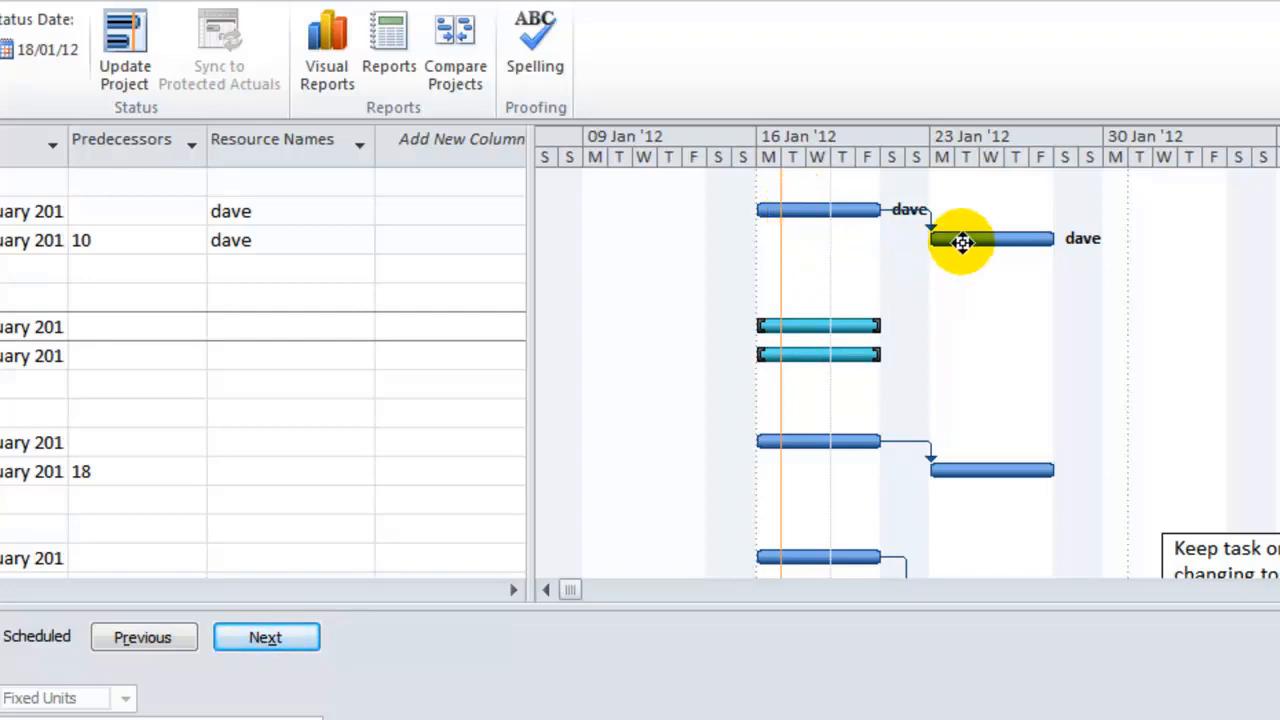
mouse_move(960, 241)
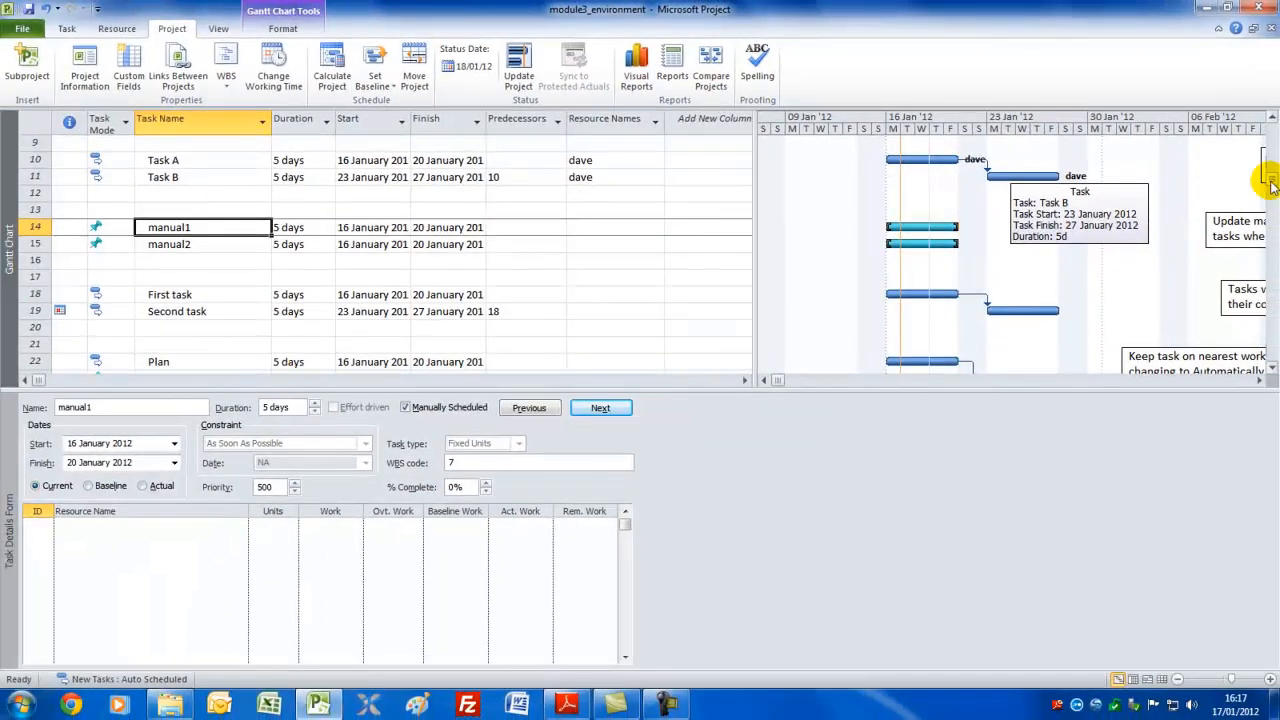
Review the project's schedule options, including the scheduling mode for new tasks, and close the options
drag(1270, 183, 1260, 120)
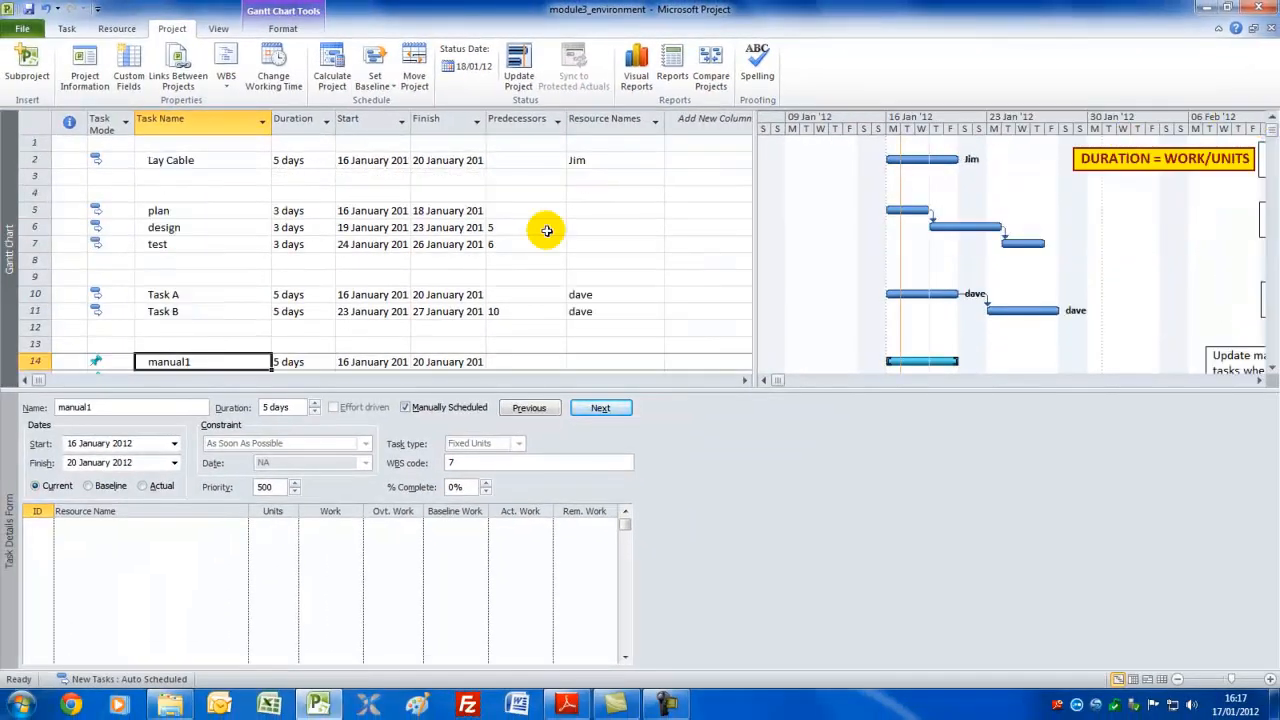
click(22, 28)
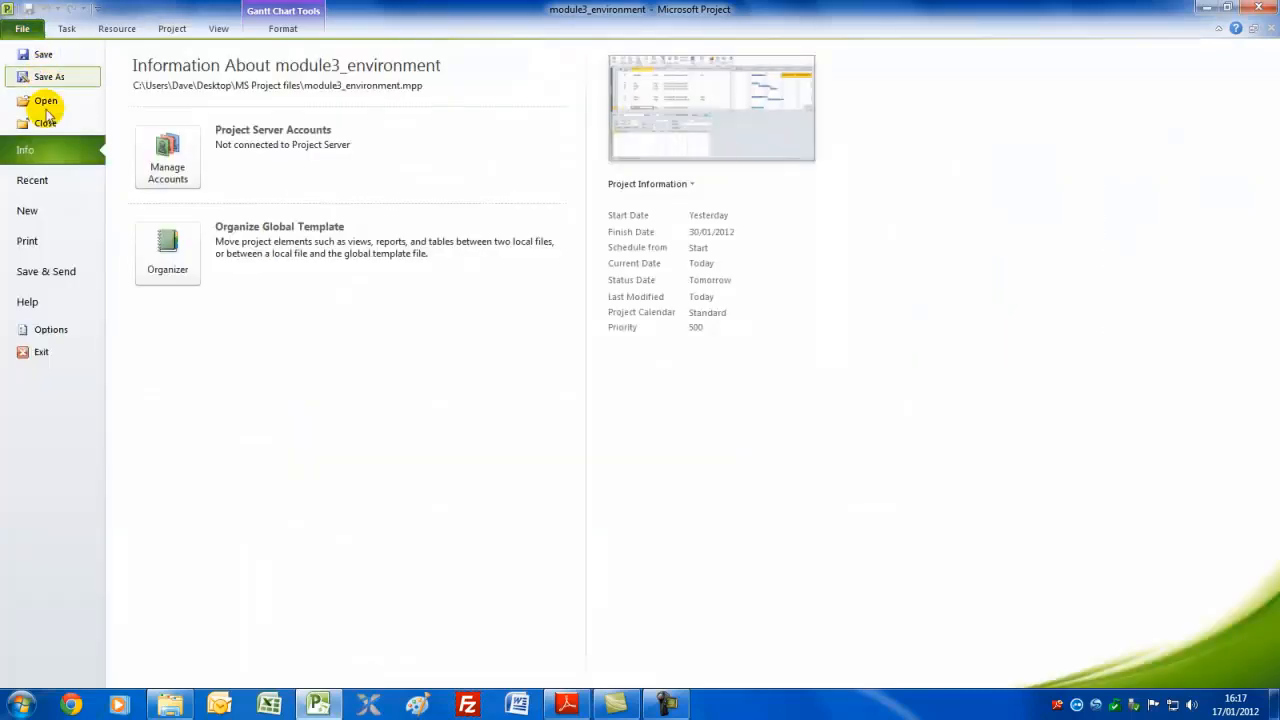
click(43, 329)
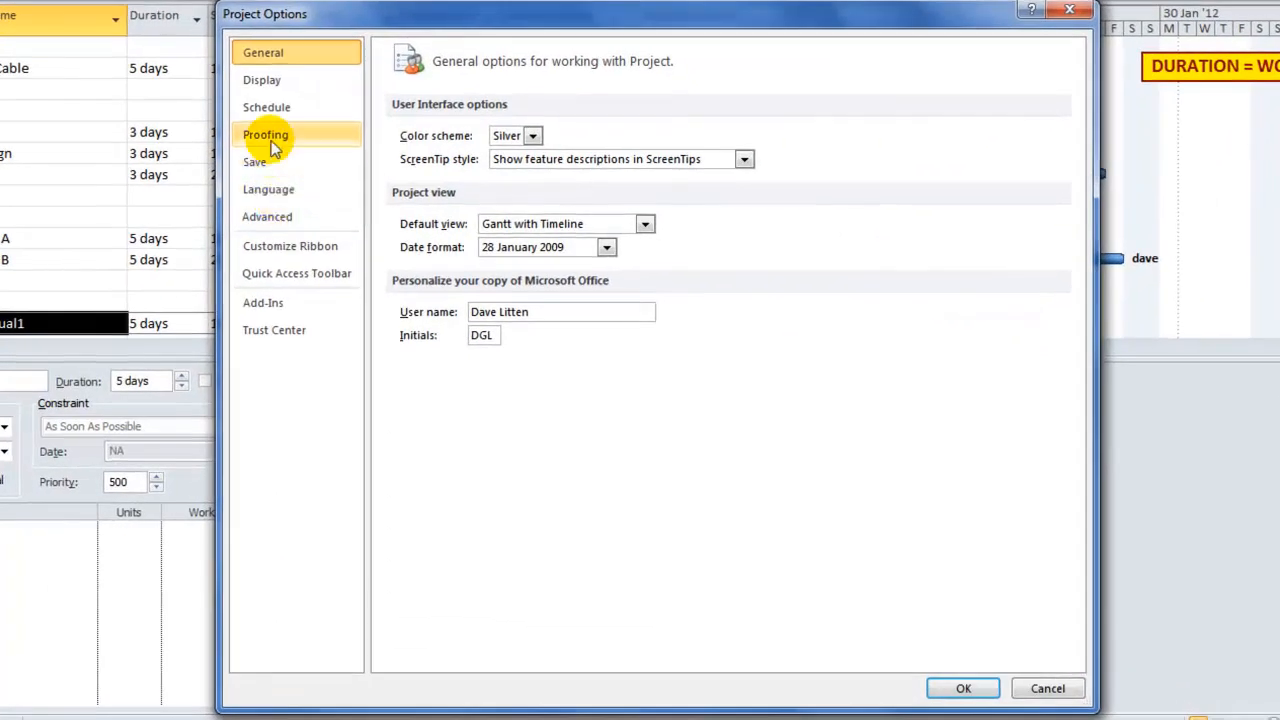
click(362, 178)
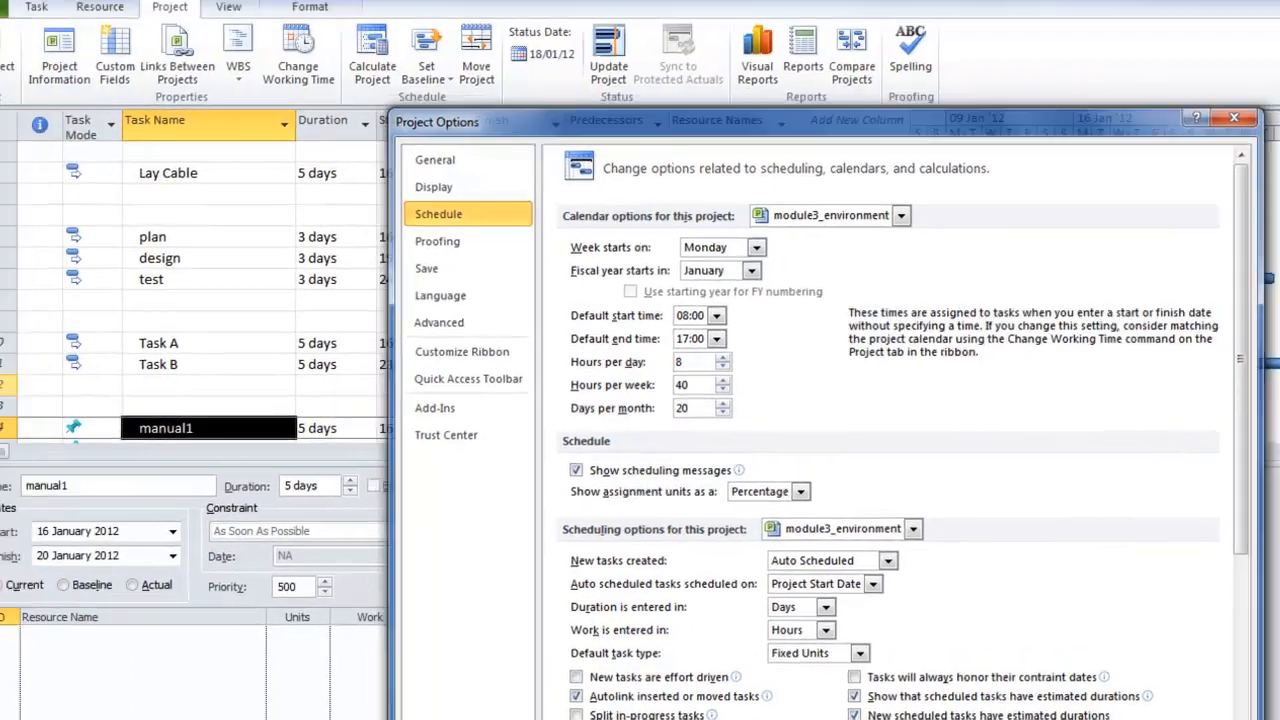
click(960, 695)
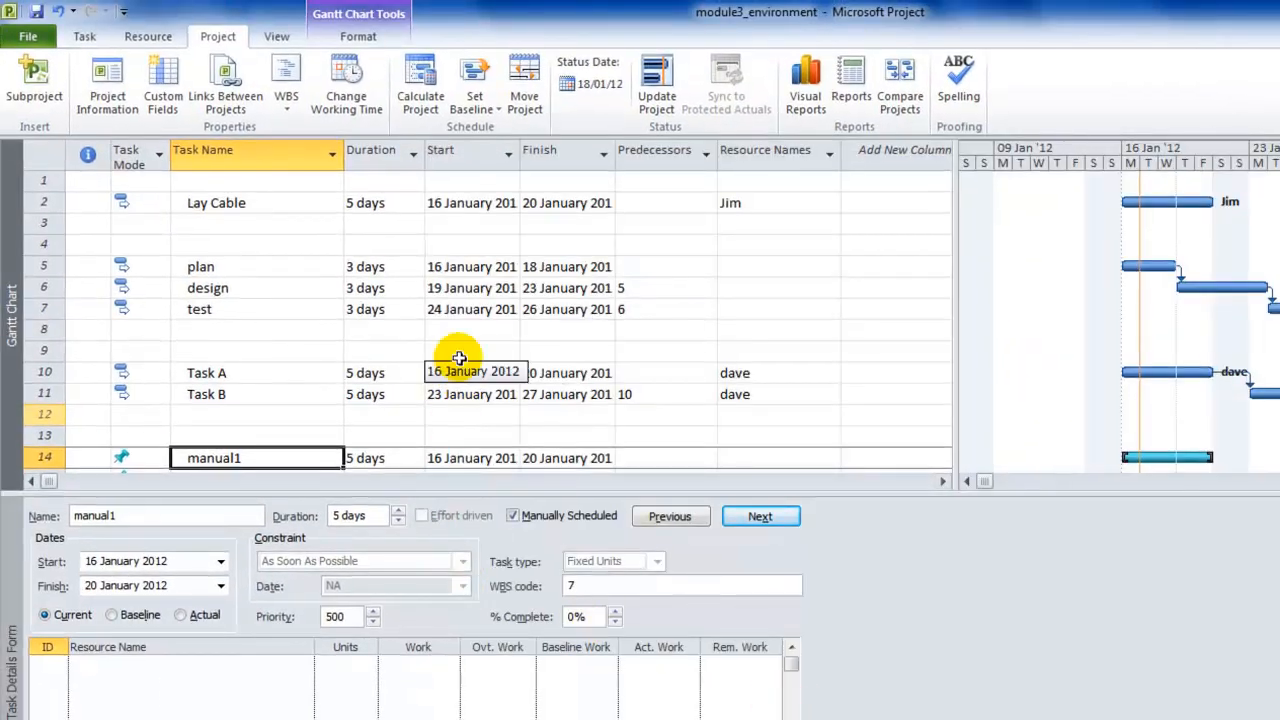
Examine the Manually Scheduled and Auto Scheduled modes in the plan task's information, keeping Auto Scheduled
click(232, 267)
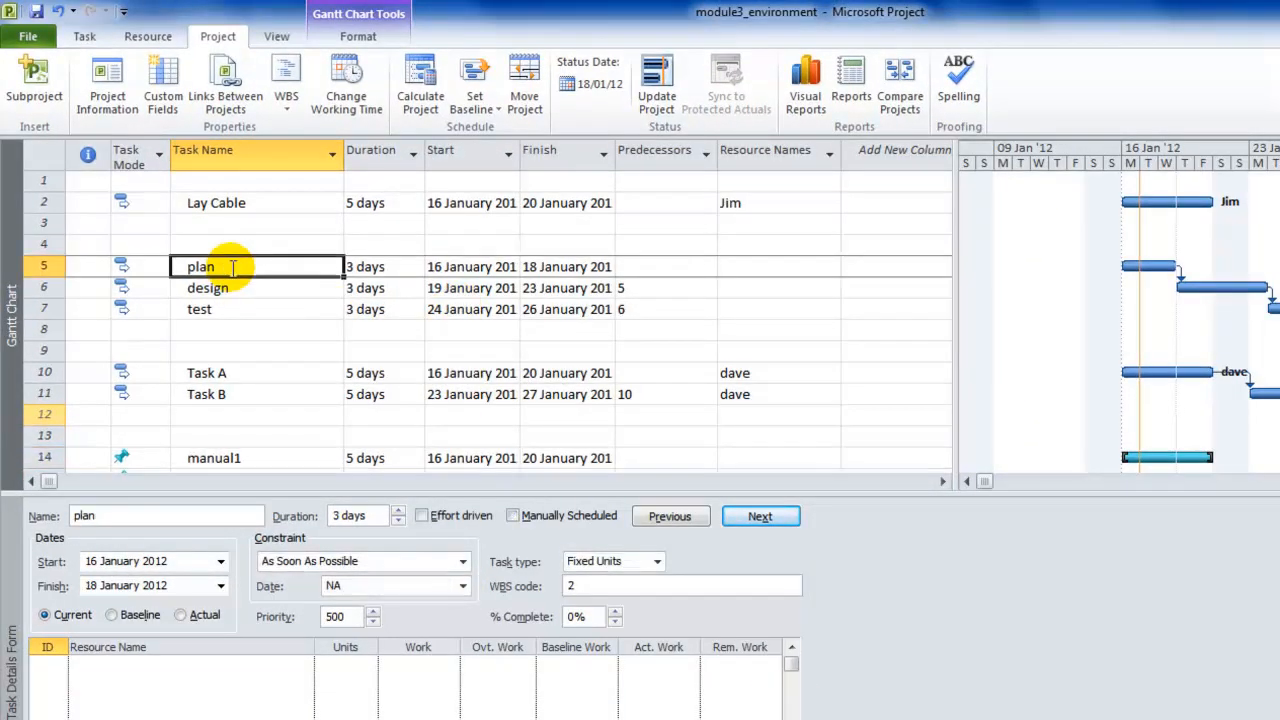
double_click(232, 267)
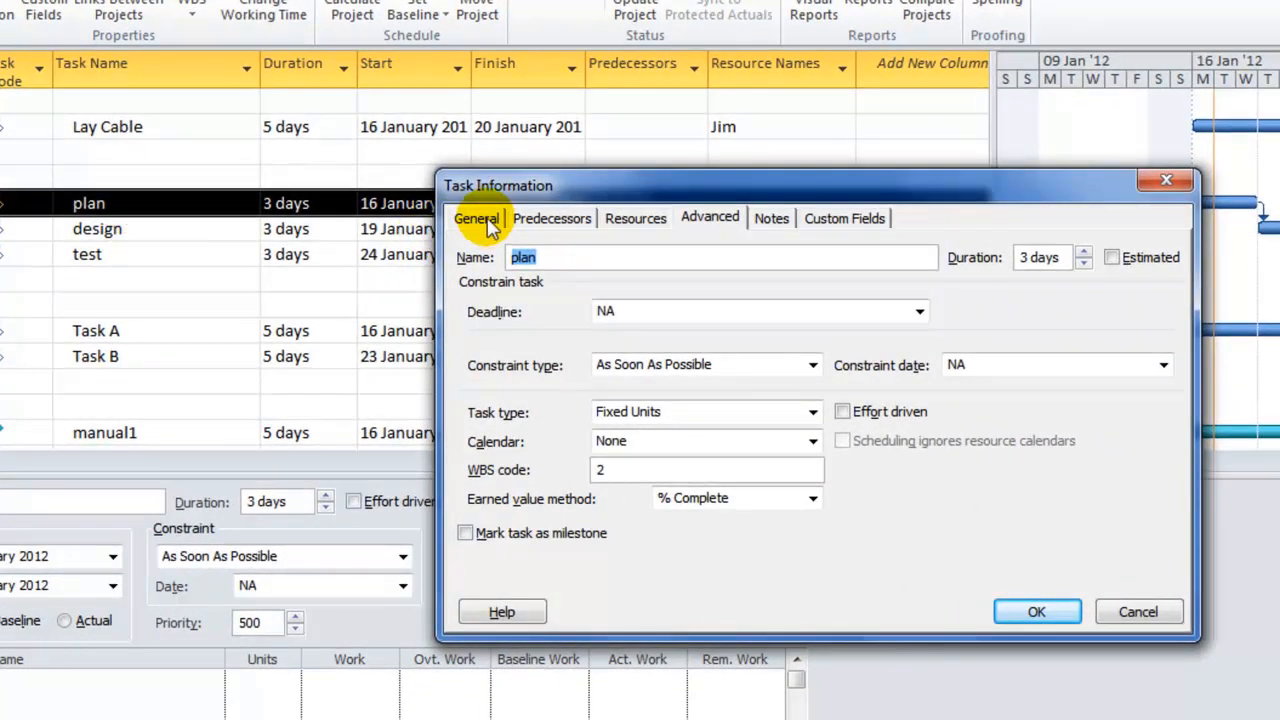
click(493, 240)
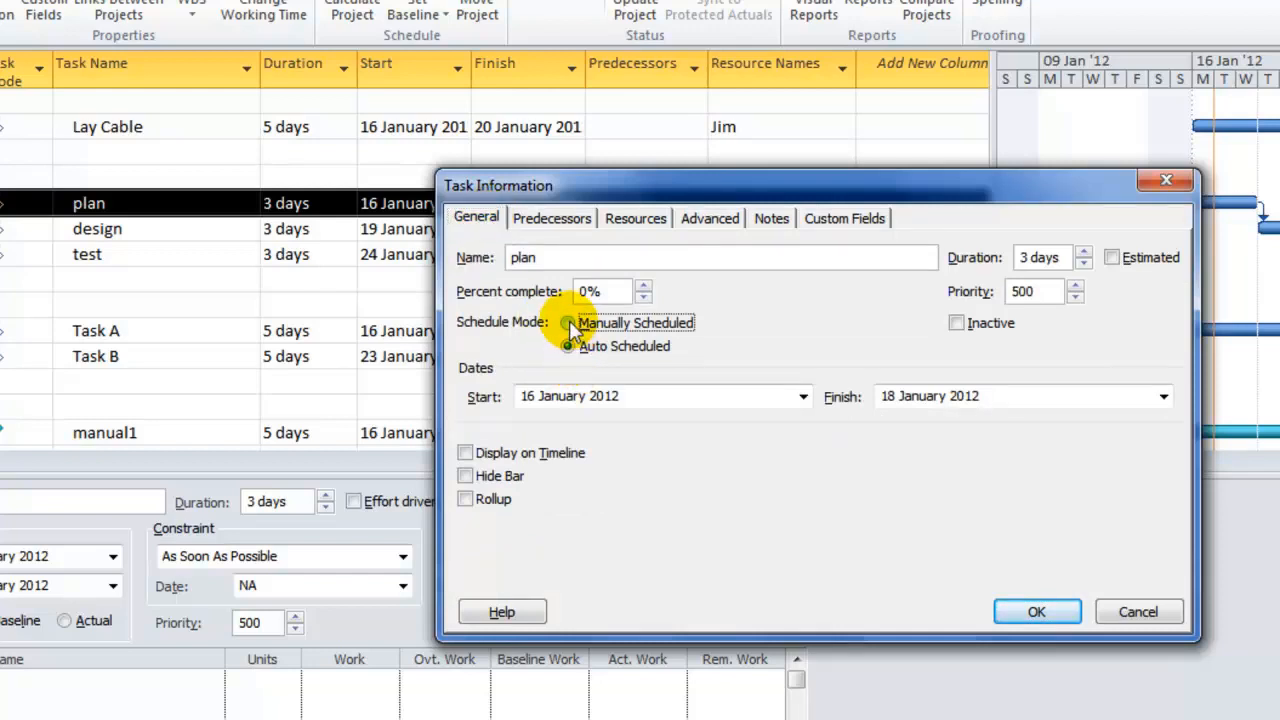
click(568, 322)
click(568, 346)
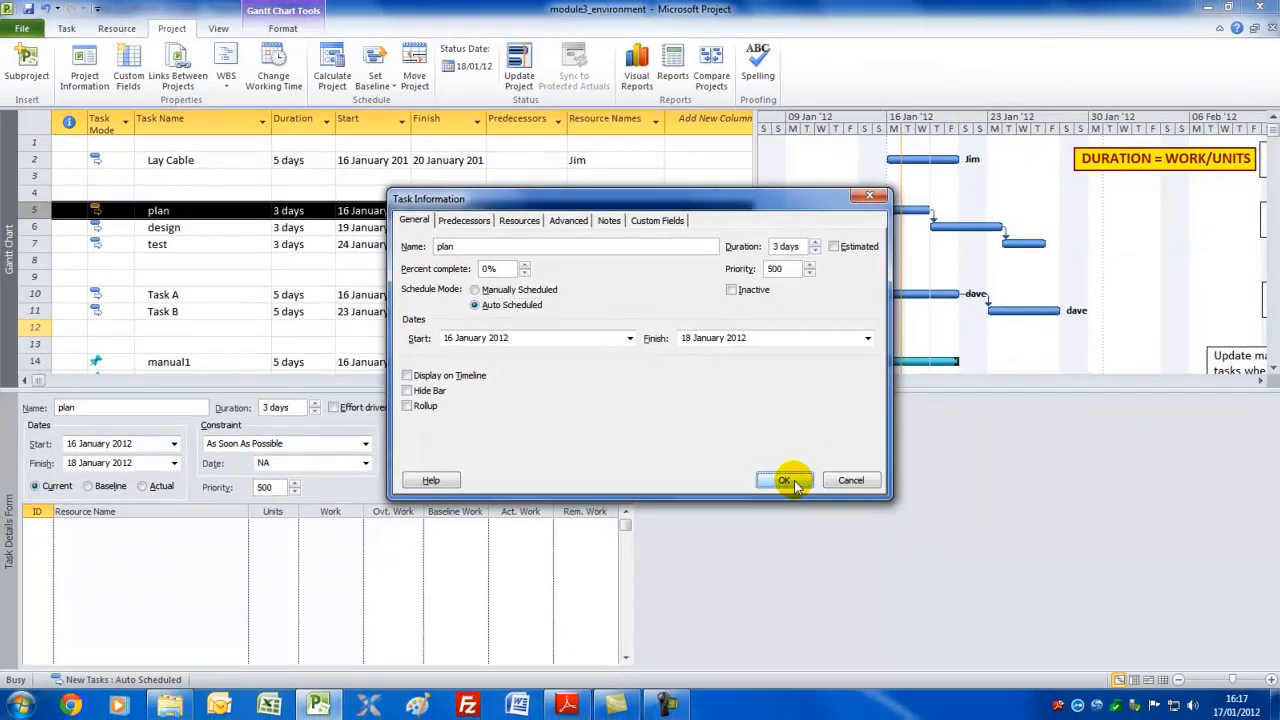
click(1052, 612)
Select Lay Cable, reopen the schedule options and temporarily move the dialog aside to inspect the start of the Gantt bars
click(175, 127)
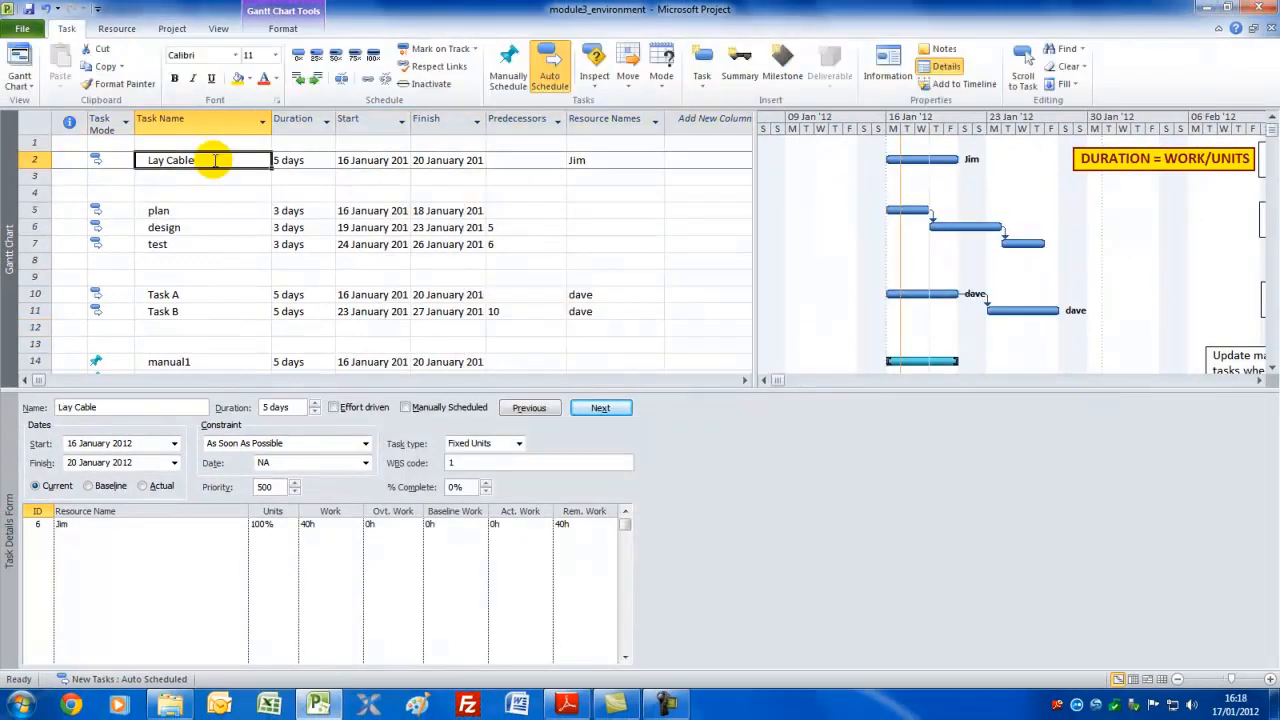
click(22, 28)
click(47, 332)
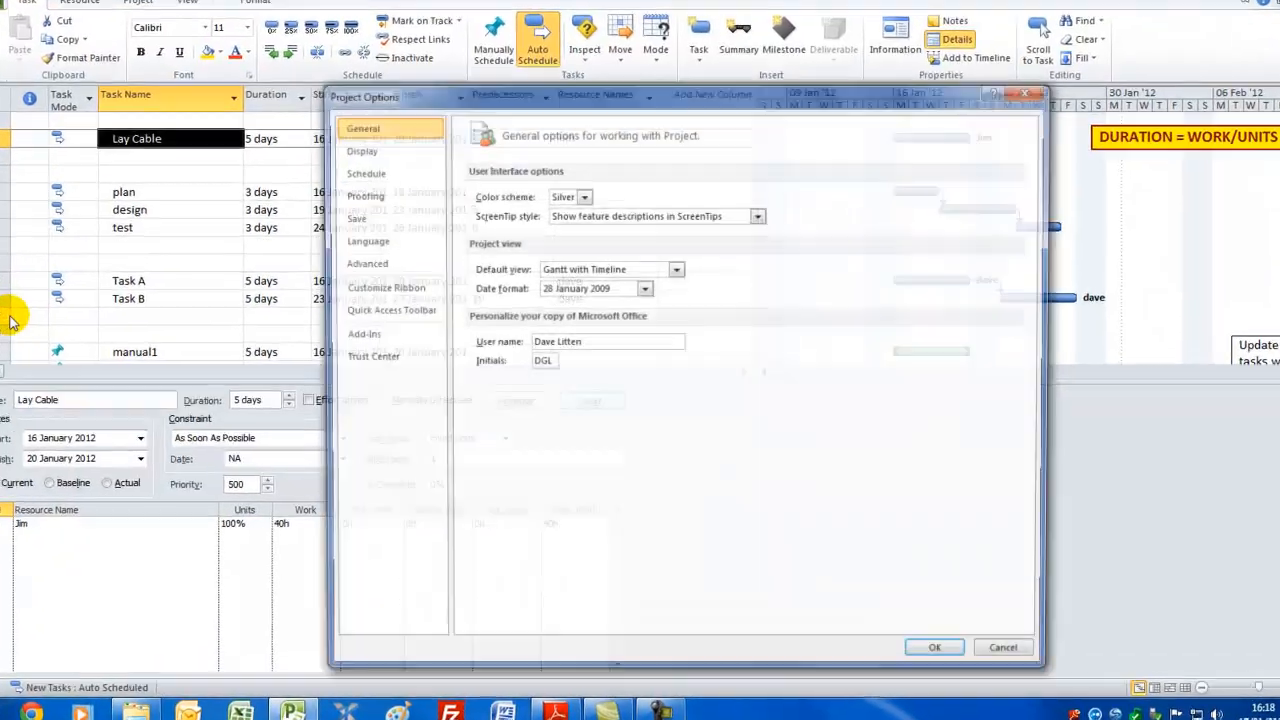
click(314, 119)
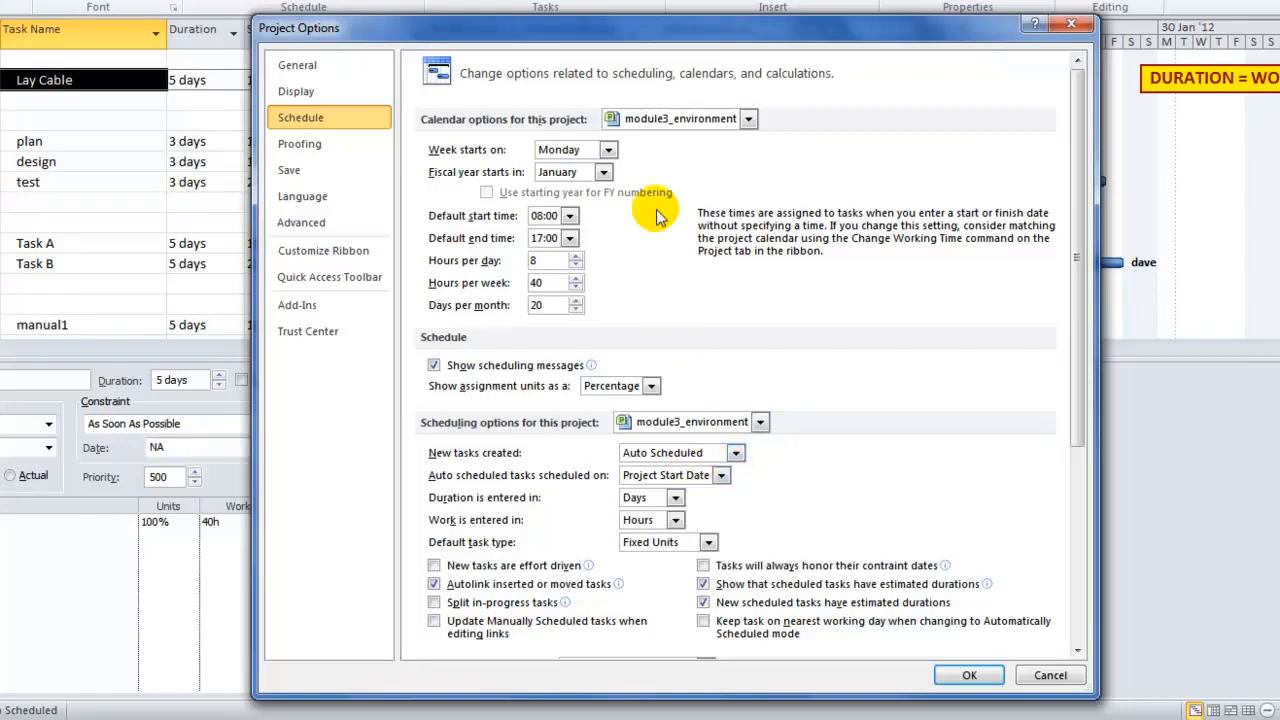
drag(640, 37, 879, 352)
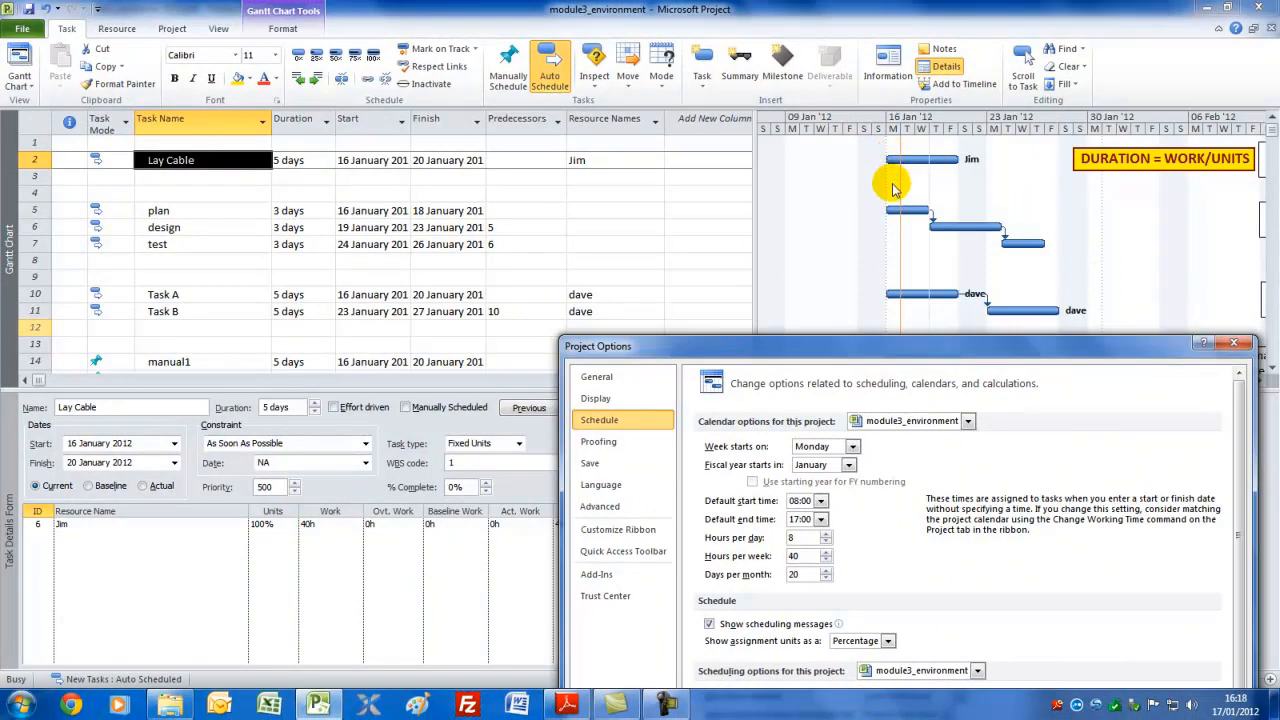
drag(893, 340, 827, 39)
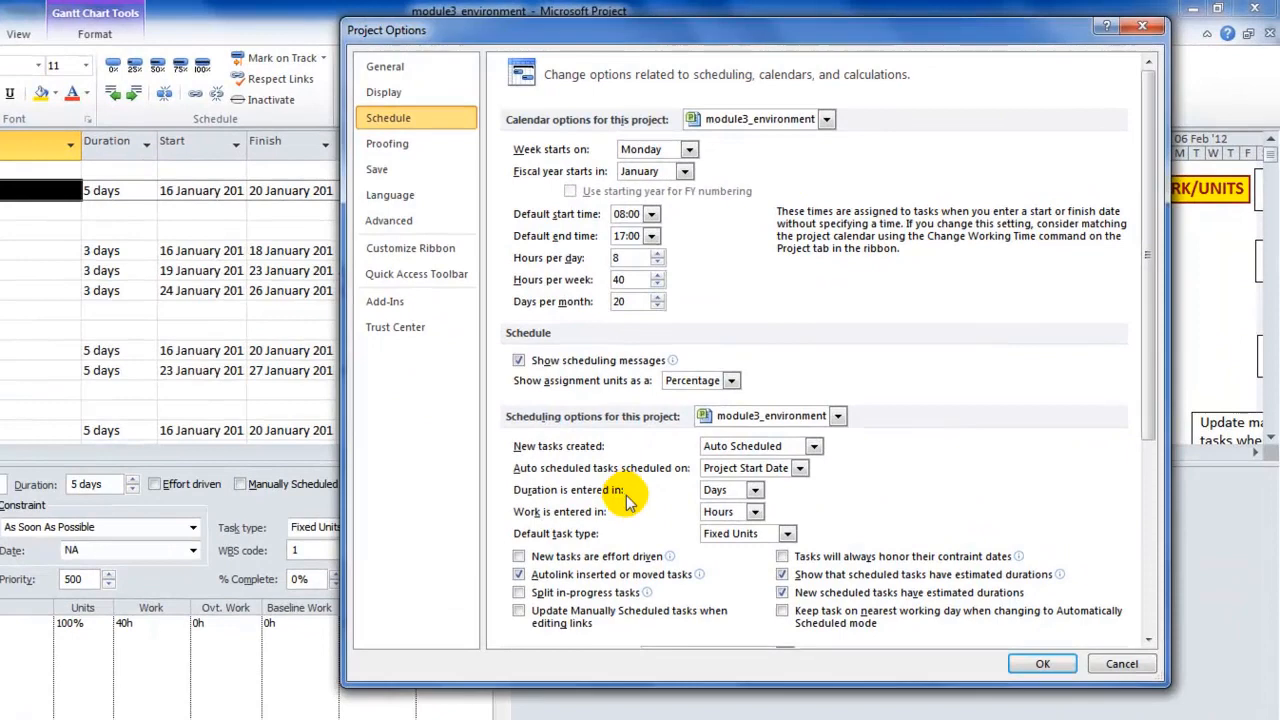
Set task durations to be entered in Weeks and apply the options
click(756, 492)
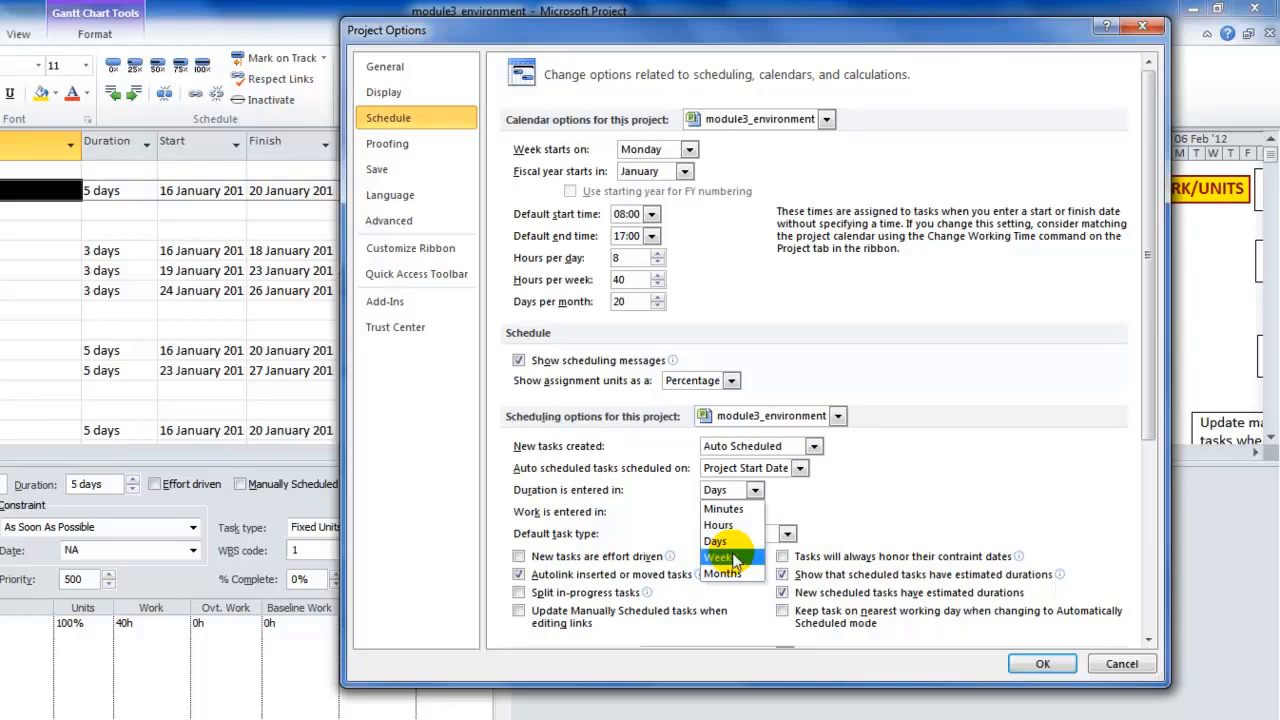
click(729, 558)
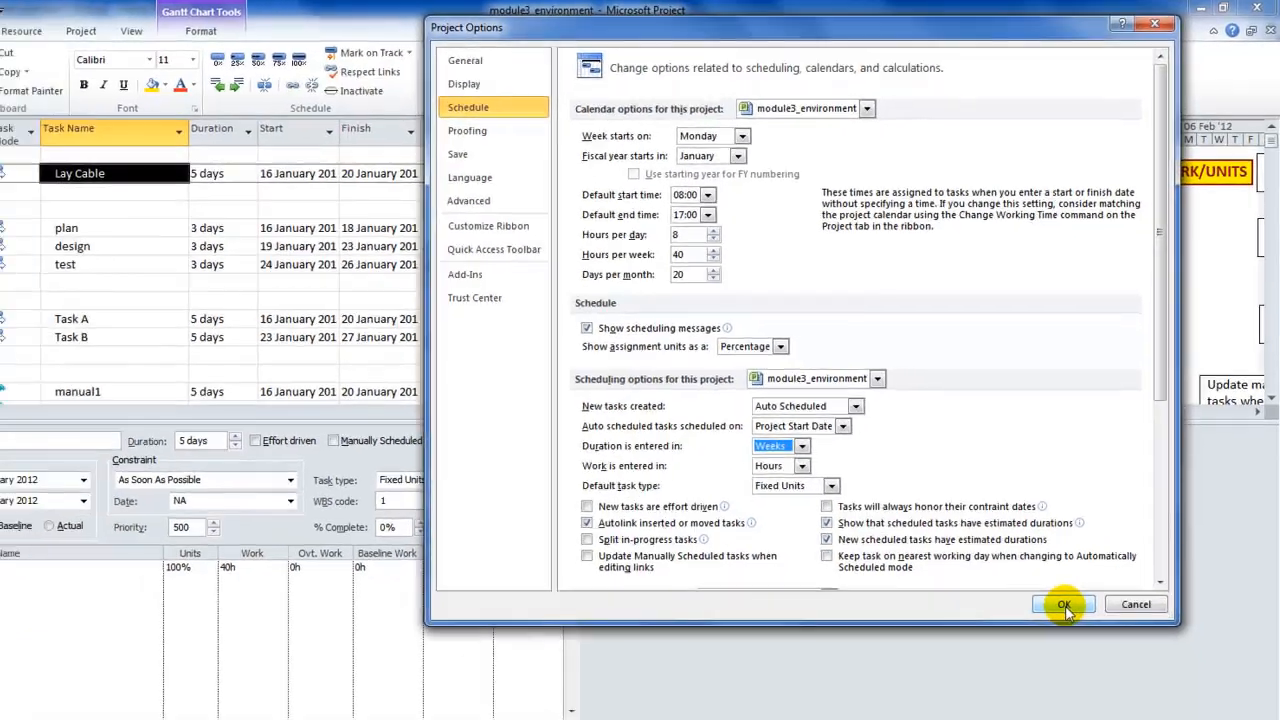
click(1064, 605)
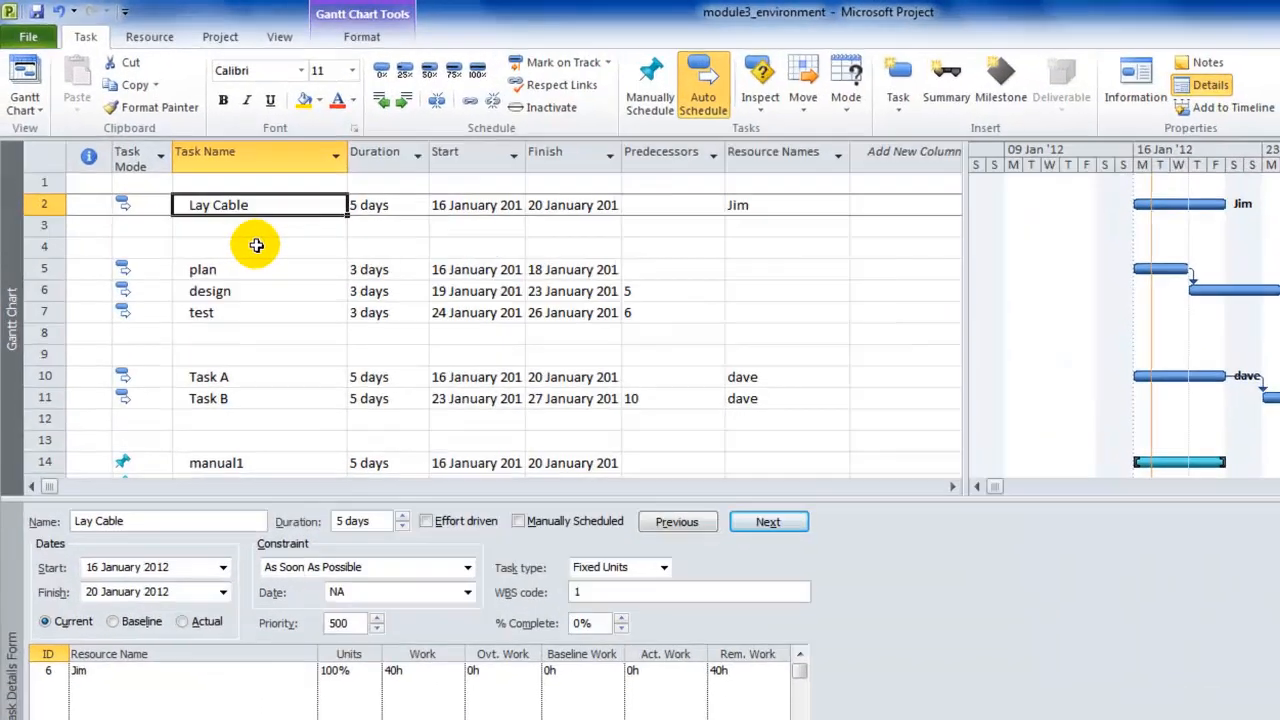
Add a task named "new task" in row 4 and set its duration to 7 wks
click(201, 194)
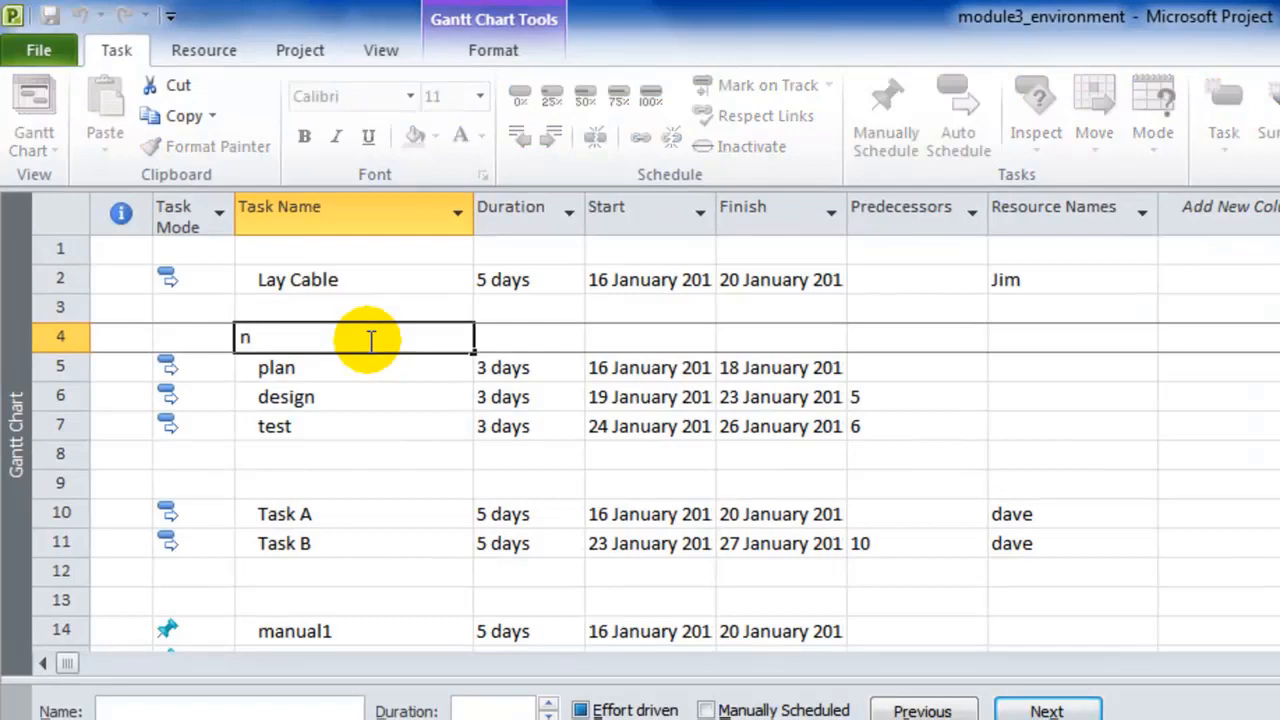
text(ew task)
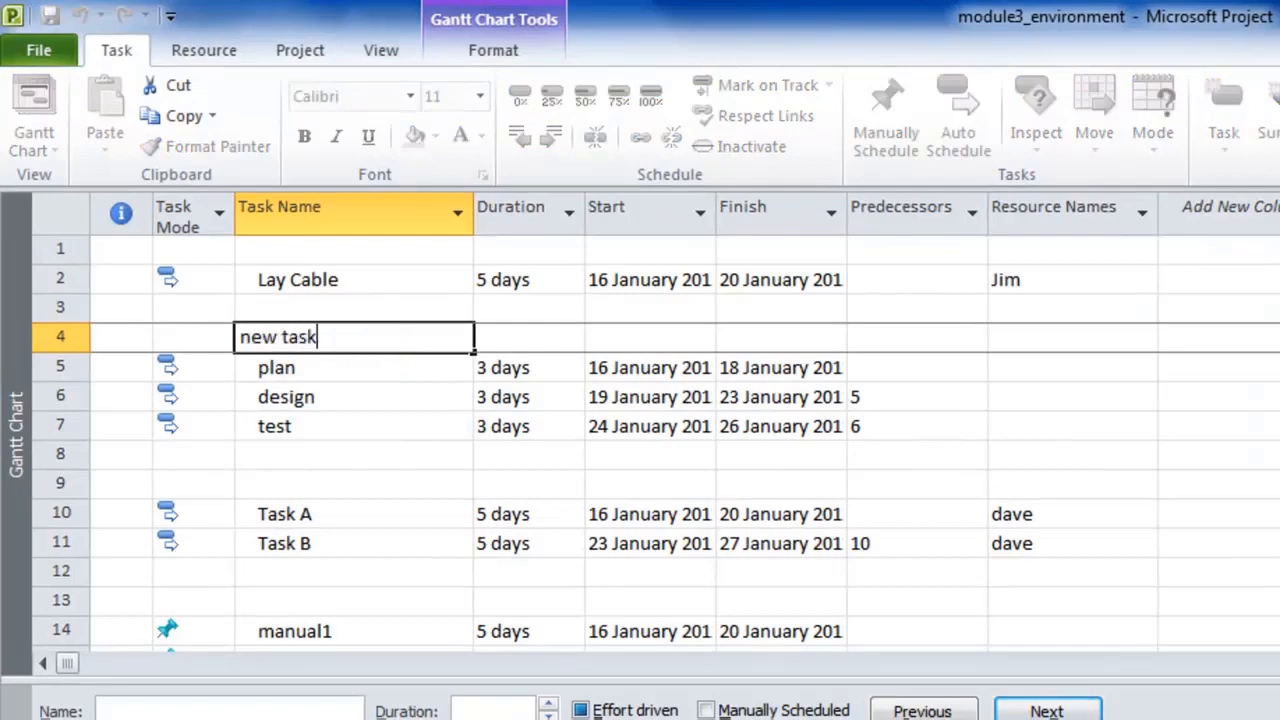
click(537, 338)
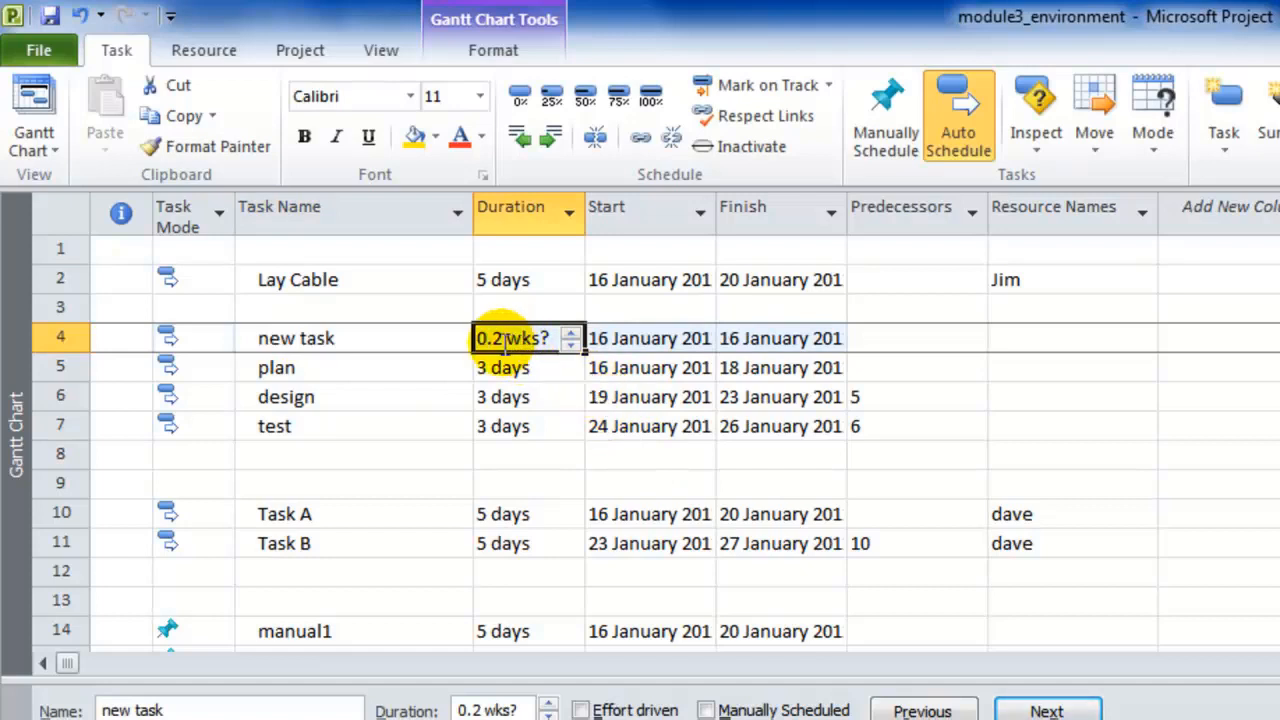
click(570, 336)
click(570, 333)
click(570, 333)
click(570, 333)
click(570, 333)
click(570, 333)
click(570, 333)
click(409, 339)
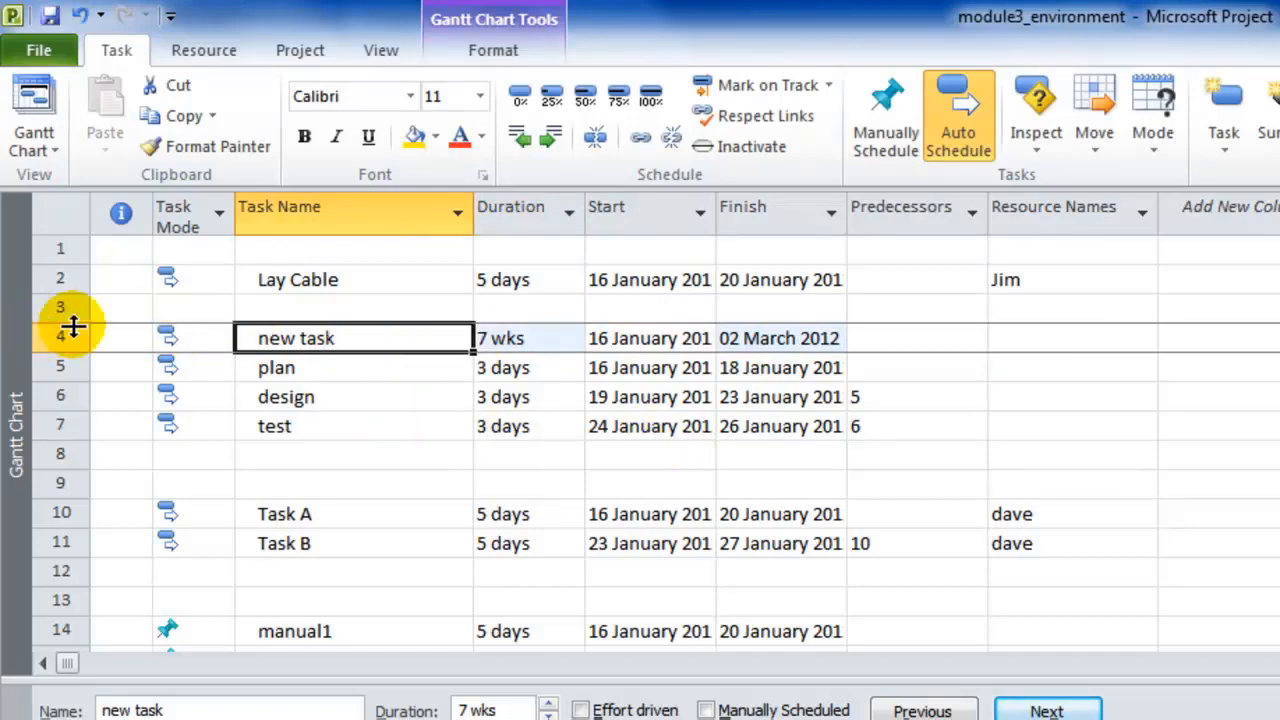
Undo the duration change and the creation of the task in row 4
click(80, 15)
click(80, 15)
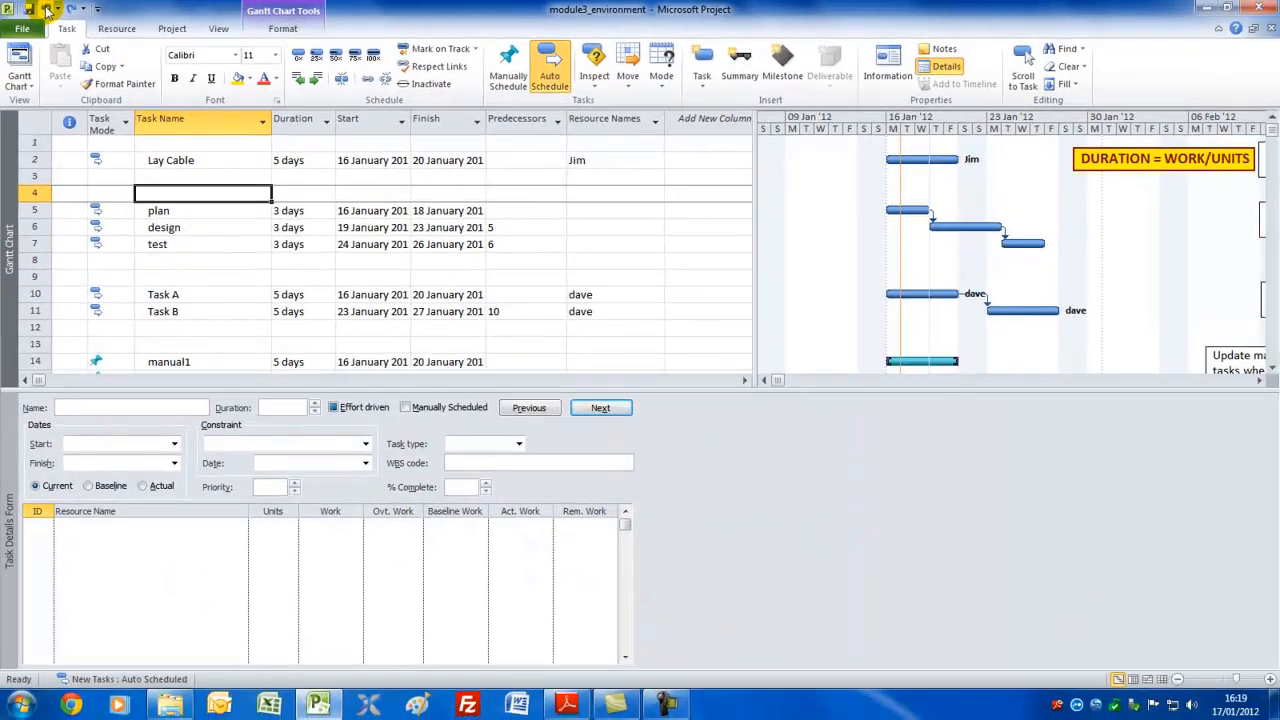
Reopen the schedule options and set durations to be entered in Days
click(23, 30)
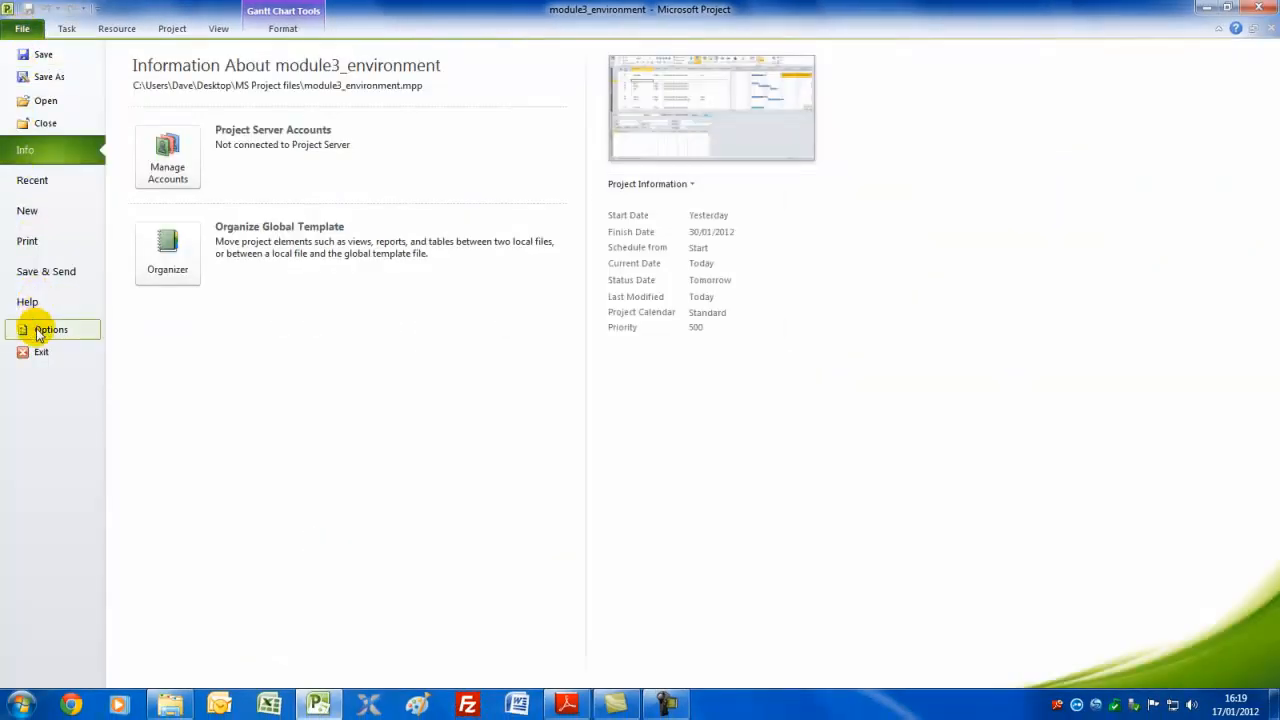
click(35, 329)
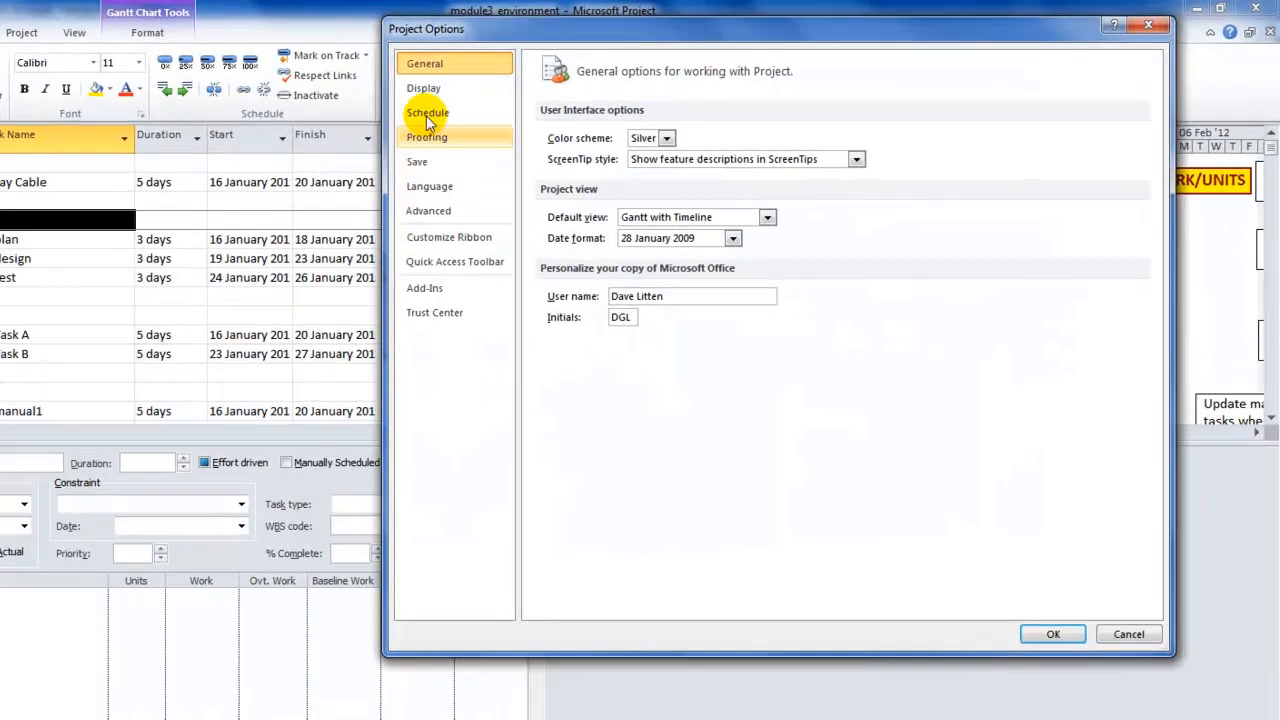
click(526, 99)
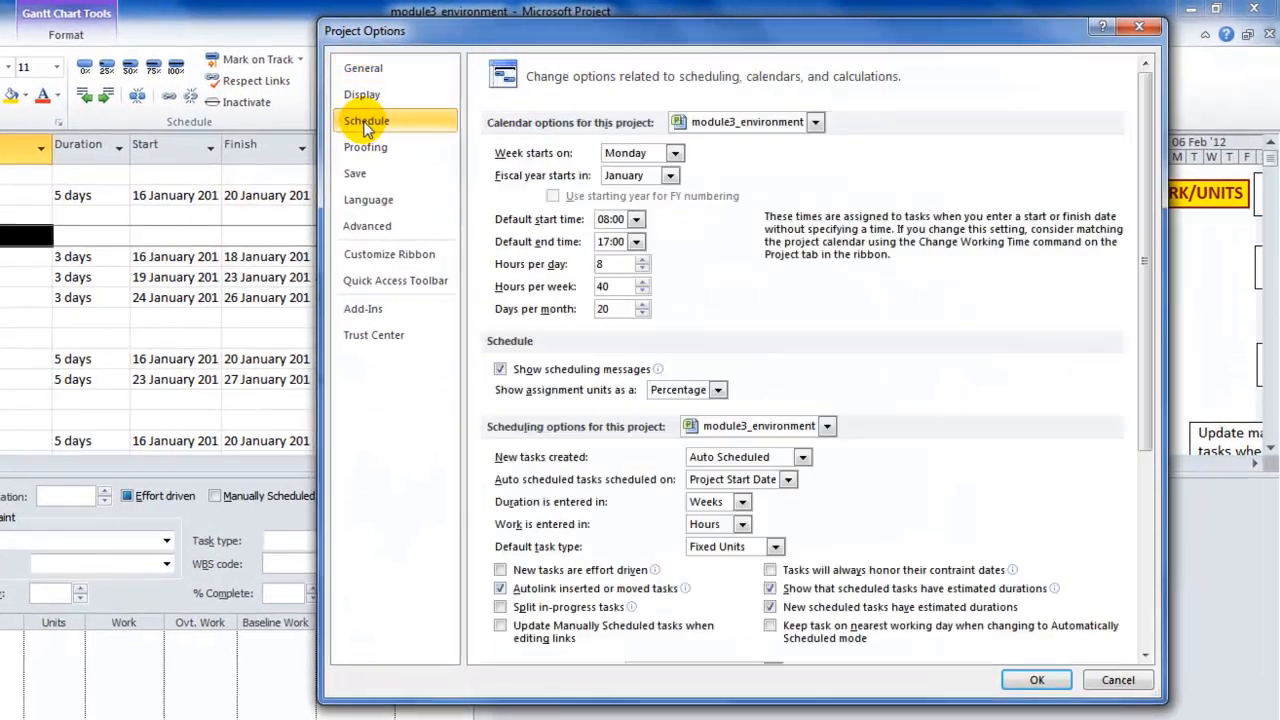
click(742, 503)
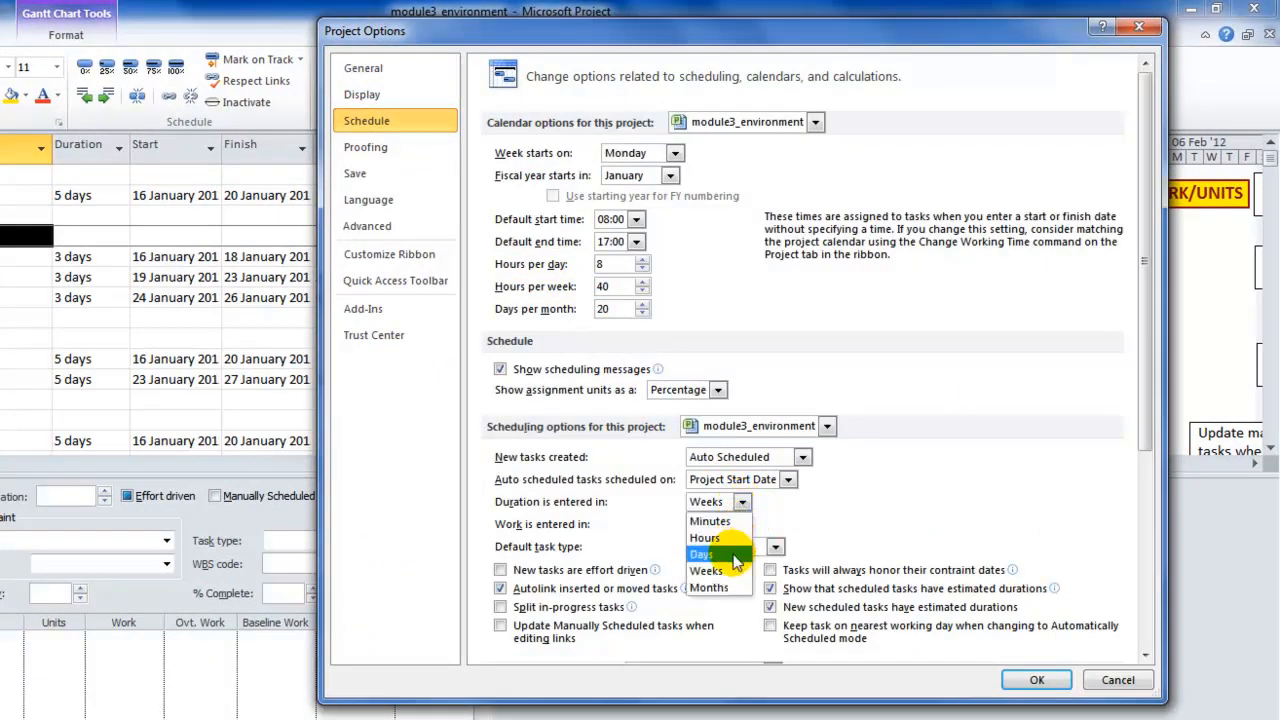
click(738, 554)
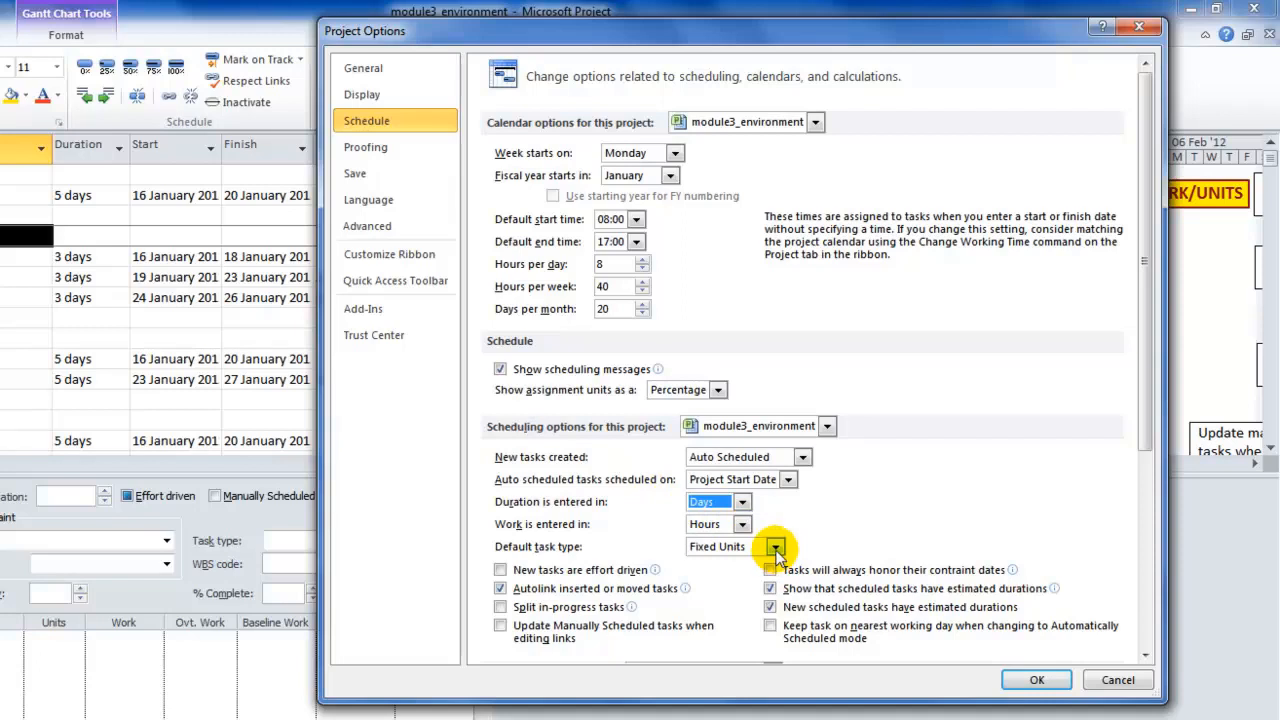
Examine the available default task types, keep Fixed Units, and apply the options
click(776, 546)
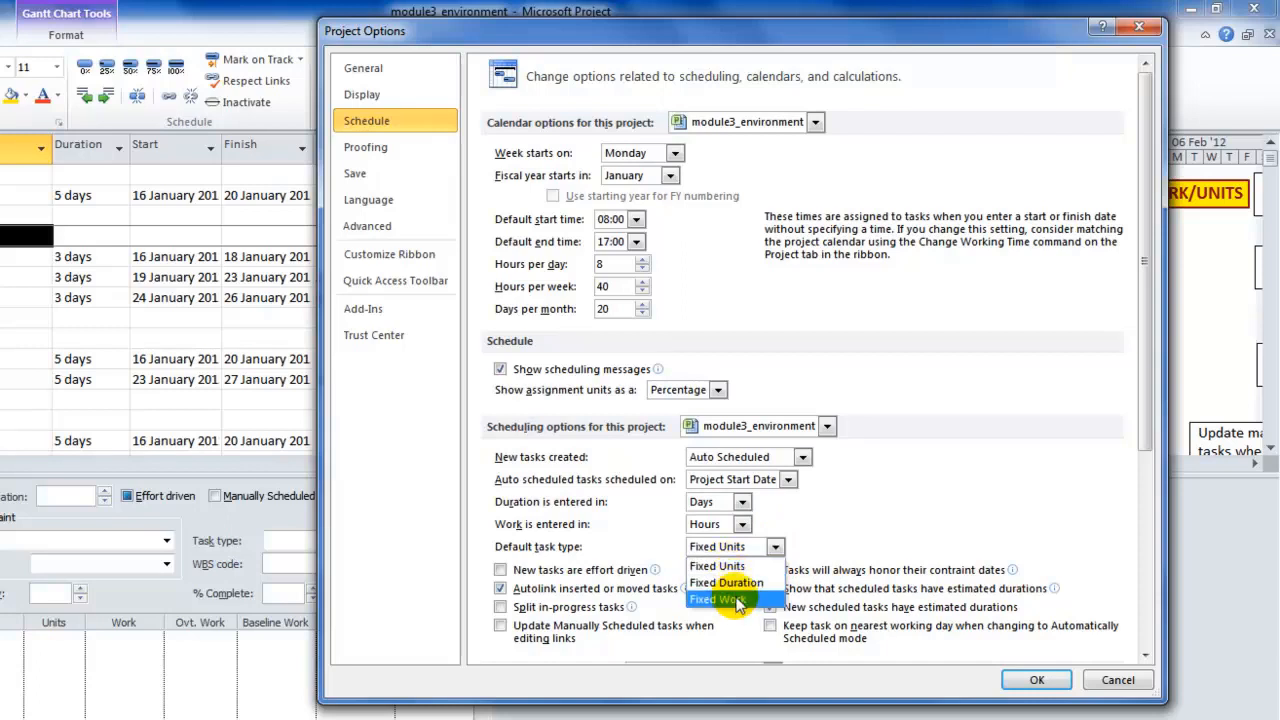
click(776, 547)
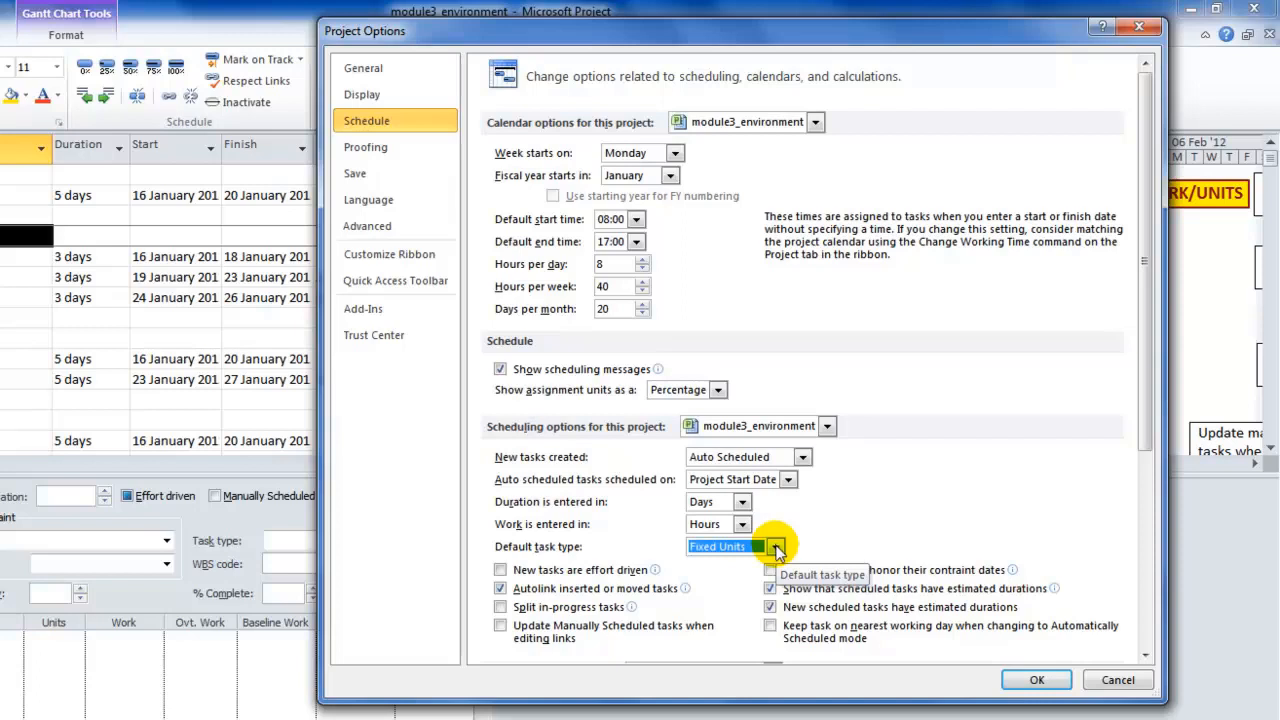
click(776, 547)
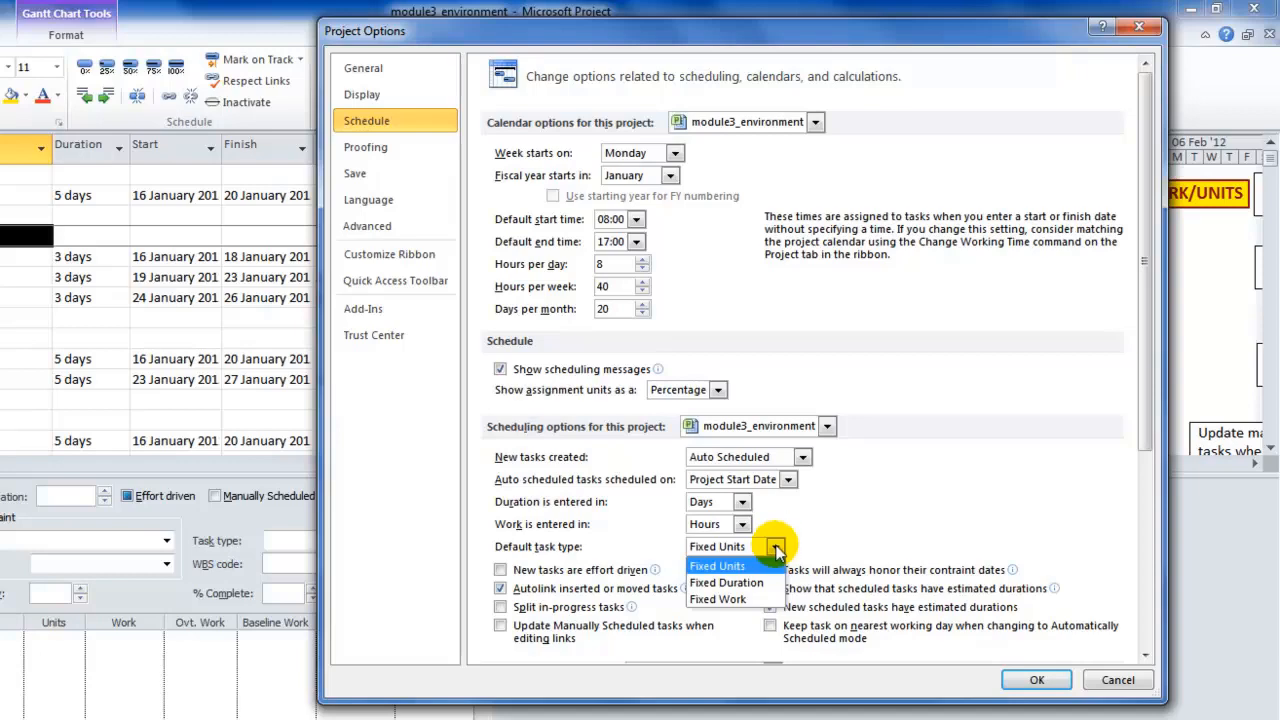
click(838, 522)
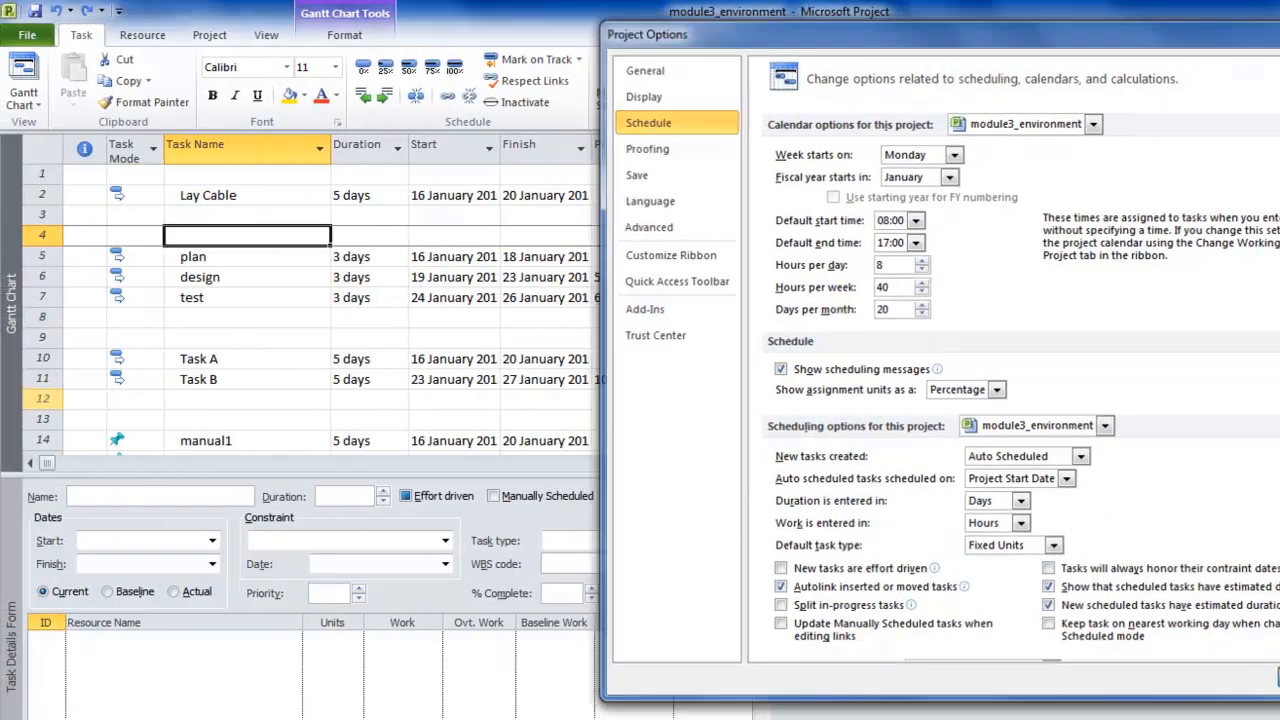
click(1037, 680)
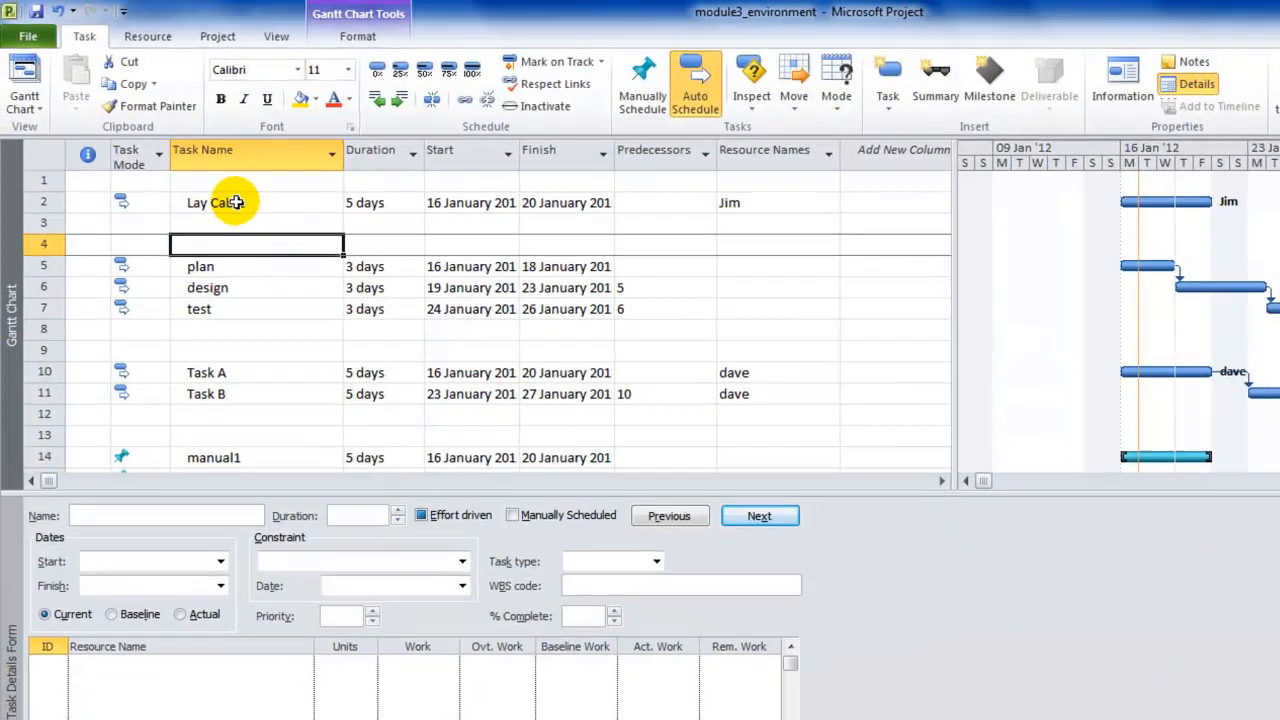
Select the Lay Cable task, hide its details form and show it again
click(228, 196)
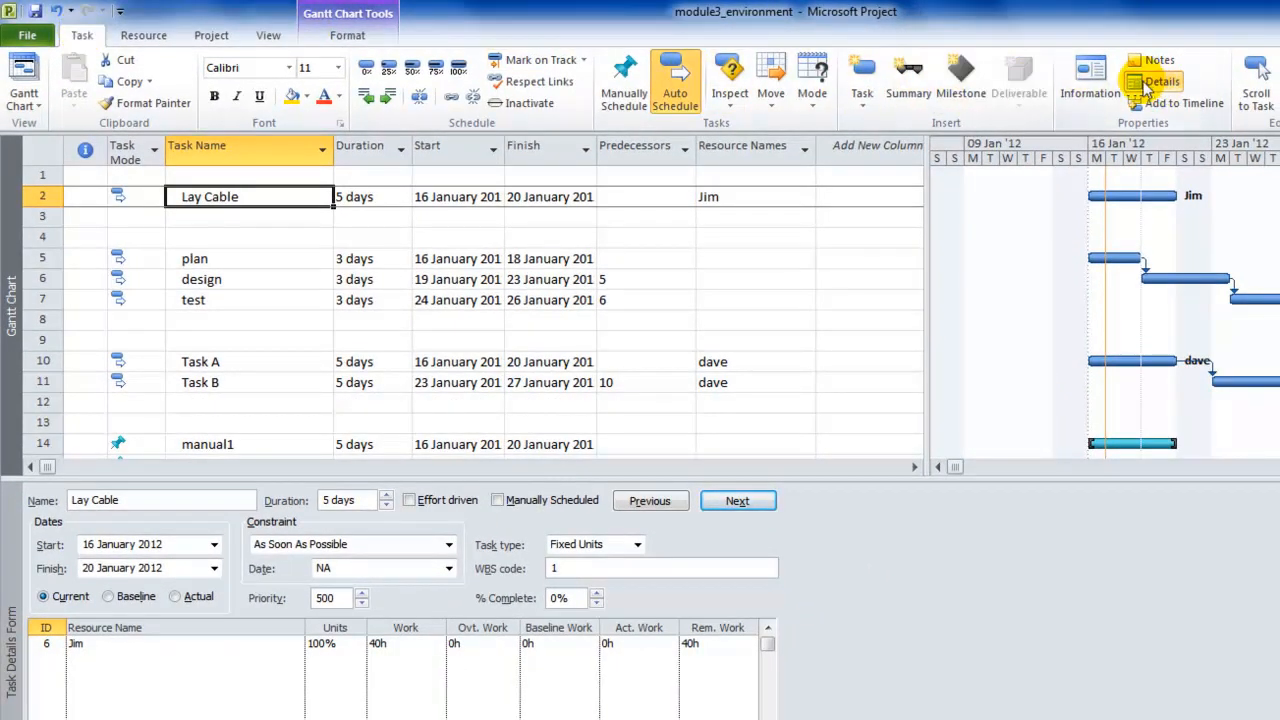
click(1141, 84)
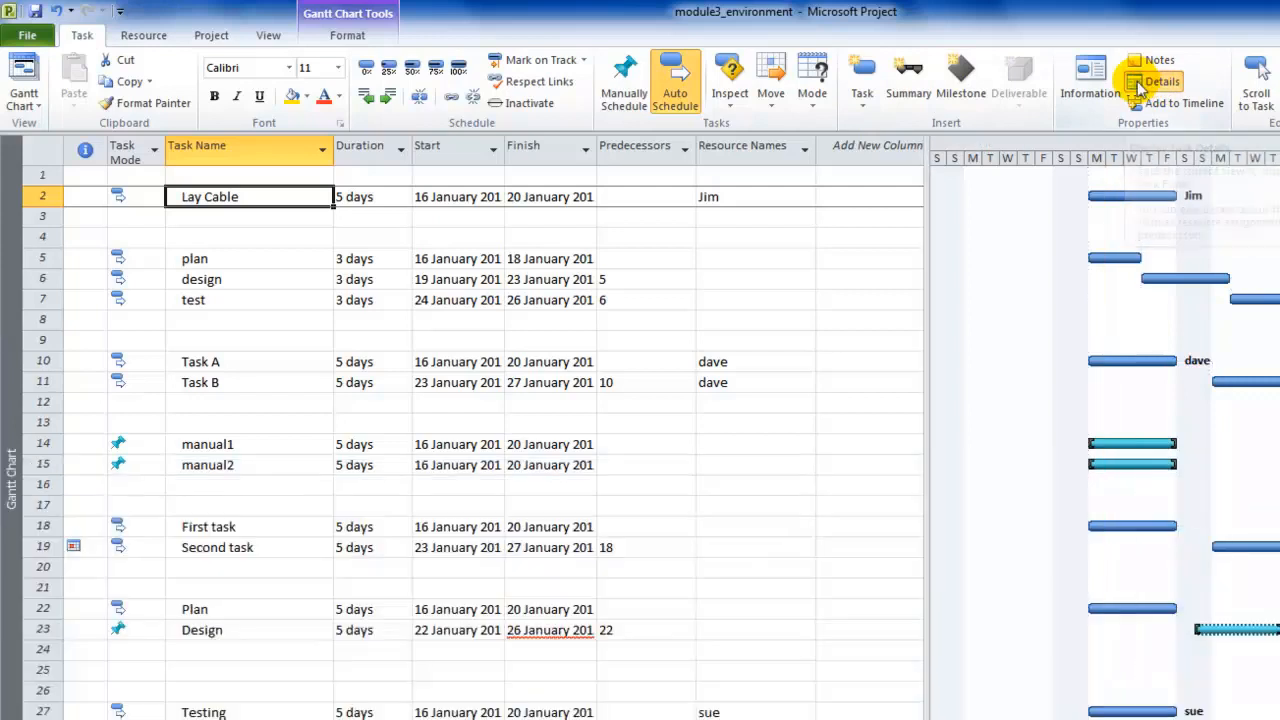
click(1141, 84)
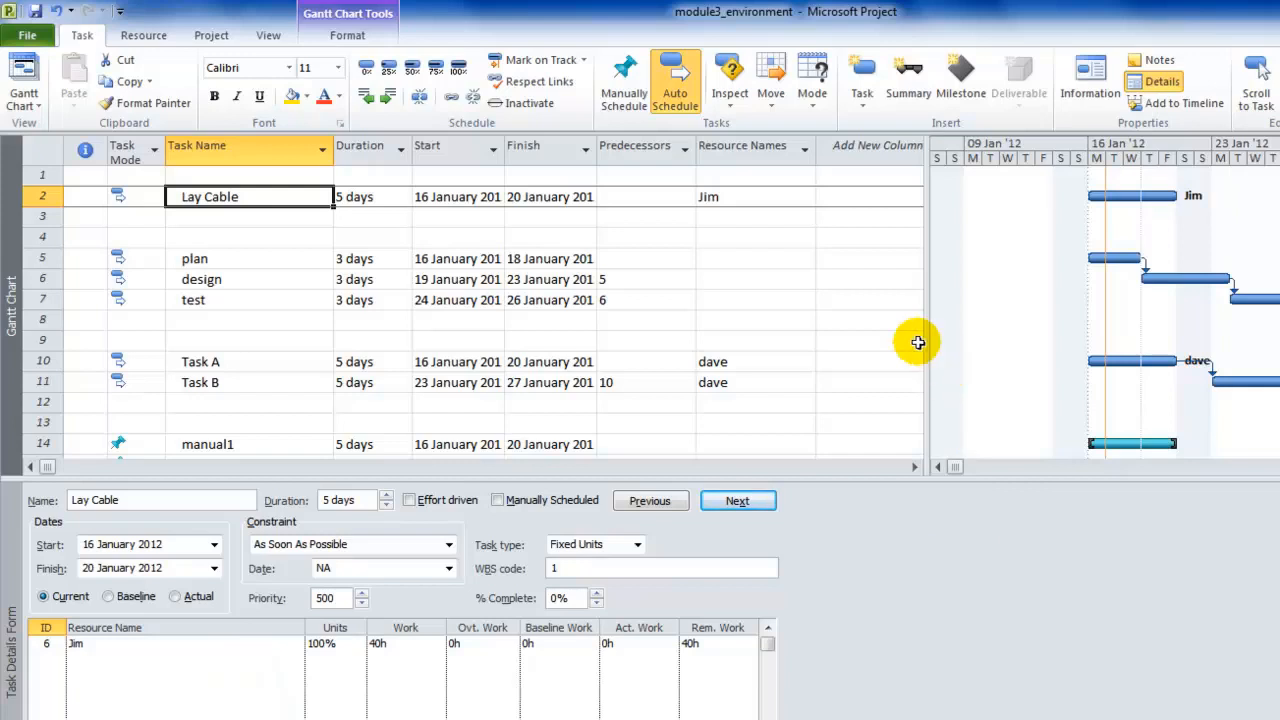
Narrow the task table to end at the Duration column and examine the DURATION = WORK/UNITS note in the chart
drag(925, 340, 423, 343)
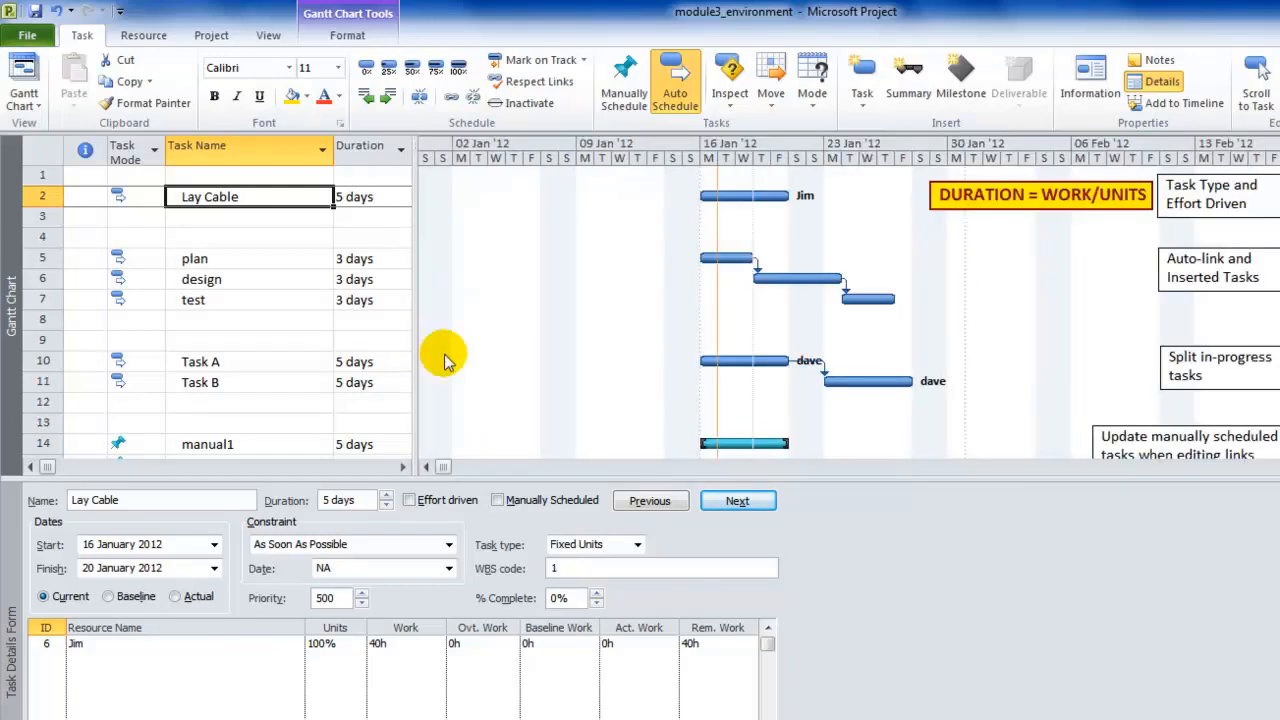
scroll(849, 312, right, 11)
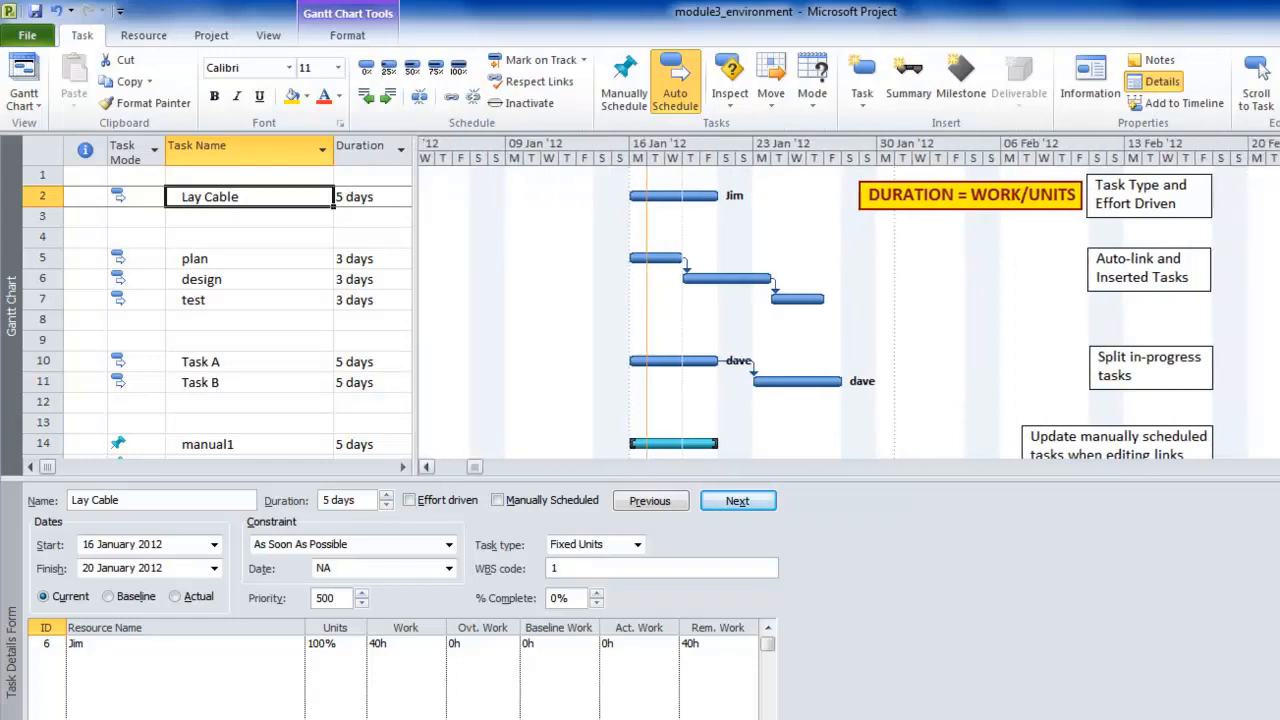
scroll(849, 312, right, 2)
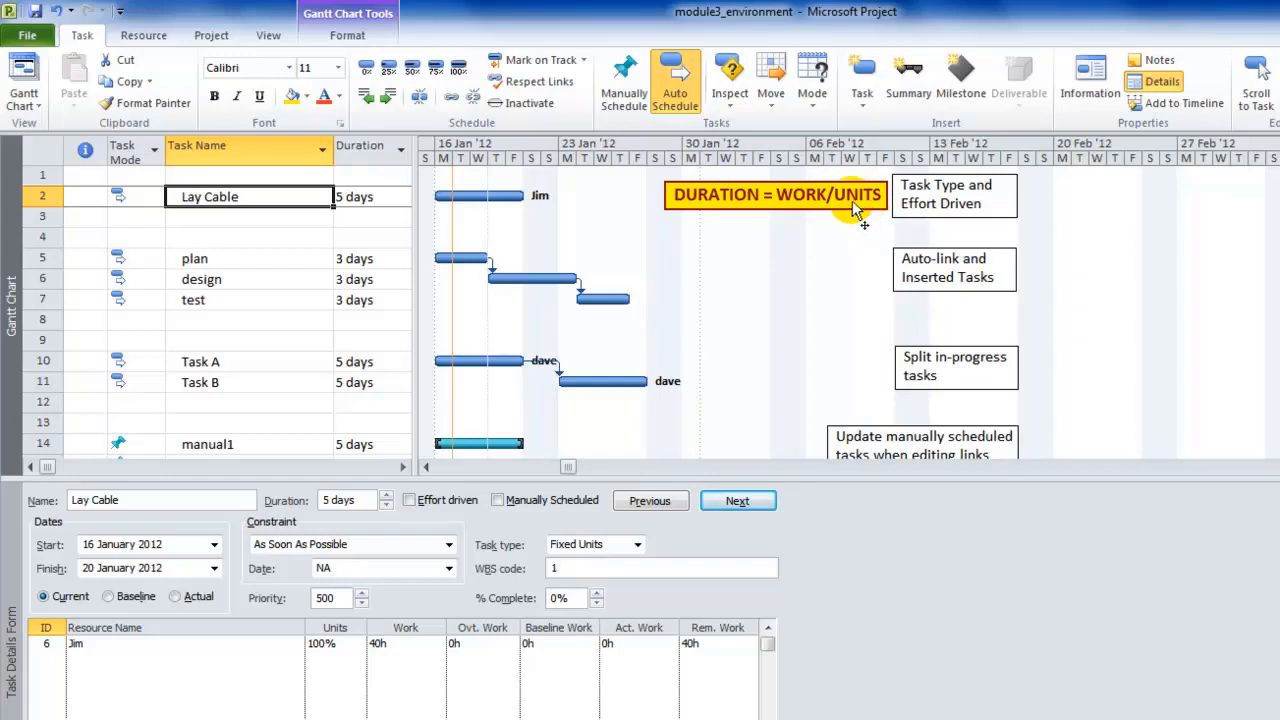
click(866, 200)
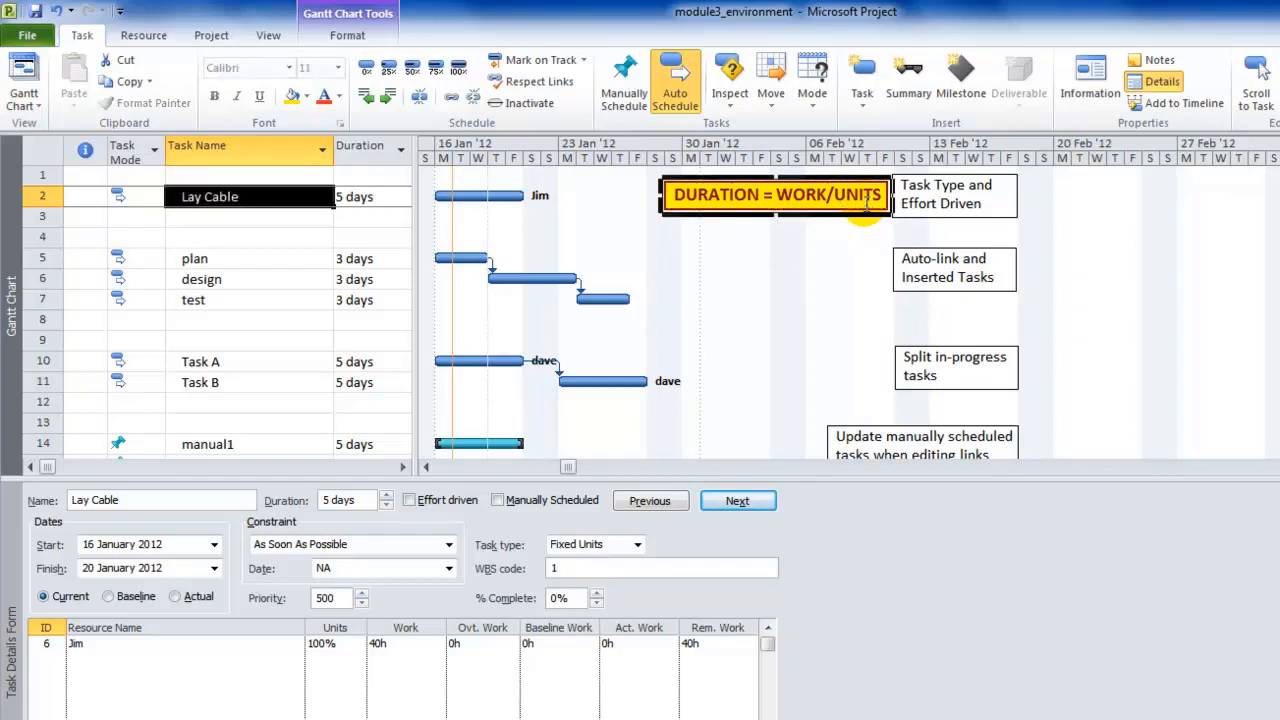
click(720, 215)
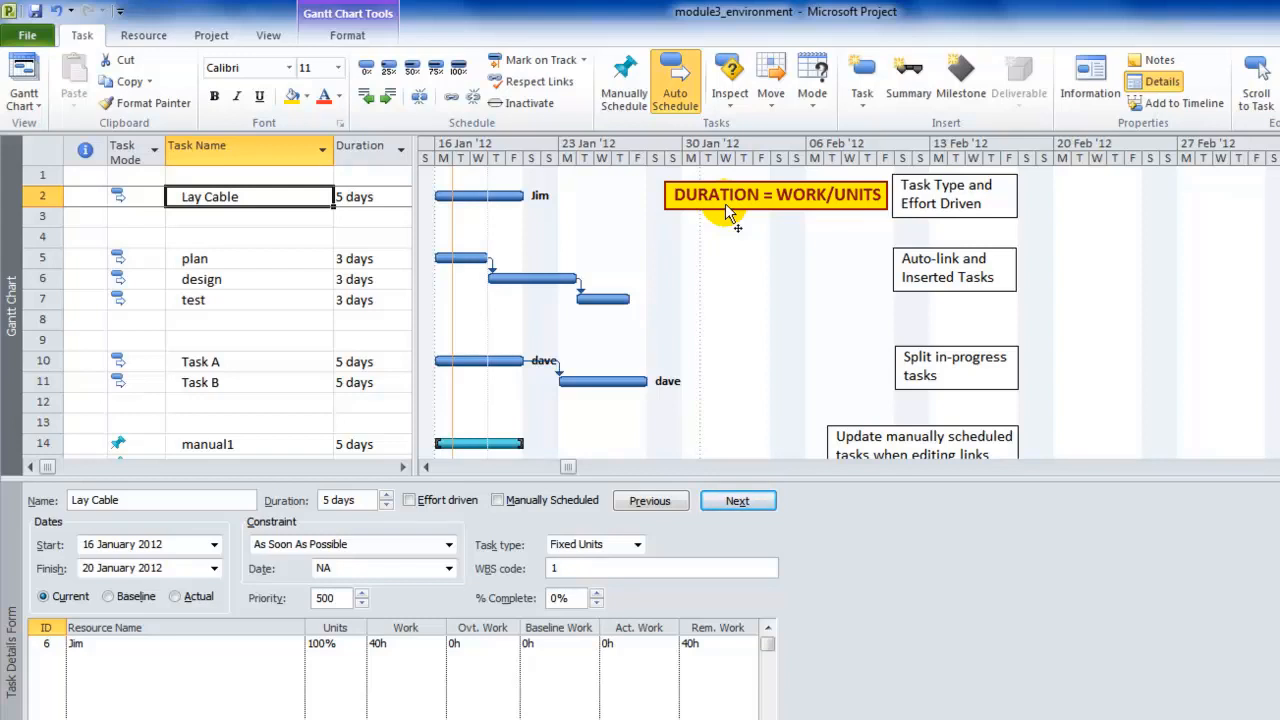
Change the Lay Cable task type to Fixed Duration in its task information
double_click(221, 198)
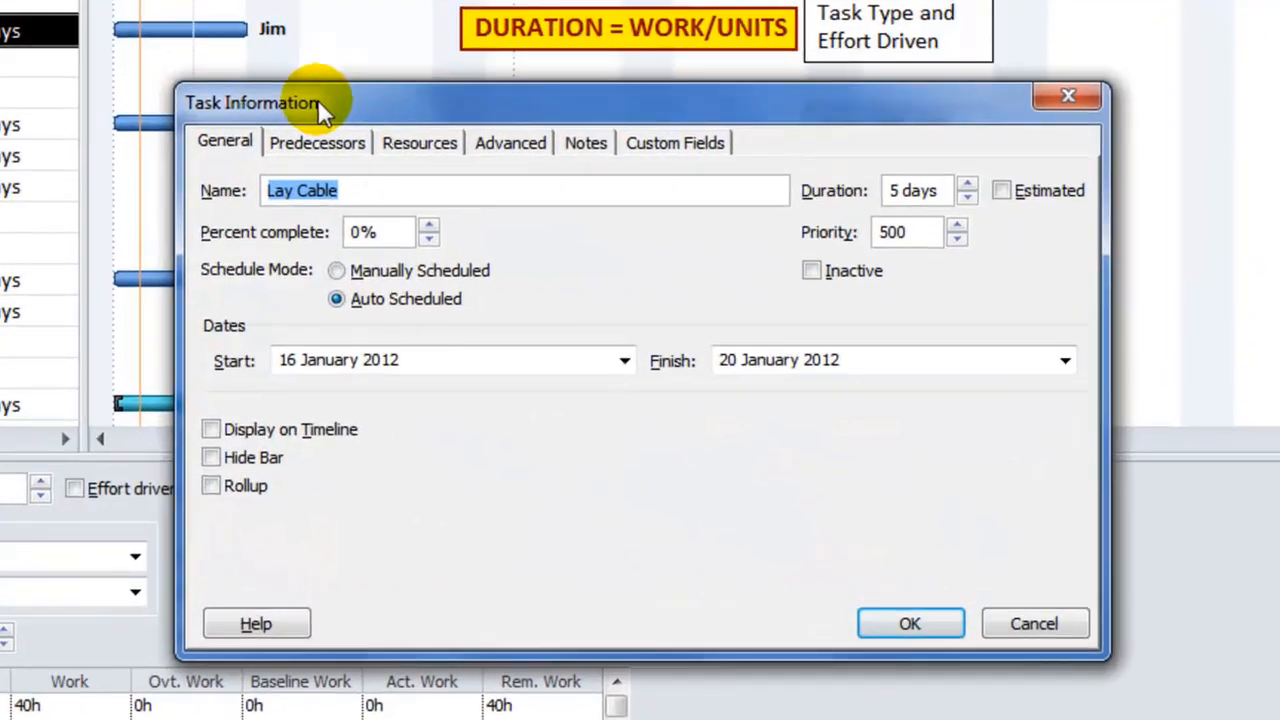
click(510, 271)
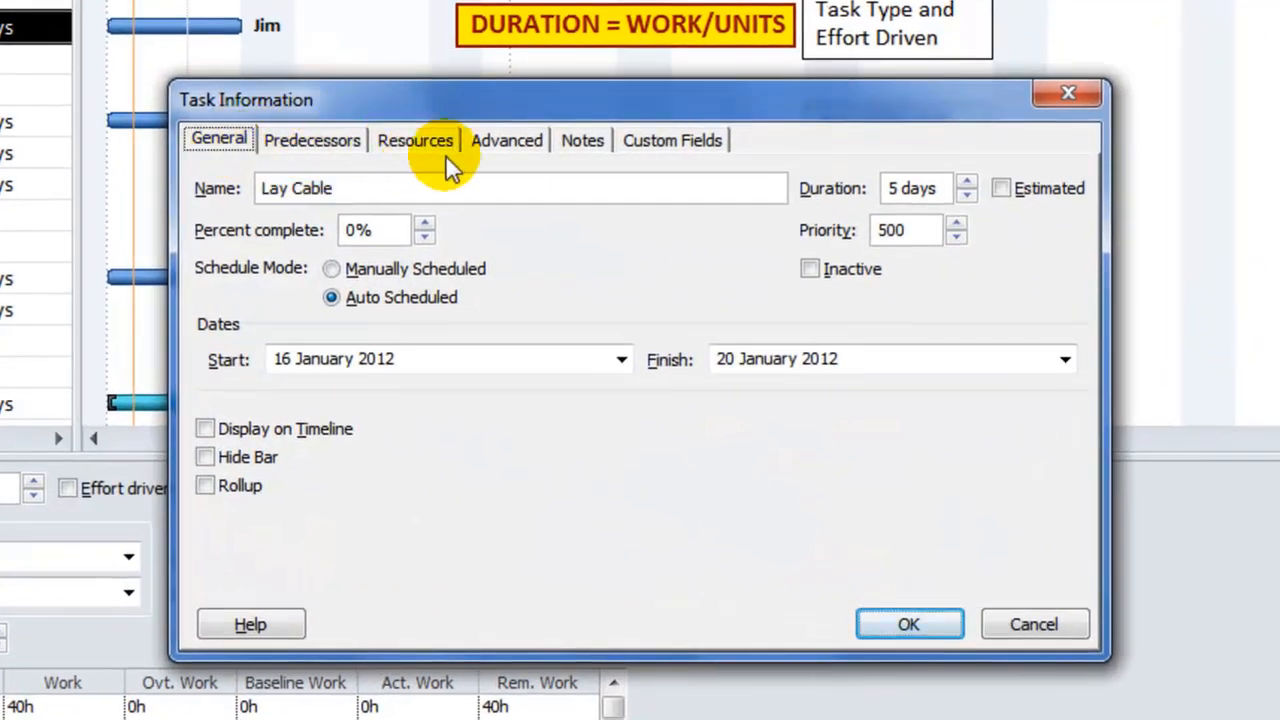
click(503, 140)
click(635, 383)
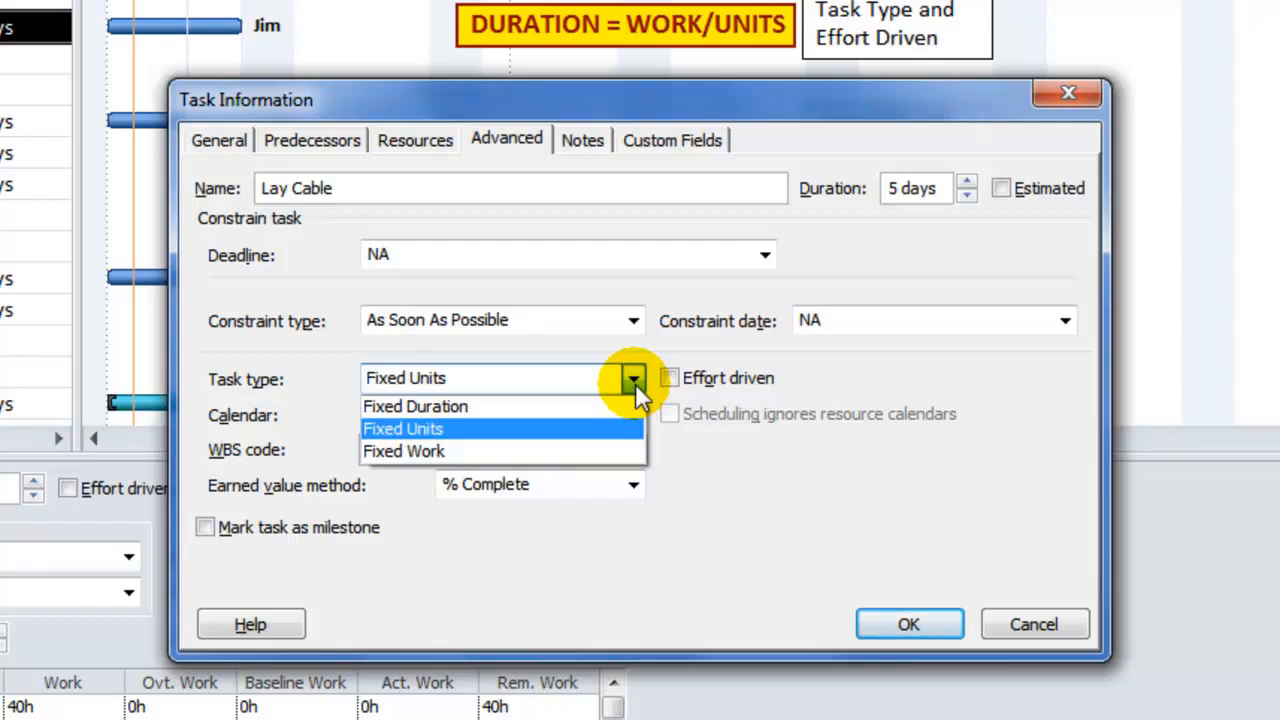
click(578, 404)
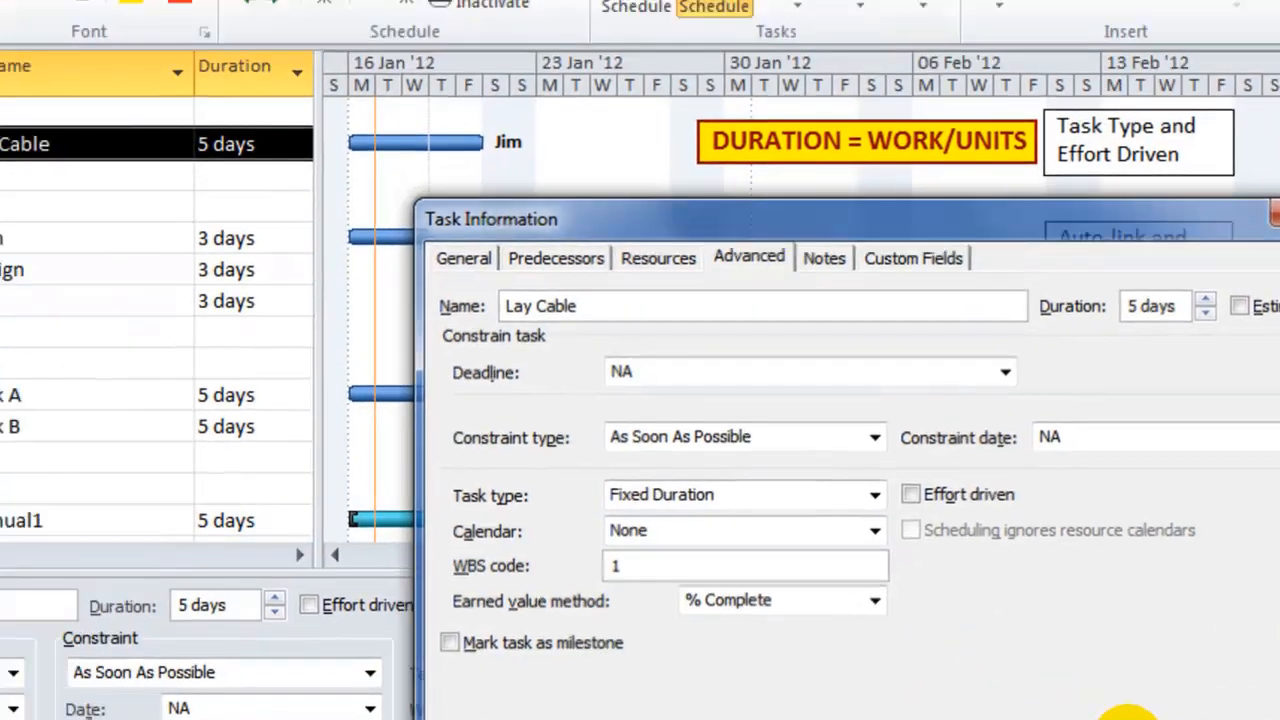
click(891, 628)
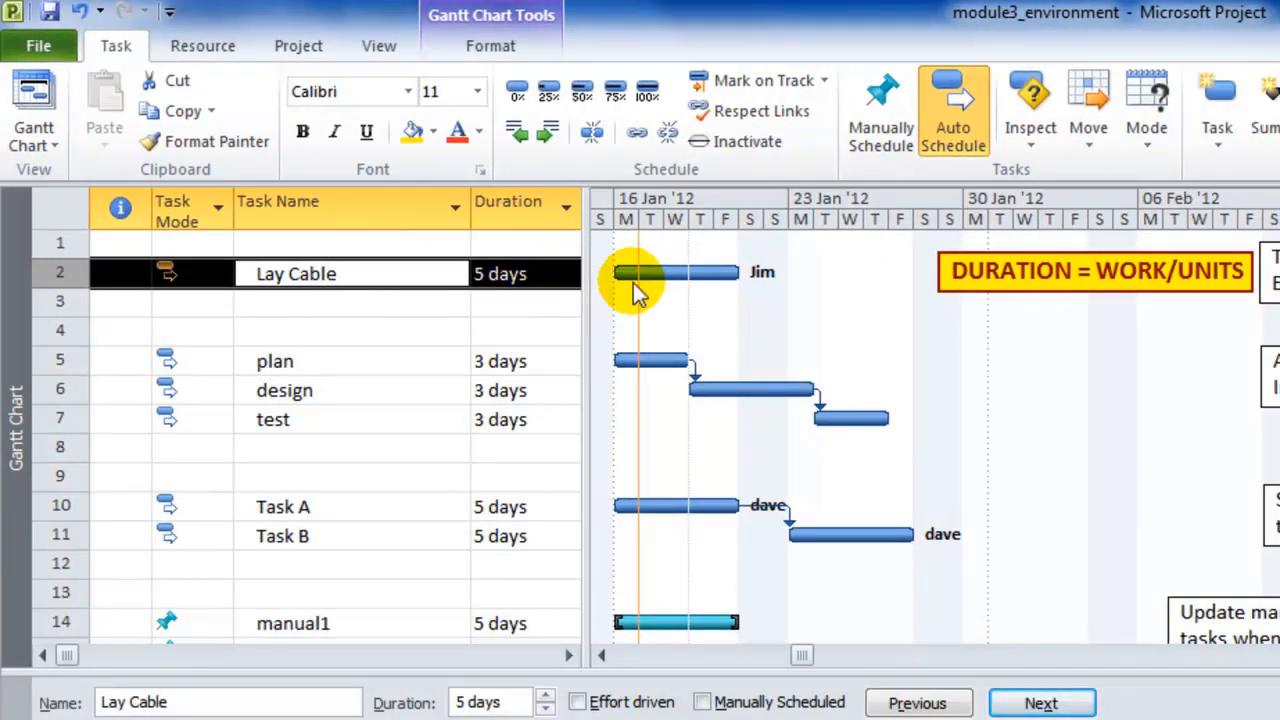
Enlarge the task details form to show the resource work table and keep the Lay Cable task selected
click(513, 281)
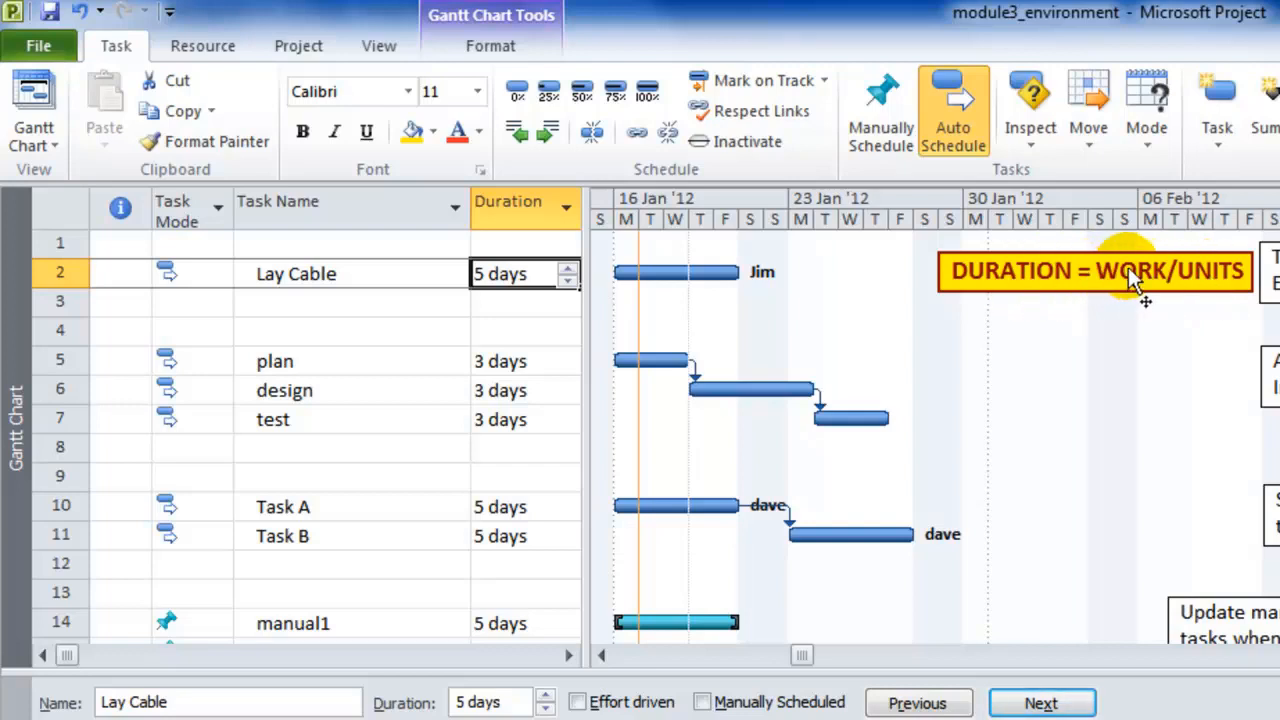
drag(943, 668, 934, 329)
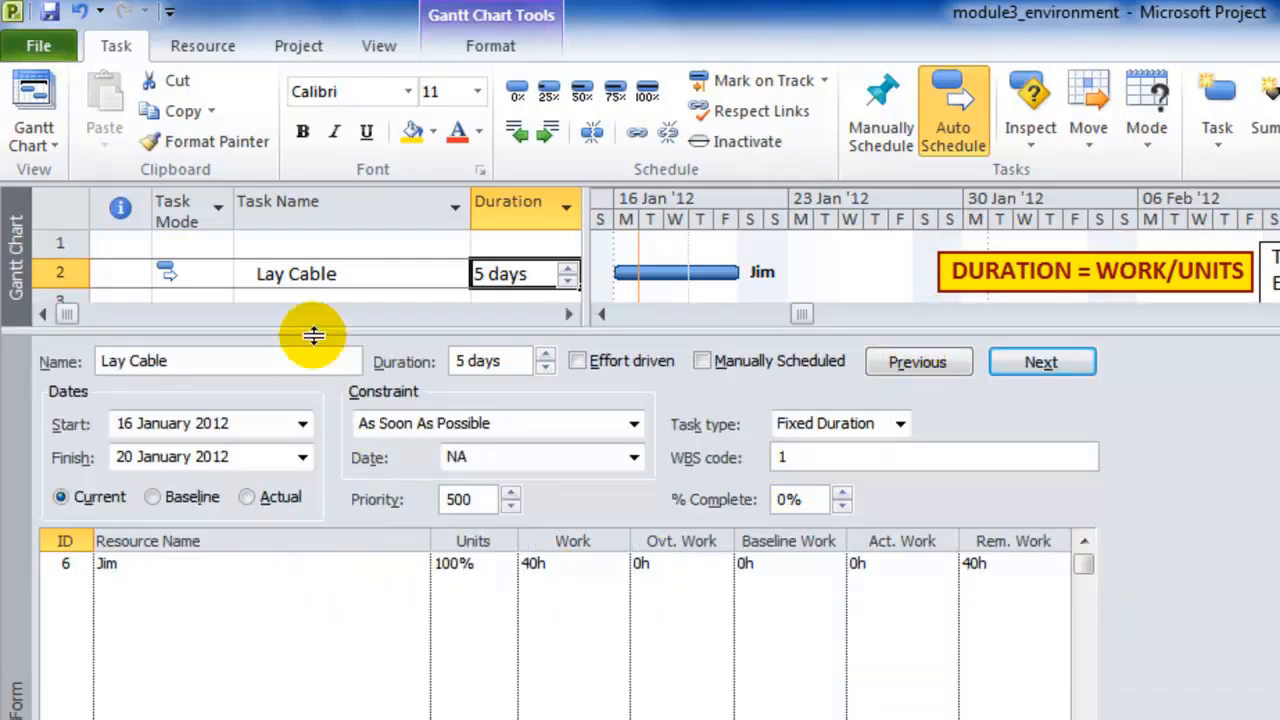
click(318, 273)
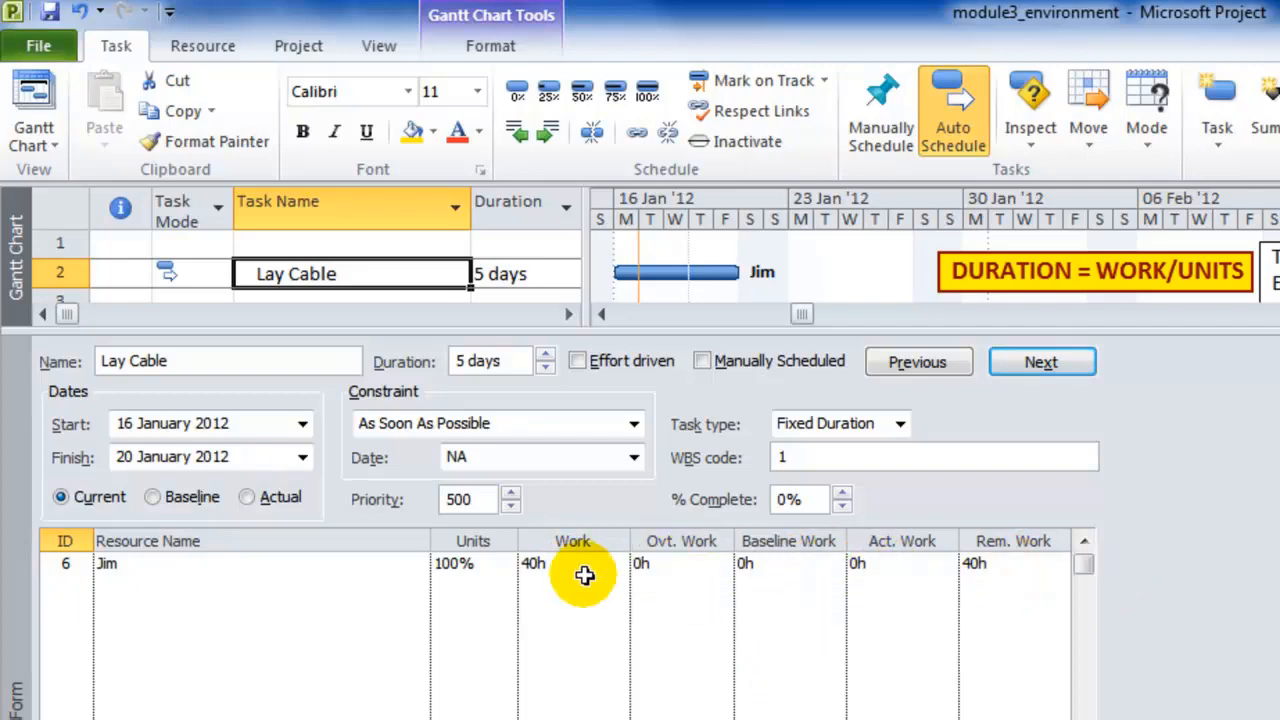
Assign a second resource from the existing resource list to the Lay Cable task through its task information
double_click(328, 274)
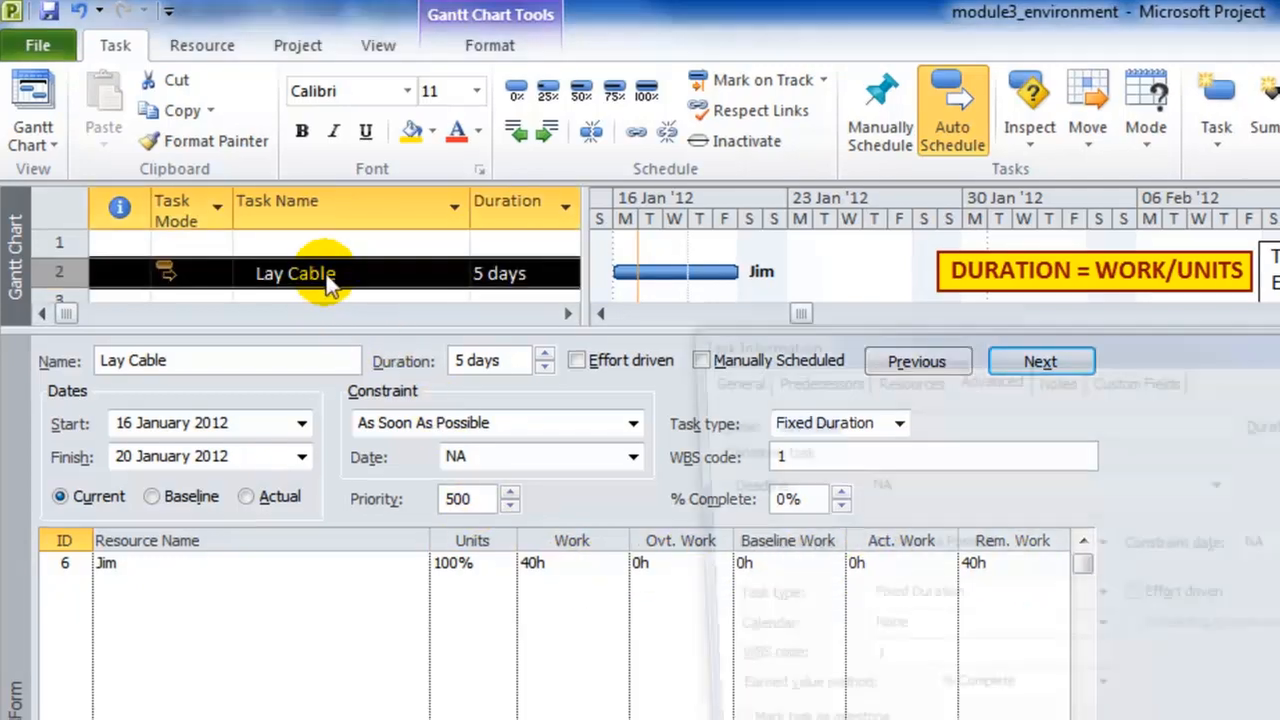
click(390, 172)
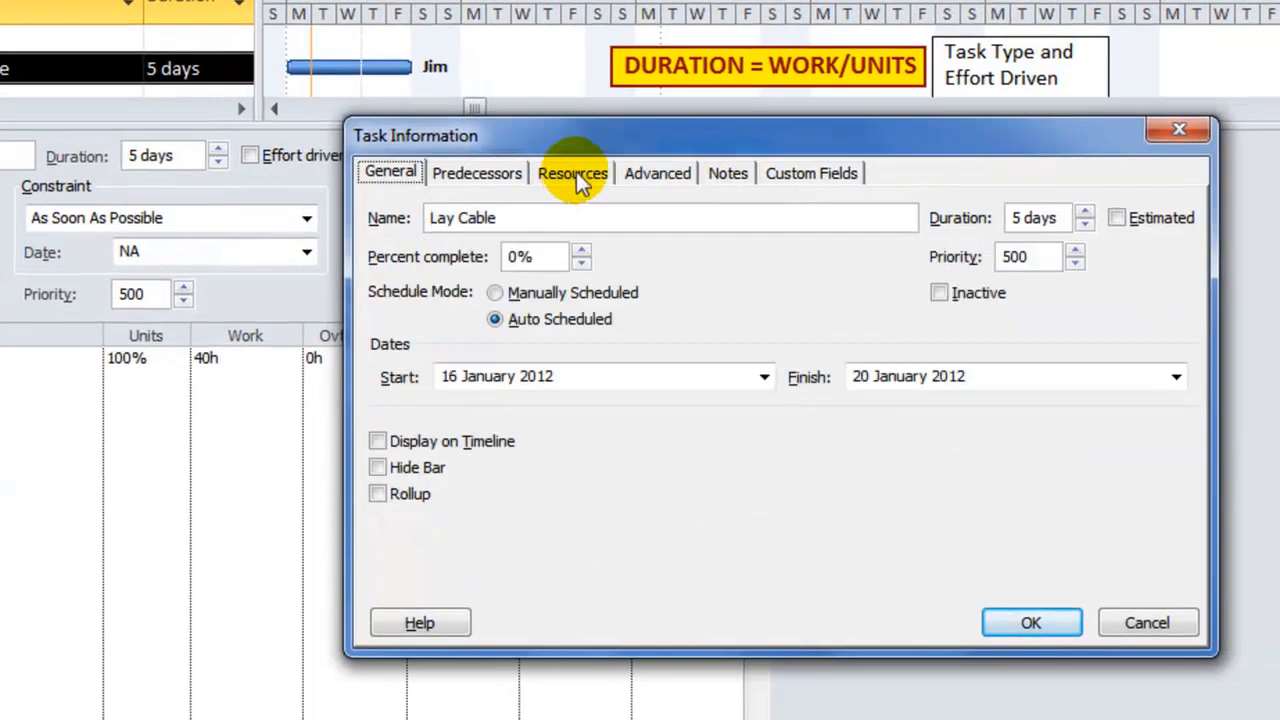
click(576, 172)
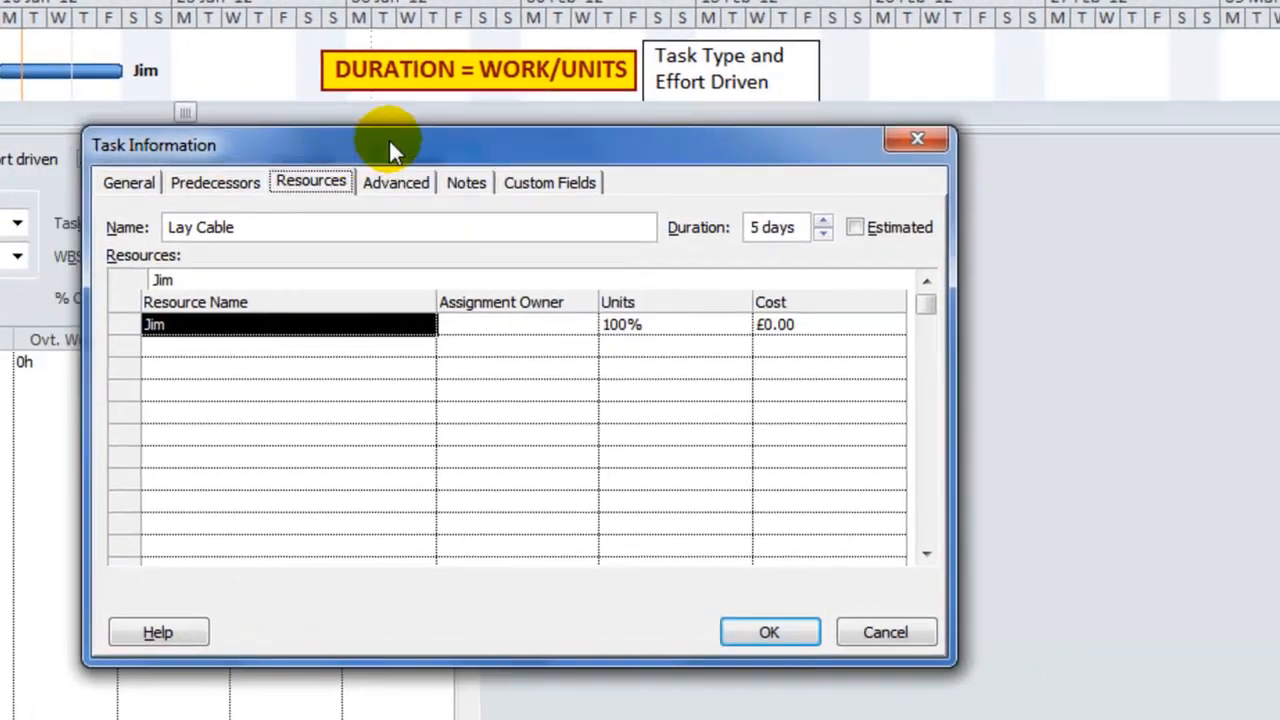
drag(647, 138, 886, 105)
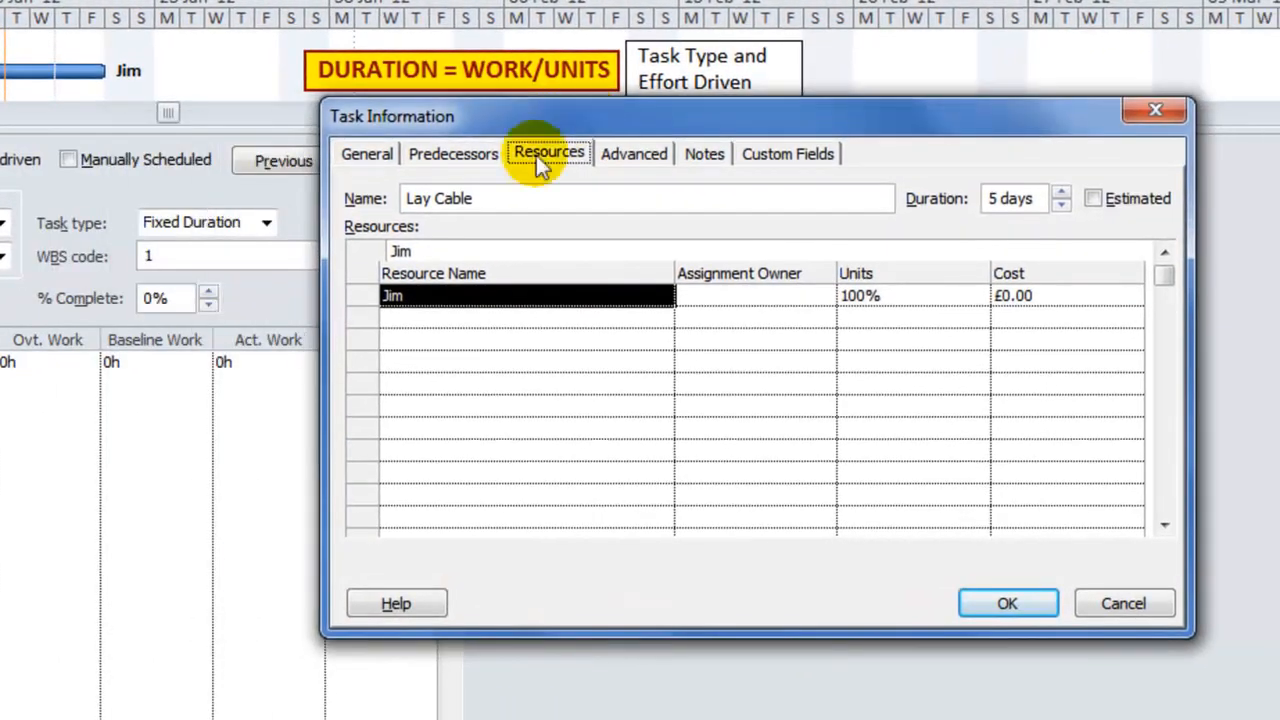
click(563, 294)
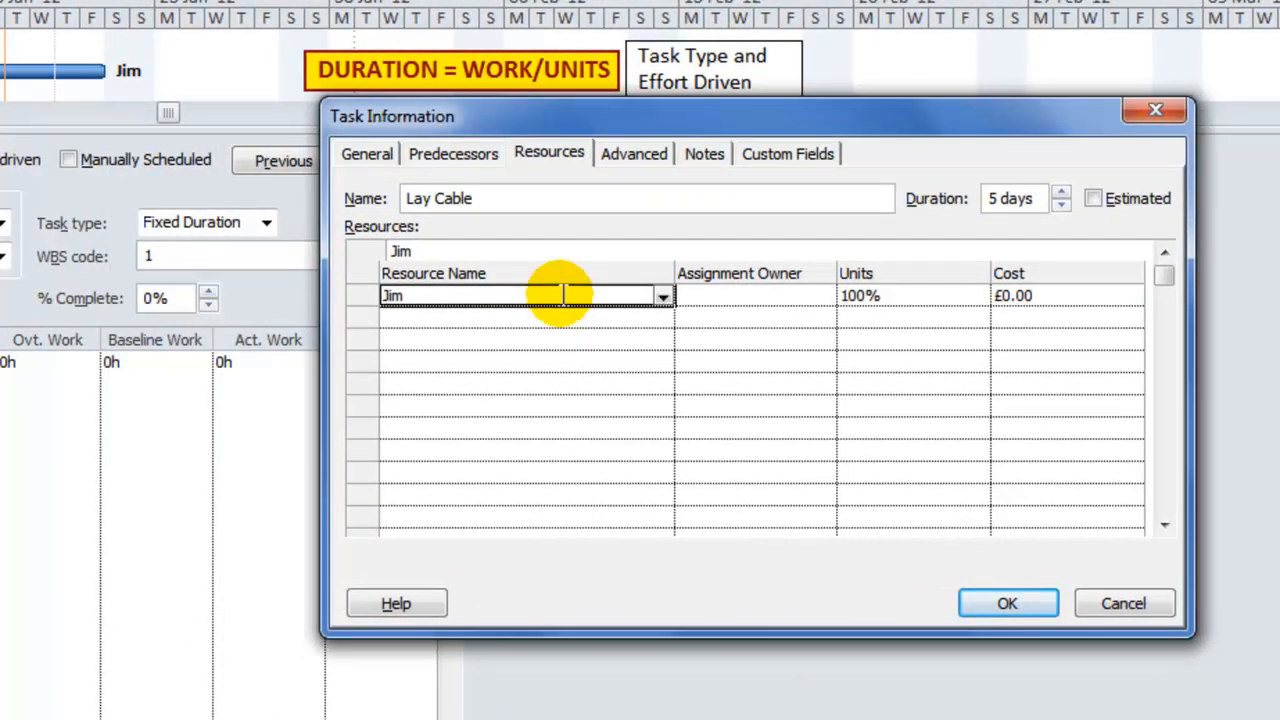
click(586, 316)
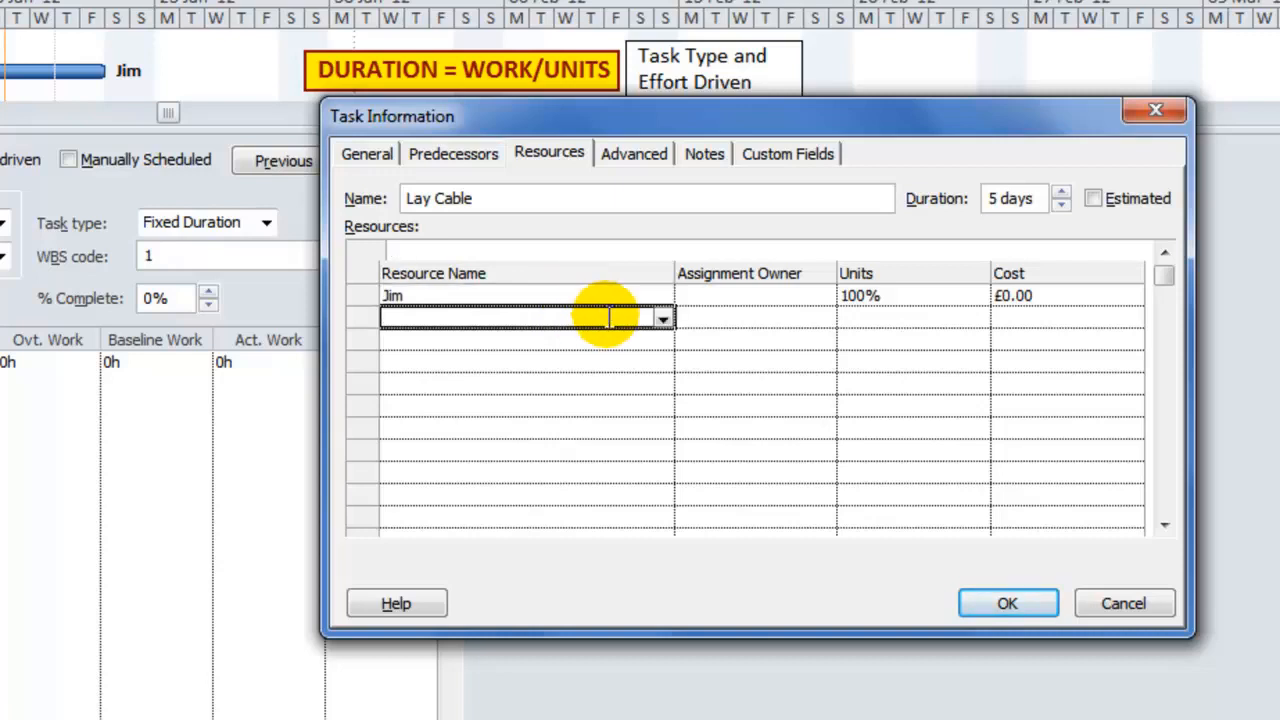
click(663, 318)
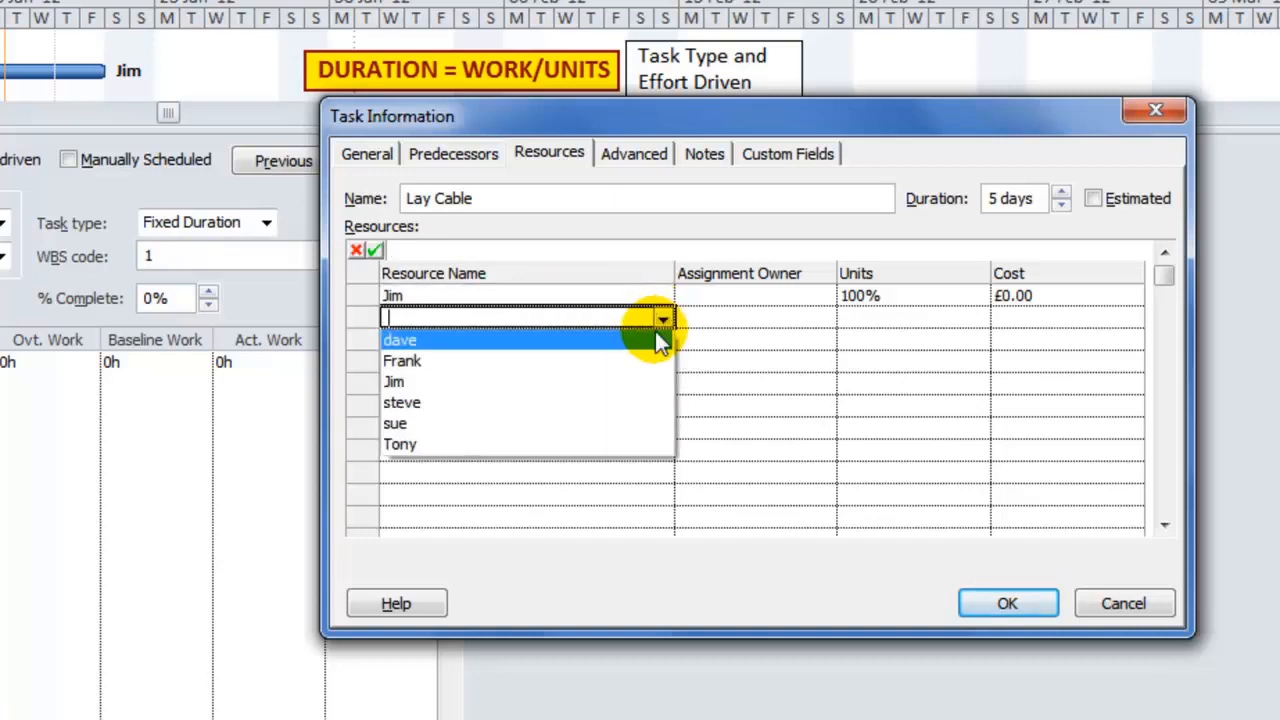
click(646, 360)
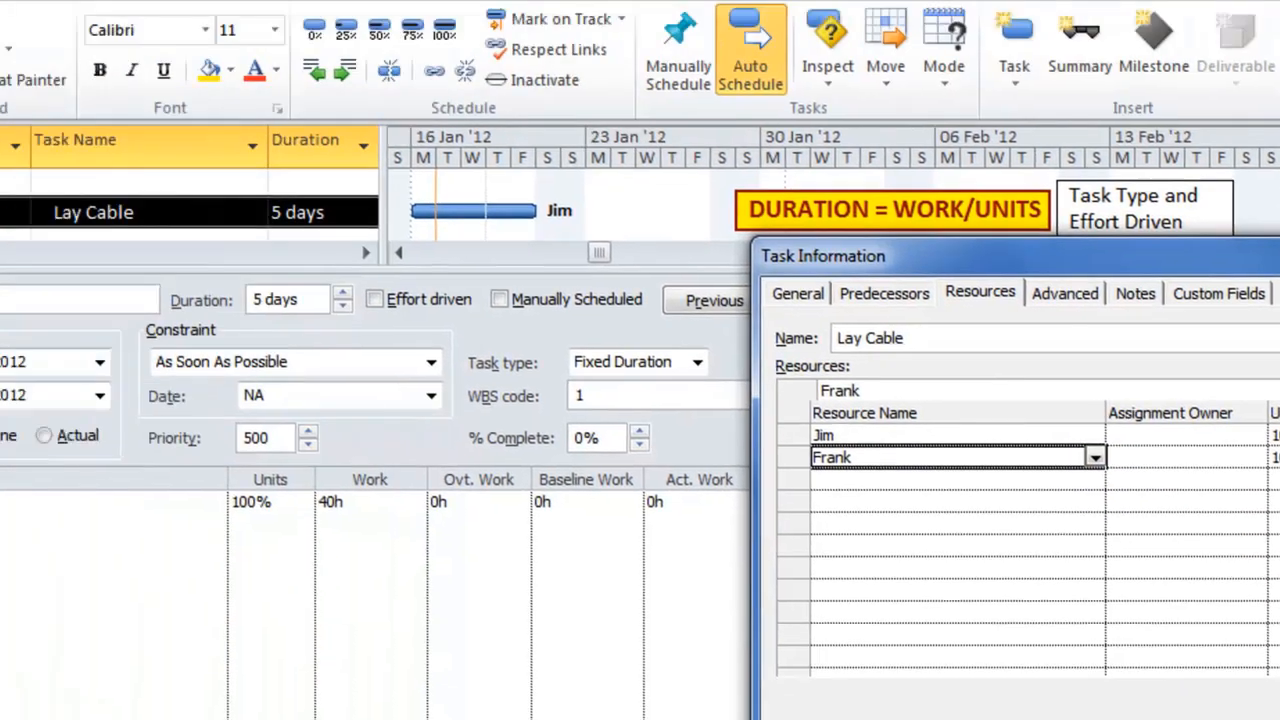
click(1278, 718)
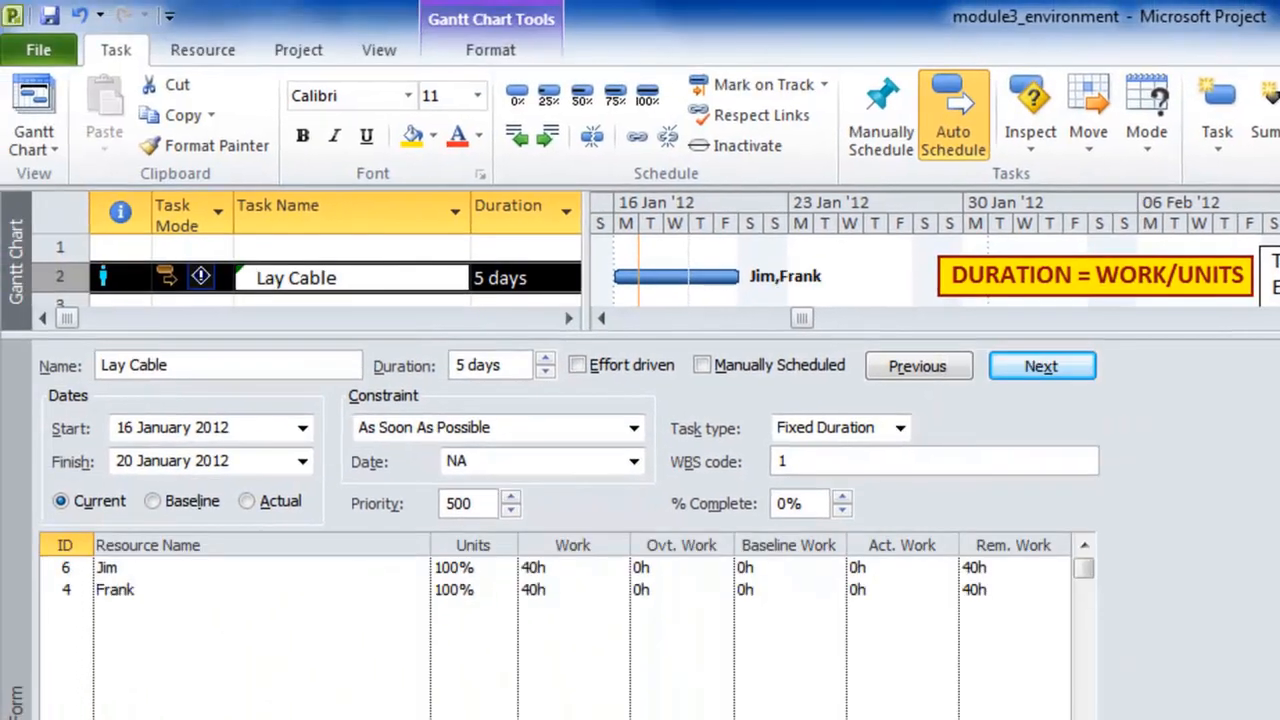
Remove the second resource from the Lay Cable task in the details form and apply the change
click(488, 279)
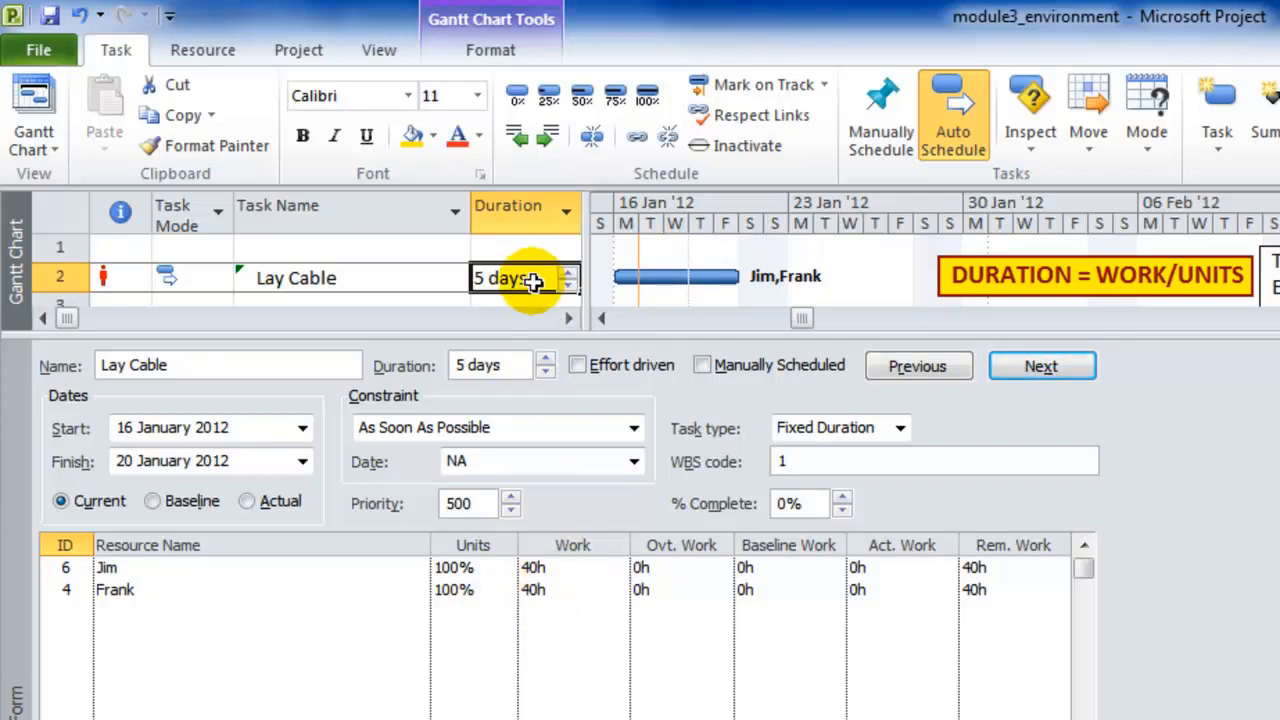
click(120, 590)
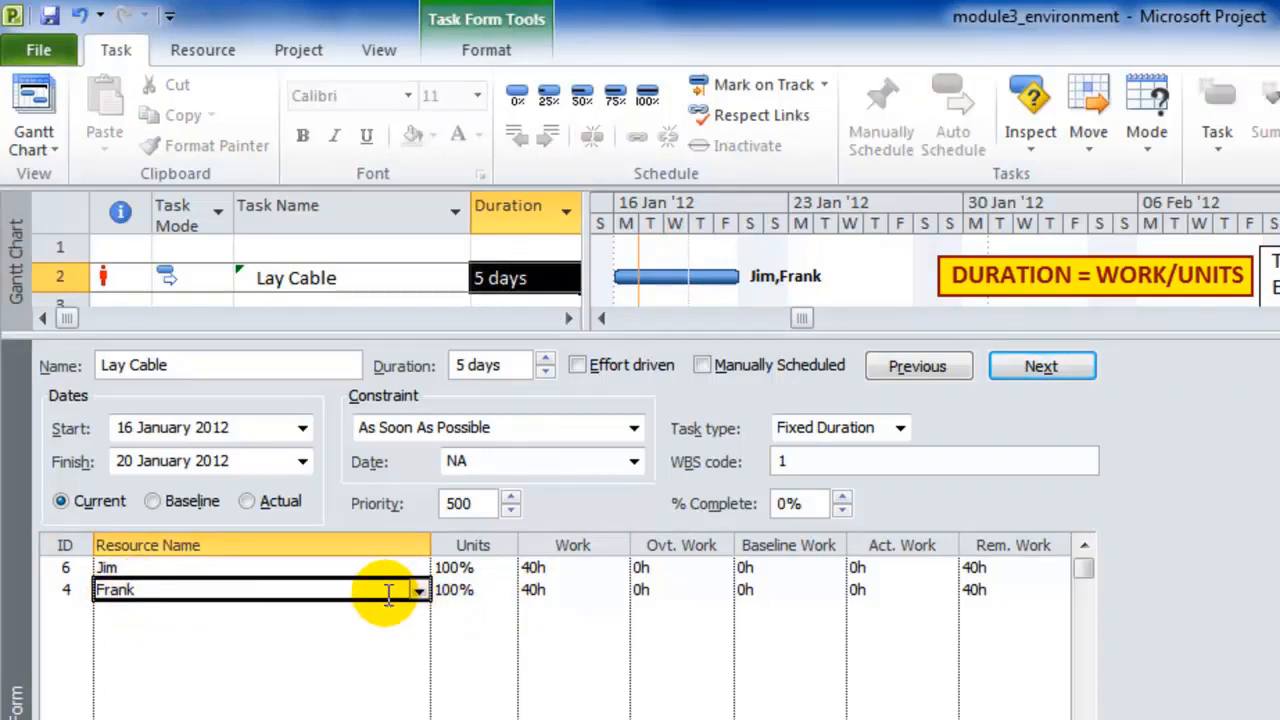
key(Delete)
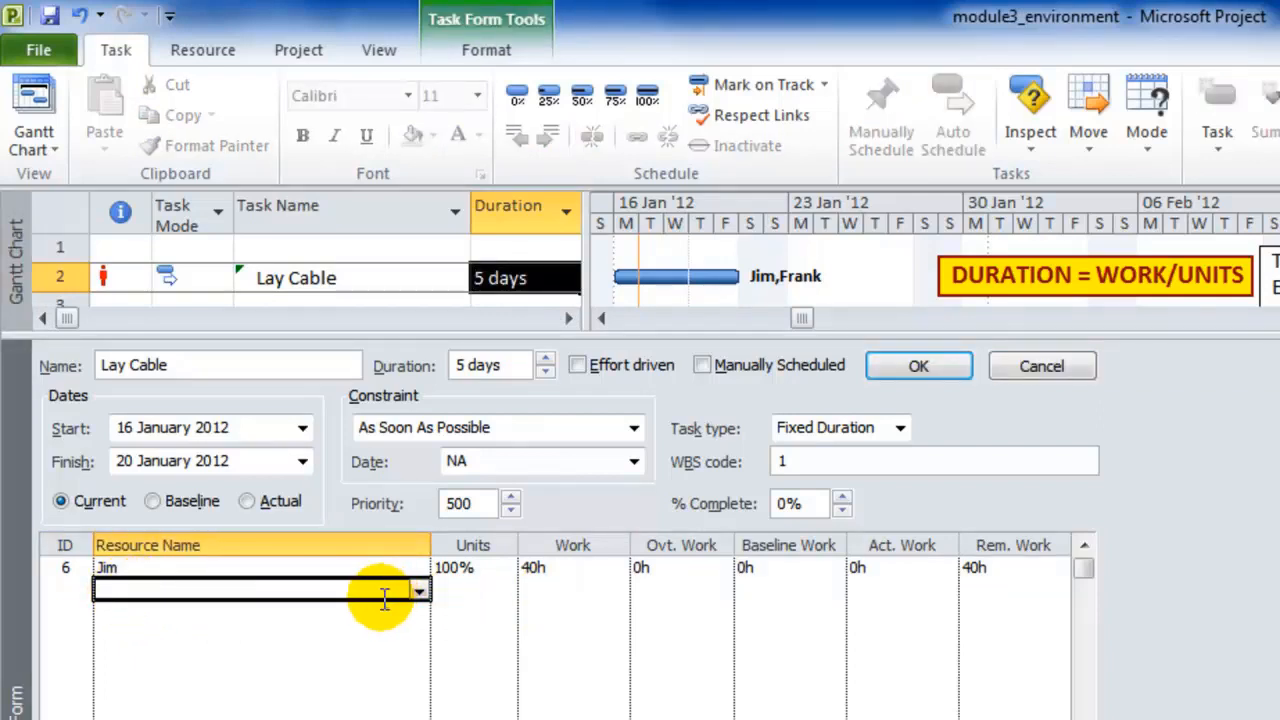
click(336, 567)
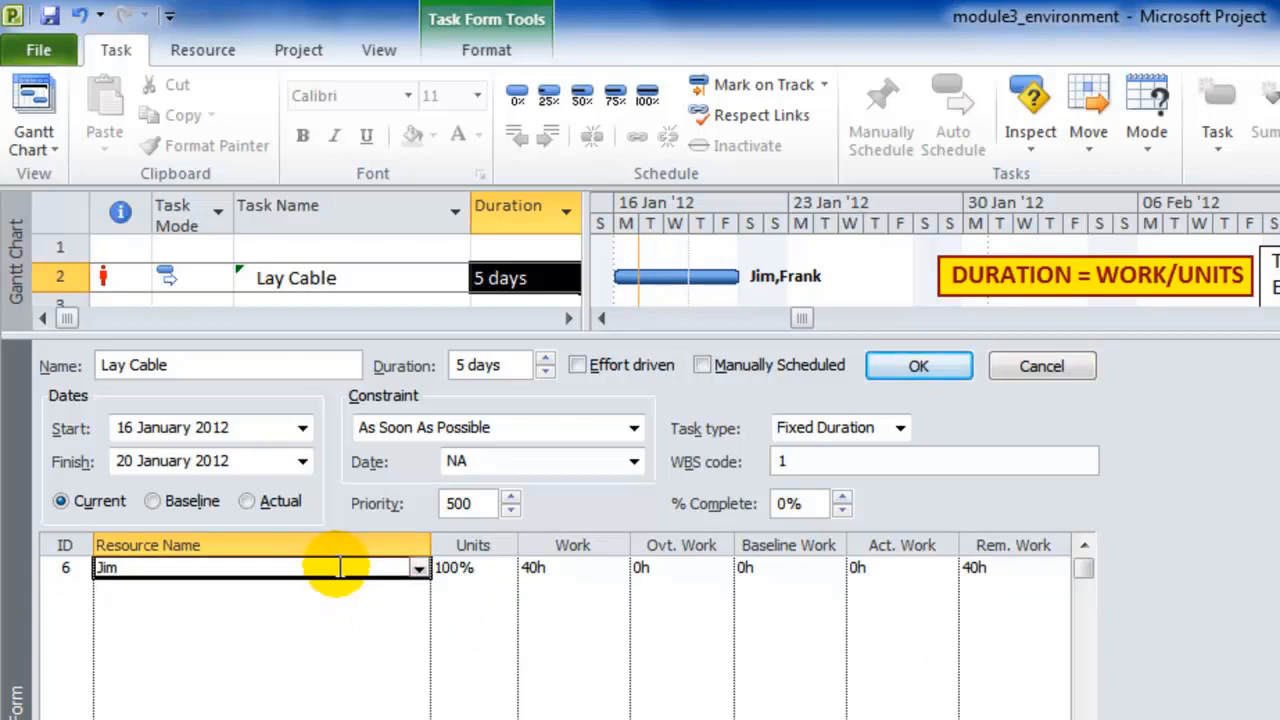
click(890, 366)
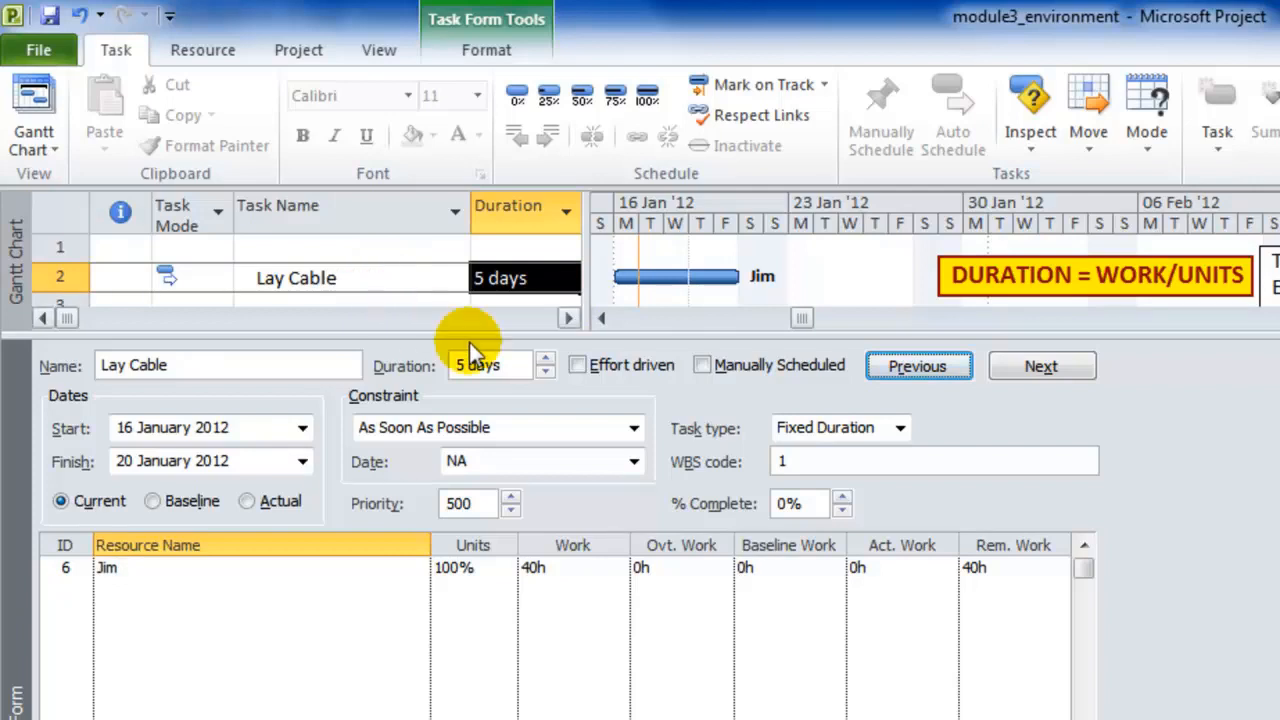
Change the Lay Cable task type to Fixed Units and assign a second resource from the existing resource list, applying the change
click(901, 429)
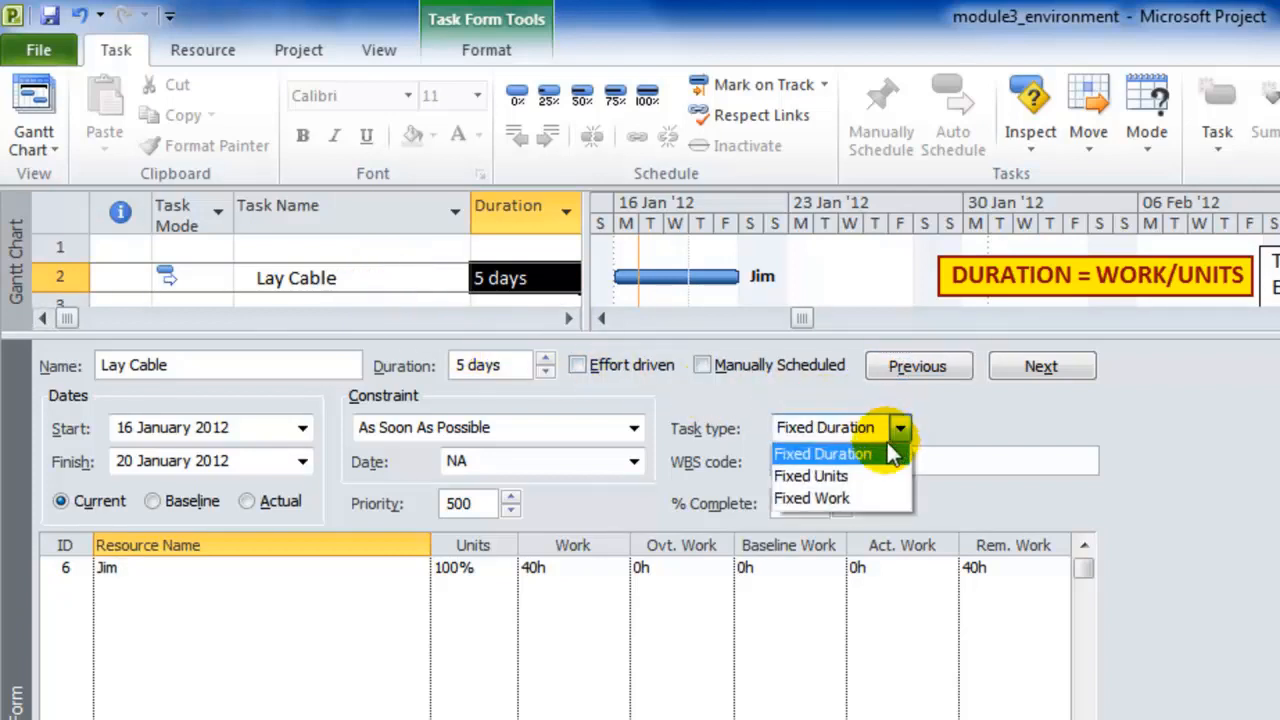
click(866, 477)
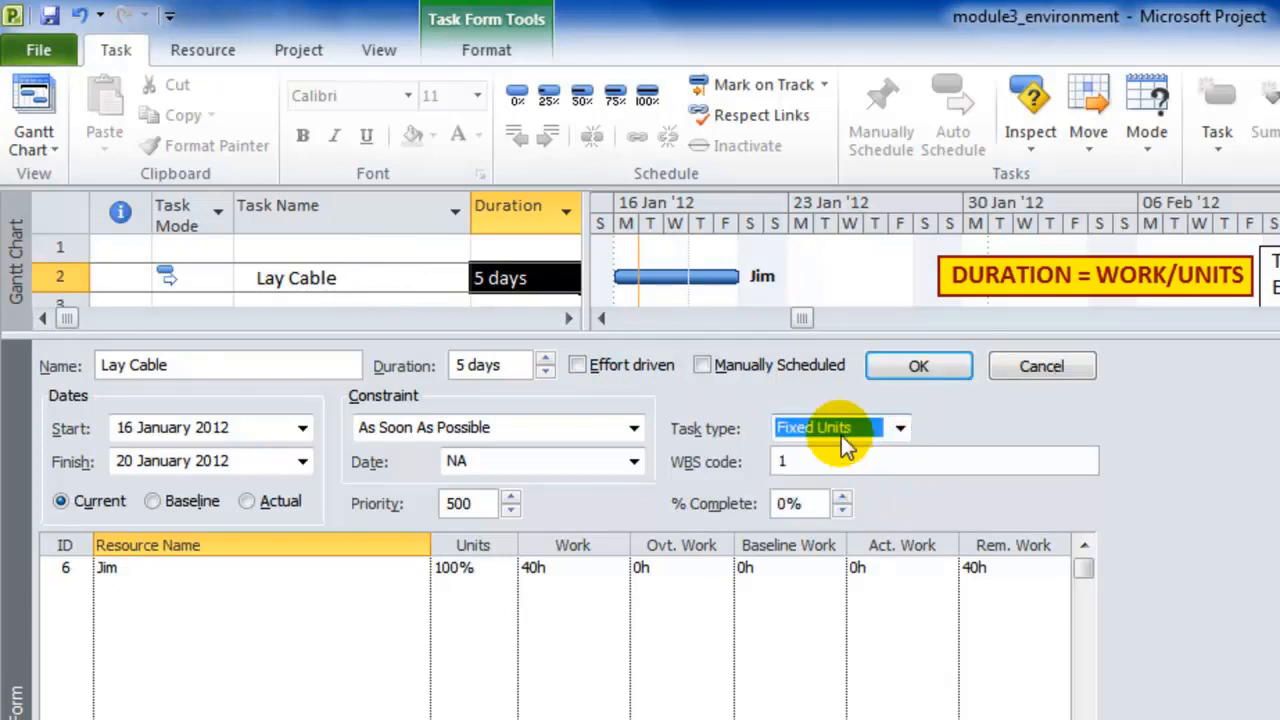
click(130, 589)
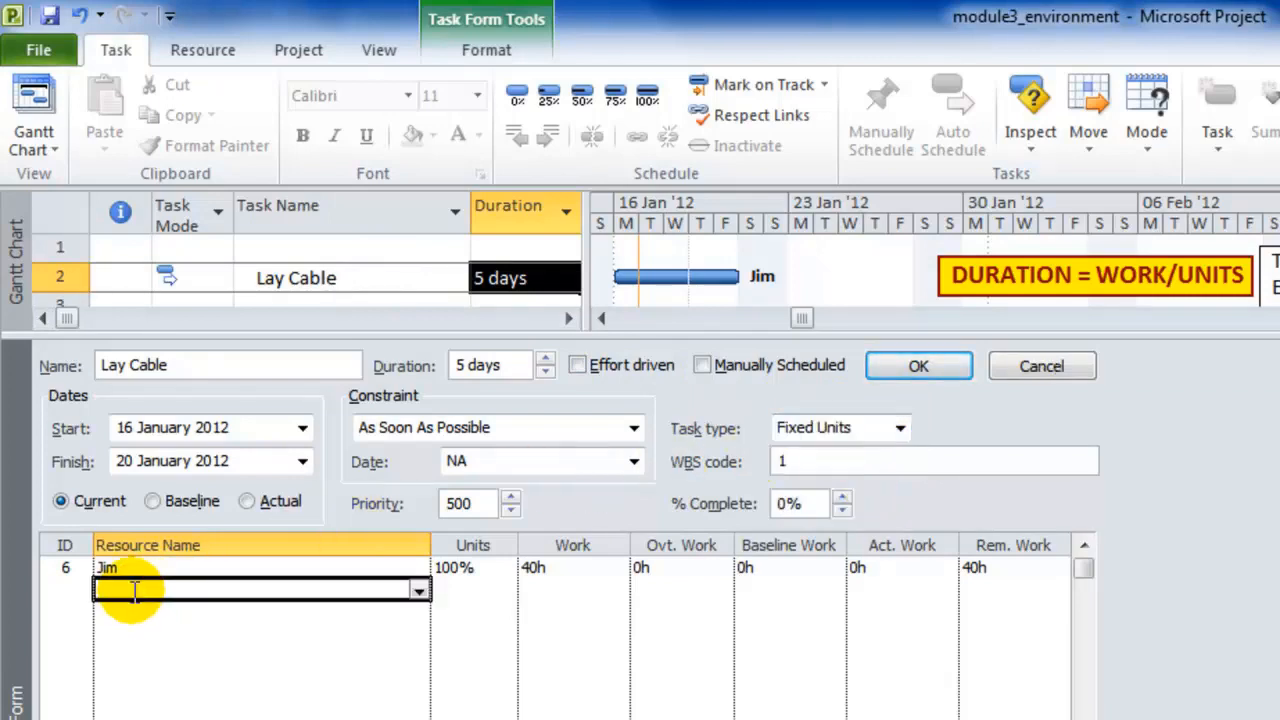
click(420, 592)
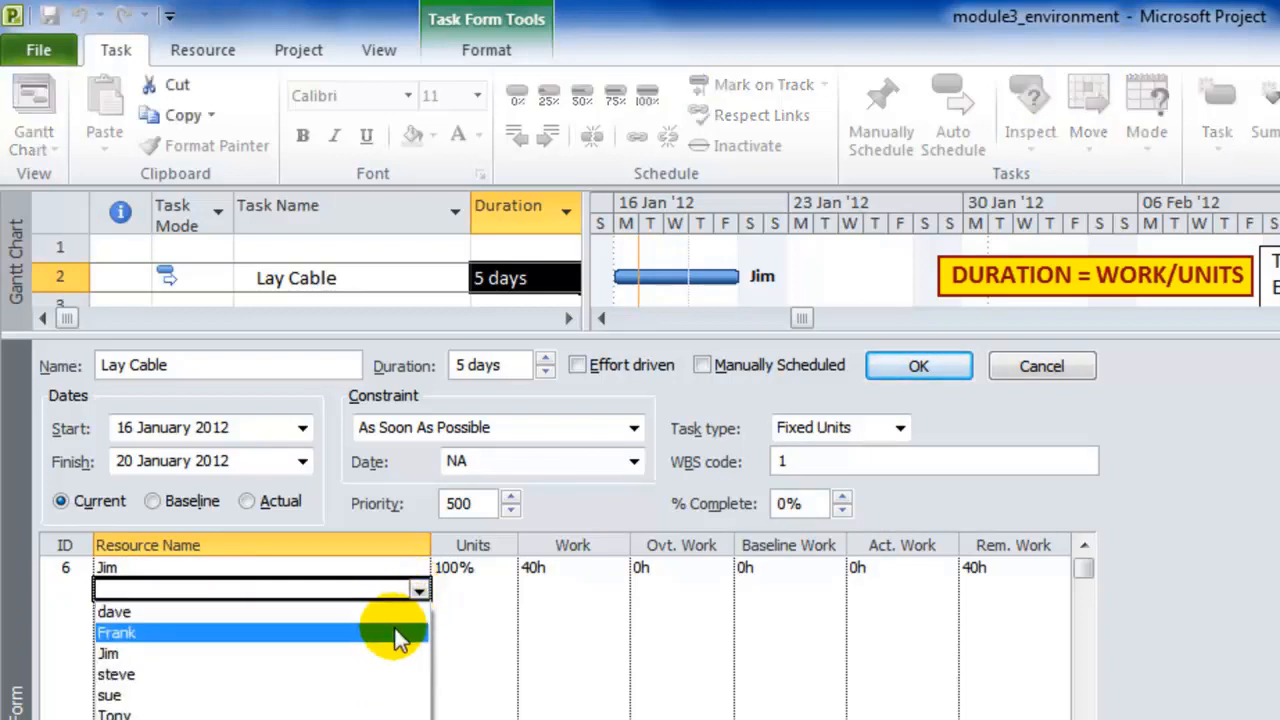
click(397, 633)
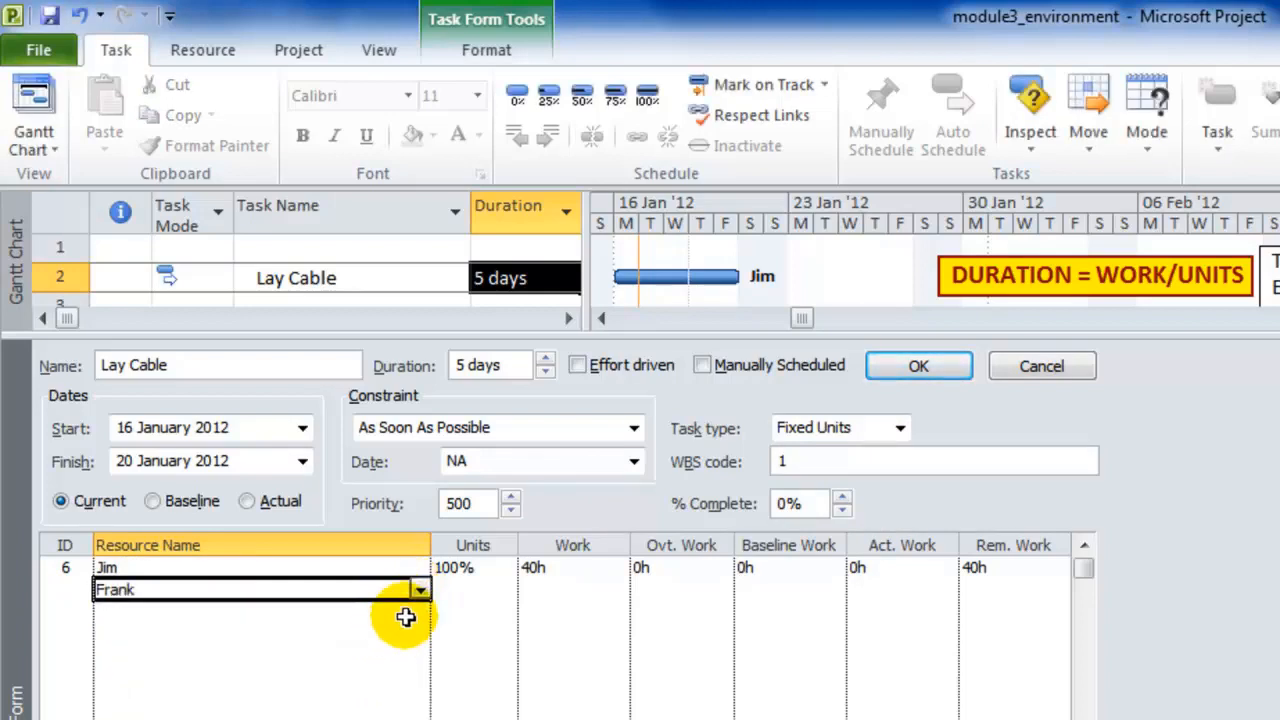
click(913, 368)
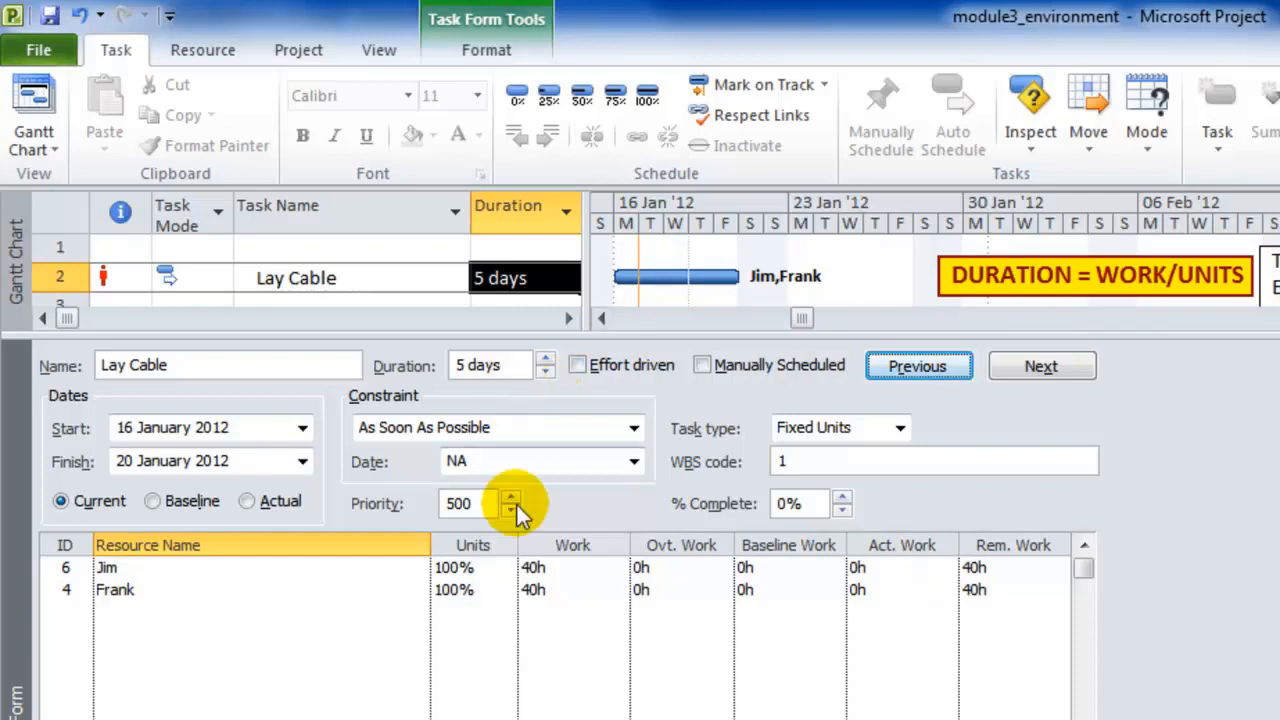
Set the second resource's work on the Lay Cable task to 20h and apply the change
click(546, 598)
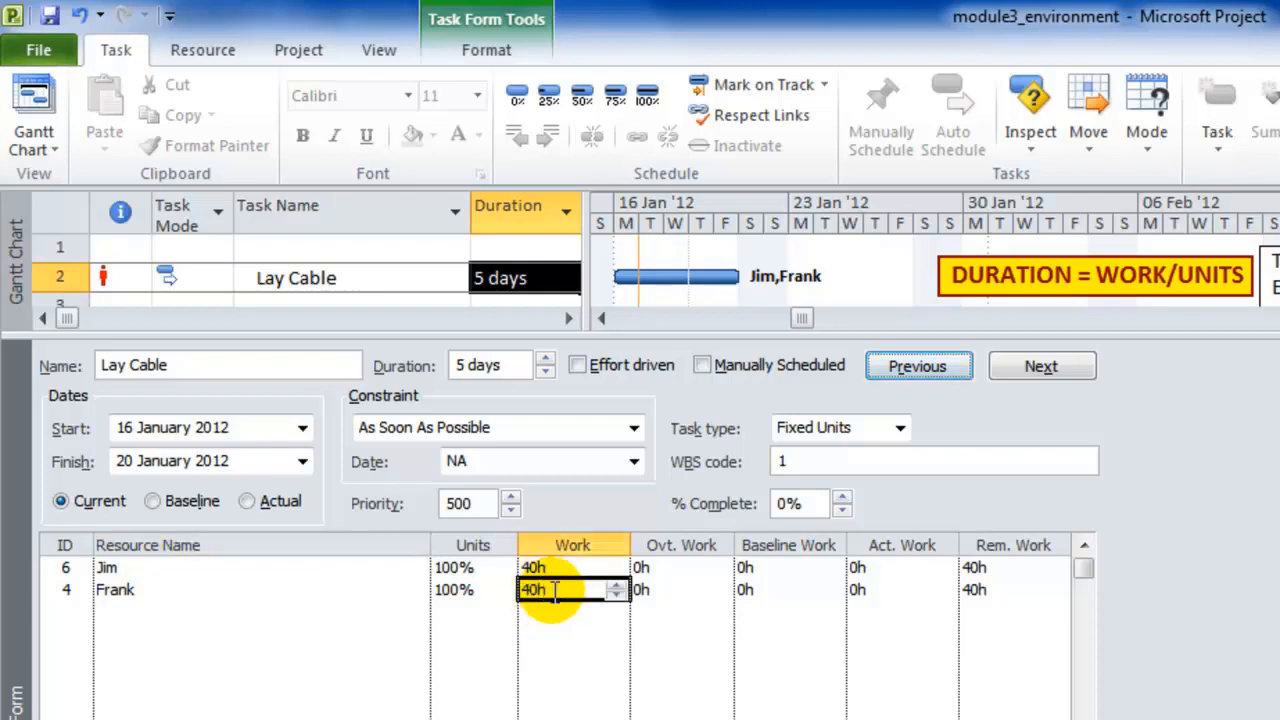
click(618, 594)
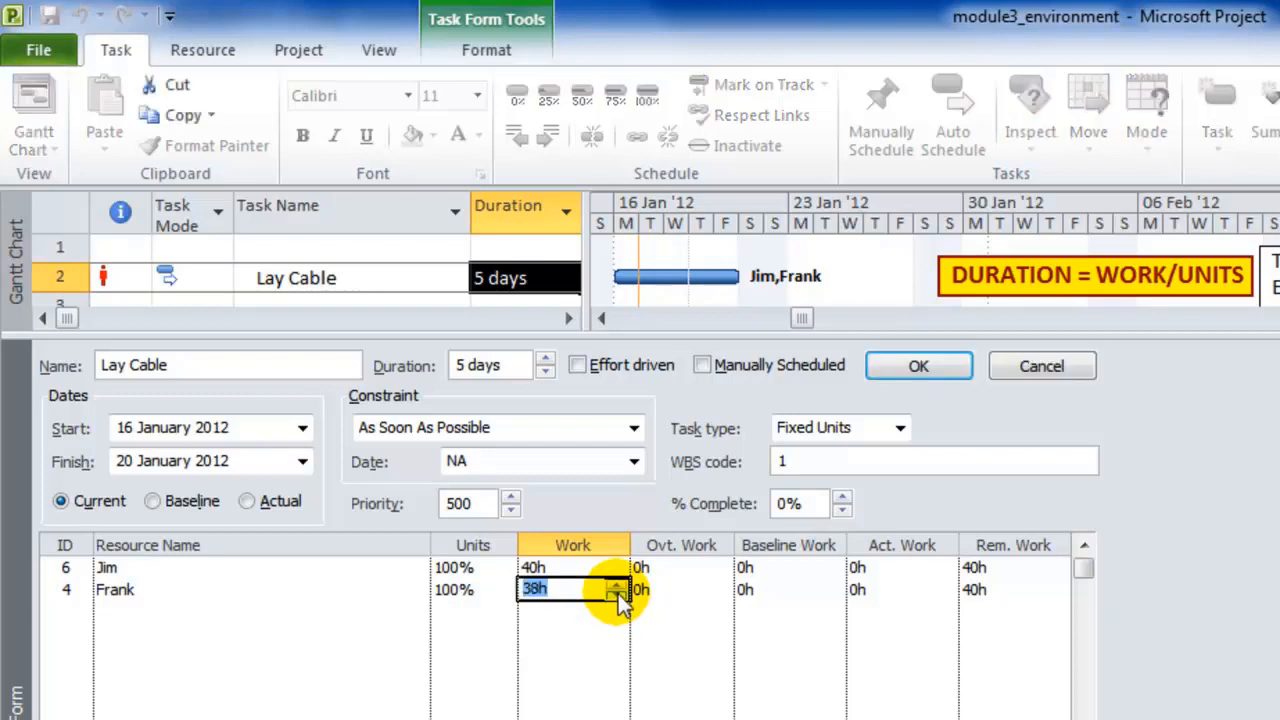
click(618, 594)
click(618, 594)
click(618, 594)
click(618, 594)
click(618, 594)
click(618, 594)
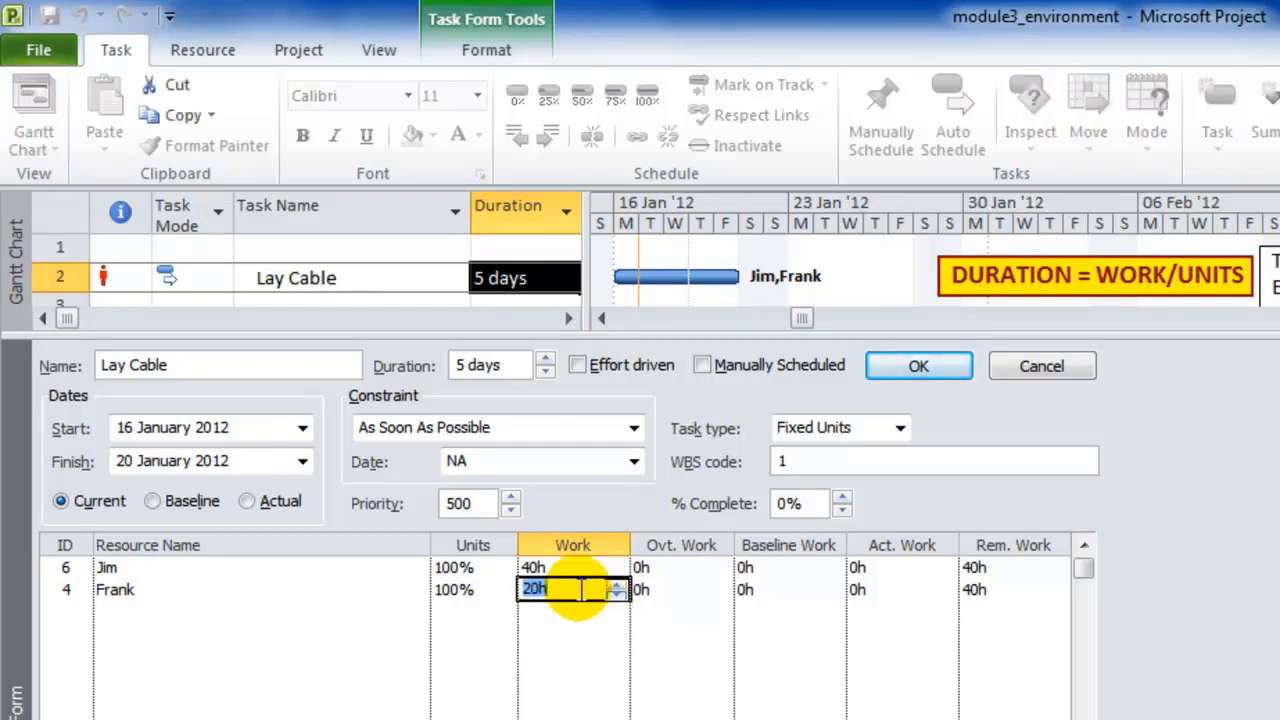
click(684, 592)
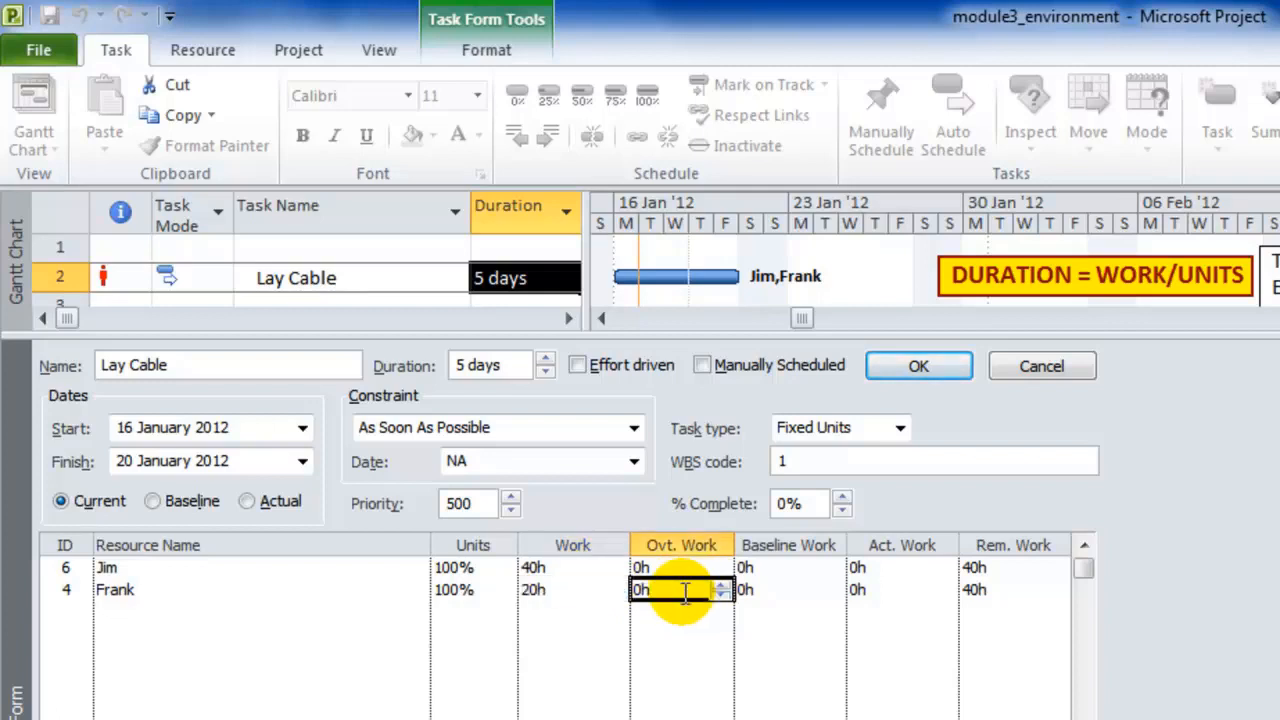
click(915, 363)
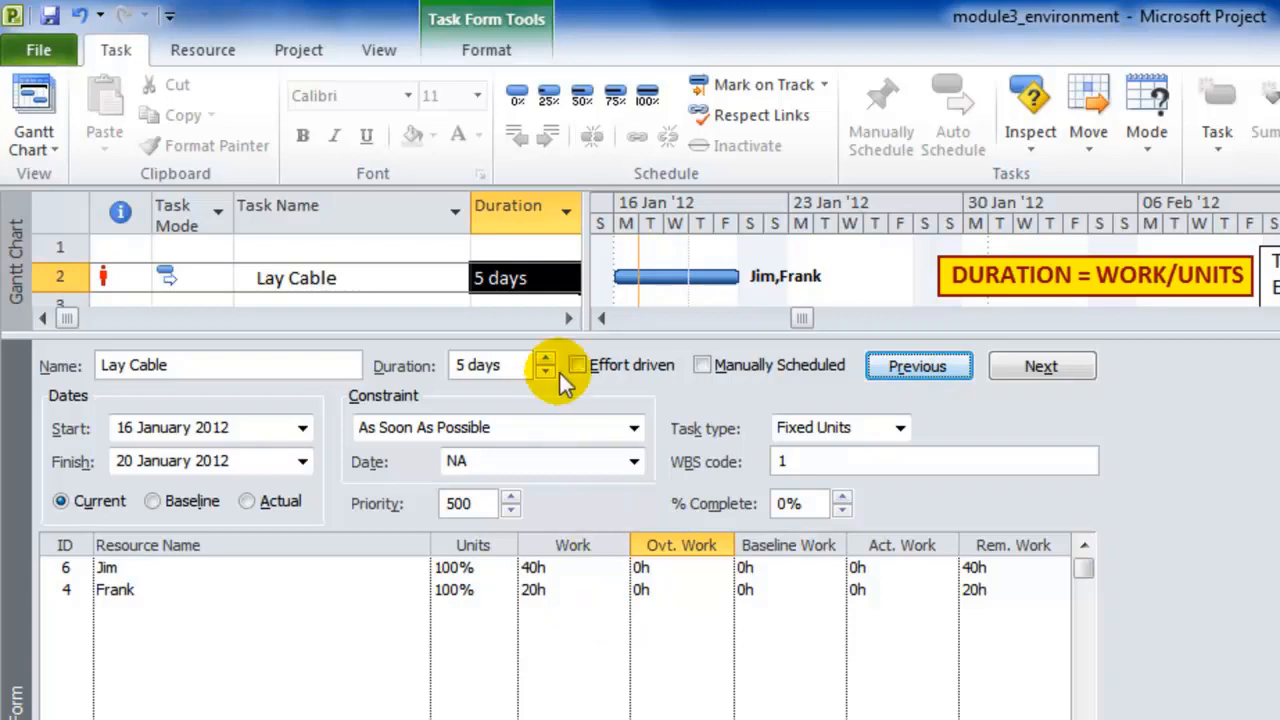
click(558, 279)
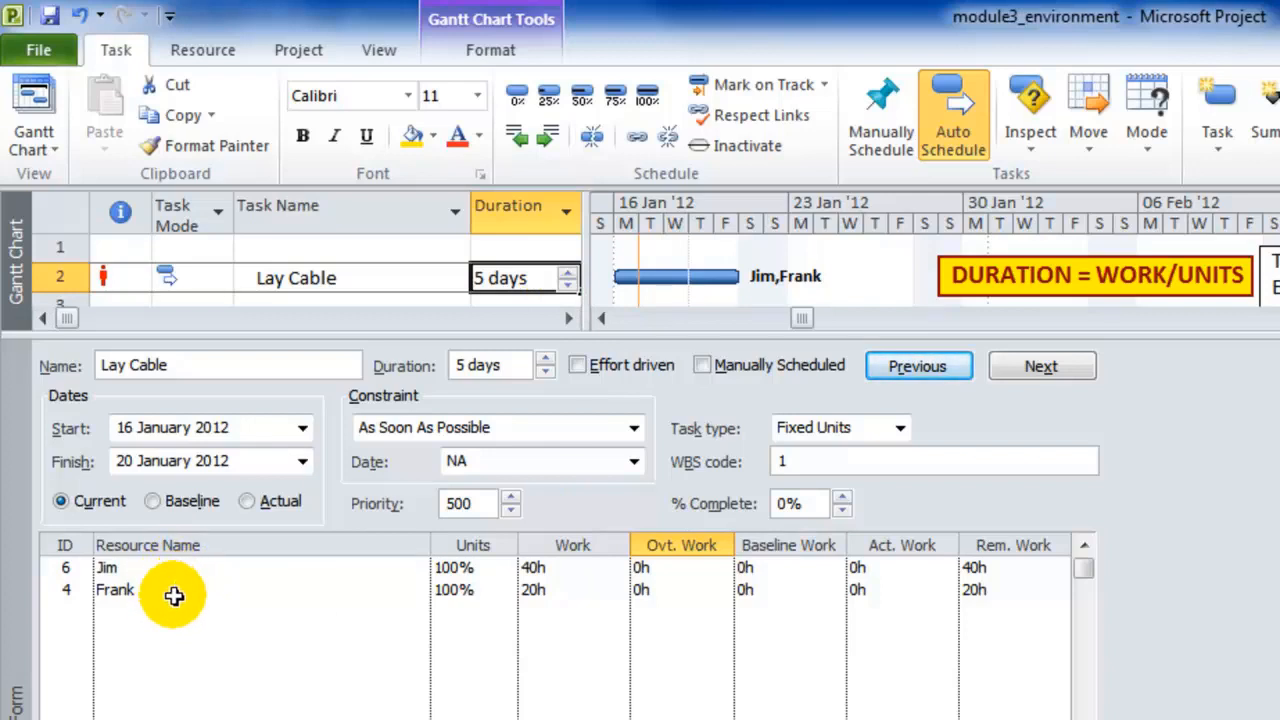
click(531, 568)
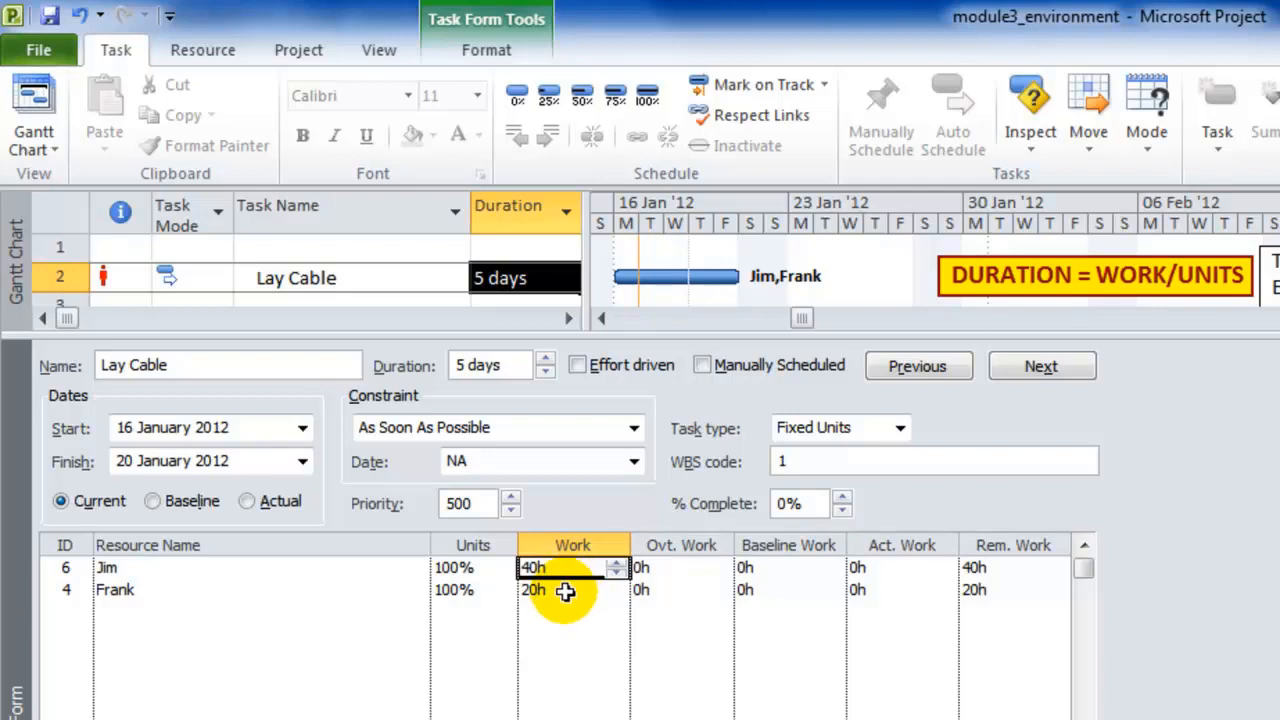
click(566, 591)
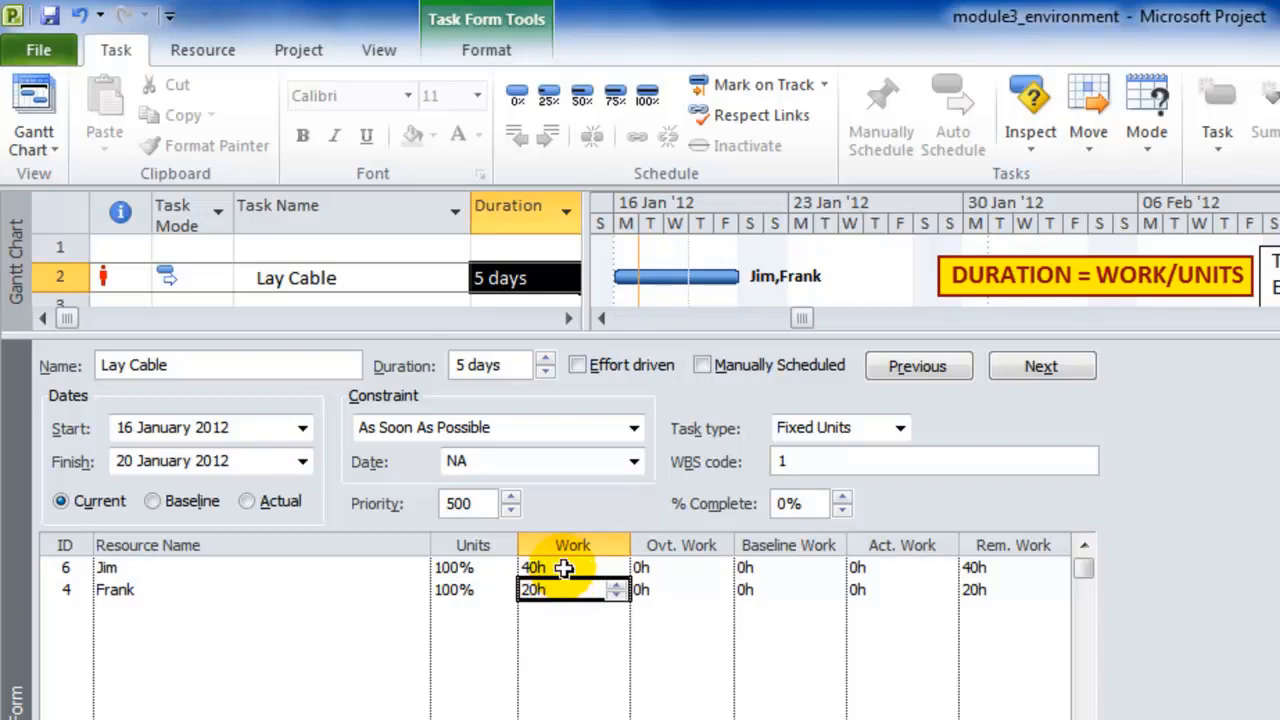
click(566, 568)
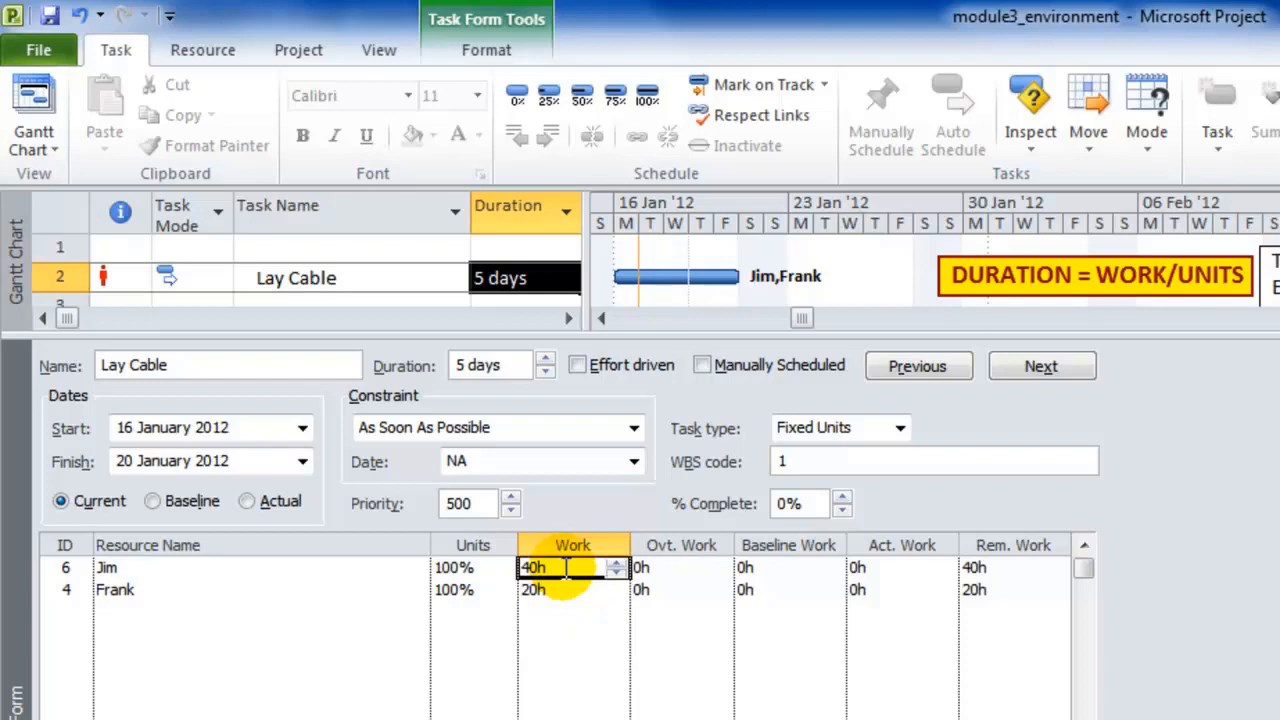
Delete the second resource from the Fixed Units Lay Cable task and apply the removal
click(112, 591)
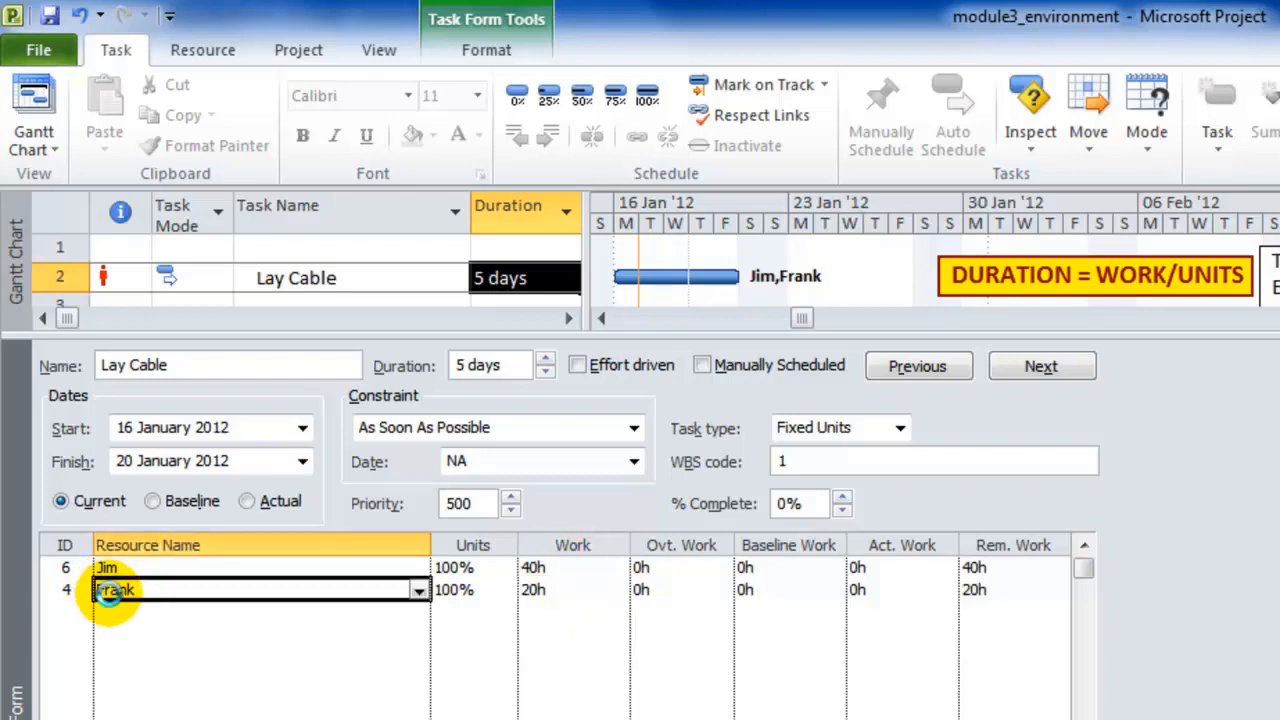
key(Delete)
click(142, 566)
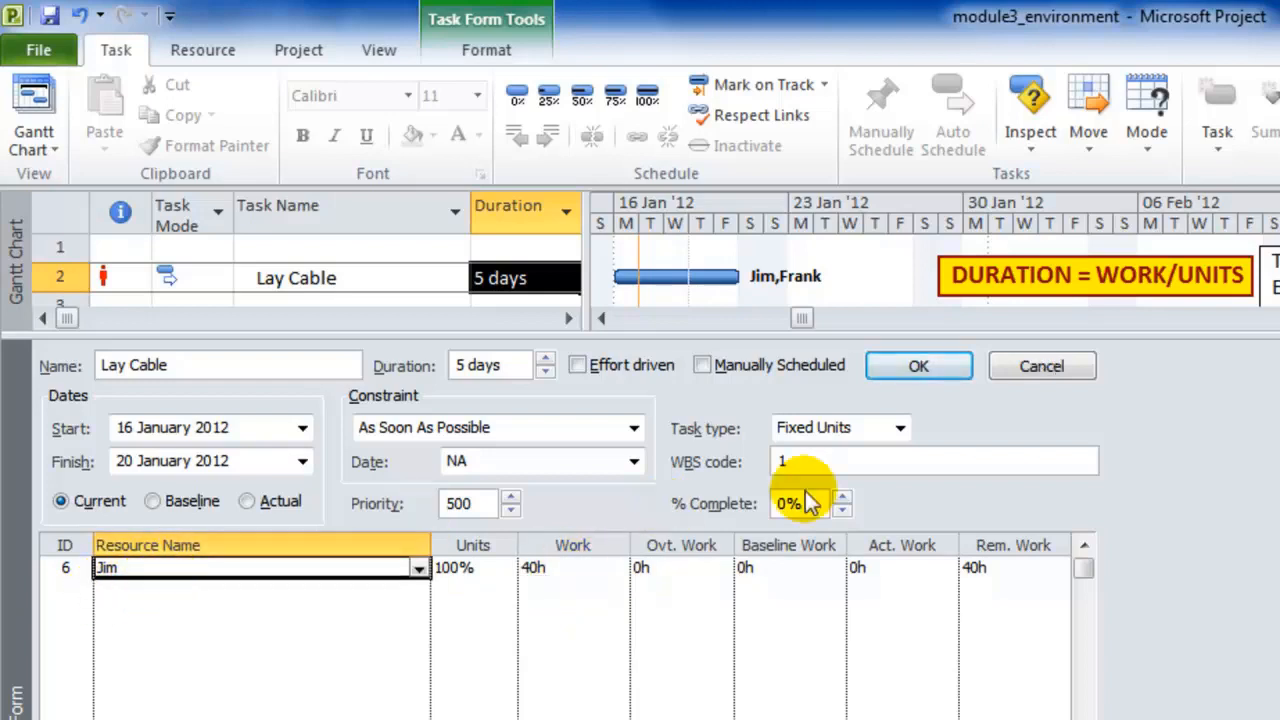
click(946, 366)
Change the Lay Cable task type to Fixed Work, assign a second resource from the resource list and apply both changes
click(902, 428)
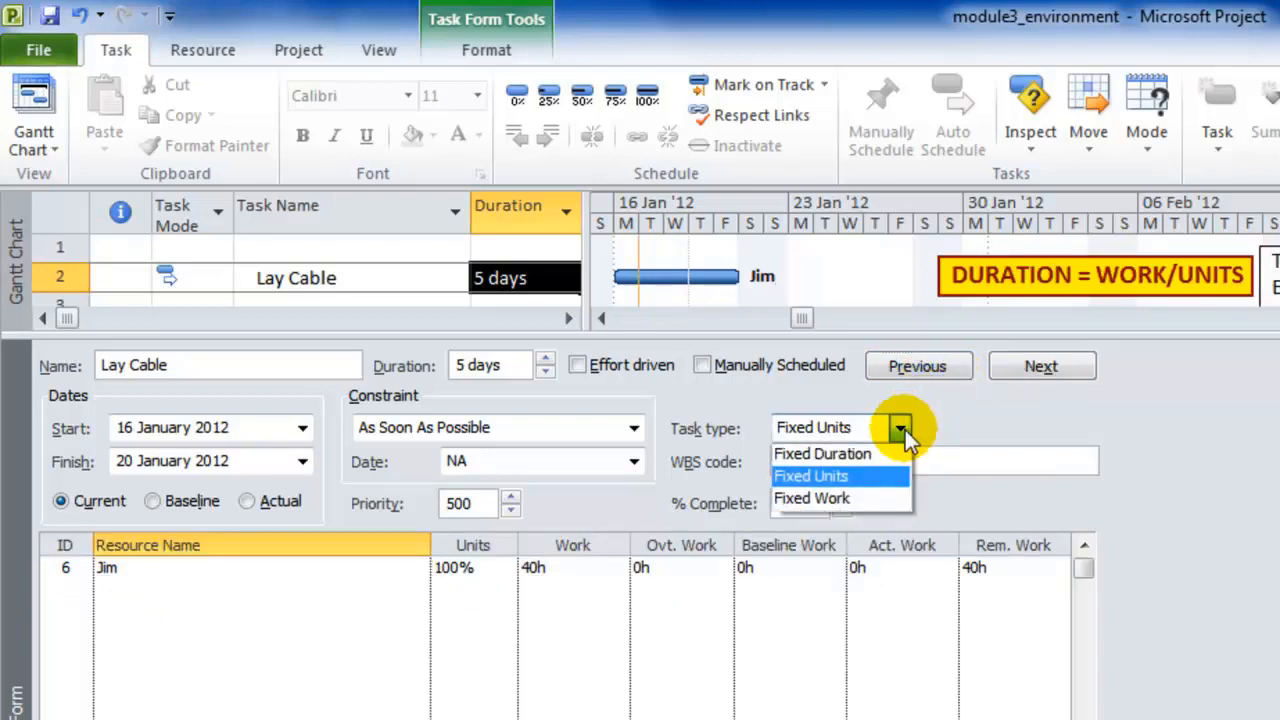
click(868, 499)
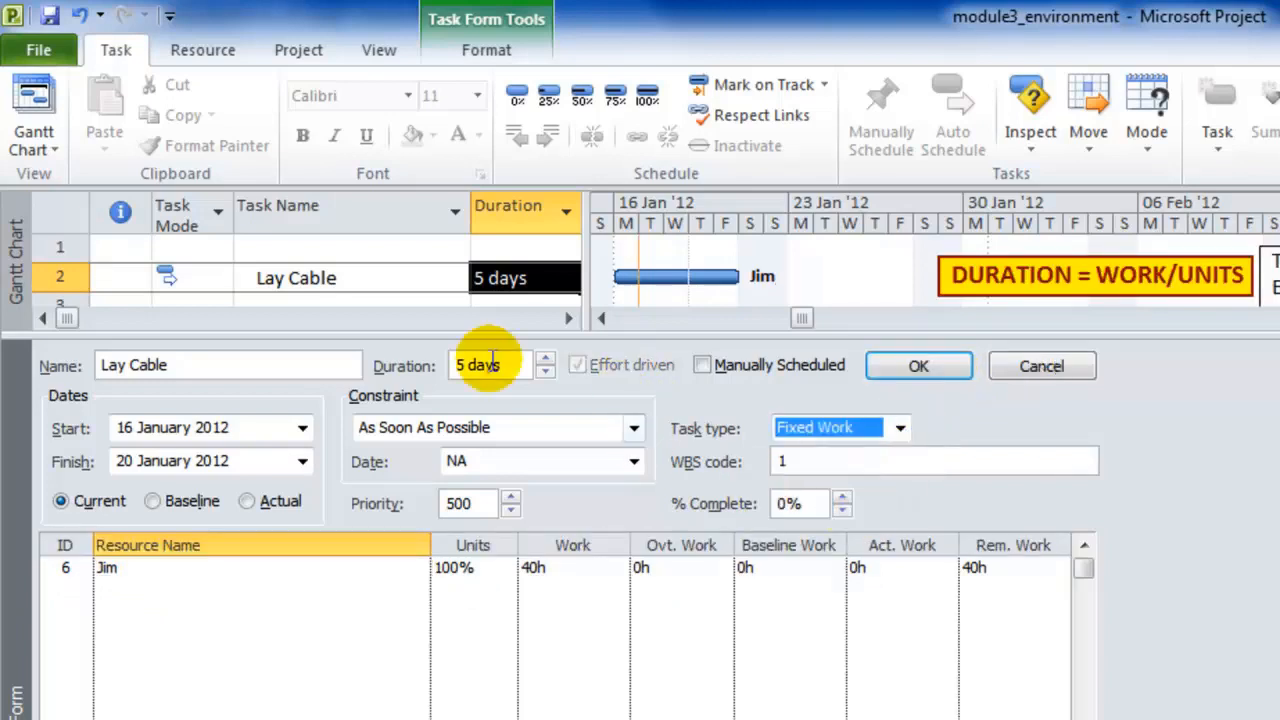
click(137, 588)
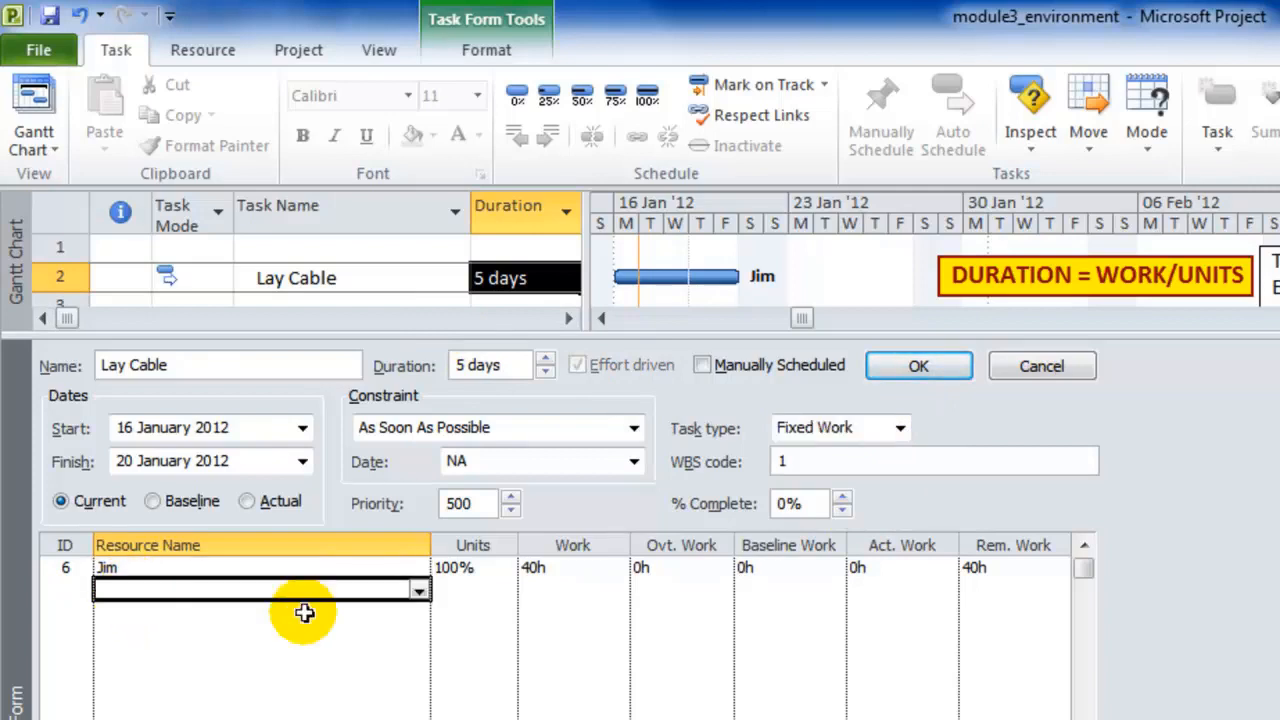
click(419, 592)
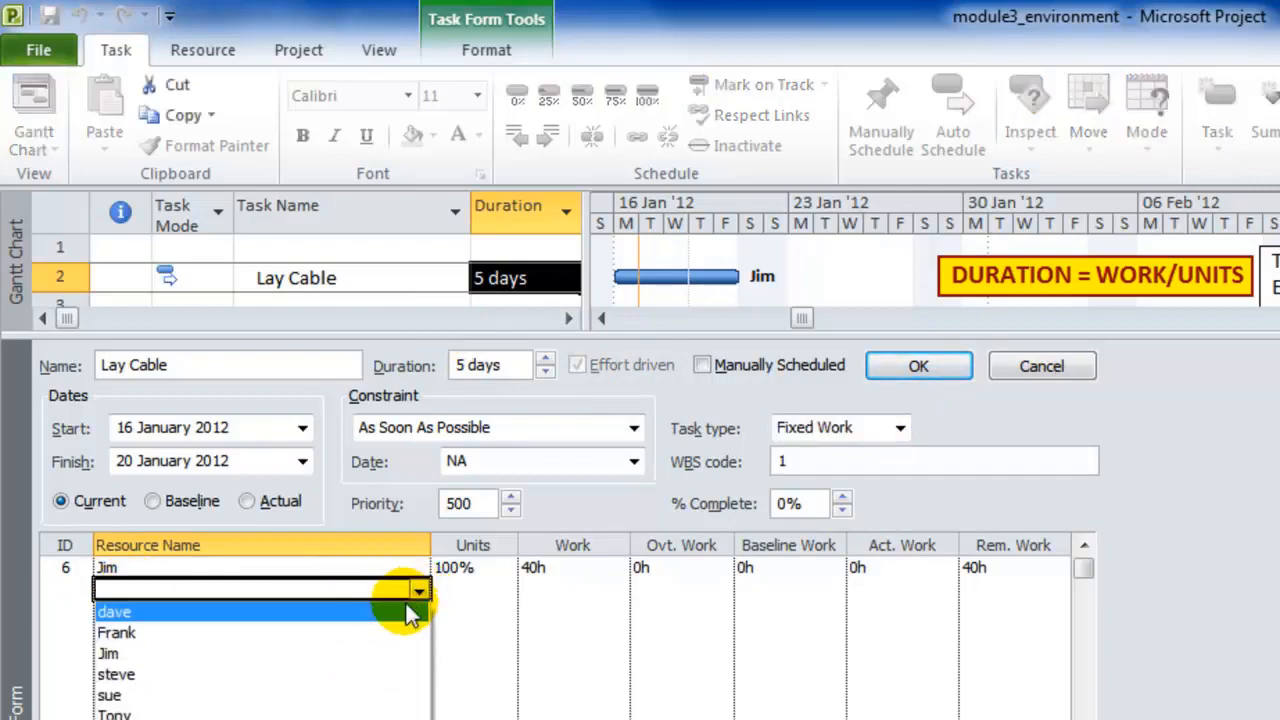
click(403, 634)
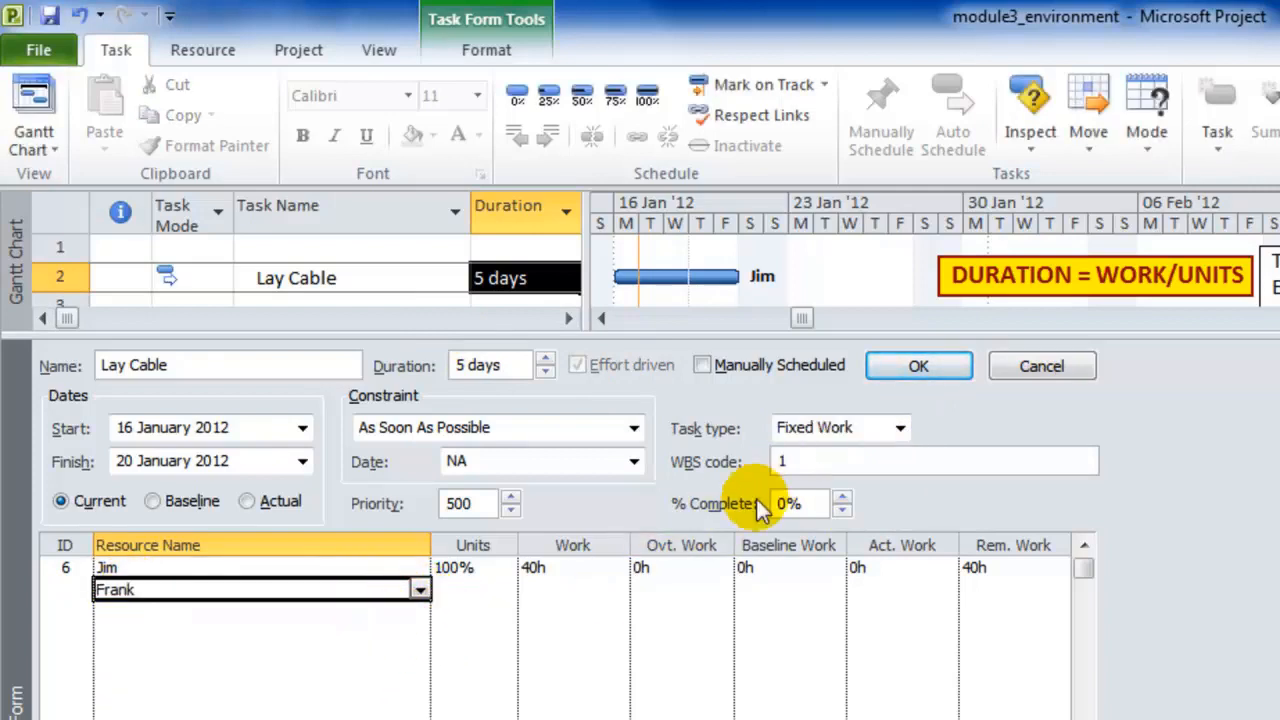
click(912, 368)
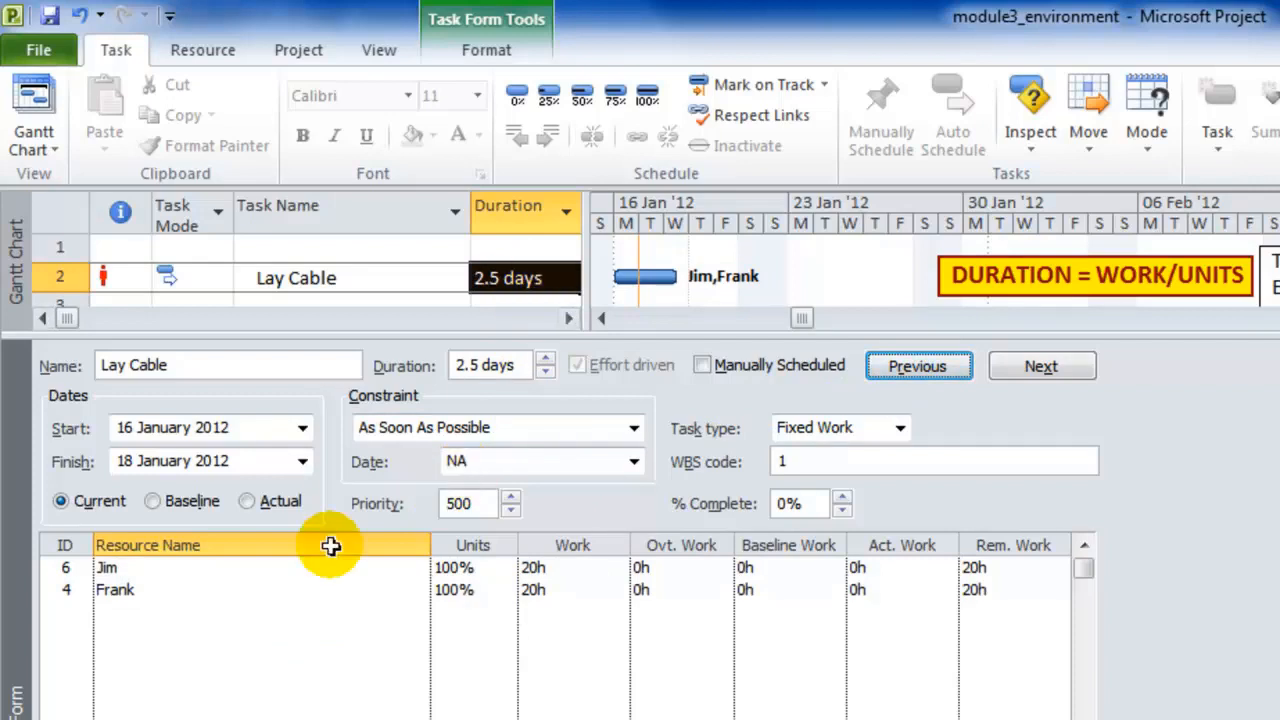
click(142, 591)
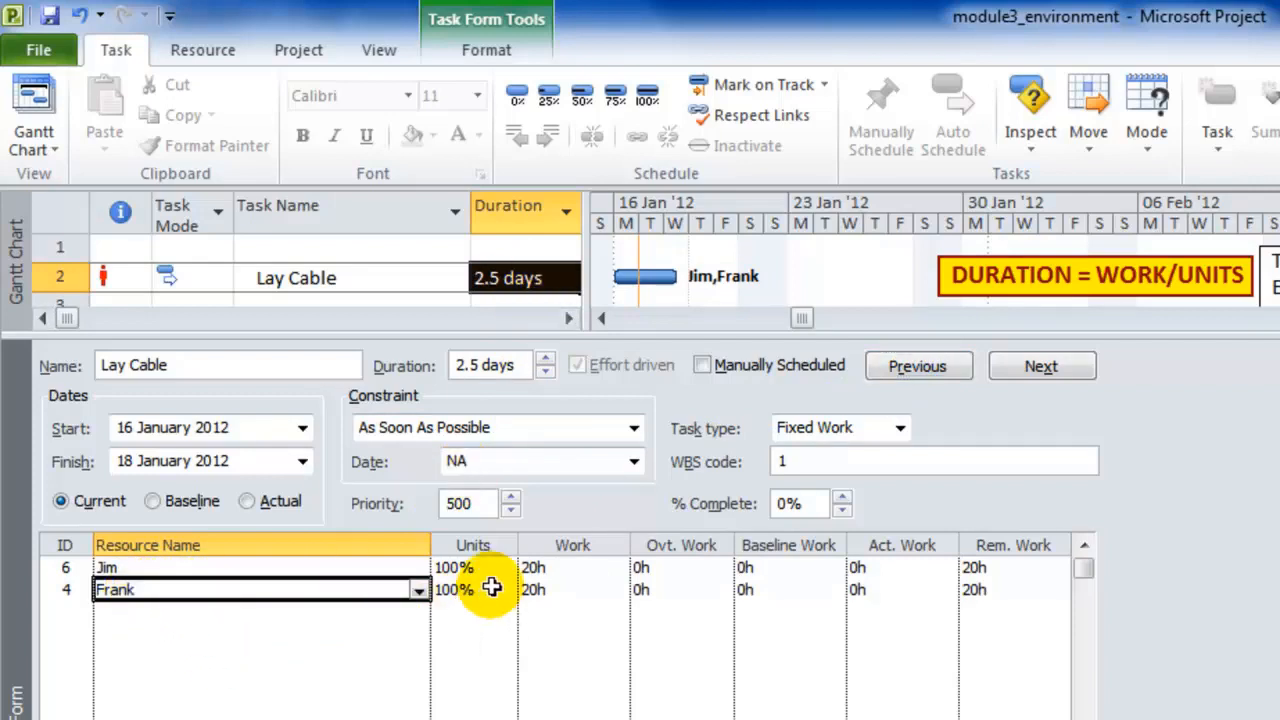
click(549, 592)
click(562, 572)
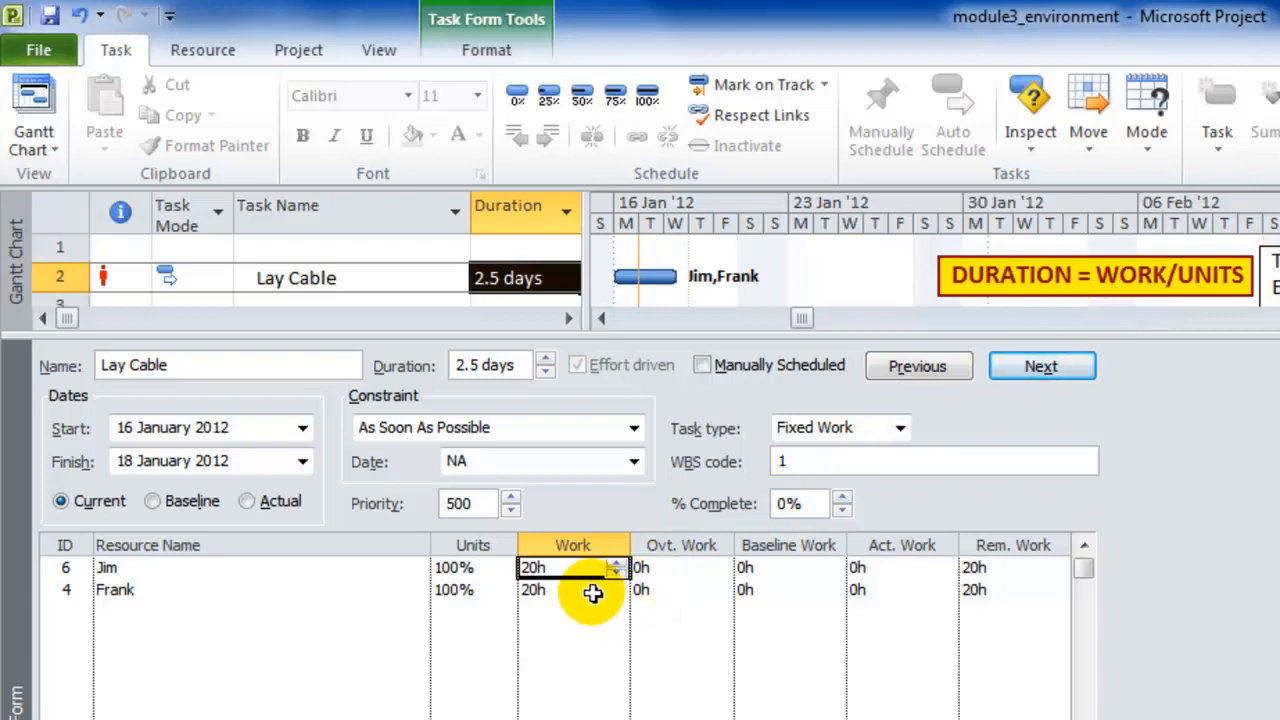
Enlarge the Gantt chart pane slightly, then remove the second resource from the Fixed Work Lay Cable task and apply the change
drag(700, 337, 698, 369)
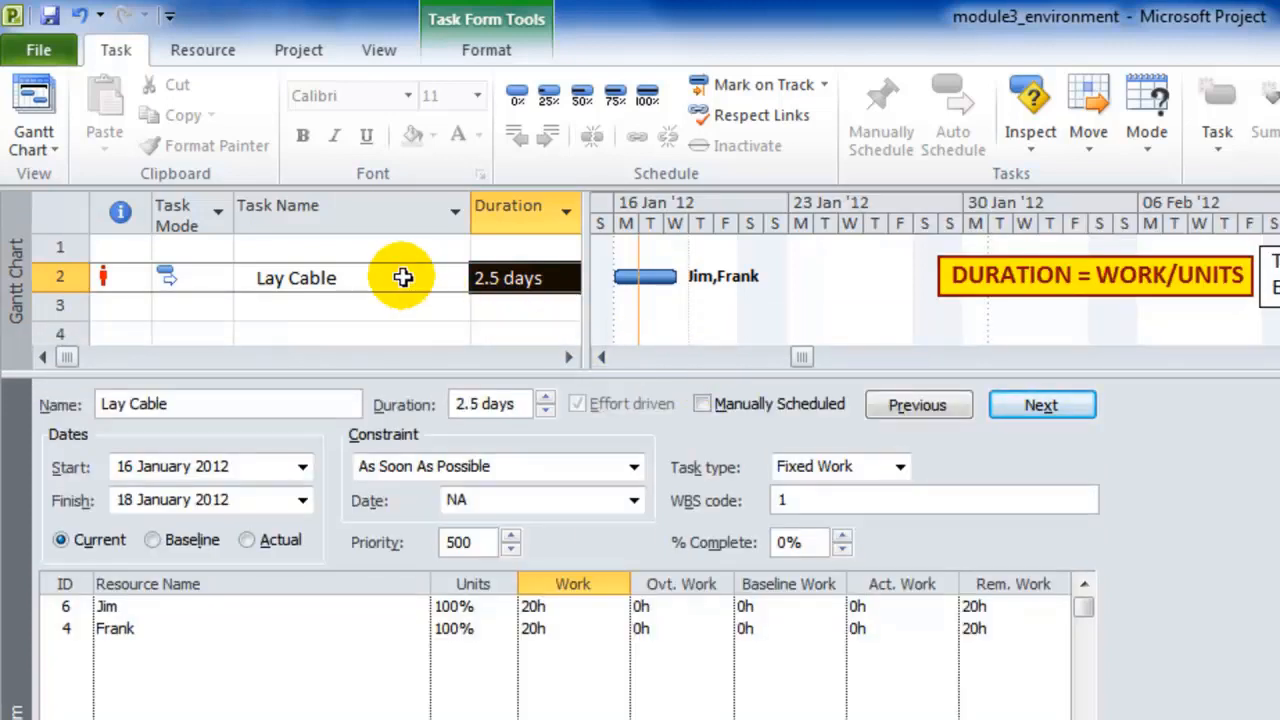
click(118, 634)
key(BackSpace)
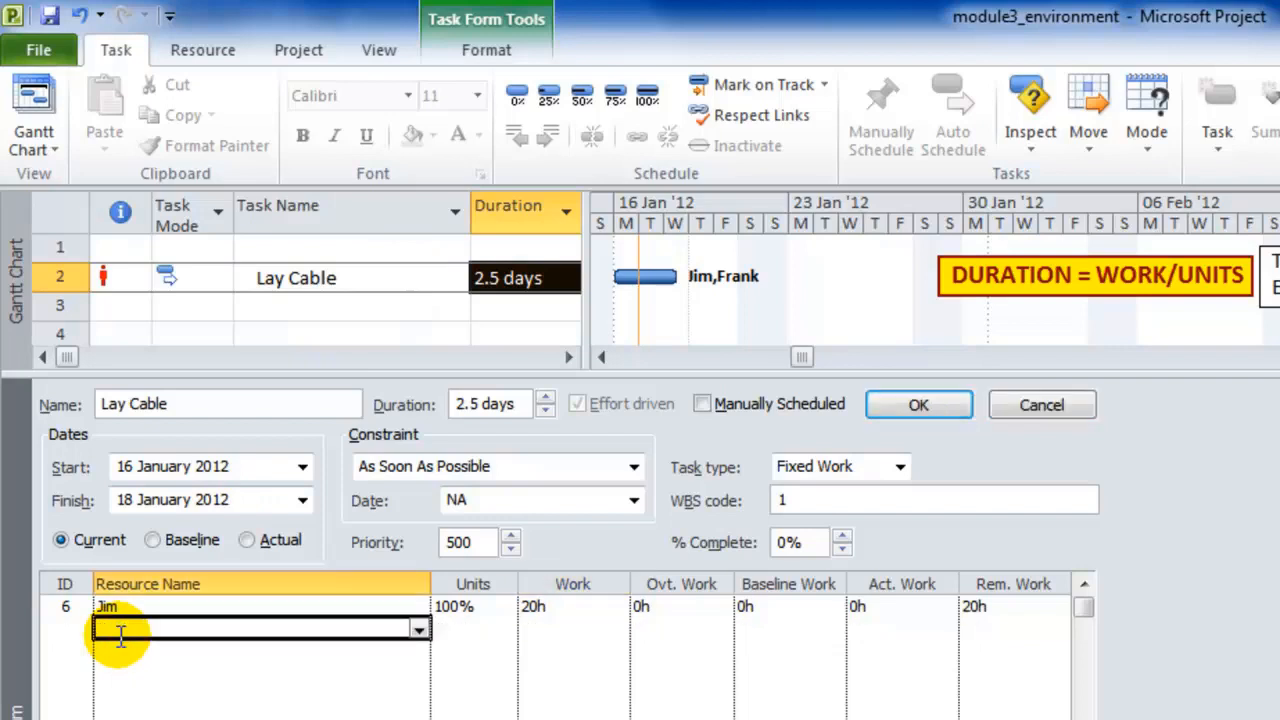
click(908, 405)
Check the default task type choices in the project's schedule options, make new tasks effort driven and save the options
click(42, 49)
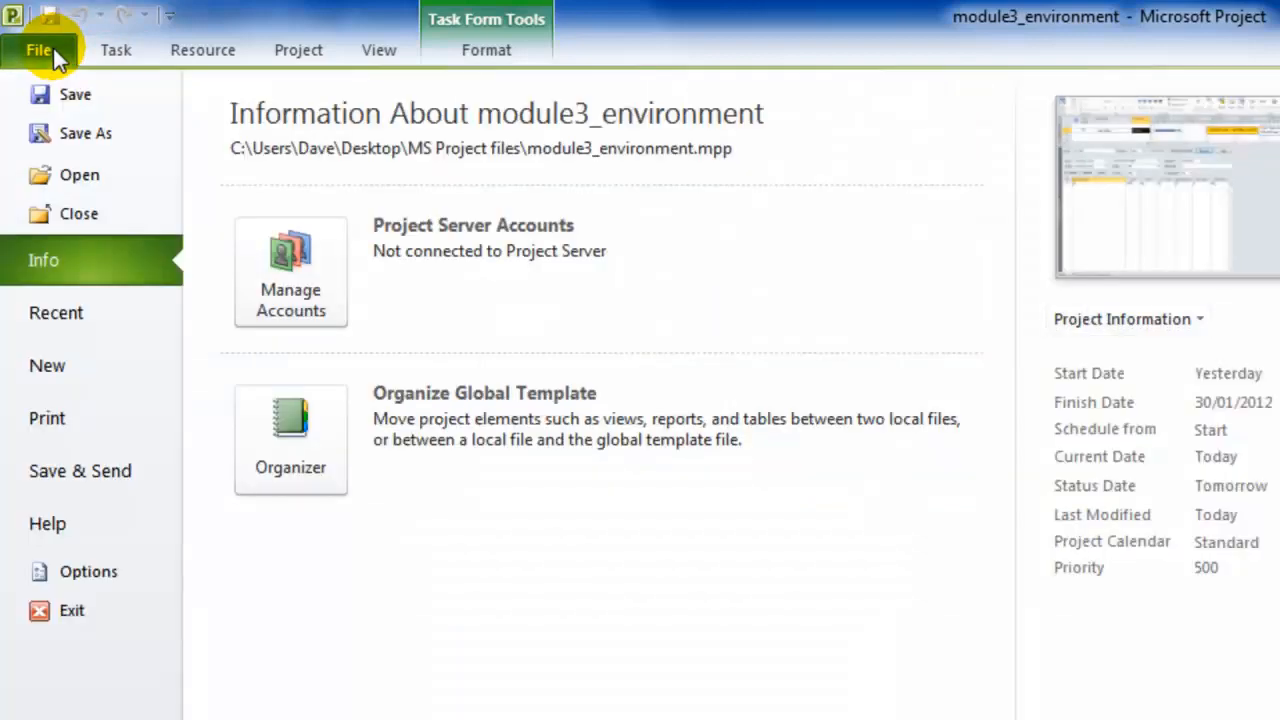
click(68, 577)
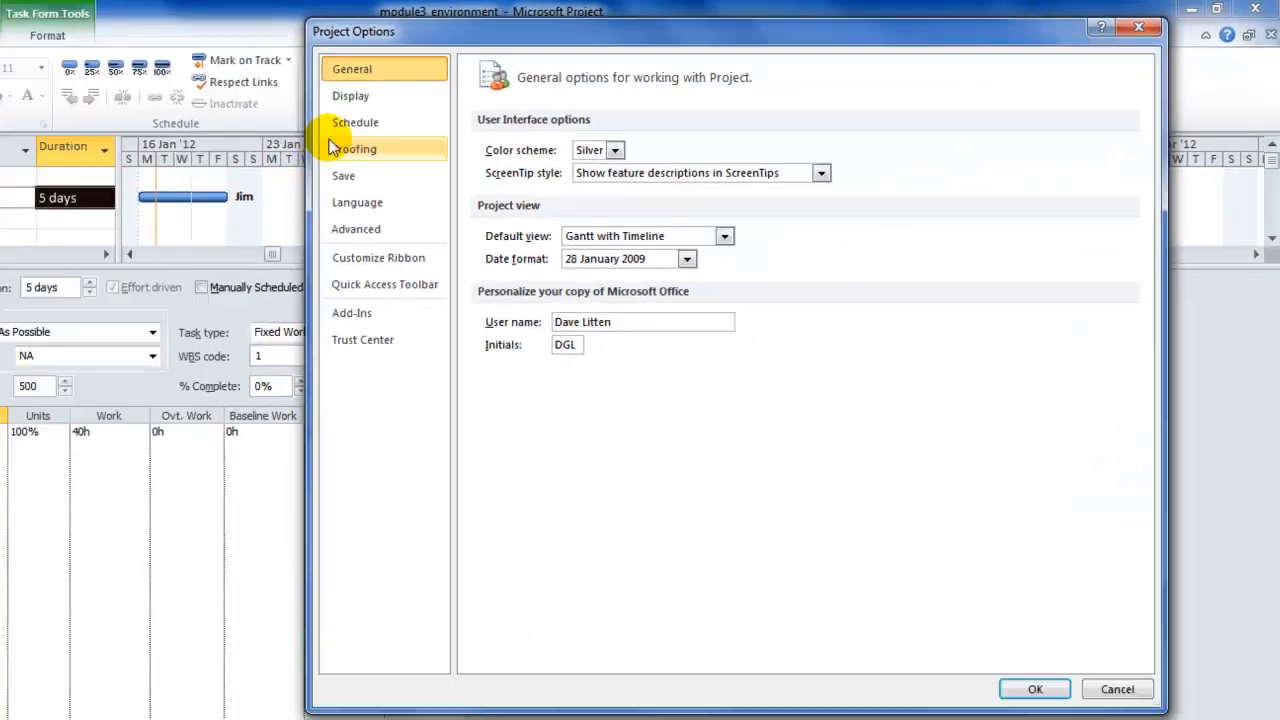
click(355, 122)
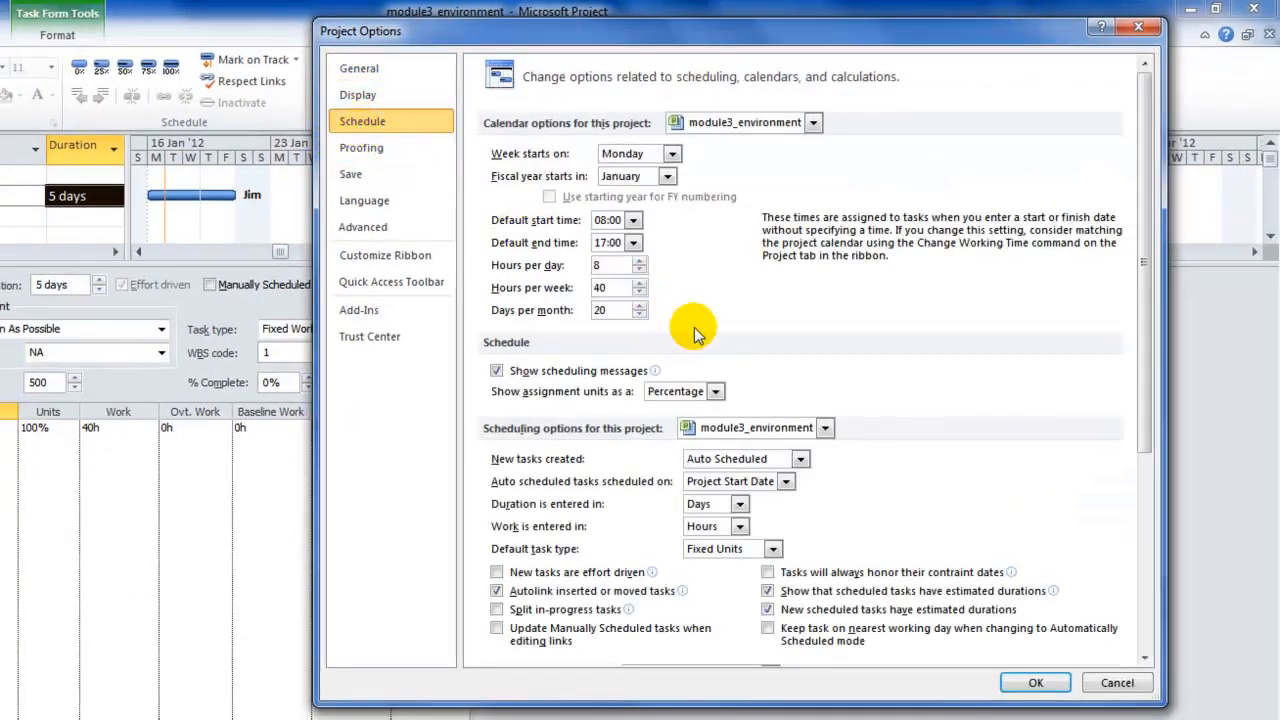
click(773, 550)
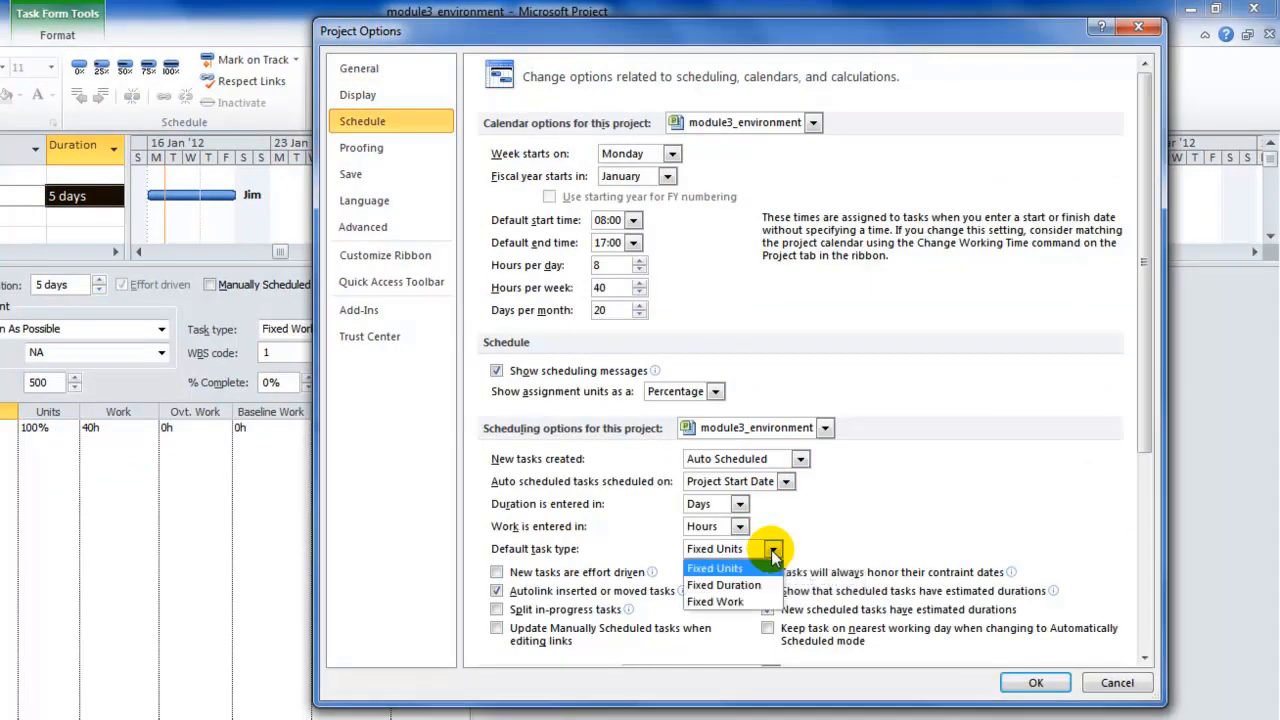
click(773, 550)
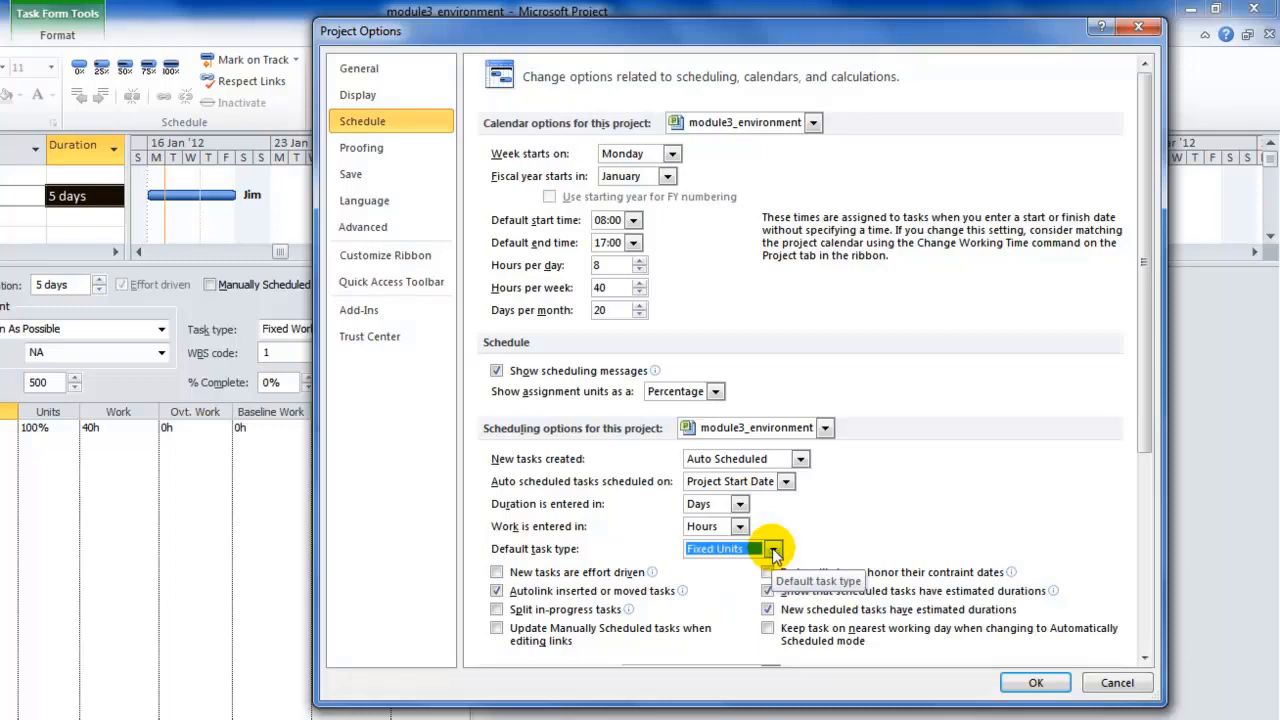
click(773, 550)
click(773, 550)
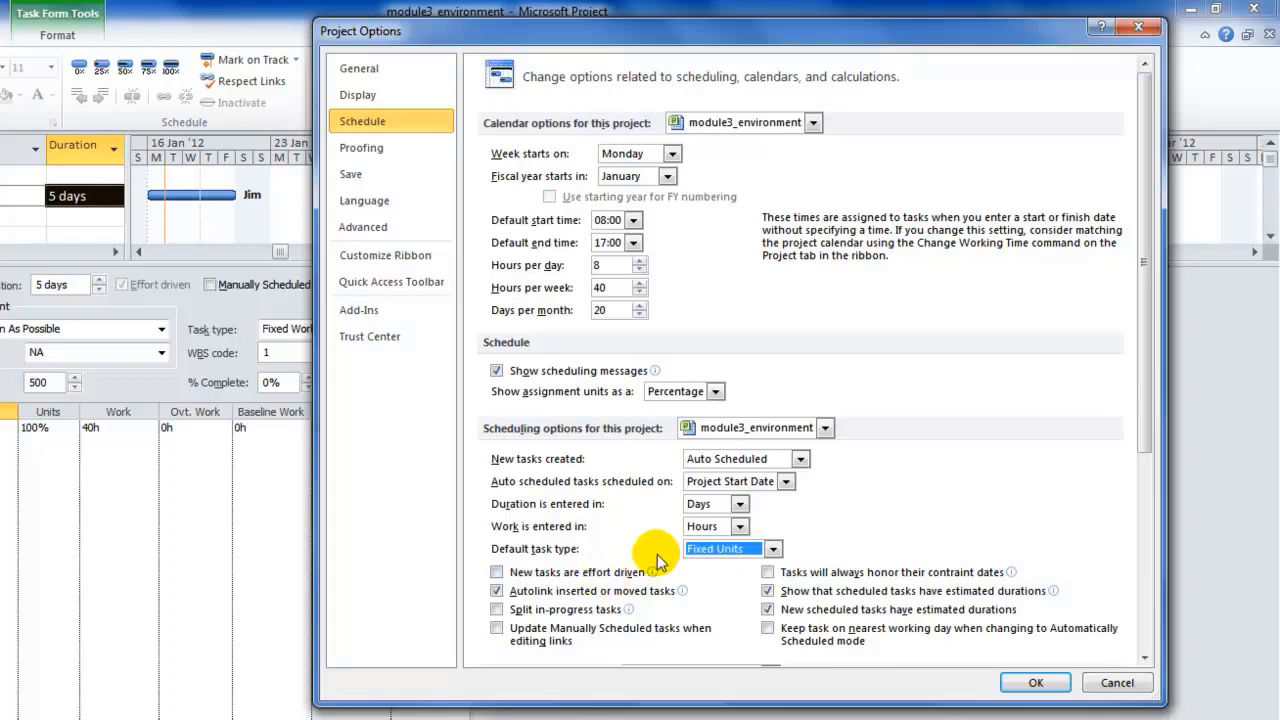
click(498, 574)
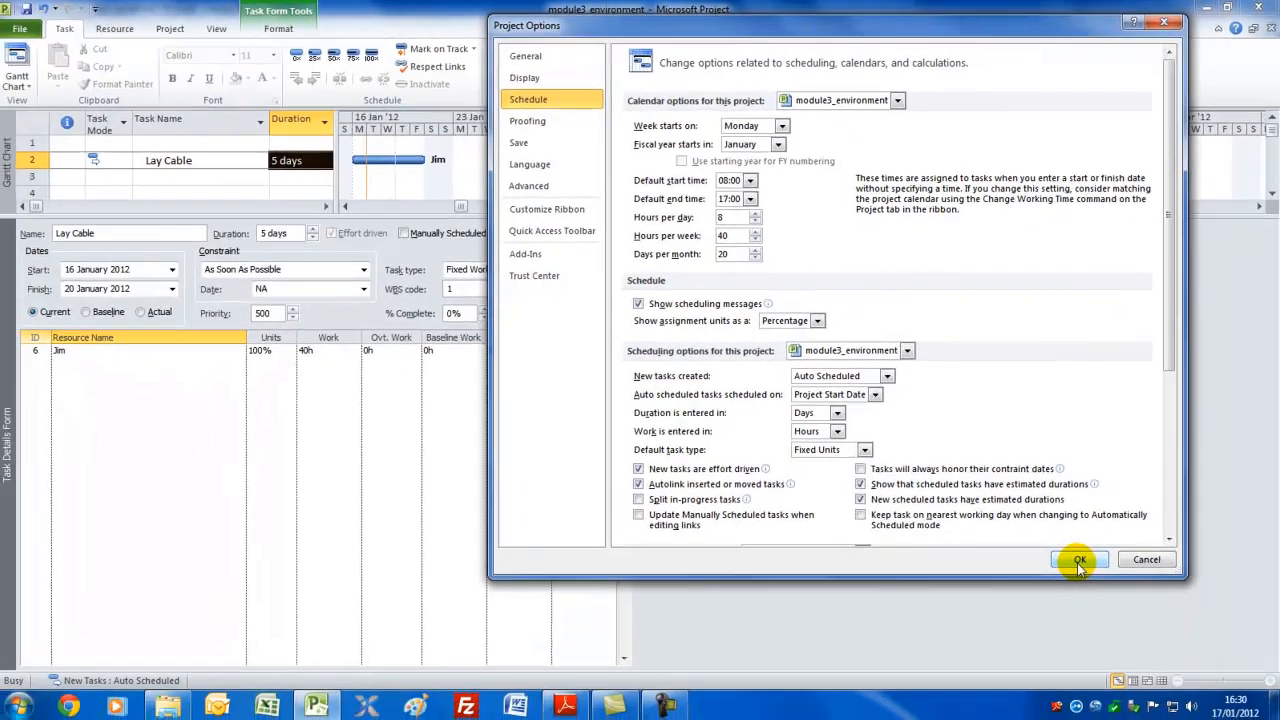
click(1078, 562)
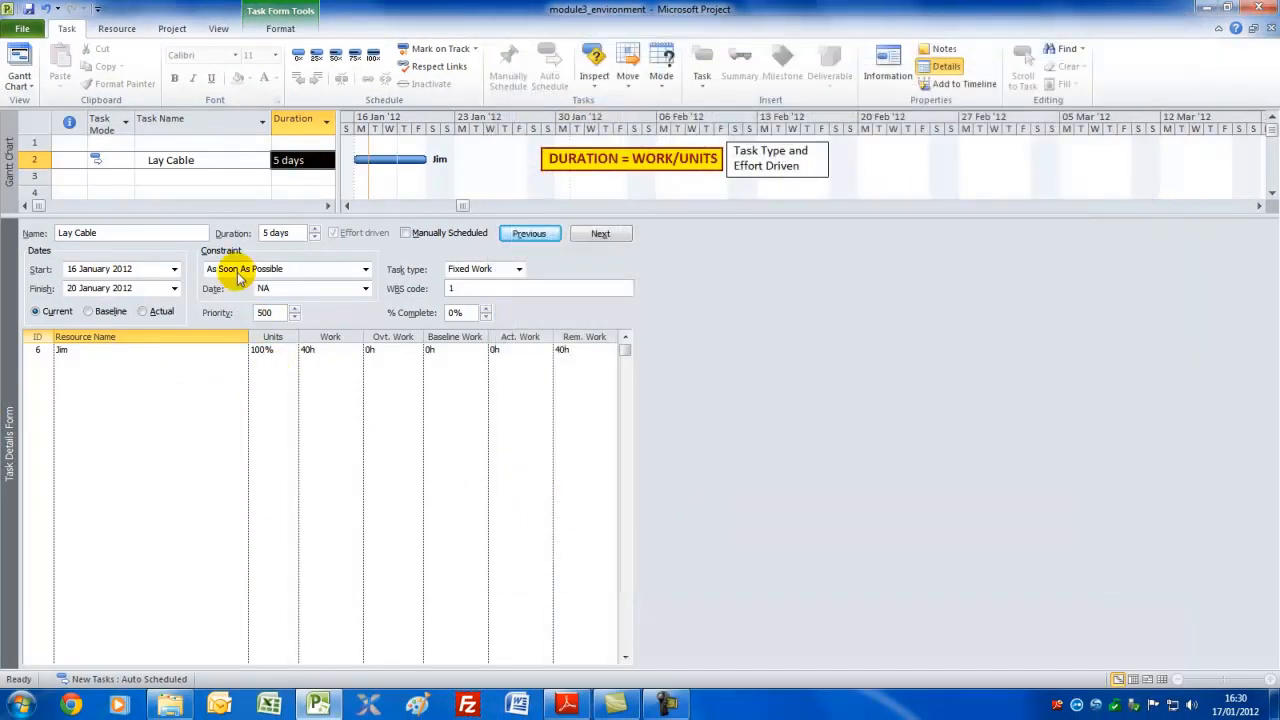
Clear the resource assigned to the Lay Cable task, choose the same resource again from the resource list and apply the assignment
click(201, 161)
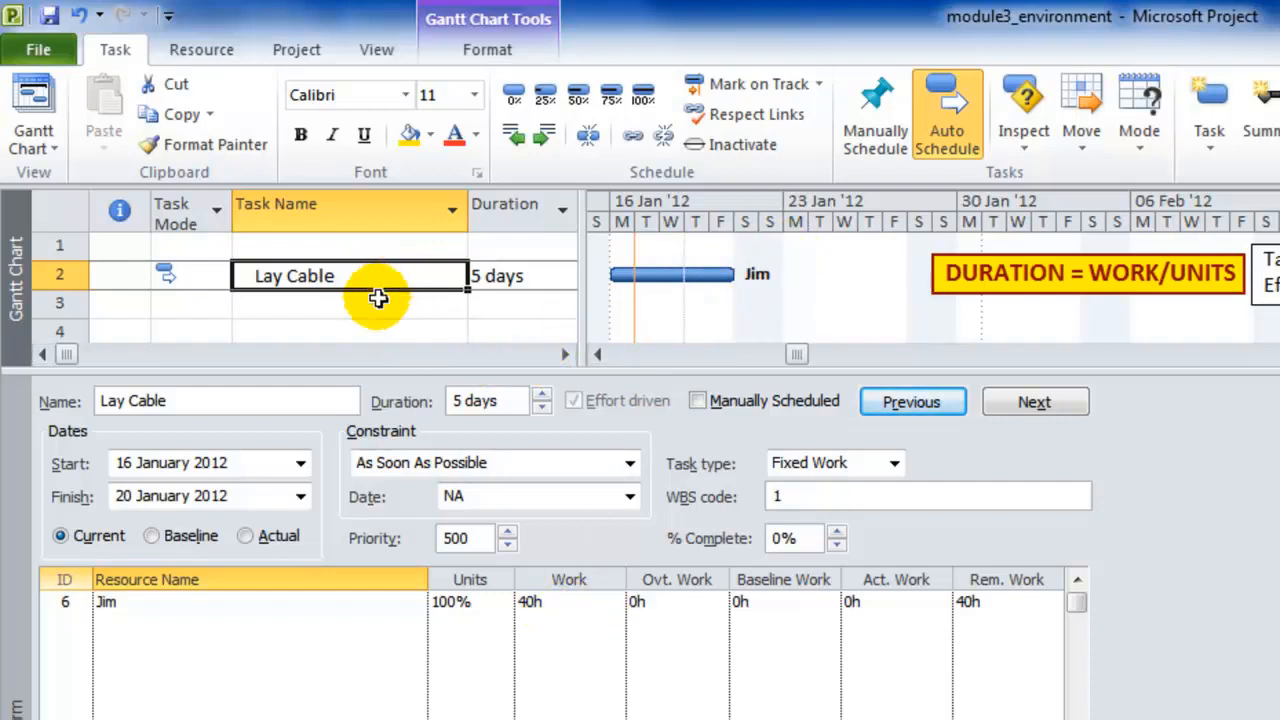
click(292, 600)
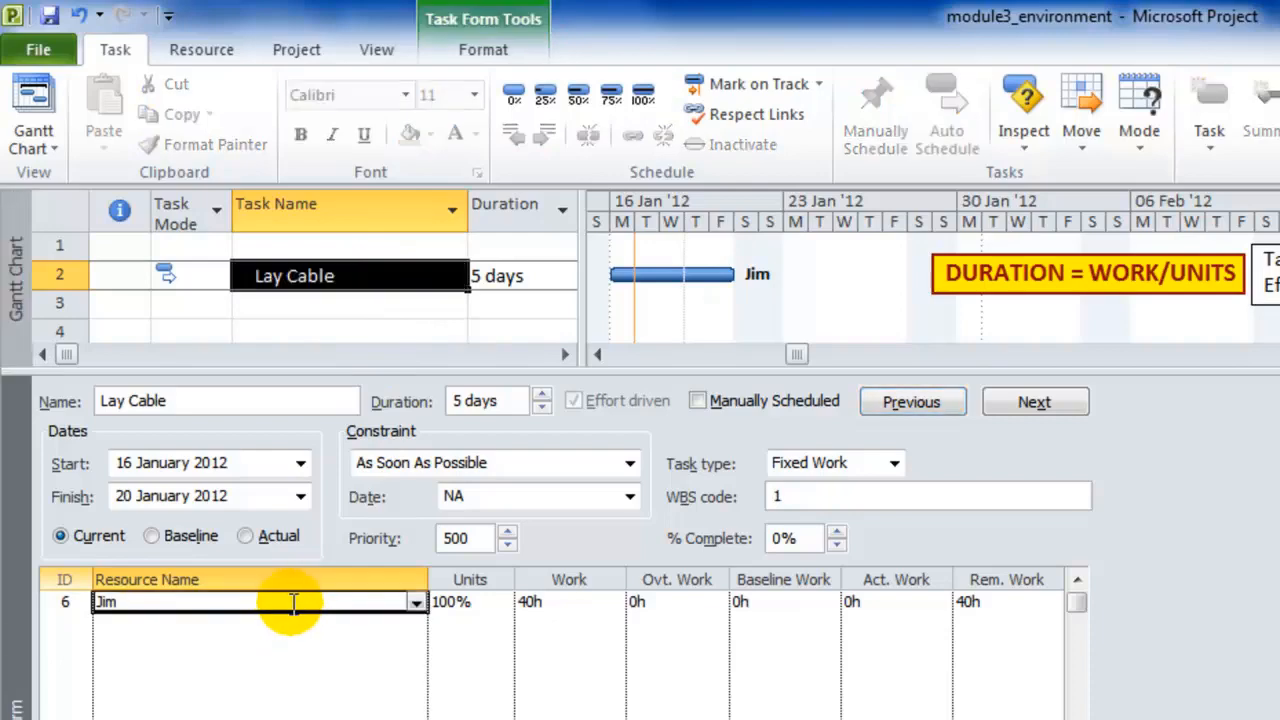
key(Delete)
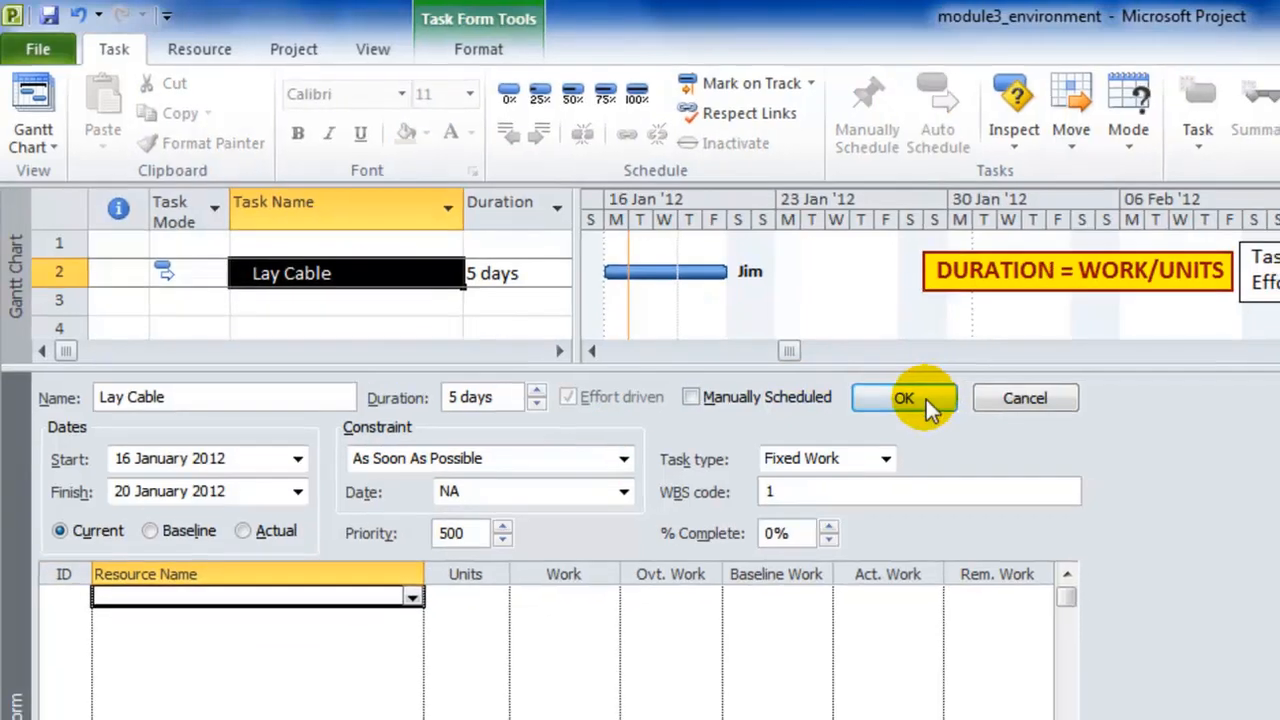
click(910, 402)
click(377, 547)
click(377, 547)
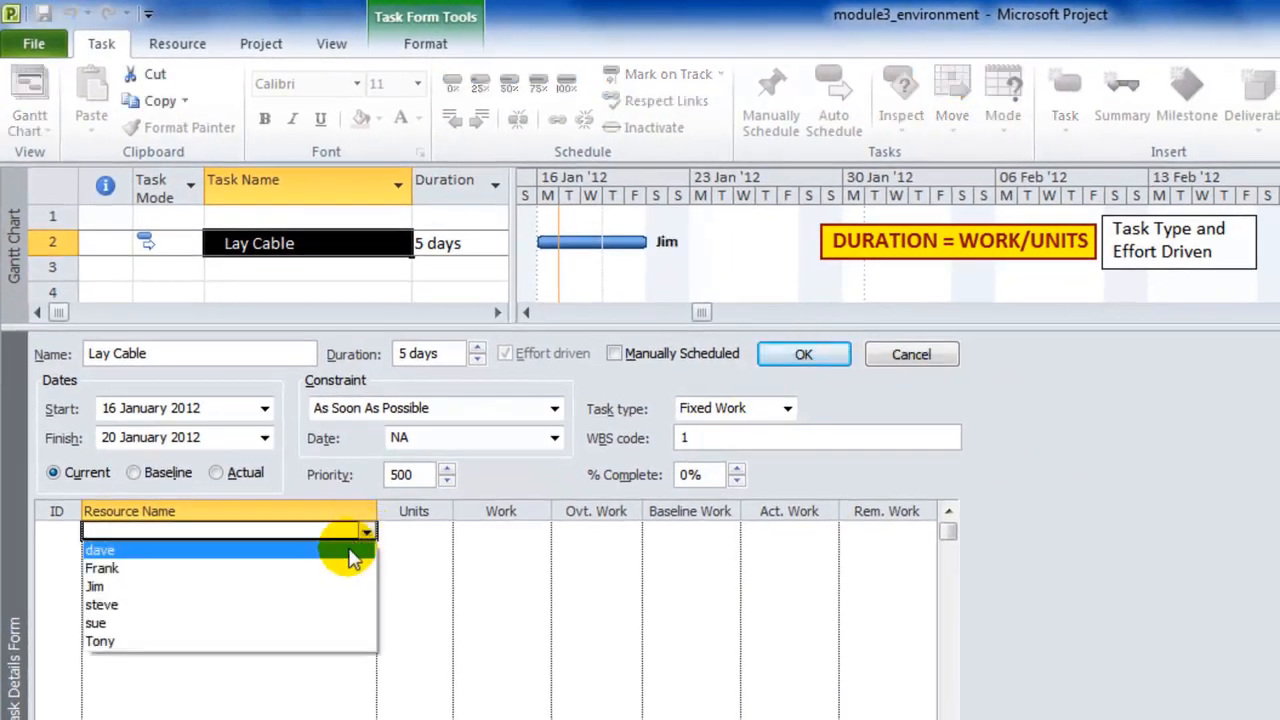
click(334, 588)
click(800, 356)
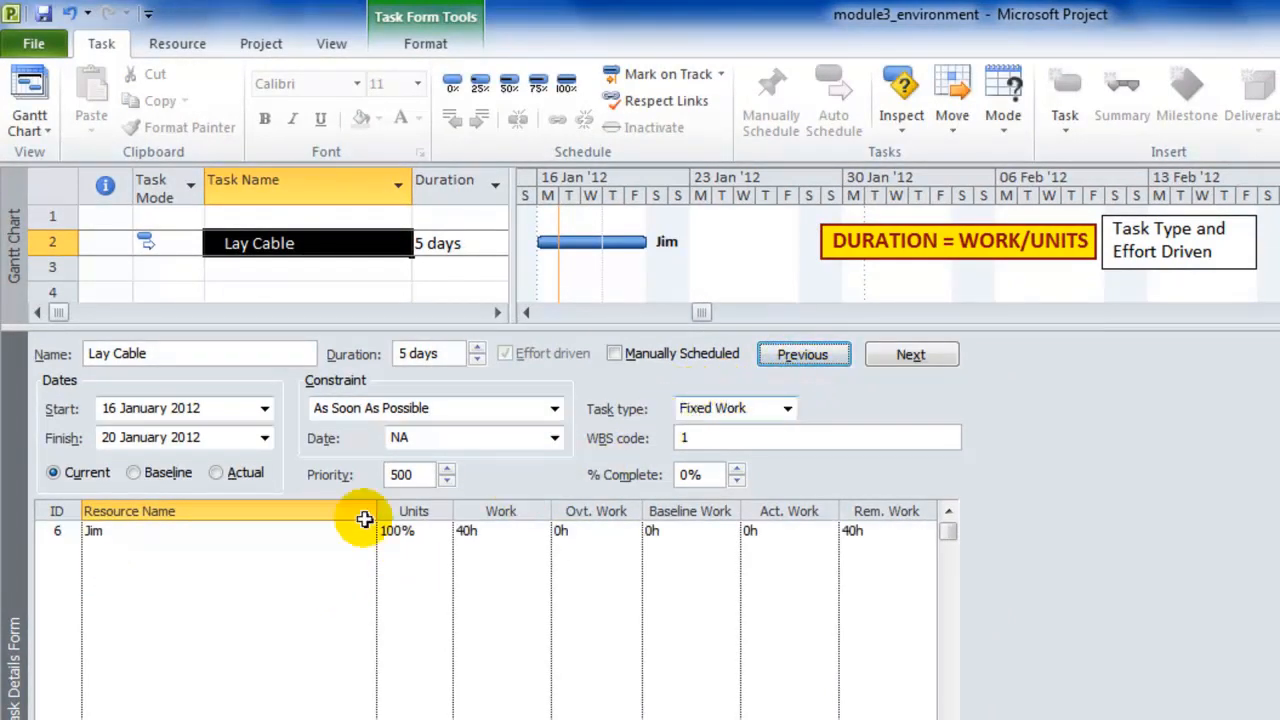
Assign a second resource to the Fixed Work Lay Cable task from the resource list and apply the assignment
click(240, 548)
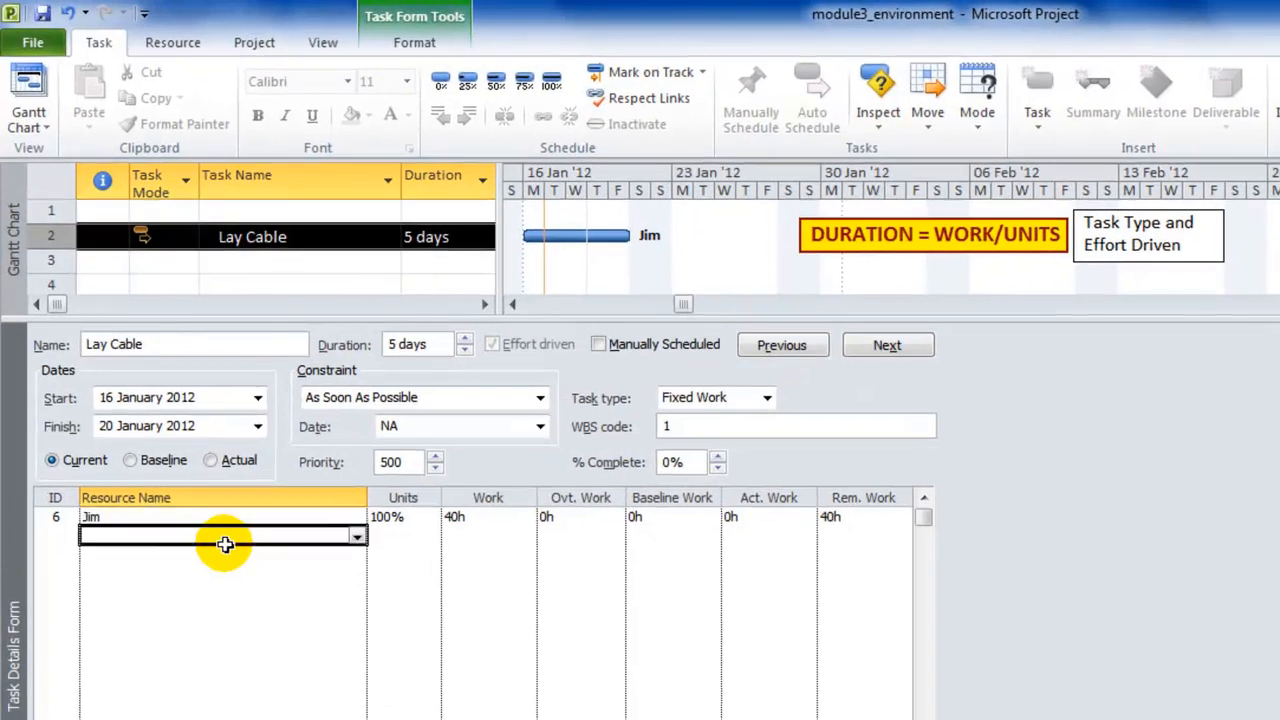
click(357, 536)
click(338, 569)
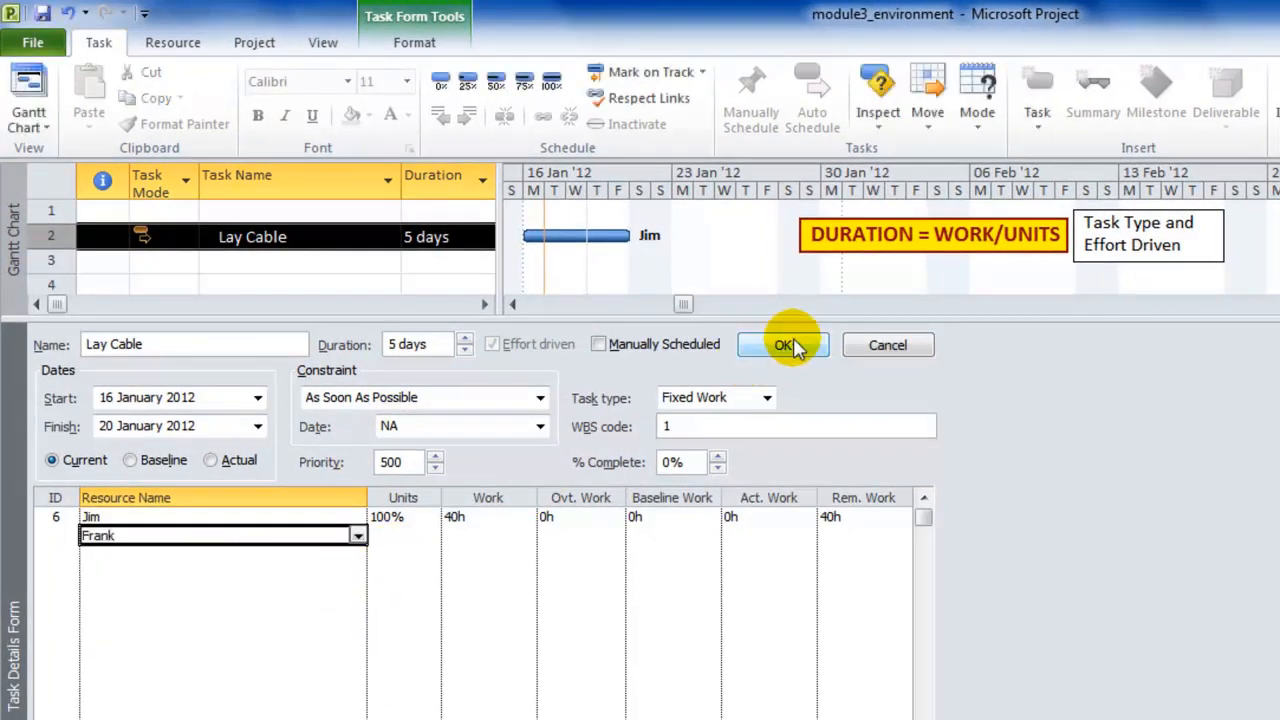
click(797, 347)
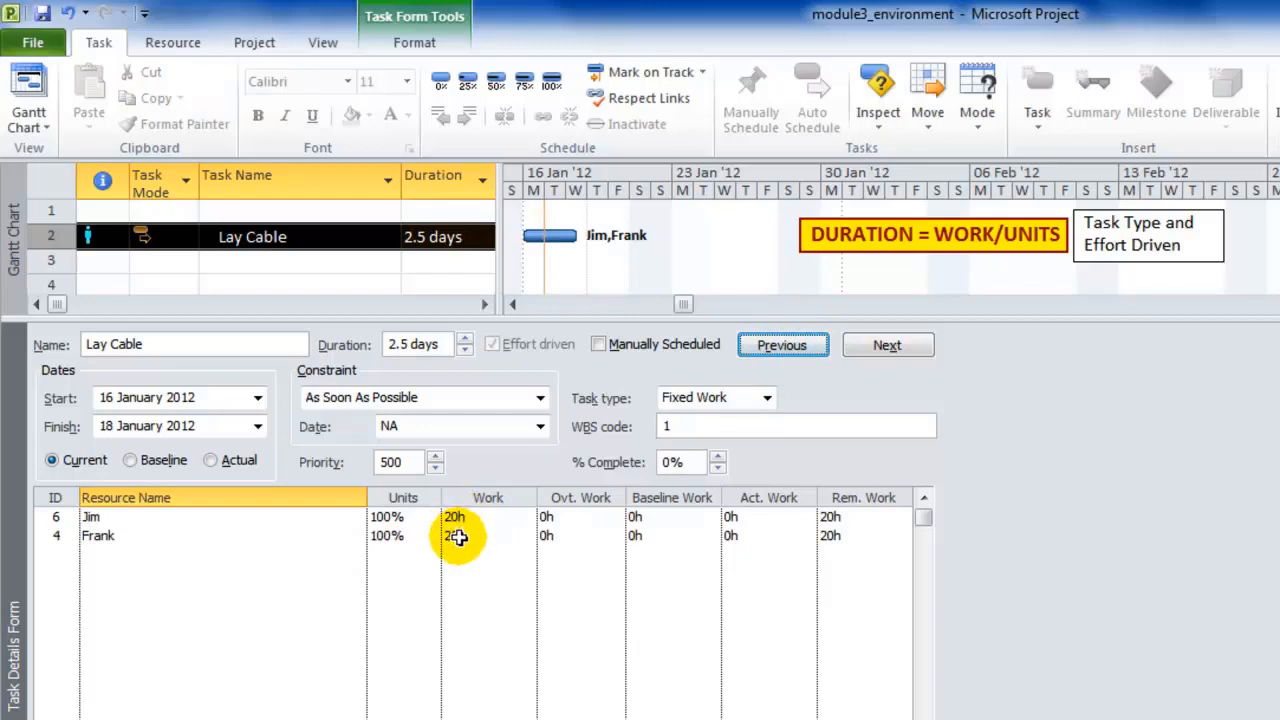
Add a third resource to the Fixed Work Lay Cable task from the resource list and apply the assignment
click(358, 539)
click(356, 557)
click(358, 557)
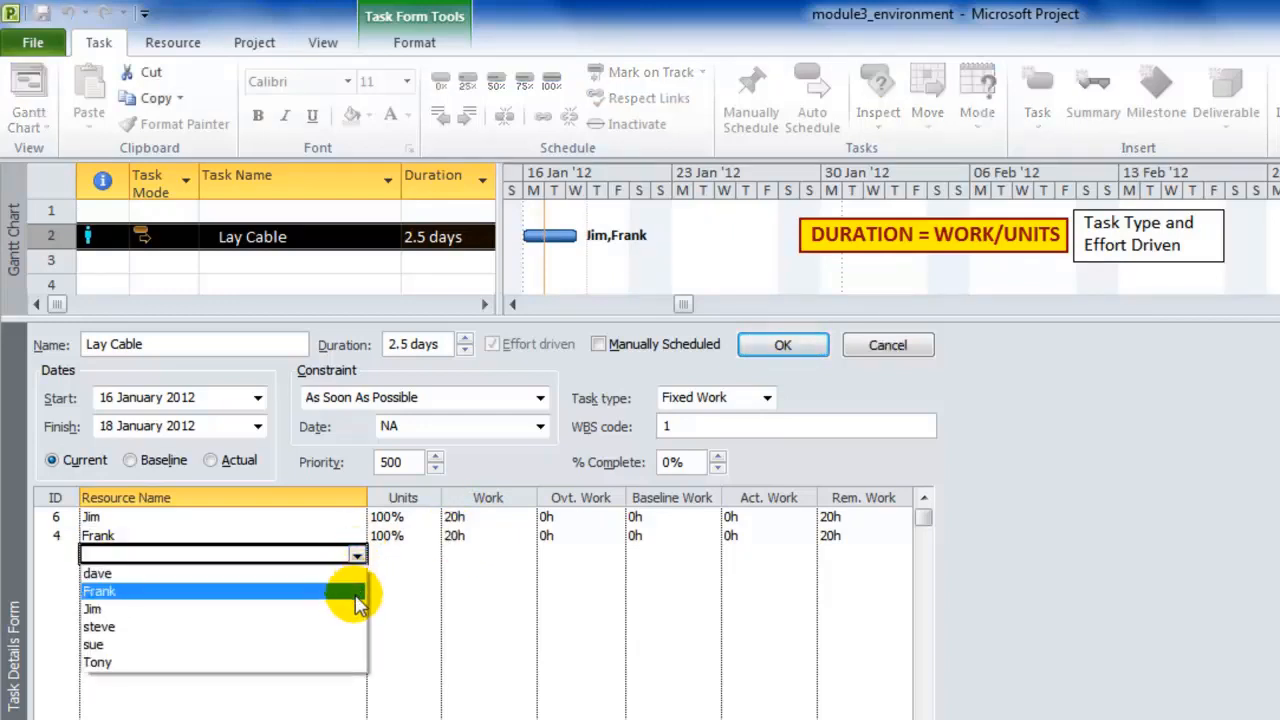
click(358, 612)
click(357, 555)
click(352, 626)
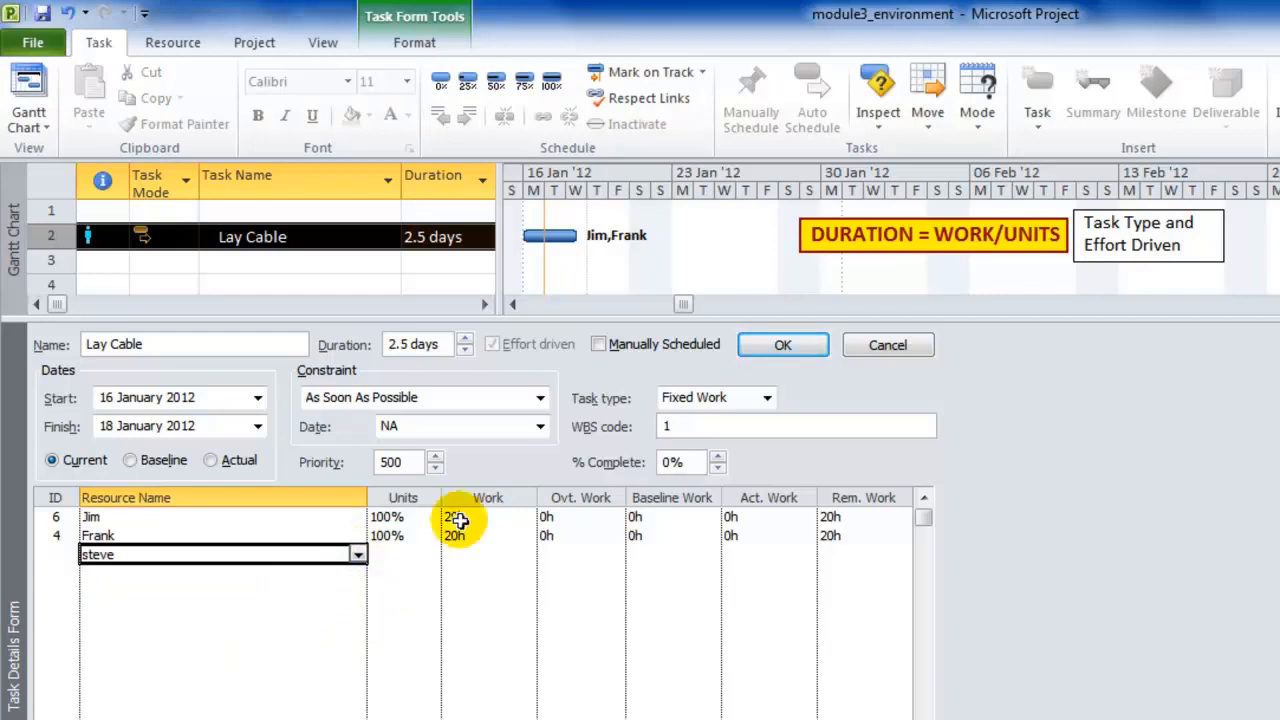
click(783, 345)
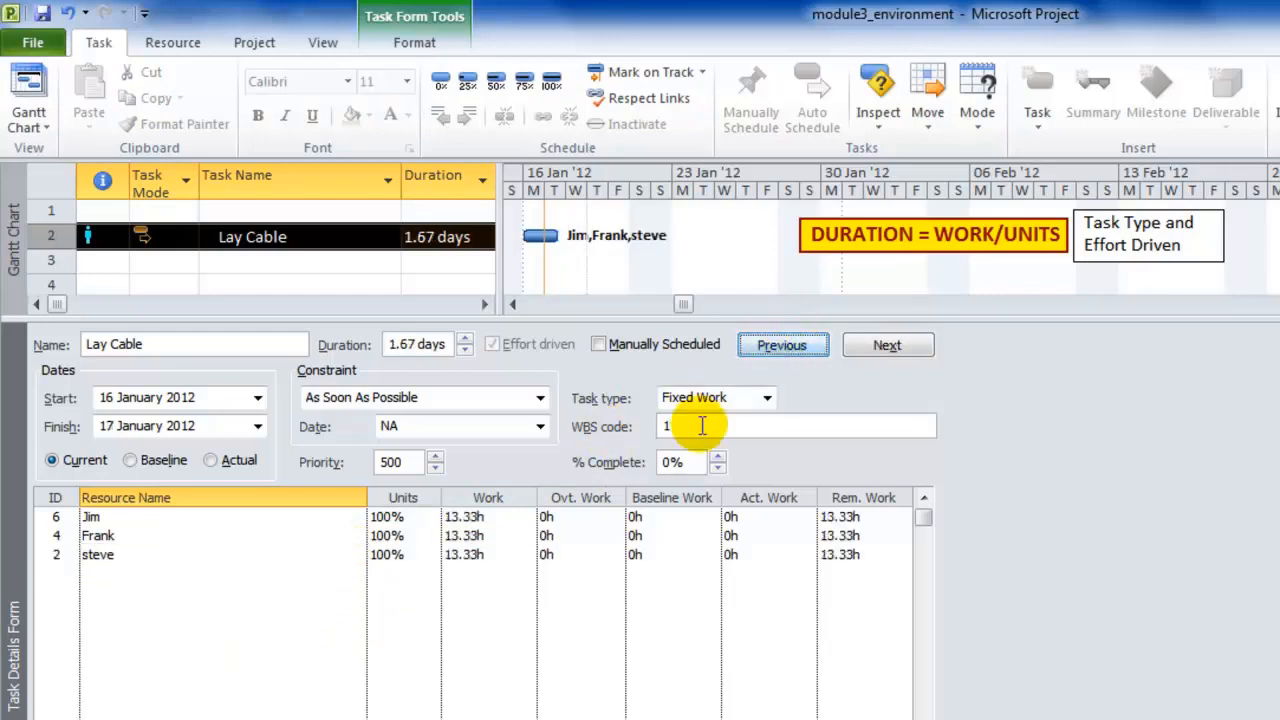
Examine how the work is shared among the three resources assigned to the Lay Cable task
click(468, 517)
click(466, 553)
click(460, 535)
click(462, 517)
click(464, 551)
click(463, 535)
click(463, 517)
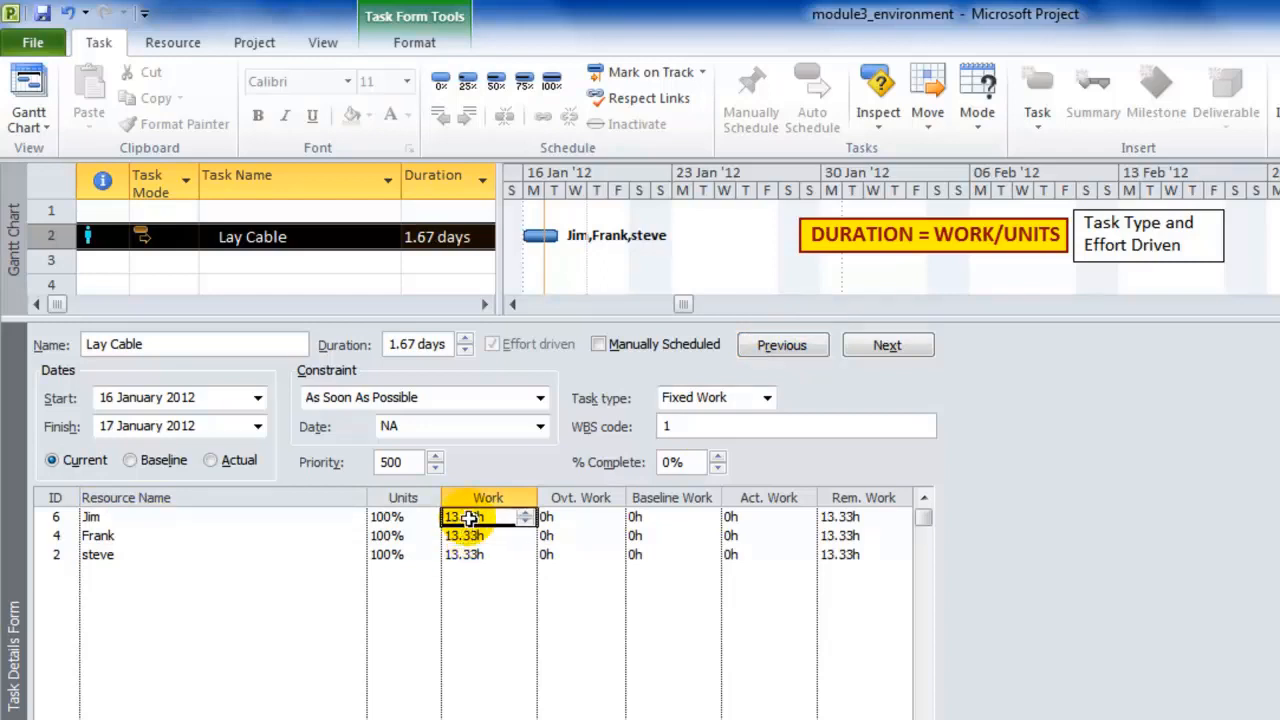
Select the Lay Cable task and enlarge the Gantt chart pane to show all the sample task groups down to manual2
click(366, 237)
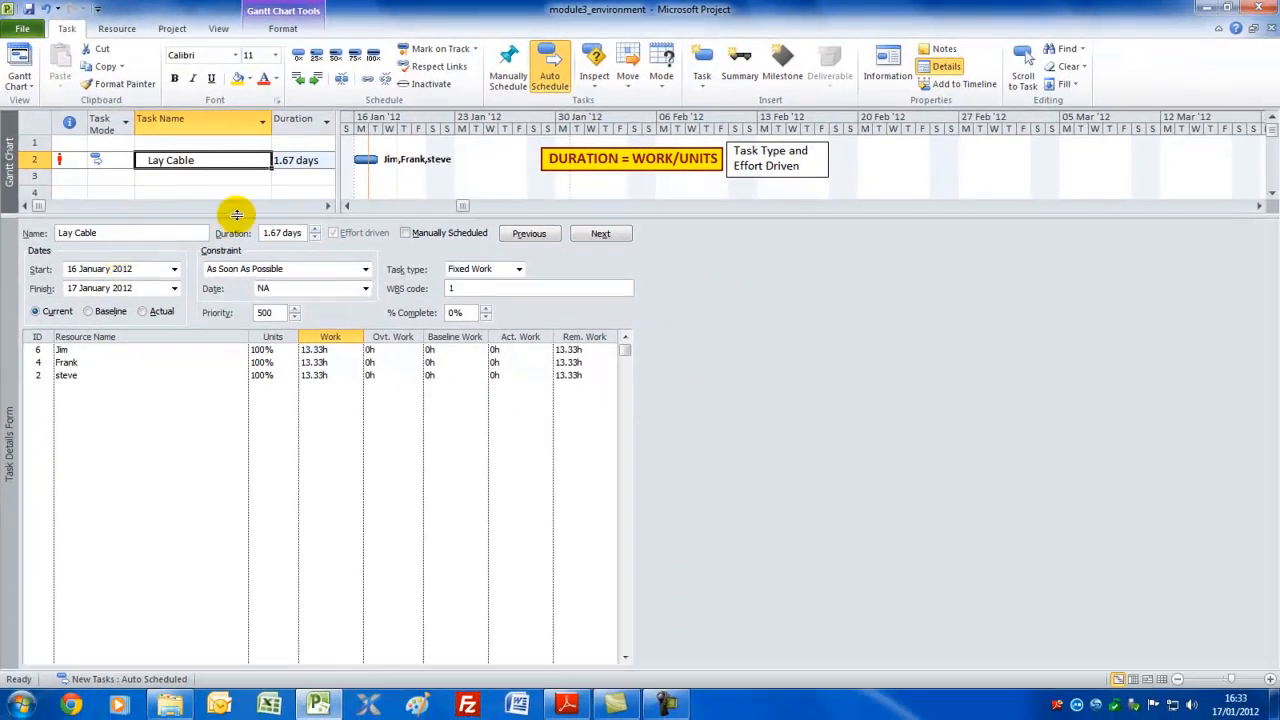
drag(342, 299, 344, 560)
drag(248, 402, 246, 432)
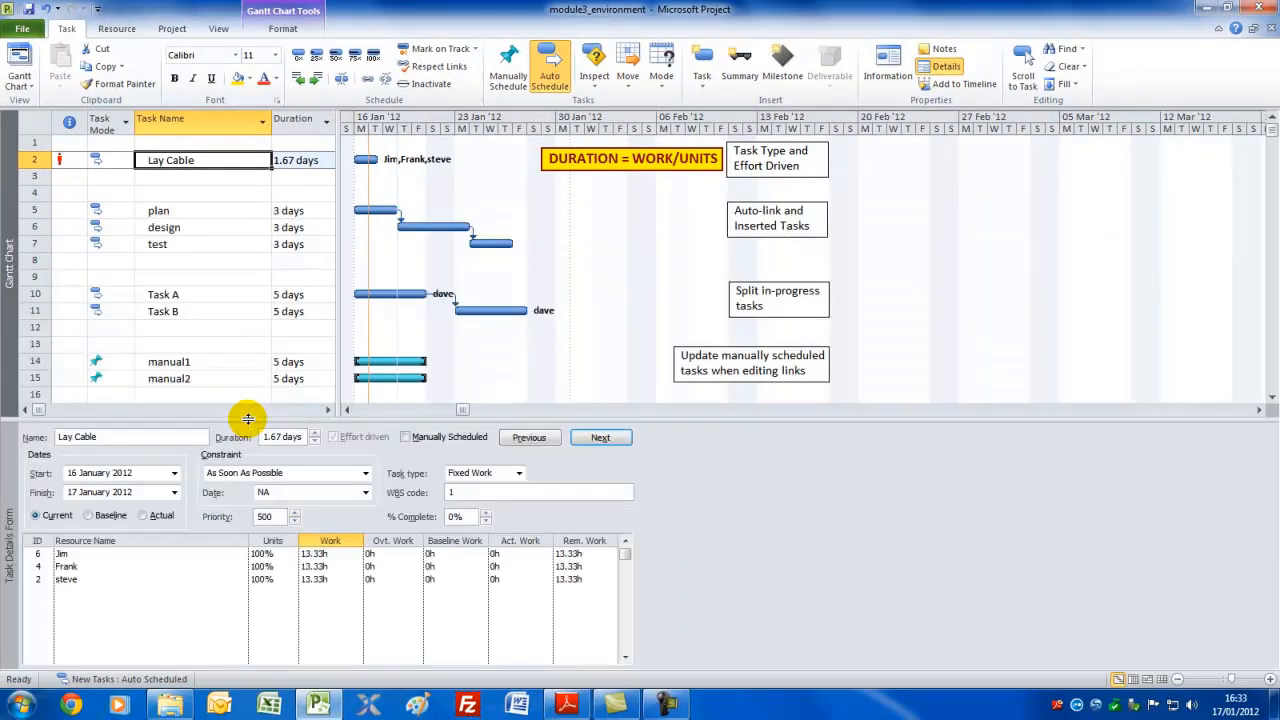
Turn off autolinking of inserted or moved tasks in the project's schedule options and save the options
click(22, 28)
click(45, 329)
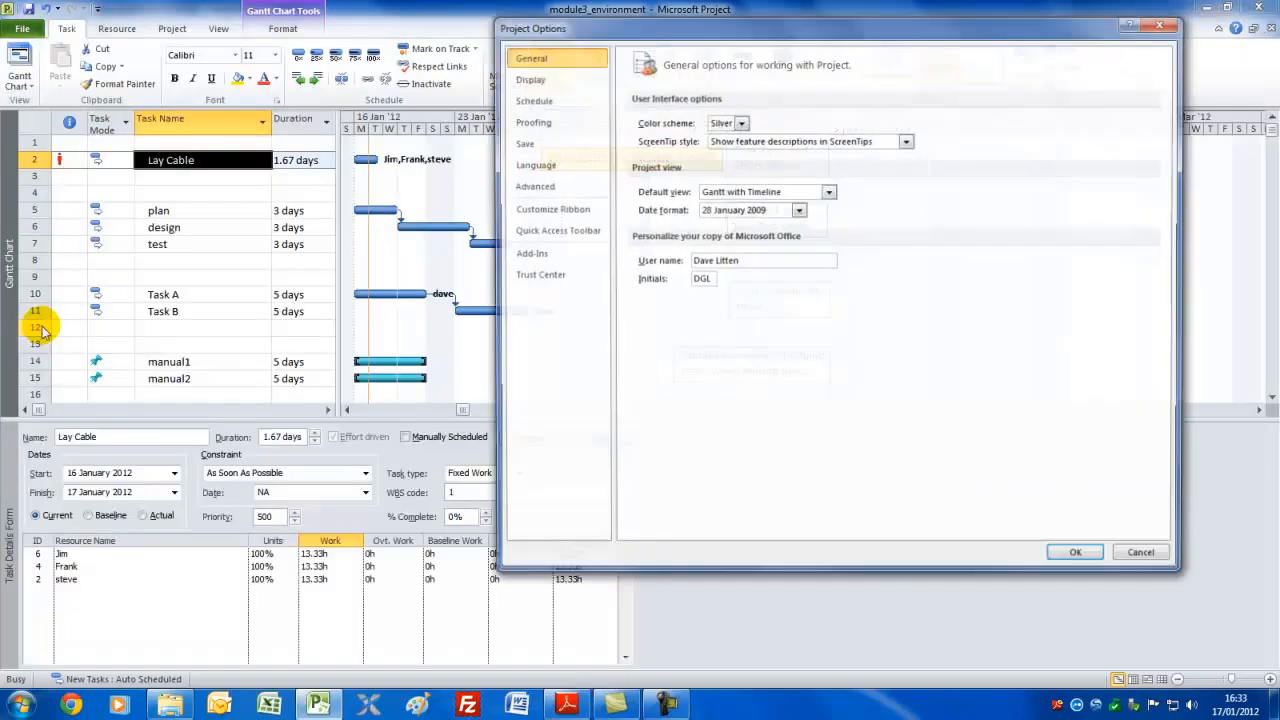
click(528, 99)
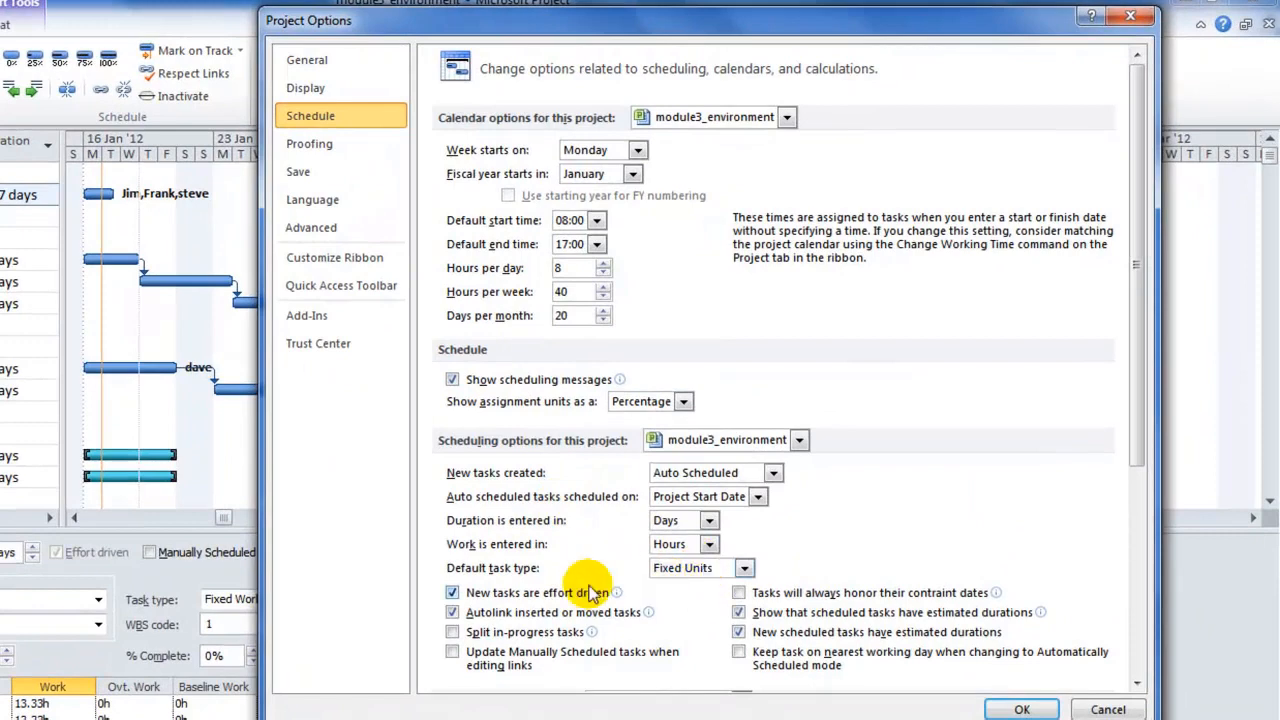
mouse_move(597, 600)
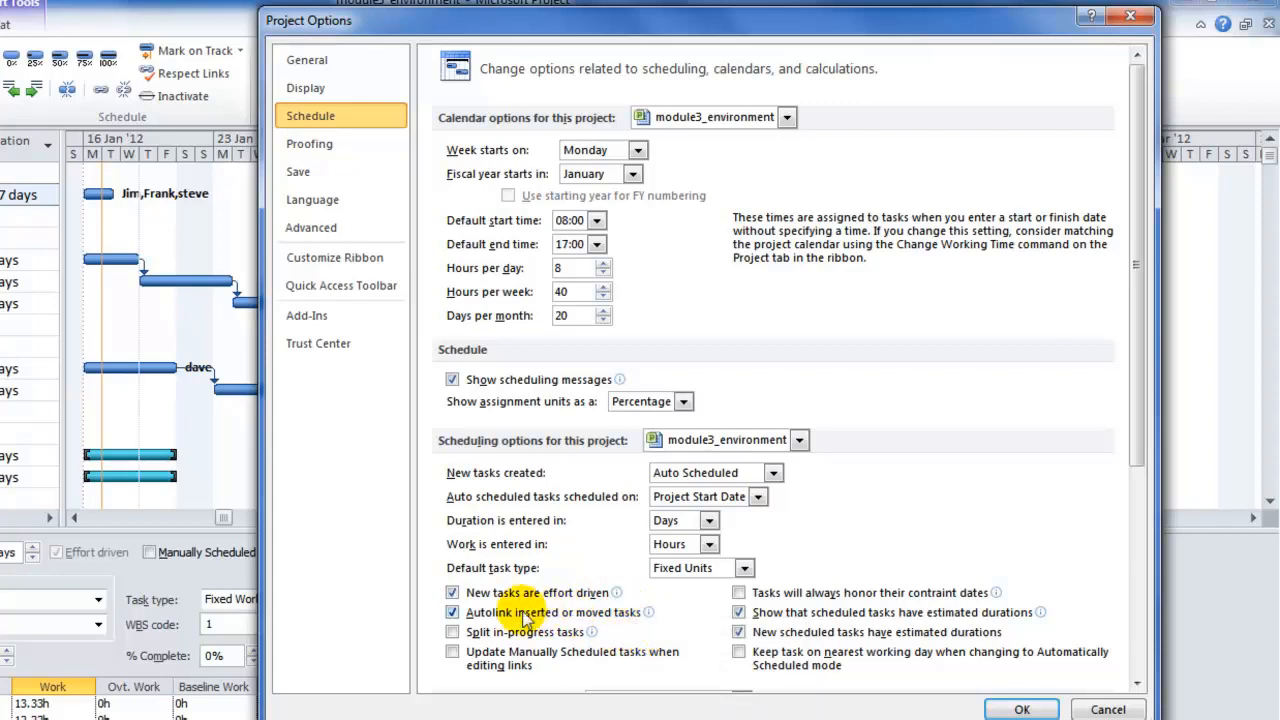
mouse_move(458, 617)
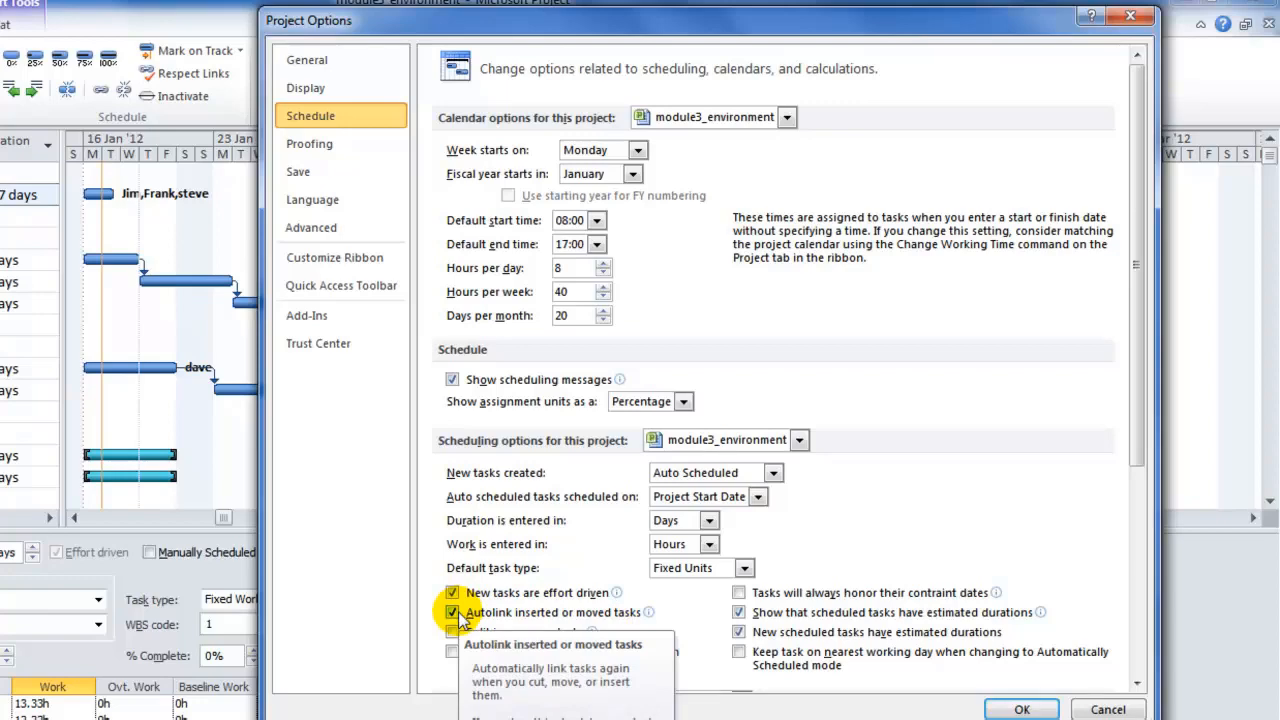
click(455, 616)
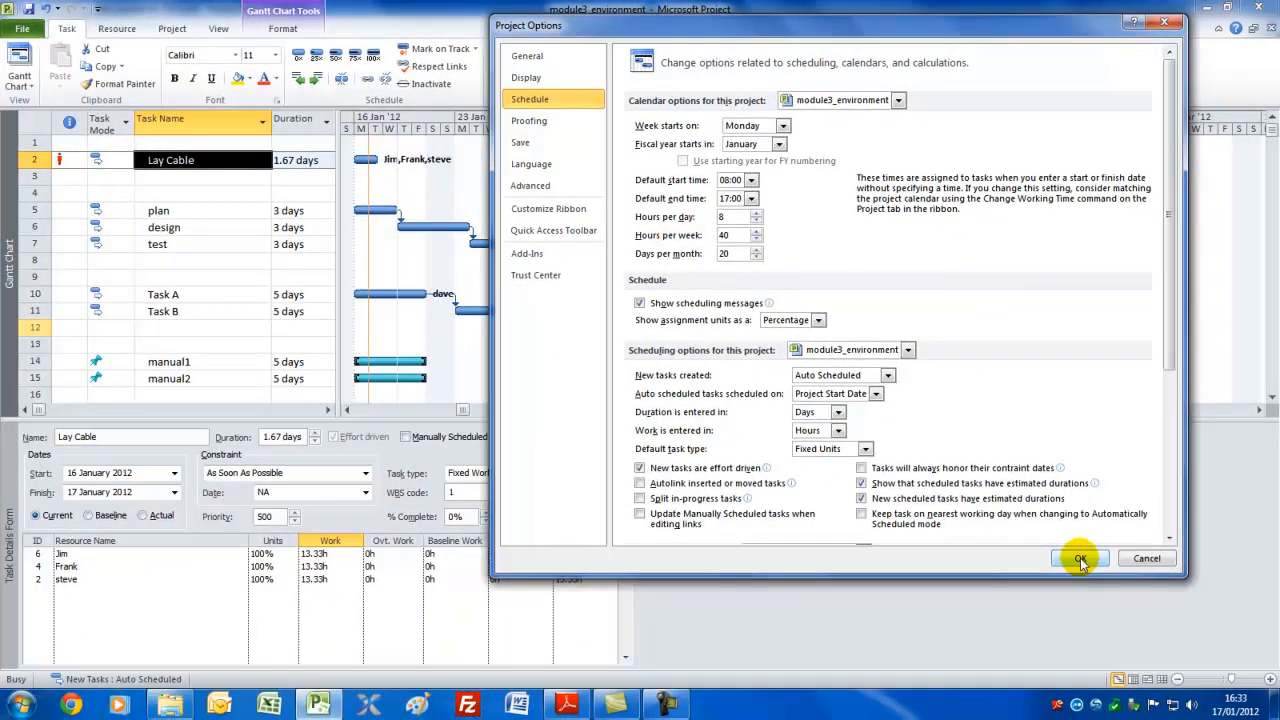
click(1080, 560)
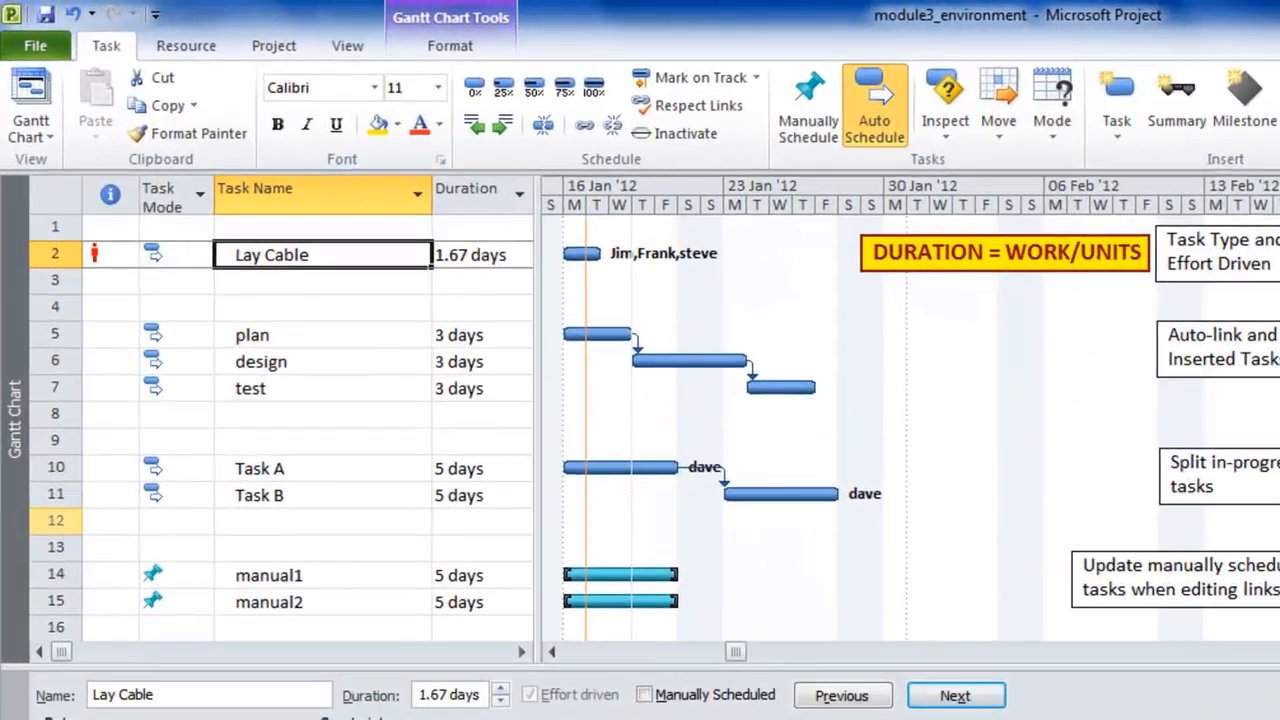
Examine the linked plan, design and test tasks in the task table and Gantt chart
click(317, 334)
drag(317, 334, 320, 388)
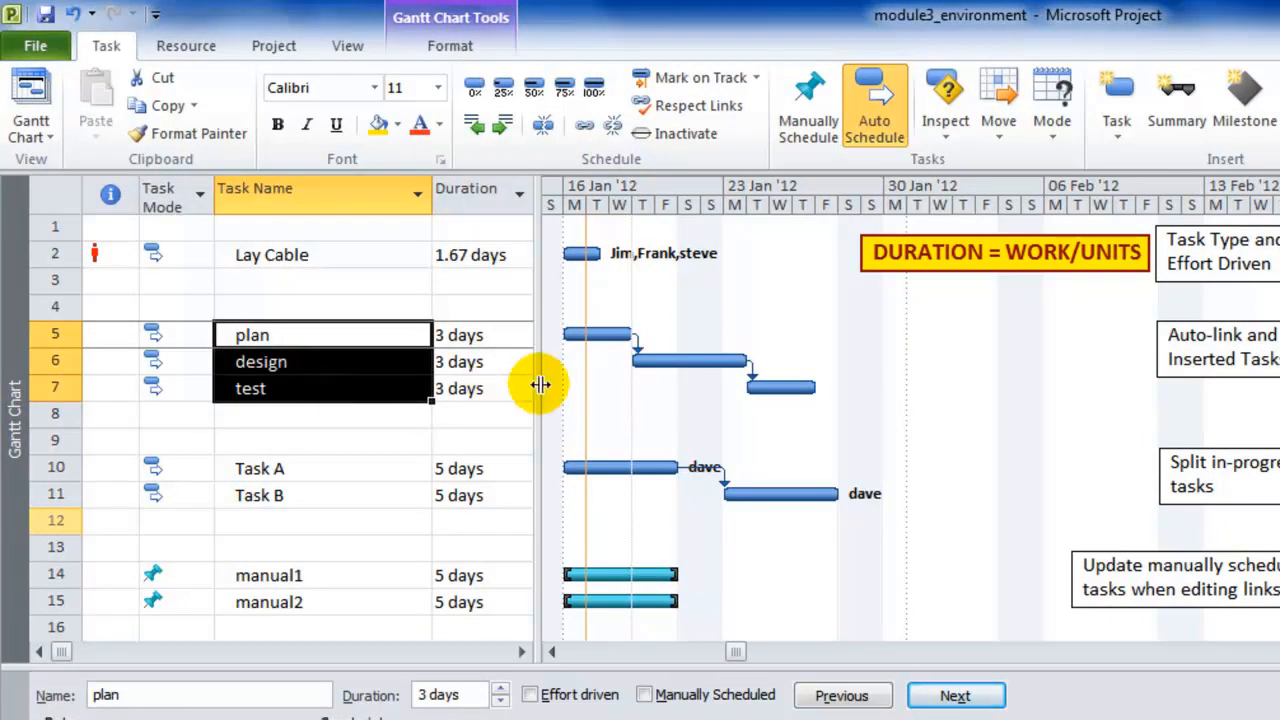
click(337, 361)
click(337, 388)
click(339, 359)
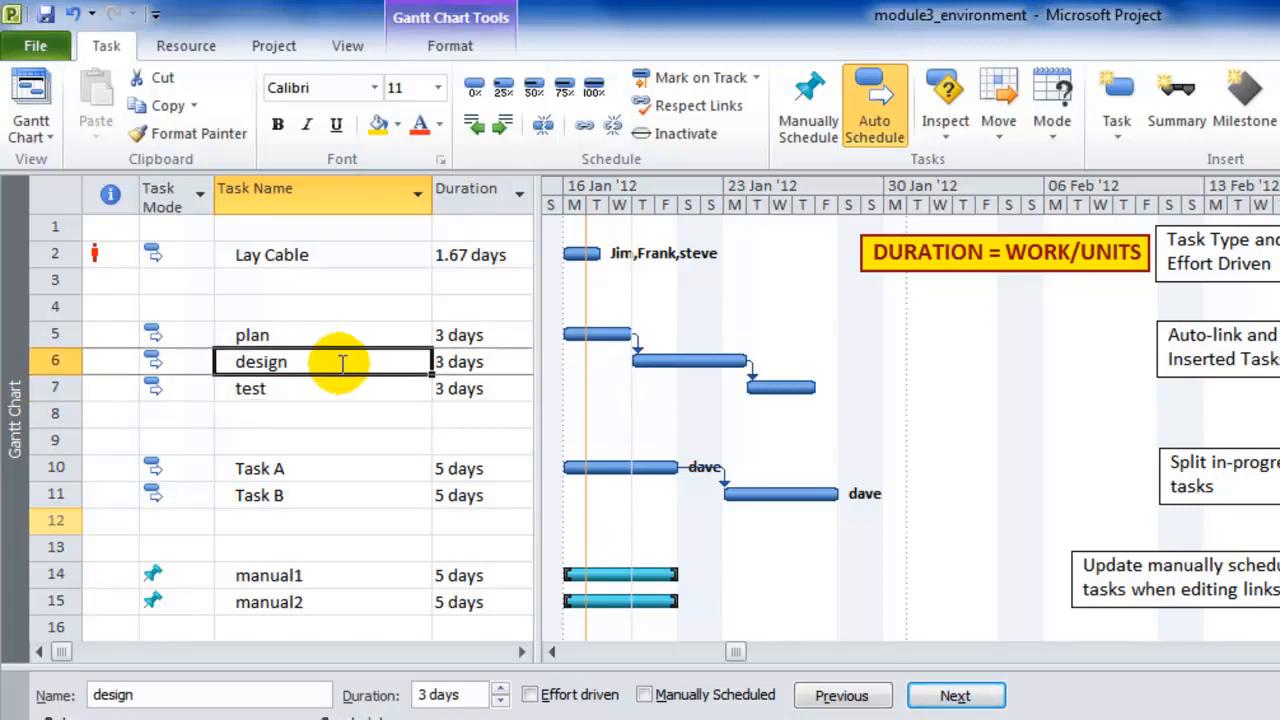
click(343, 390)
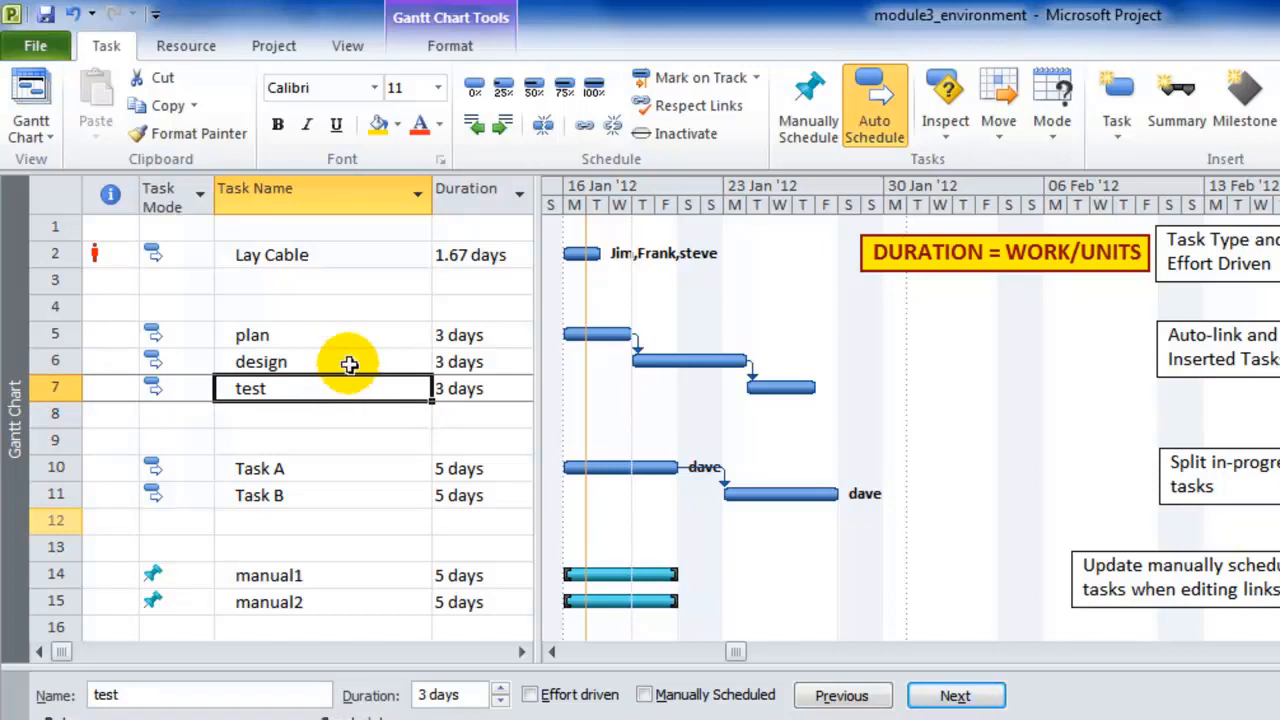
click(350, 364)
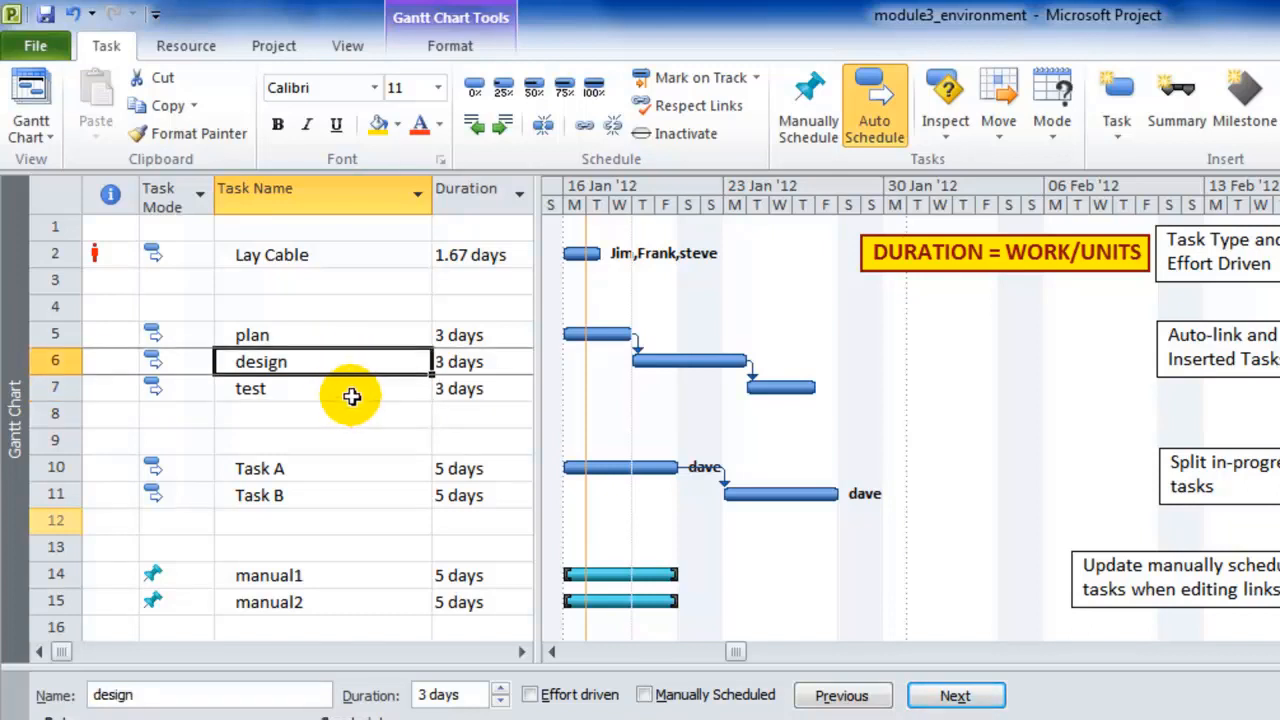
Try inserting a new task between the design and test tasks with autolinking off, and undo the insertion
click(352, 392)
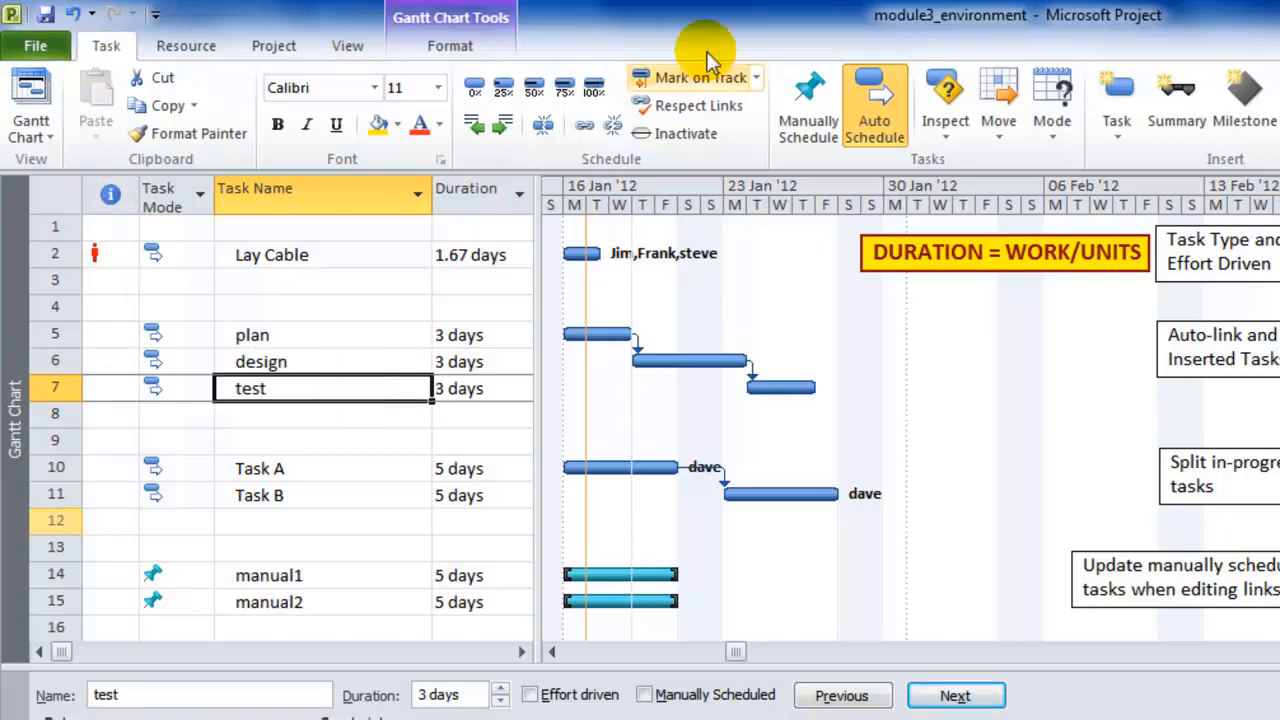
click(1119, 143)
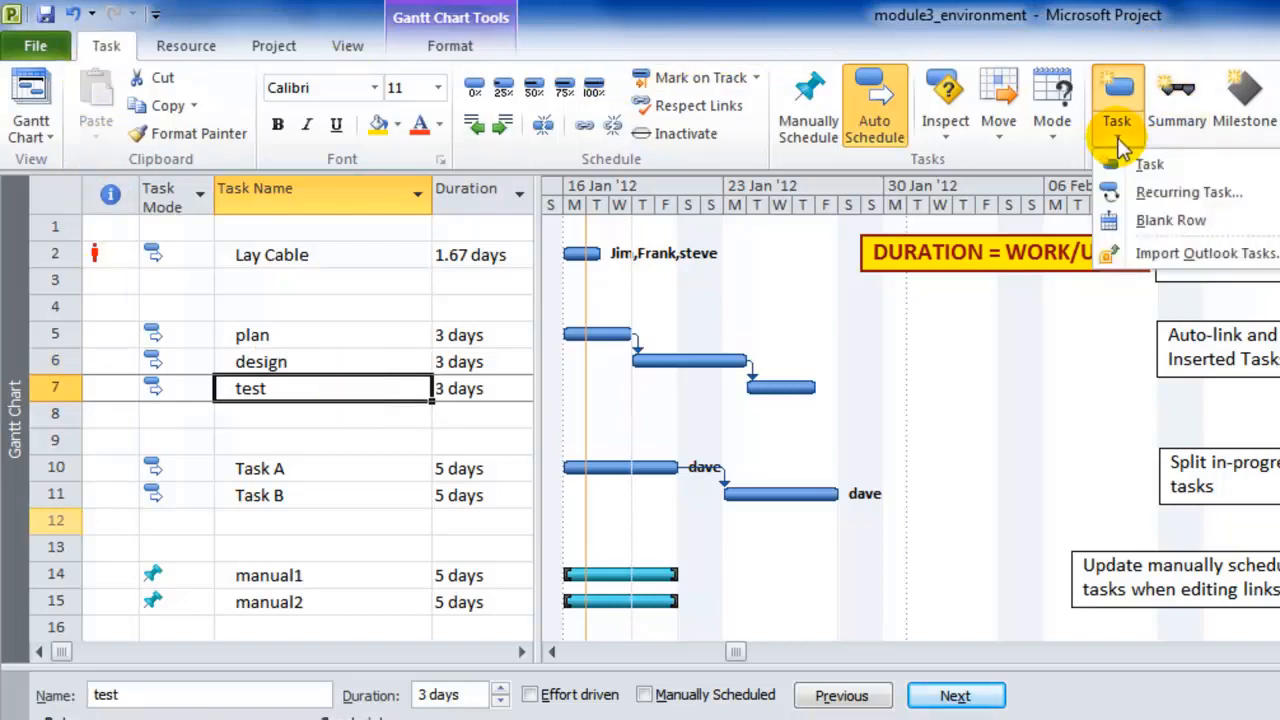
click(1146, 164)
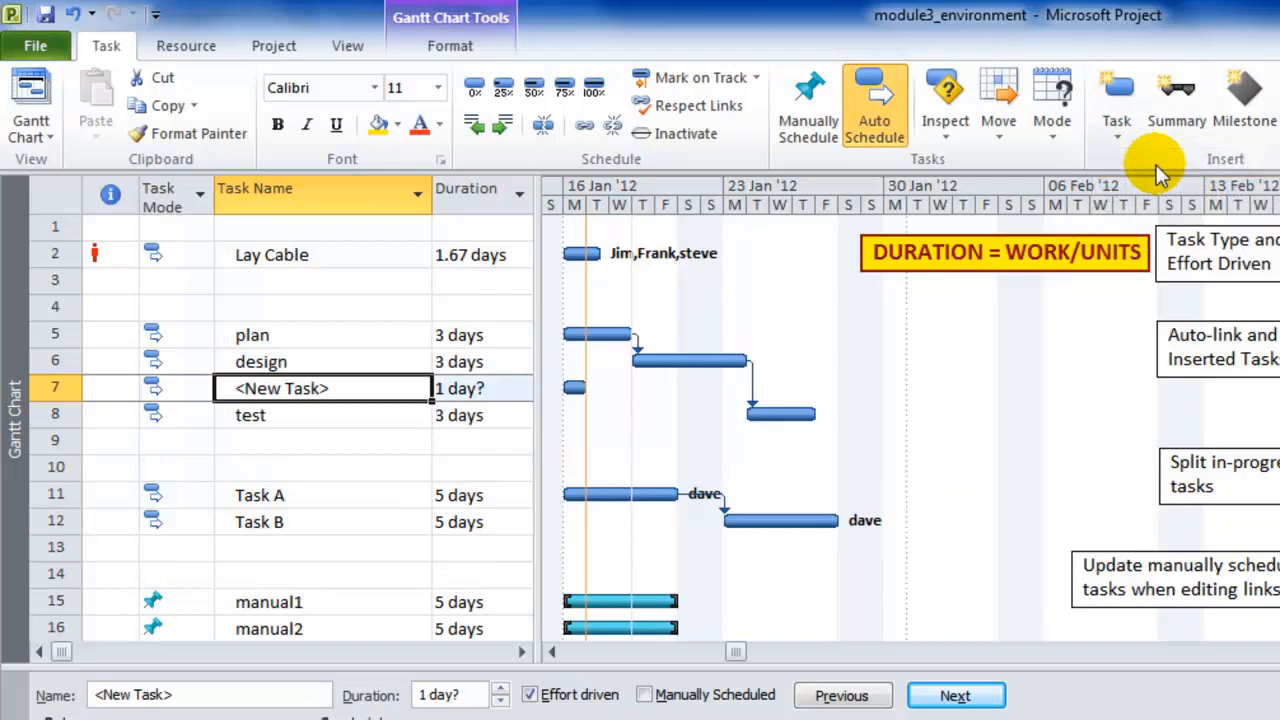
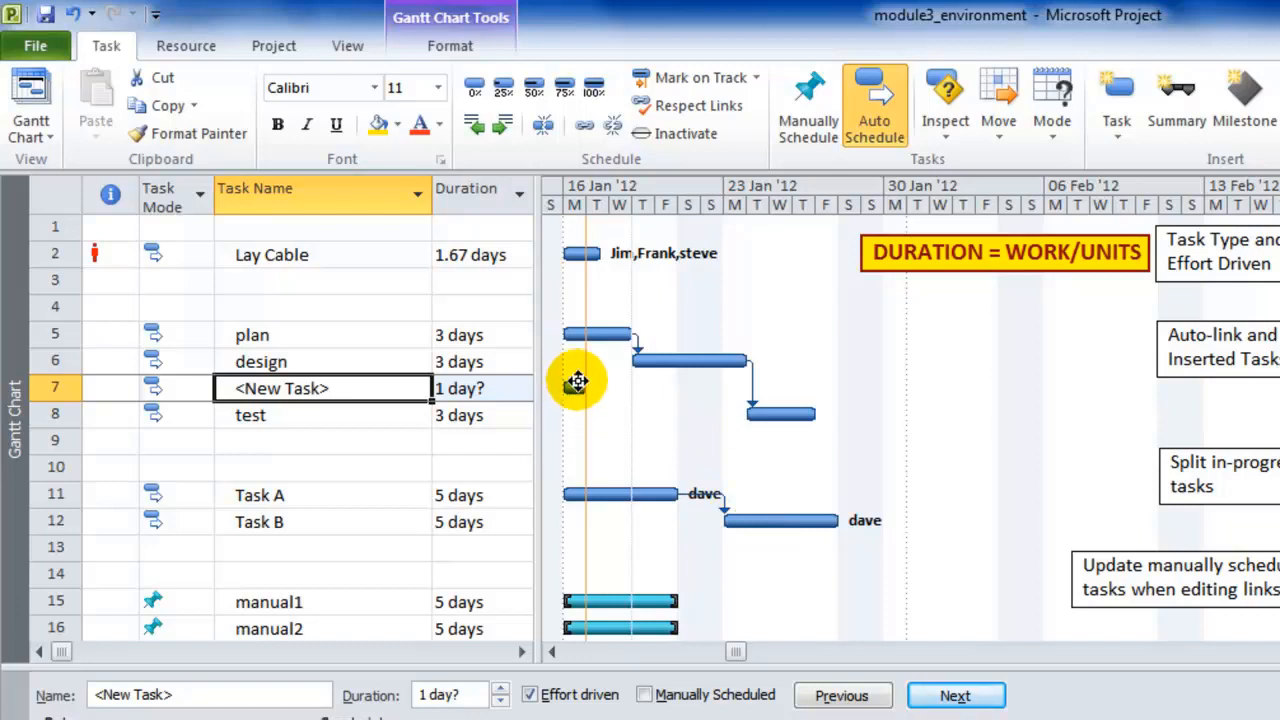
mouse_move(575, 393)
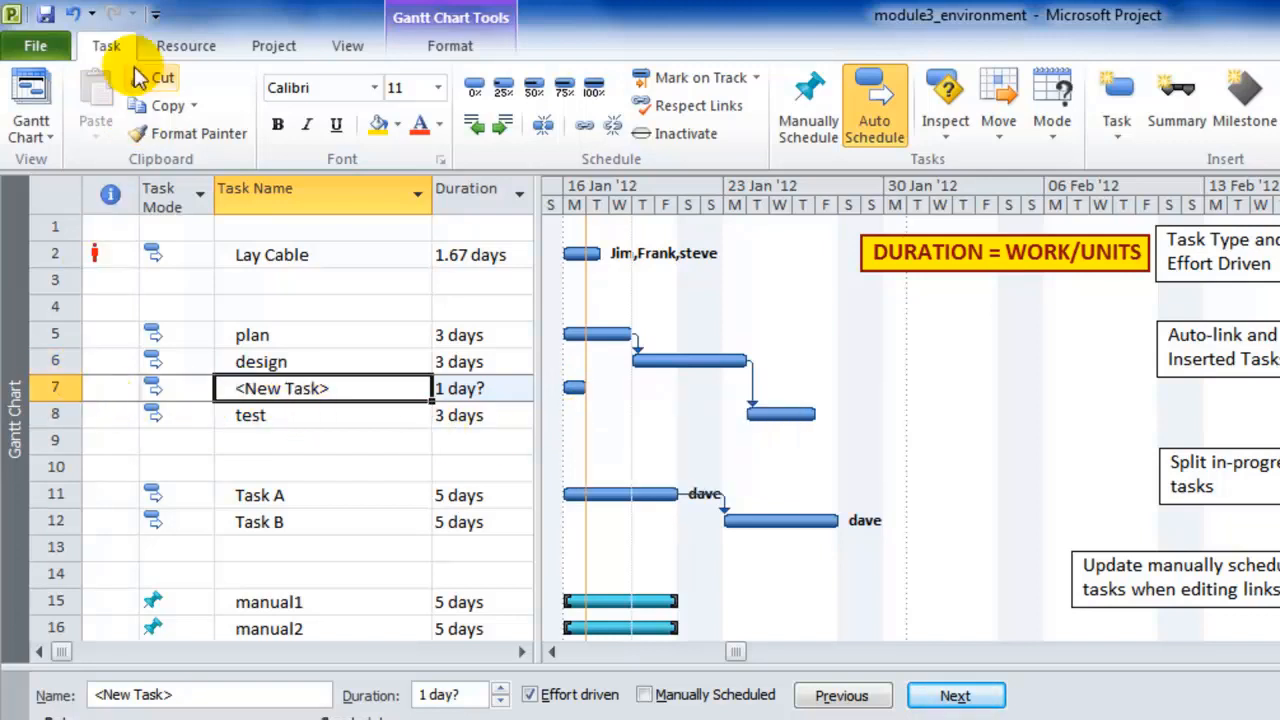
click(74, 14)
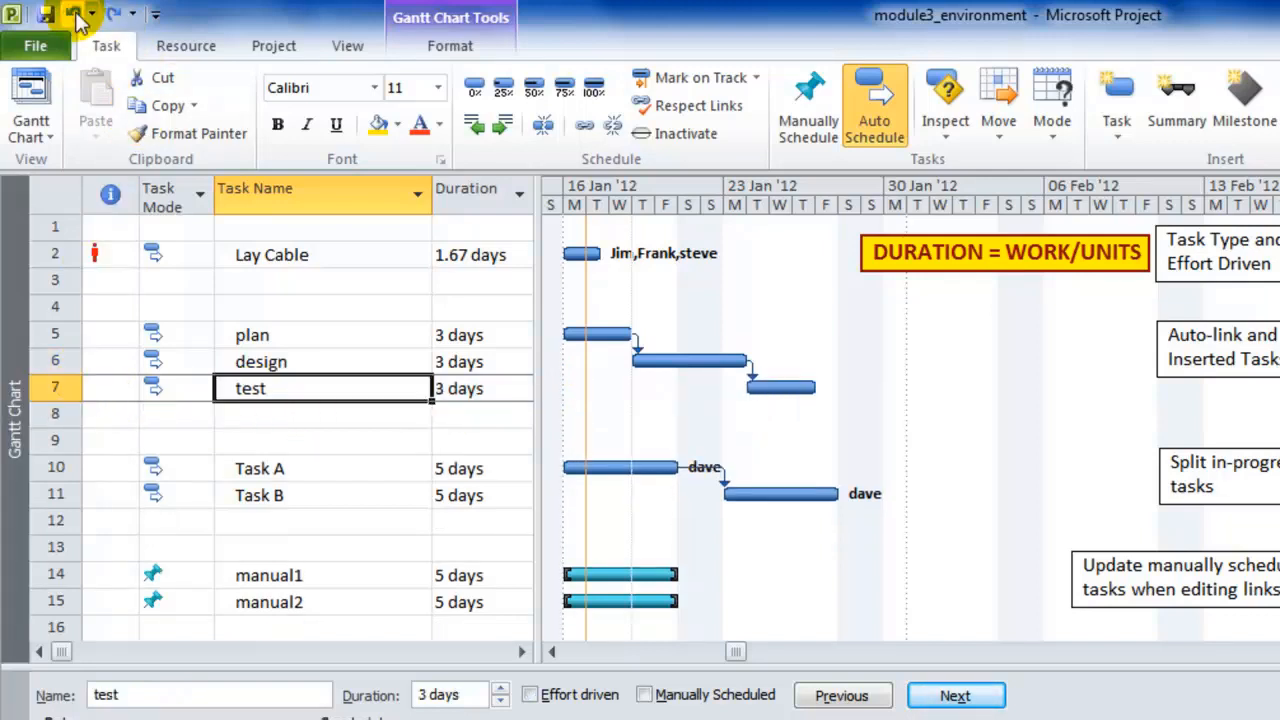
Turn on autolinking of inserted or moved tasks in the project's schedule options and save the options
click(36, 44)
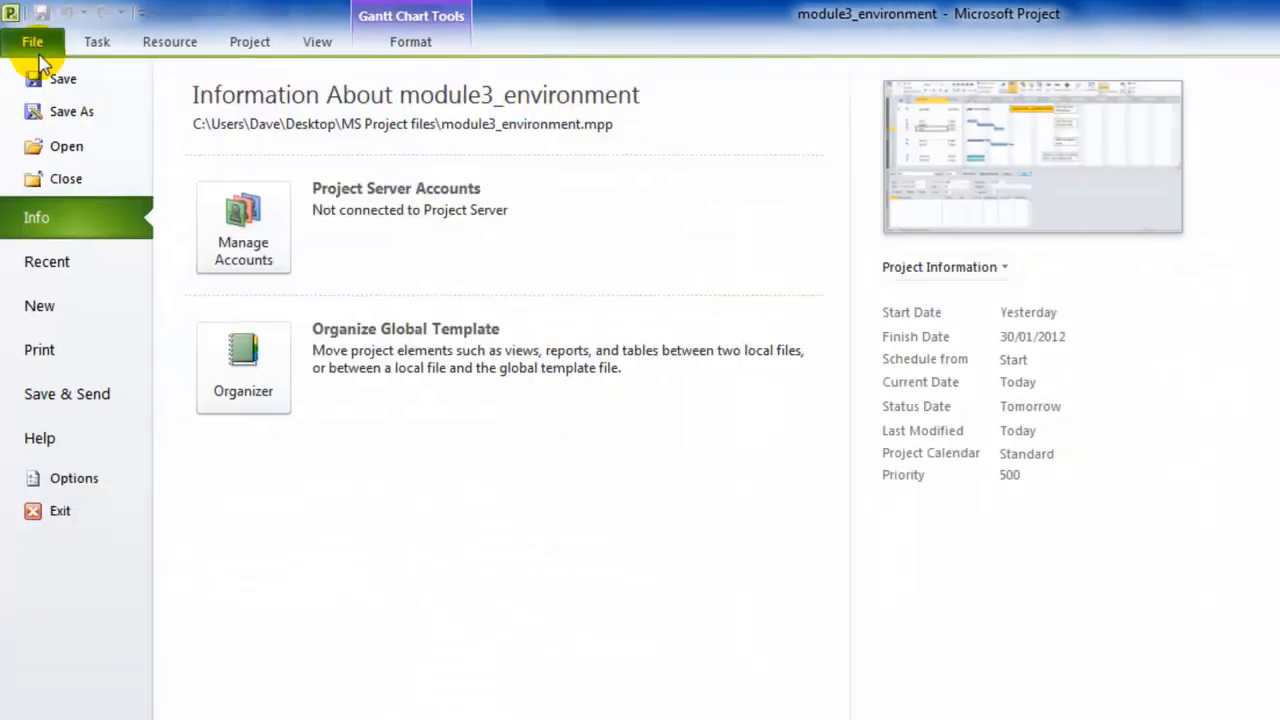
click(70, 492)
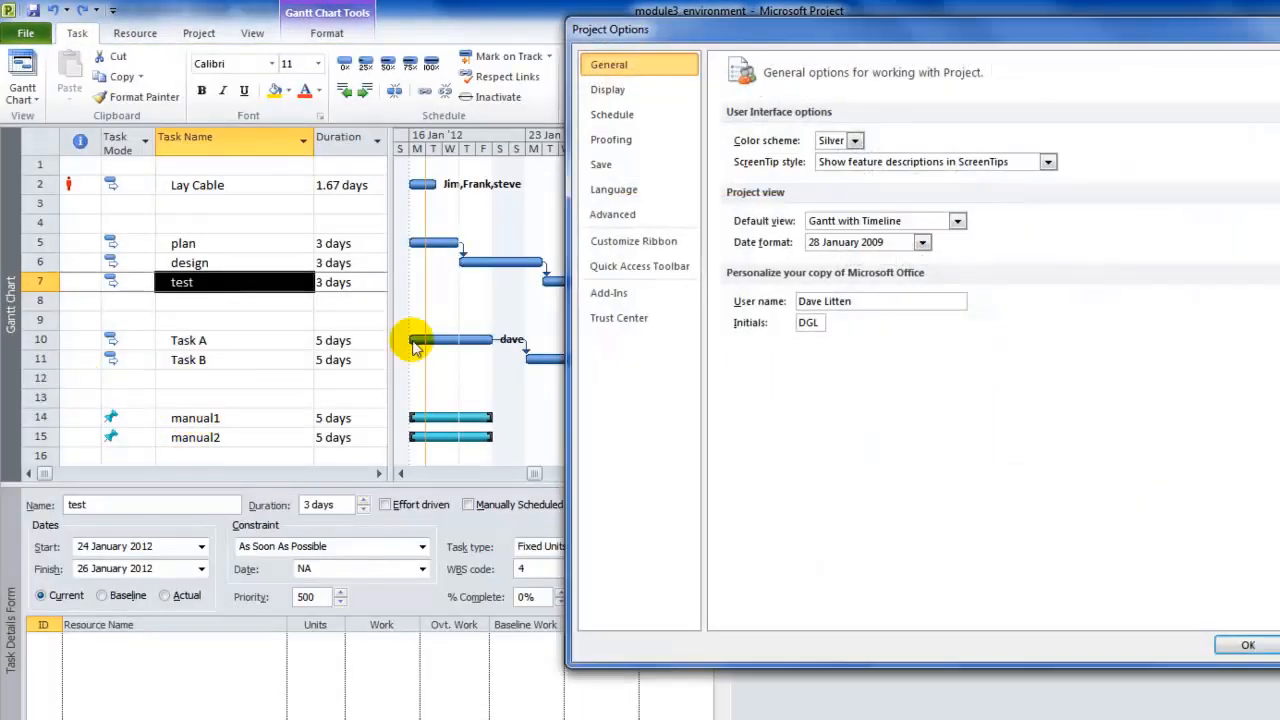
click(612, 114)
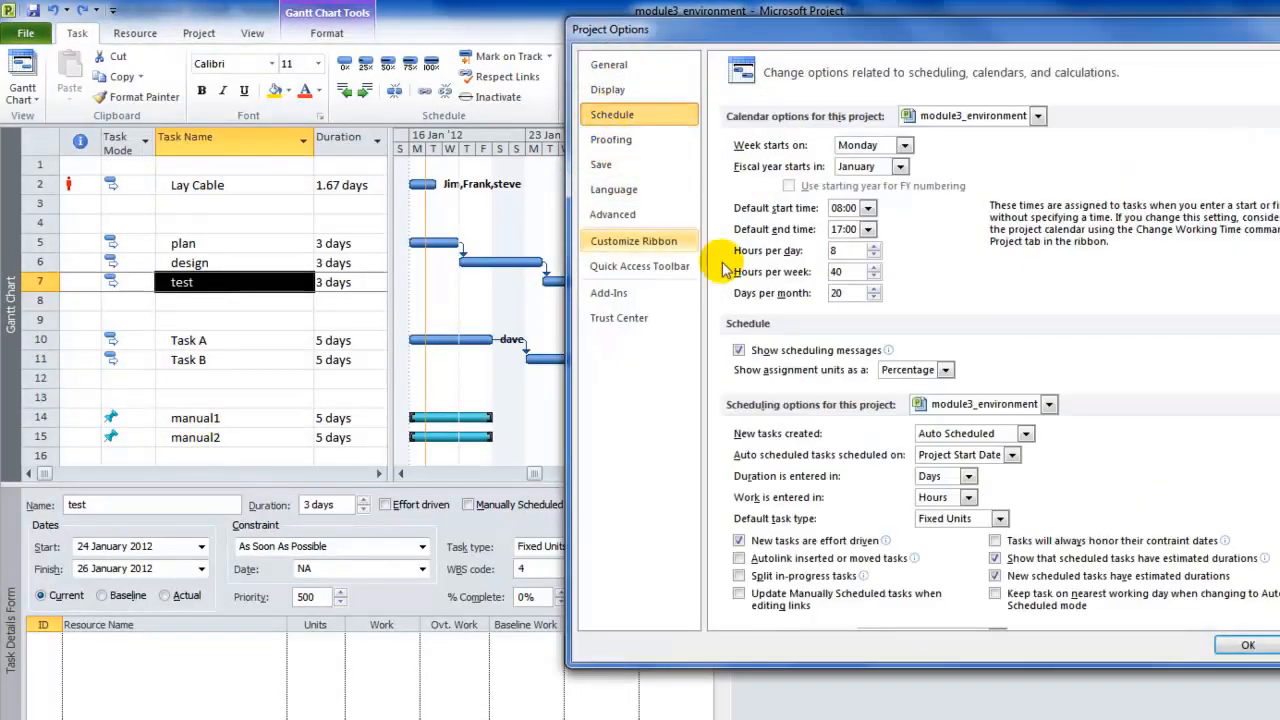
click(739, 558)
click(1252, 646)
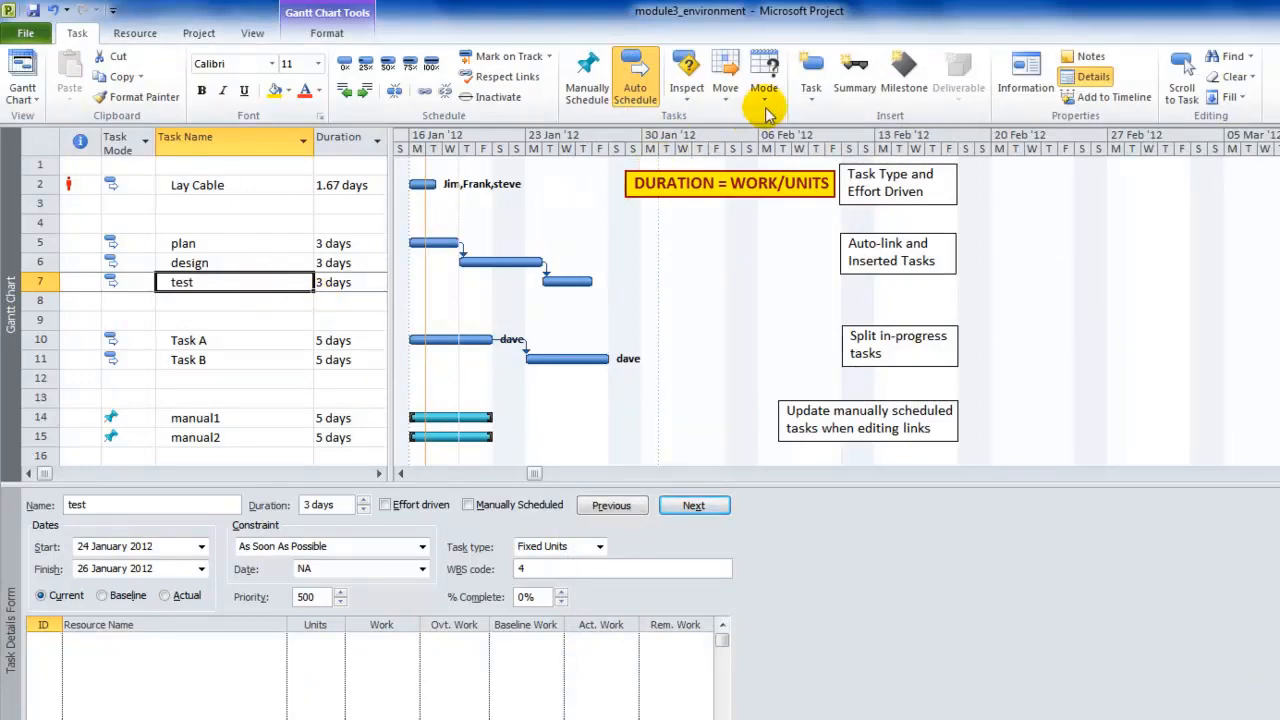
Try inserting a new task between the design and test tasks with autolinking on, and undo the insertion
click(813, 100)
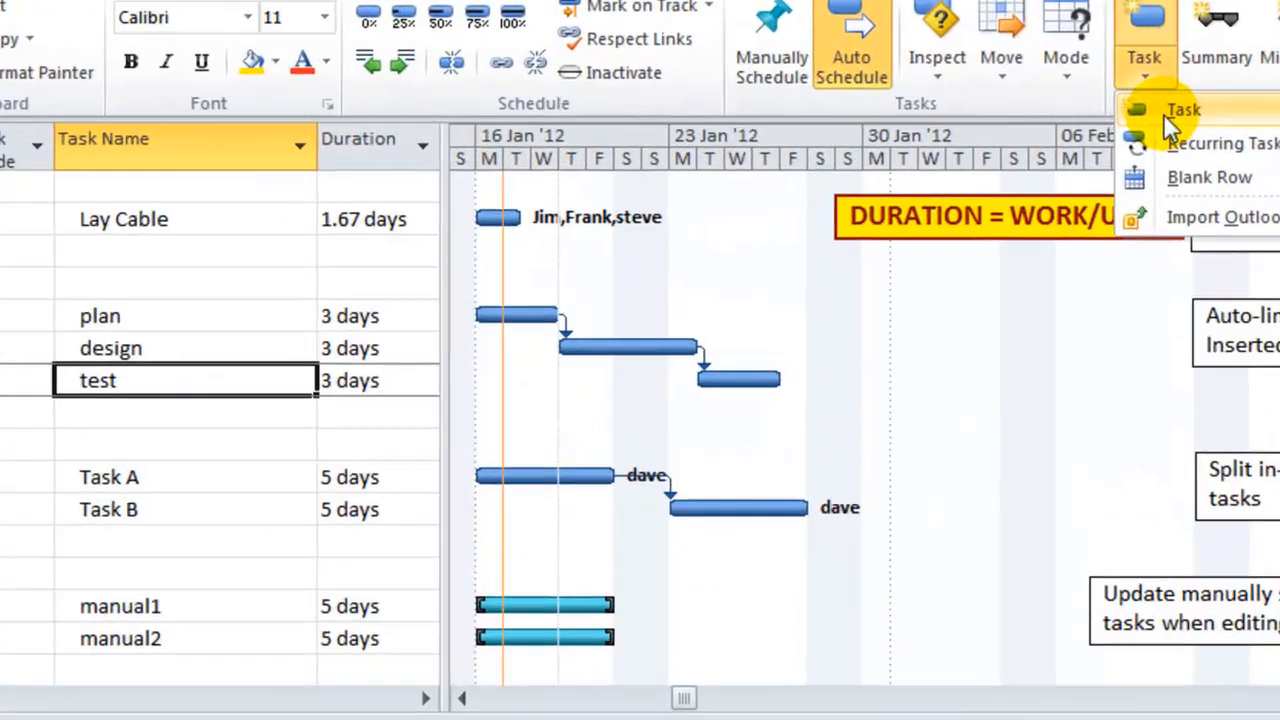
click(832, 114)
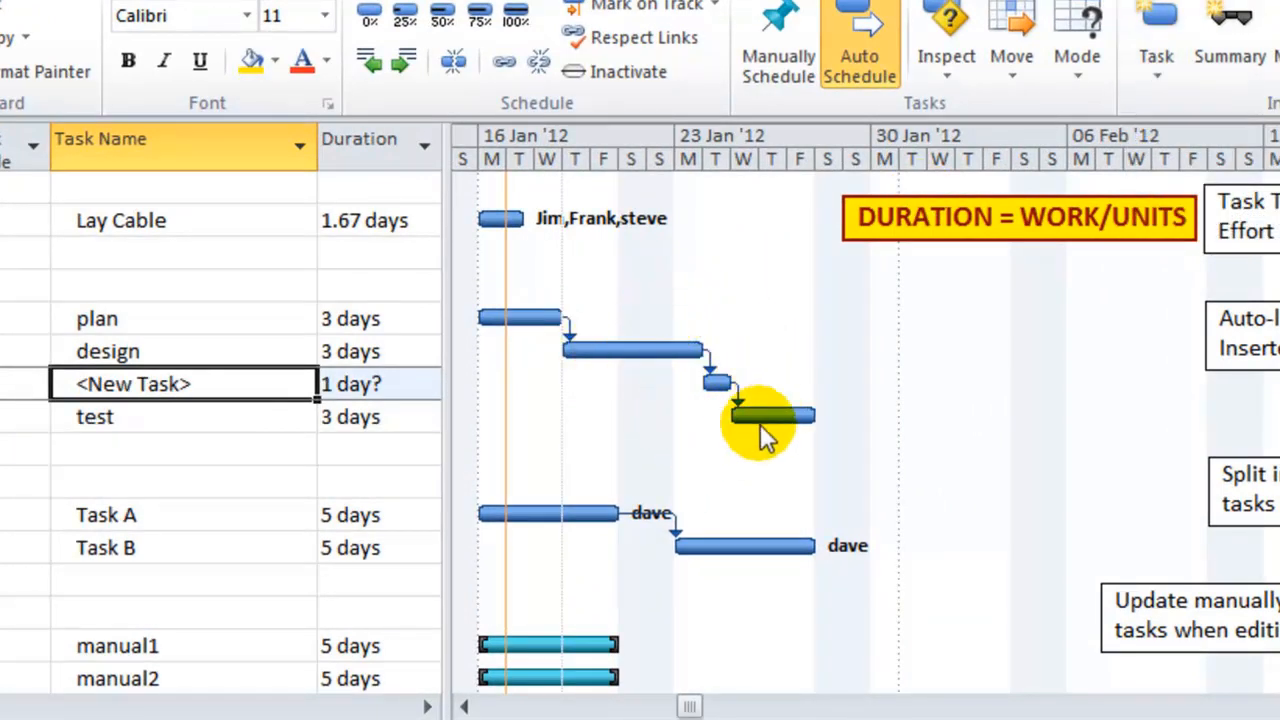
mouse_move(767, 406)
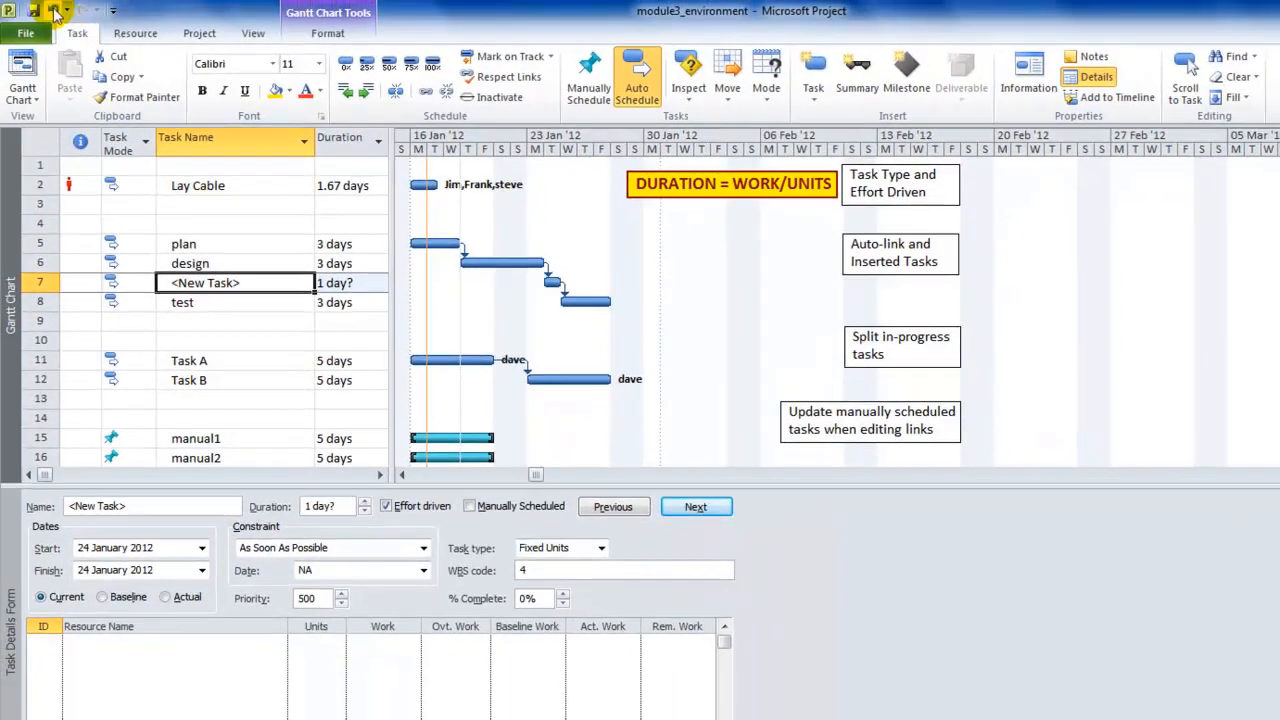
click(52, 11)
click(53, 12)
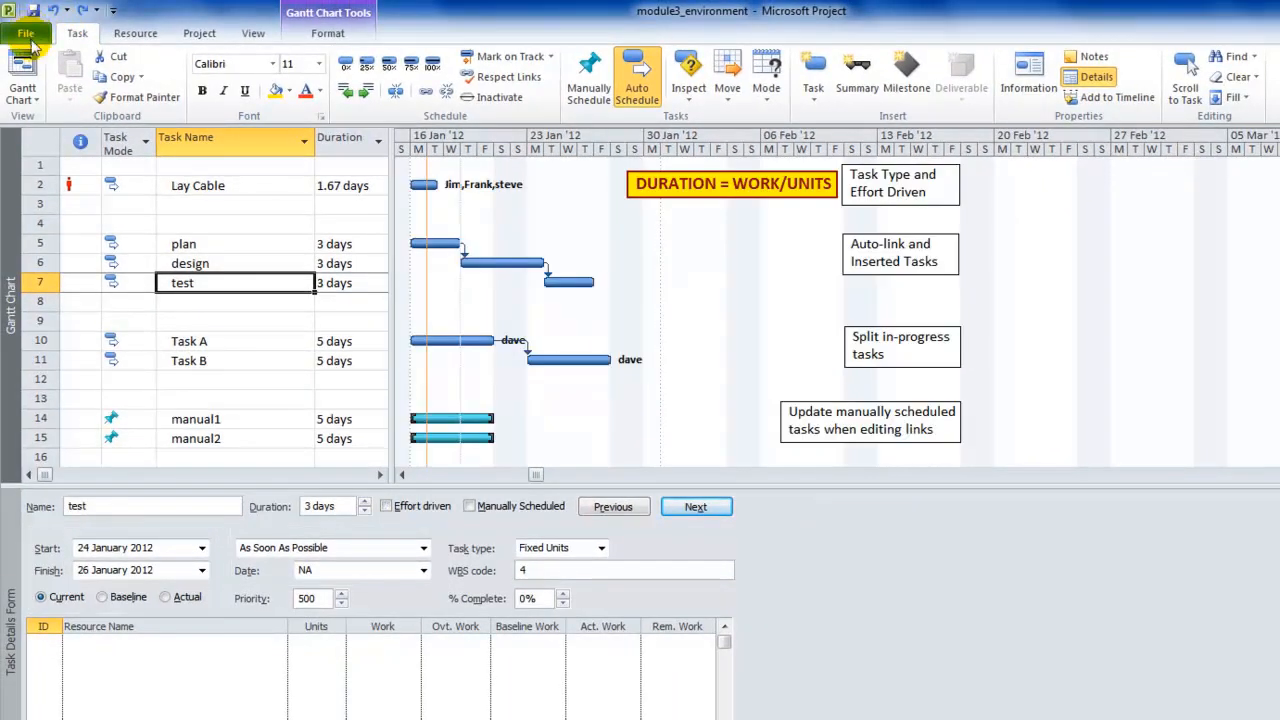
Turn autolinking of inserted or moved tasks back off in the project's schedule options and save the options
click(25, 33)
click(58, 383)
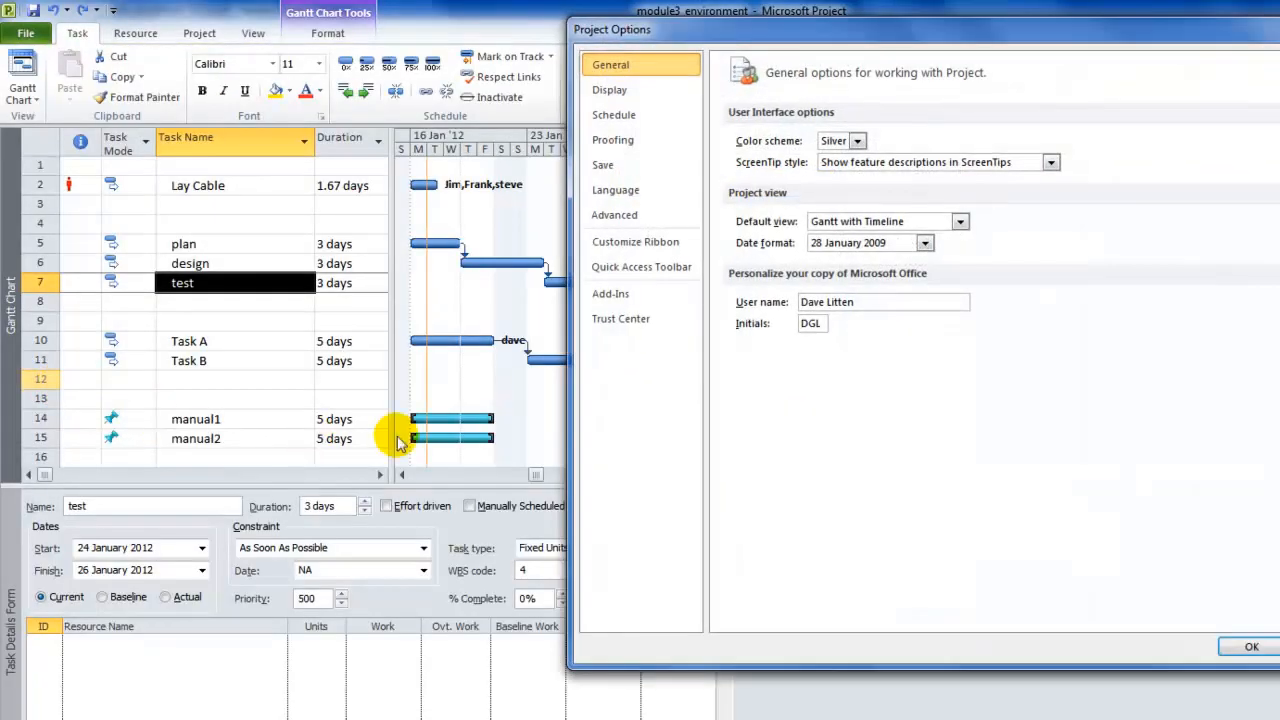
click(611, 120)
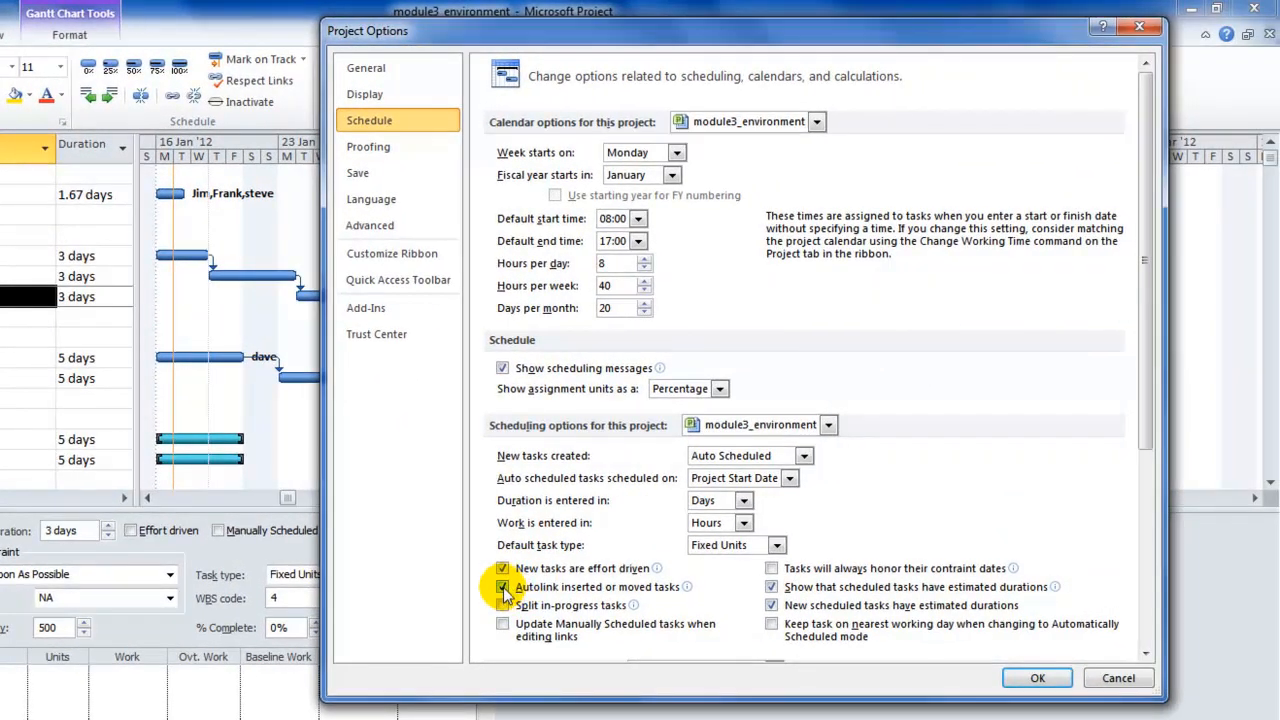
click(503, 588)
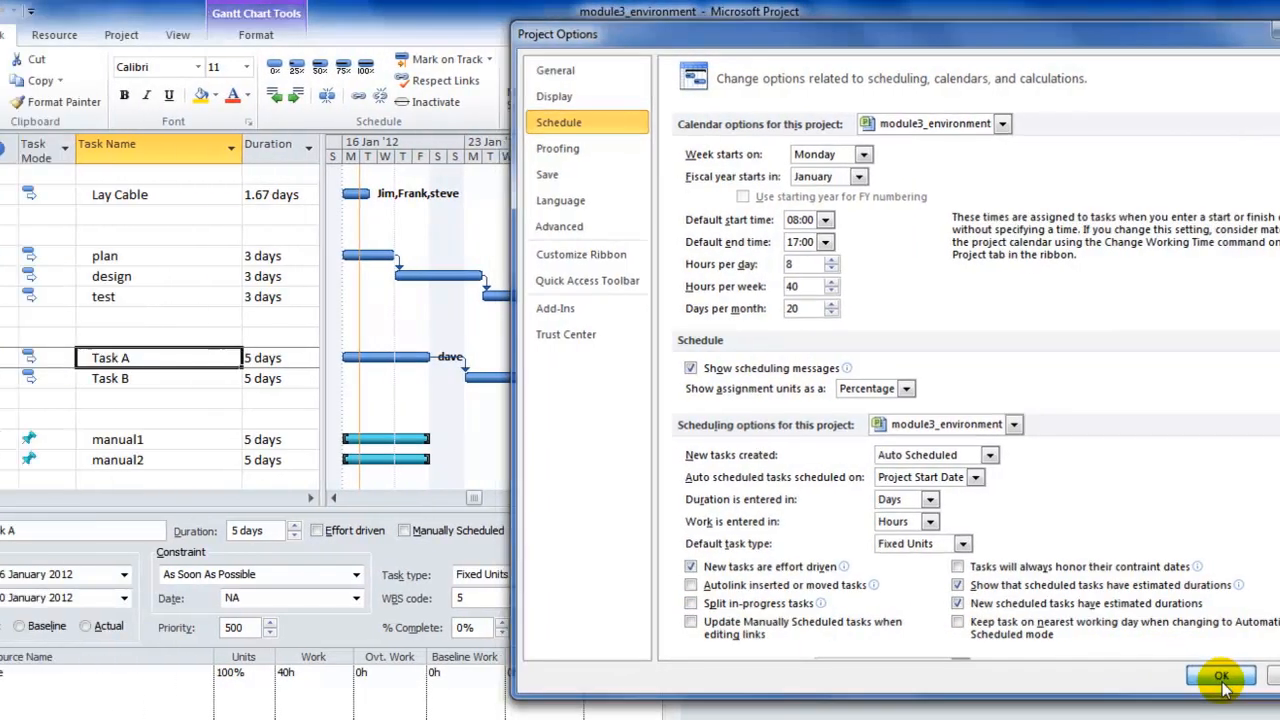
click(1046, 679)
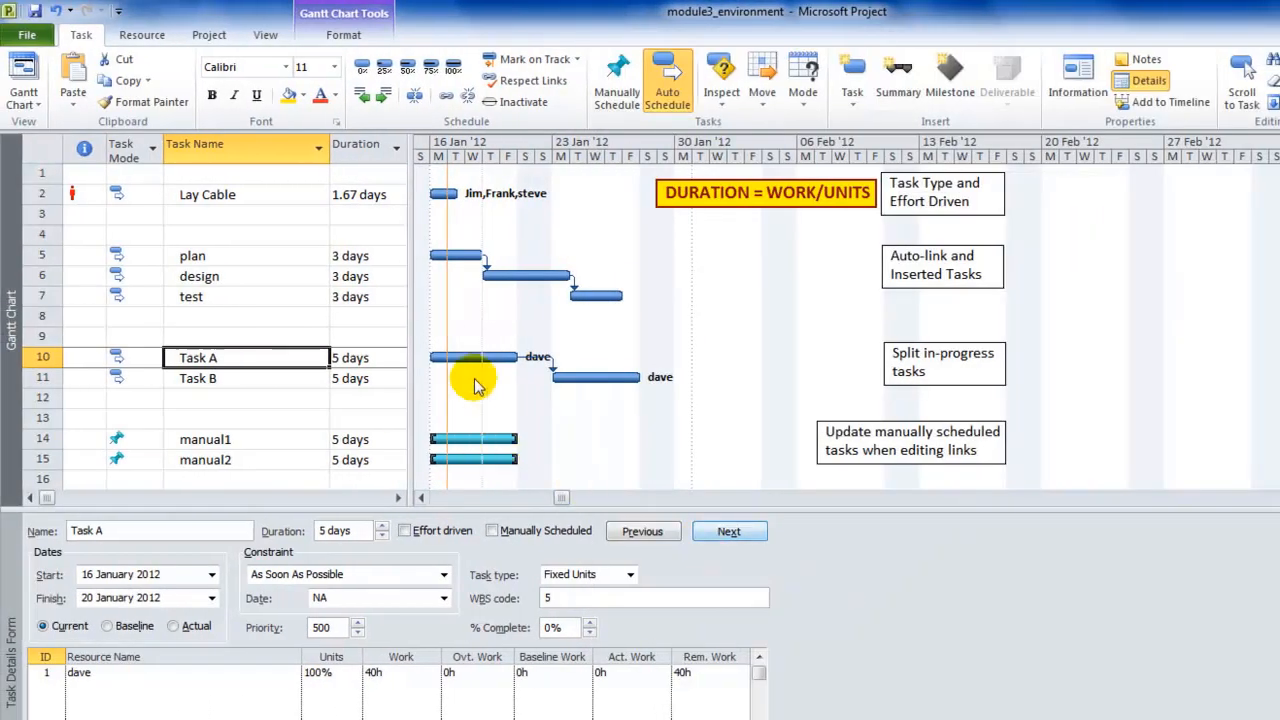
Set Task A's percent complete to 40% in its task information and save the change
double_click(258, 360)
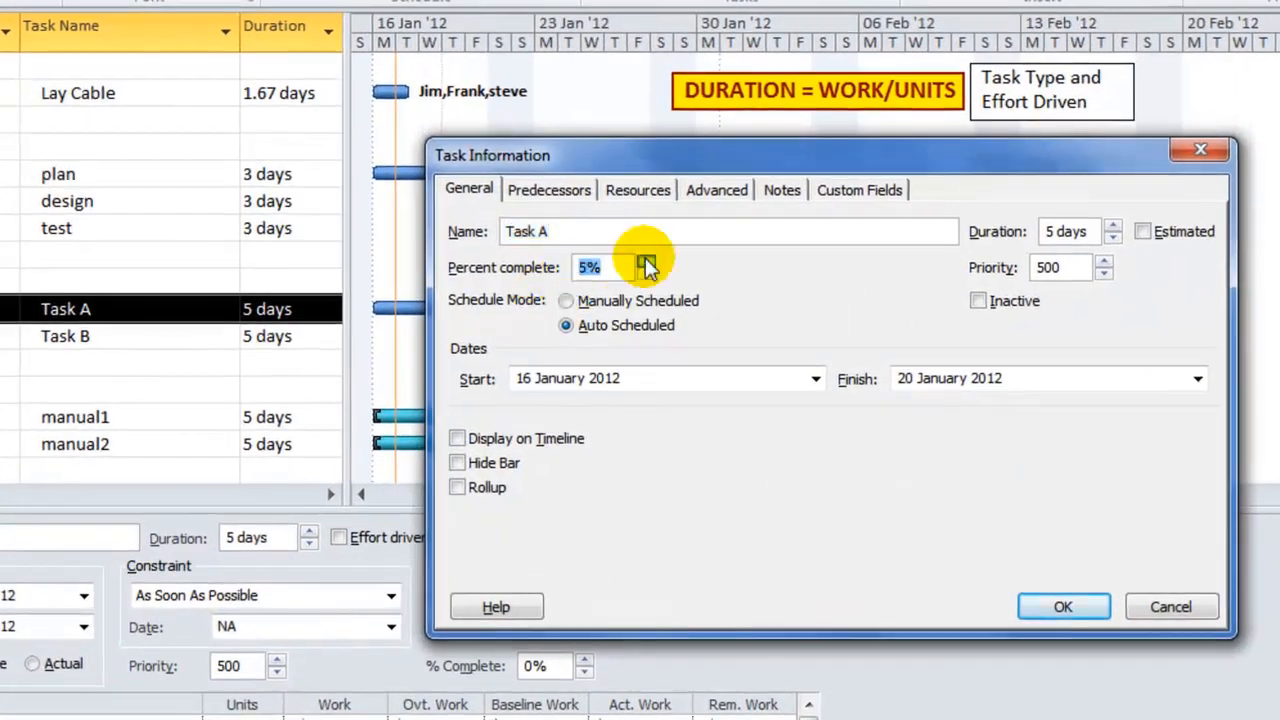
click(637, 321)
click(645, 262)
click(645, 262)
click(645, 262)
click(645, 262)
click(1062, 607)
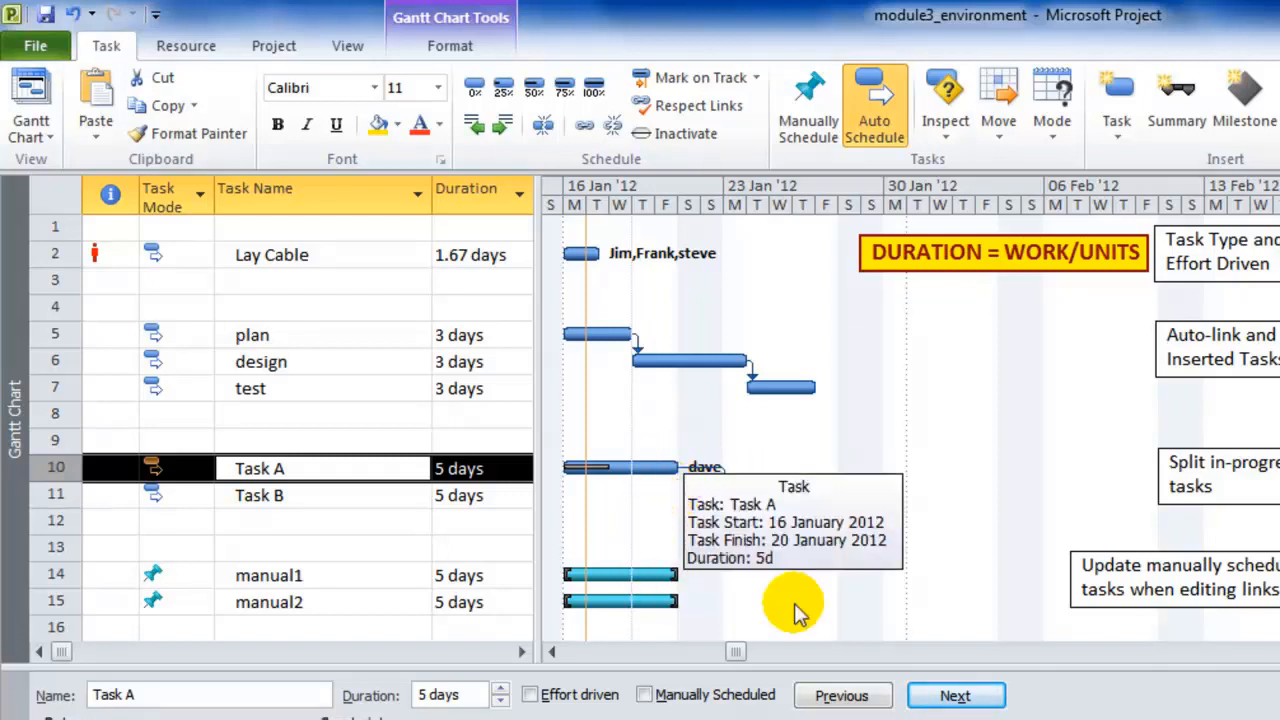
Switch to the Task Usage view and bring up the daily work details of Task A and Task B
click(332, 495)
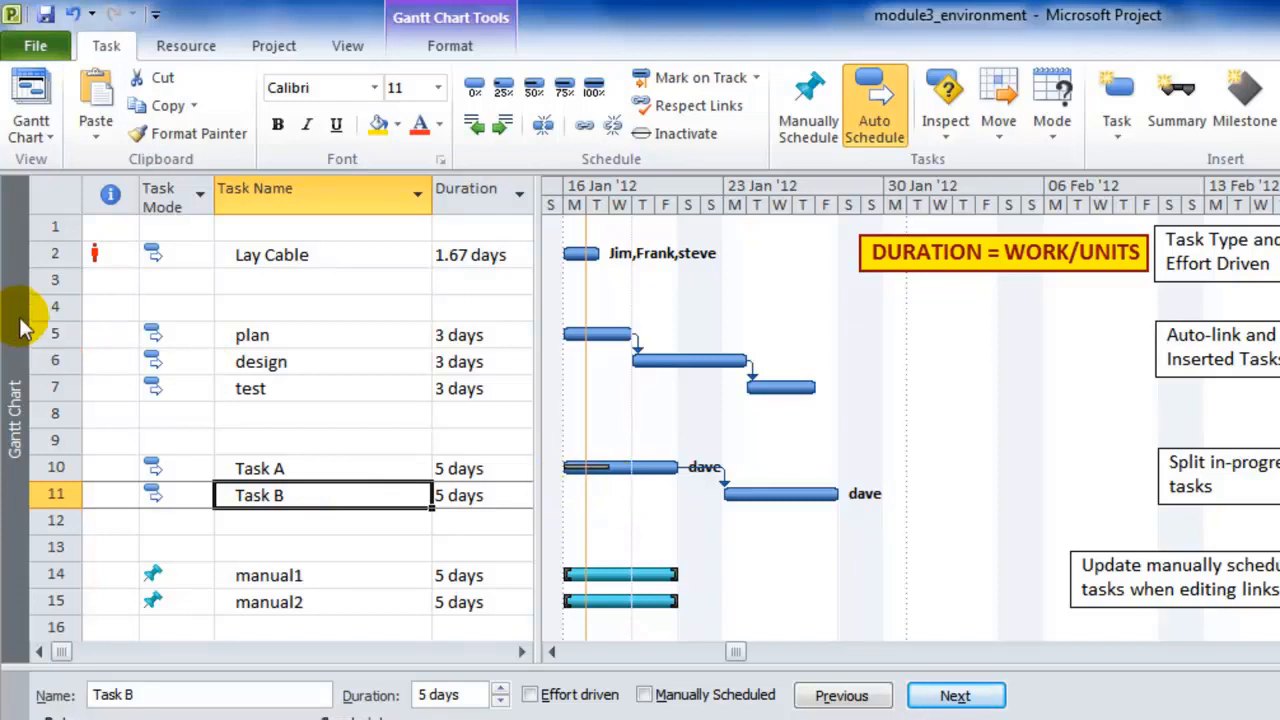
click(49, 133)
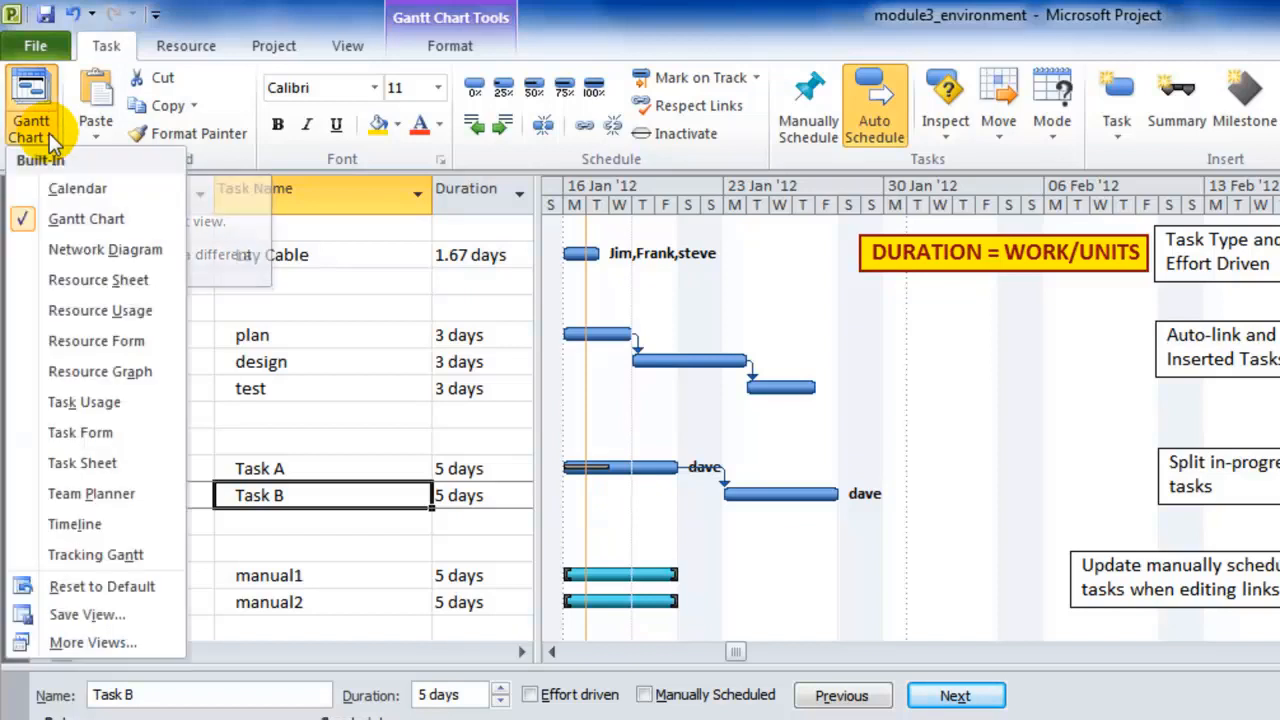
click(111, 410)
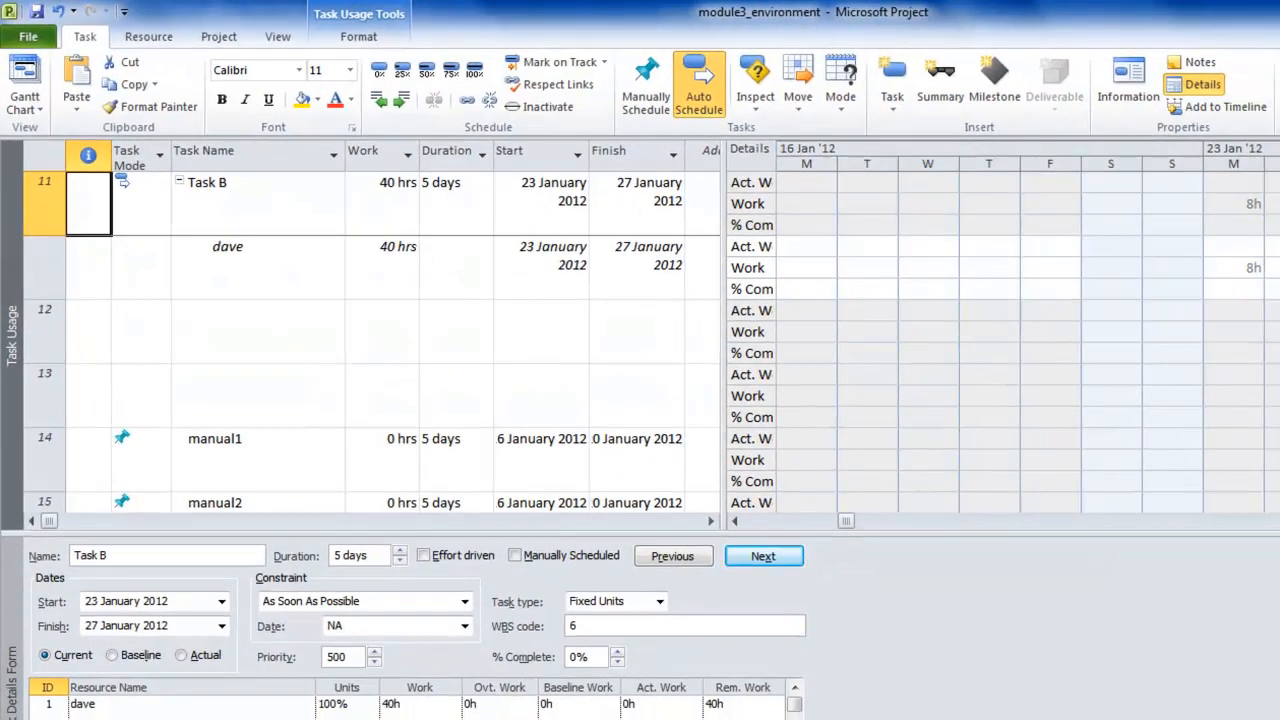
scroll(370, 340, up, 2)
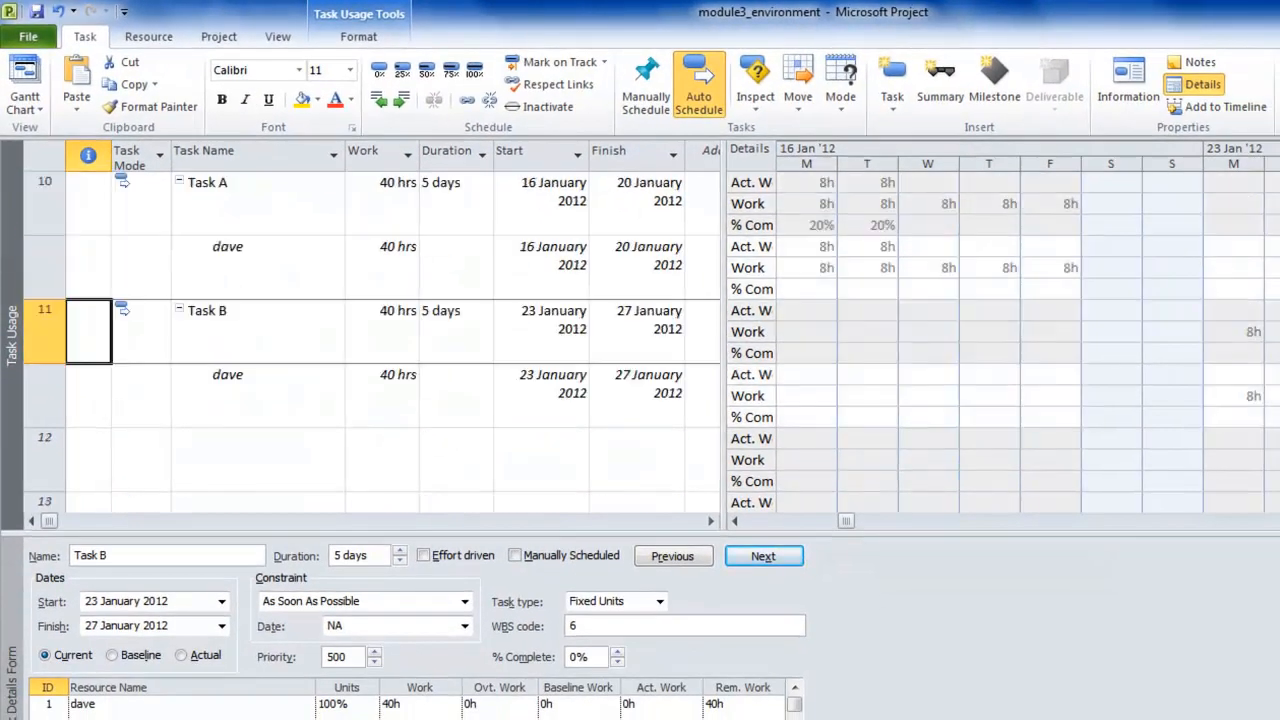
scroll(652, 342, up, 1)
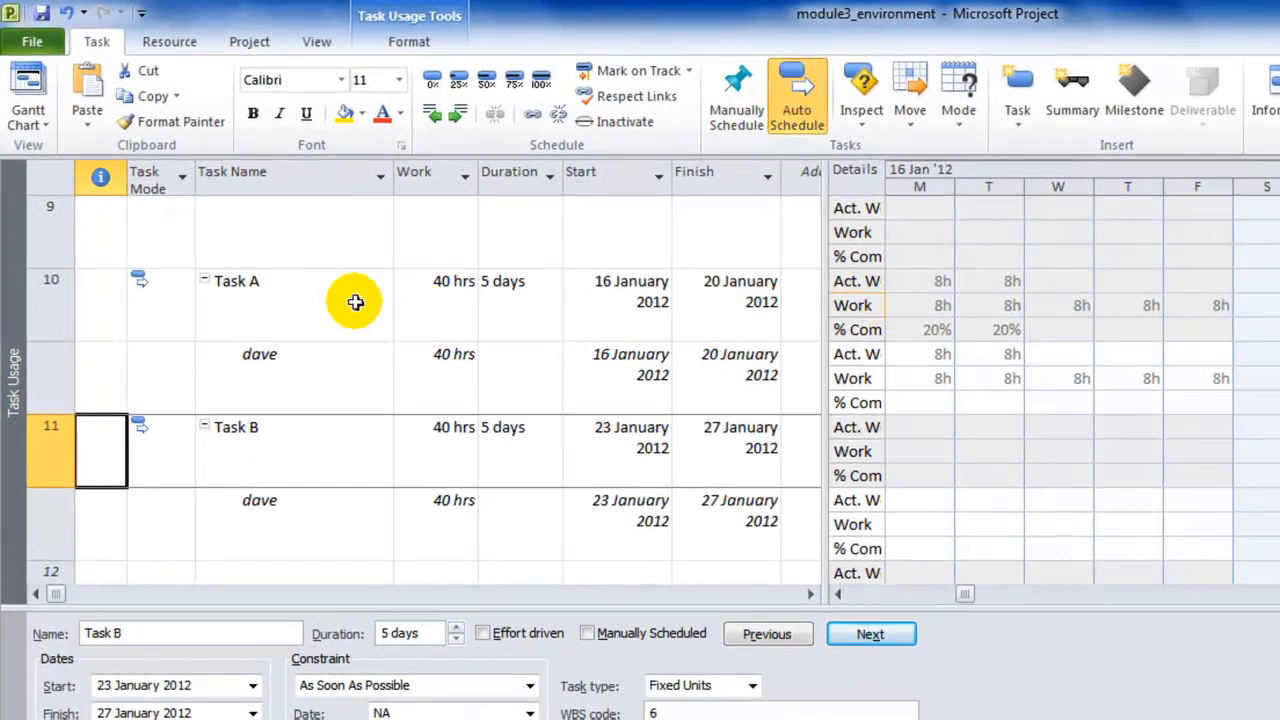
click(200, 252)
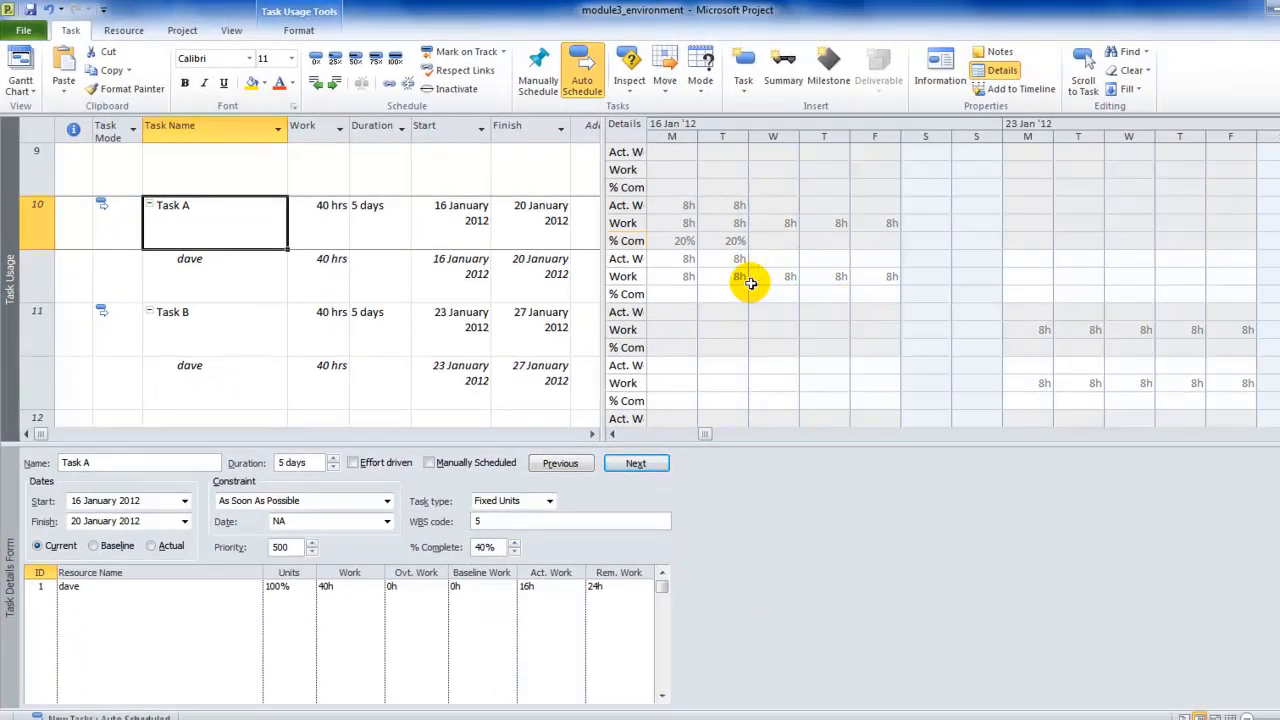
Try recording 8 hours of actual work on Task B's resource assignment for Tuesday of the 16 January week
click(735, 368)
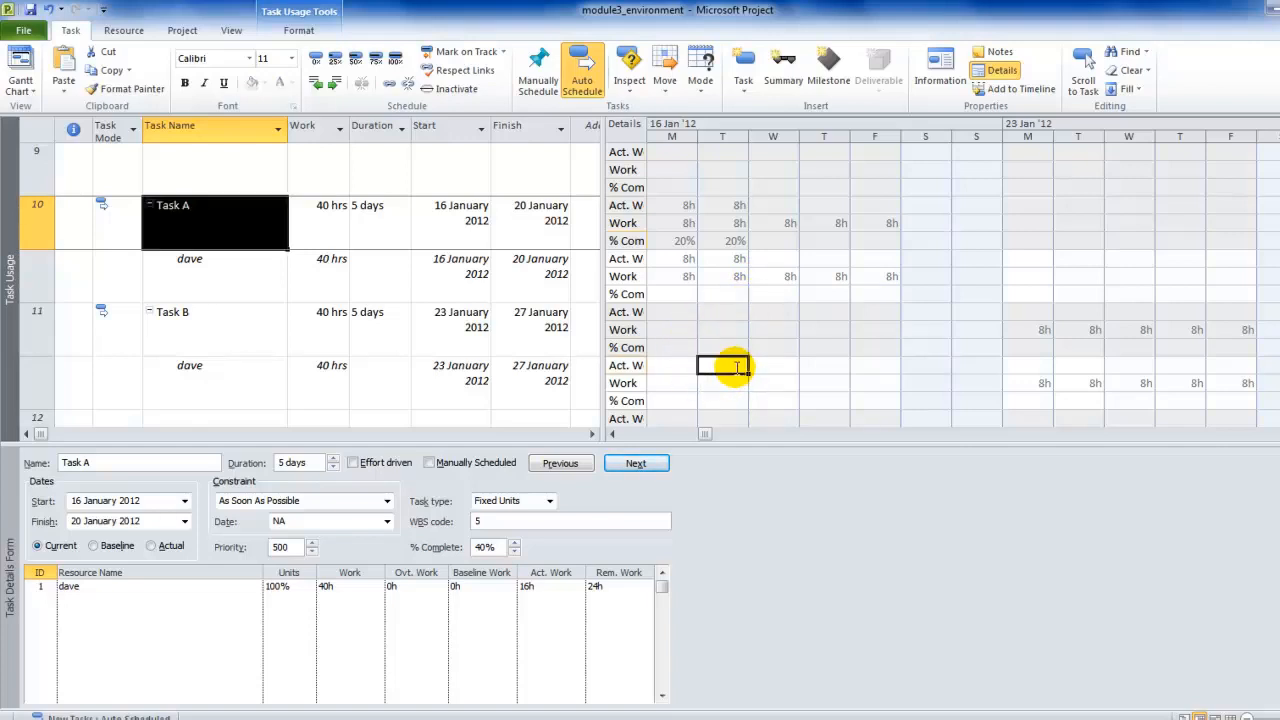
text(8)
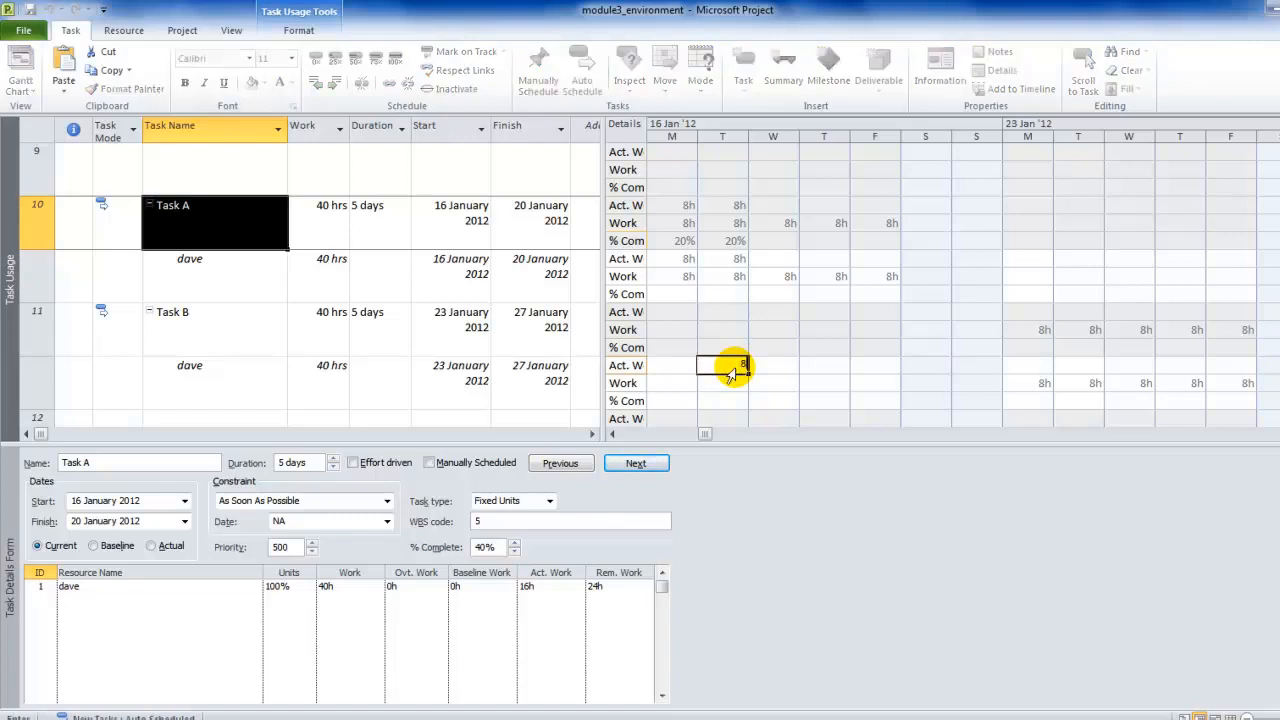
click(777, 365)
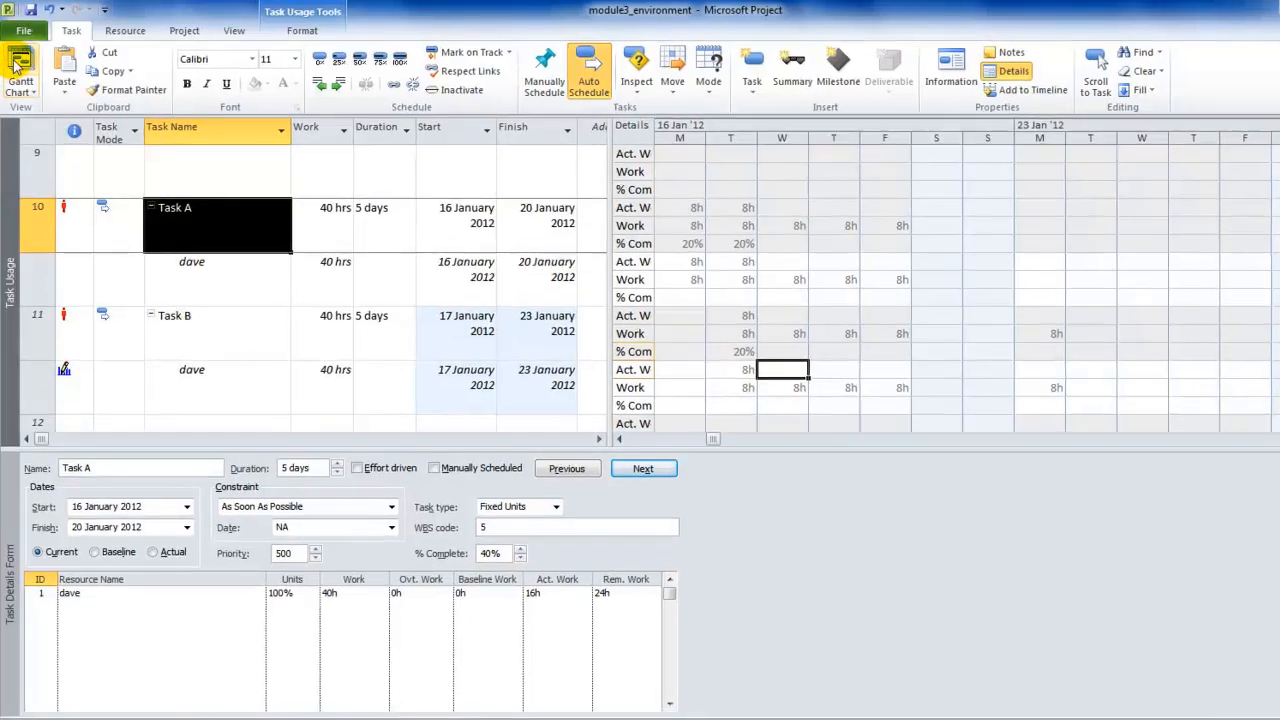
Check Task B's bar against Task A in the Gantt chart, and undo the actual work entry
click(18, 62)
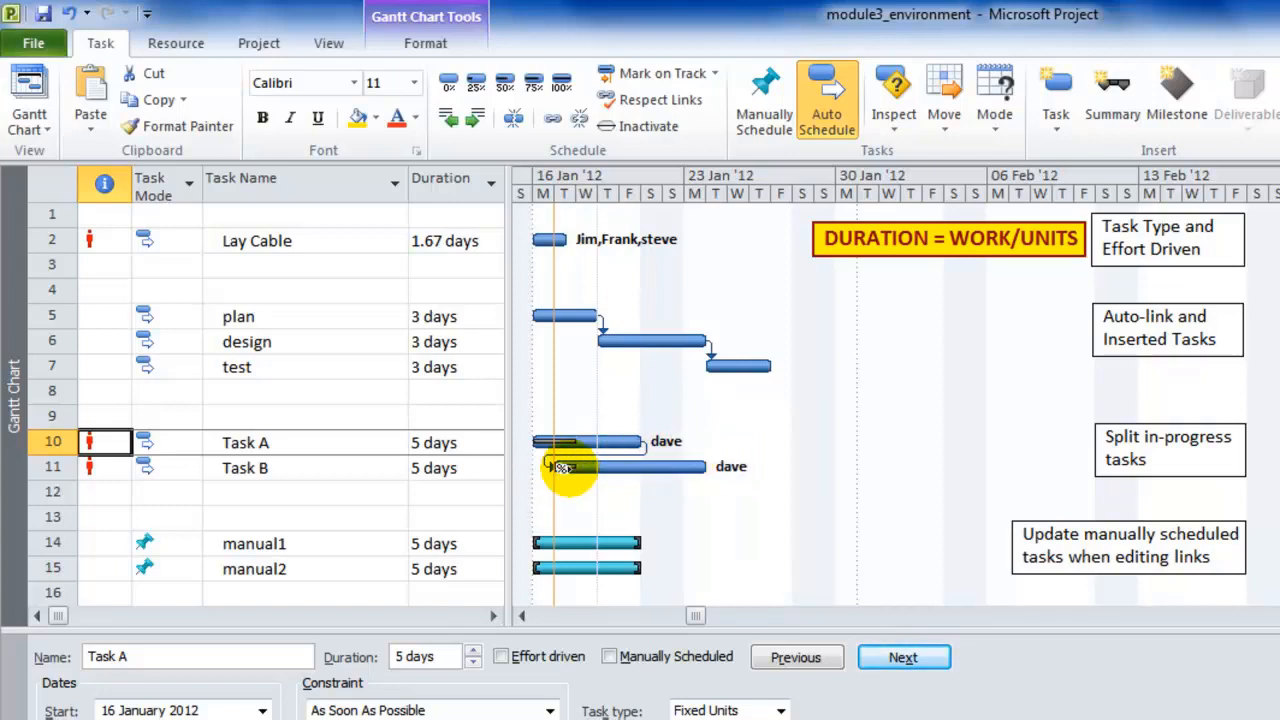
drag(558, 467, 575, 467)
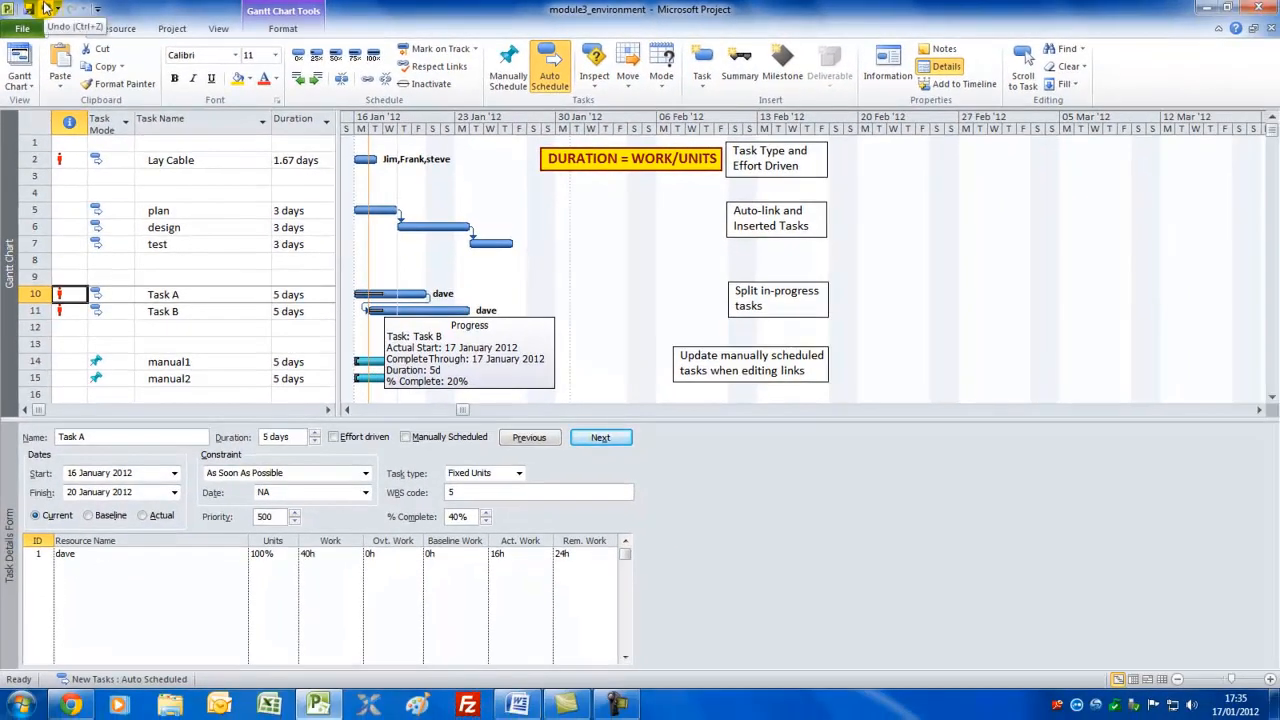
click(66, 13)
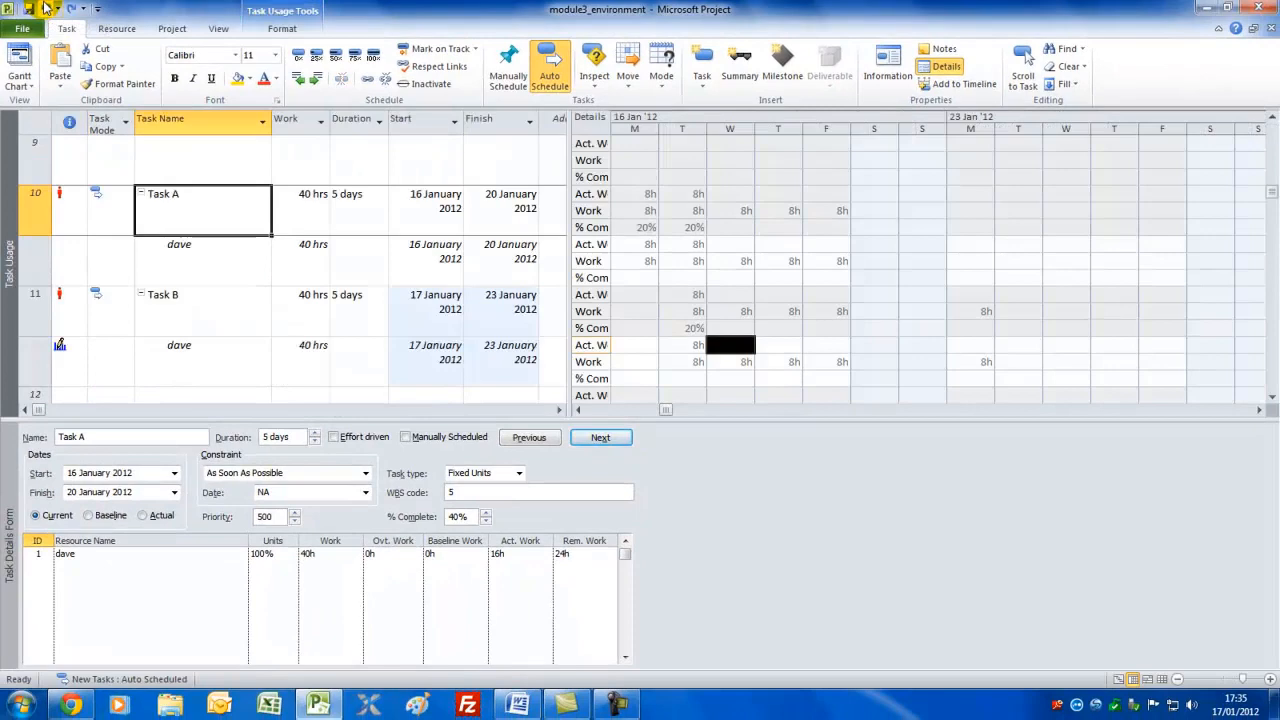
click(45, 8)
Turn on splitting of in-progress tasks in the project's schedule options and save the options
click(22, 28)
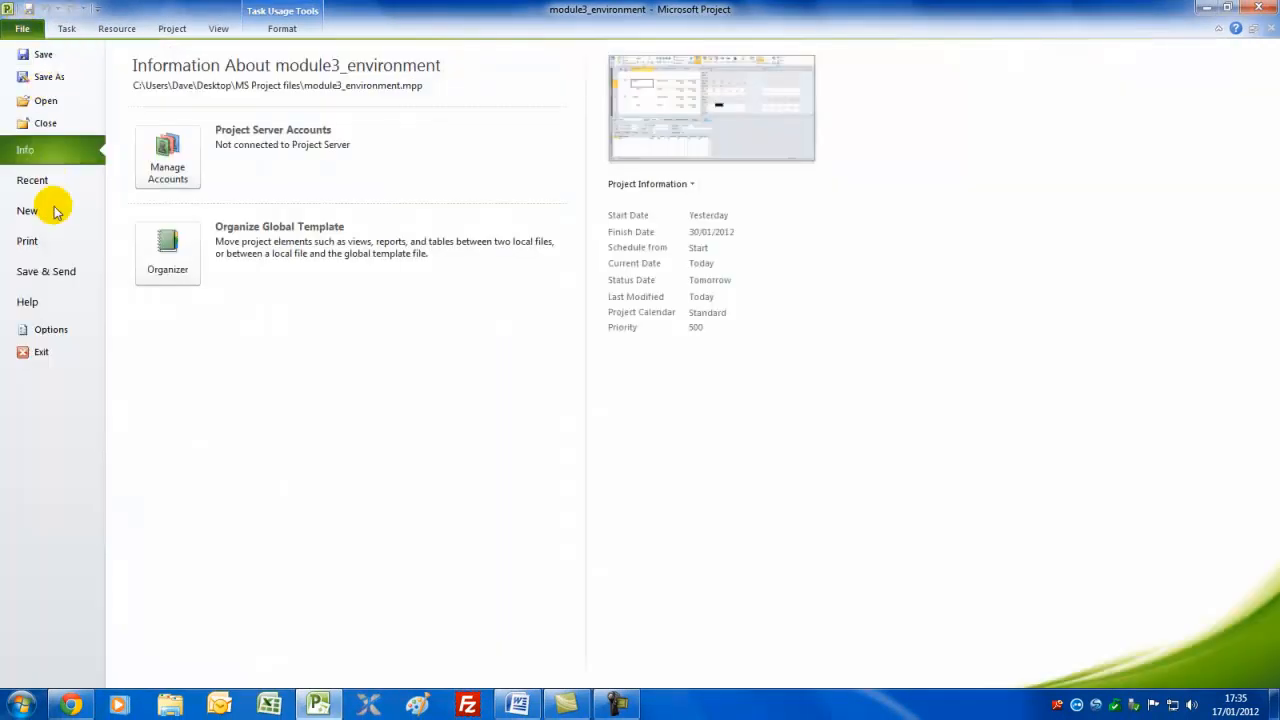
click(51, 329)
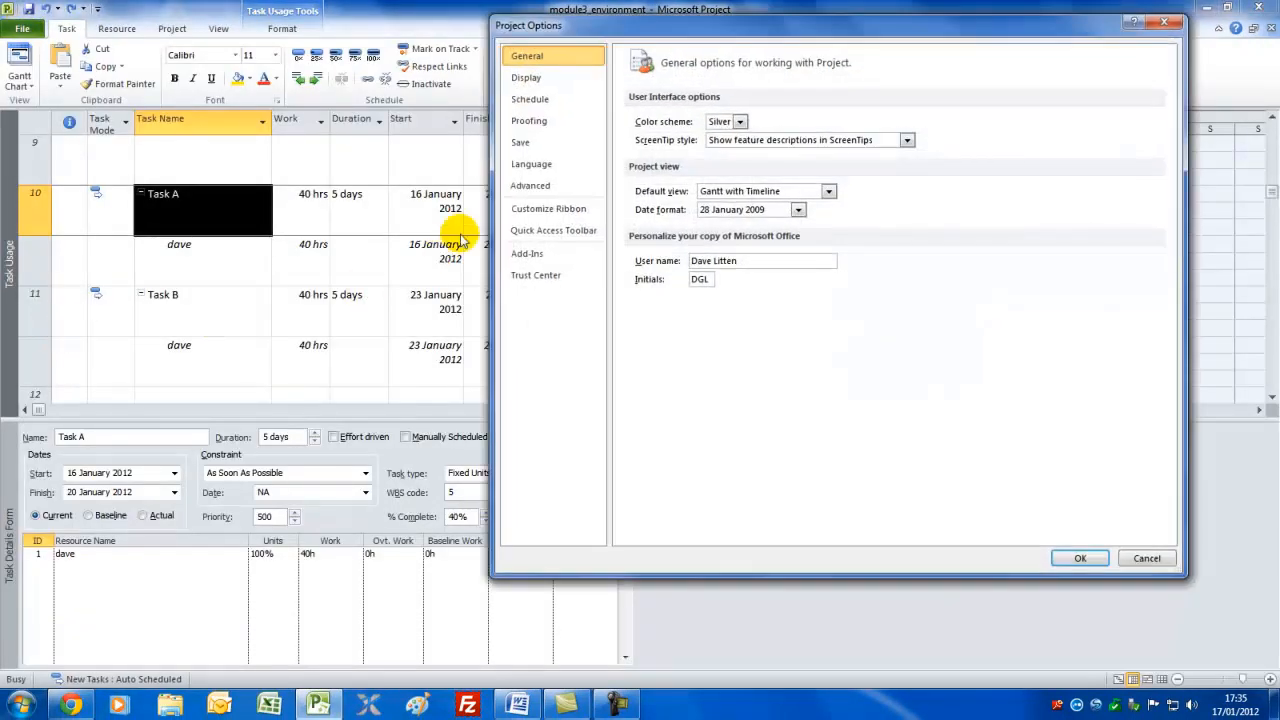
click(529, 99)
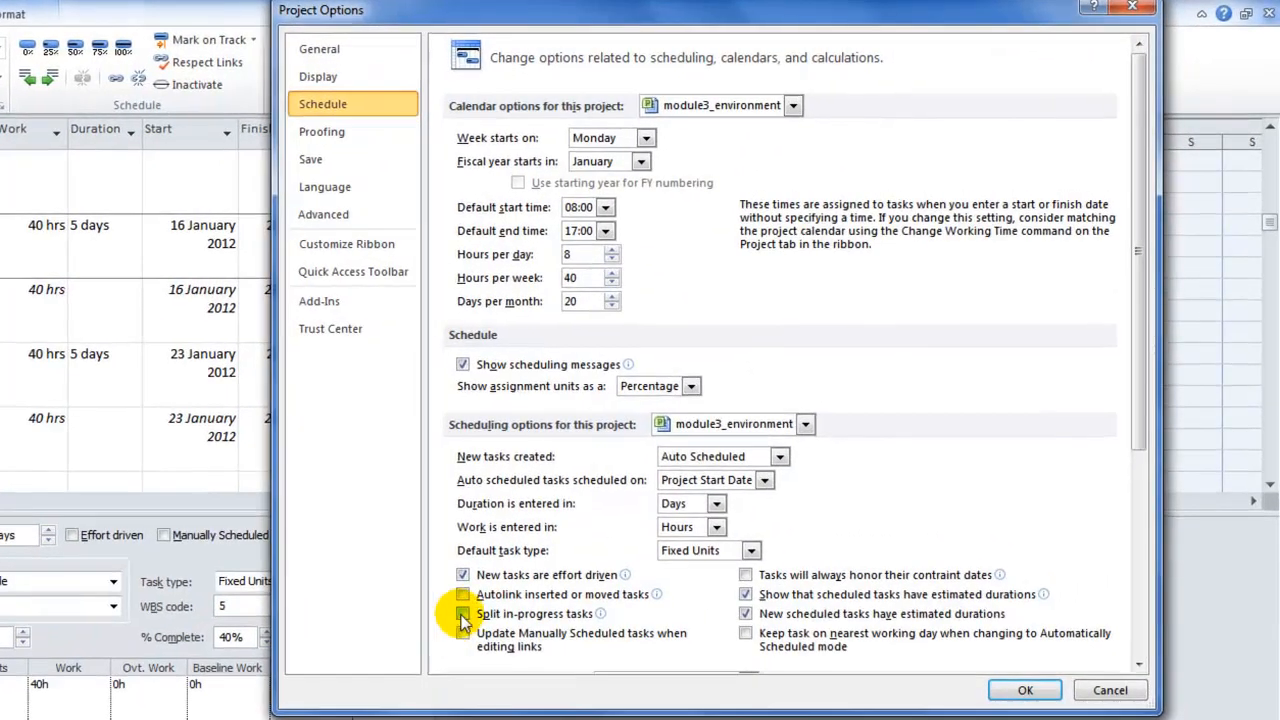
click(463, 614)
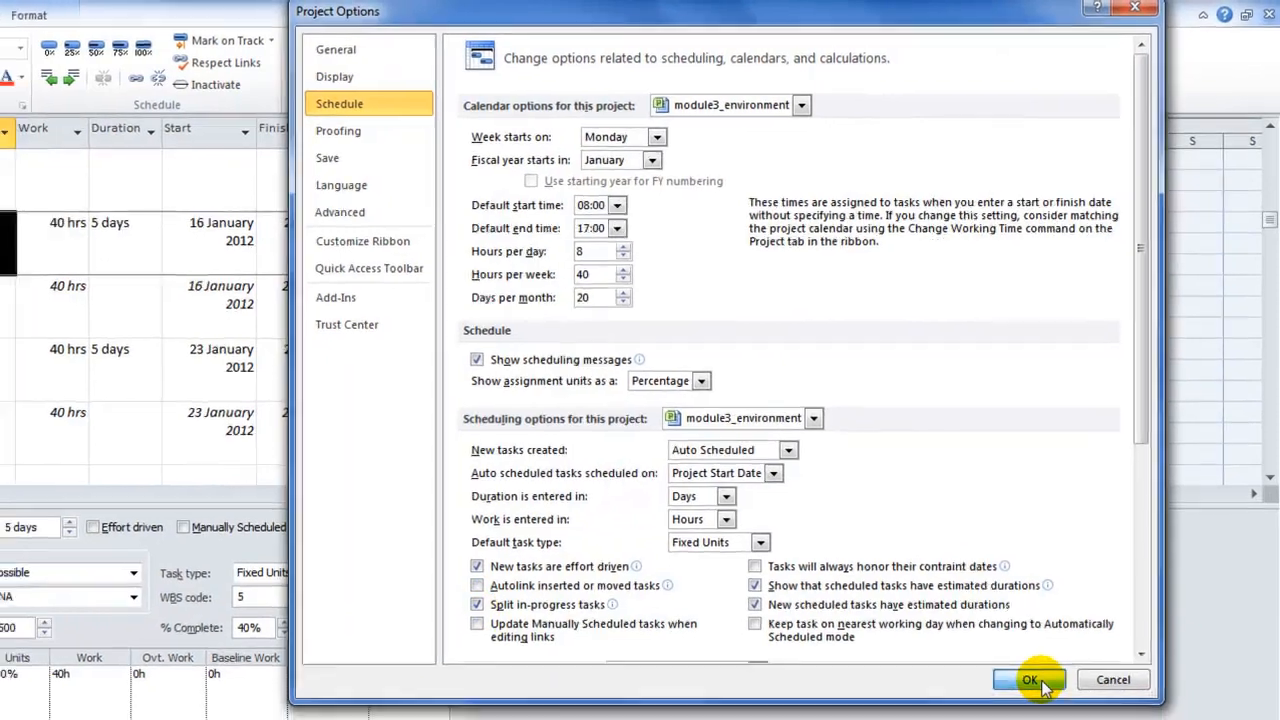
click(1030, 690)
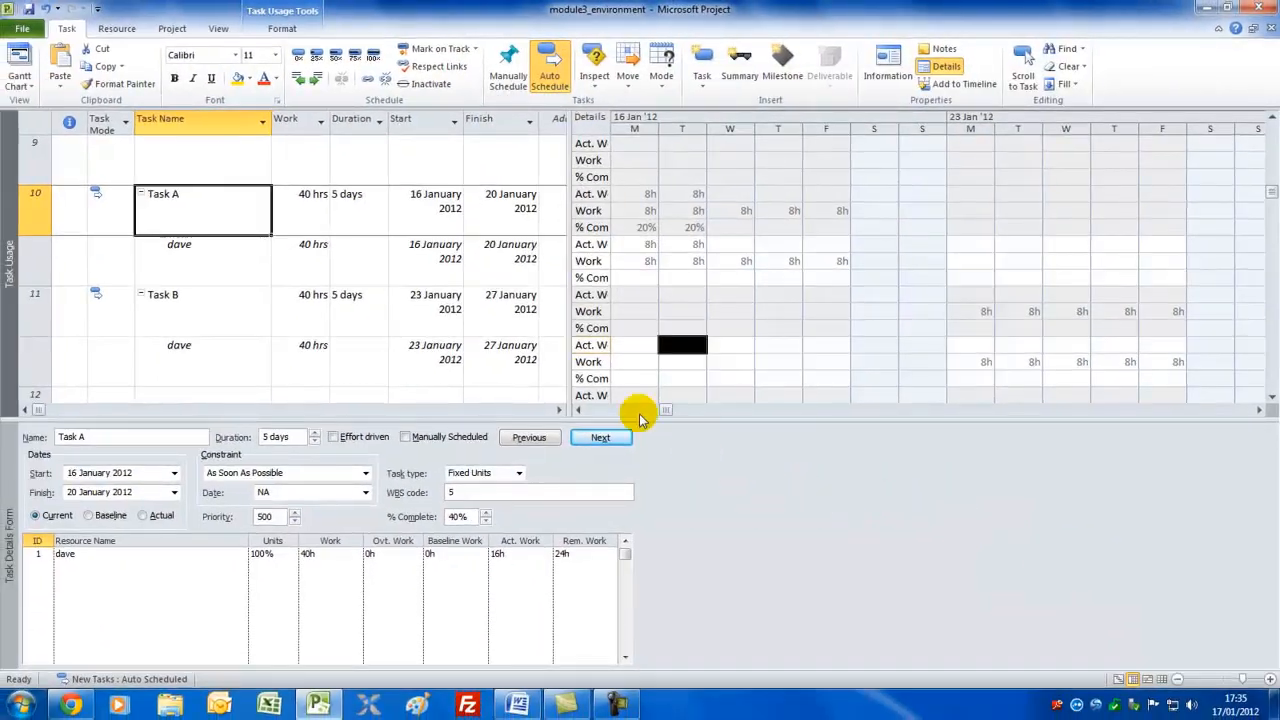
Enter 8 hours of actual work for Task B's assigned resource on Tuesday 17 January with task splitting on
click(225, 356)
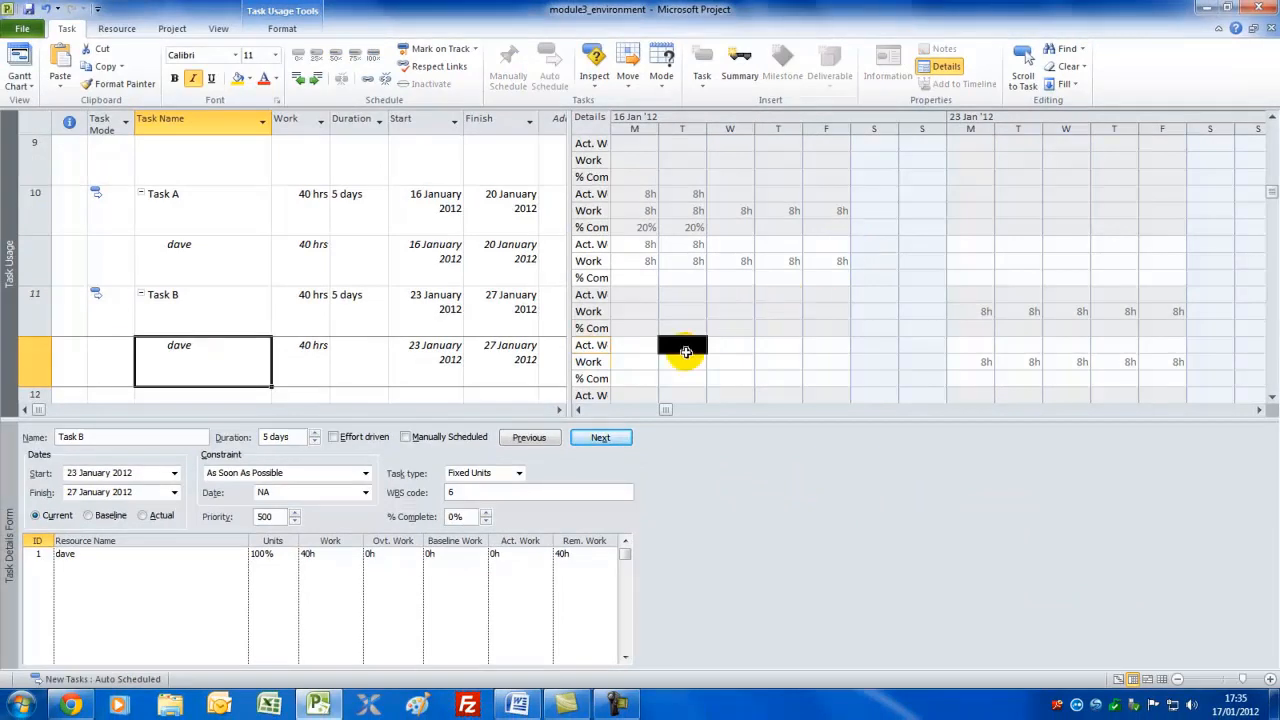
click(686, 347)
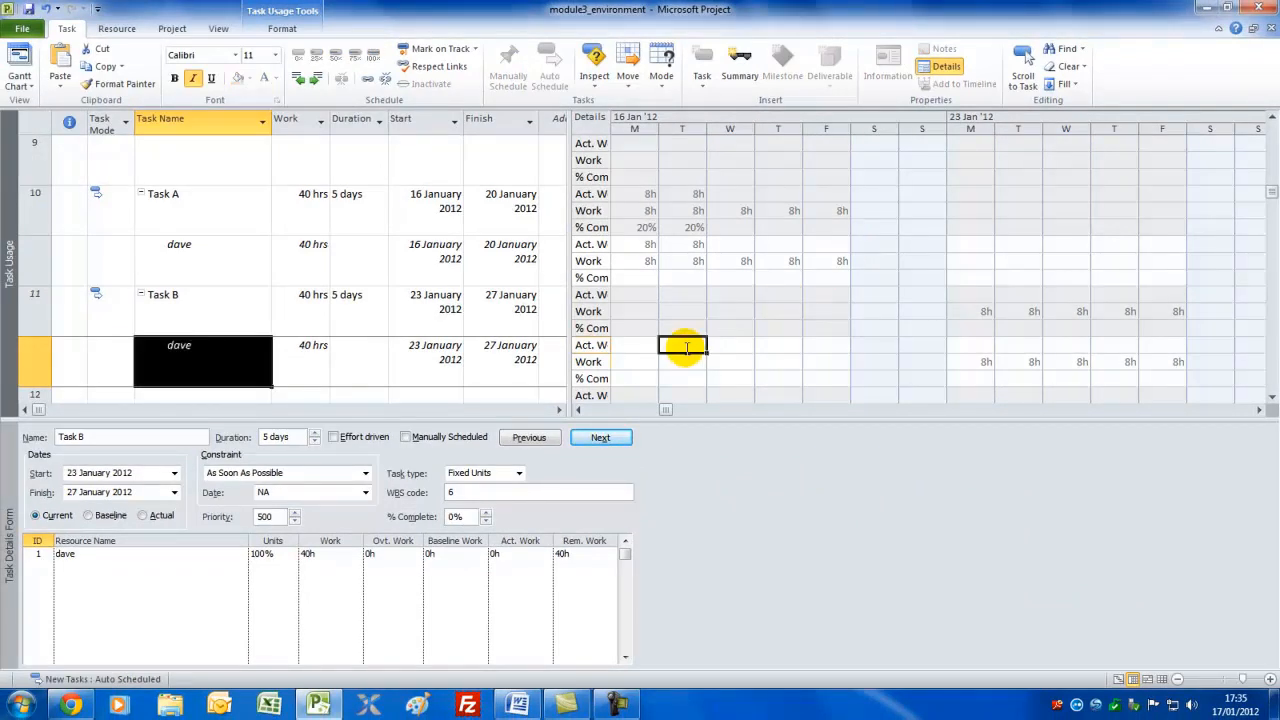
text(8)
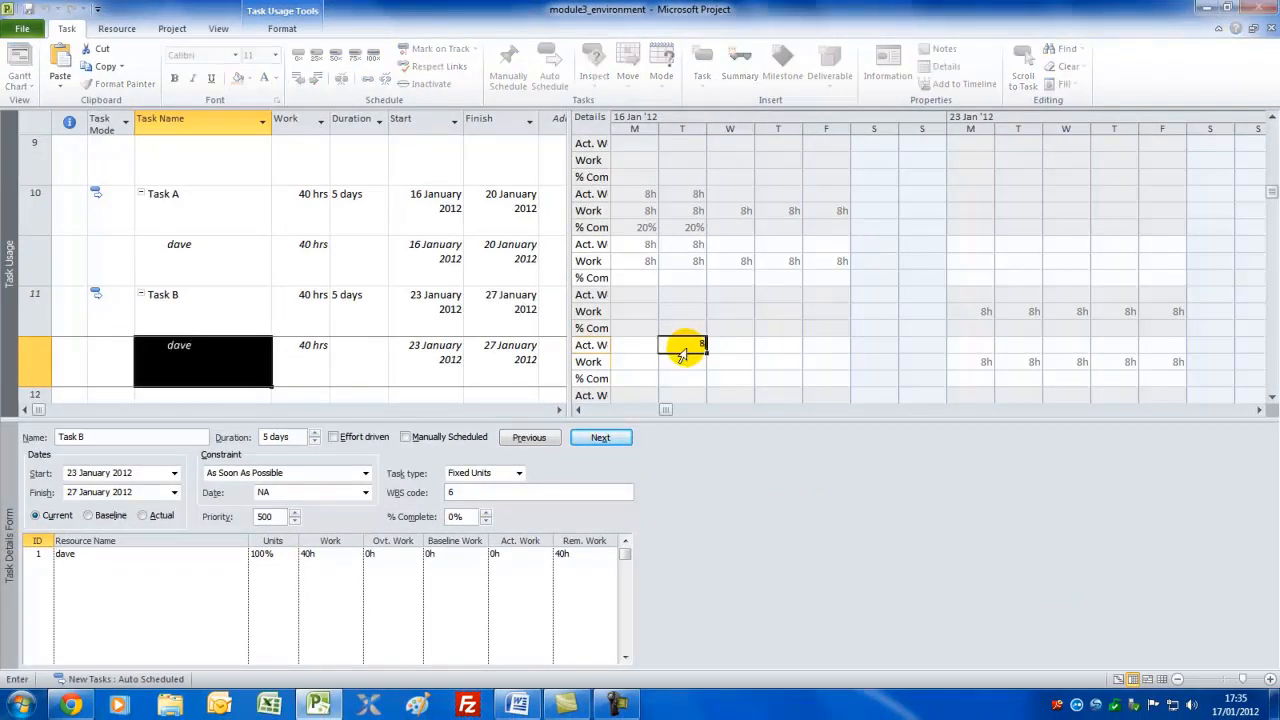
click(742, 347)
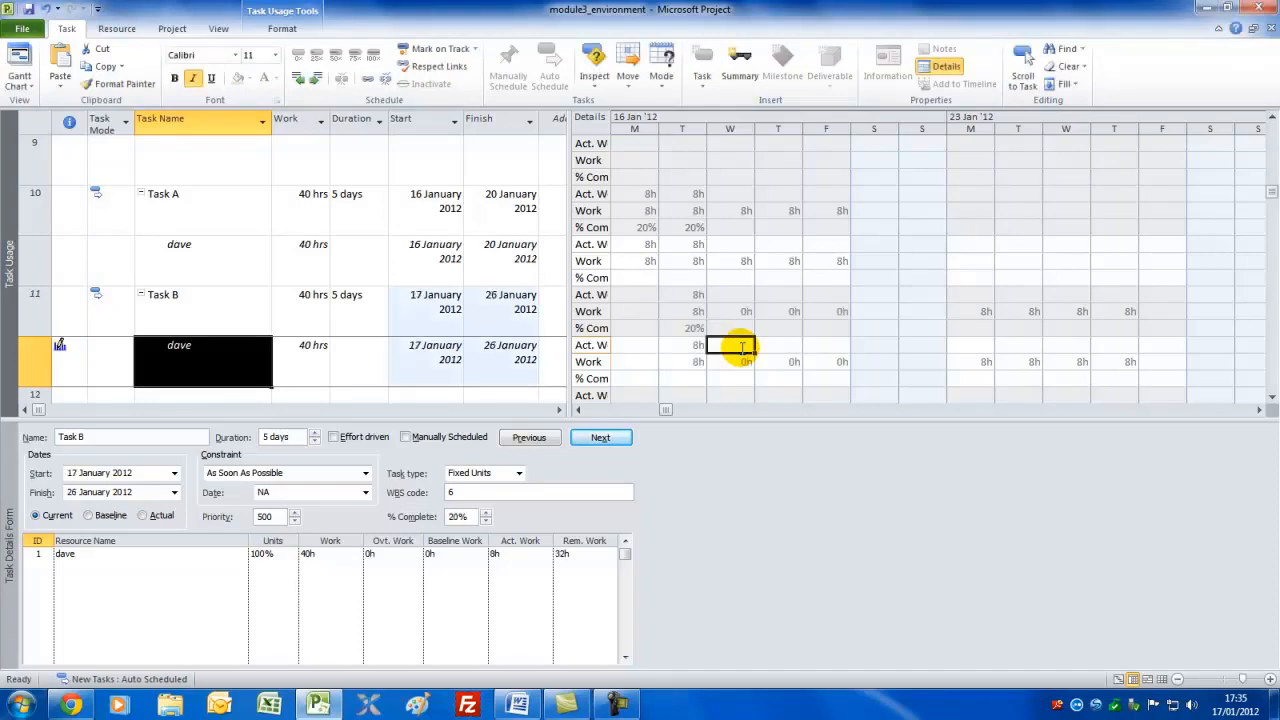
Return to the Gantt chart and examine Task B's bar segments and its link from Task A
click(18, 56)
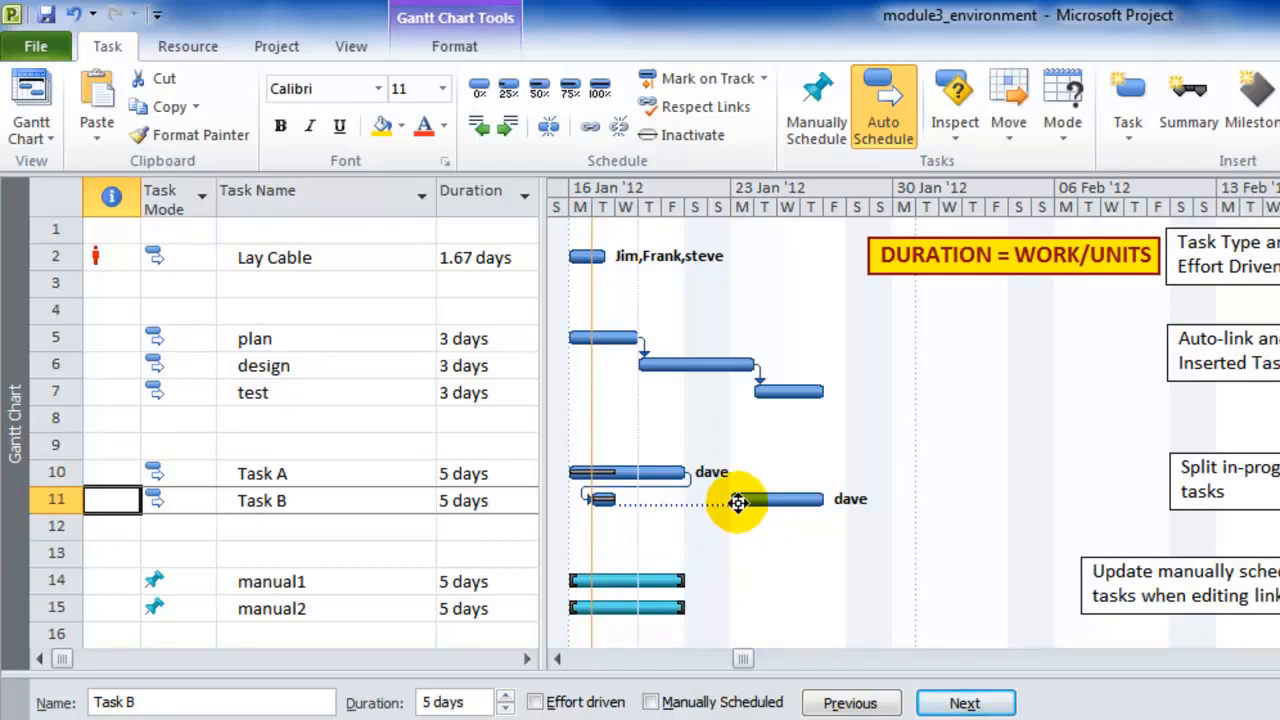
mouse_move(786, 497)
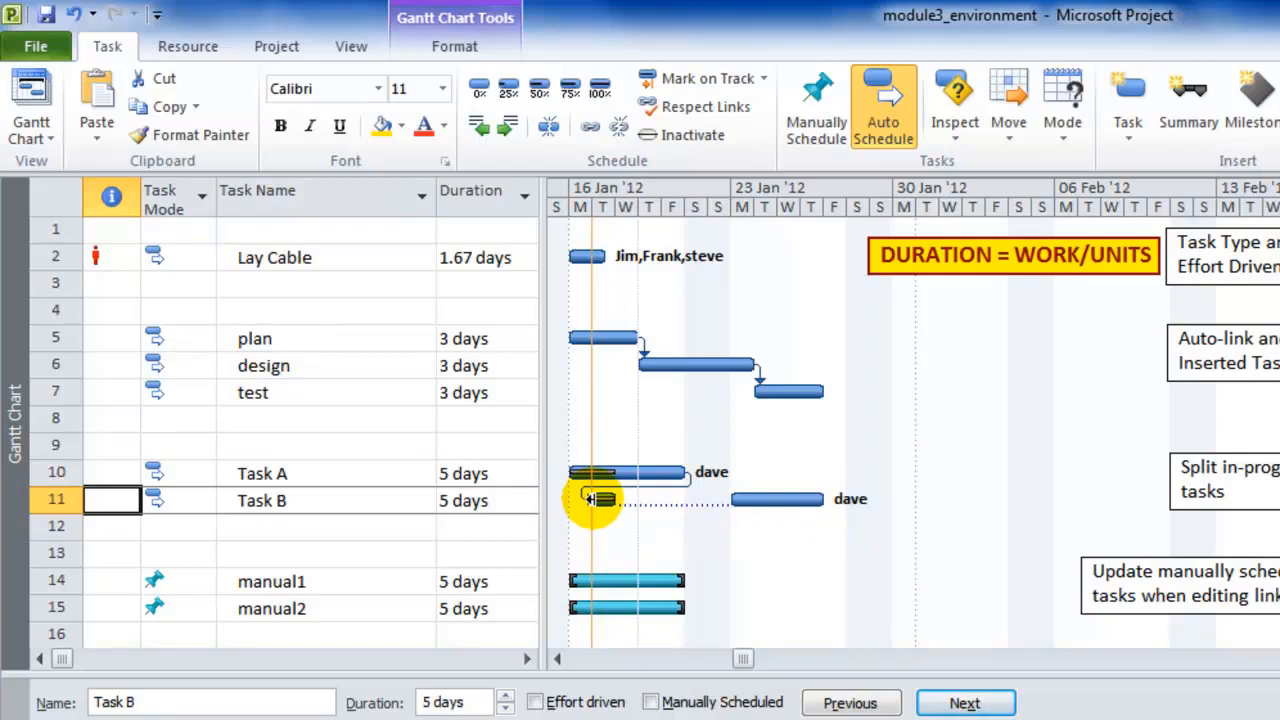
drag(605, 502, 608, 515)
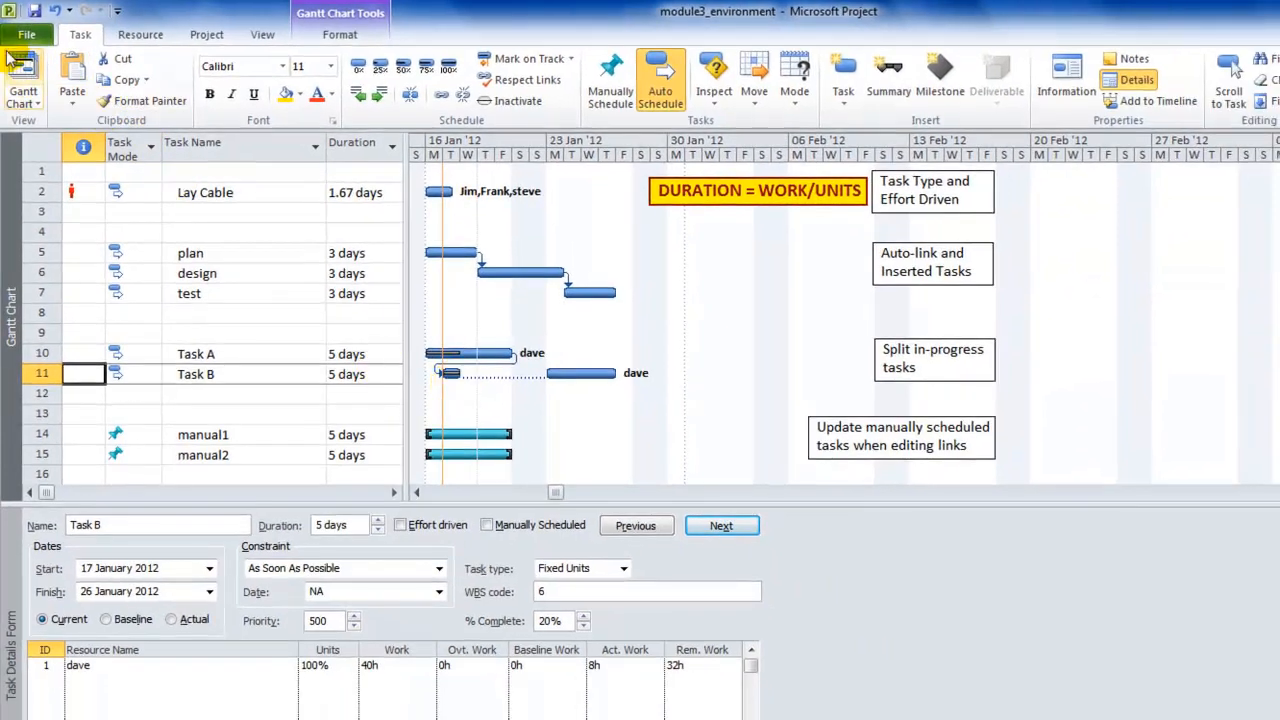
Examine the schedule option for updating manually scheduled tasks when editing links, compare it with manual1 and manual2, and close the options
click(28, 36)
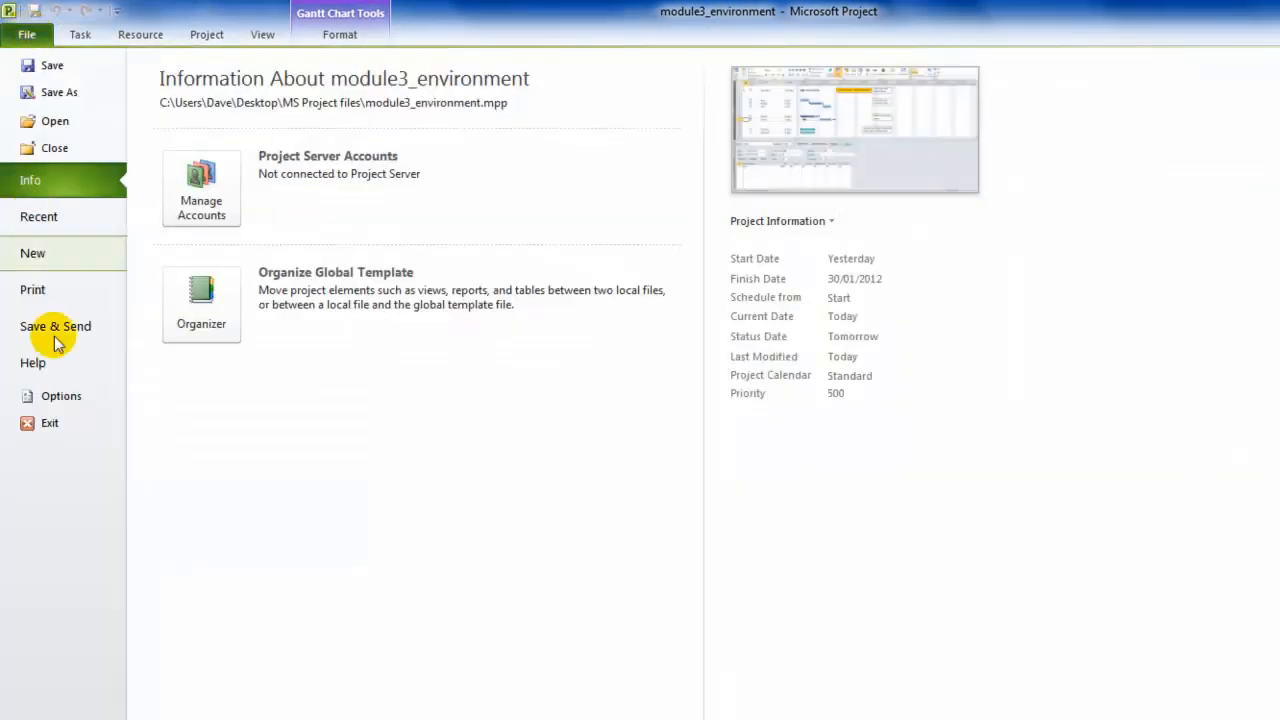
click(56, 405)
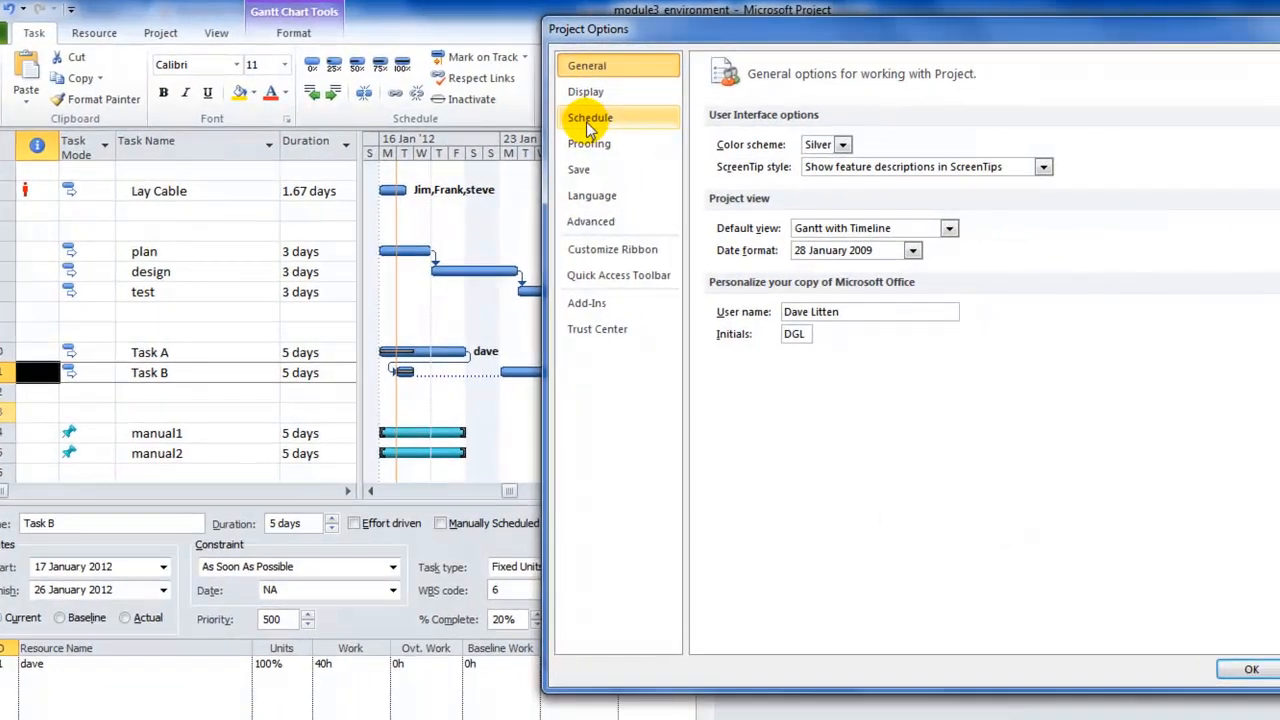
click(590, 120)
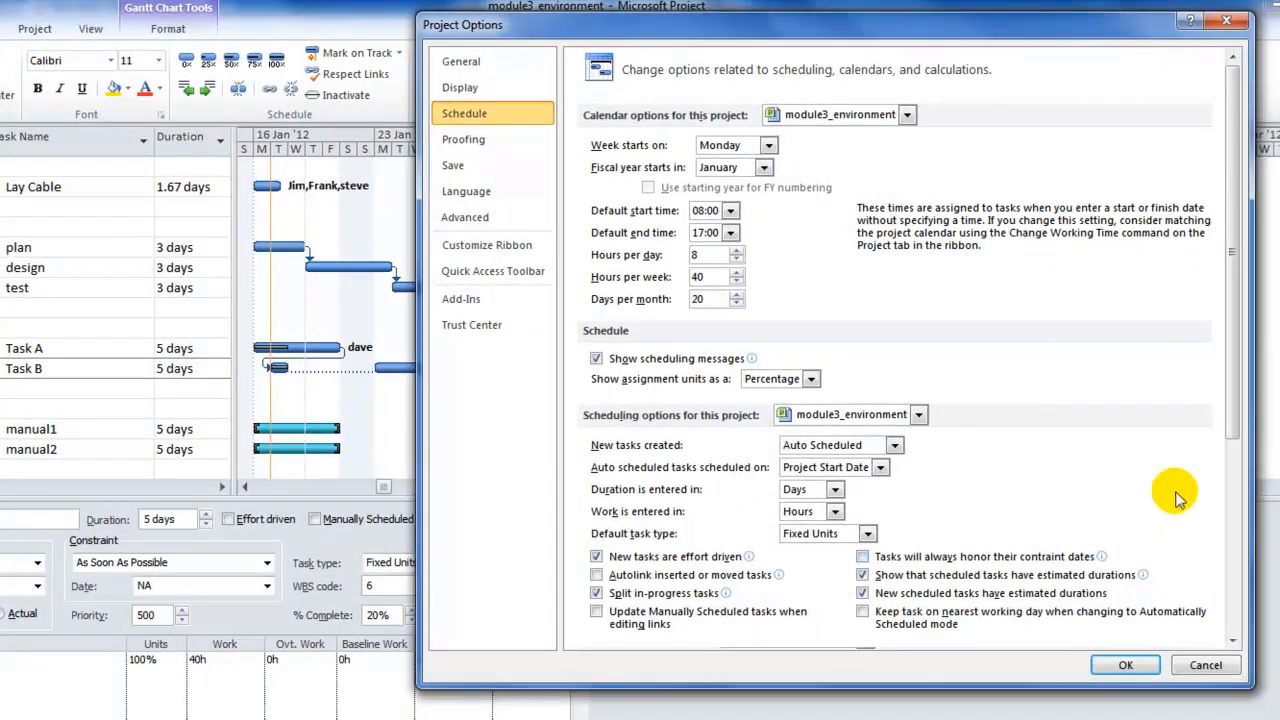
drag(1236, 425, 1243, 580)
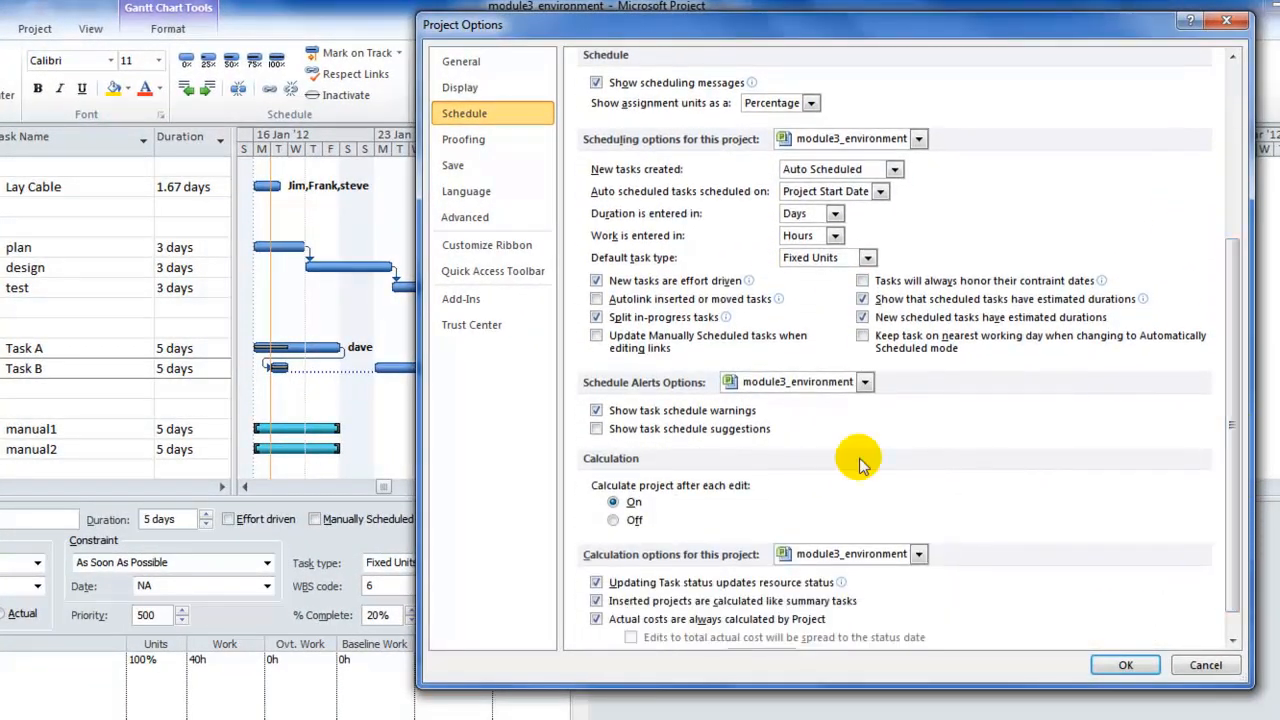
mouse_move(710, 318)
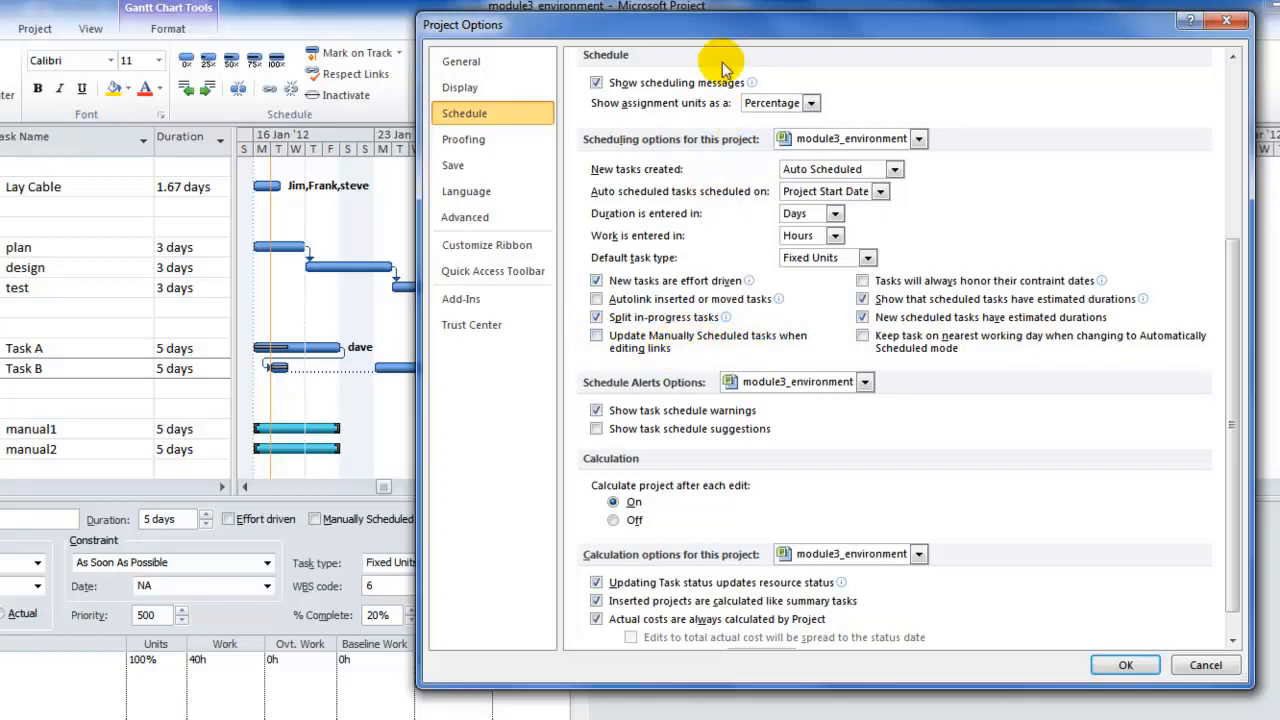
drag(673, 34, 677, 32)
drag(835, 37, 1002, 28)
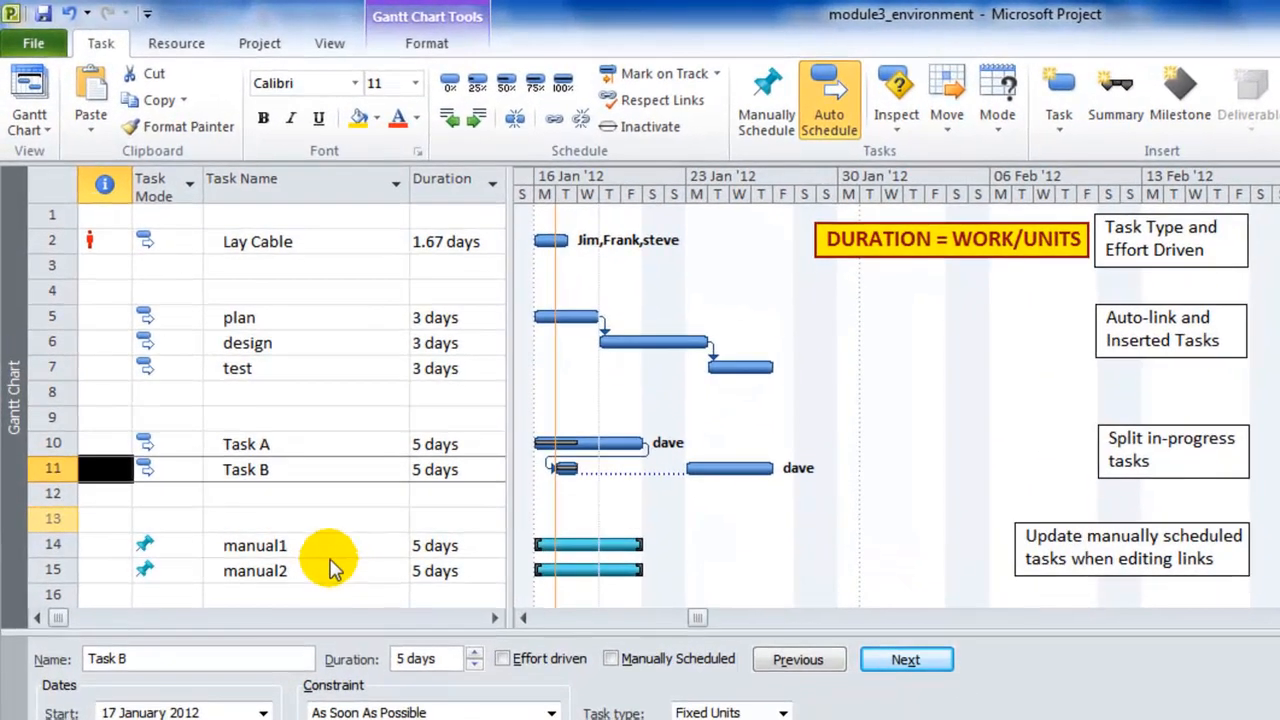
drag(1279, 48, 970, 77)
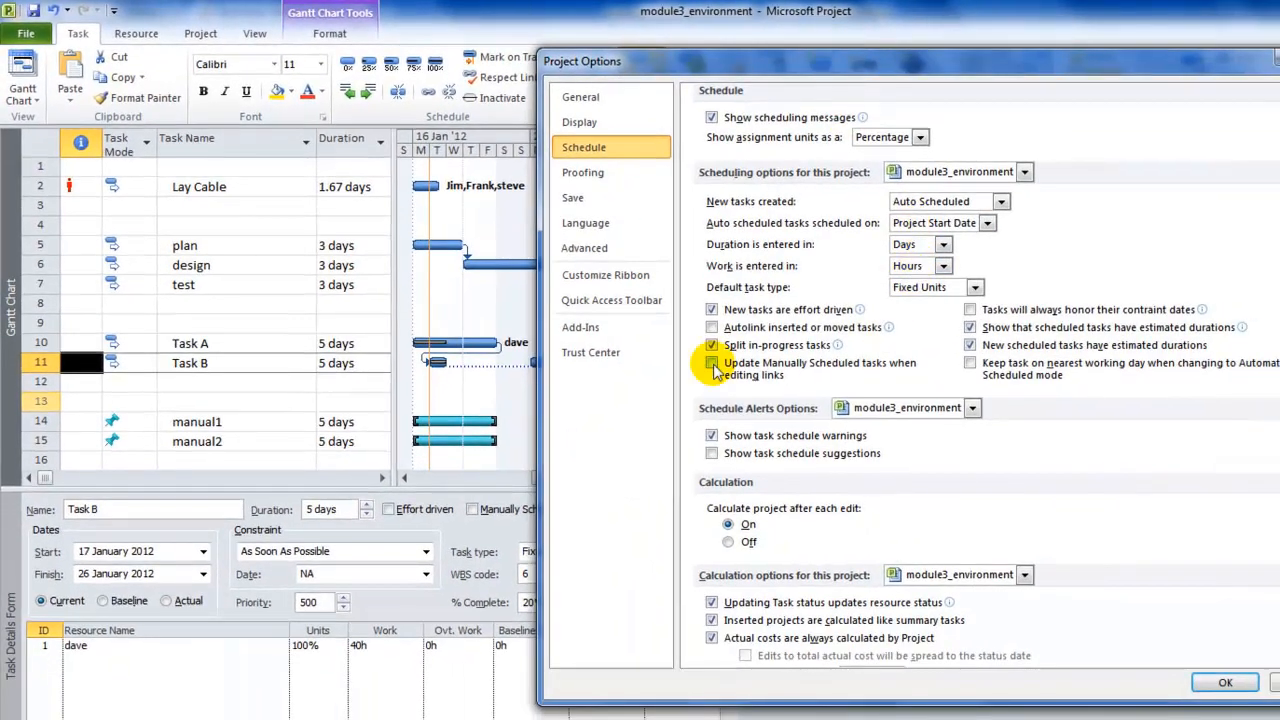
click(1222, 686)
Link manual1 to manual2 finish-to-start with updating of manually scheduled tasks off, and undo the link
click(426, 421)
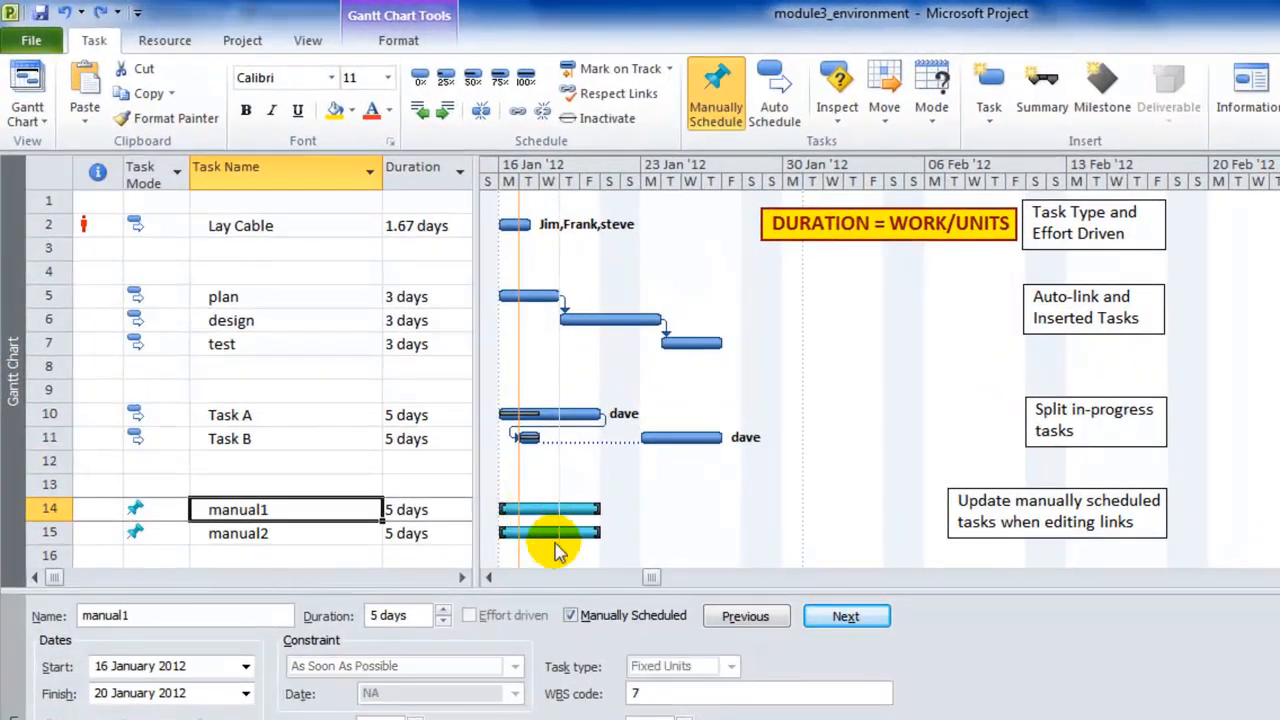
drag(540, 508, 549, 533)
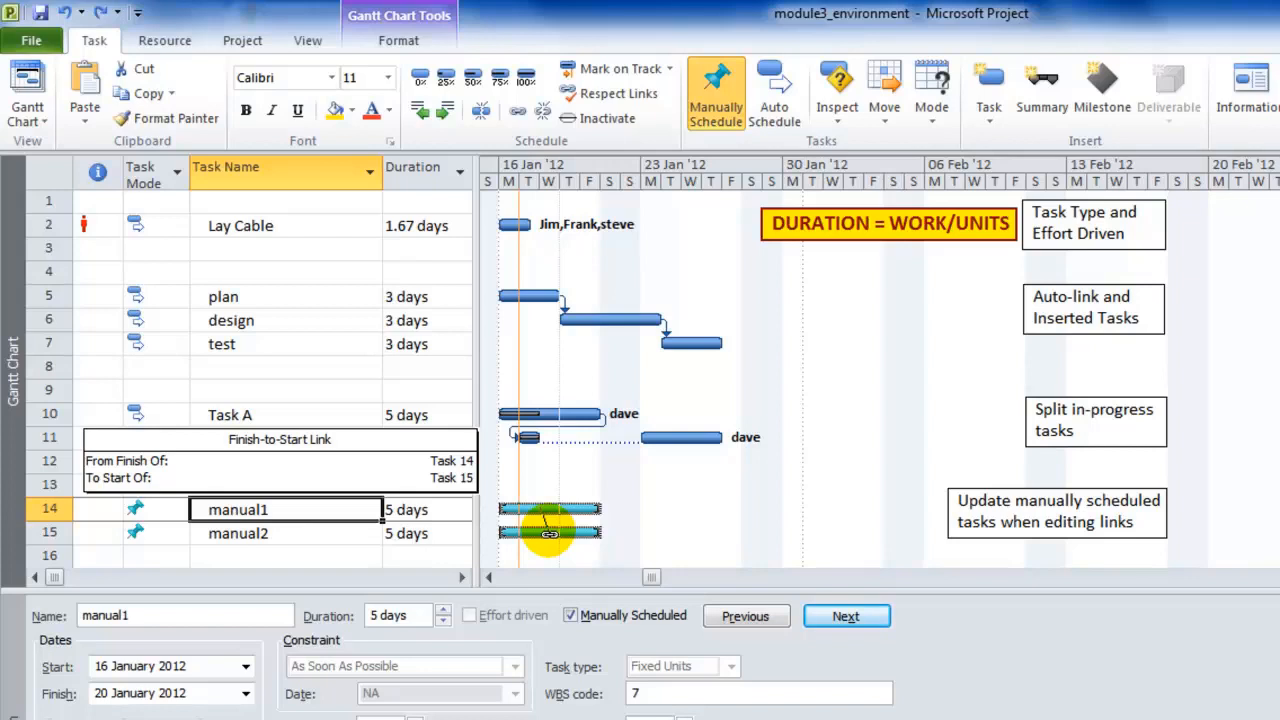
drag(549, 533, 547, 531)
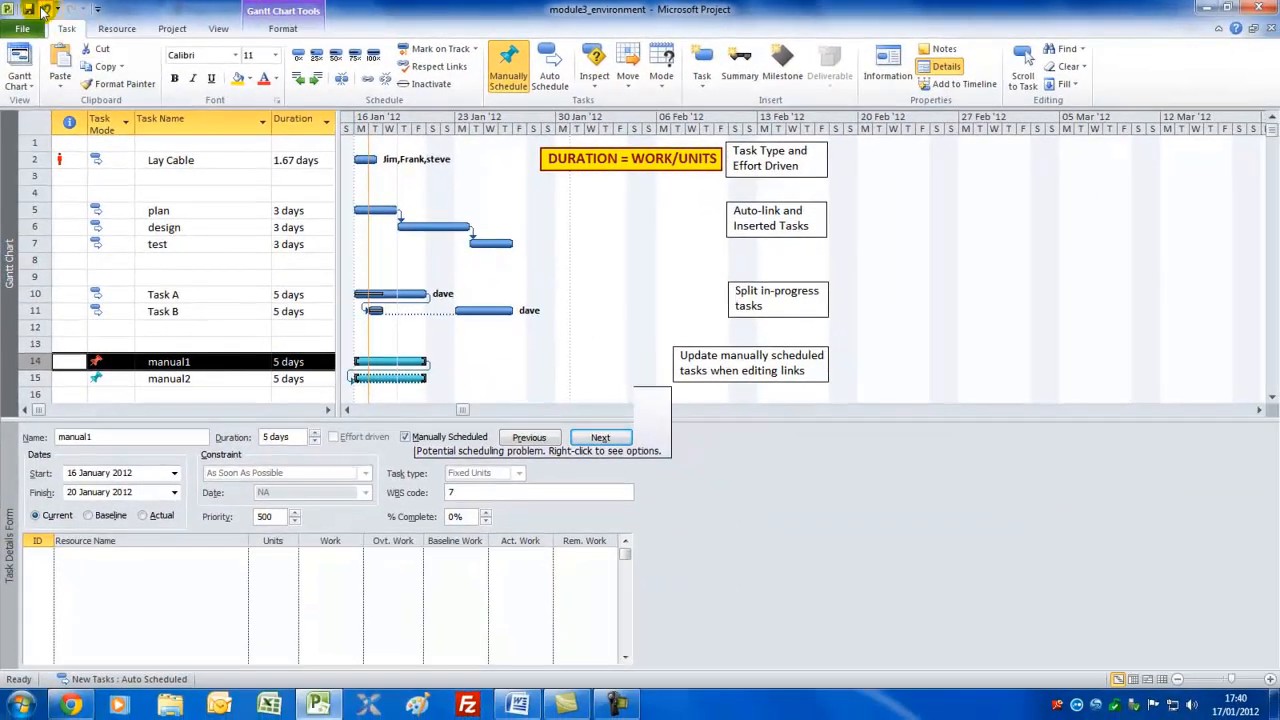
click(44, 10)
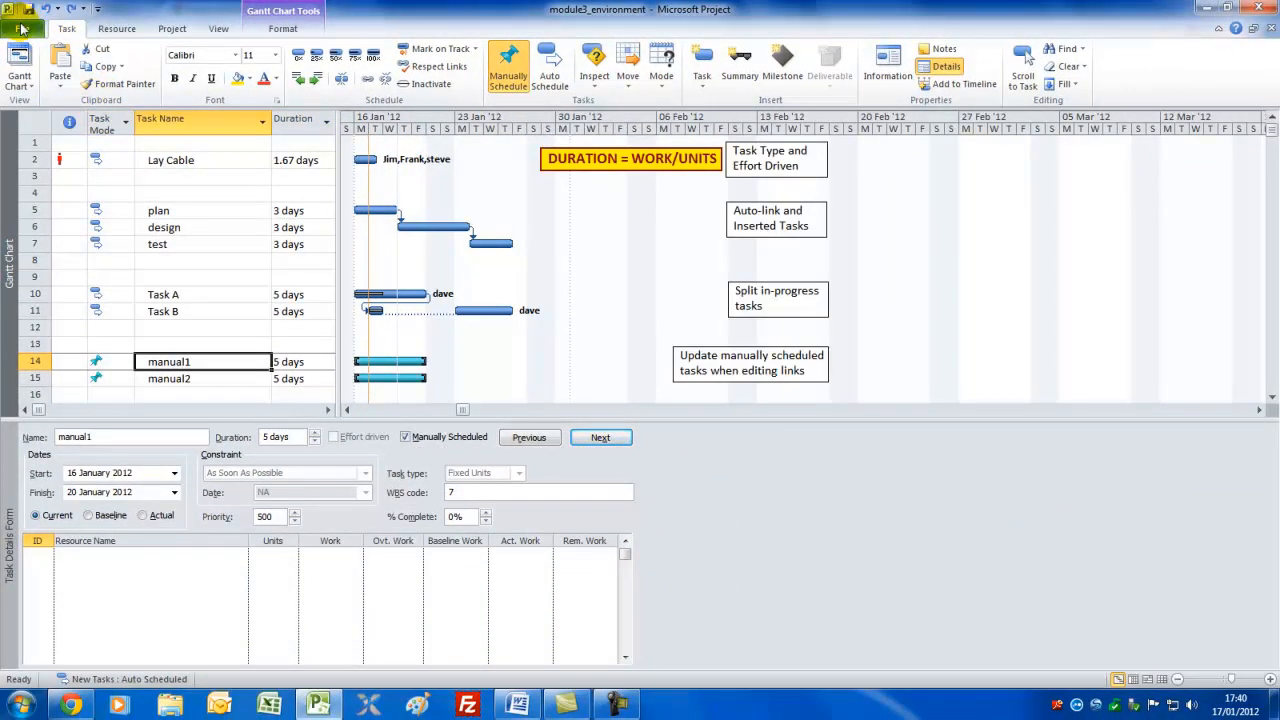
Turn on updating manually scheduled tasks when editing links in the schedule options, and link manual1 to manual2 finish-to-start
click(22, 28)
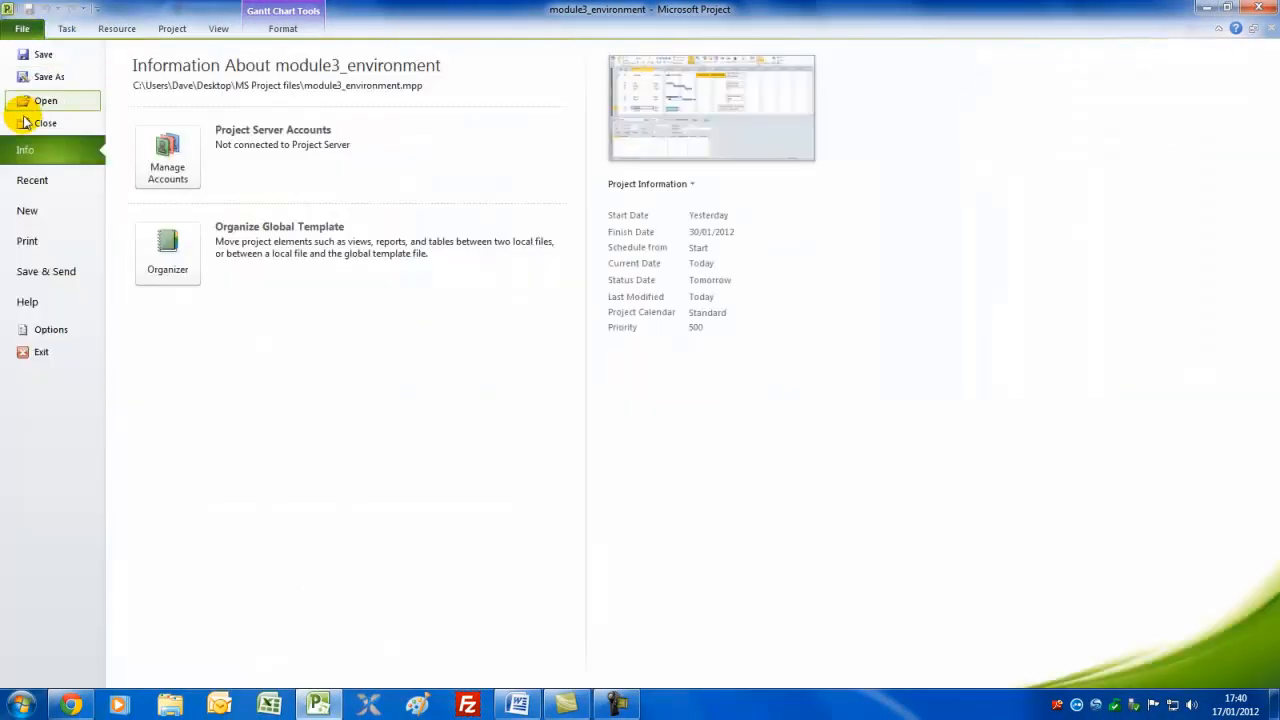
click(52, 330)
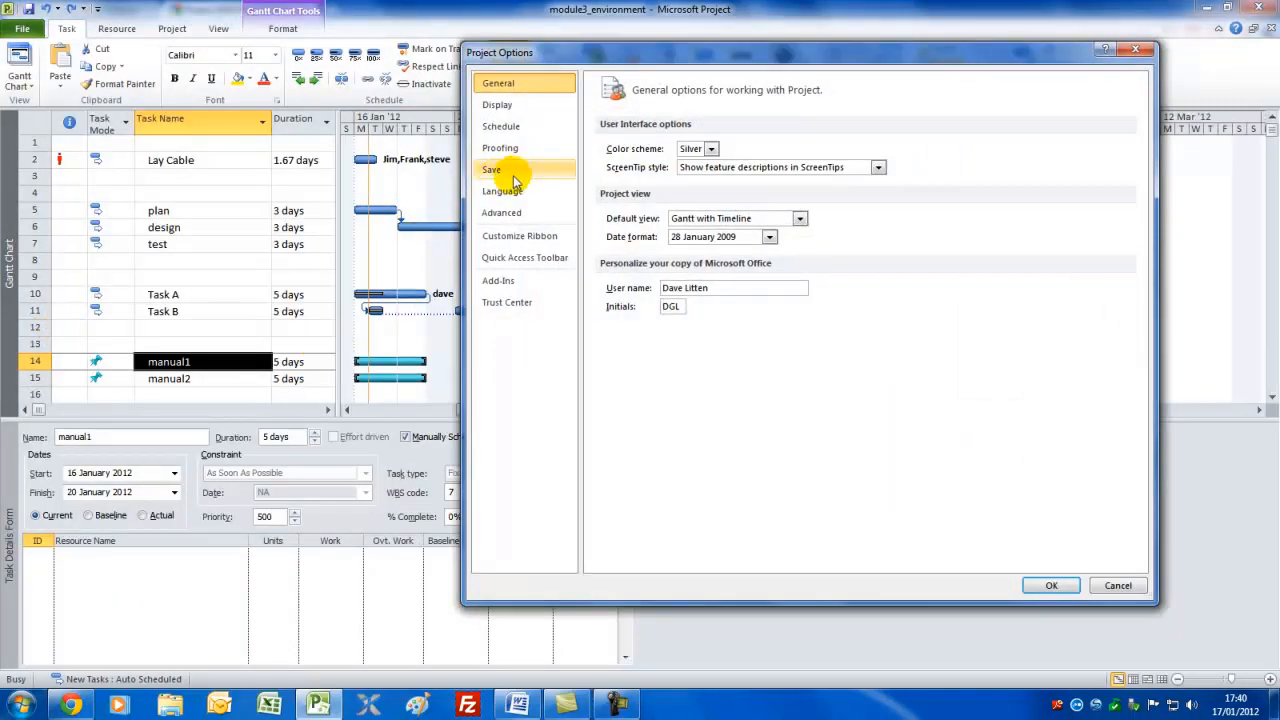
click(502, 130)
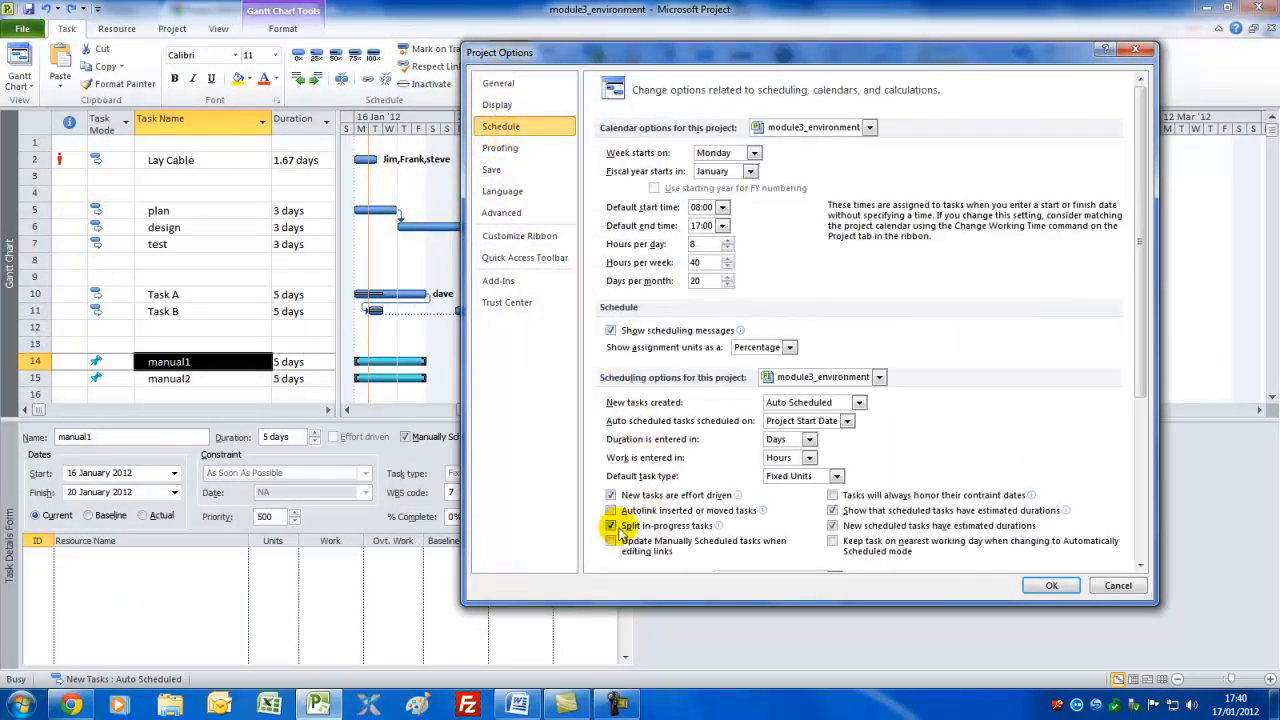
click(611, 541)
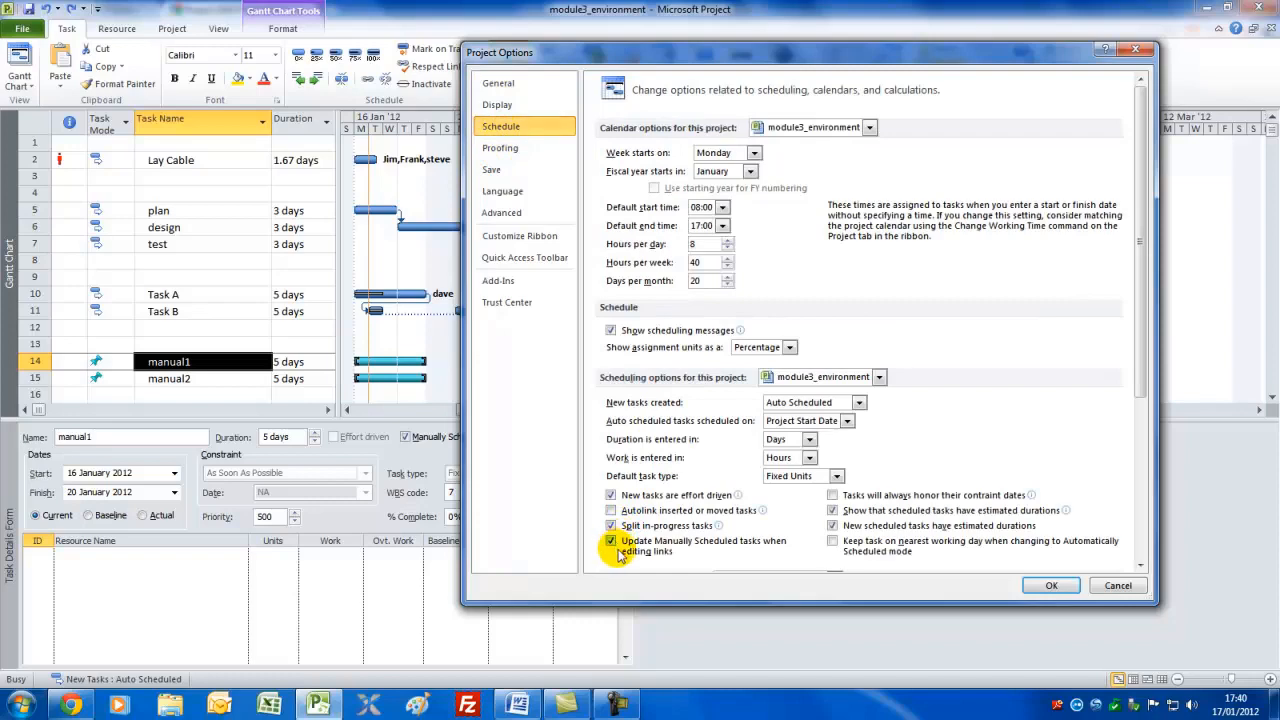
click(1052, 586)
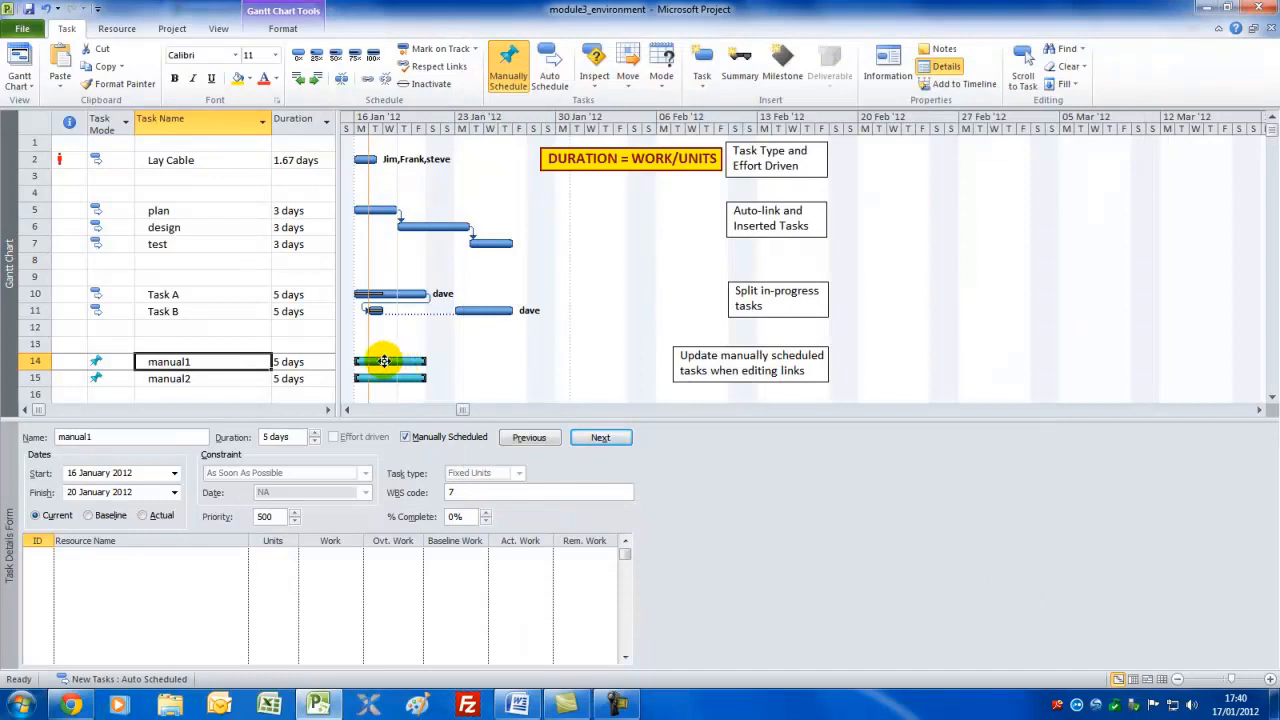
drag(384, 361, 386, 378)
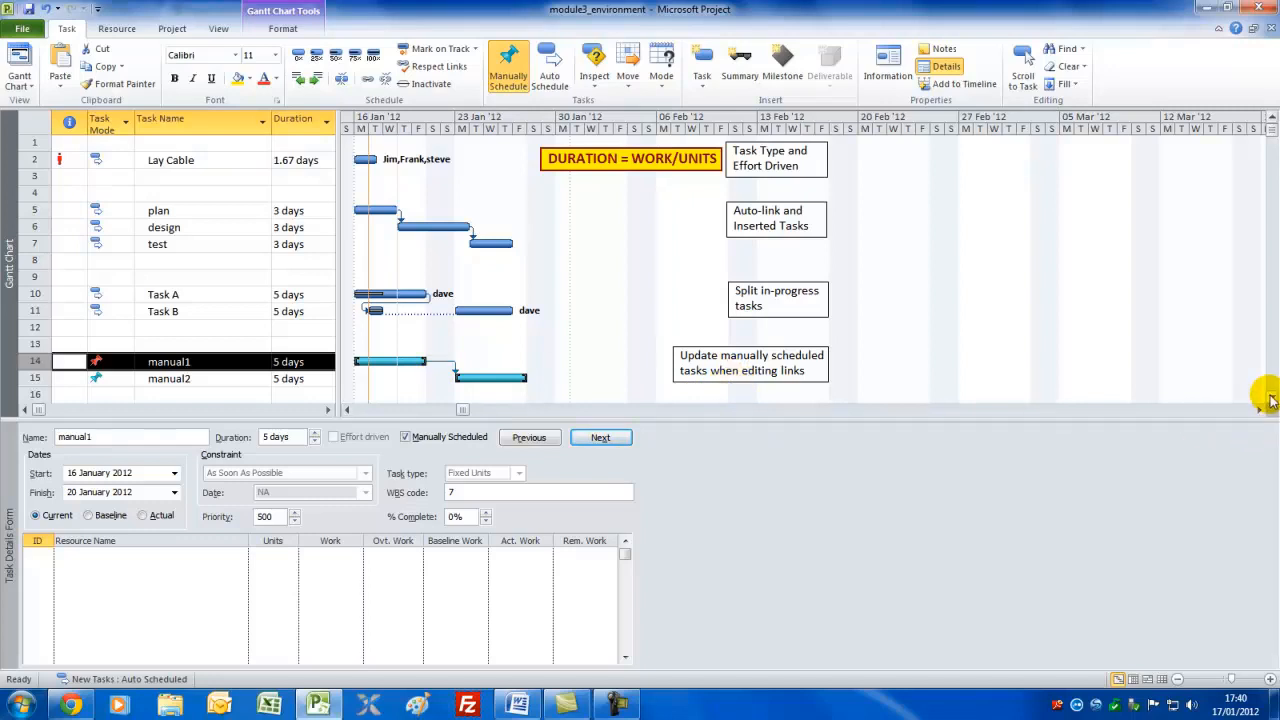
Check Second task's bar and the schedule option for tasks always honoring their constraint dates, leaving the option off
scroll(1270, 400, down, 3)
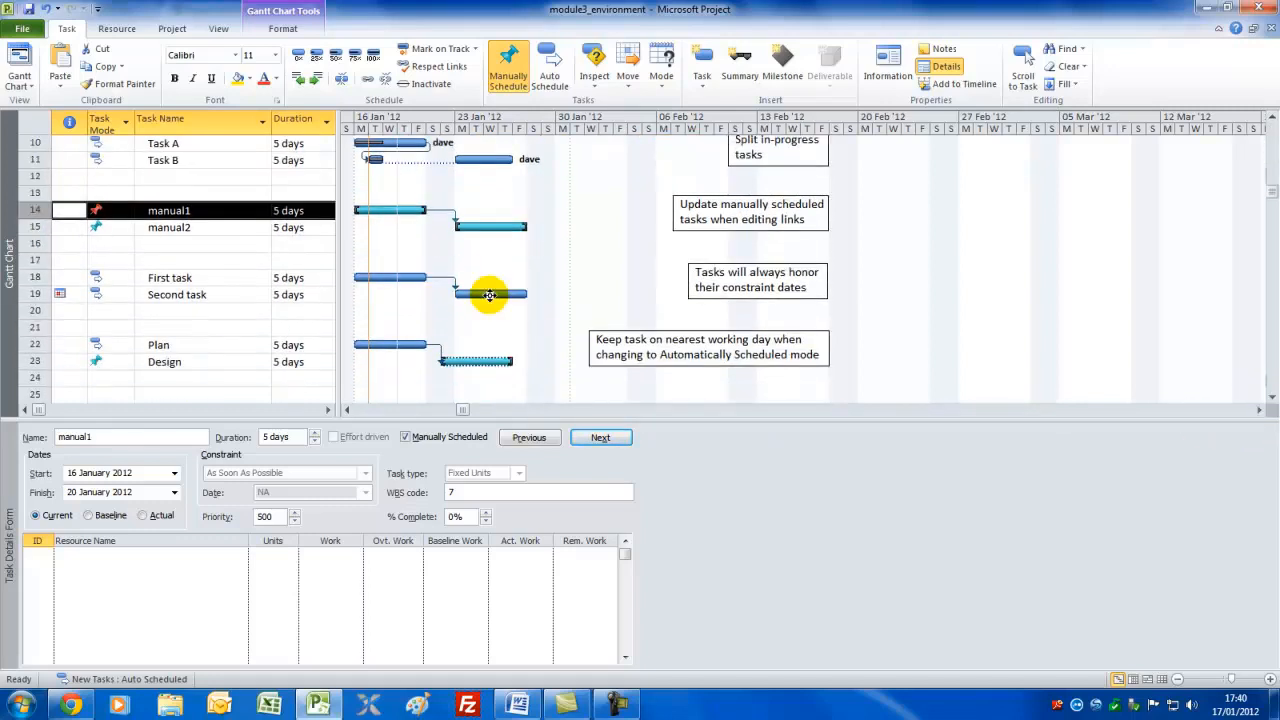
mouse_move(490, 295)
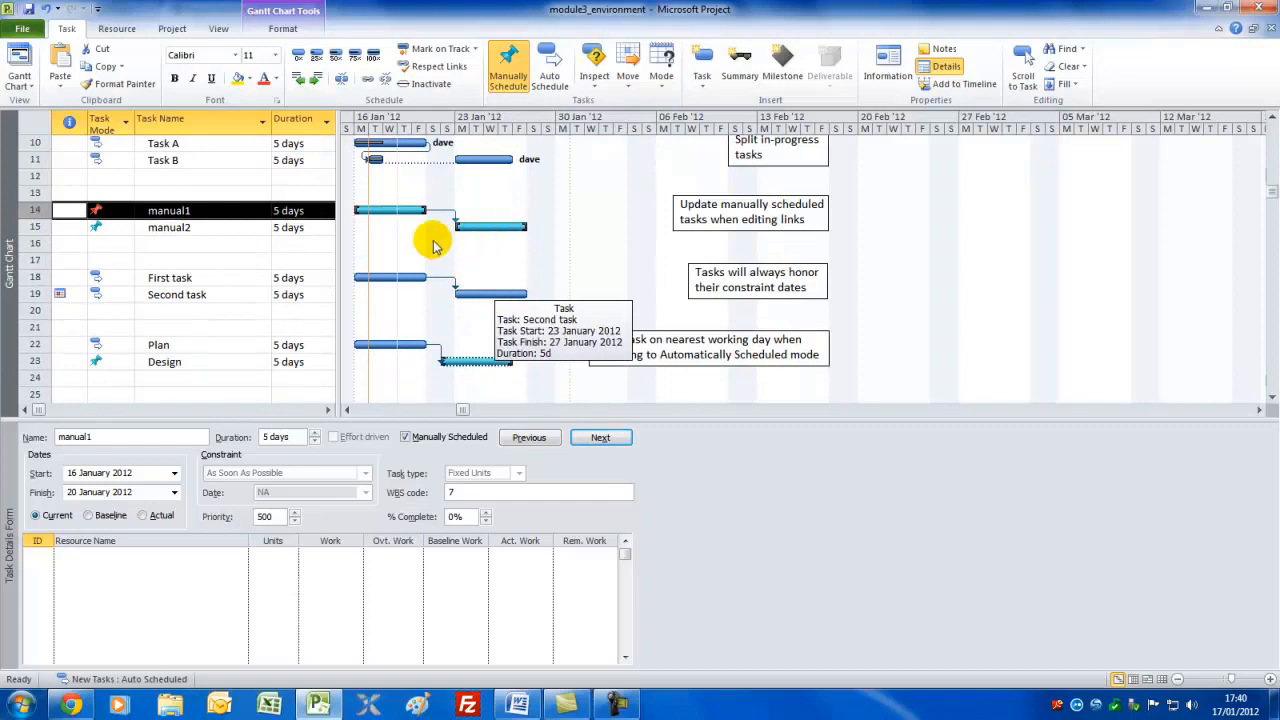
click(22, 30)
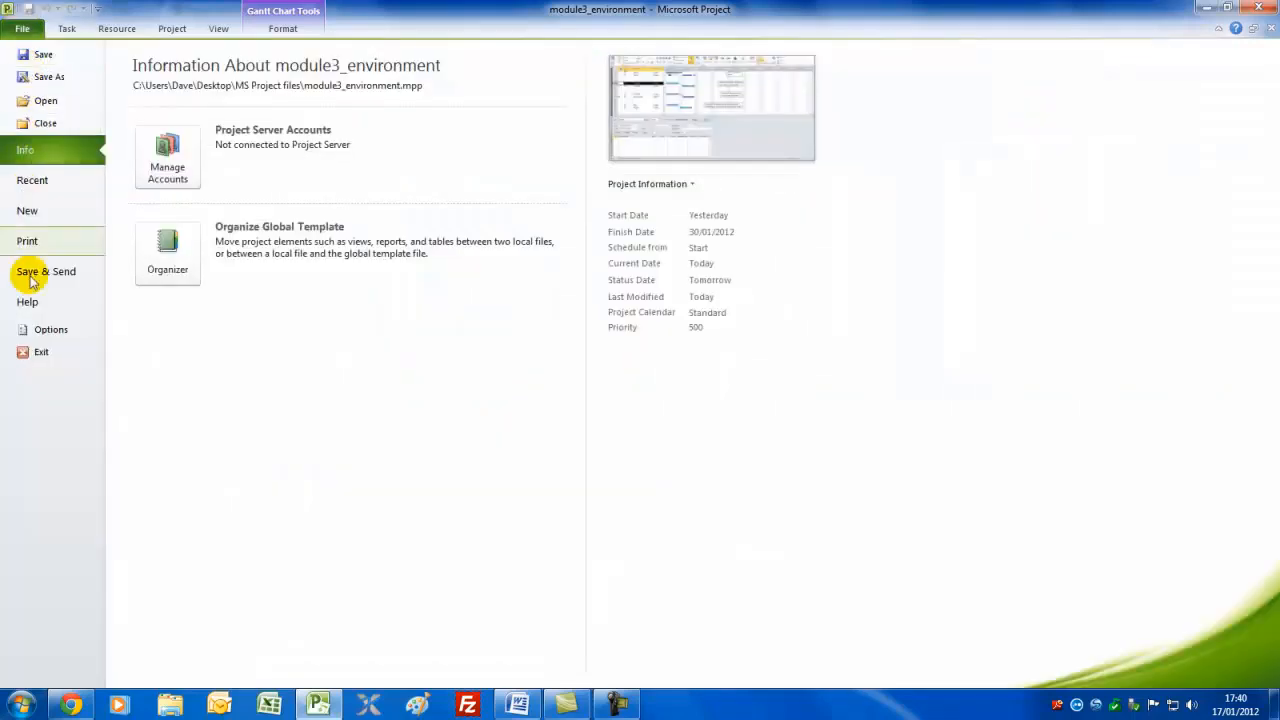
click(40, 331)
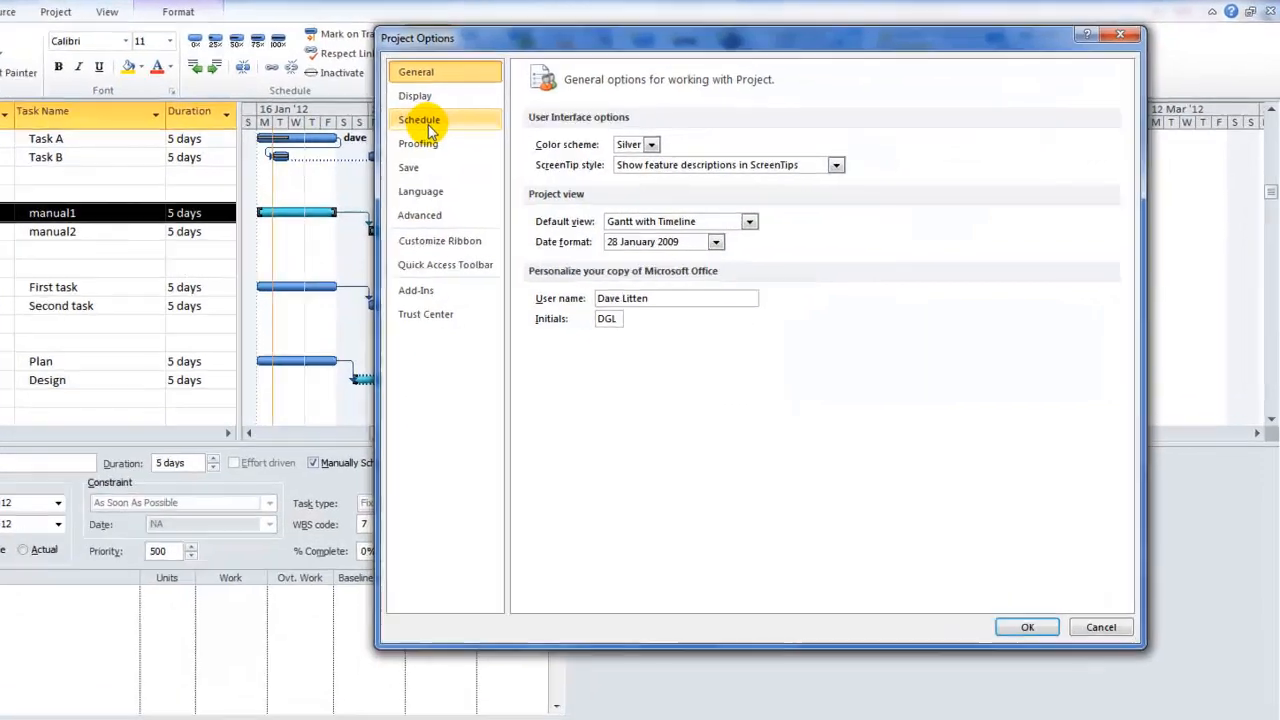
click(501, 126)
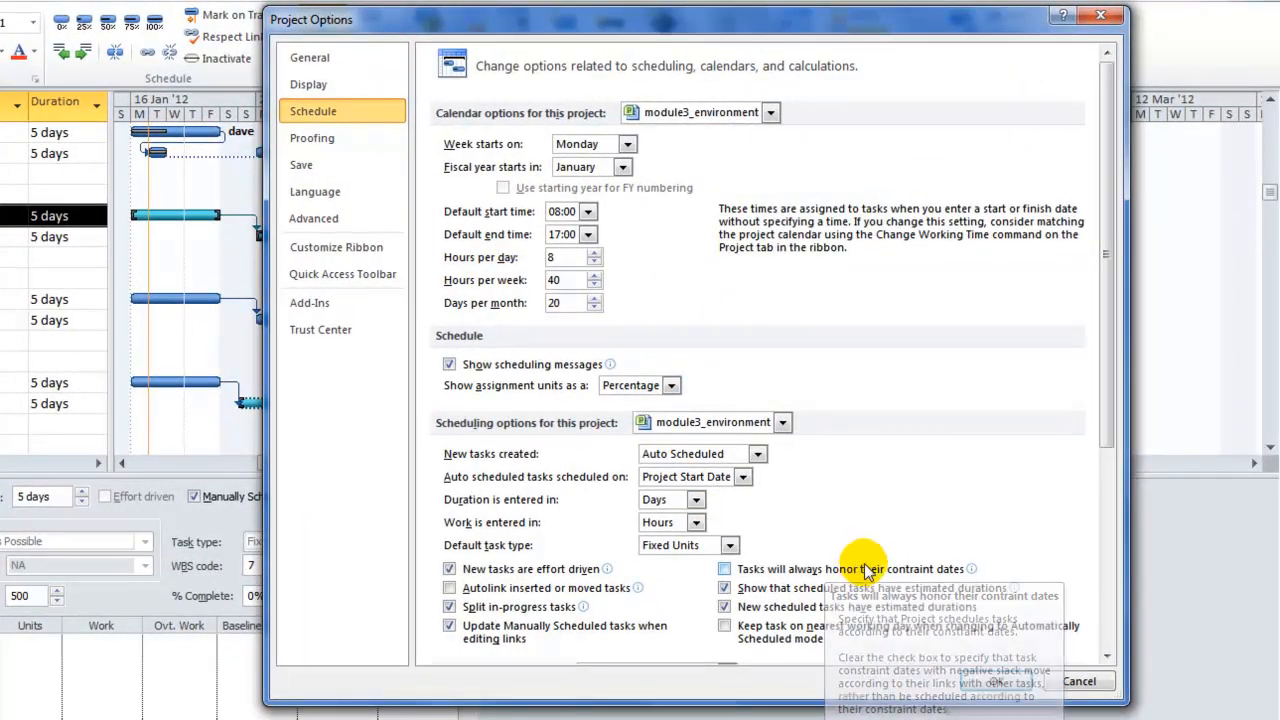
mouse_move(895, 576)
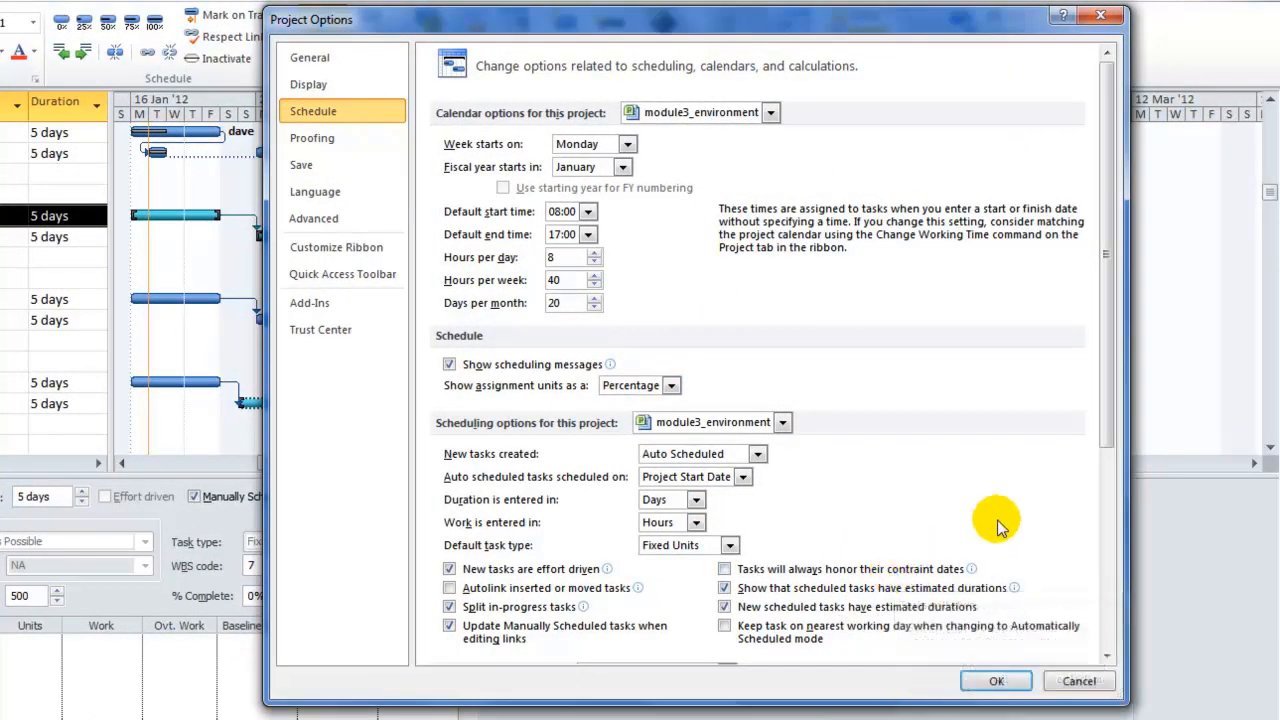
click(995, 684)
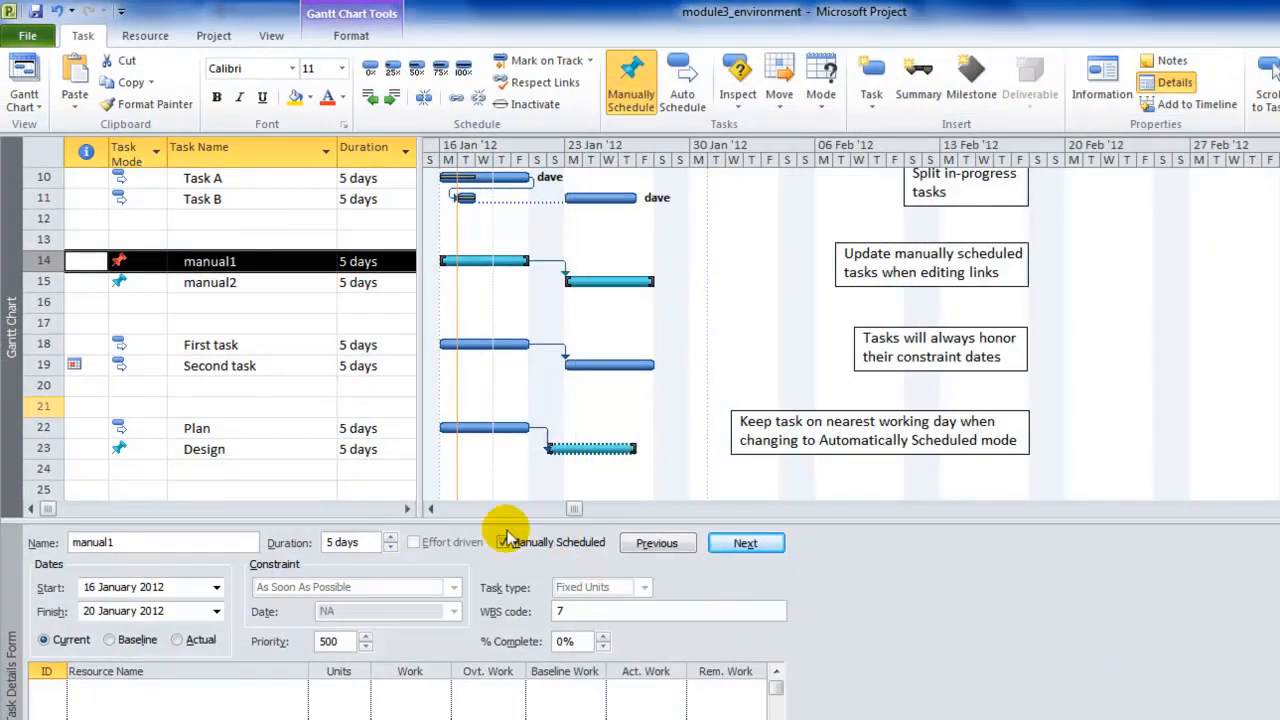
Examine Second task's constraint type and constraint date in its advanced task information
double_click(240, 366)
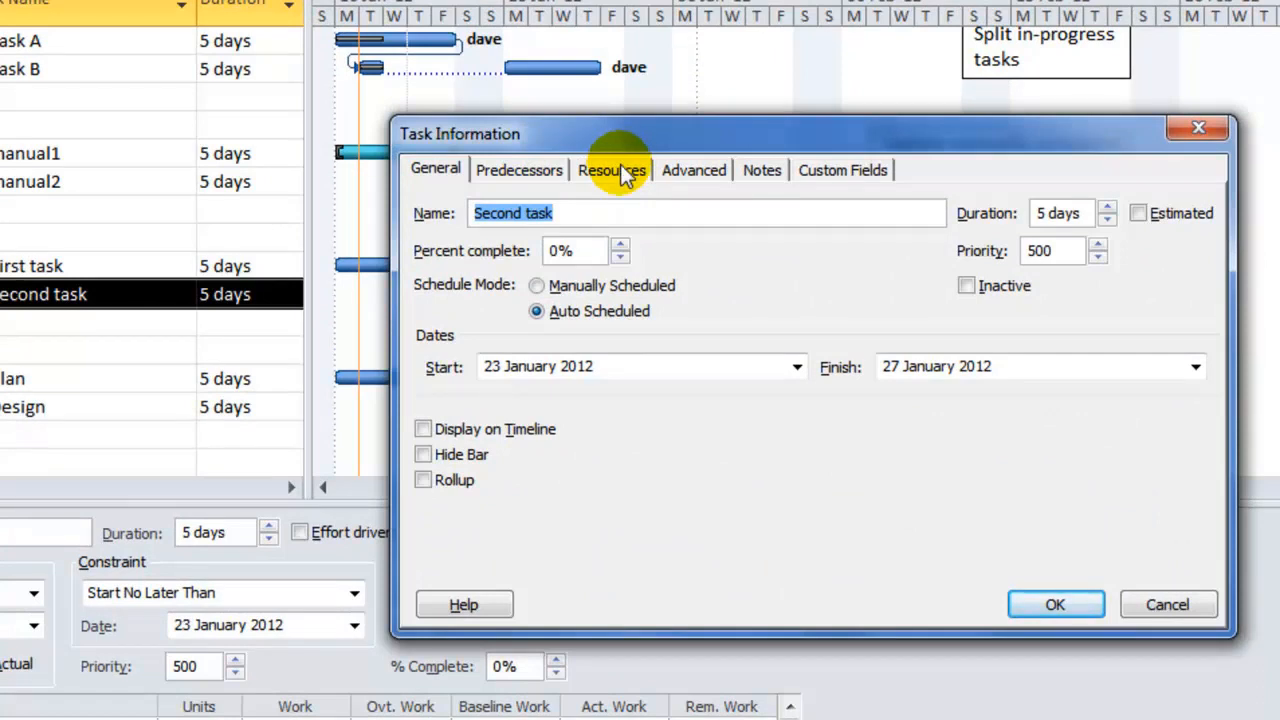
click(688, 170)
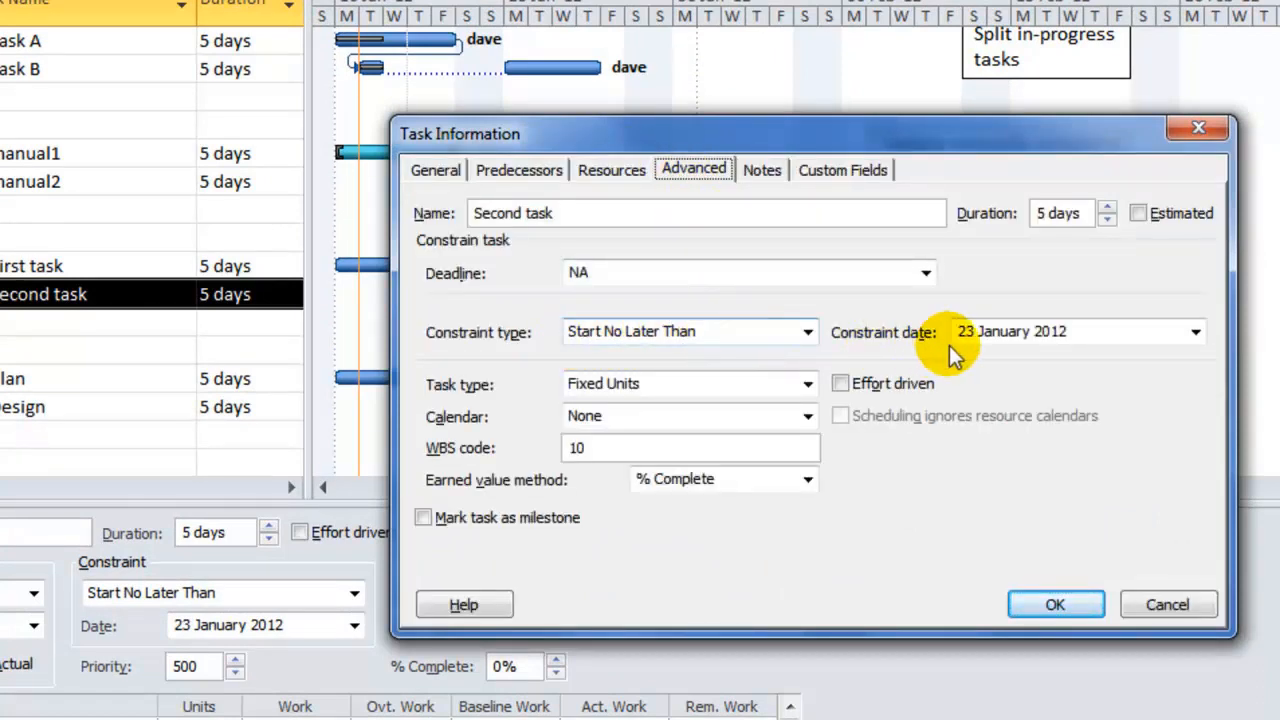
drag(820, 144, 1023, 156)
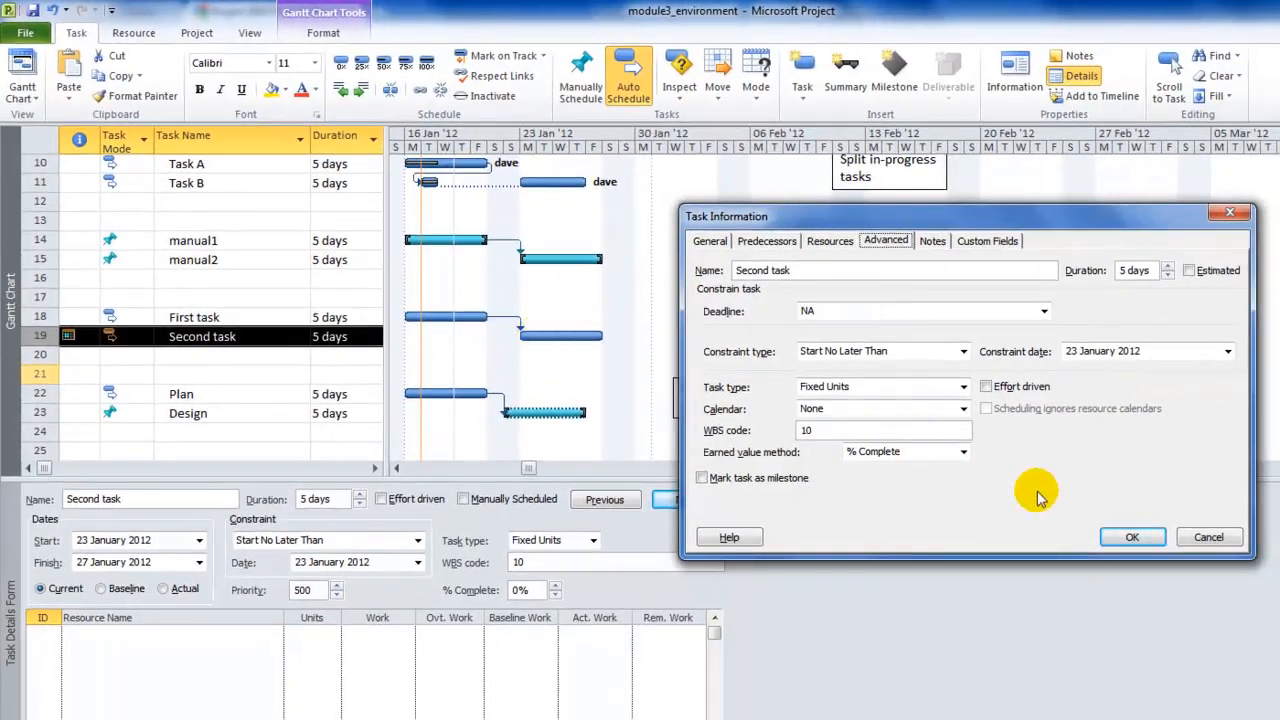
click(1128, 537)
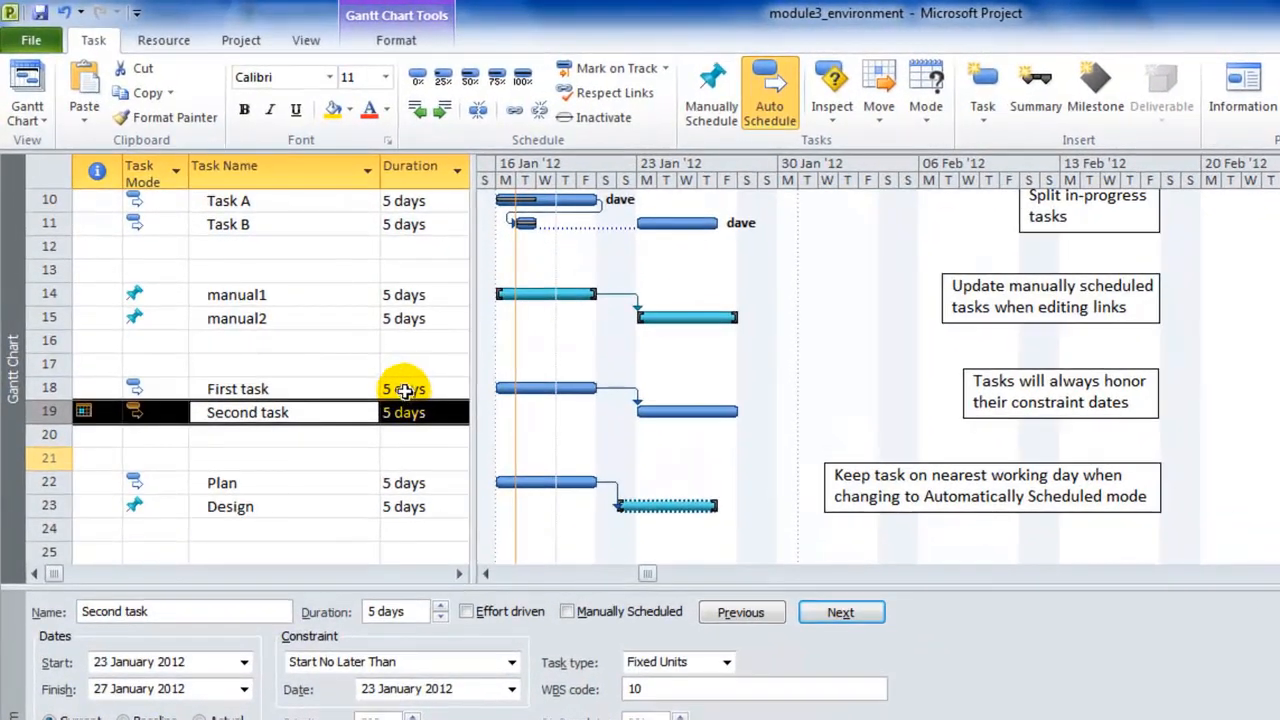
Set First task's duration to 7 days
click(330, 318)
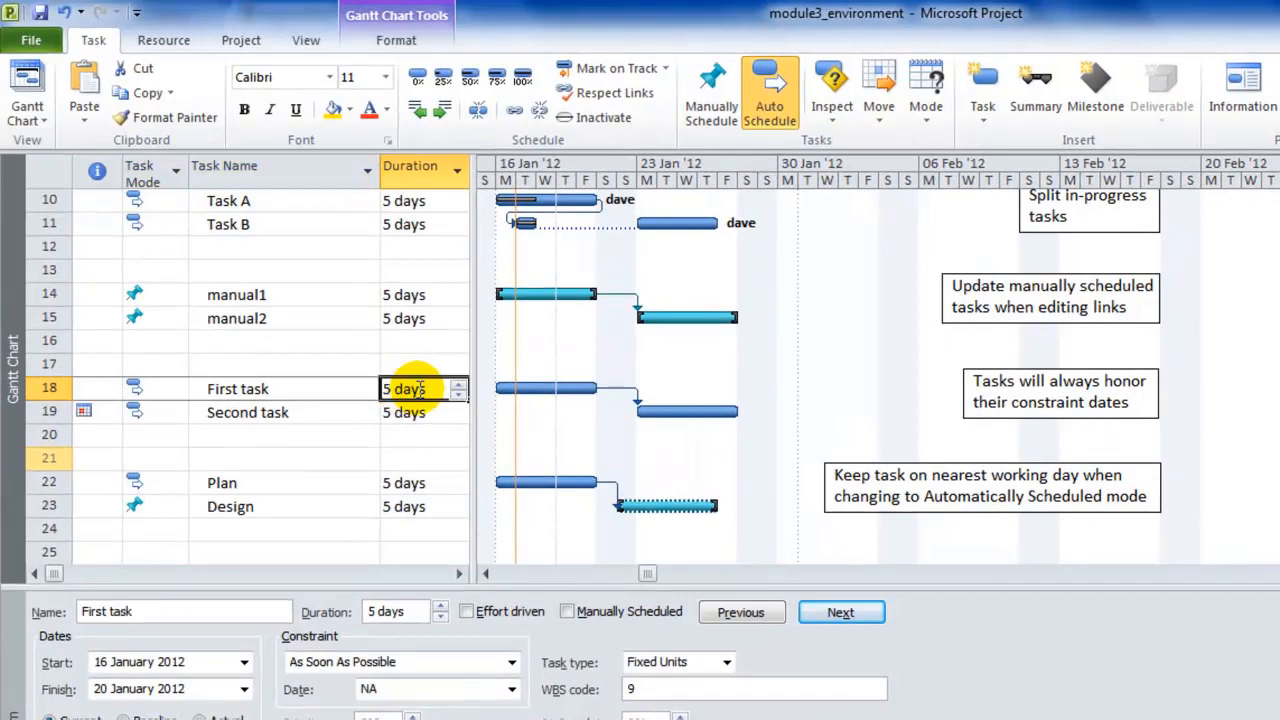
text(7)
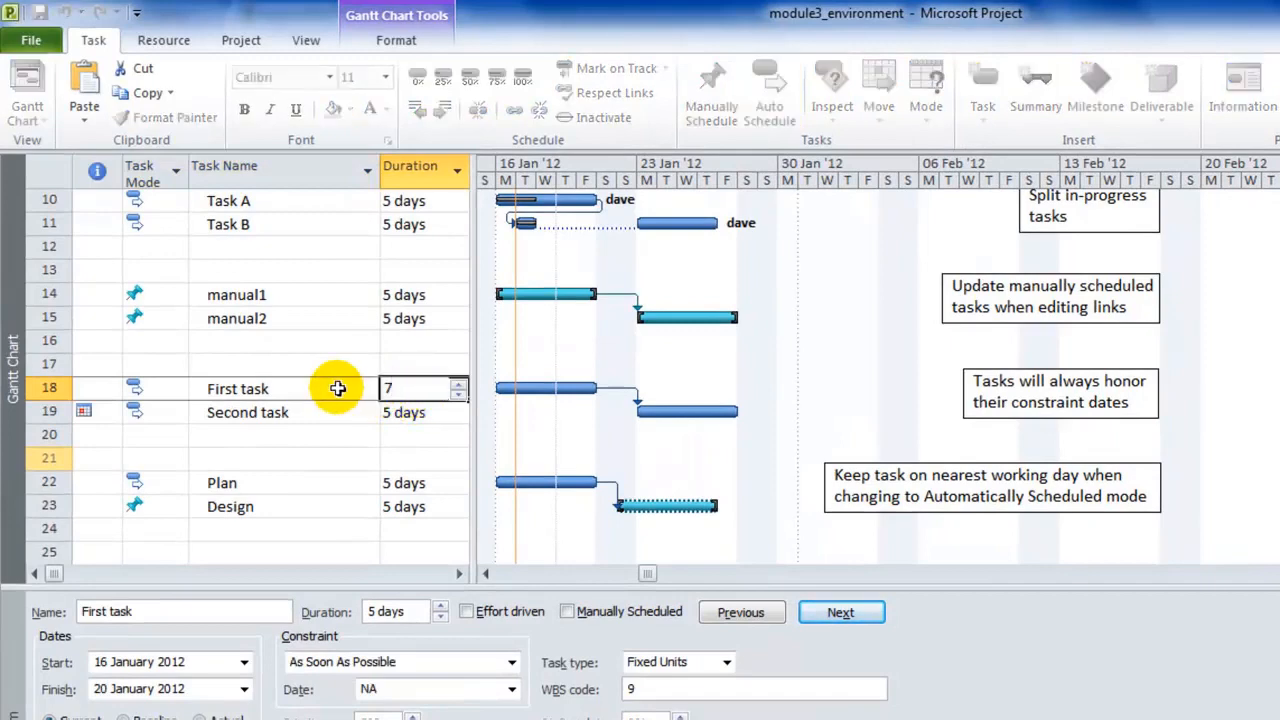
Try a duration of 7 days for First task, and undo the change after viewing its effect on Second task
click(337, 388)
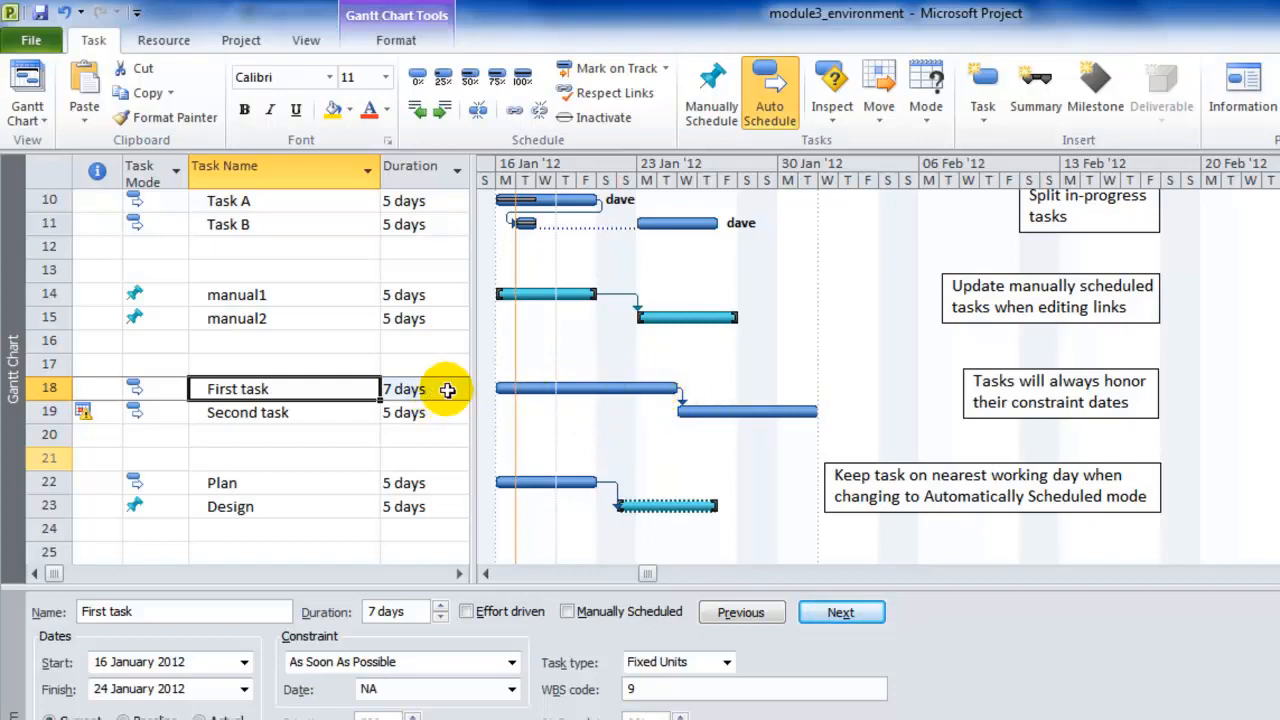
mouse_move(712, 412)
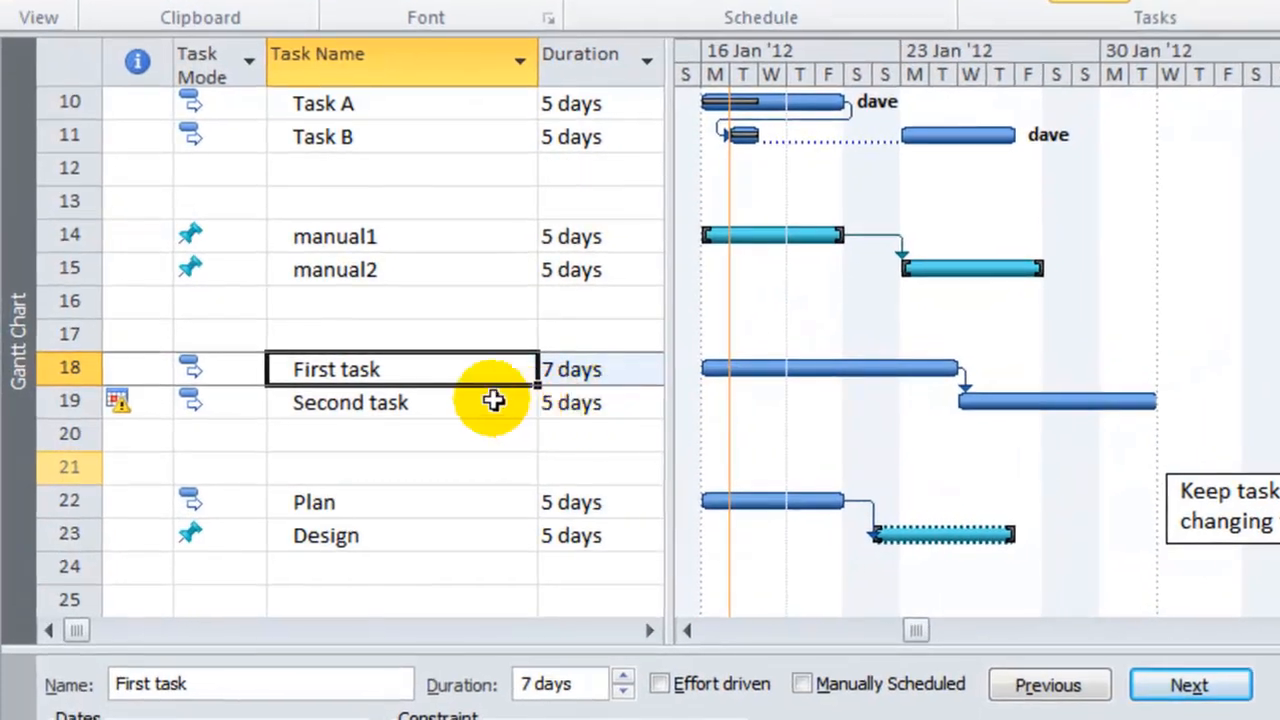
mouse_move(145, 402)
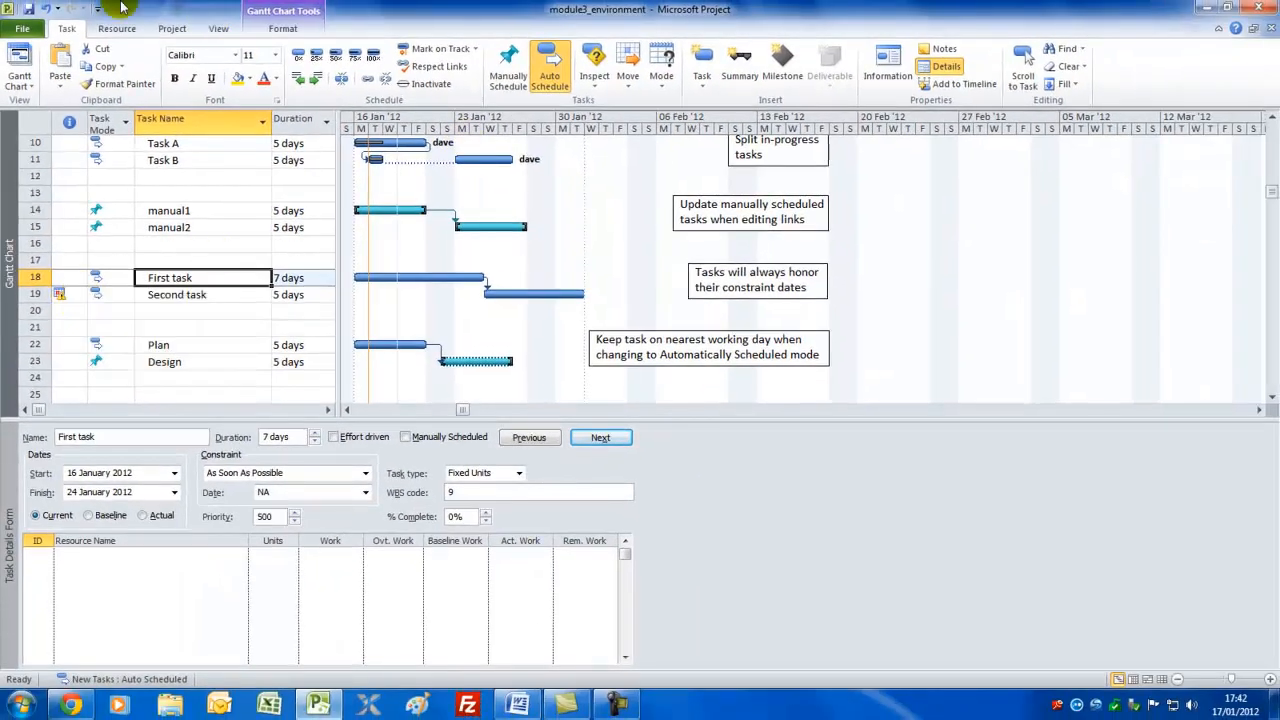
click(46, 9)
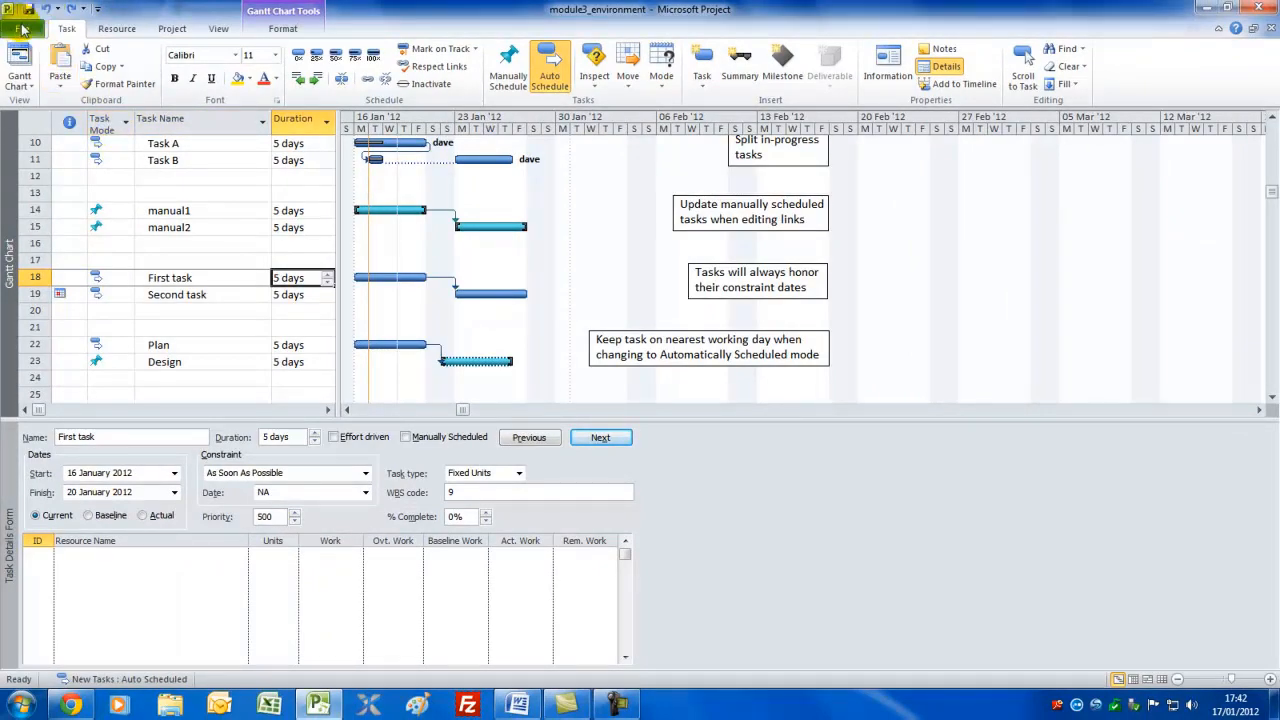
Enable the scheduling option that tasks will always honor their constraint dates in the project options
click(22, 29)
click(36, 329)
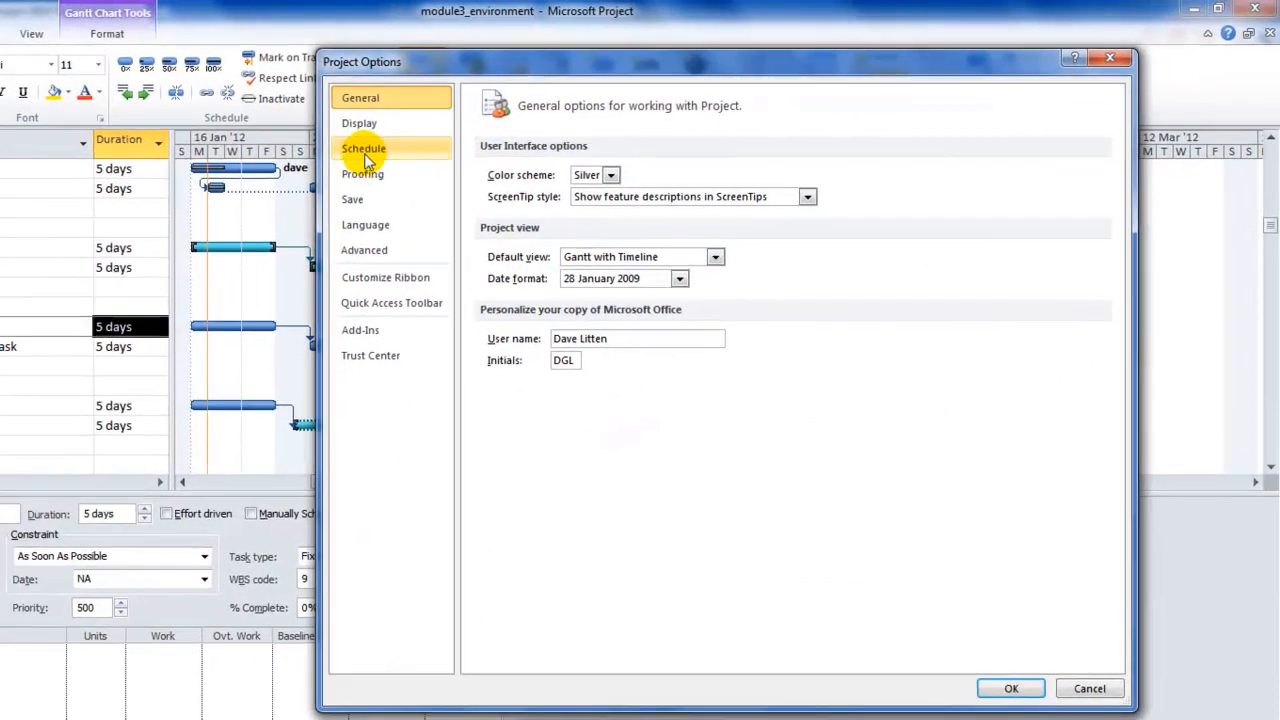
click(448, 135)
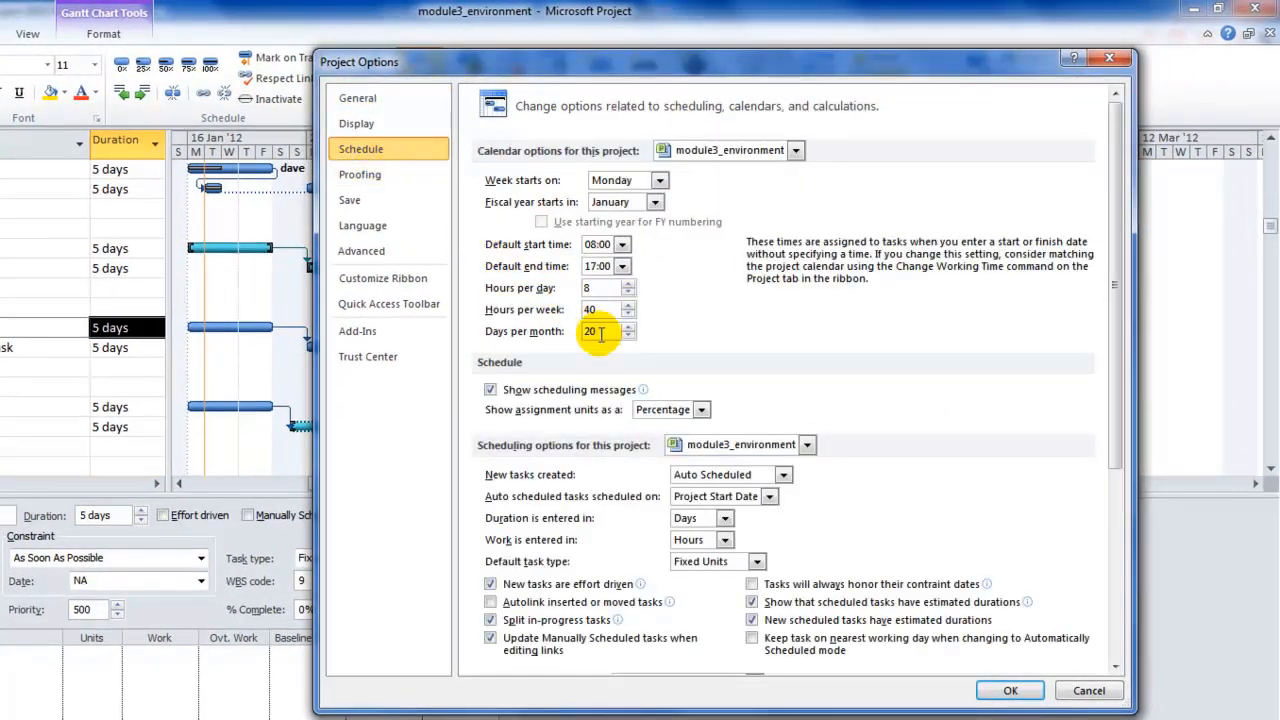
click(752, 584)
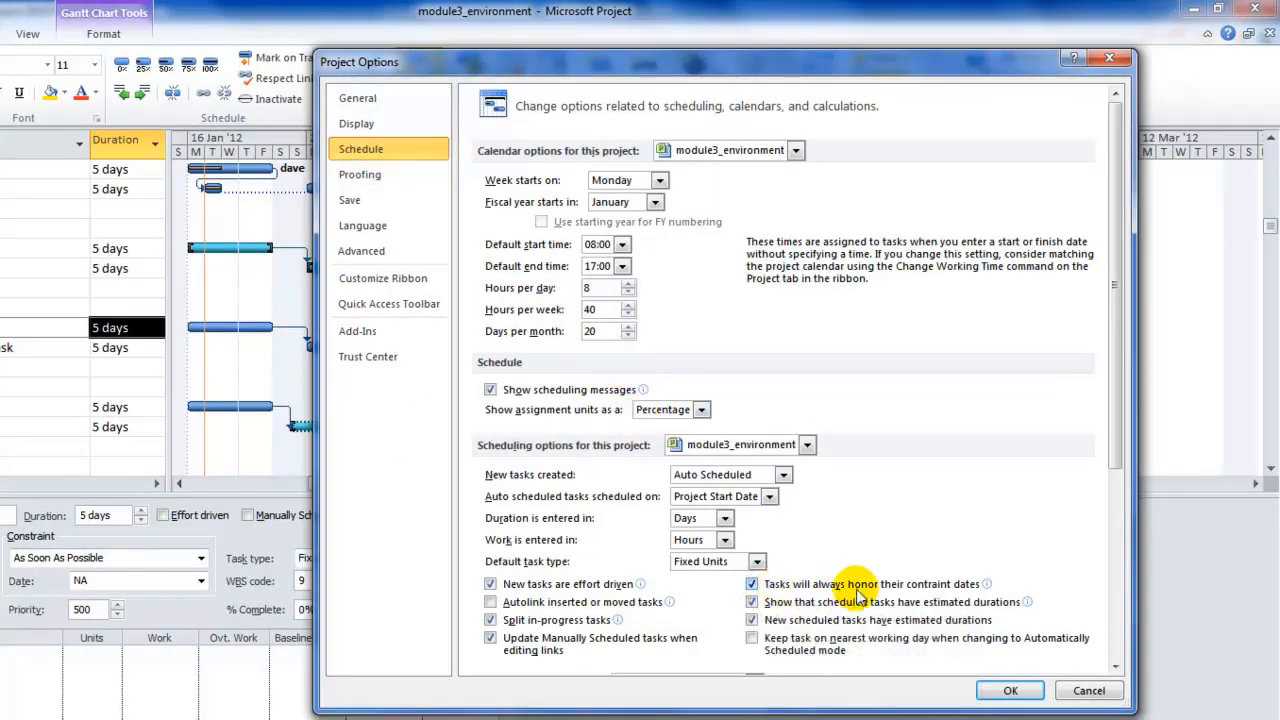
click(1010, 691)
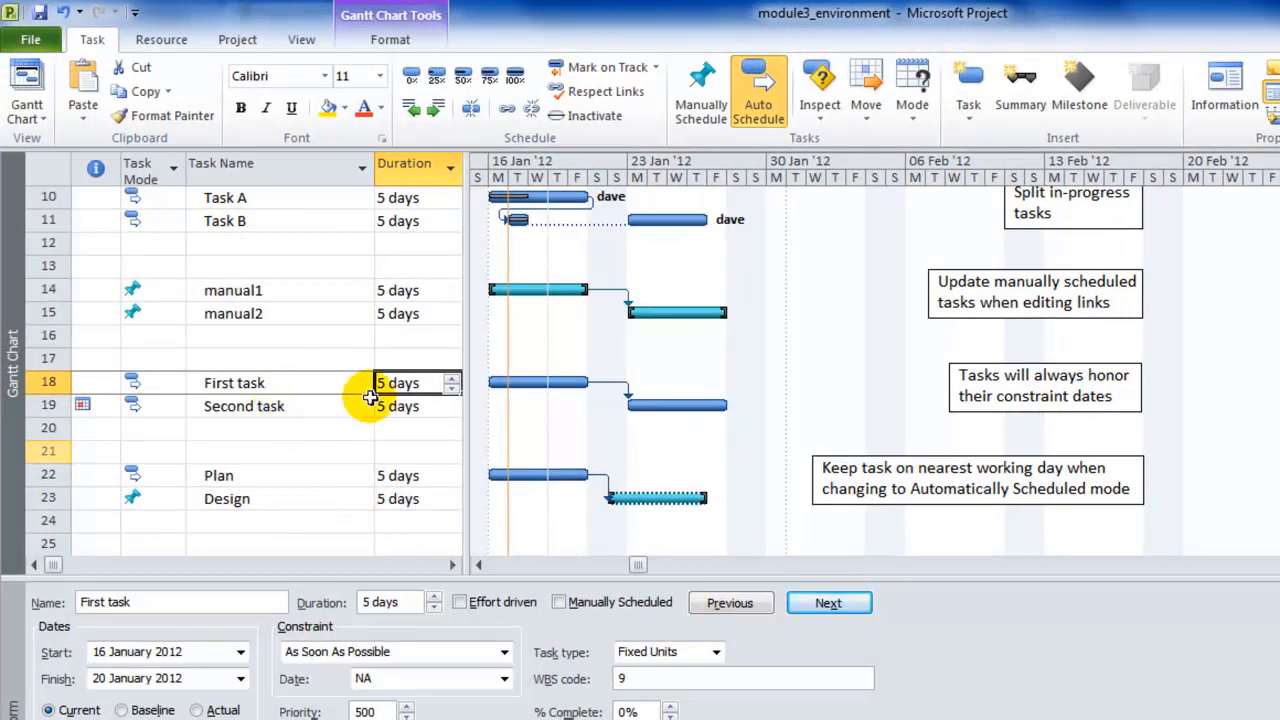
Set First task's duration to 7 days and continue by allowing the scheduling conflict with Second task
click(452, 379)
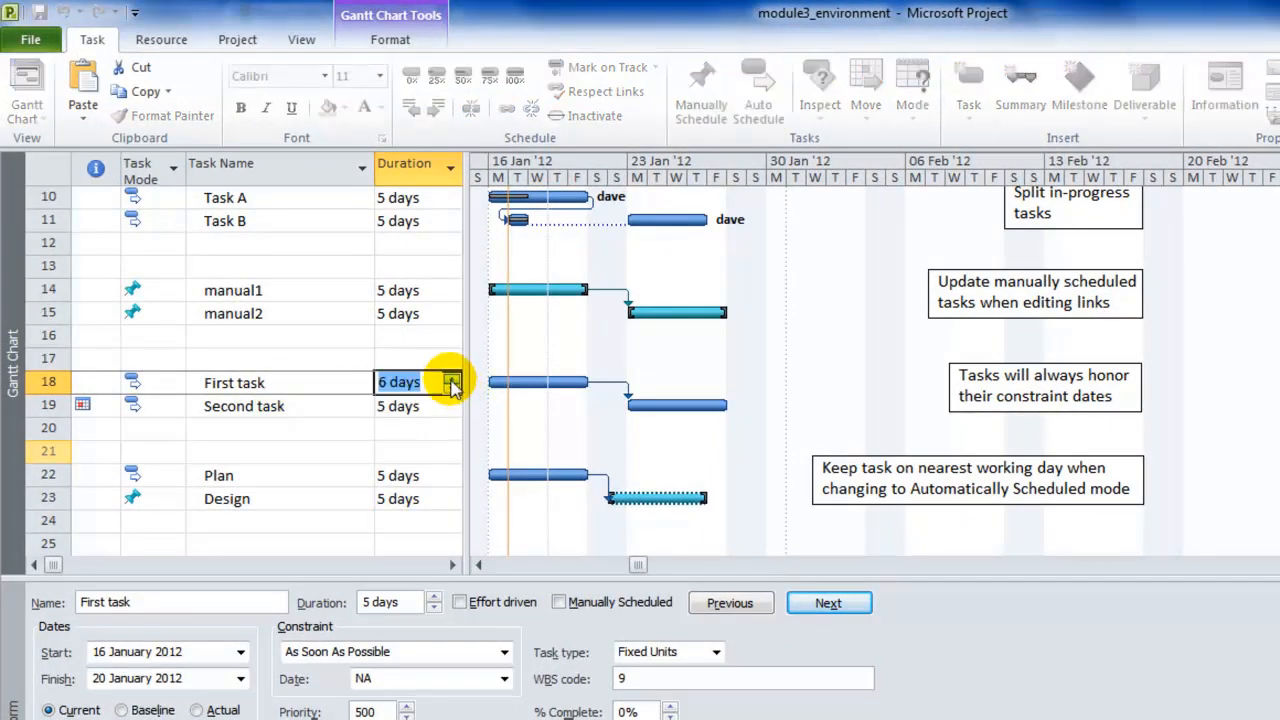
click(289, 382)
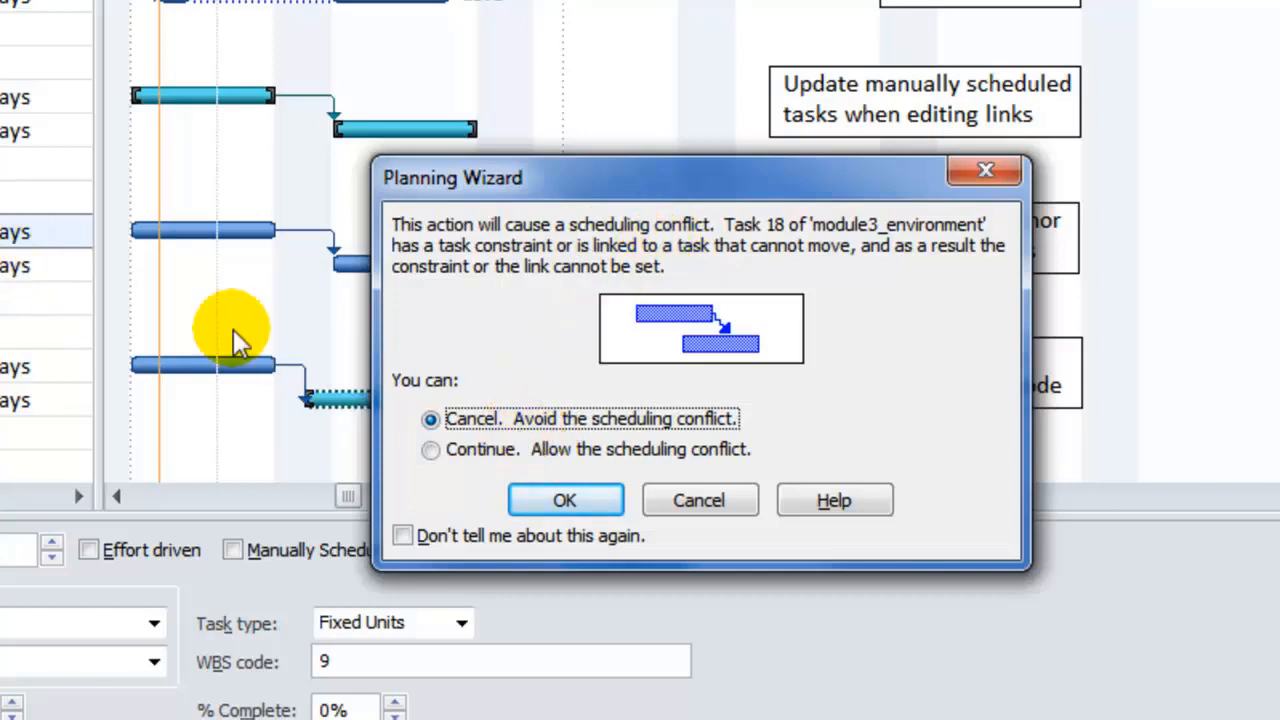
click(435, 452)
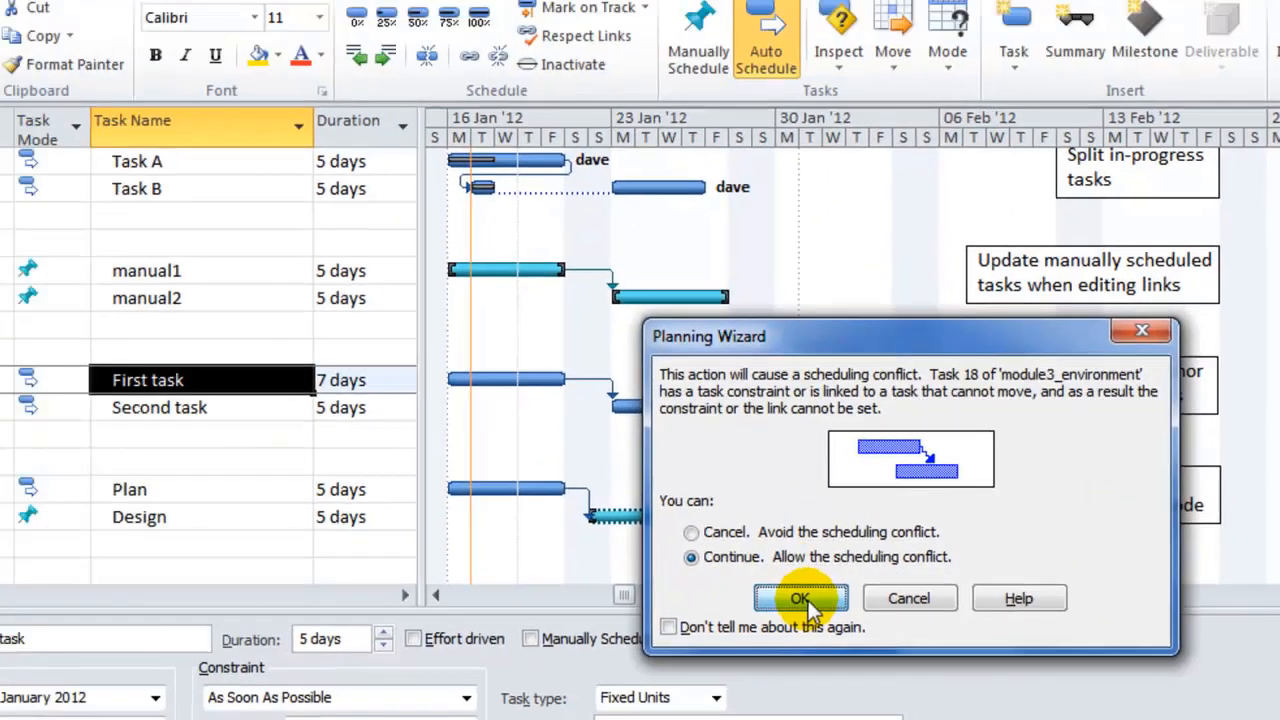
click(564, 500)
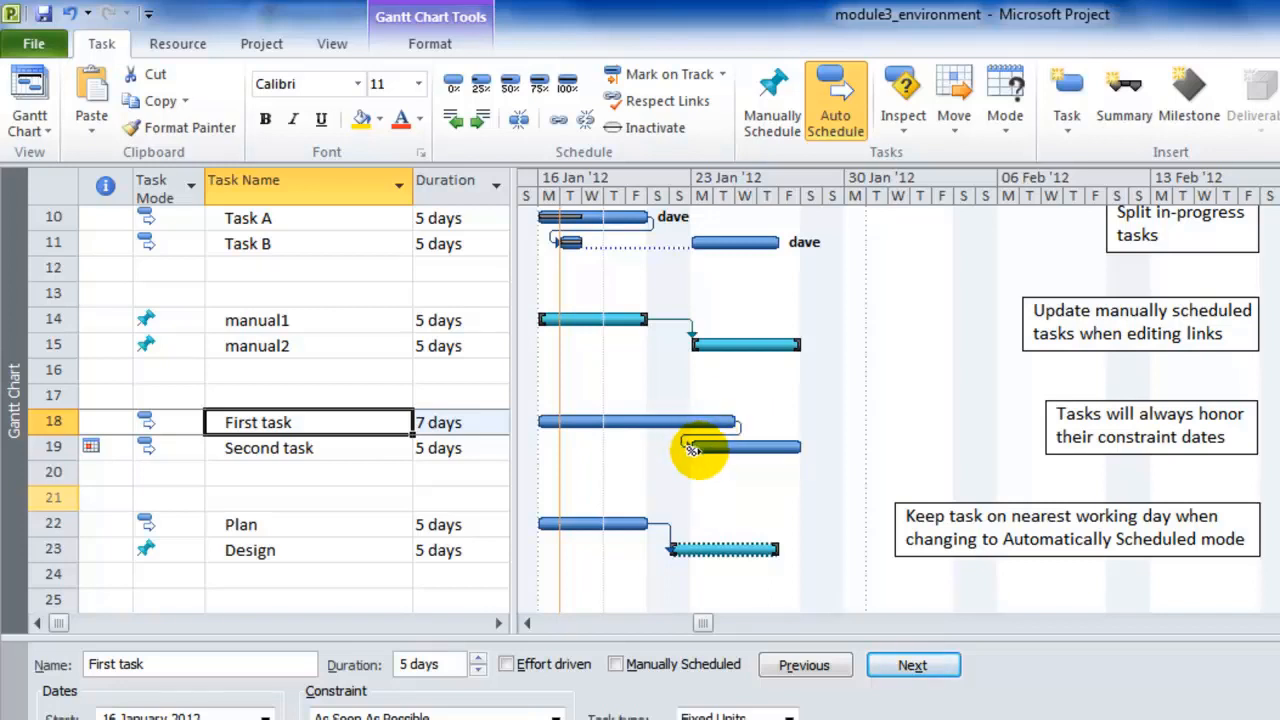
mouse_move(690, 448)
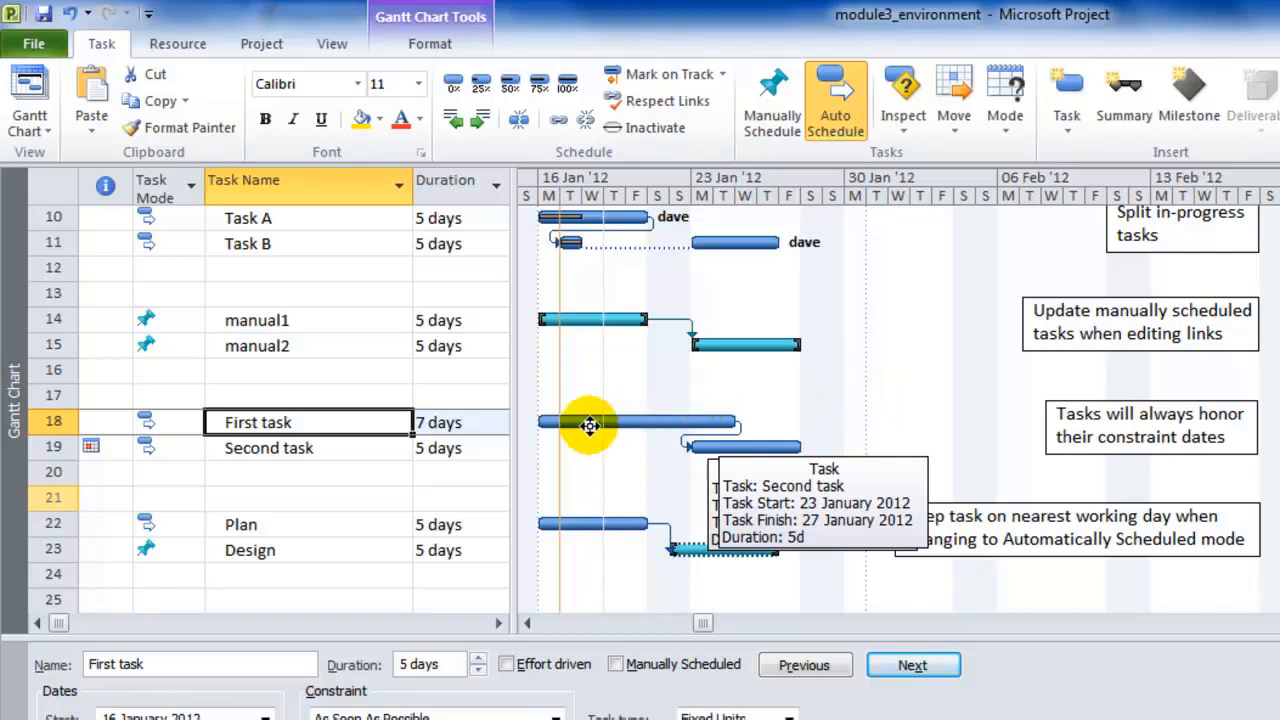
click(309, 451)
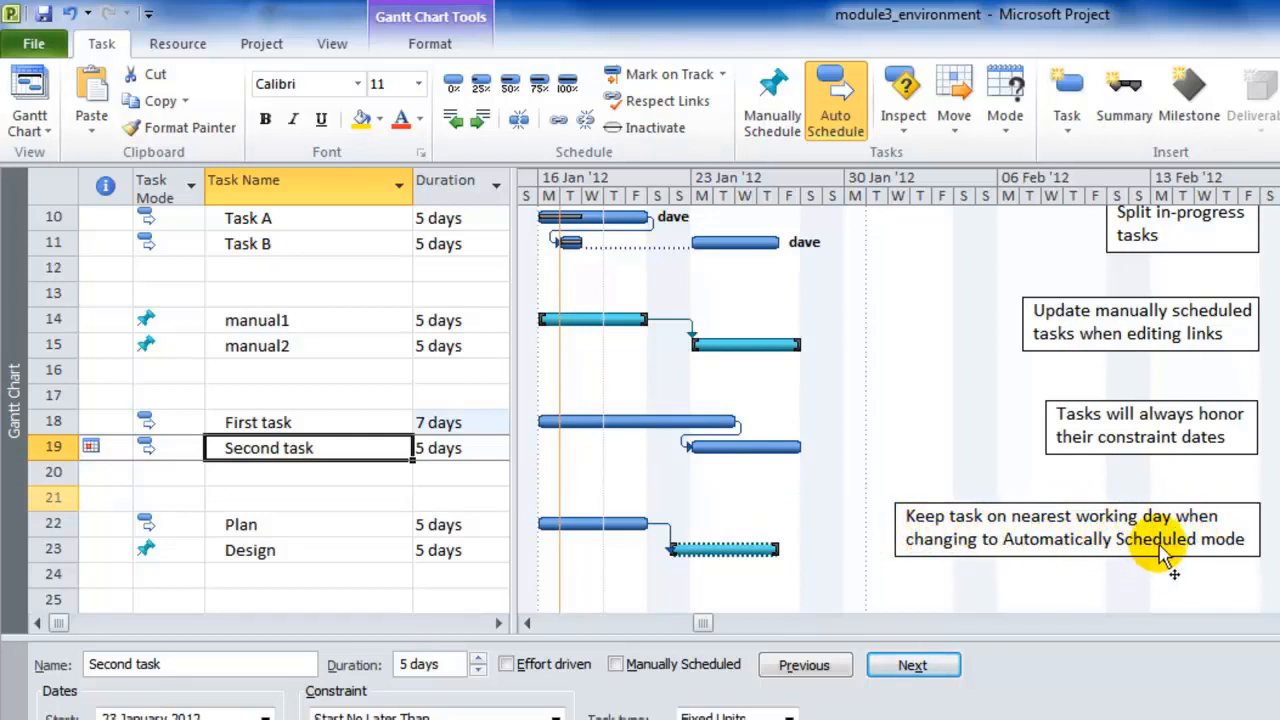
Review the project's Schedule option for keeping tasks on the nearest working day when changing to Automatically Scheduled mode
click(33, 44)
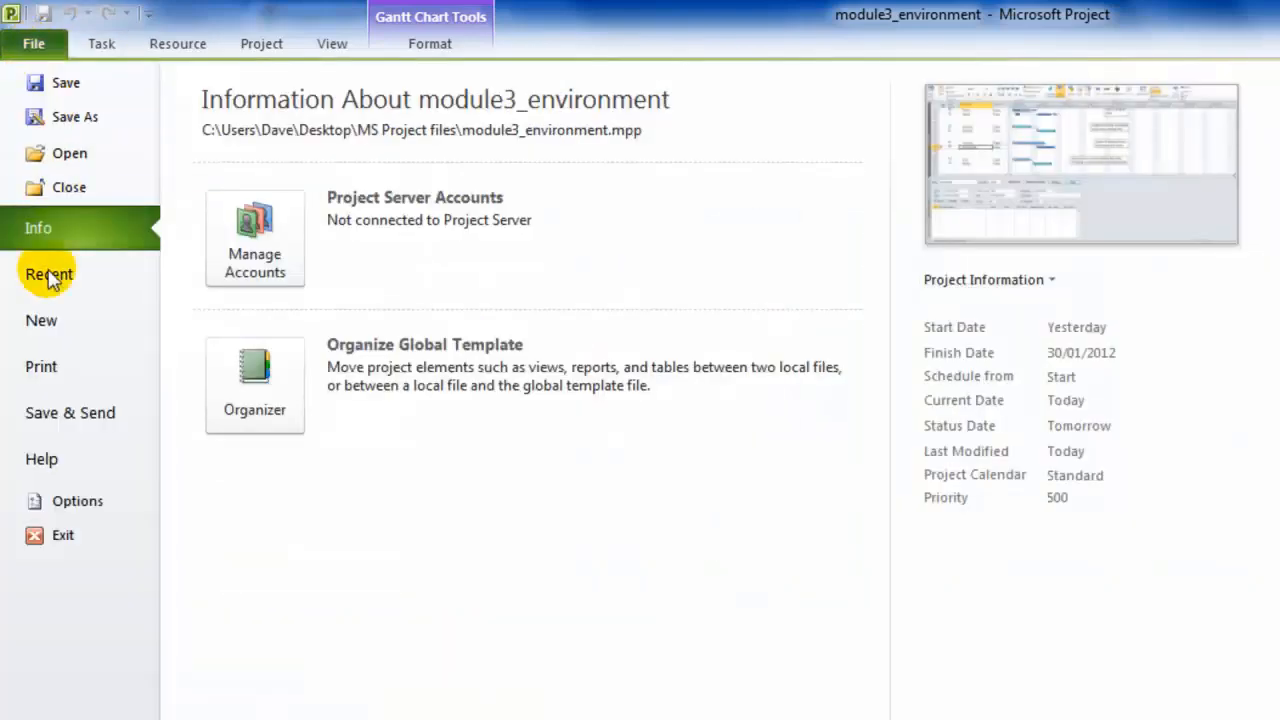
click(57, 500)
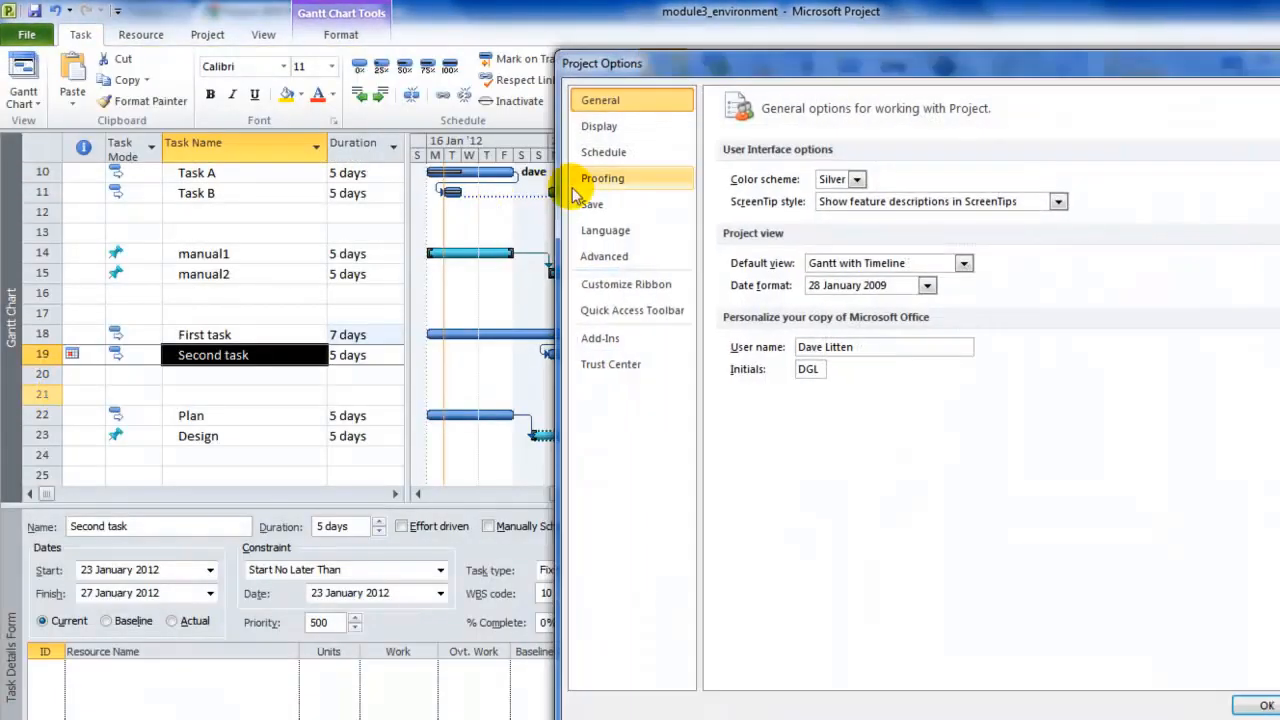
click(615, 156)
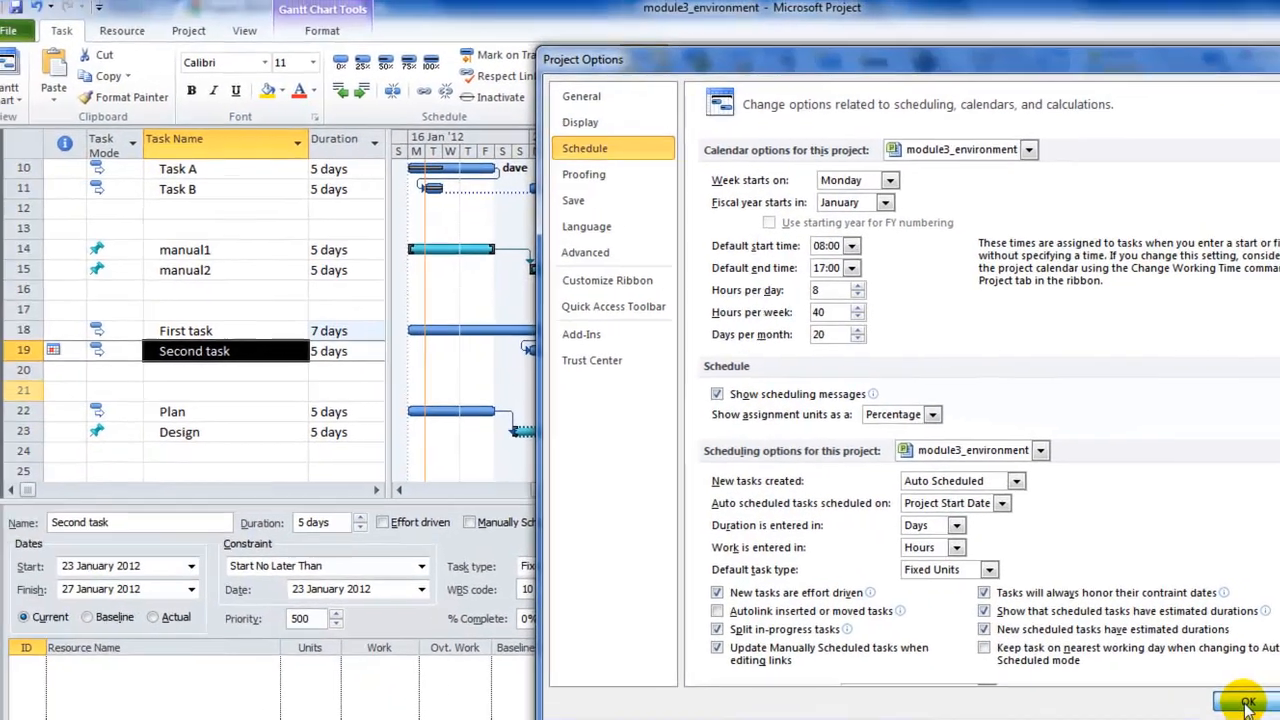
click(1247, 705)
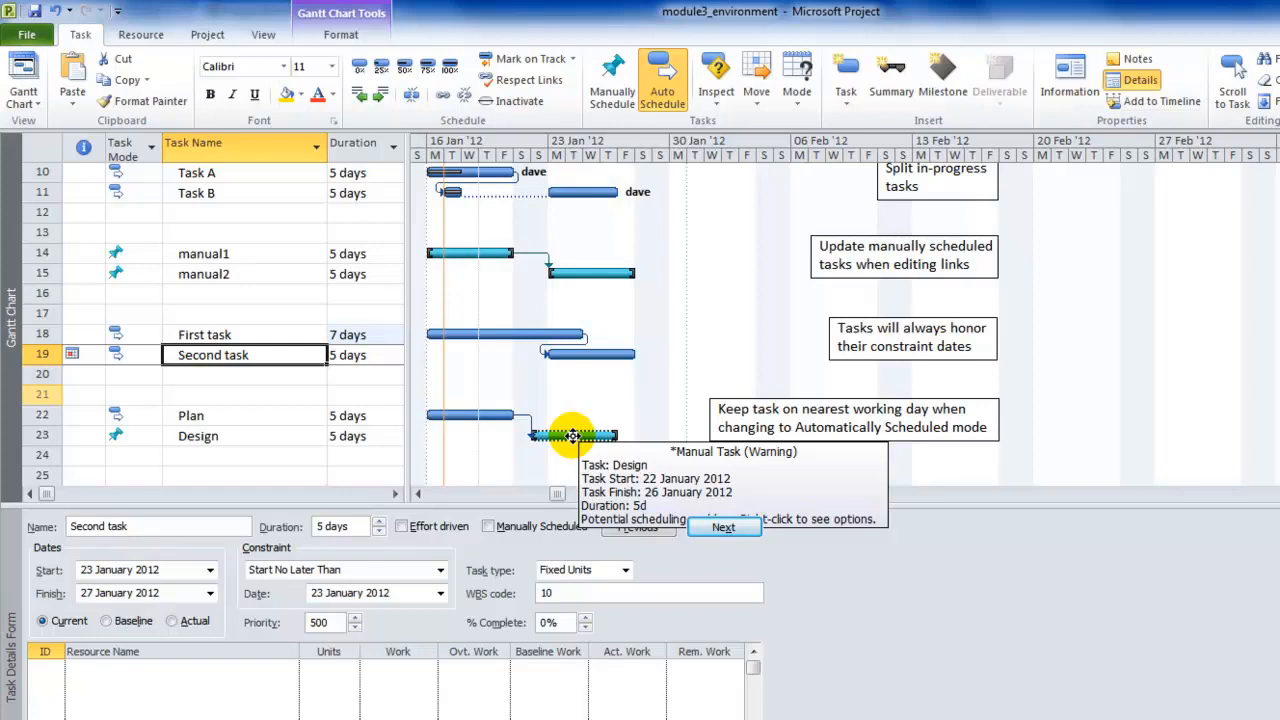
Change the Design task's schedule mode to Auto Scheduled in its task information
click(236, 436)
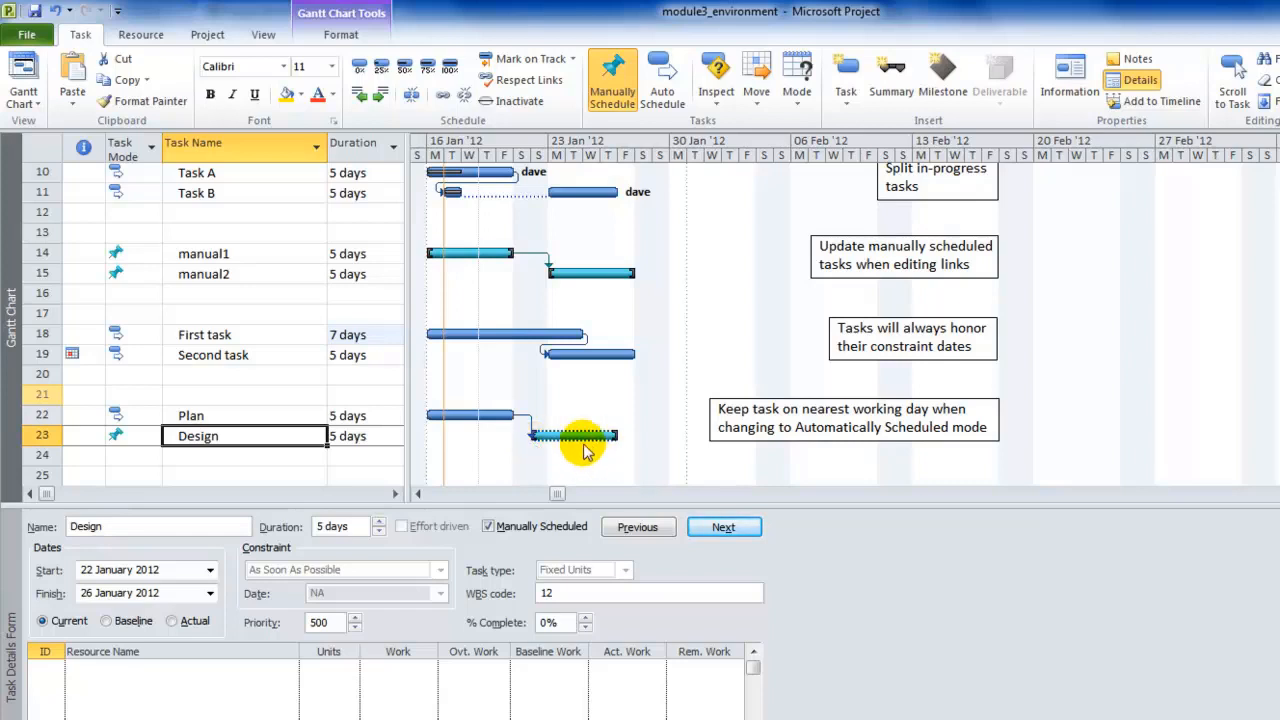
double_click(253, 438)
click(499, 266)
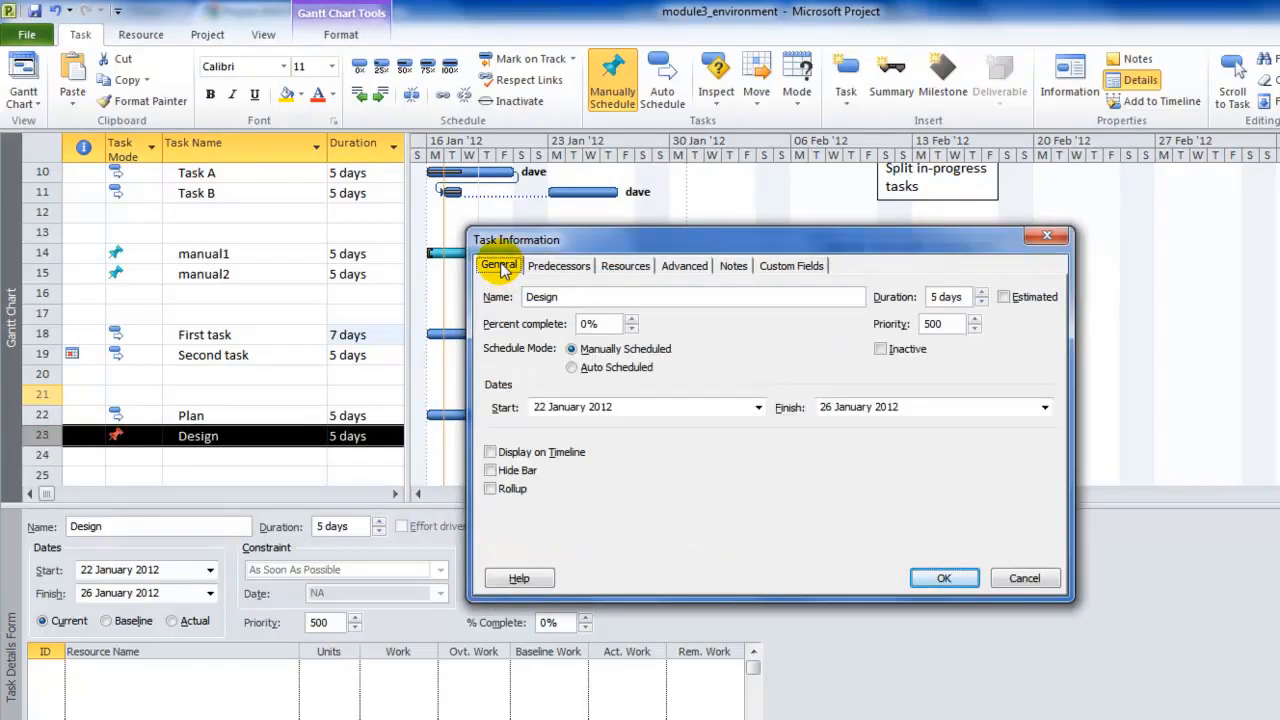
click(572, 368)
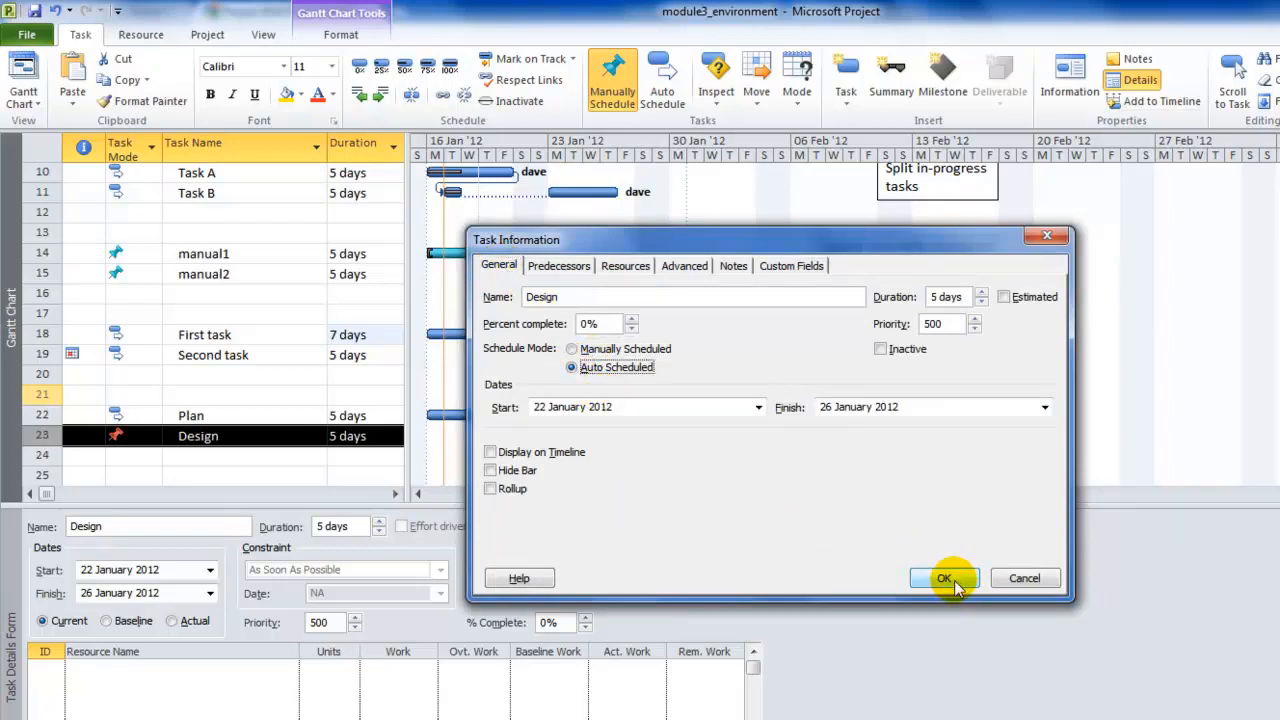
drag(750, 240, 966, 217)
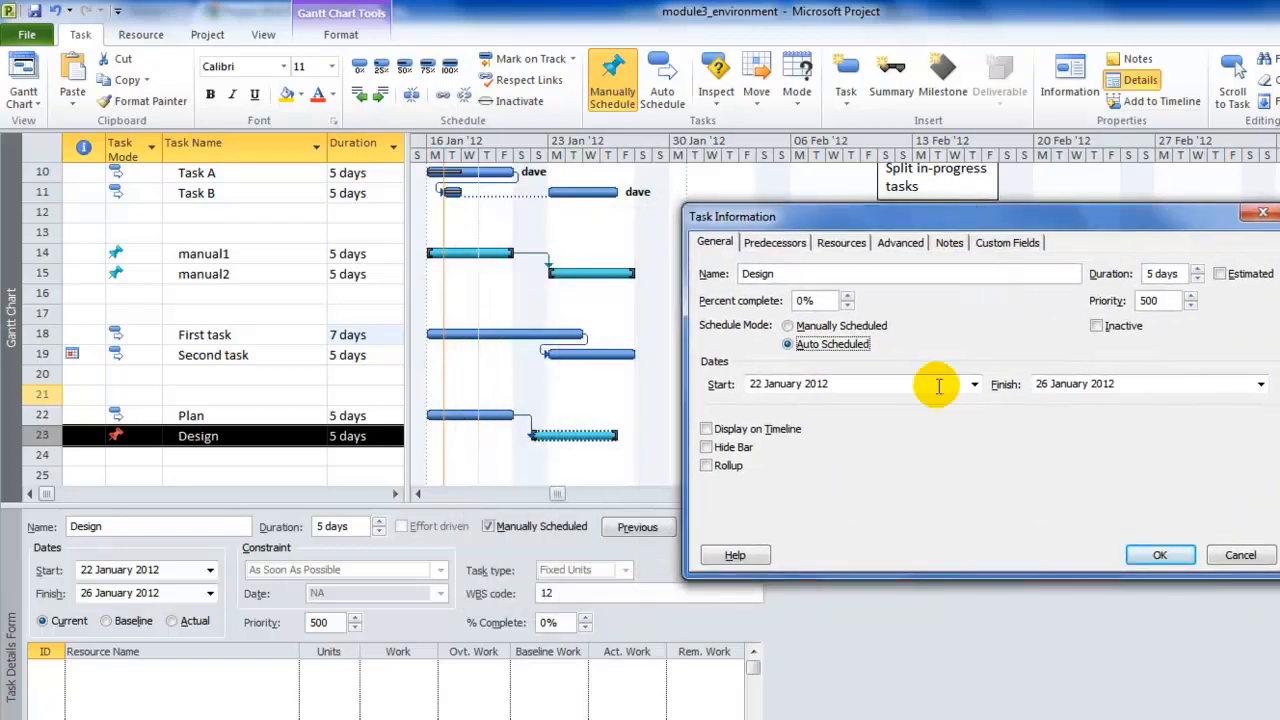
click(1160, 556)
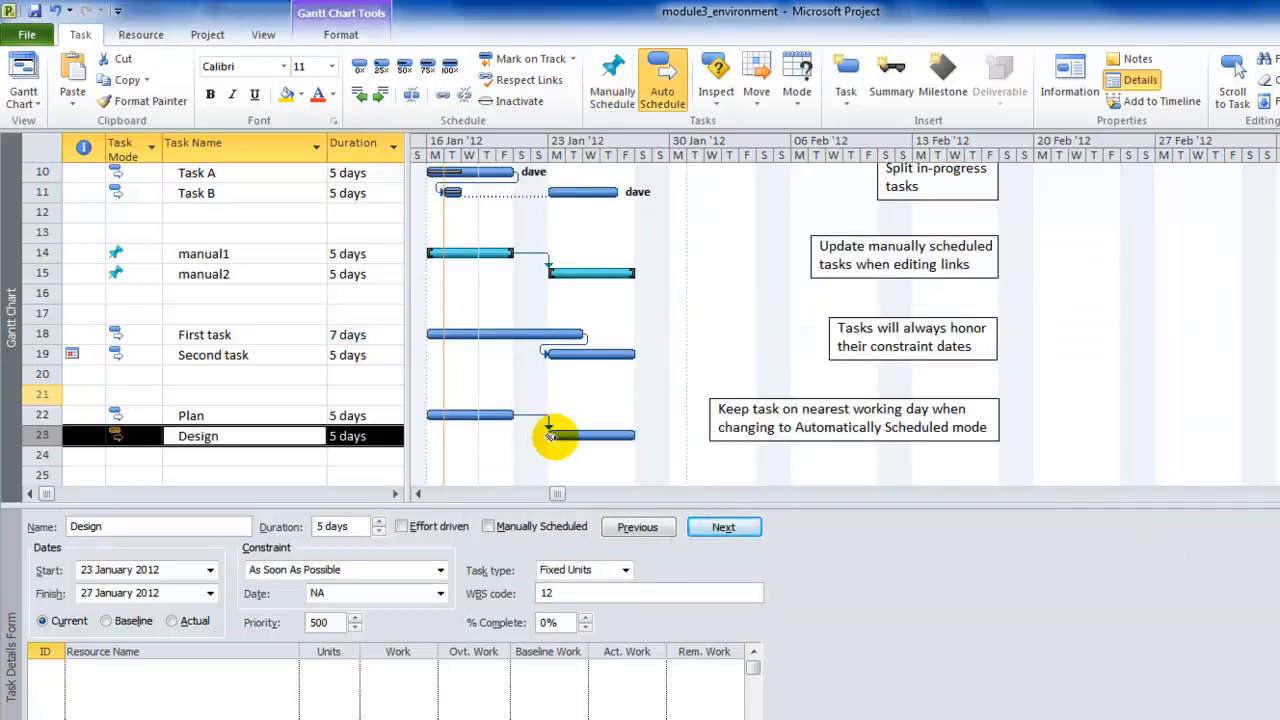
mouse_move(548, 437)
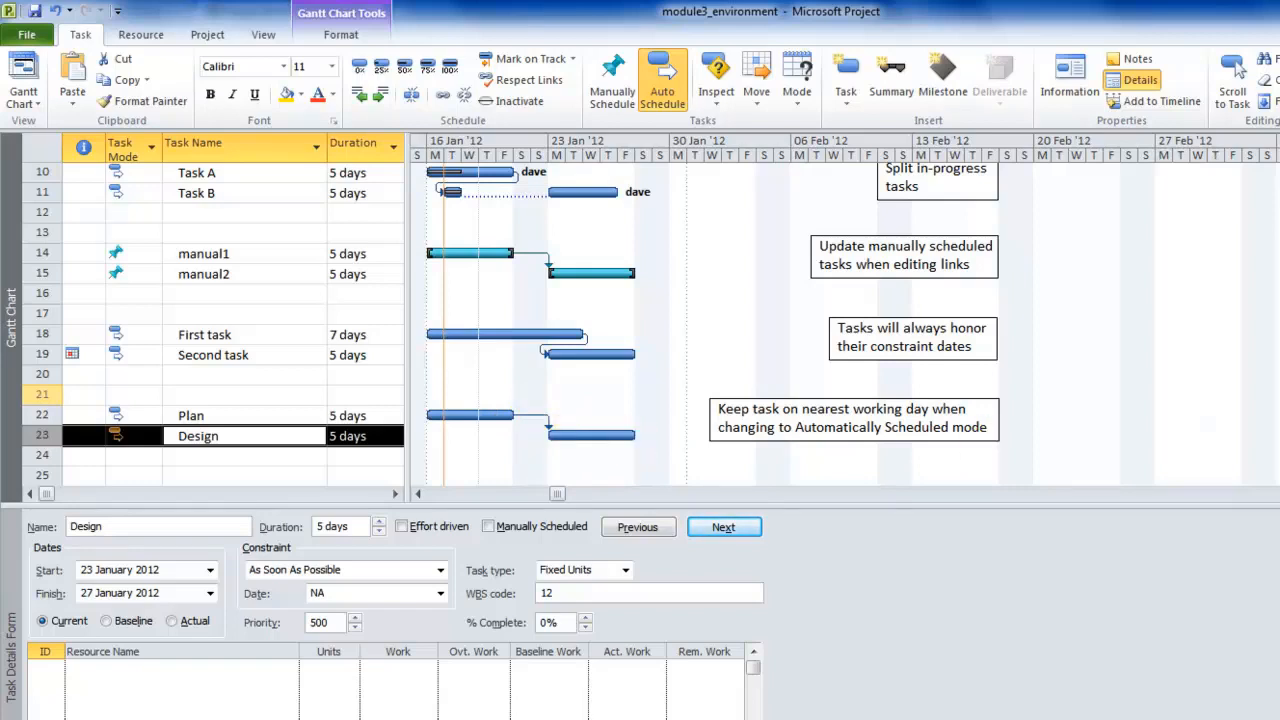
Review the project's calculation option "Updating Task status updates resource status" in the Schedule options
scroll(511, 324, down, 2)
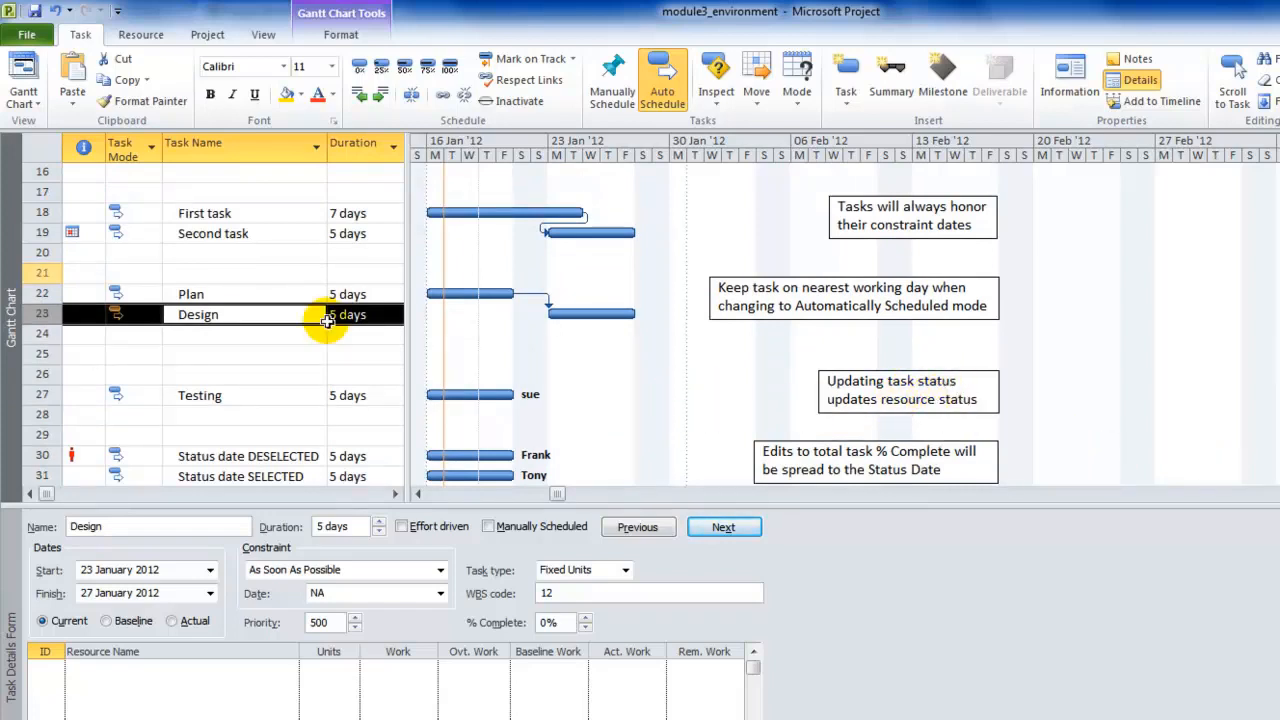
click(22, 36)
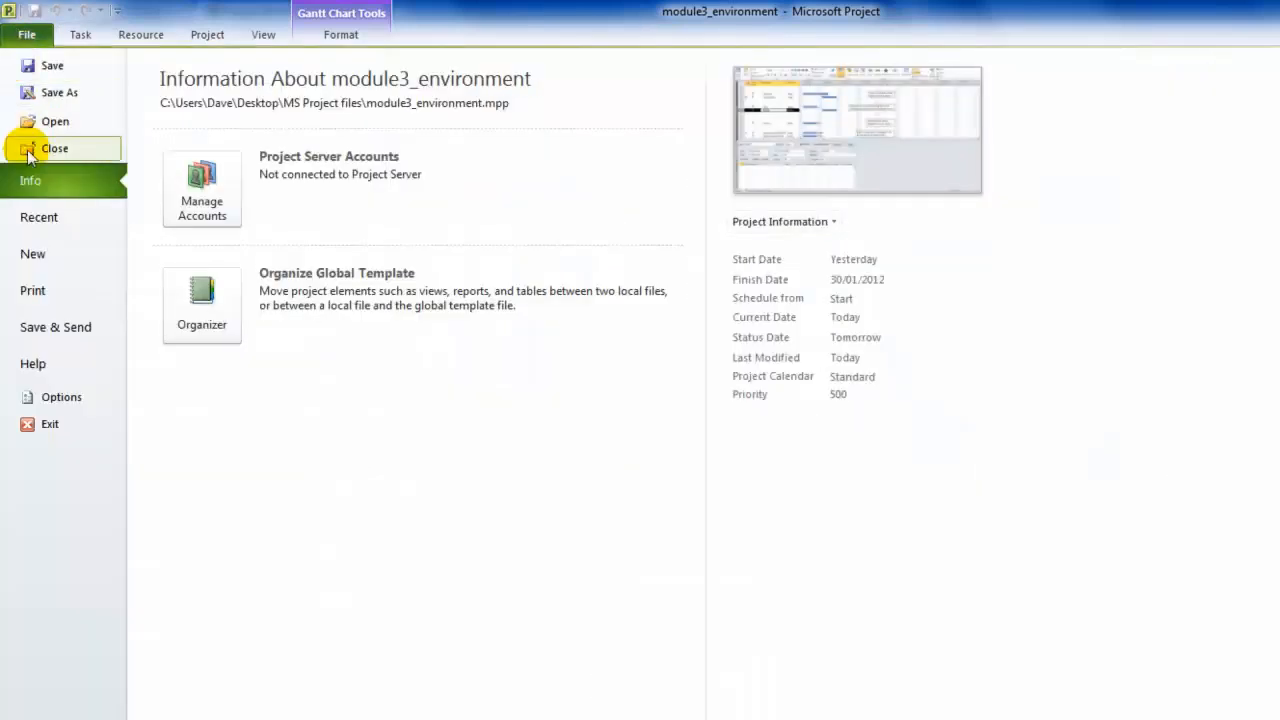
click(56, 397)
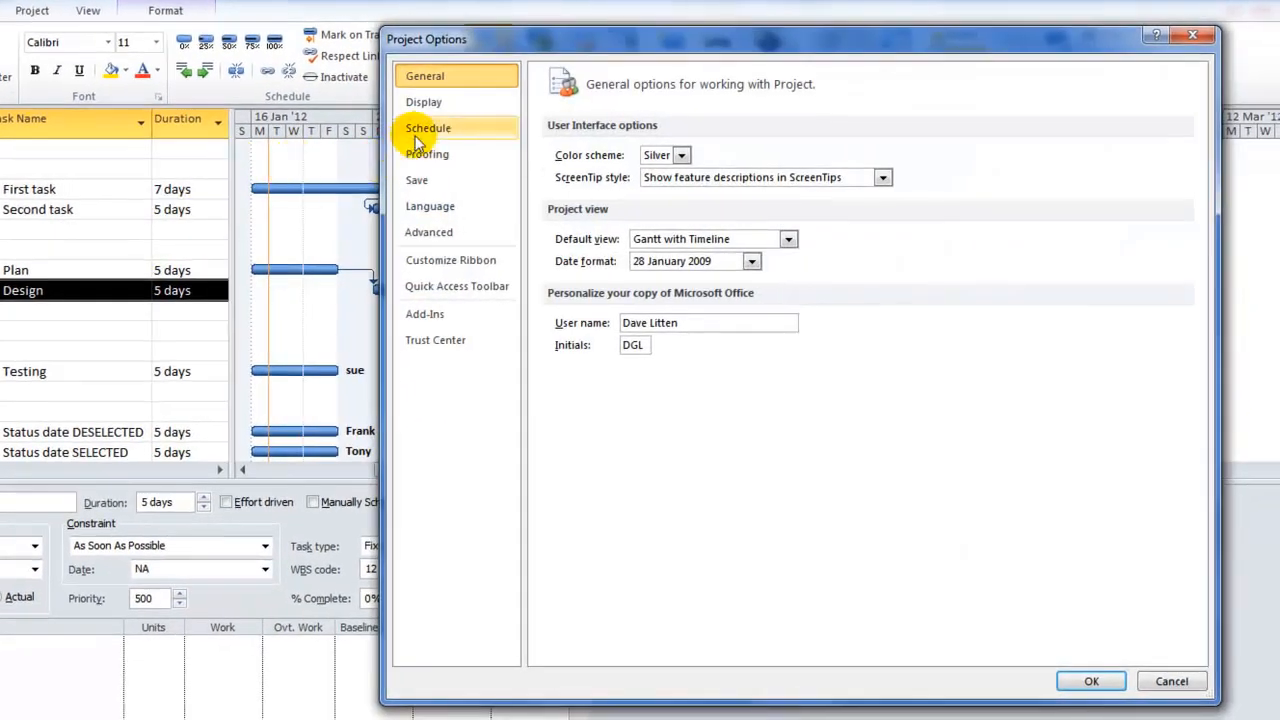
click(430, 128)
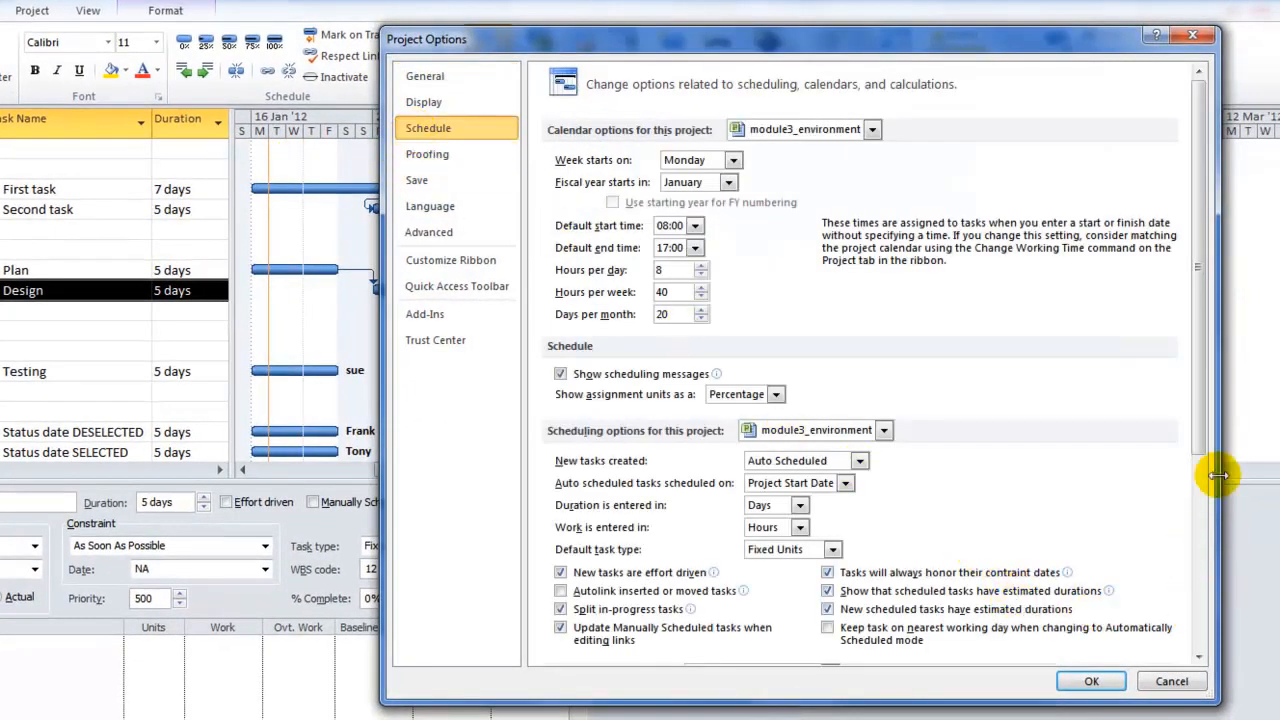
drag(1199, 446, 1205, 672)
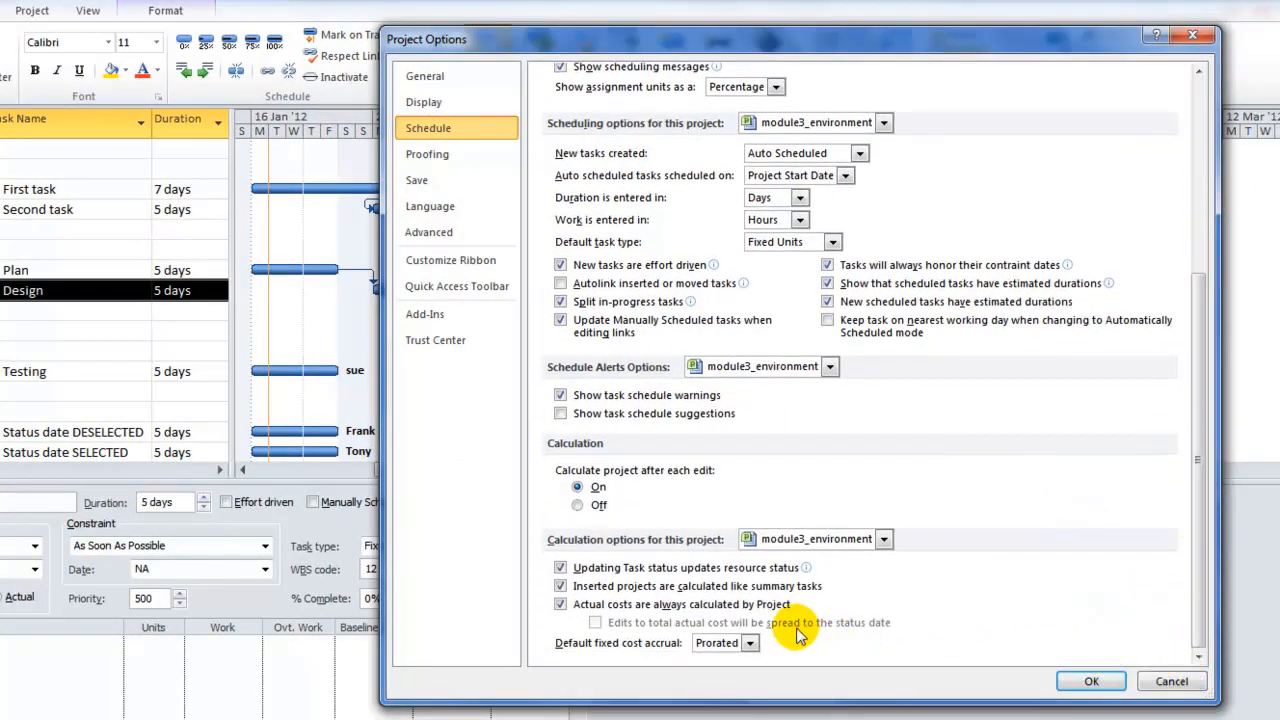
mouse_move(655, 577)
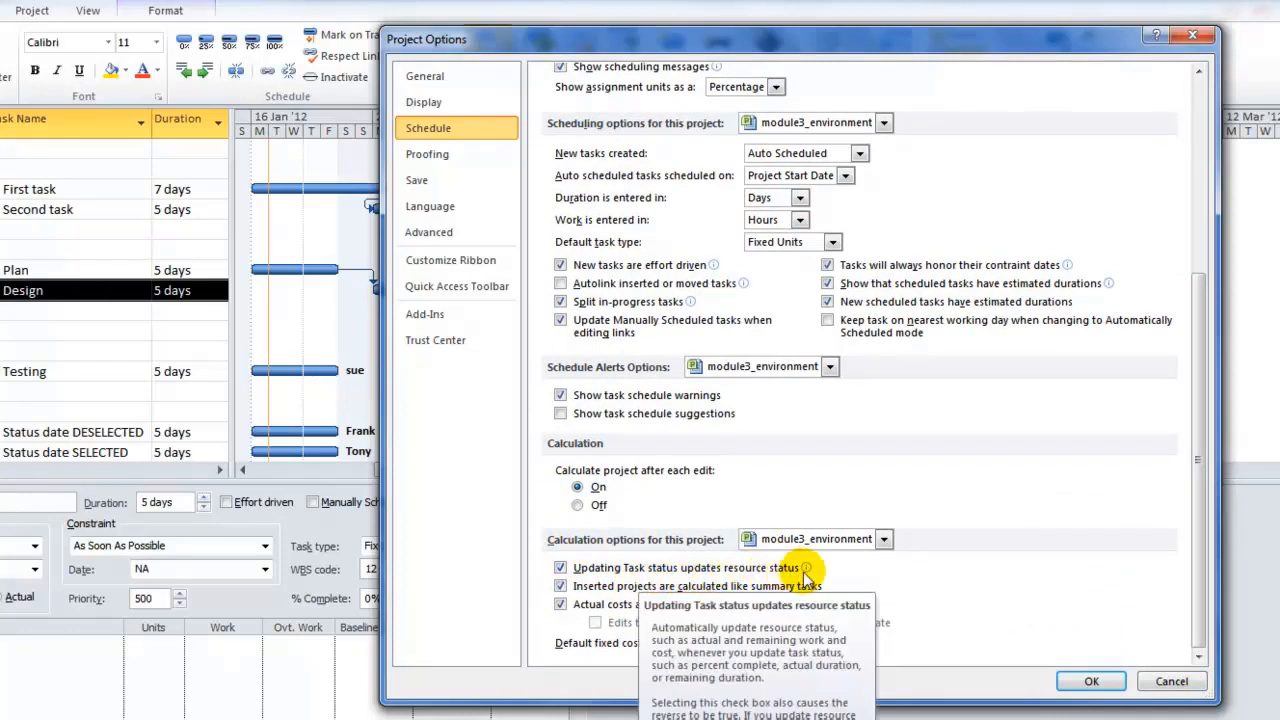
click(561, 567)
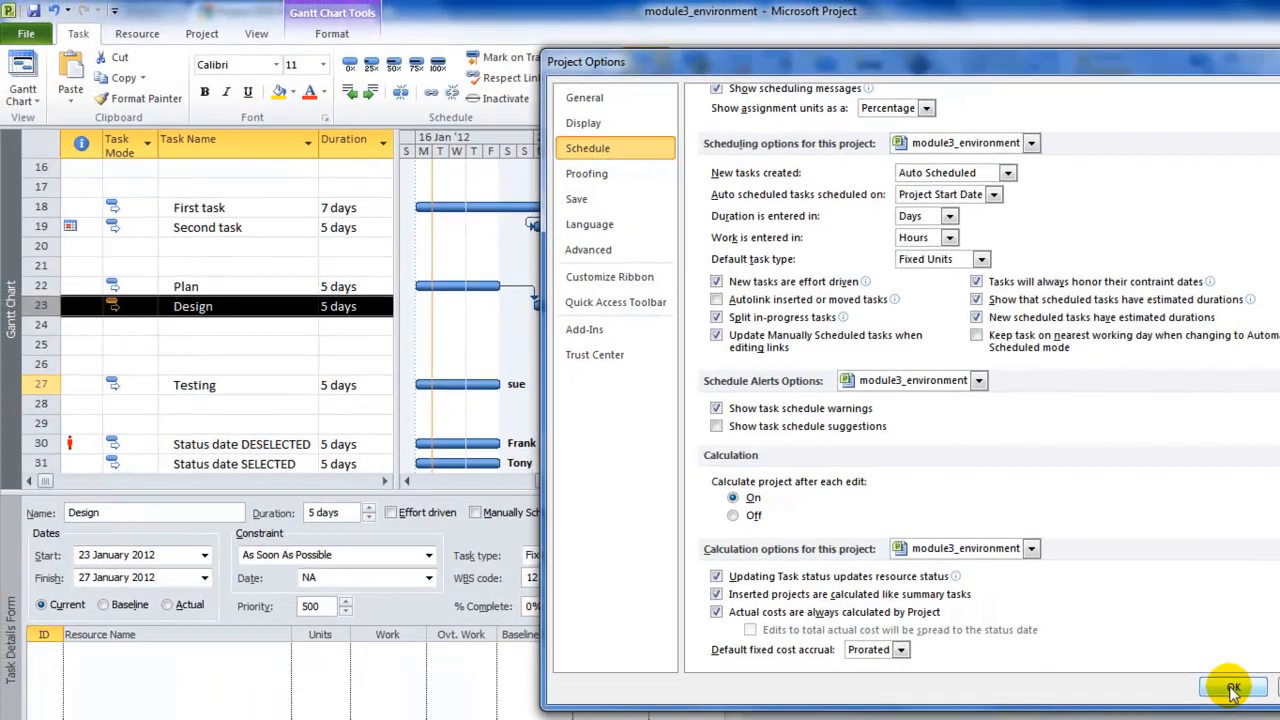
click(1233, 689)
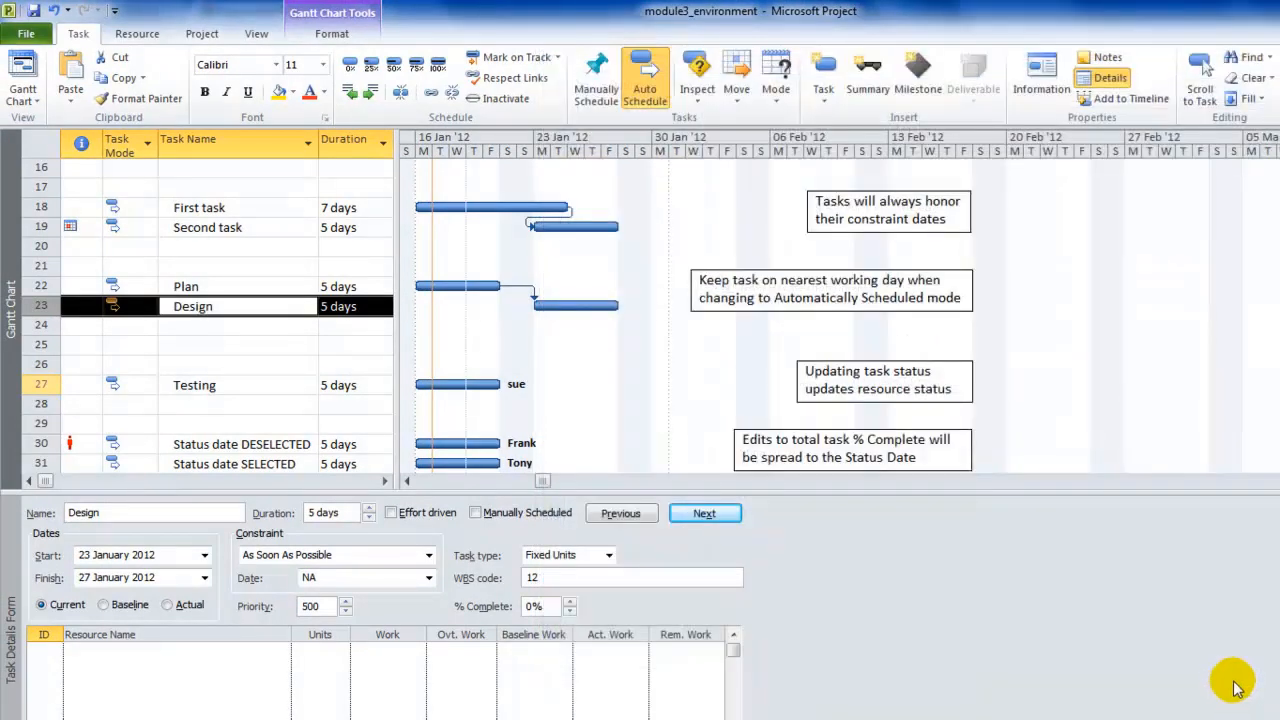
Set the Testing task to 50% complete in its task details and apply the change
click(213, 385)
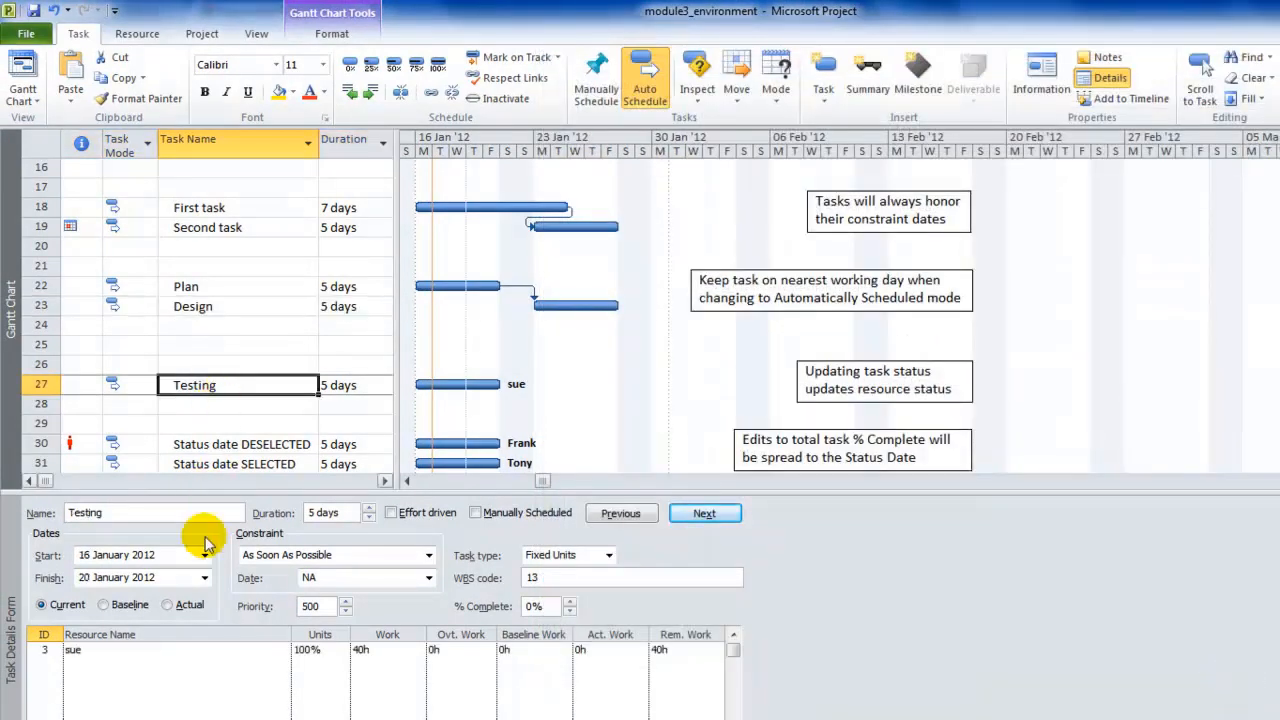
click(105, 656)
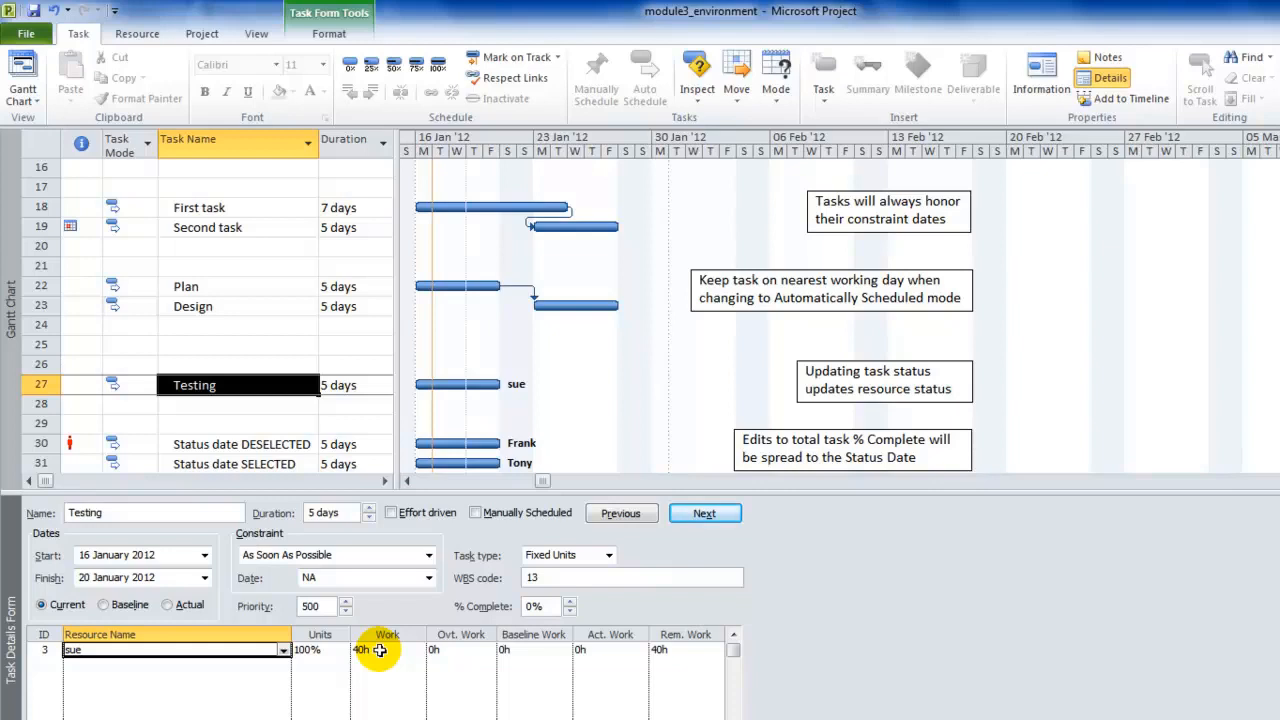
click(570, 603)
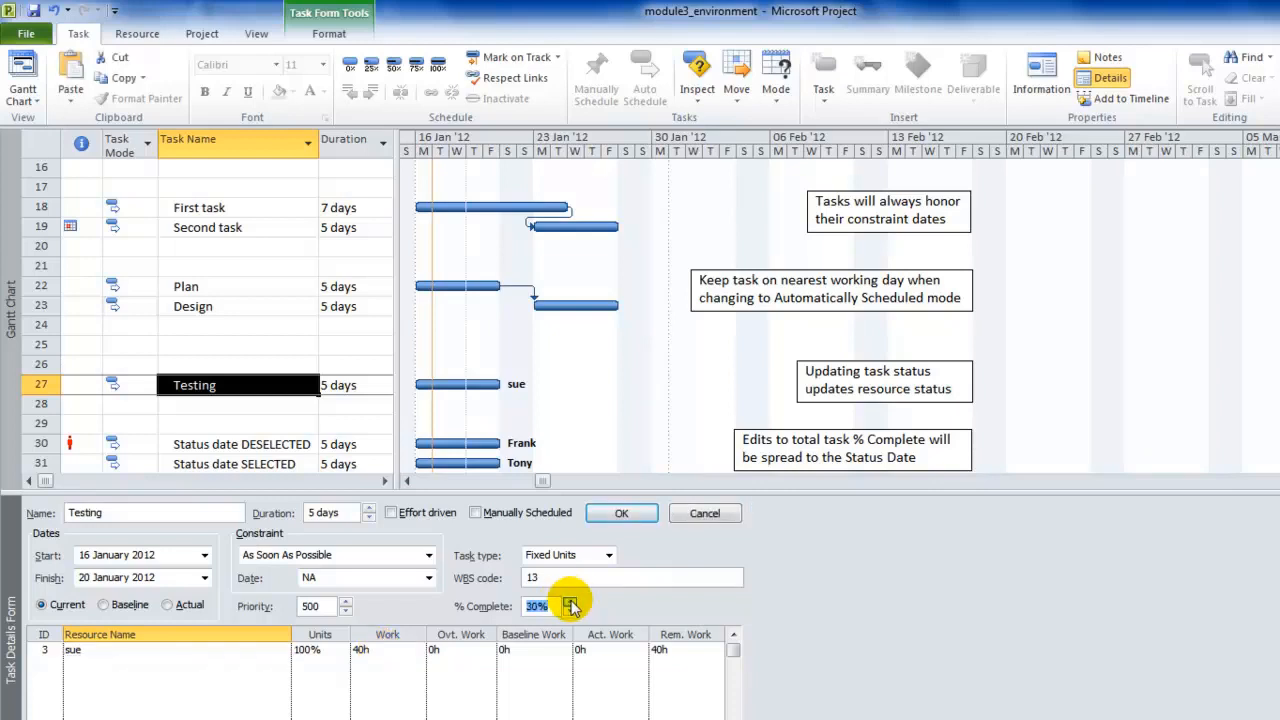
click(570, 610)
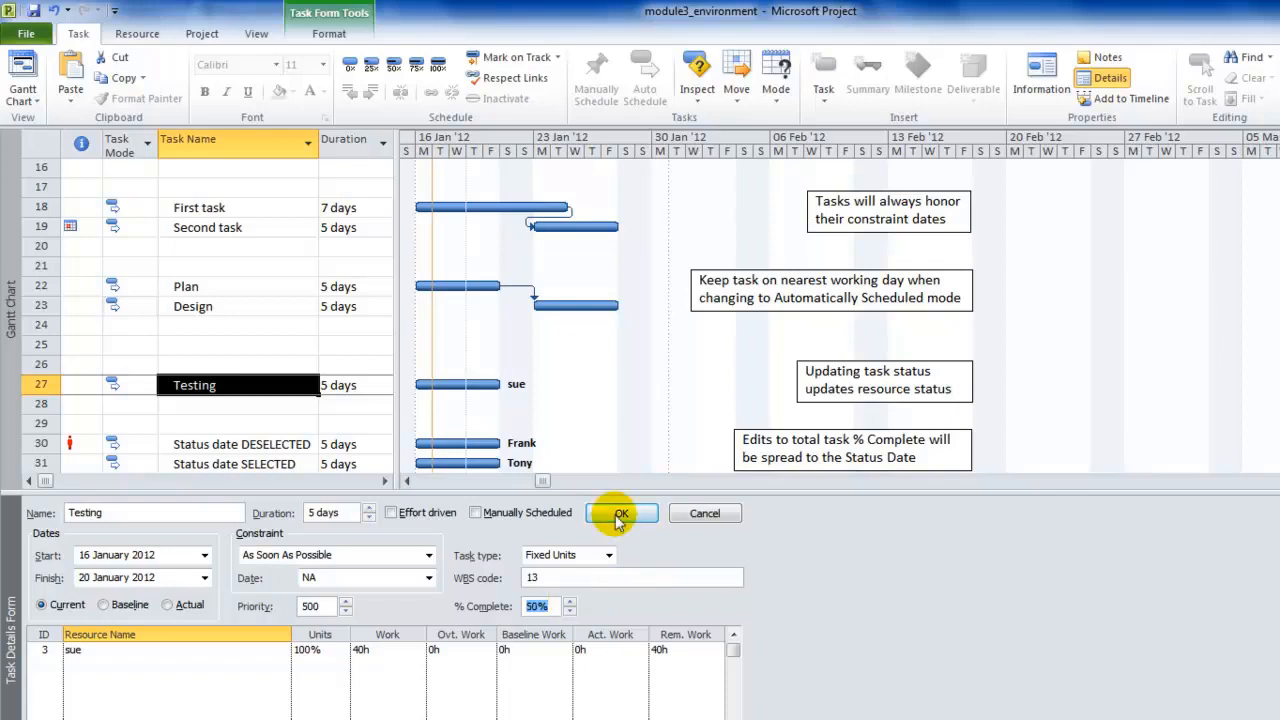
click(620, 515)
Check the Testing task's progress bar, its percent complete in the task information, and the assigned resource's actual and remaining work
click(128, 652)
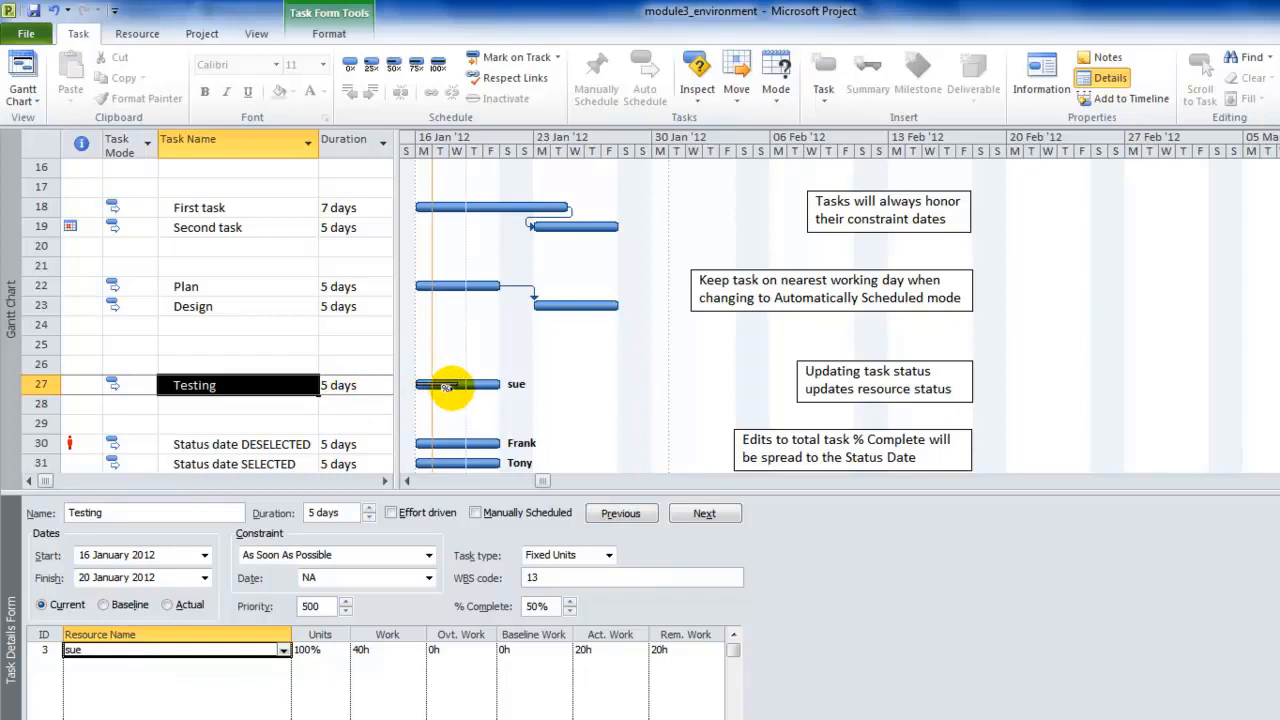
mouse_move(460, 386)
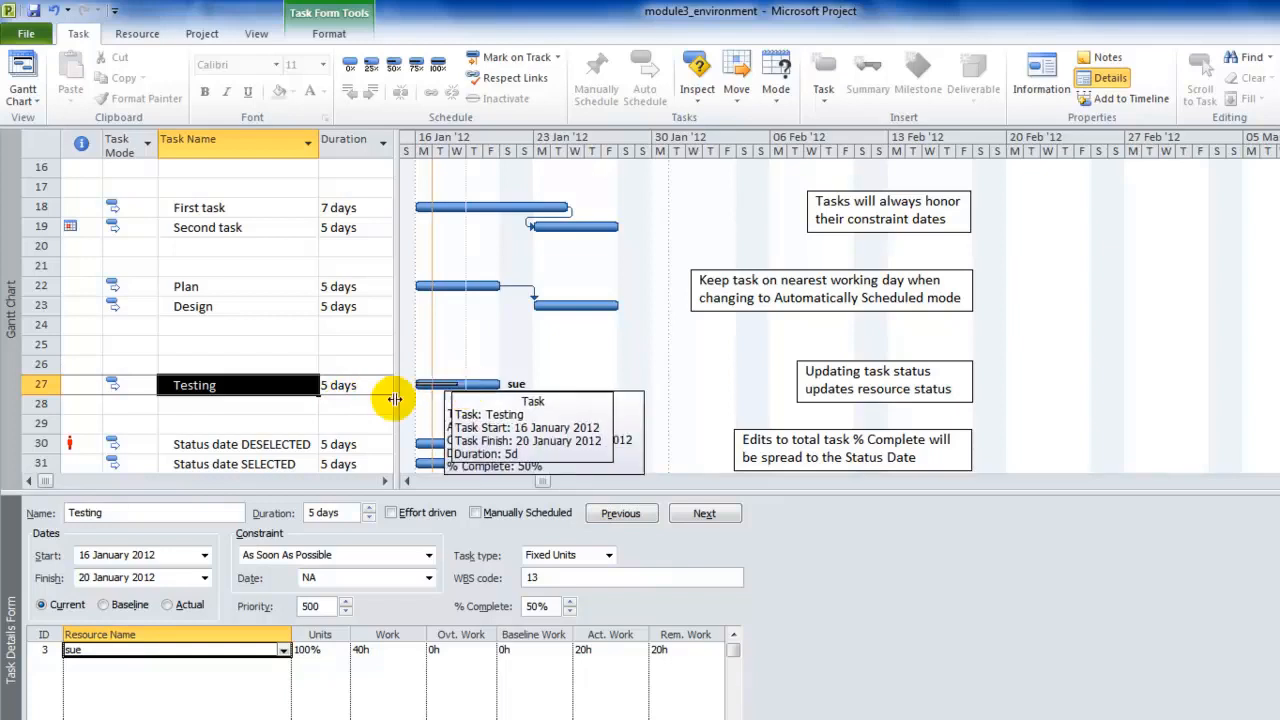
double_click(267, 385)
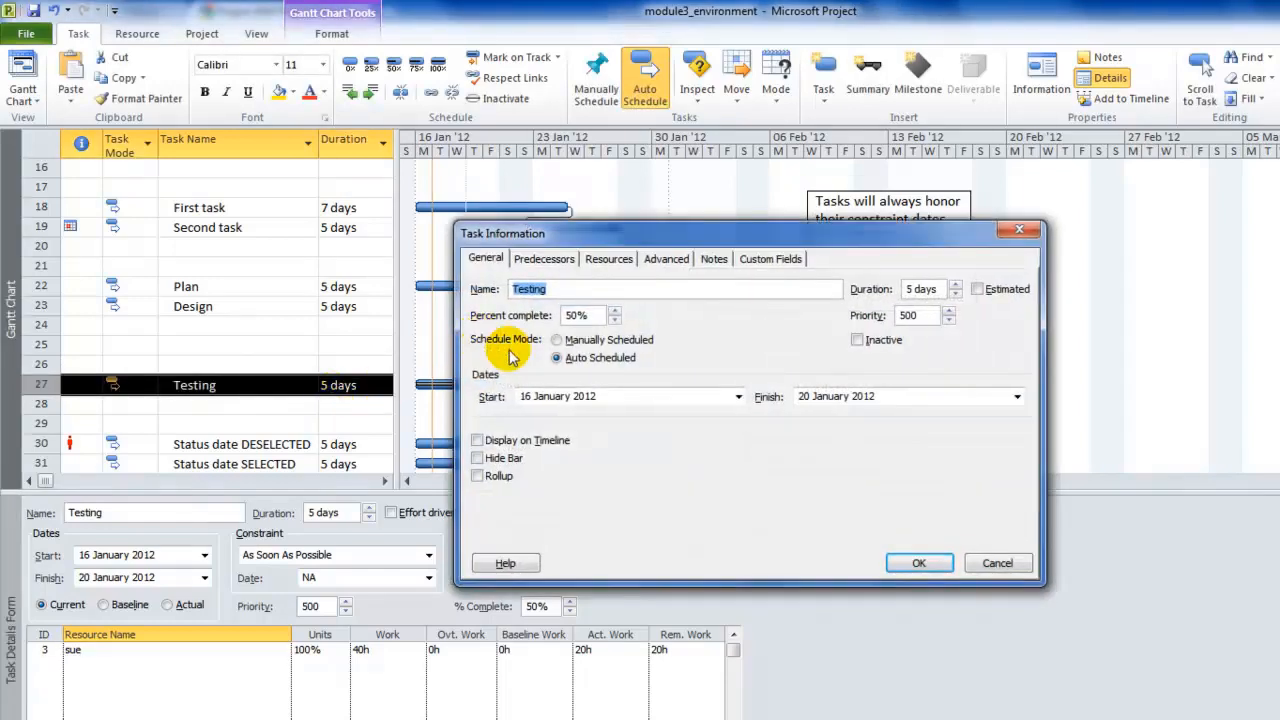
click(570, 315)
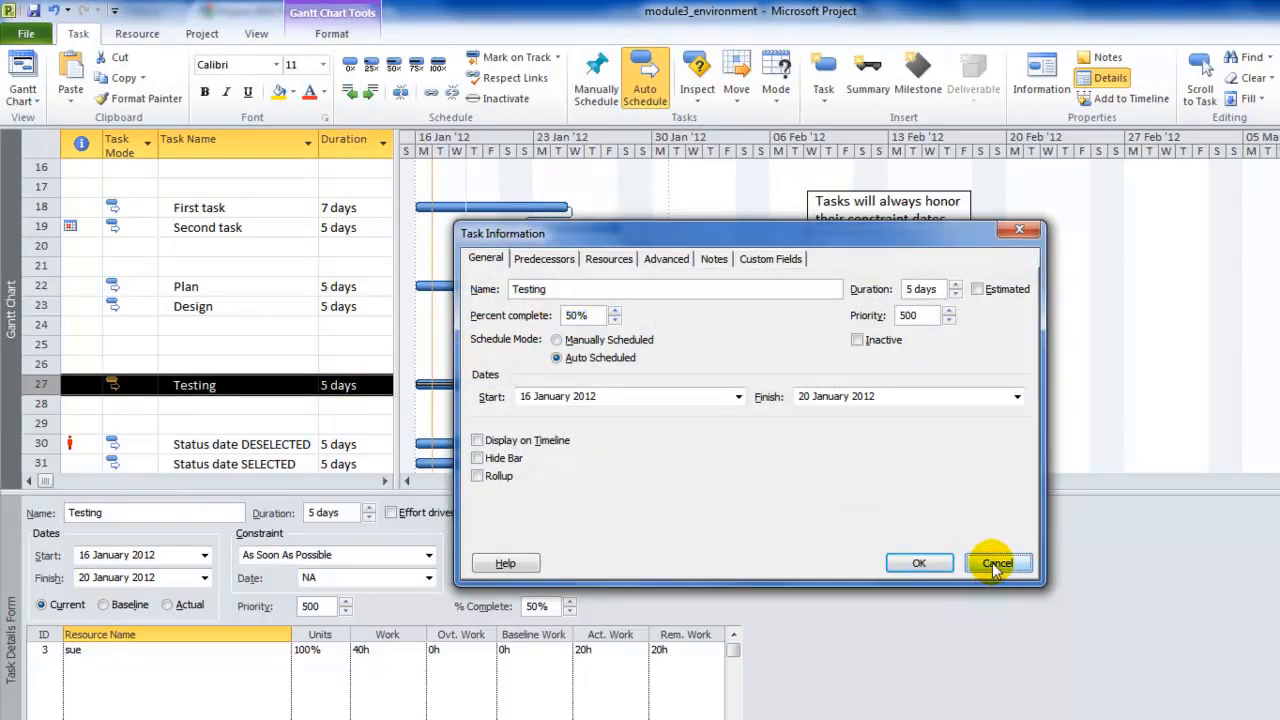
click(990, 563)
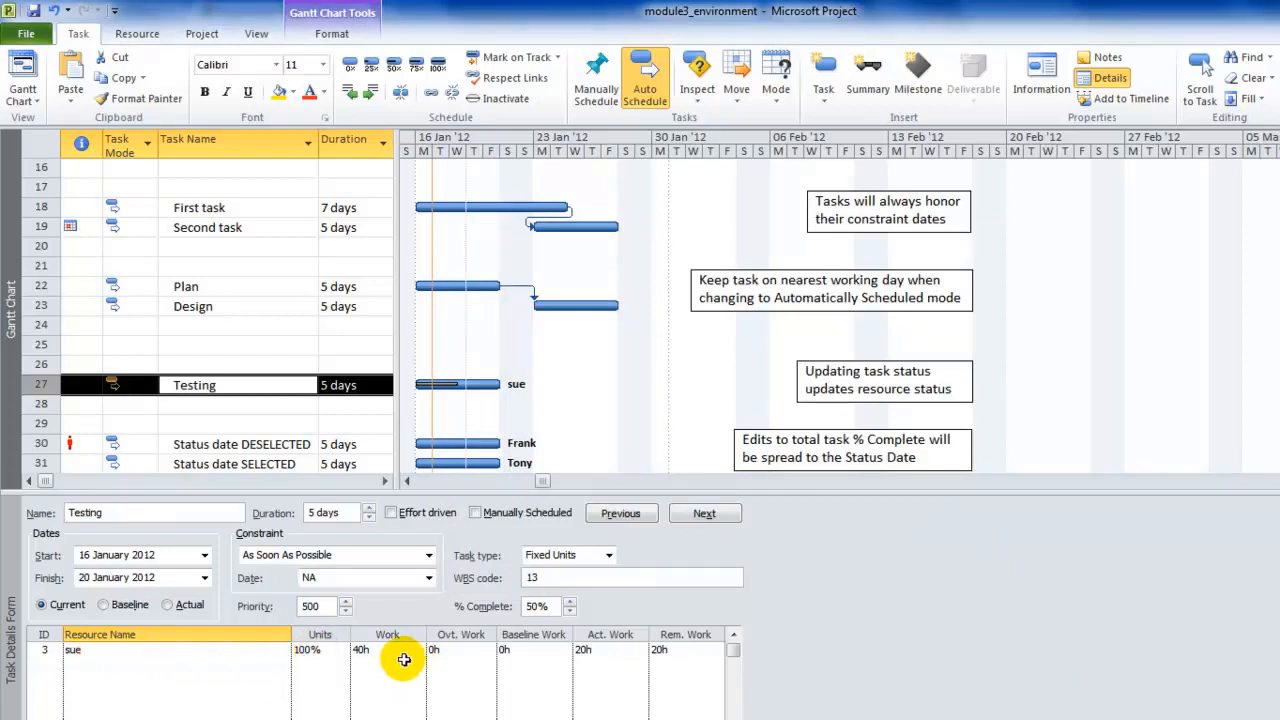
click(598, 650)
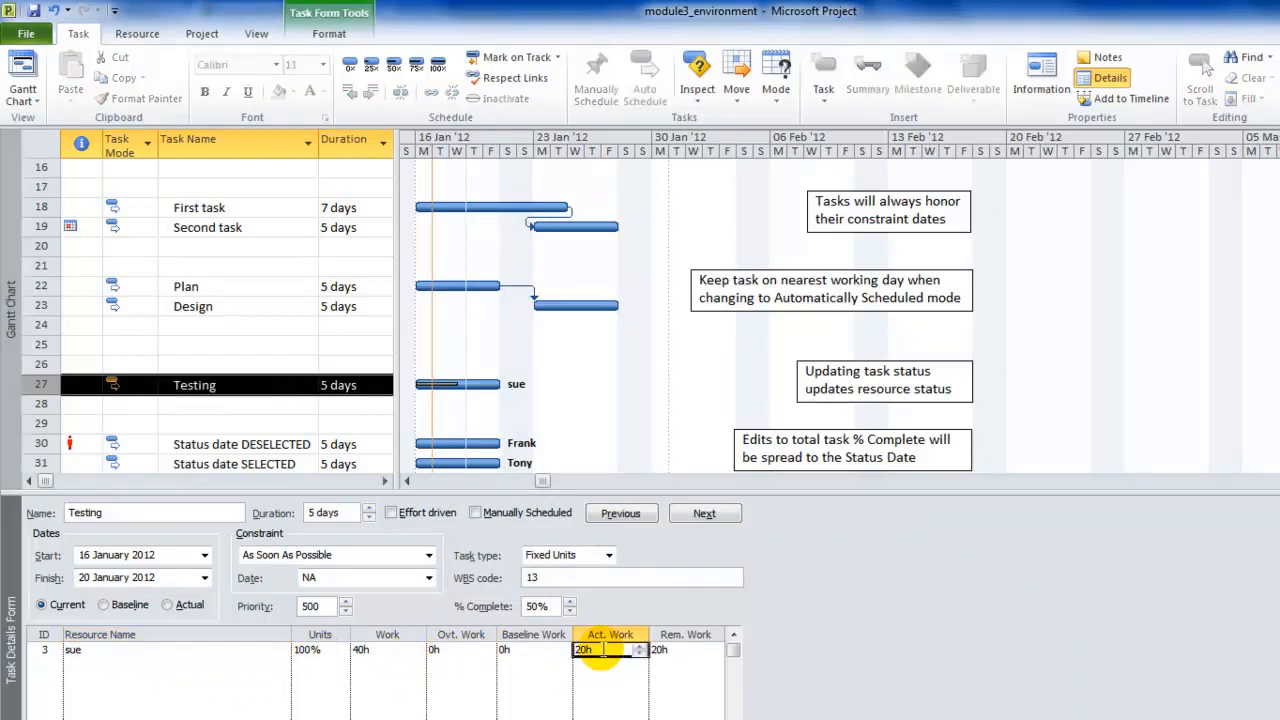
click(698, 650)
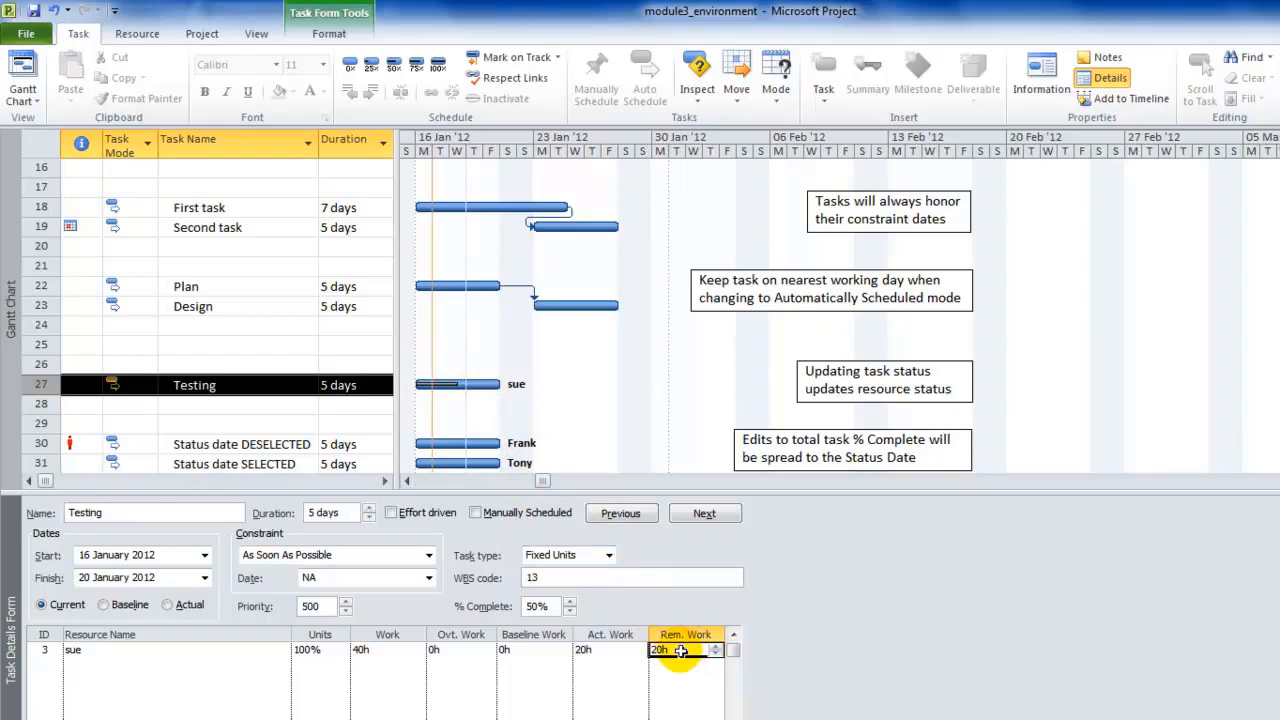
click(340, 385)
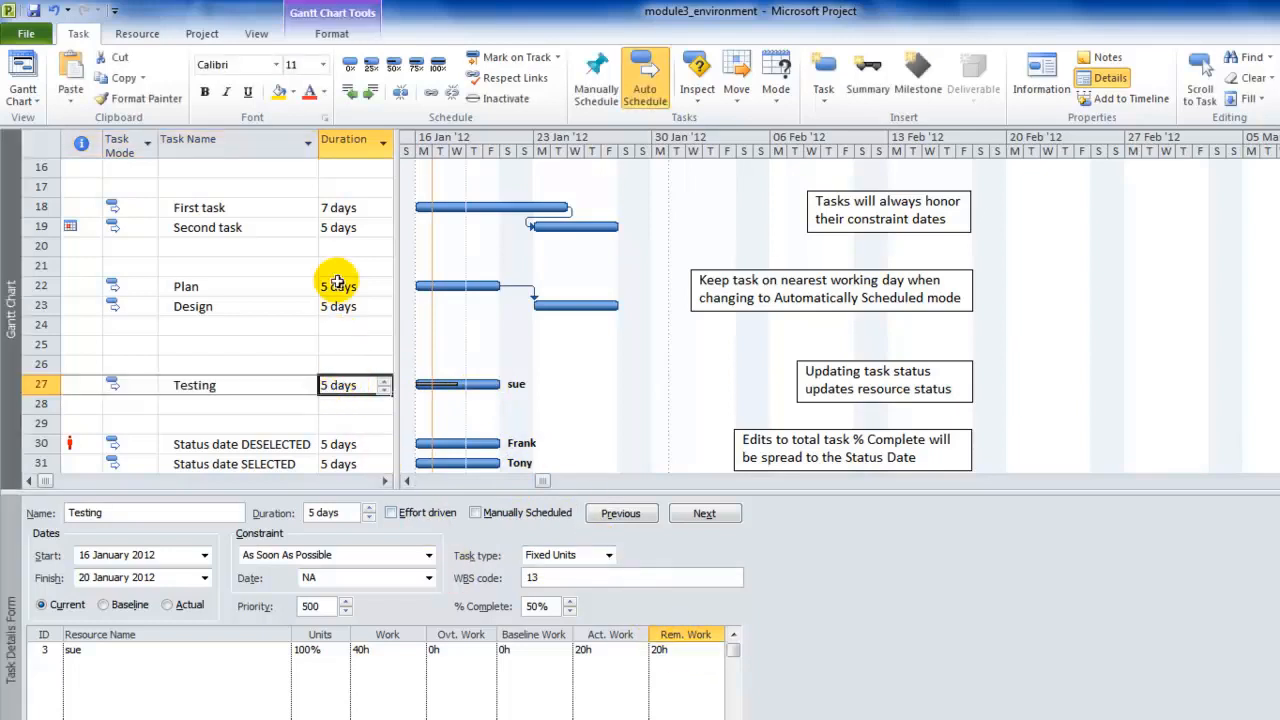
Display the Work table beside the Gantt chart and examine the Testing task's percentage of work complete
click(258, 34)
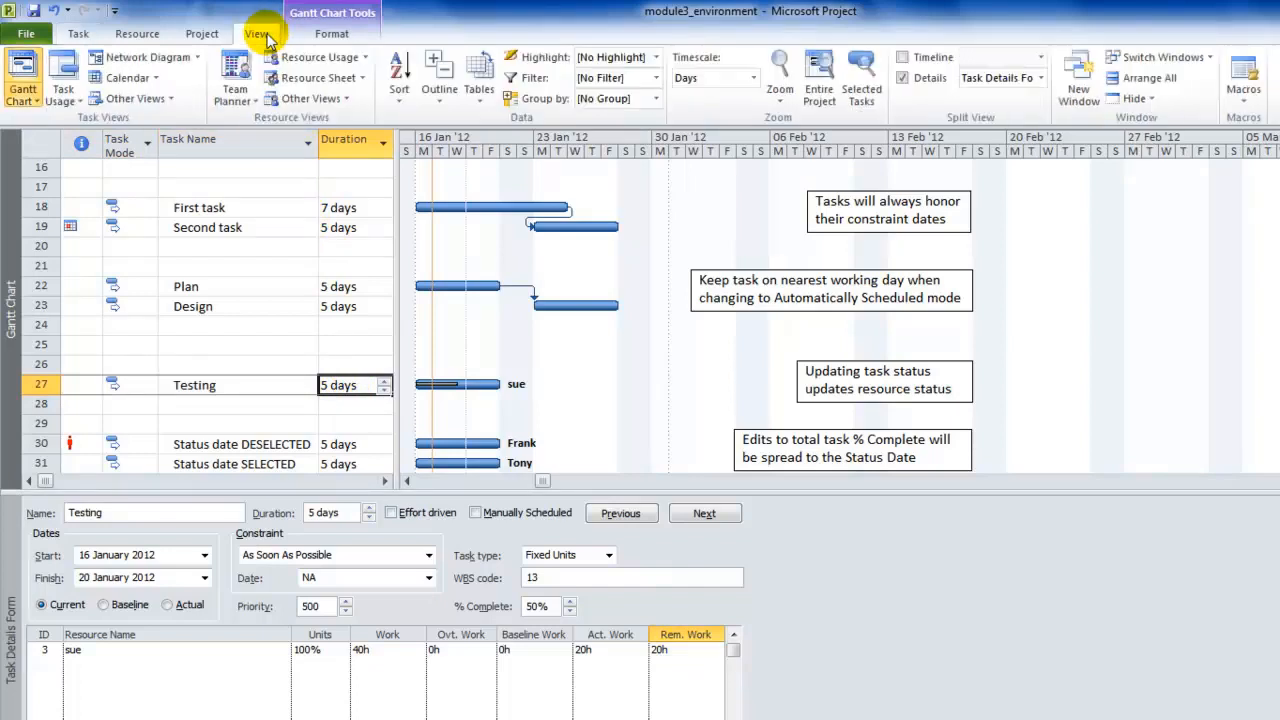
click(480, 90)
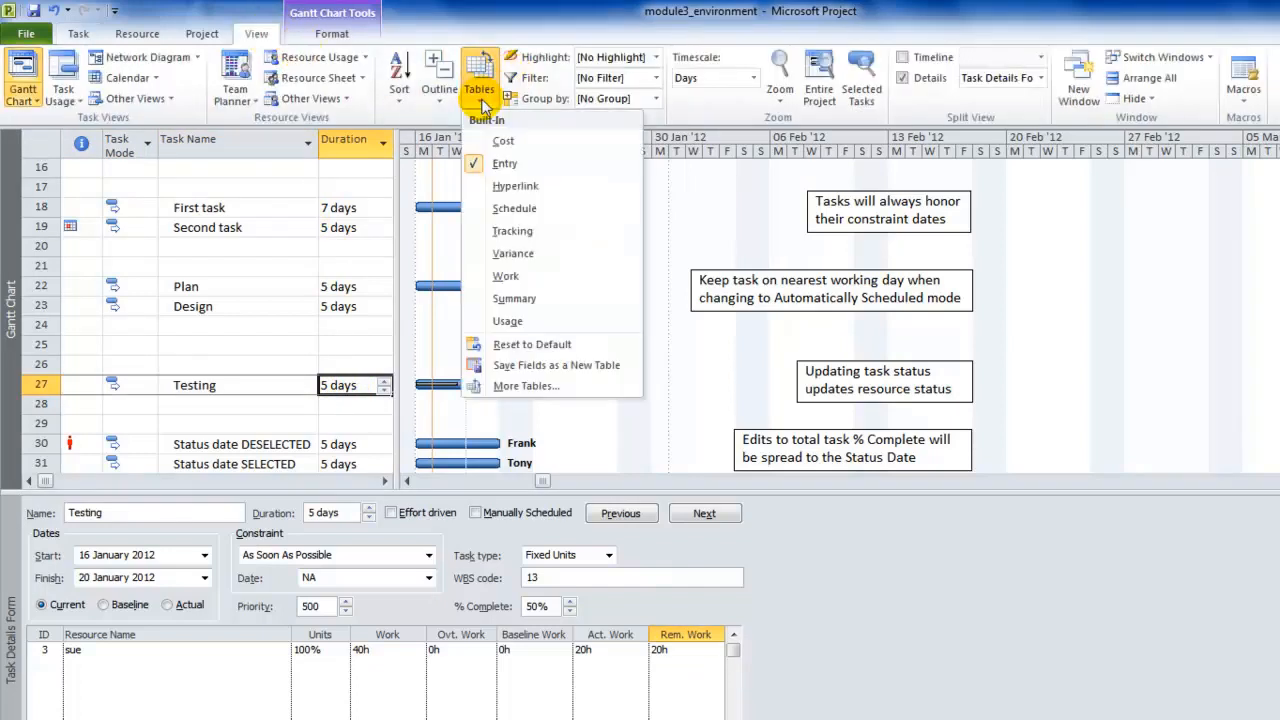
click(512, 253)
drag(364, 333, 975, 306)
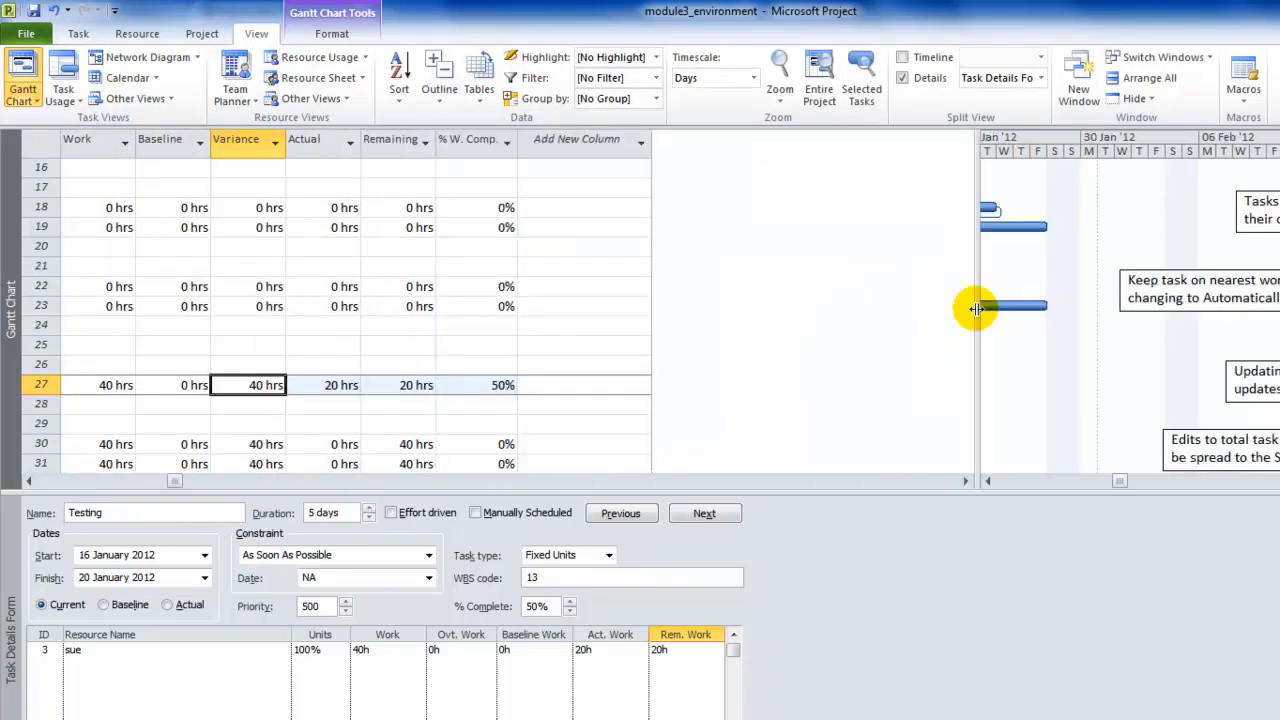
click(477, 139)
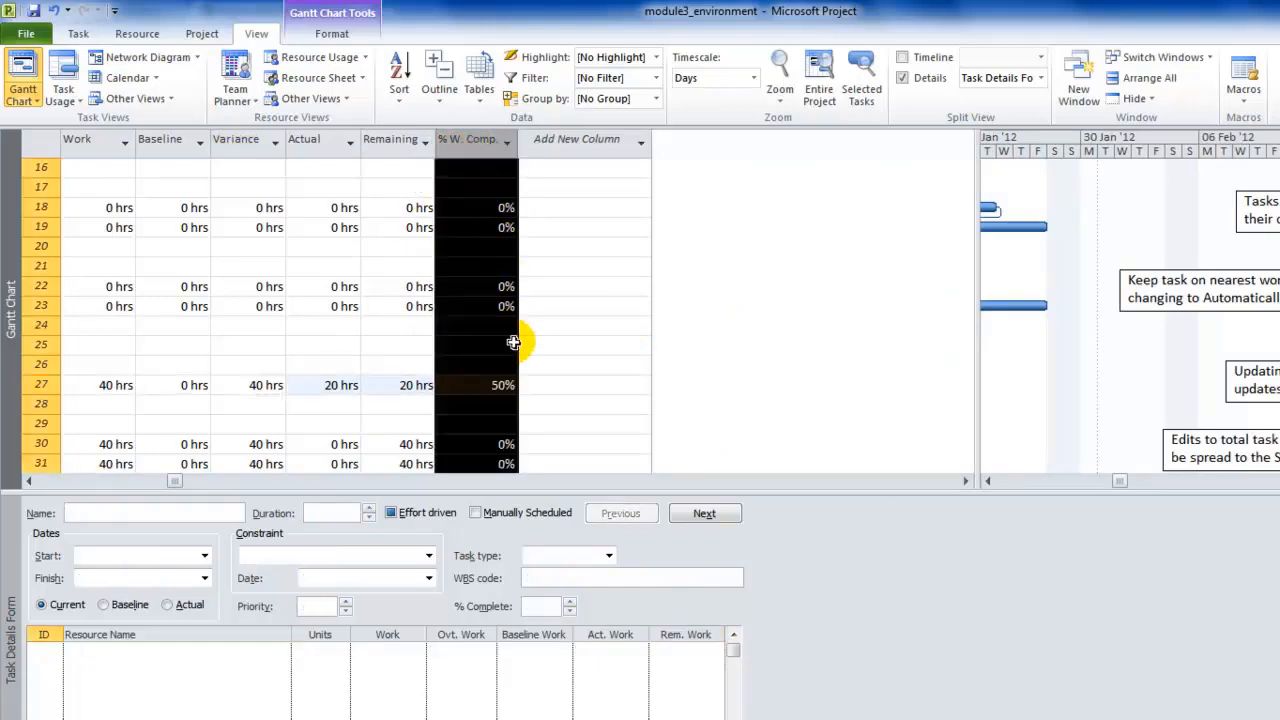
click(505, 388)
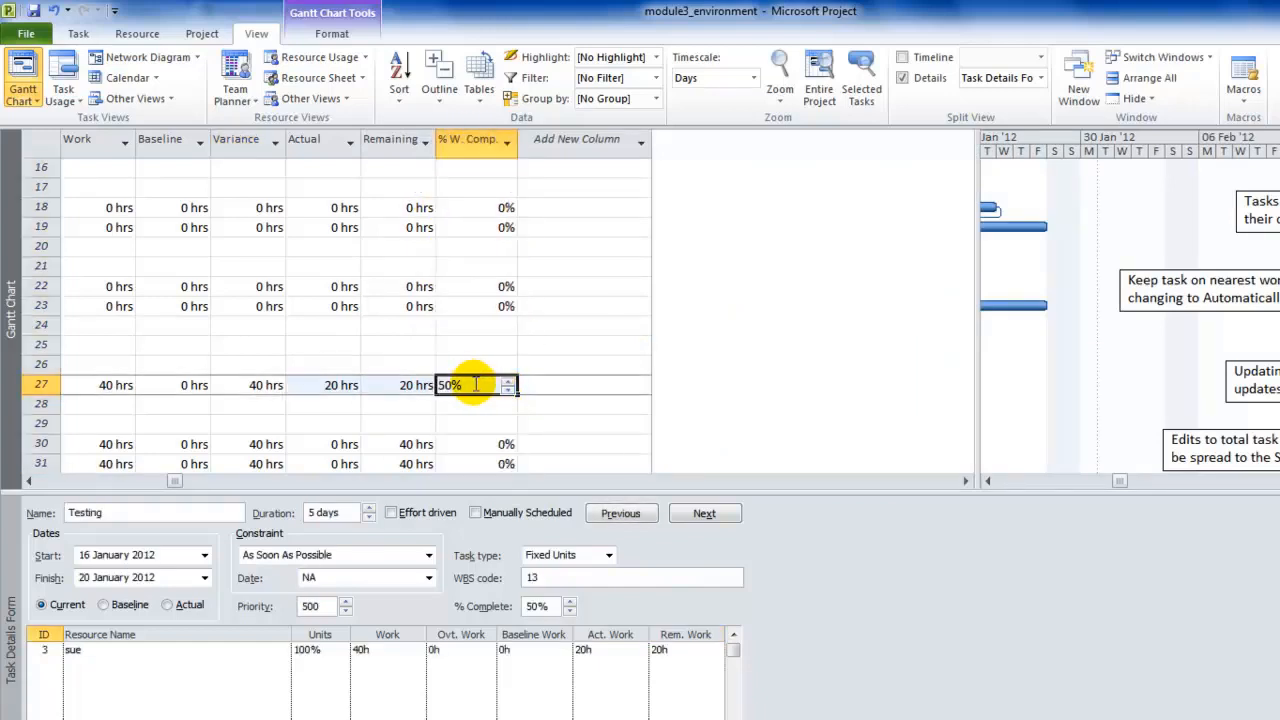
drag(973, 365, 285, 355)
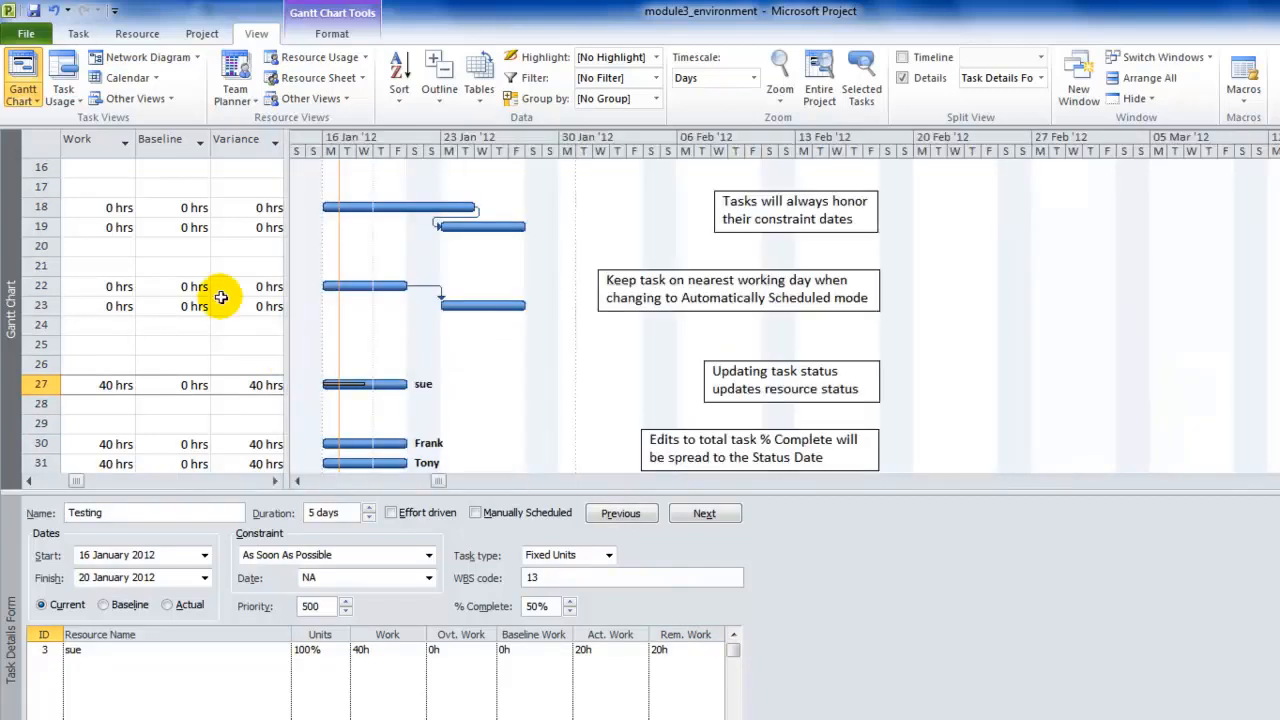
Return to the Entry table and show the task mode, name and duration columns beside the chart
click(480, 100)
click(513, 178)
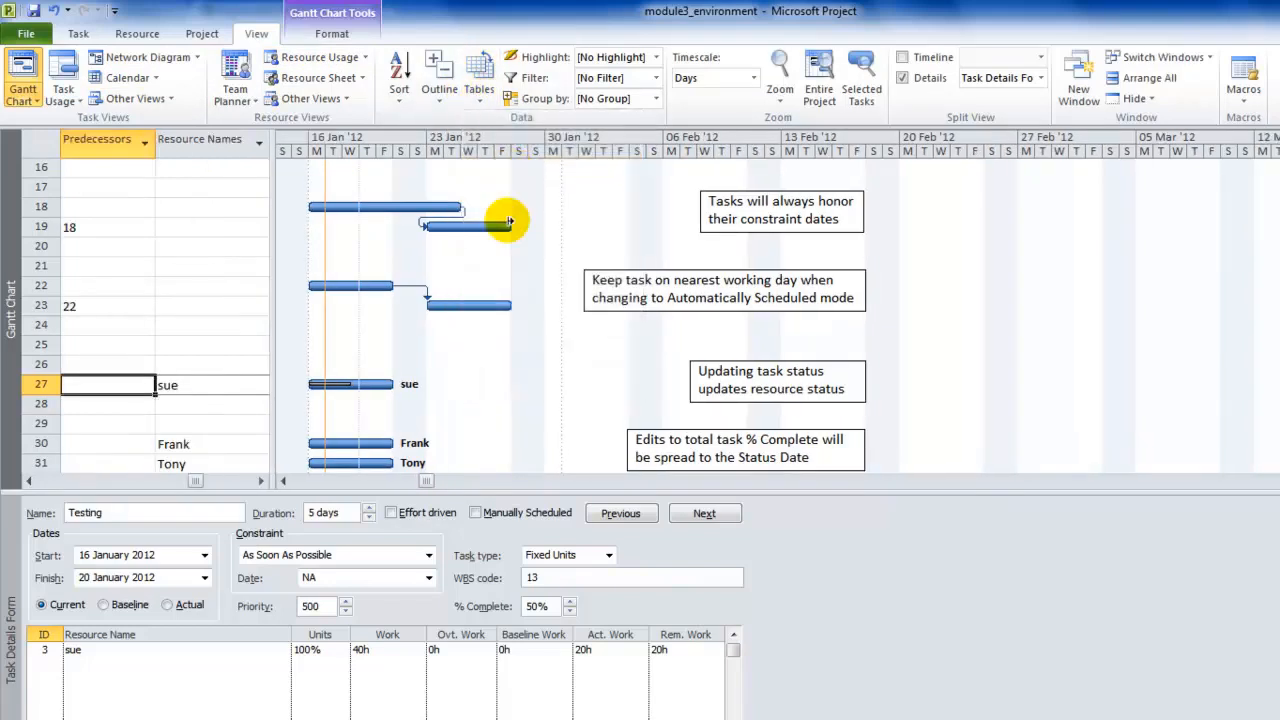
drag(272, 349, 472, 350)
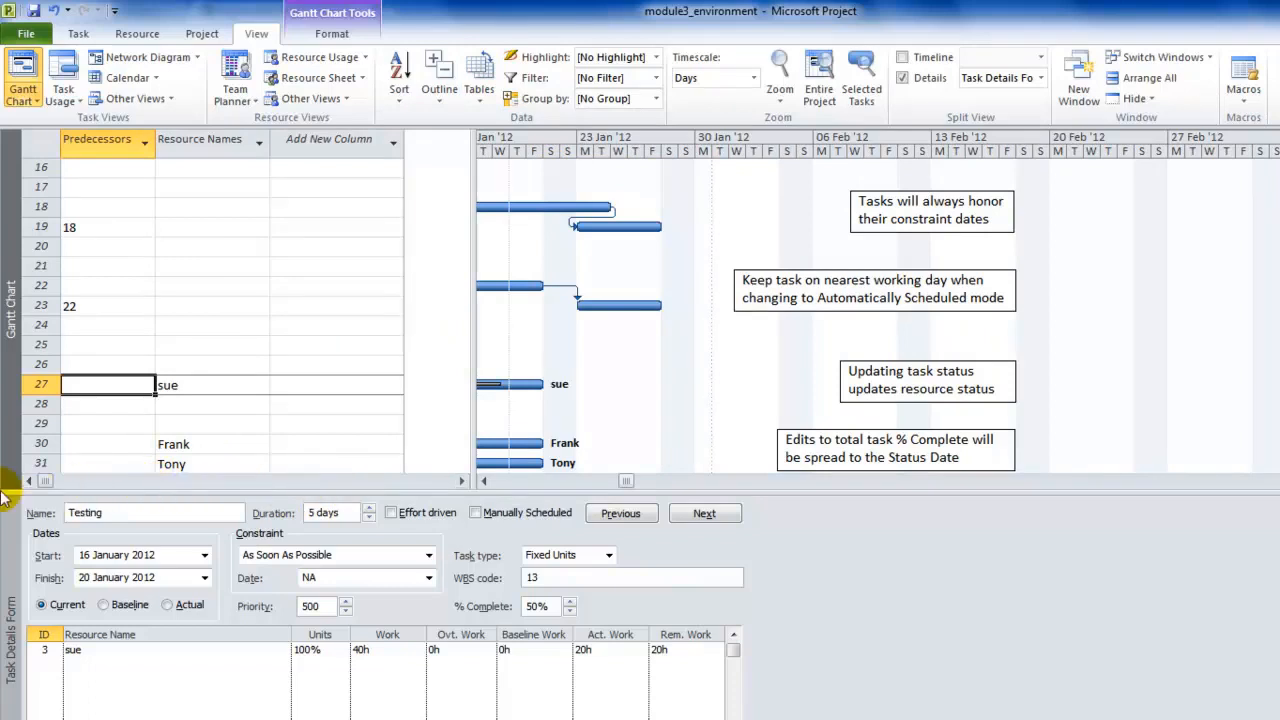
drag(472, 307, 402, 322)
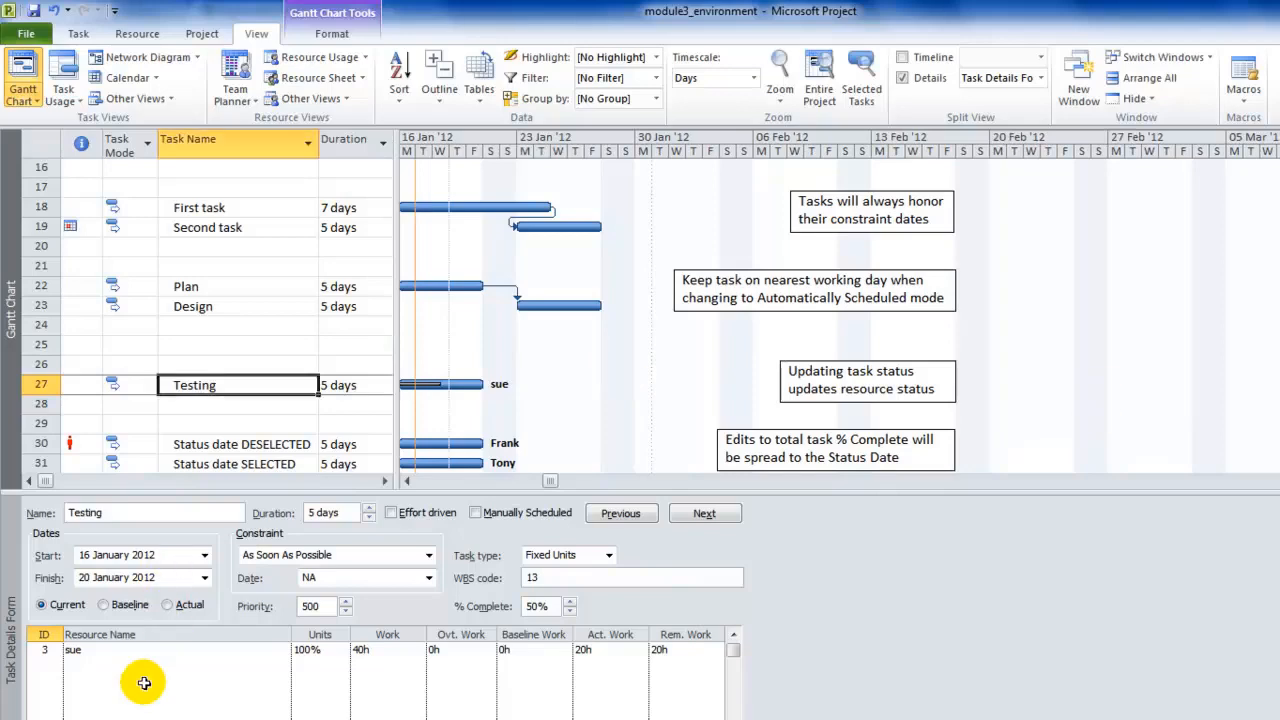
Turn off the project's calculation option "Updating Task status updates resource status" in the Schedule options
click(26, 34)
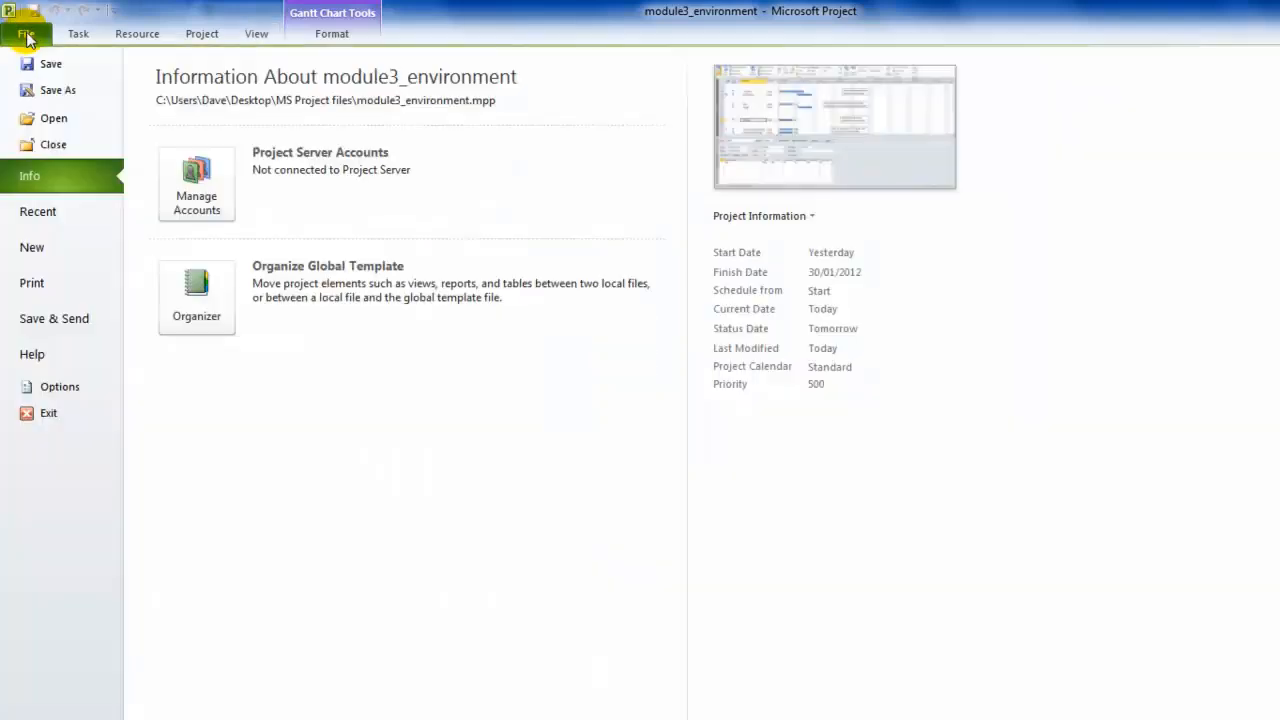
click(58, 386)
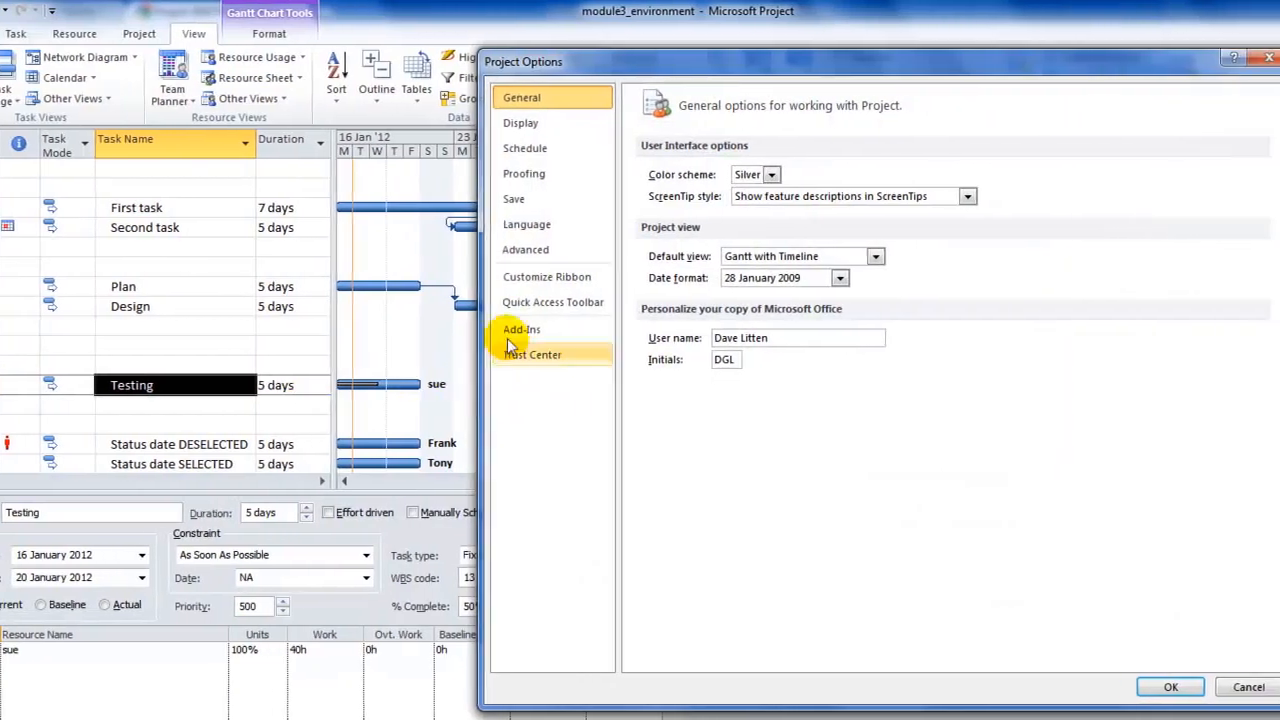
click(565, 148)
click(1238, 663)
click(1238, 663)
click(615, 576)
click(1147, 689)
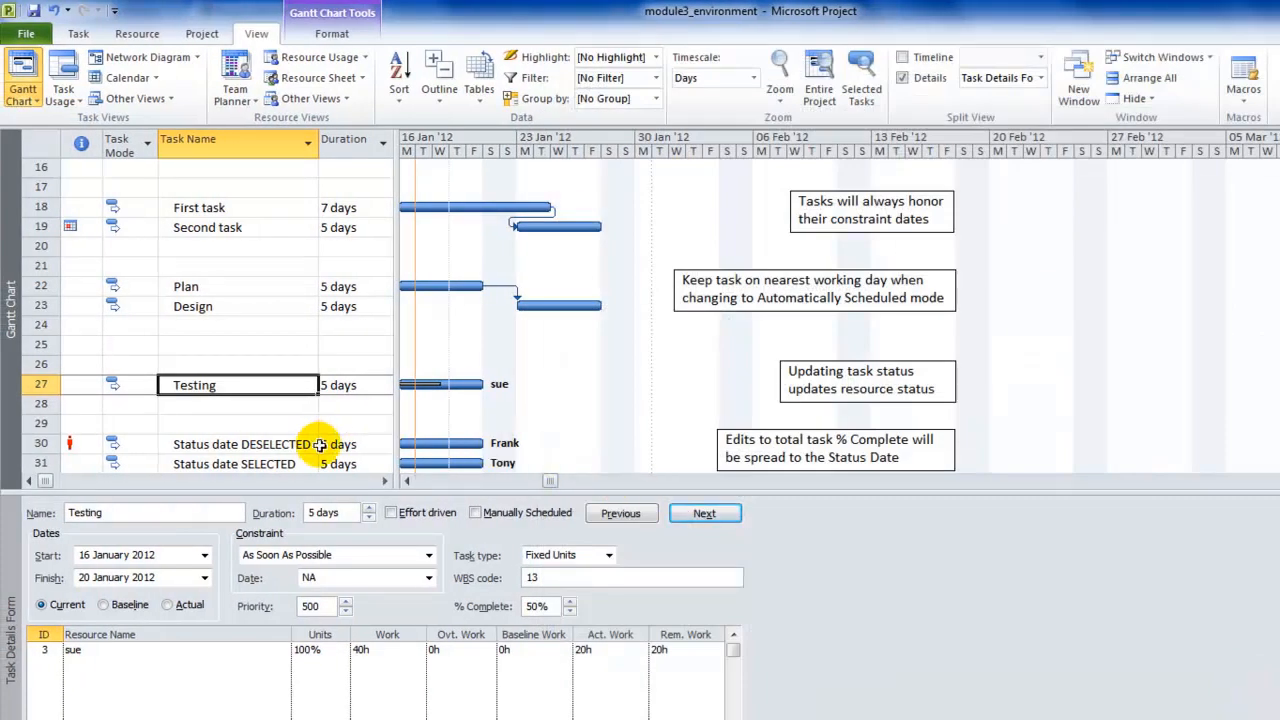
Reset the Testing task's percent complete to 0% in its task information
click(256, 388)
double_click(256, 388)
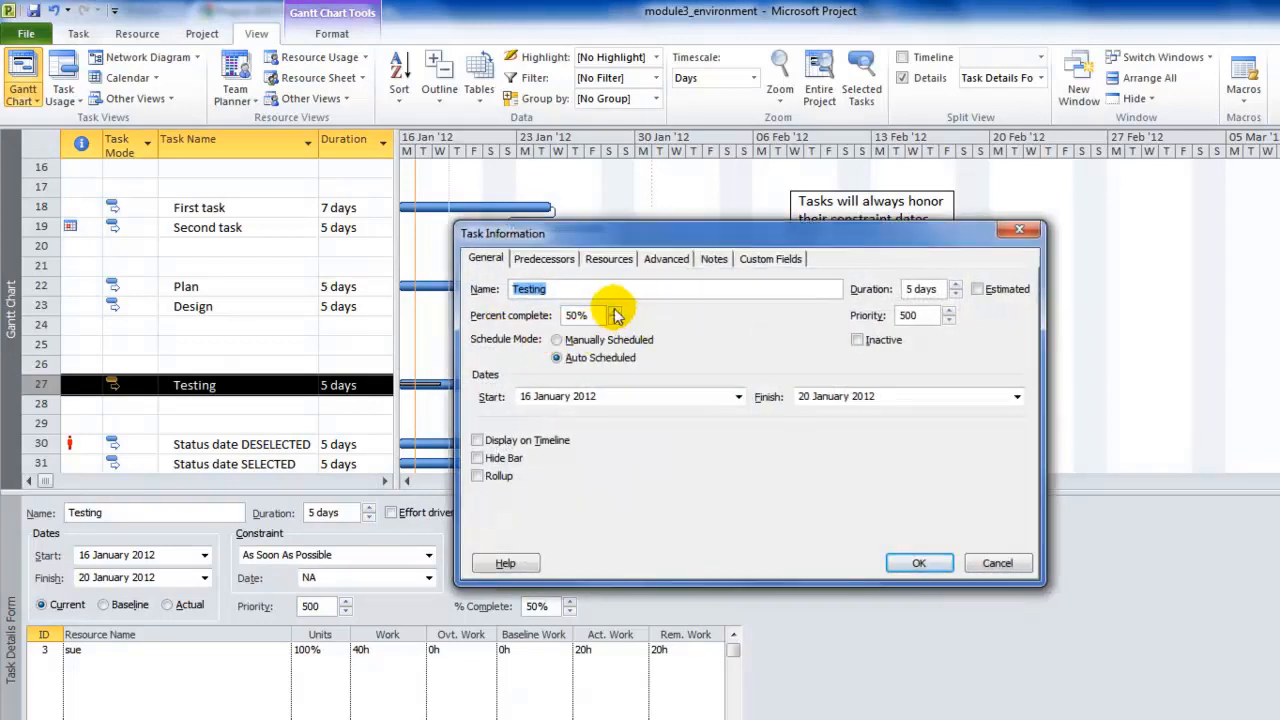
click(614, 321)
click(615, 321)
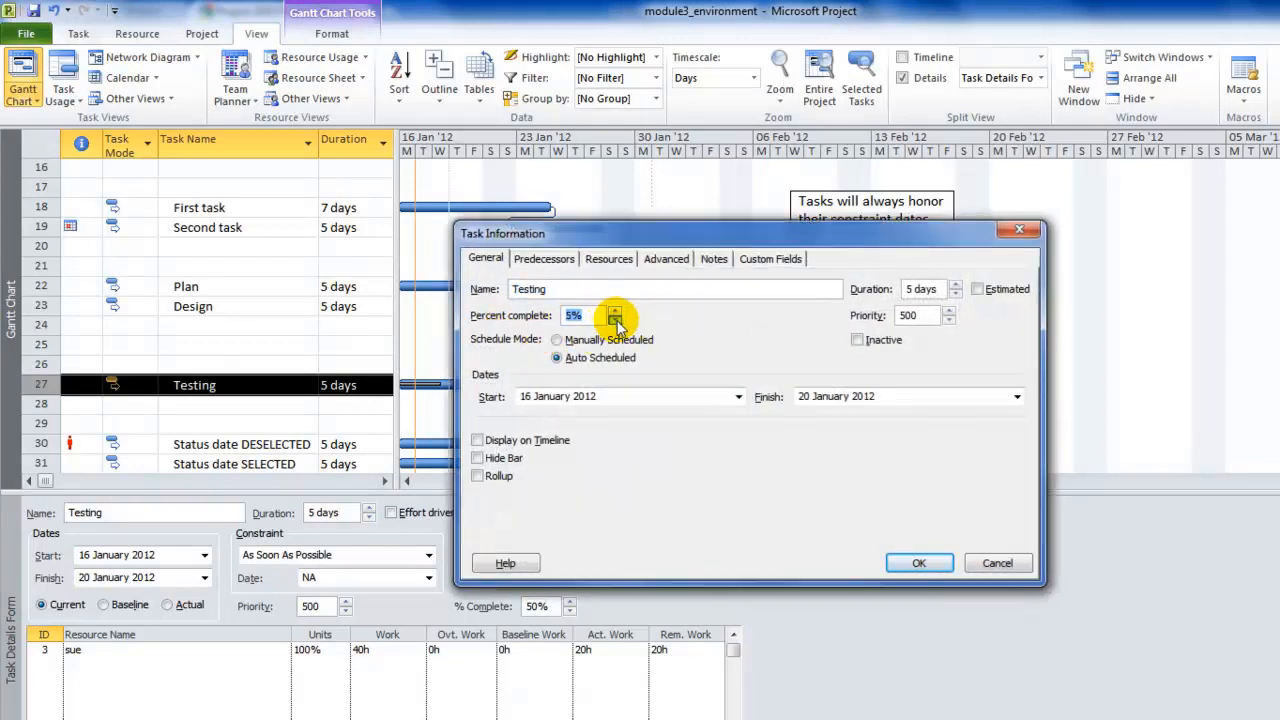
click(919, 563)
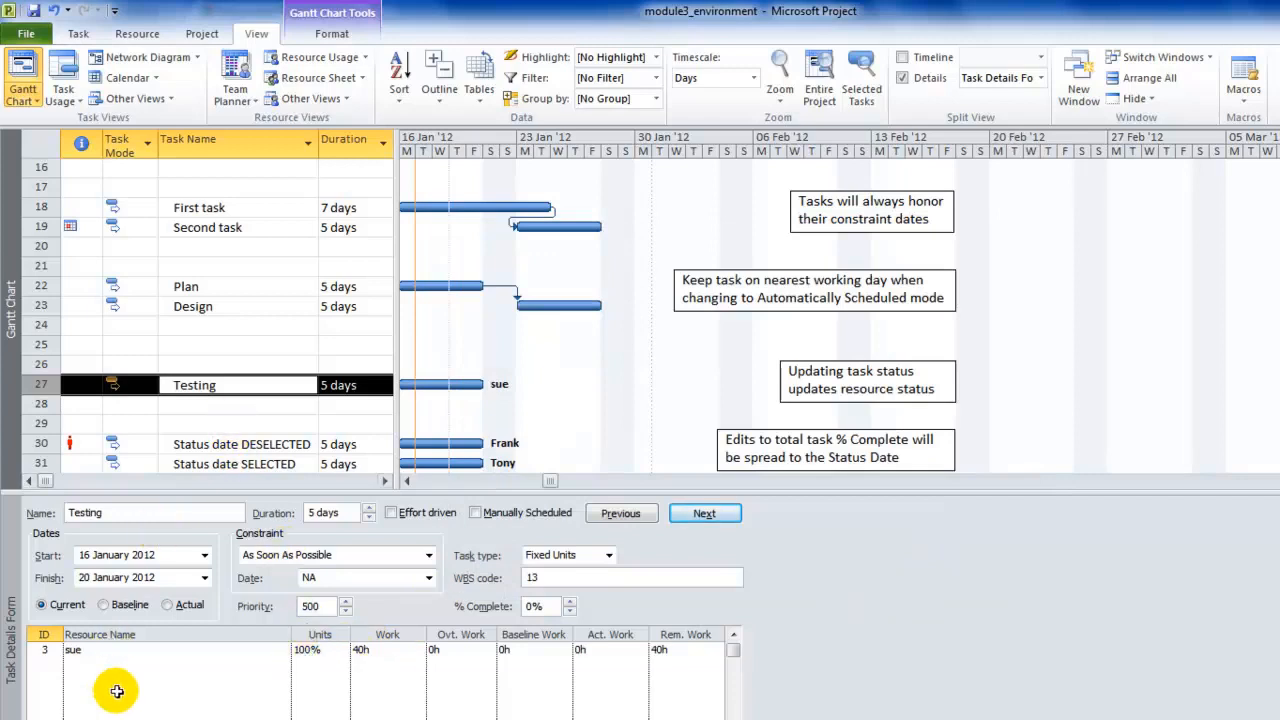
Set the Testing task's percent complete to 50% in its task information
double_click(233, 385)
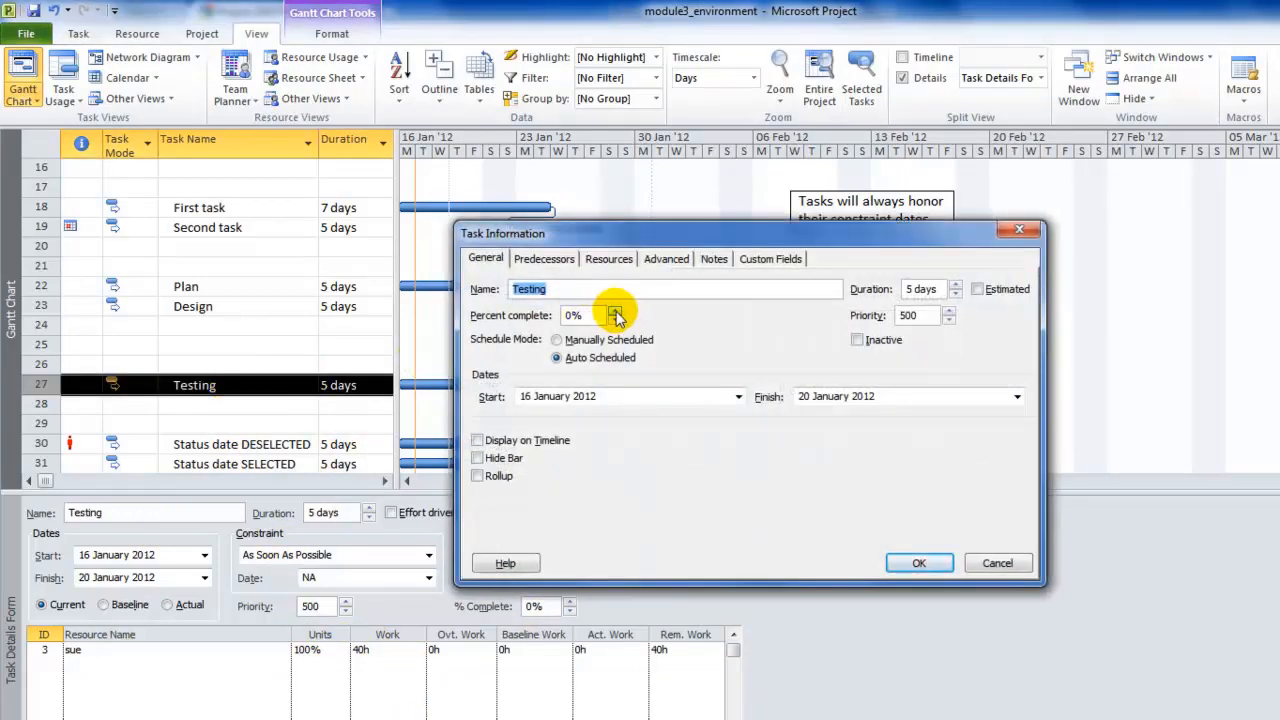
click(615, 311)
click(615, 311)
click(615, 311)
click(615, 311)
click(615, 311)
click(919, 563)
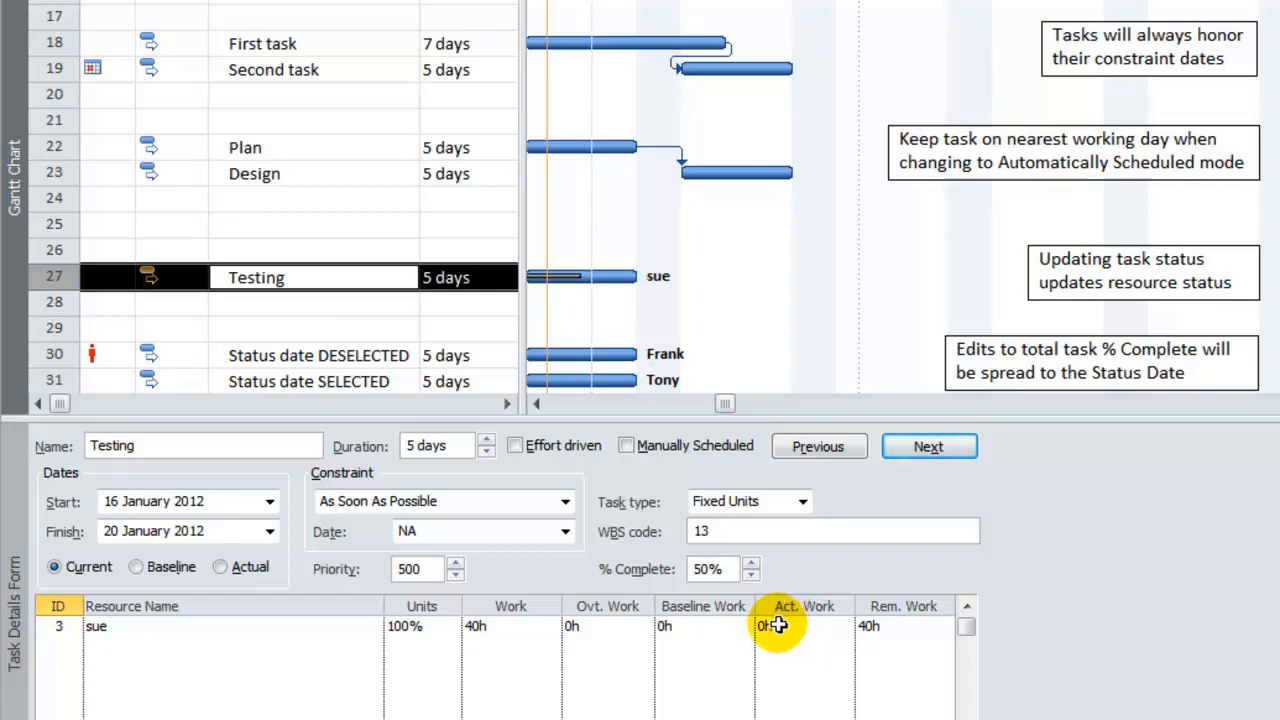
Check the actual and remaining work of the resource assigned to the Testing task
click(100, 627)
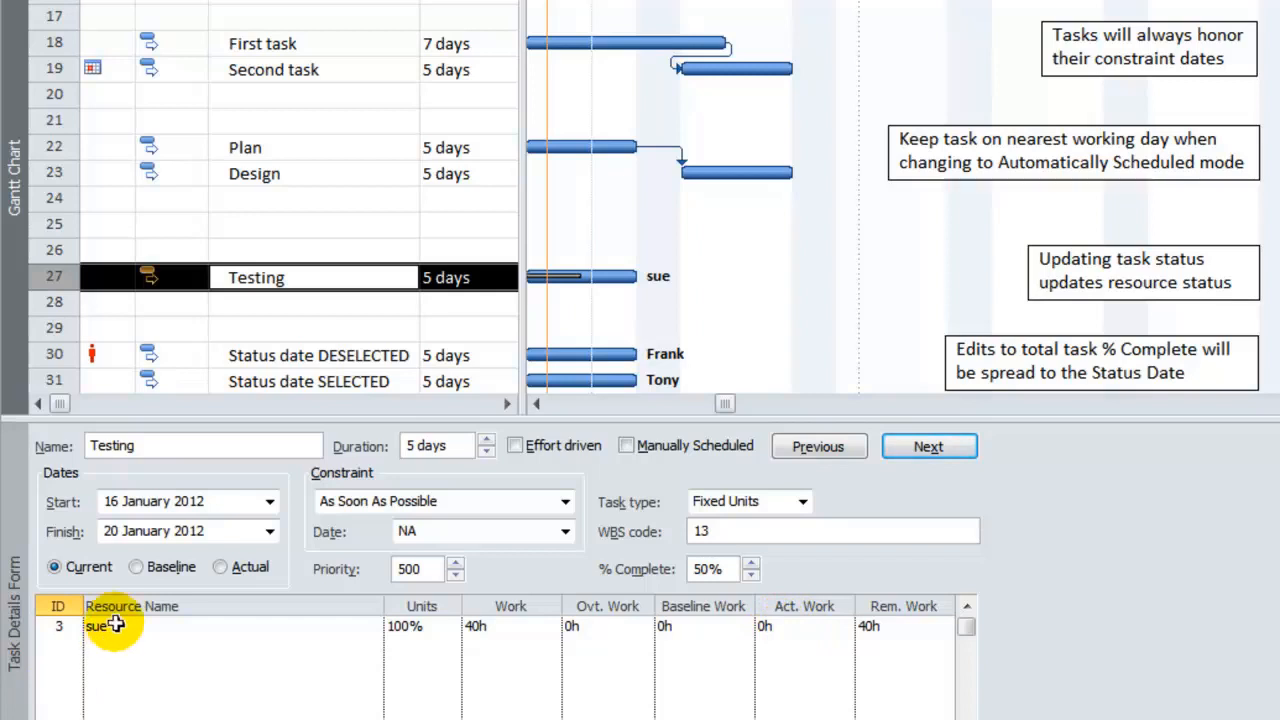
click(780, 628)
click(876, 626)
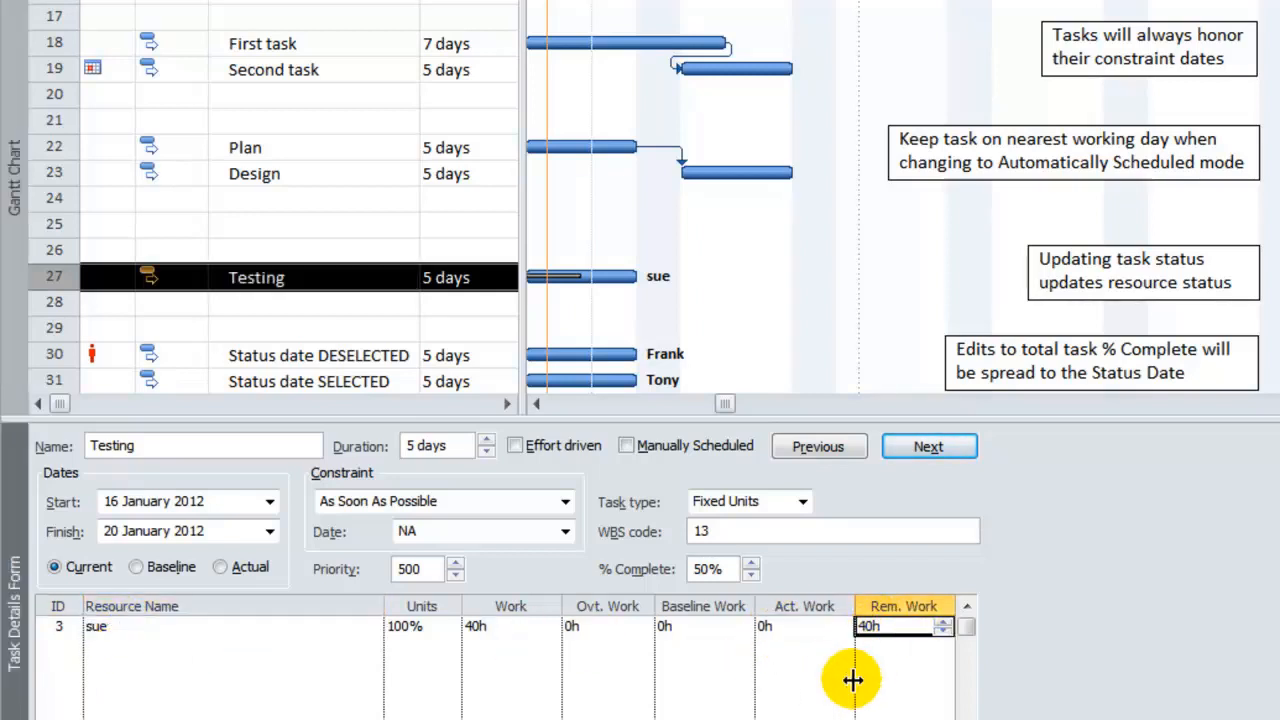
click(786, 628)
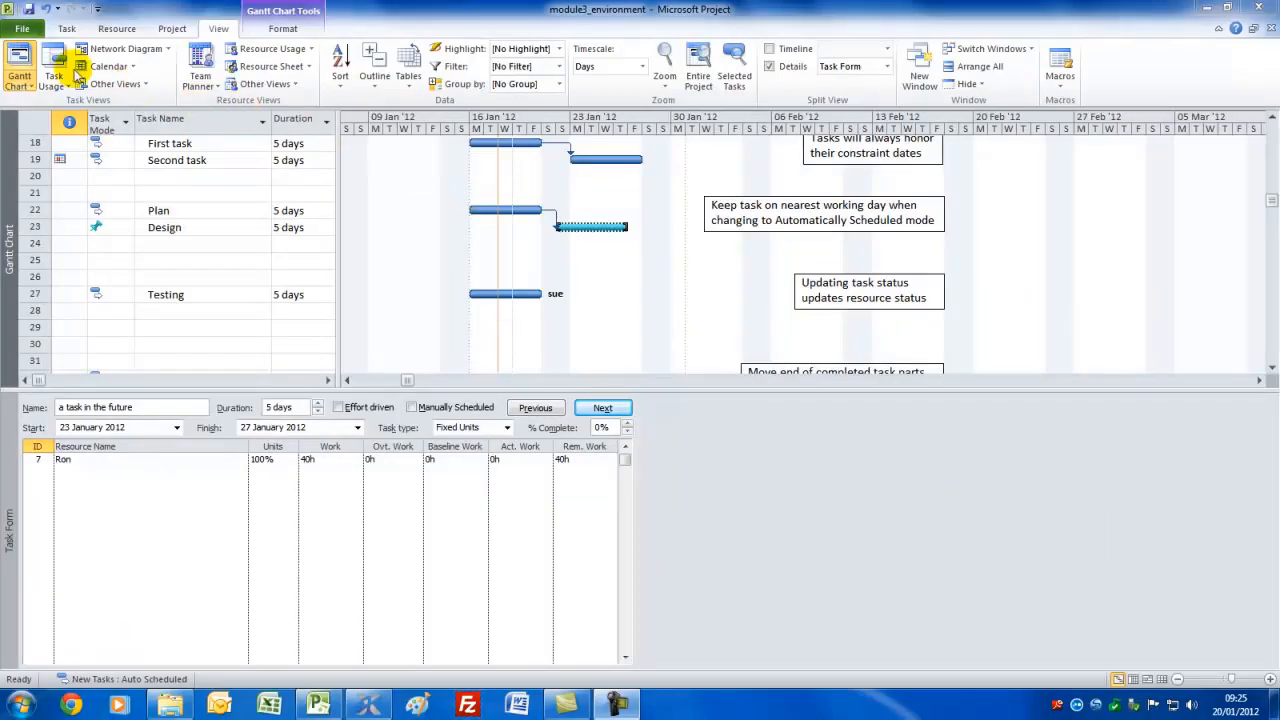
Examine the calculation options for module3_environment in the Schedule options, including inserted projects, actual costs and default fixed cost accrual
click(22, 28)
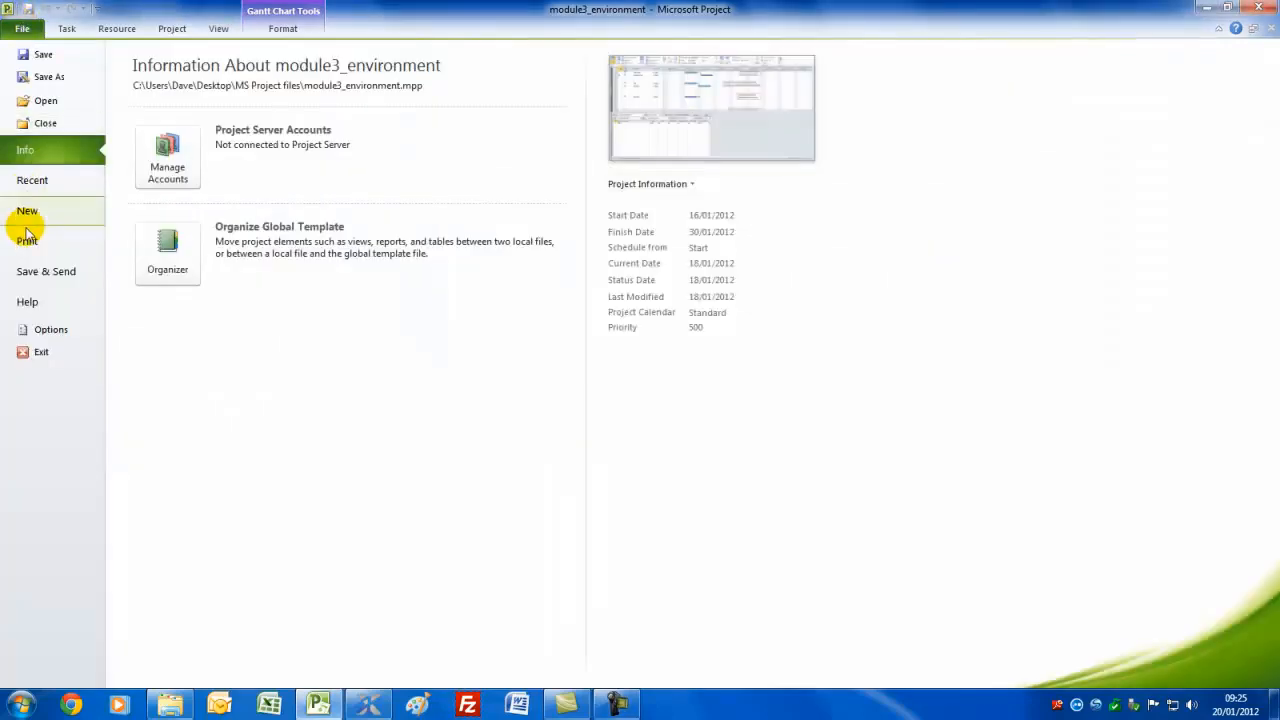
click(50, 330)
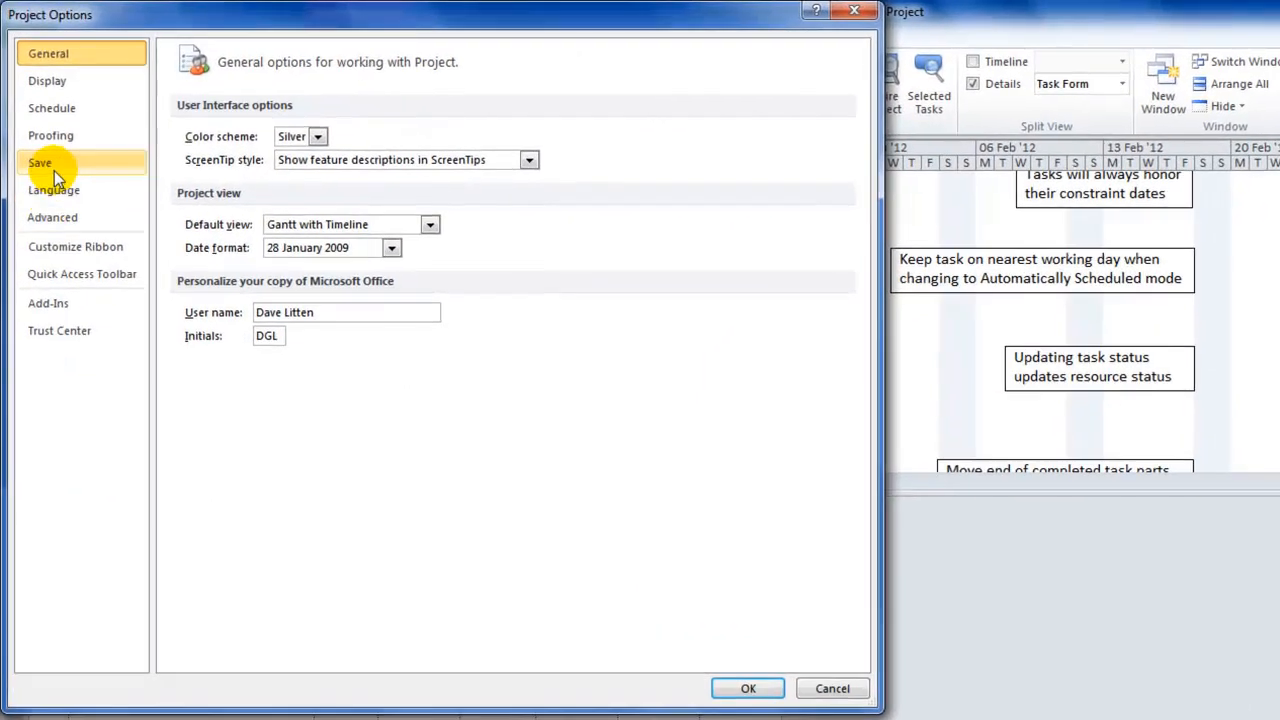
click(43, 88)
scroll(414, 612, down, 5)
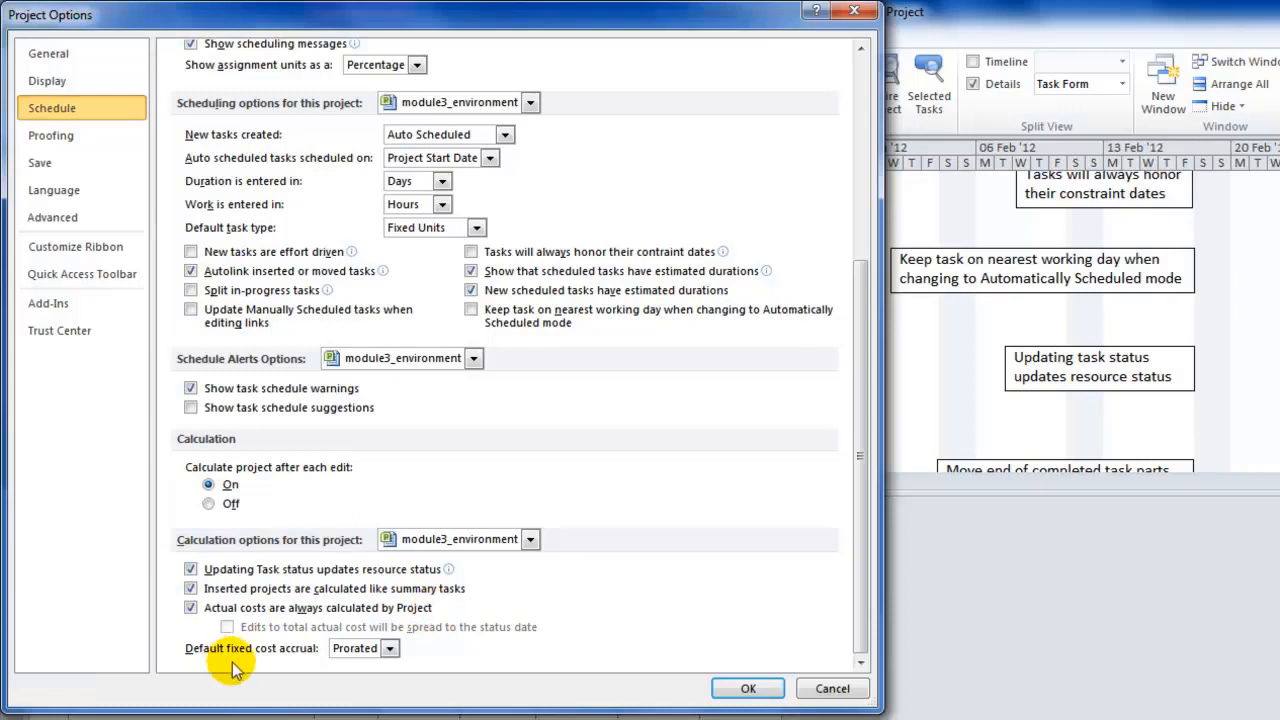
Try Start and End as the default fixed cost accrual and return it to Prorated
click(390, 648)
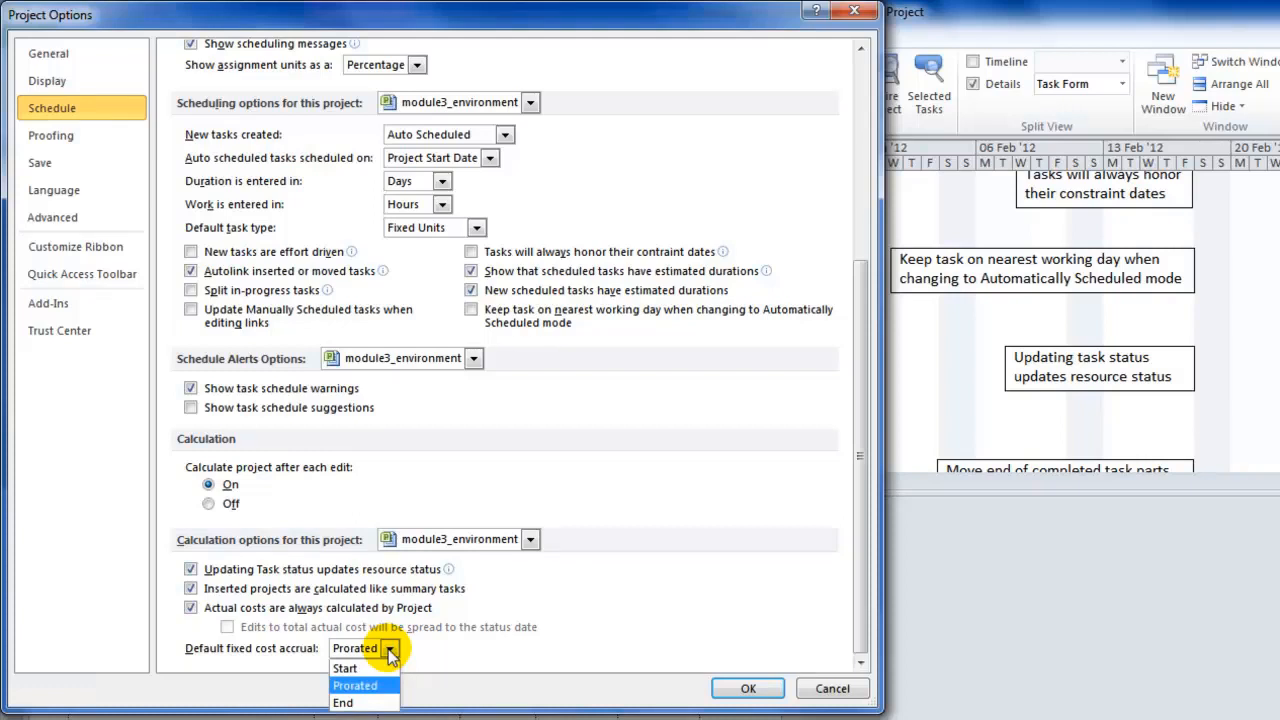
click(352, 668)
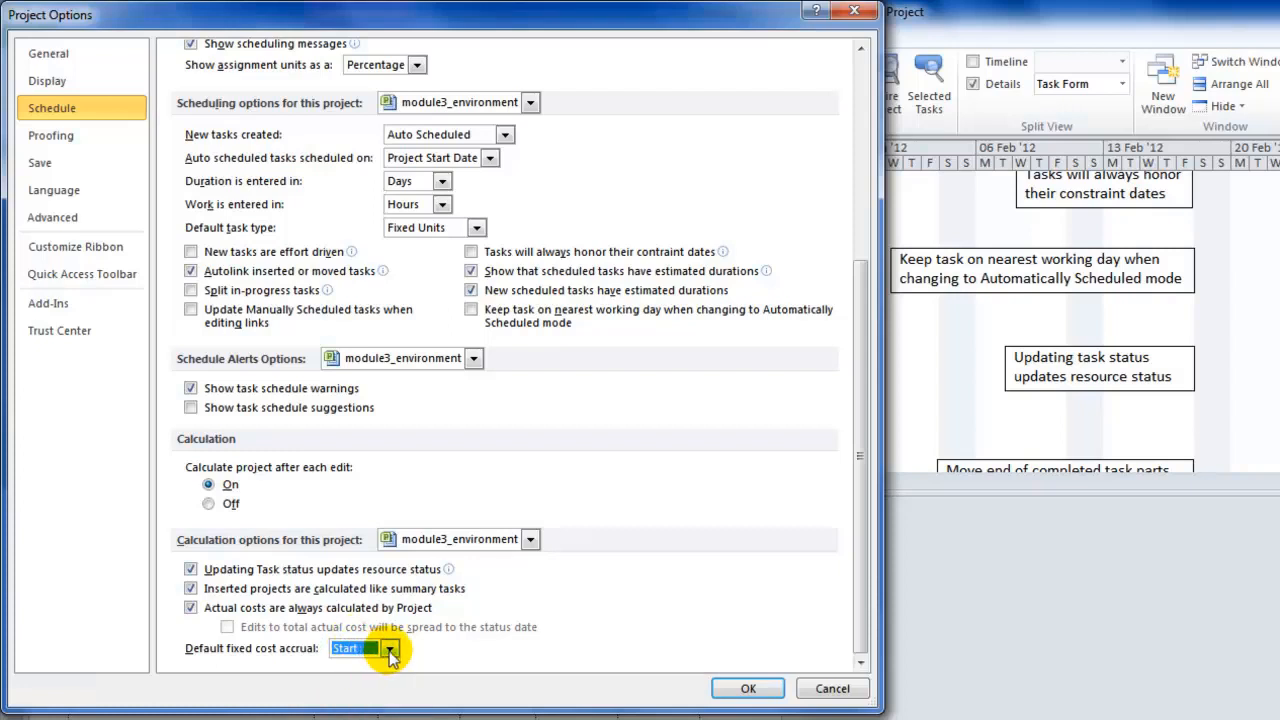
click(389, 648)
click(390, 704)
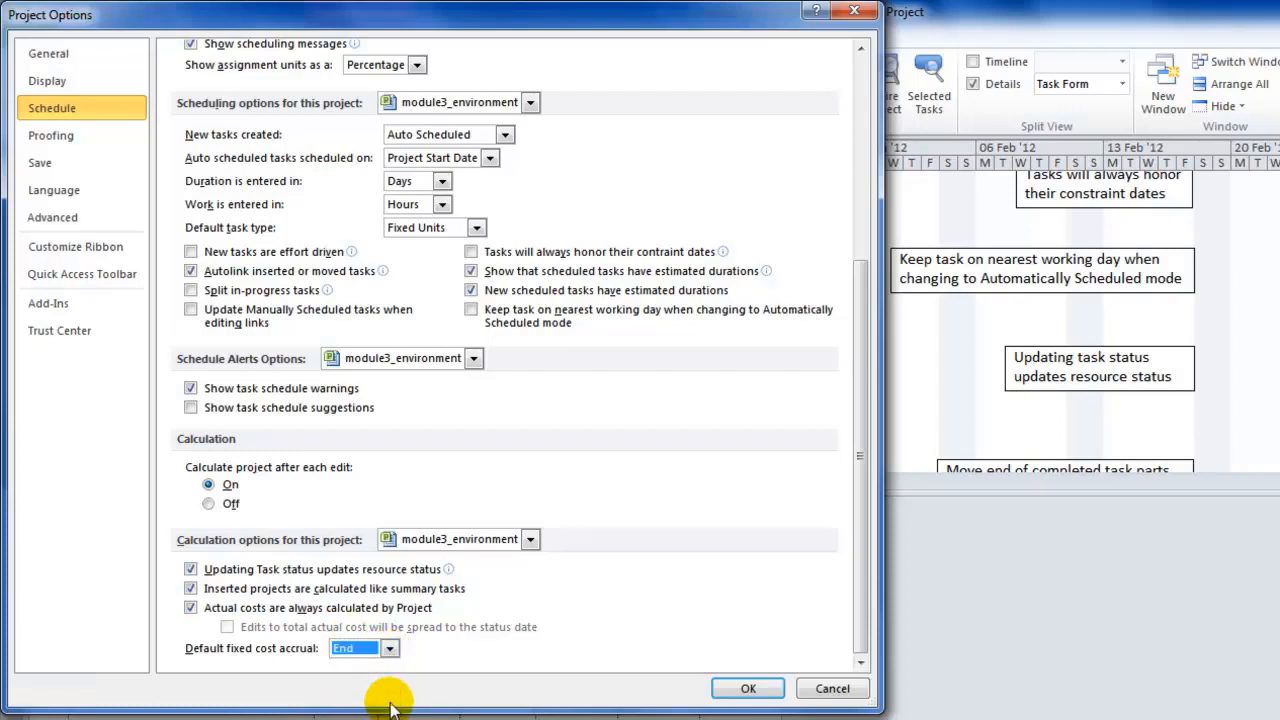
click(389, 648)
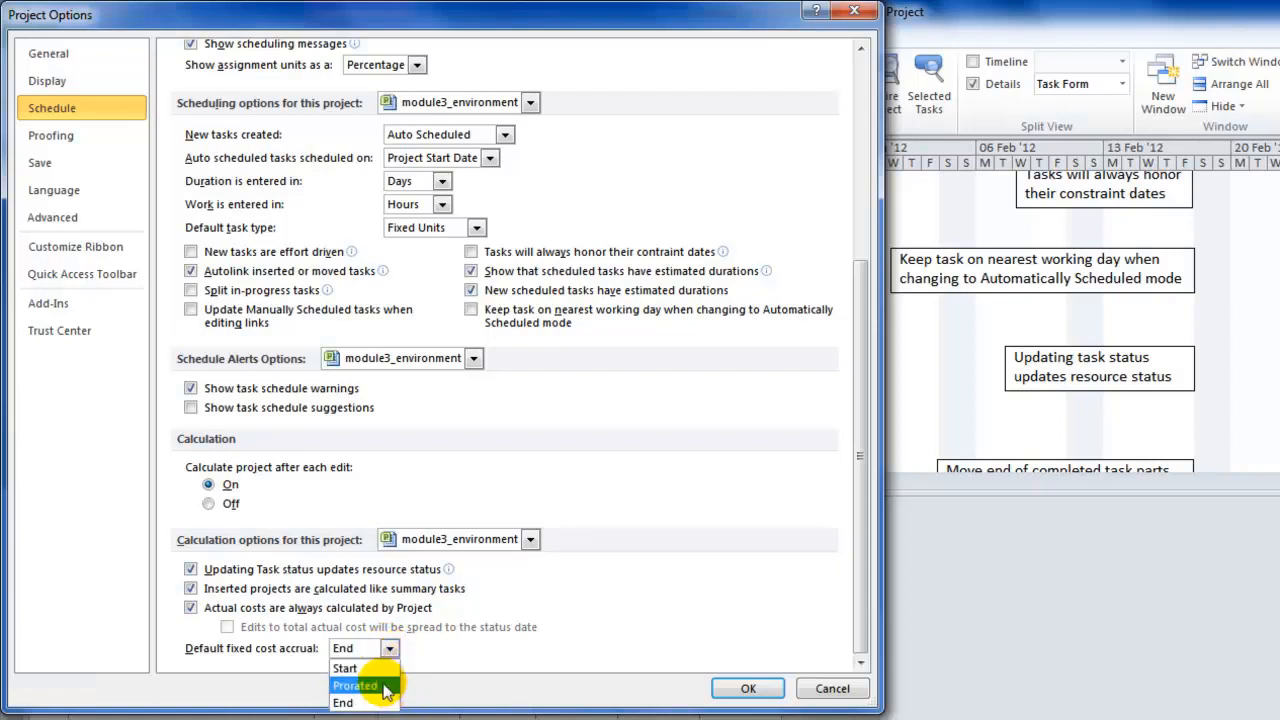
click(386, 687)
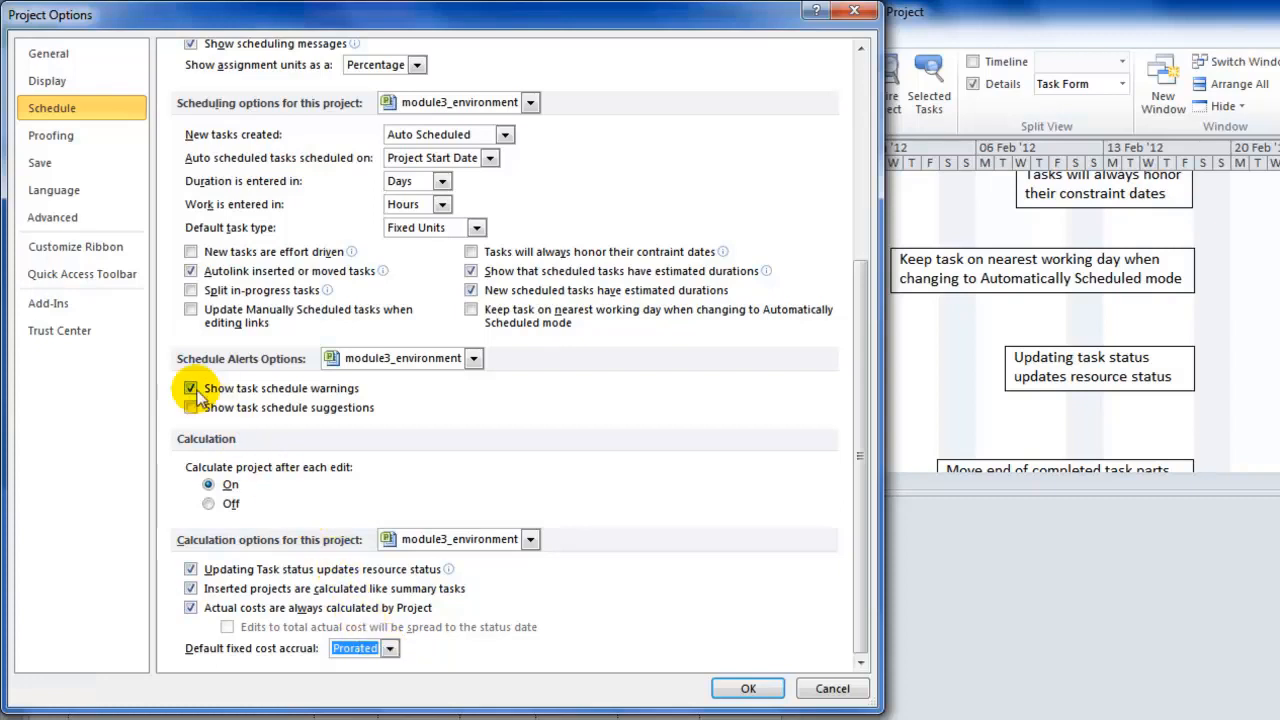
Review the Proofing options, including the spelling settings and the full list of fields to check
click(54, 140)
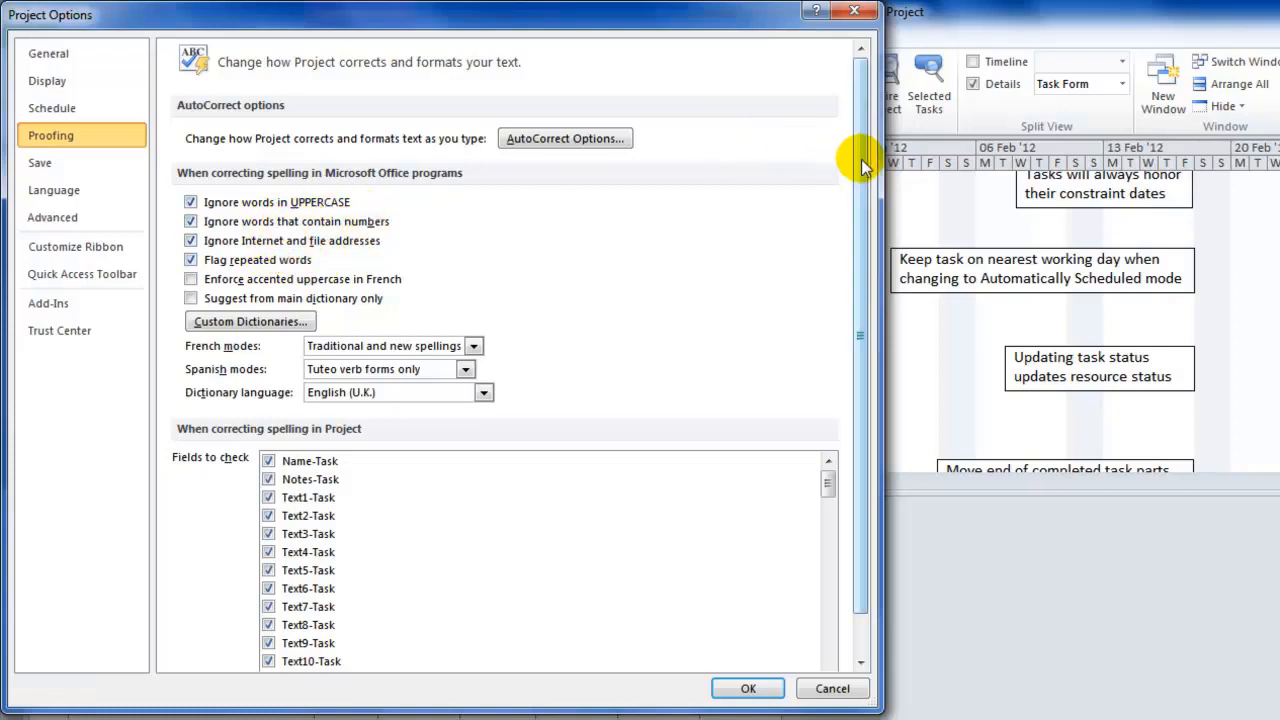
drag(859, 159, 861, 210)
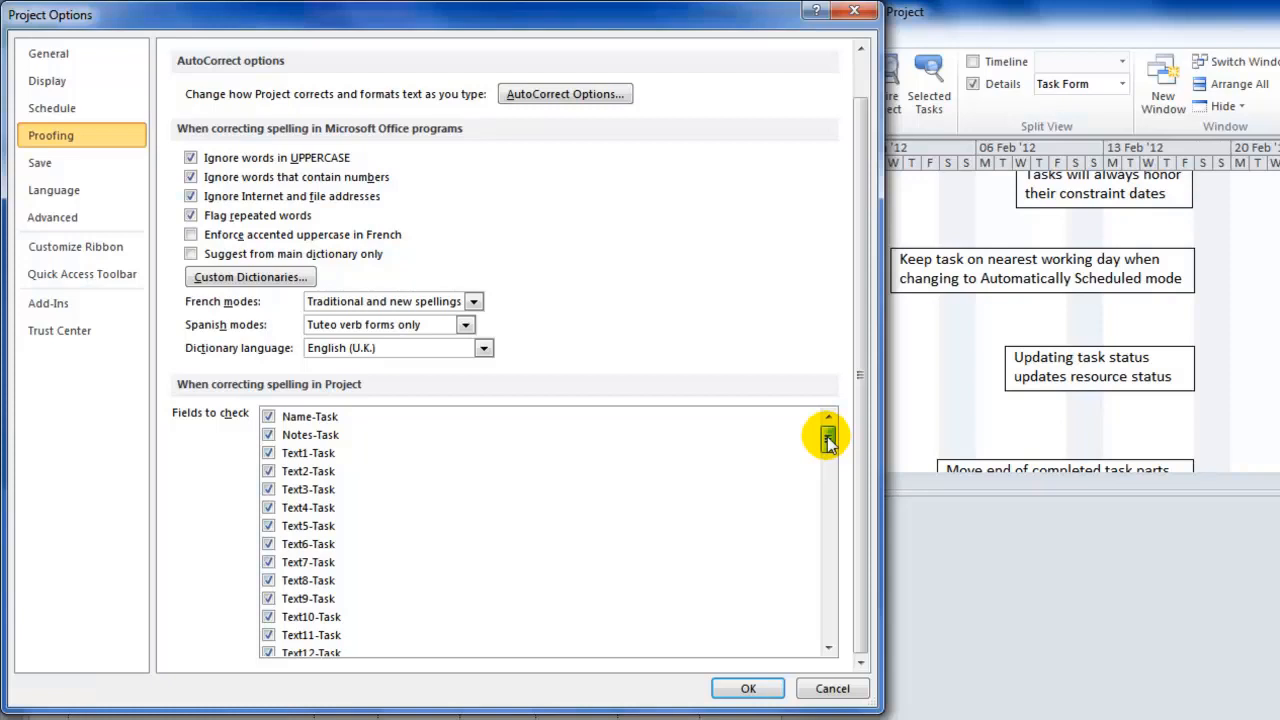
drag(827, 436, 831, 657)
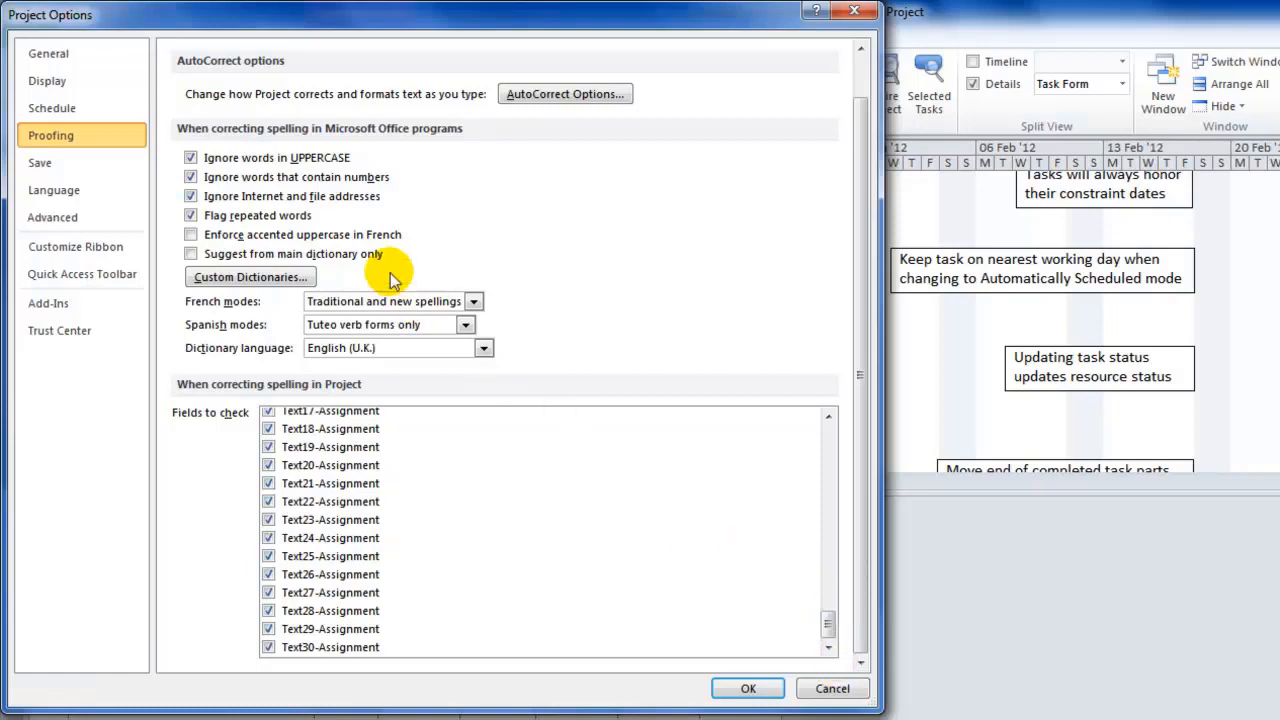
Review the Save options, toggling auto save on and off and checking the template location, and look over the editing languages
click(40, 164)
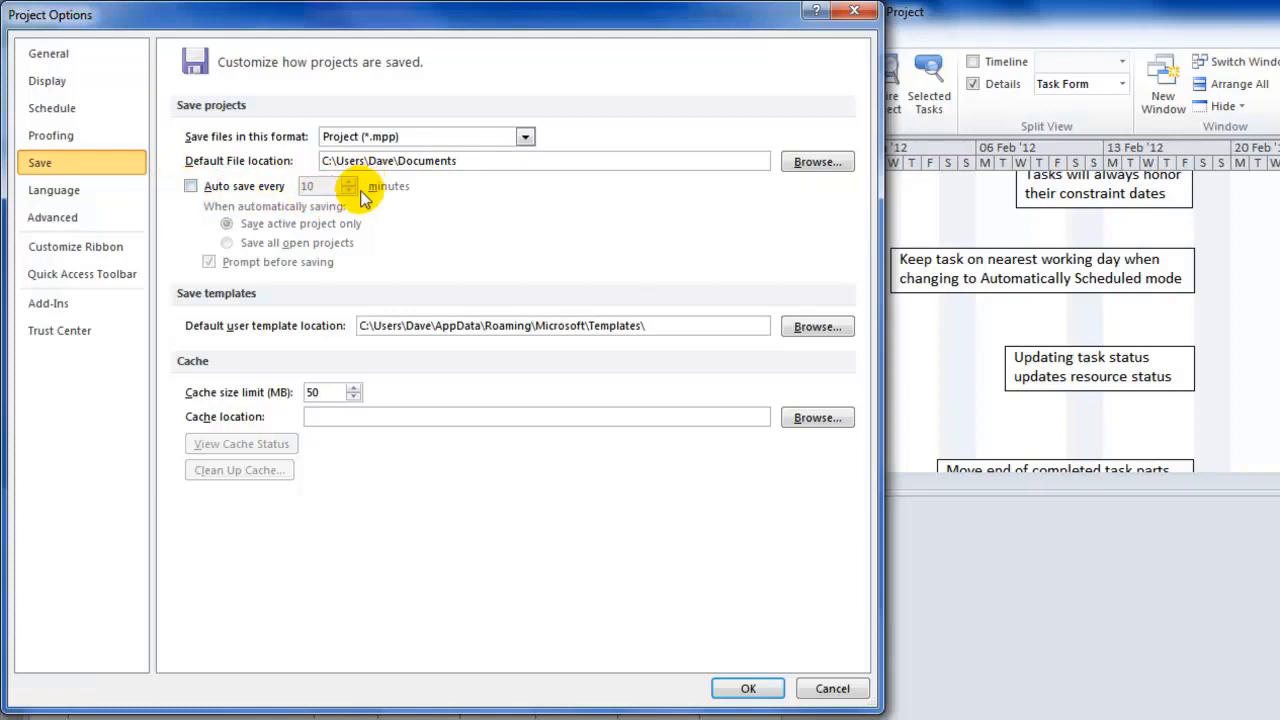
click(190, 188)
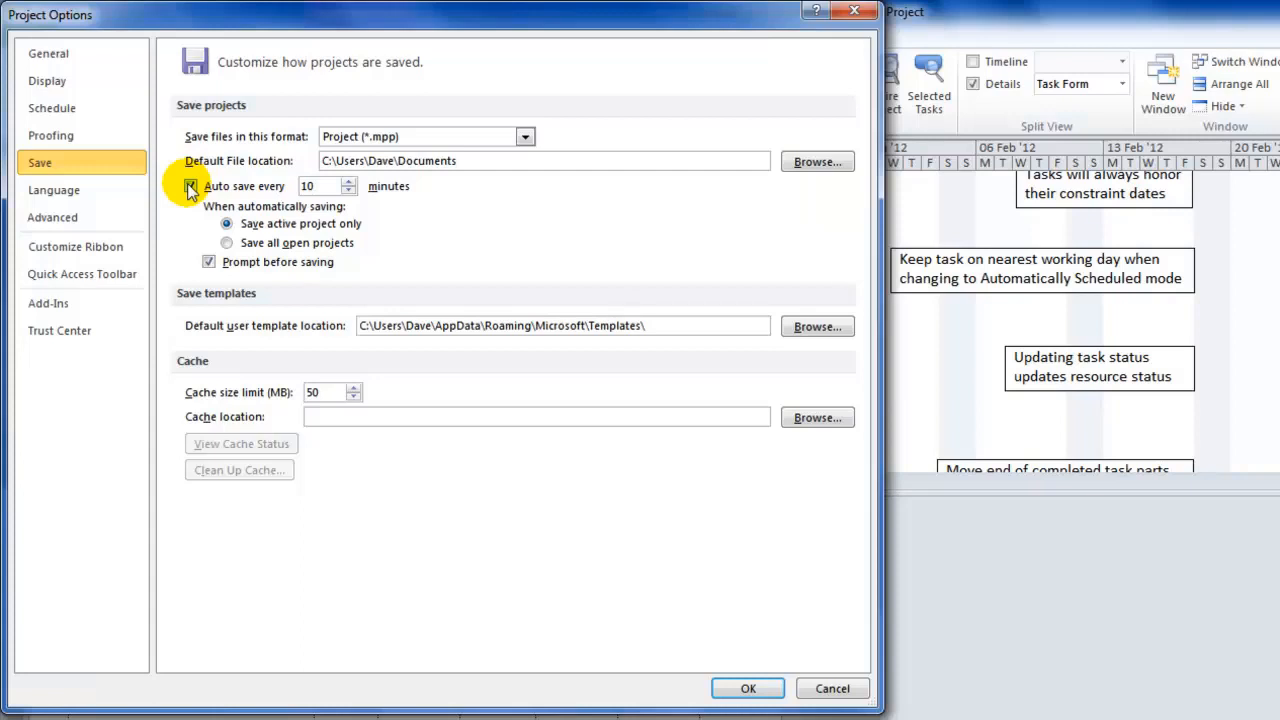
click(190, 188)
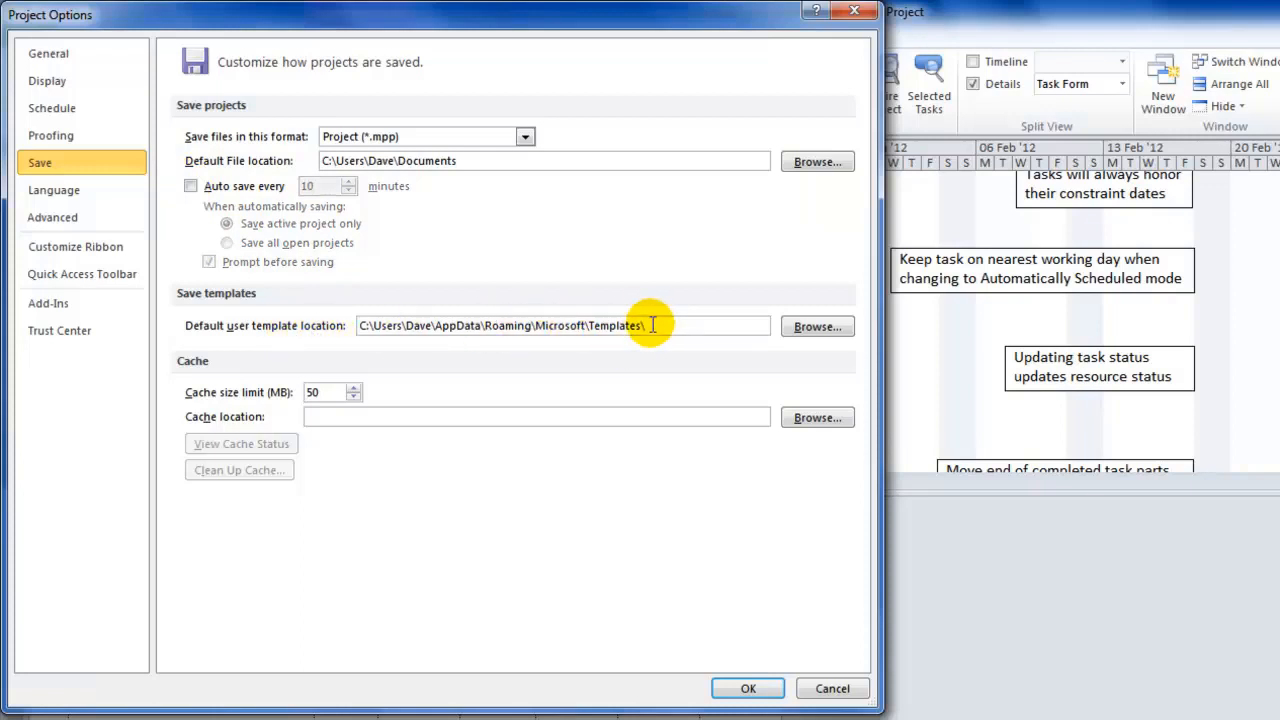
drag(652, 325, 591, 325)
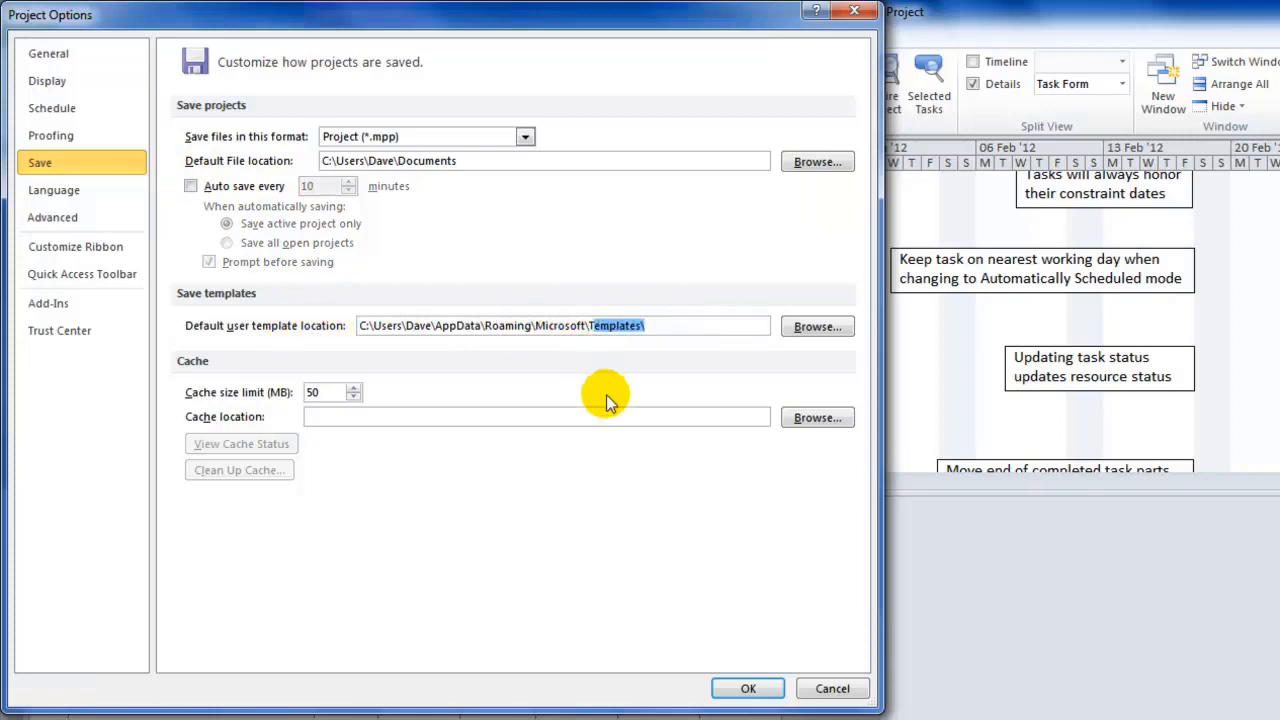
click(58, 195)
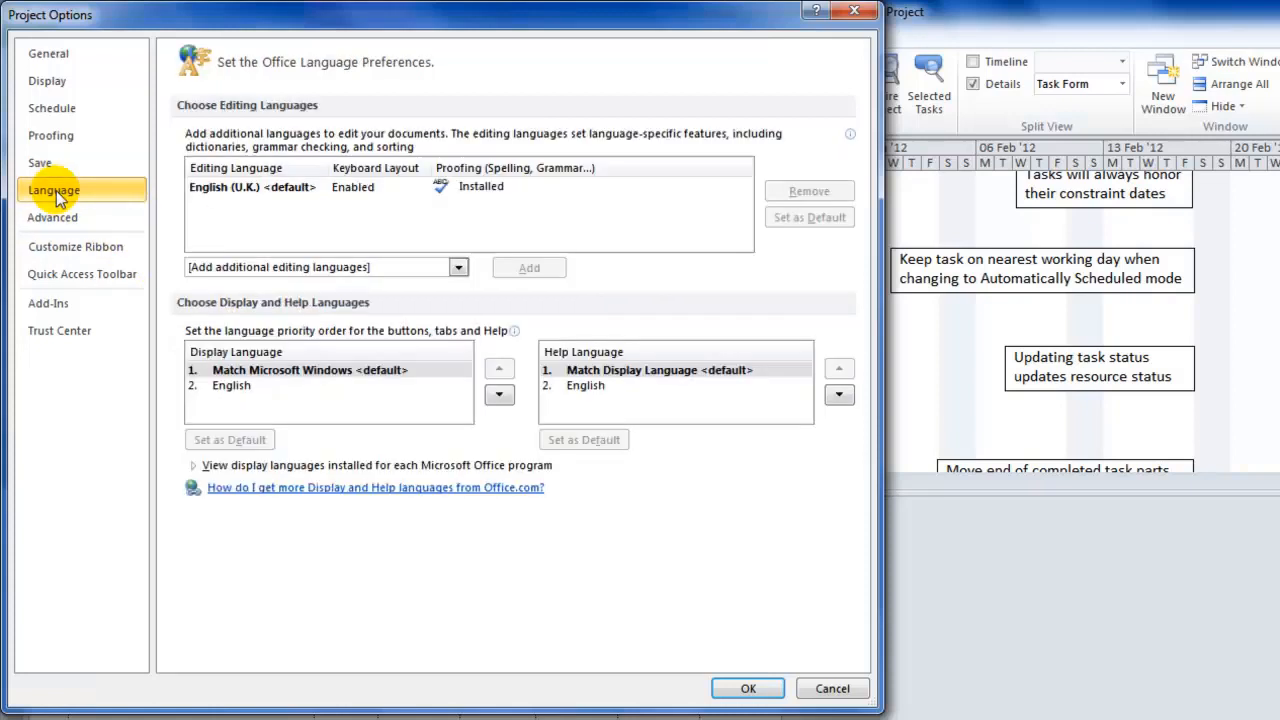
click(280, 192)
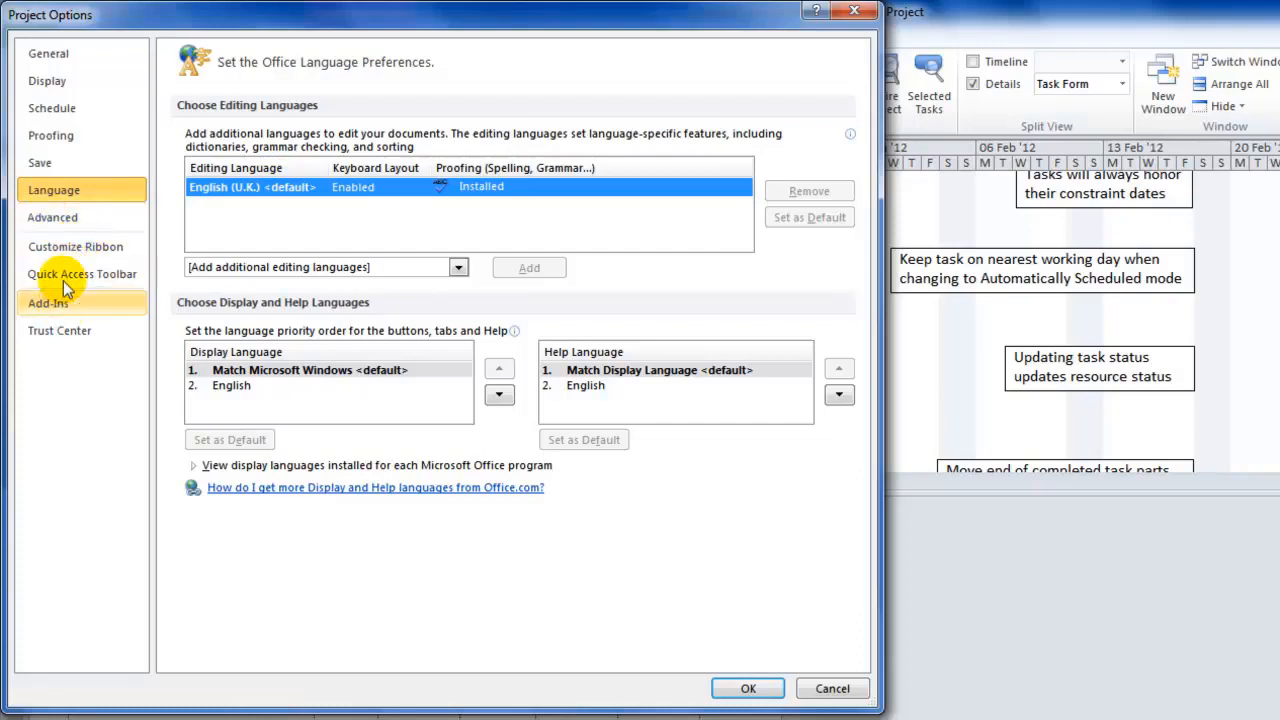
Review the Advanced options, including the default standard and overtime rates for module3_environment
click(60, 222)
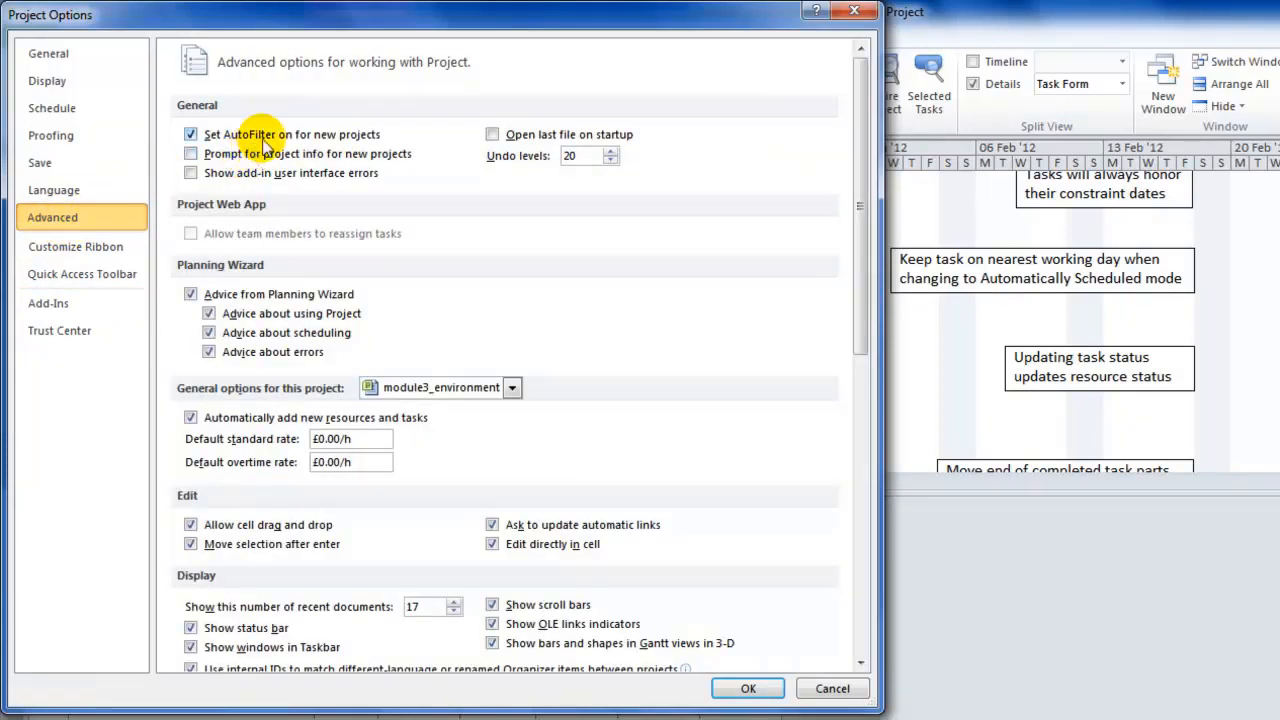
drag(290, 18, 968, 35)
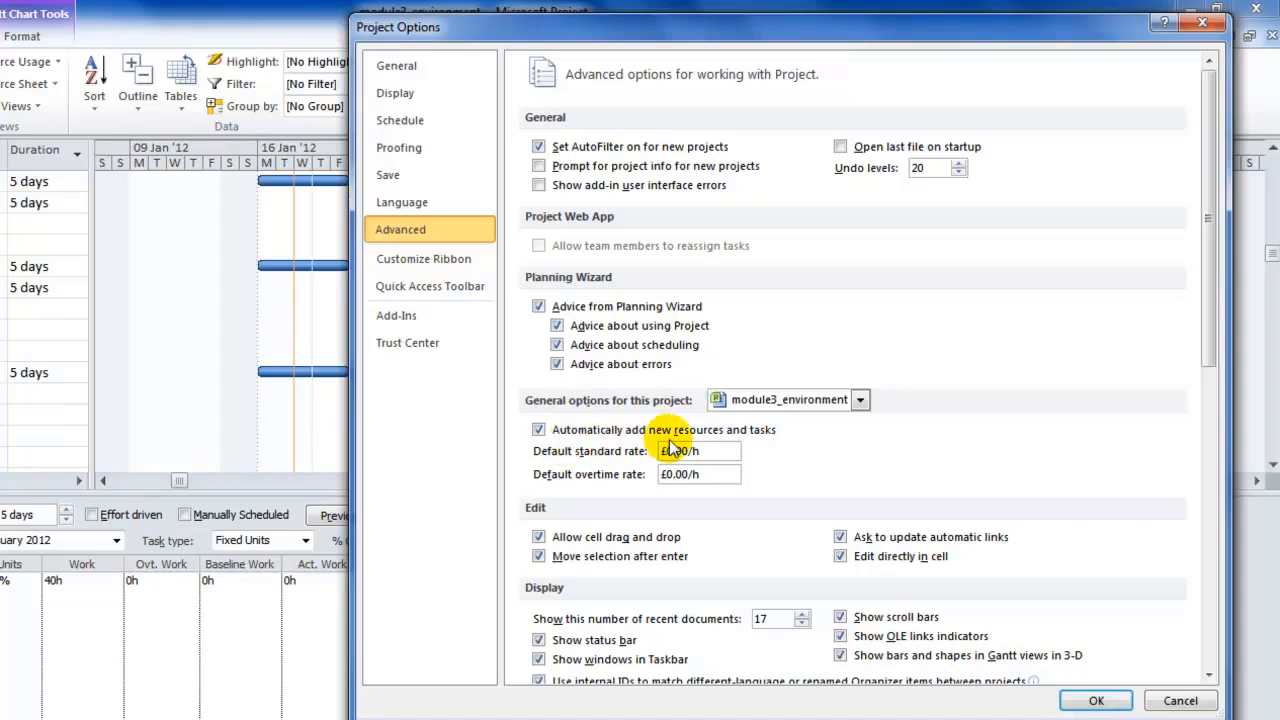
drag(709, 451, 645, 449)
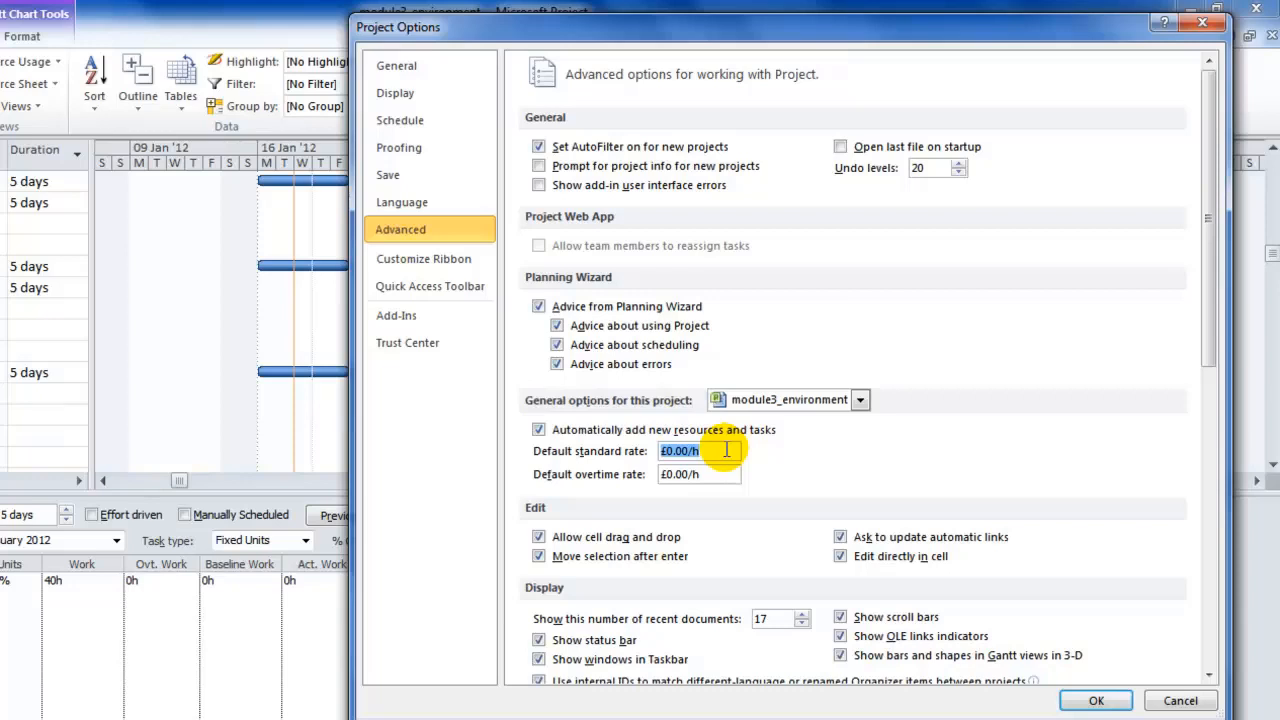
drag(705, 474, 656, 475)
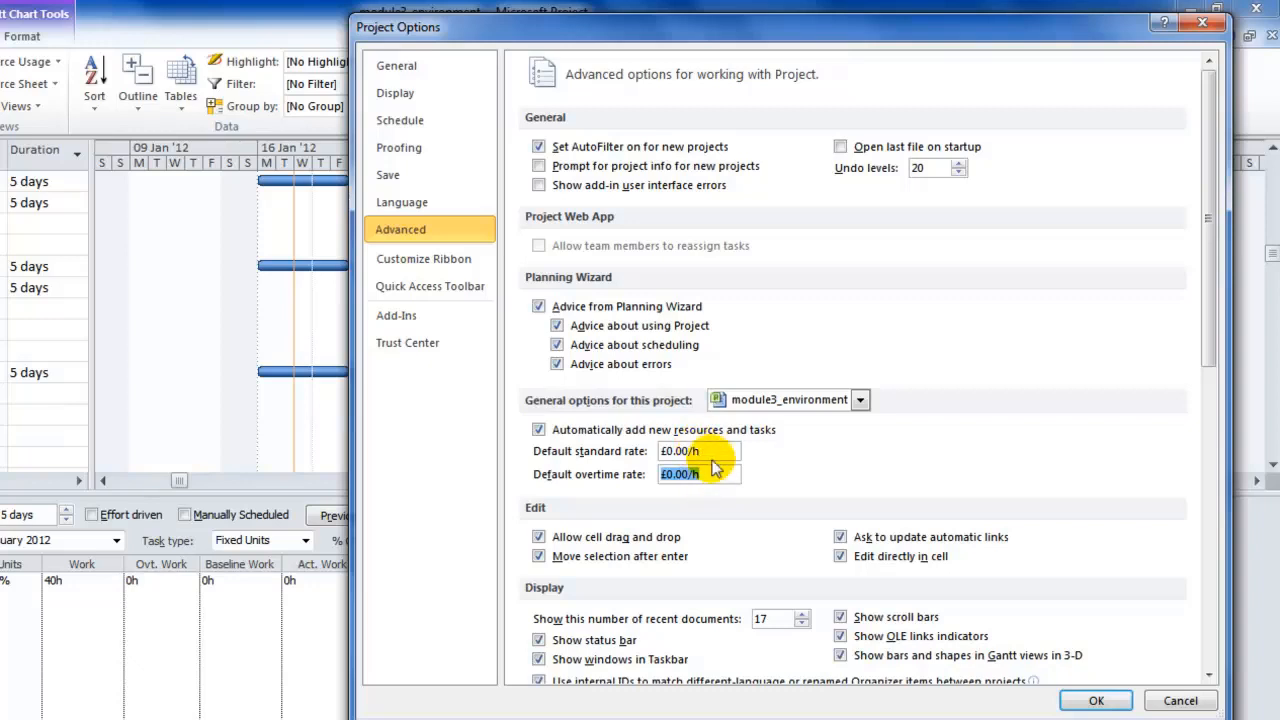
click(712, 449)
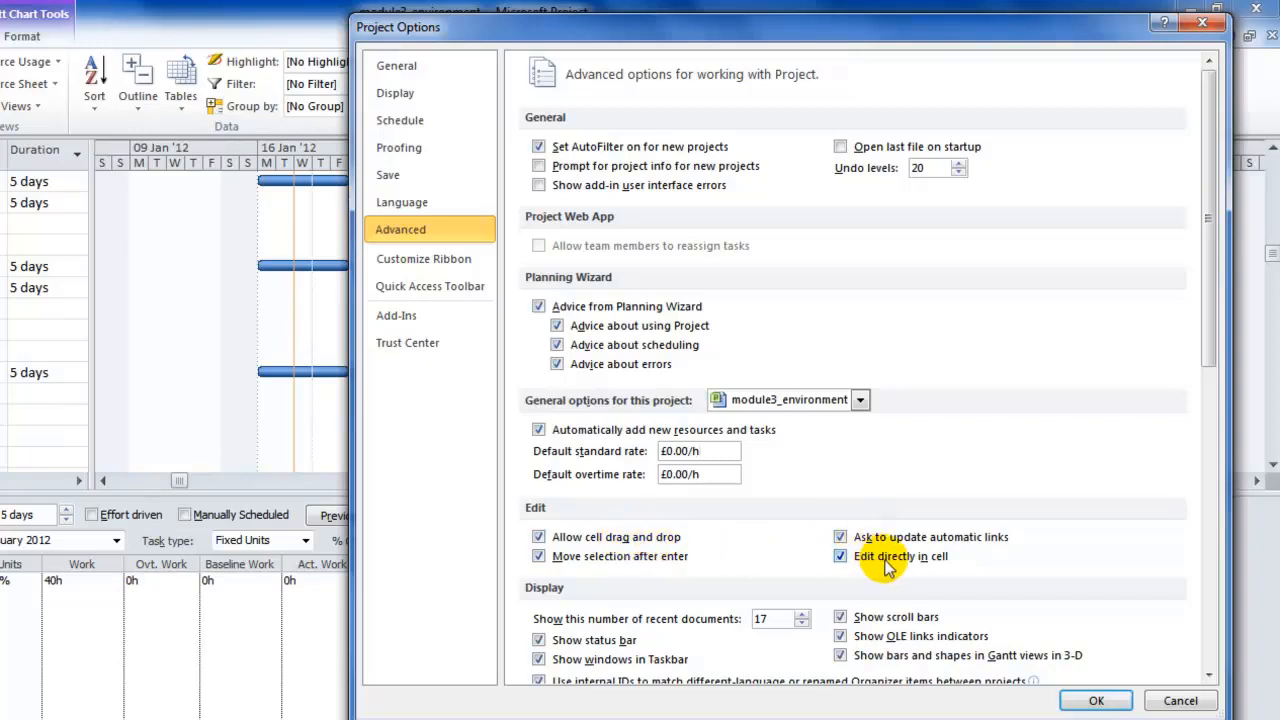
Inspect the available day and minute label choices in the display options for module3_environment
drag(1210, 352, 1175, 583)
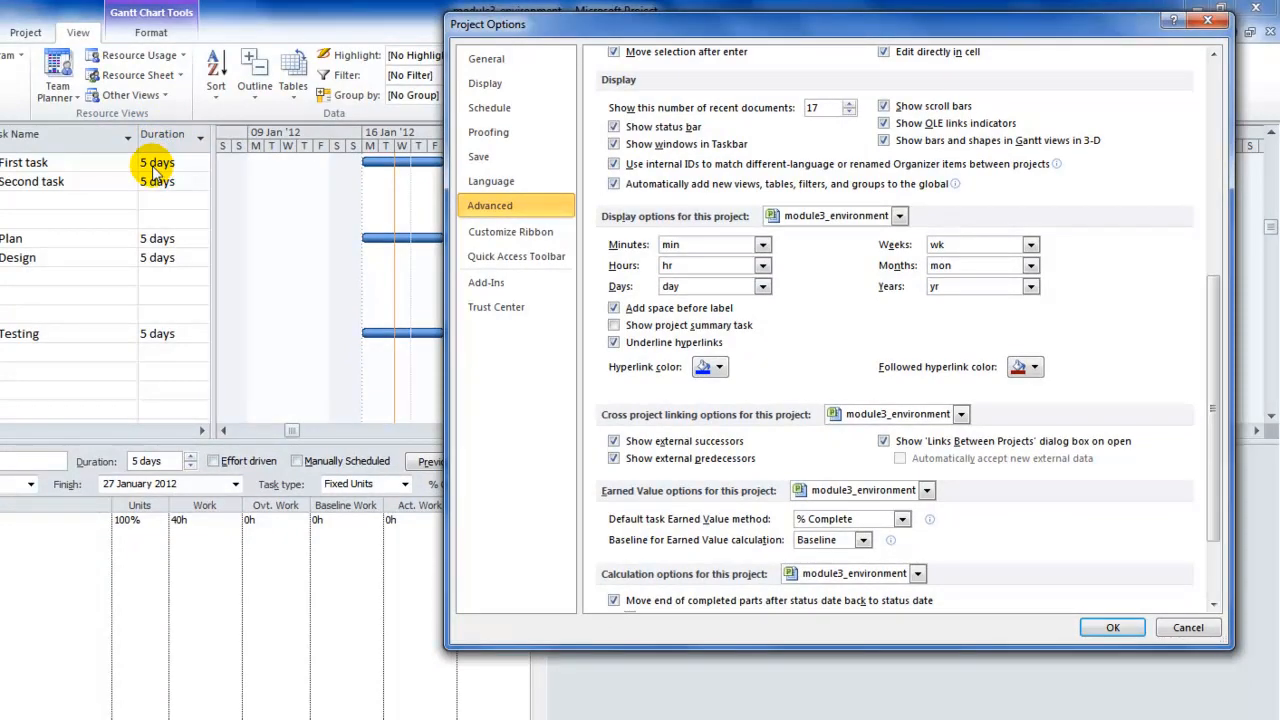
click(762, 286)
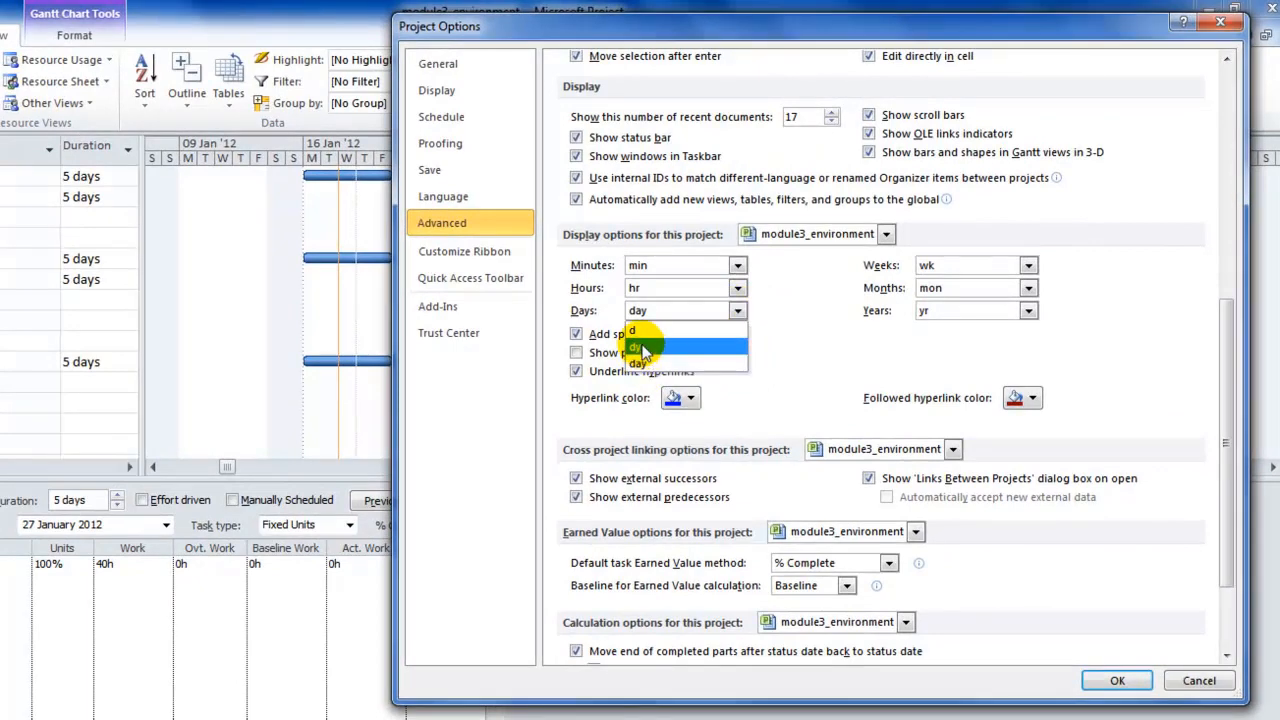
click(812, 302)
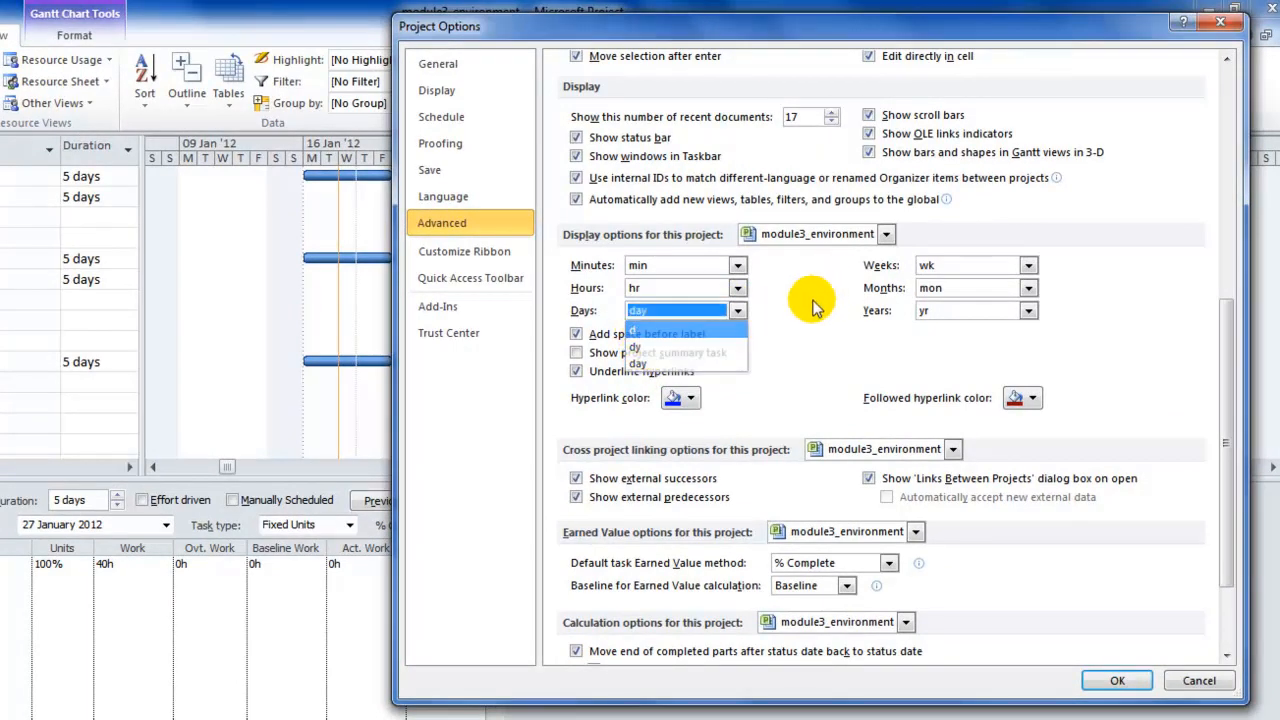
click(737, 265)
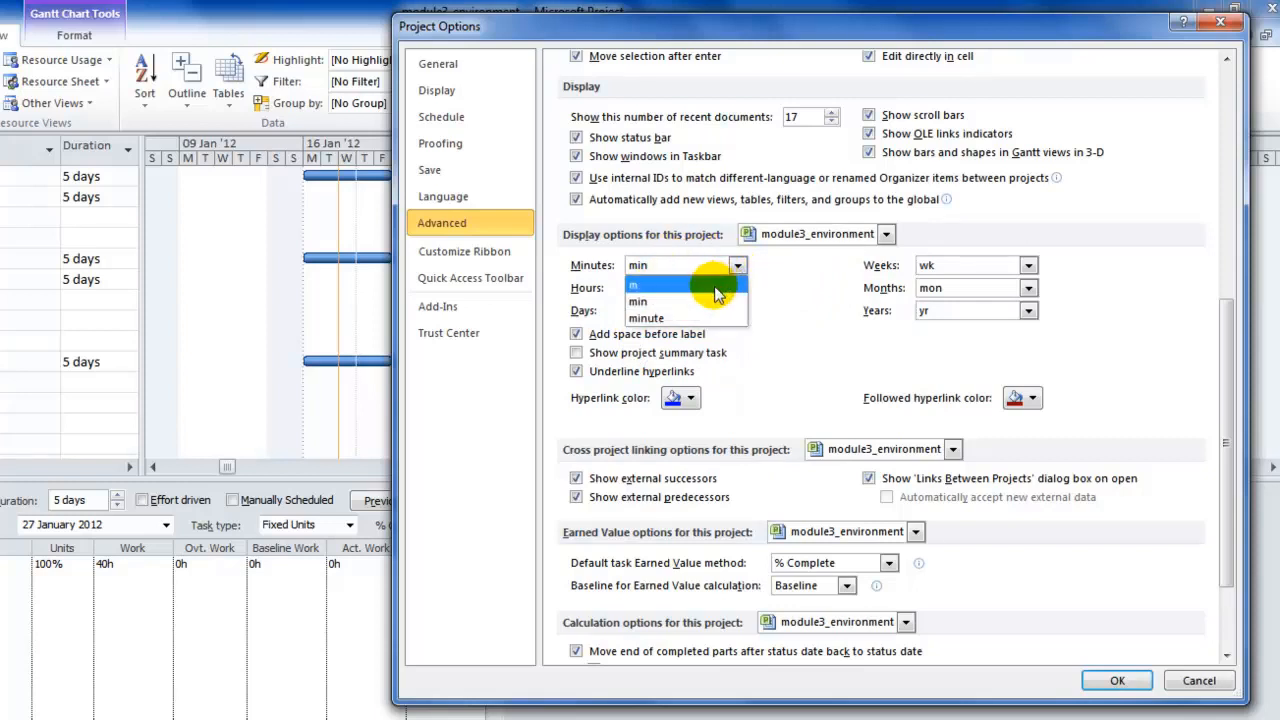
click(777, 268)
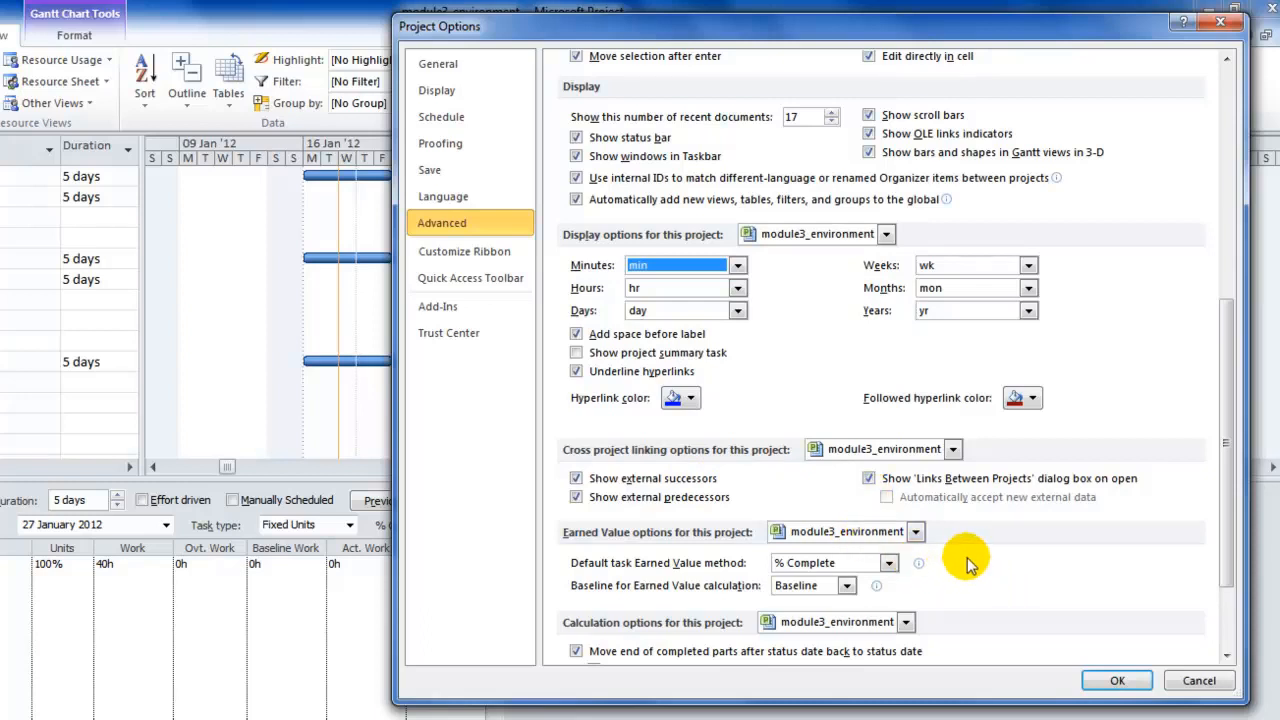
Set the default task Earned Value method to Physical % Complete
click(889, 564)
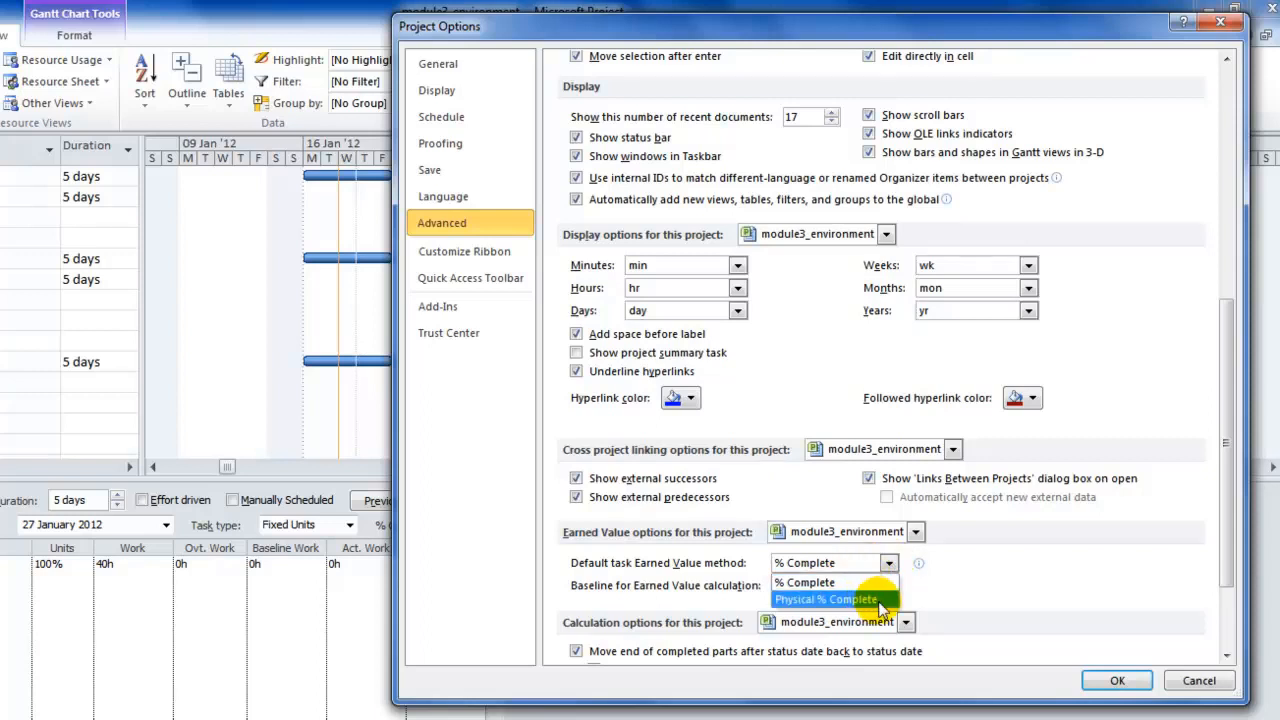
click(882, 600)
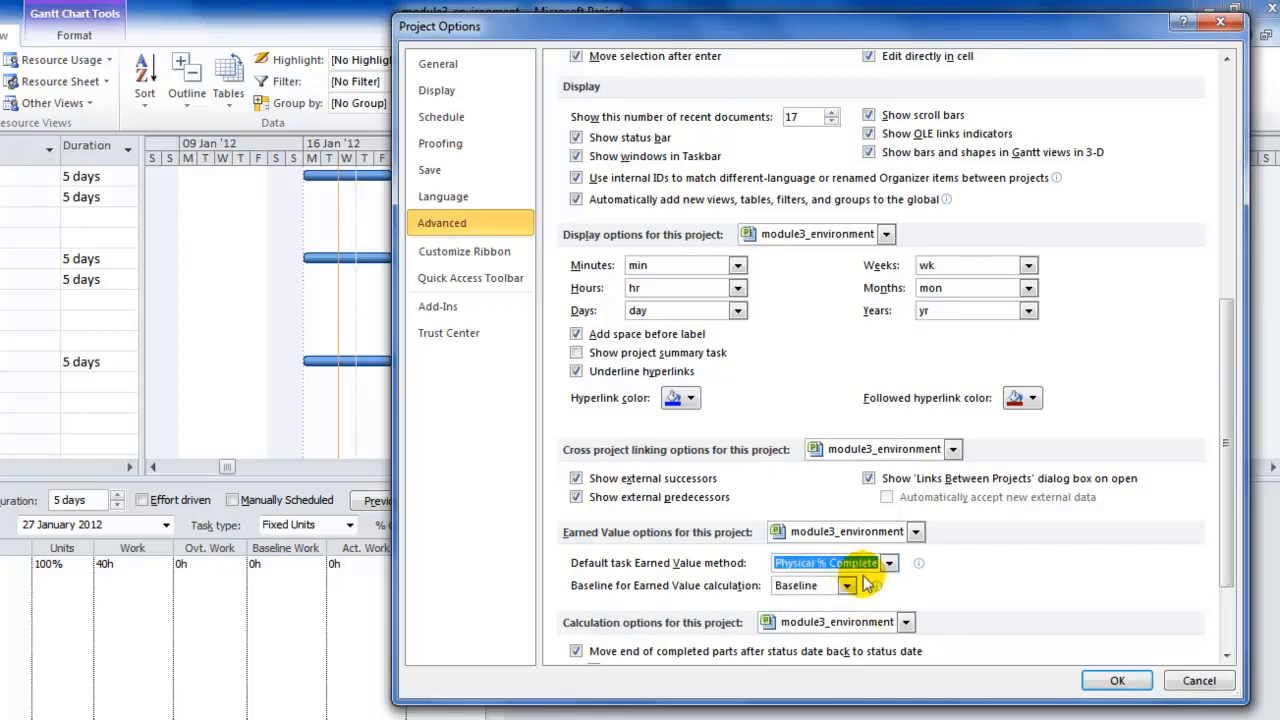
Try the calculation options that move remaining and completed task parts back or forward to the status date, and clear them again
drag(1229, 503, 1225, 580)
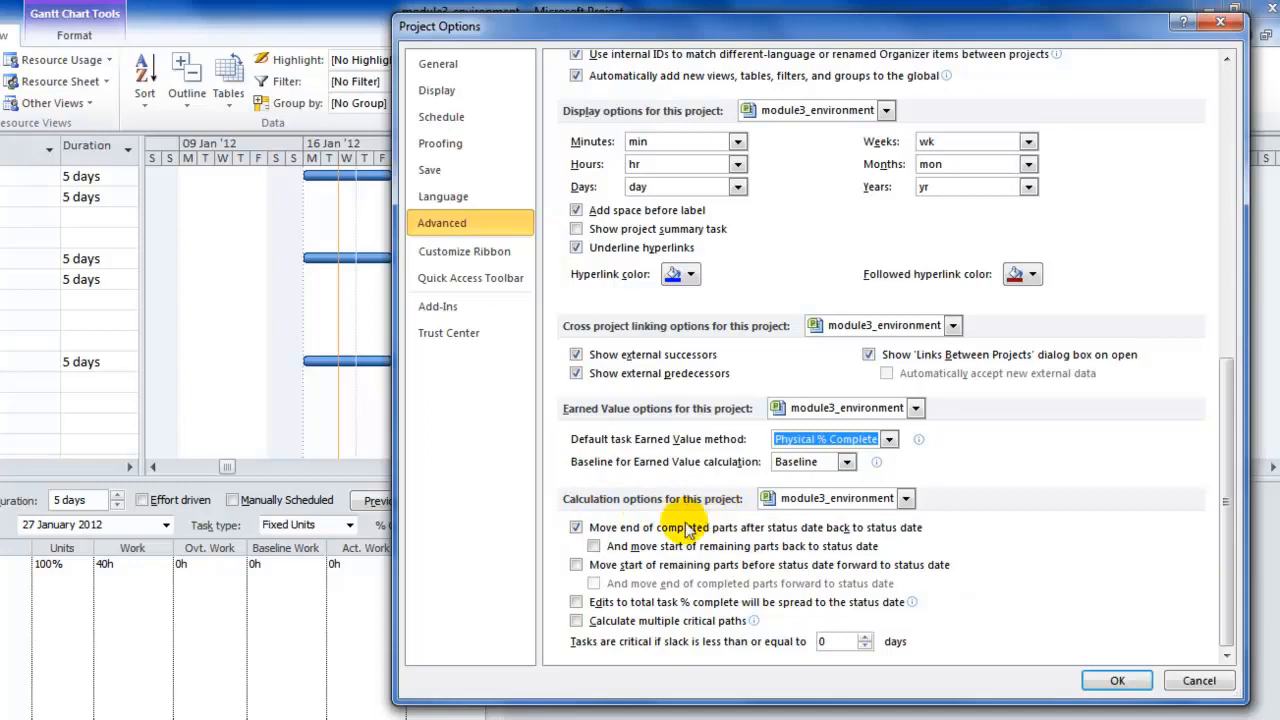
click(594, 546)
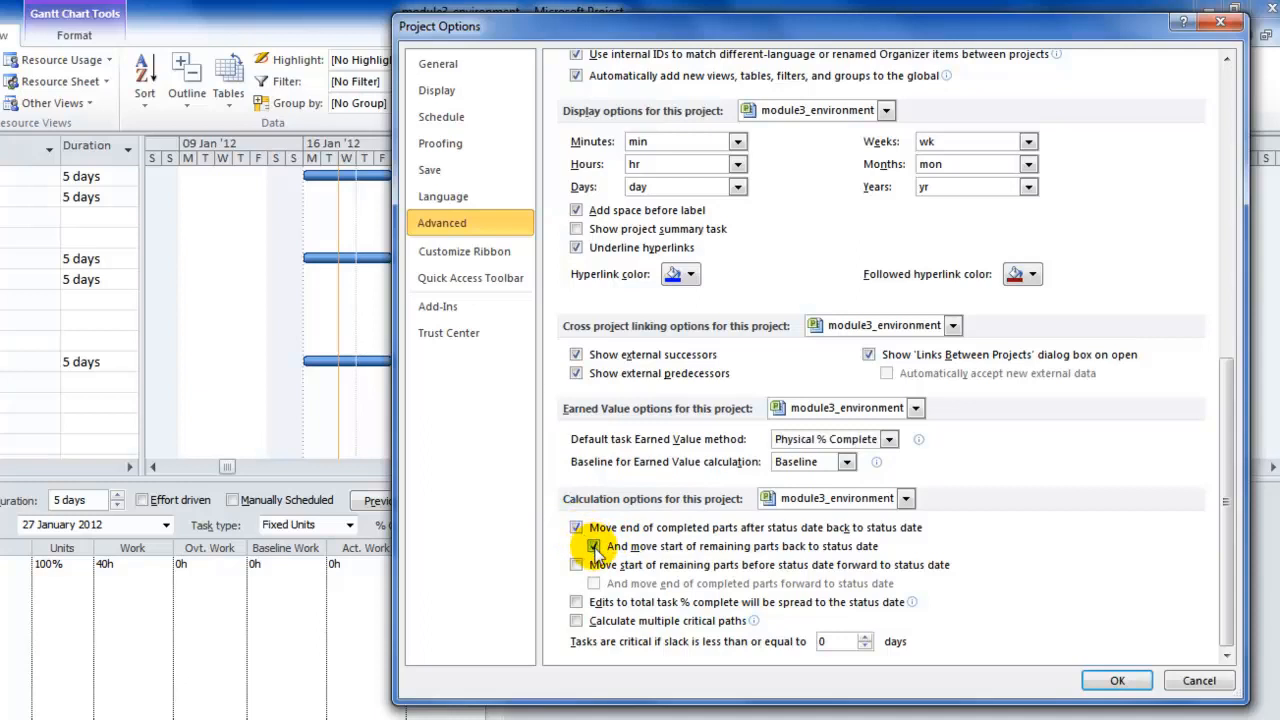
click(595, 547)
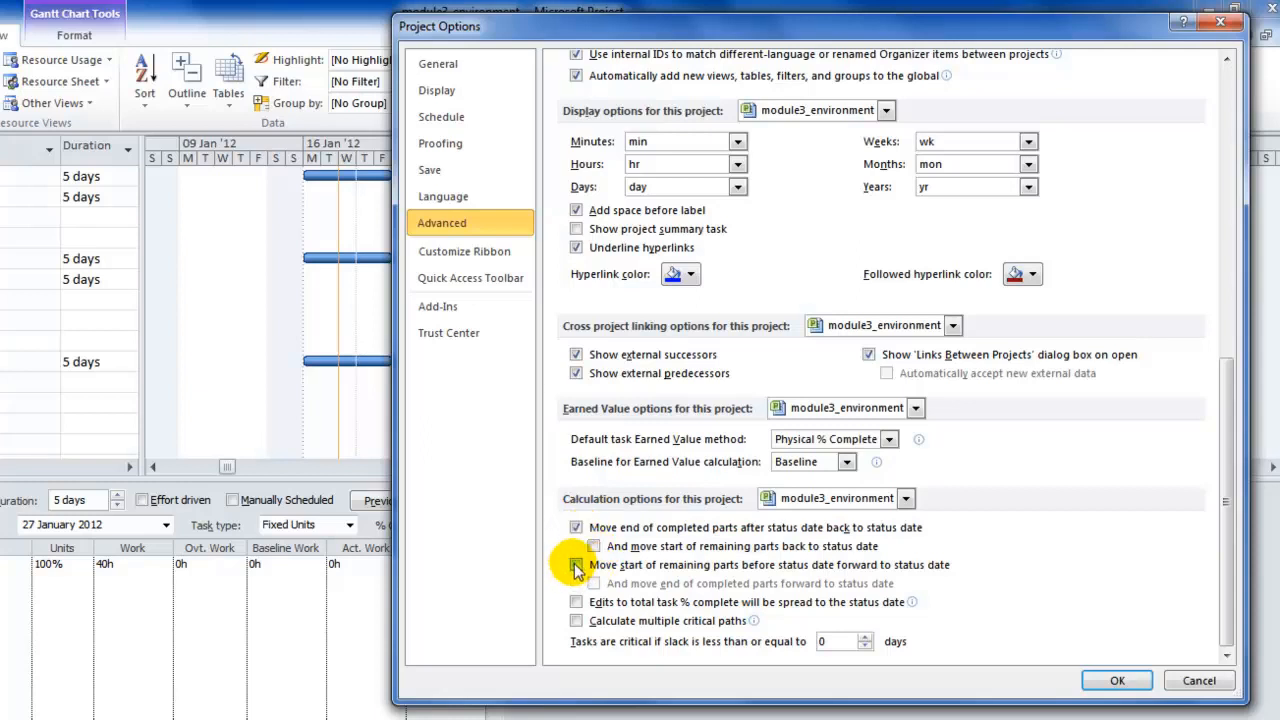
click(576, 565)
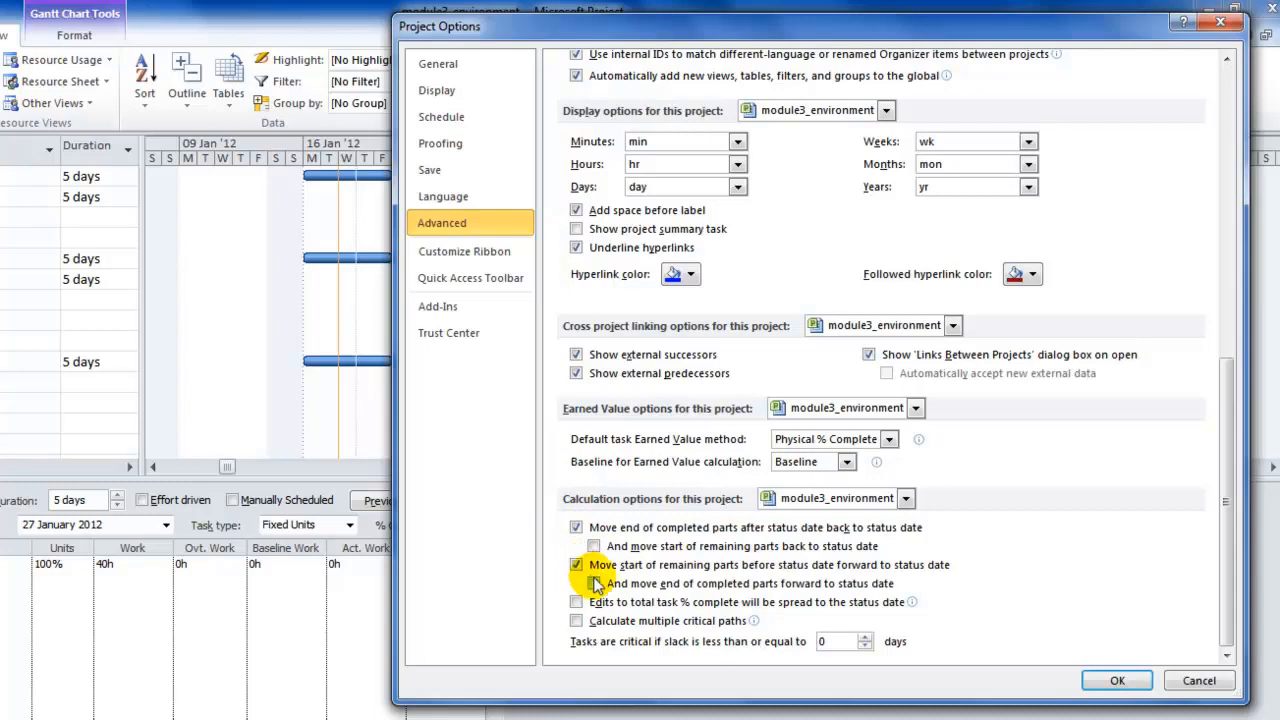
click(594, 584)
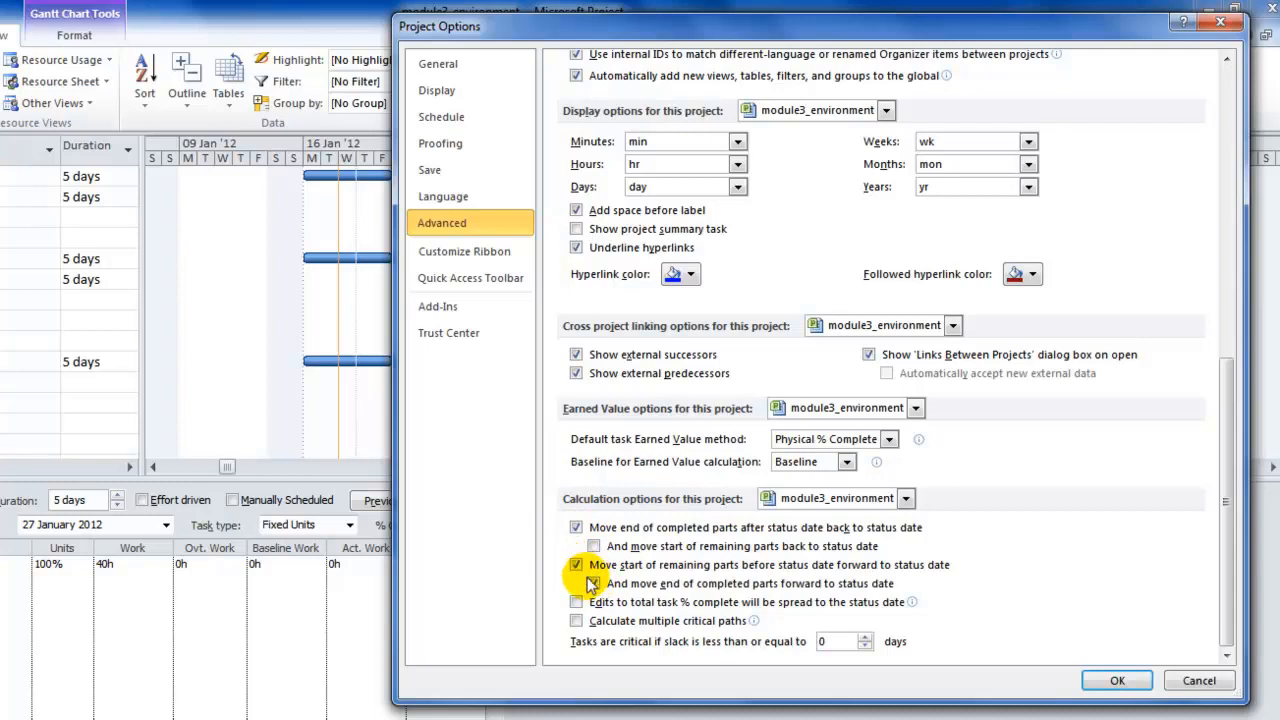
click(592, 582)
click(577, 565)
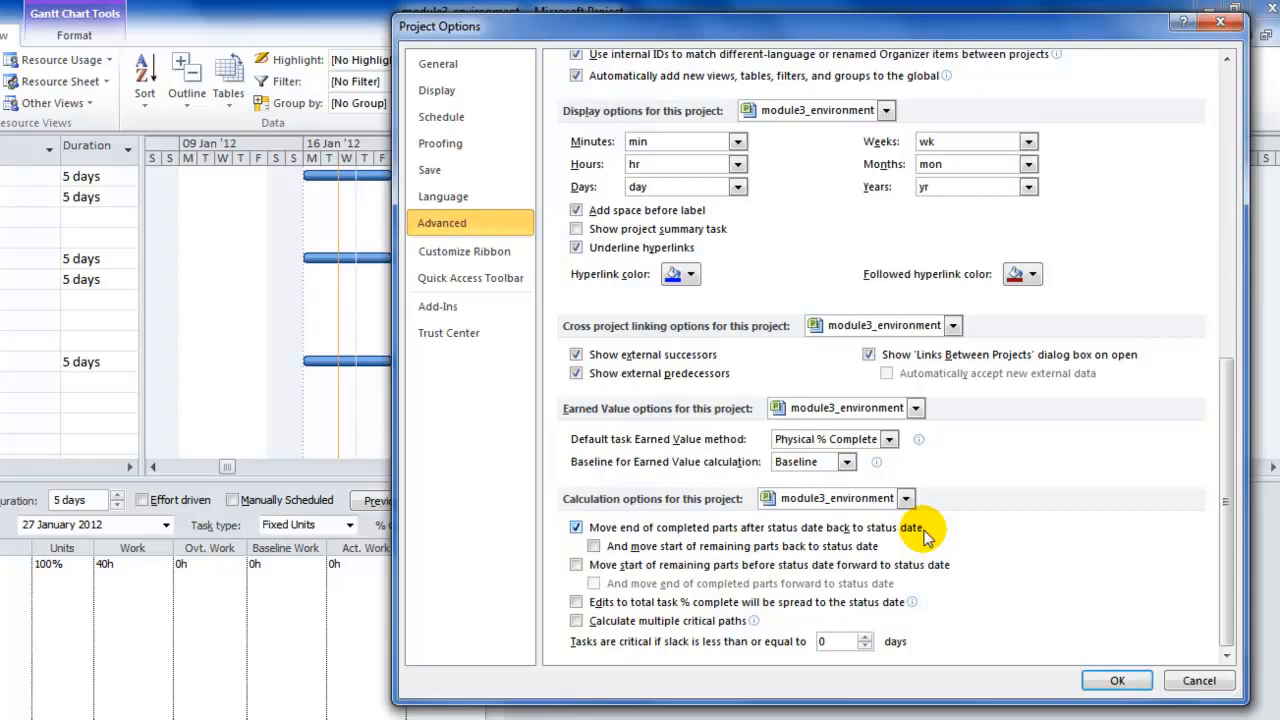
Turn off moving the end of completed parts after the status date back to the status date, and apply the project options
click(576, 527)
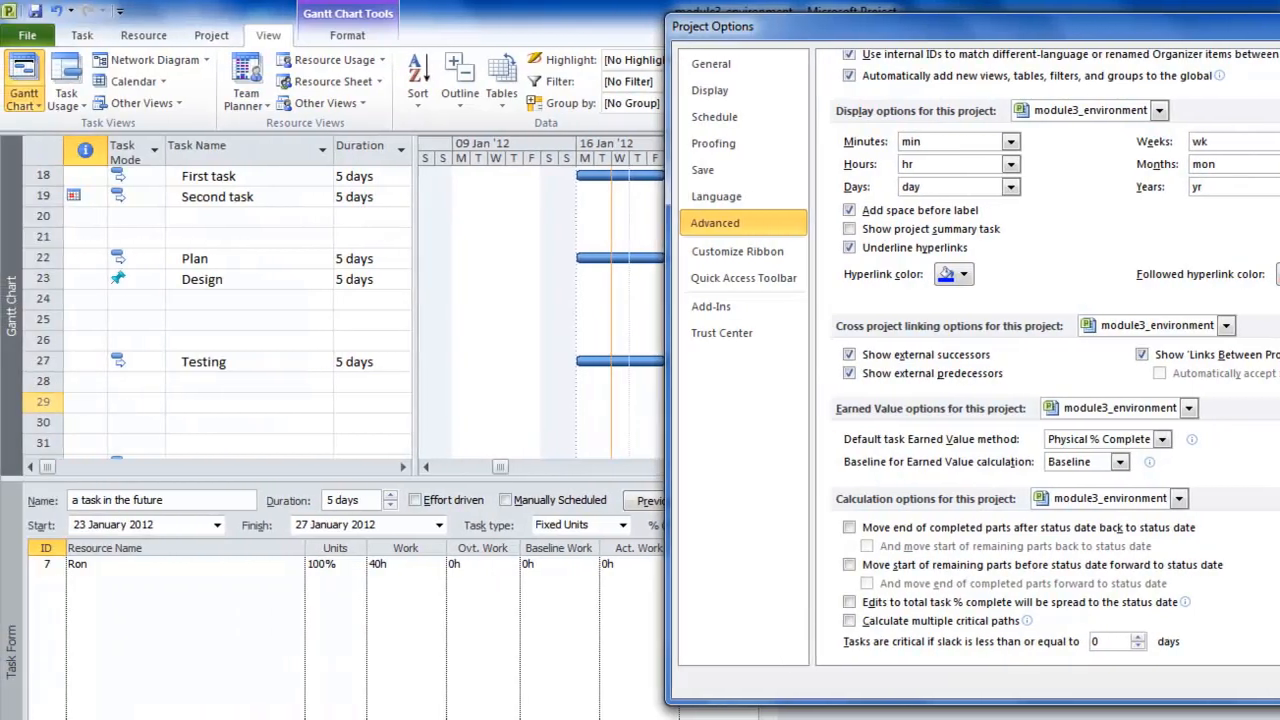
click(1150, 681)
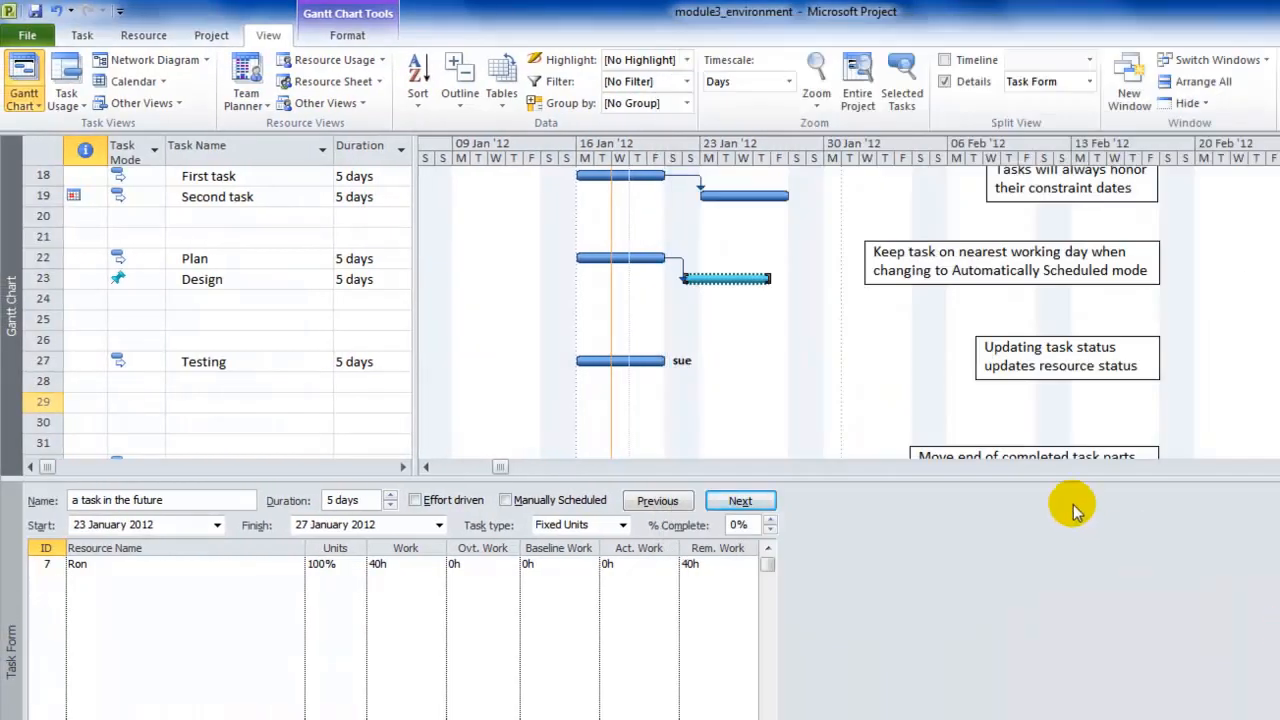
scroll(593, 310, down, 3)
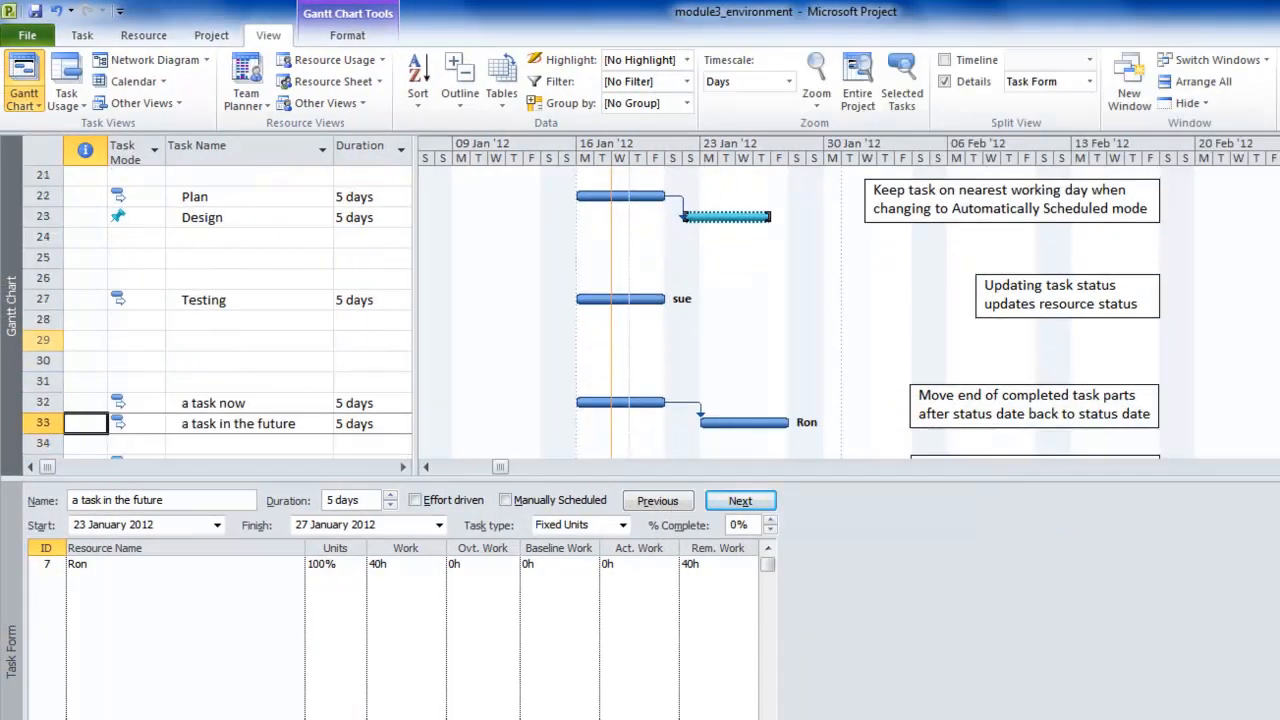
Try marking the row 33 task "a task in the future" as 40% complete, and undo that progress update
scroll(593, 310, down, 2)
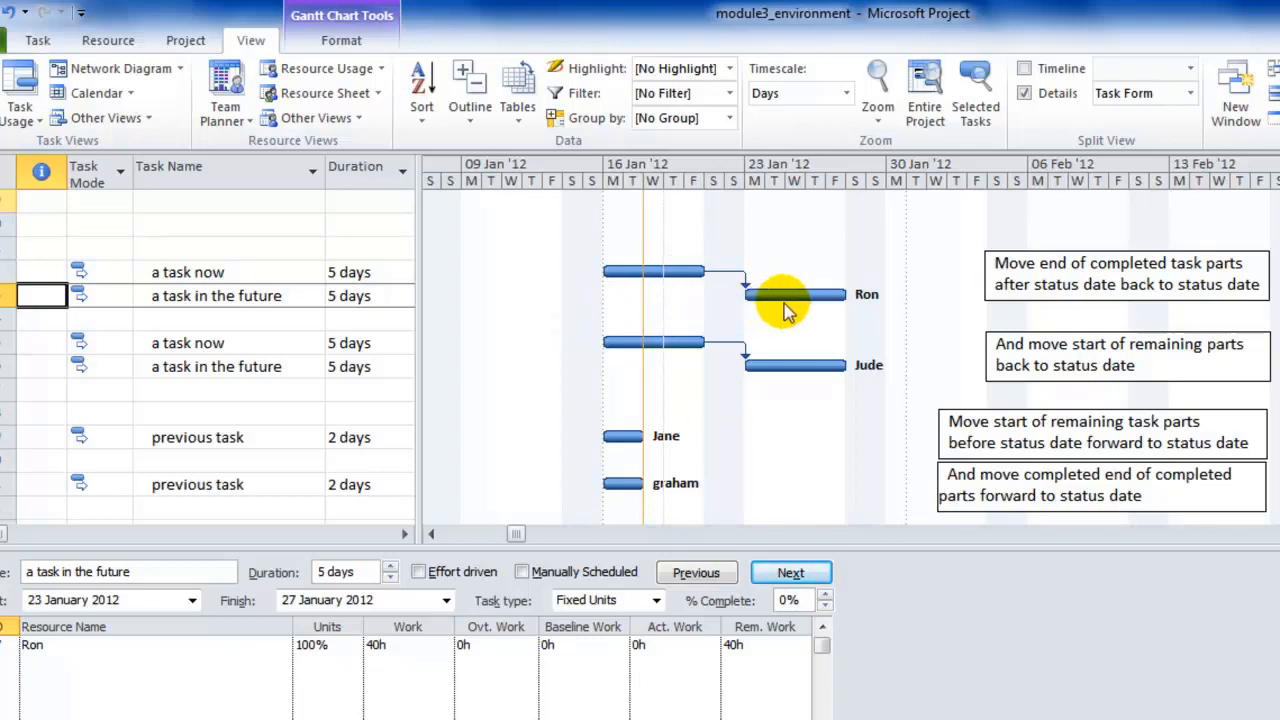
click(266, 296)
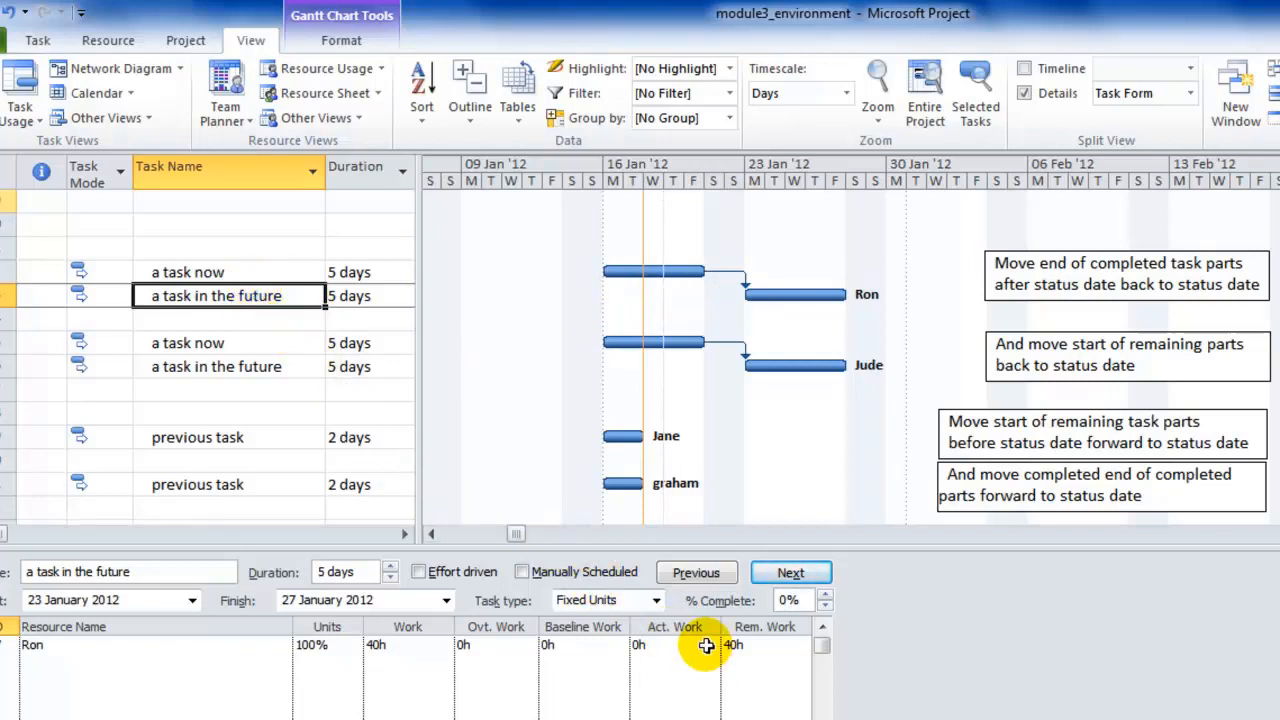
click(824, 594)
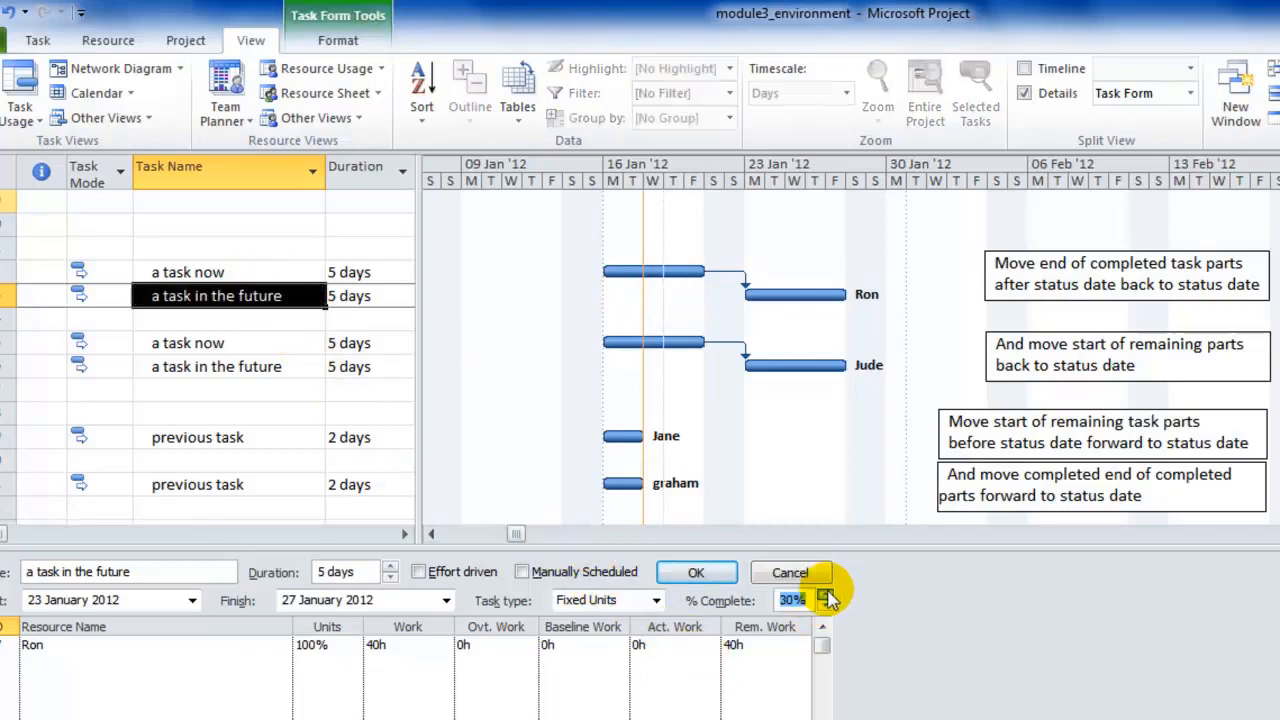
click(827, 593)
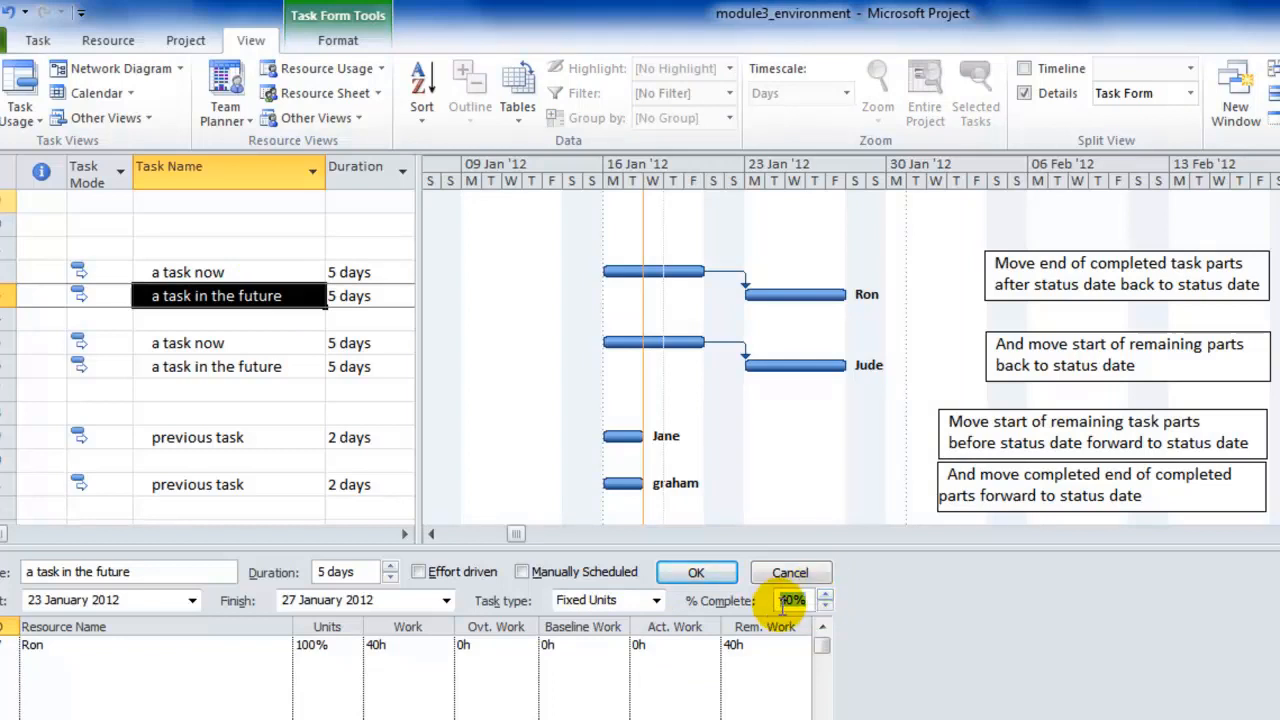
click(680, 573)
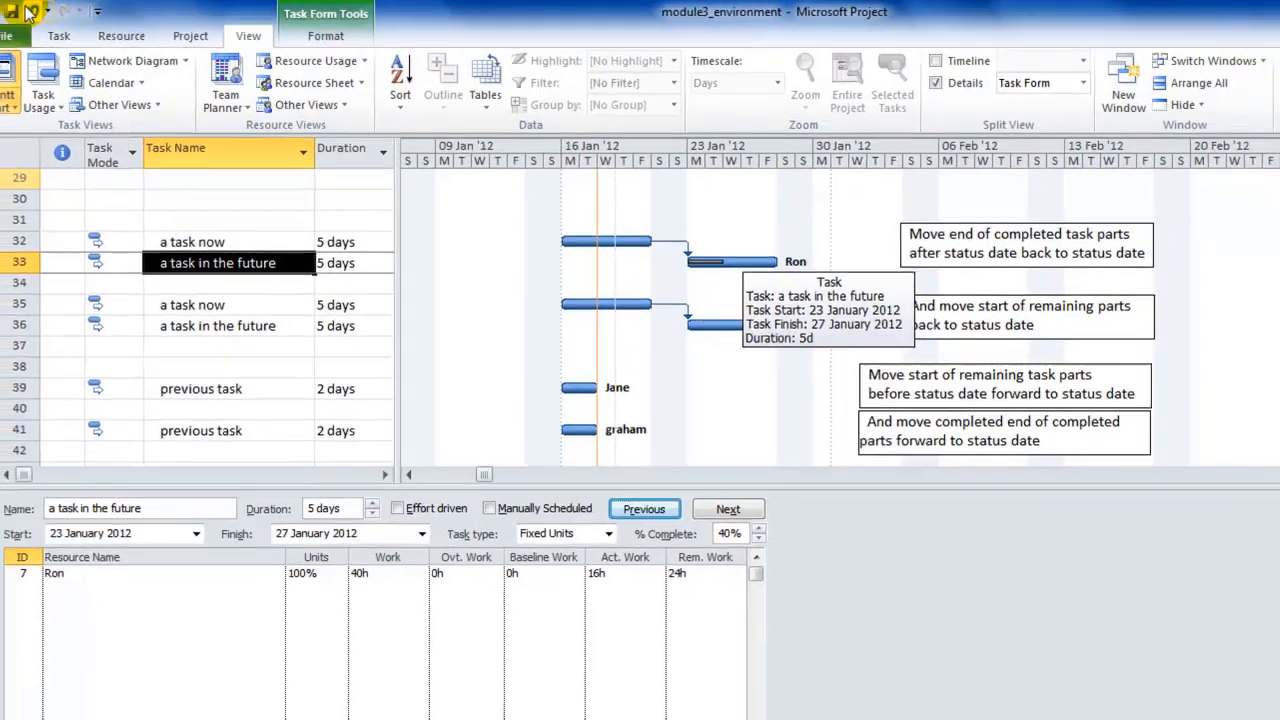
click(30, 12)
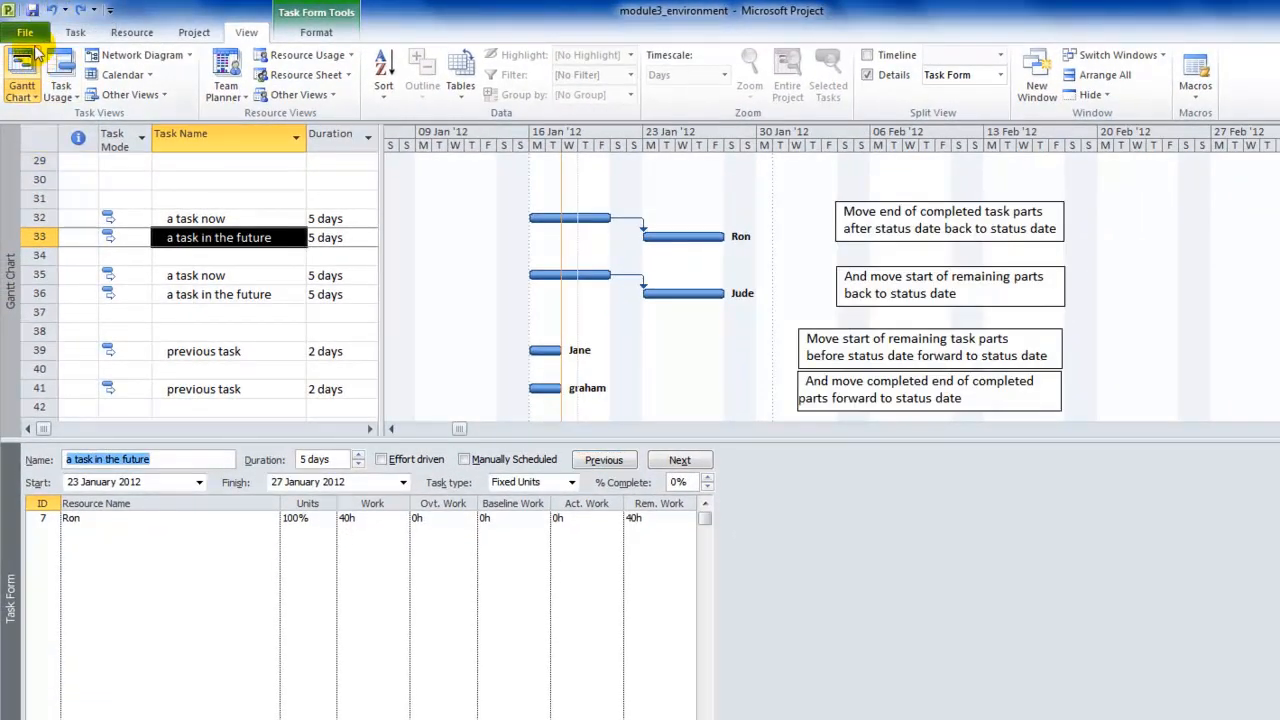
In the advanced calculation options, enable moving the end of completed parts and the start of remaining parts back to the status date
click(24, 33)
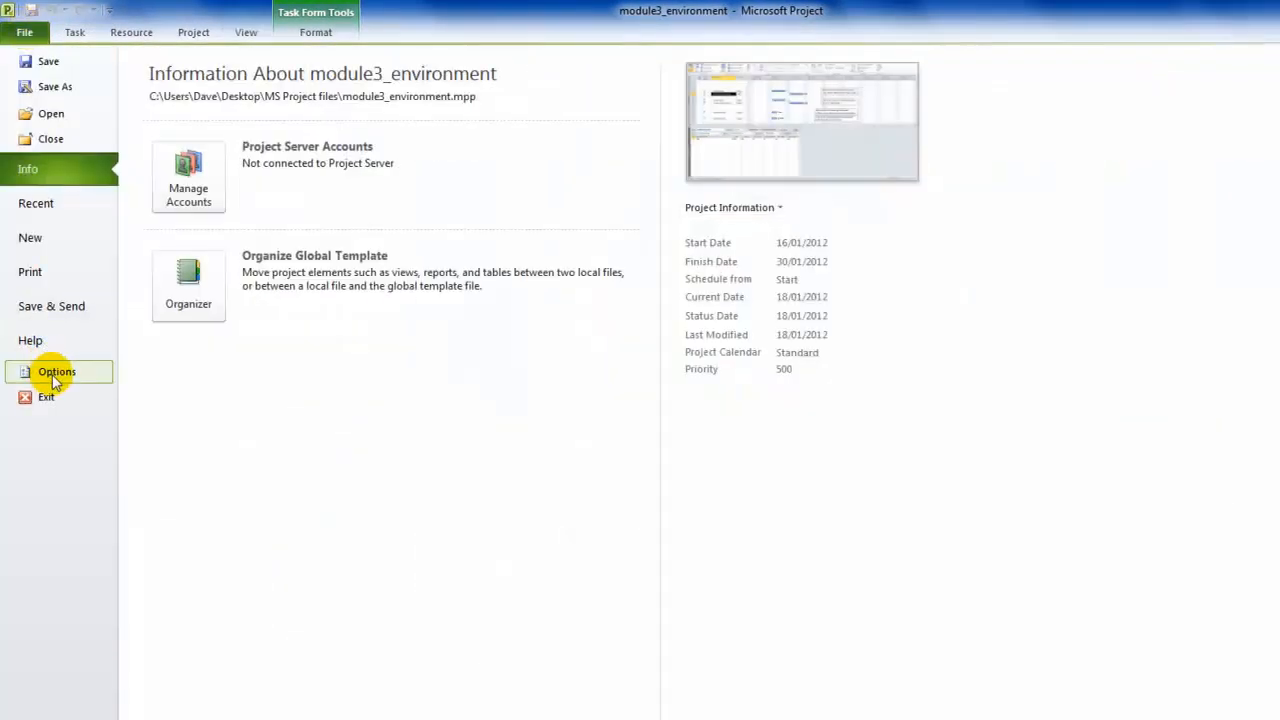
click(55, 374)
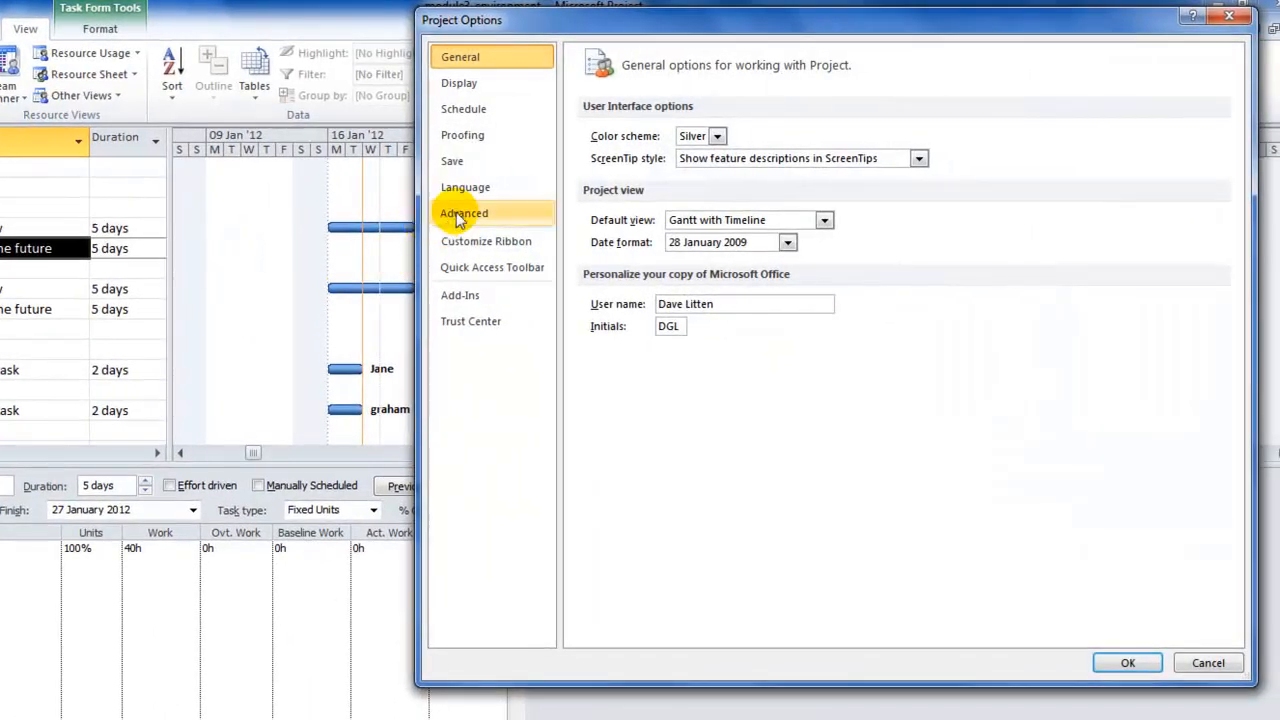
click(463, 213)
drag(1234, 286, 1214, 648)
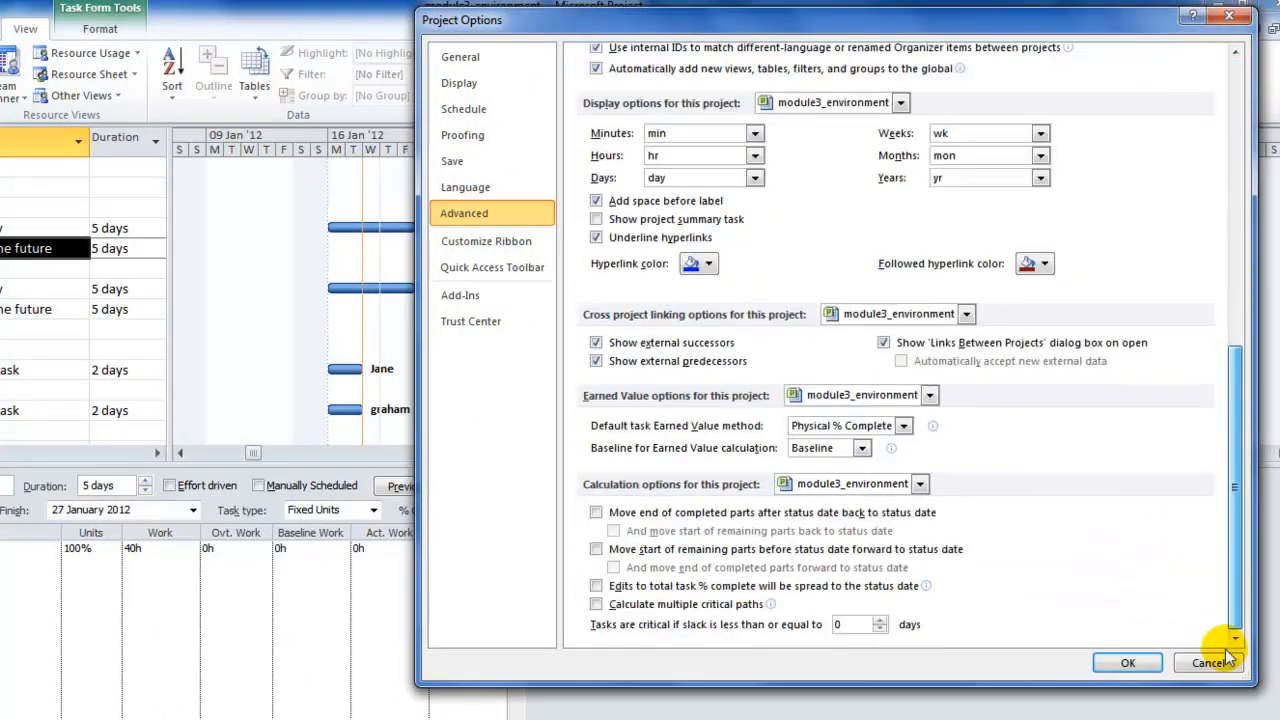
click(596, 513)
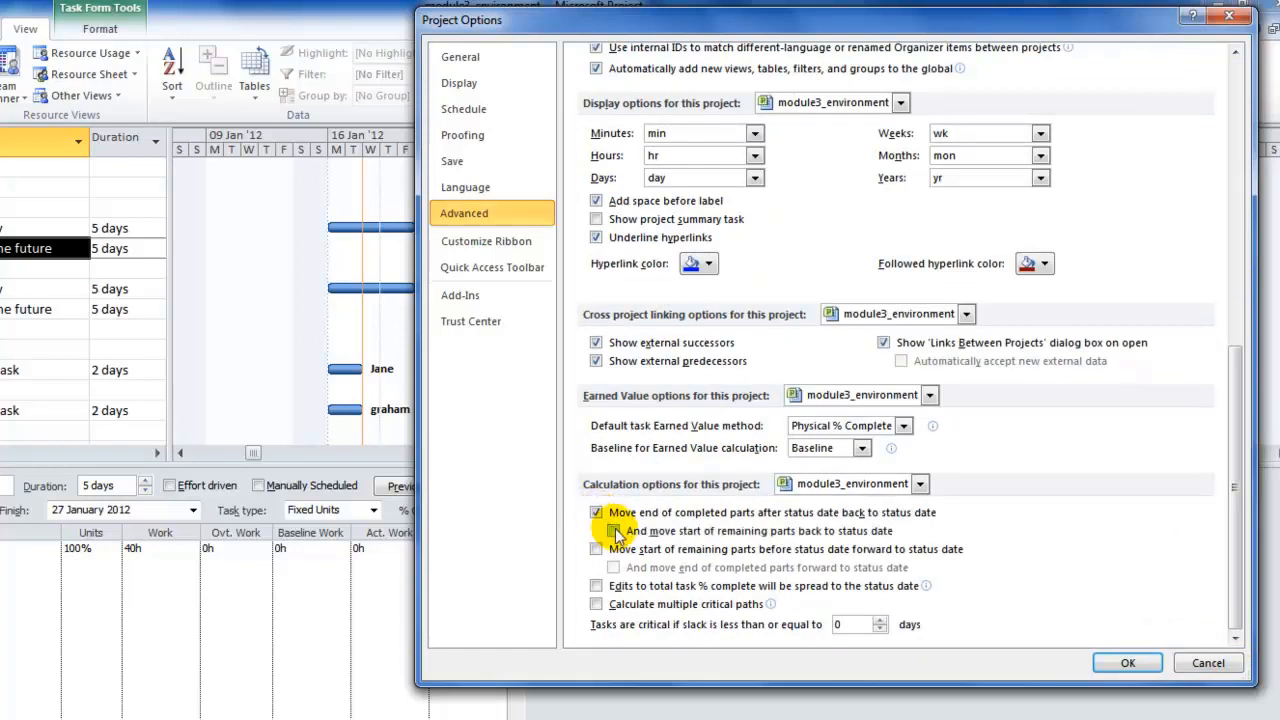
click(613, 531)
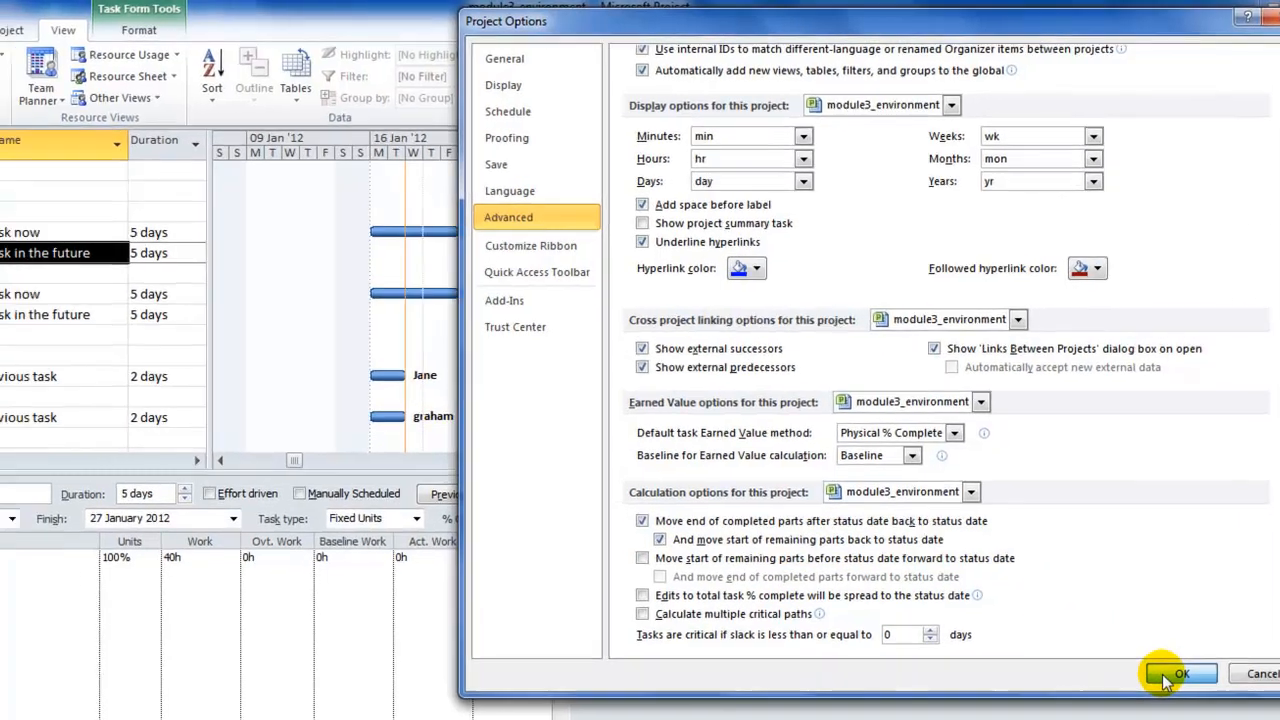
click(1112, 670)
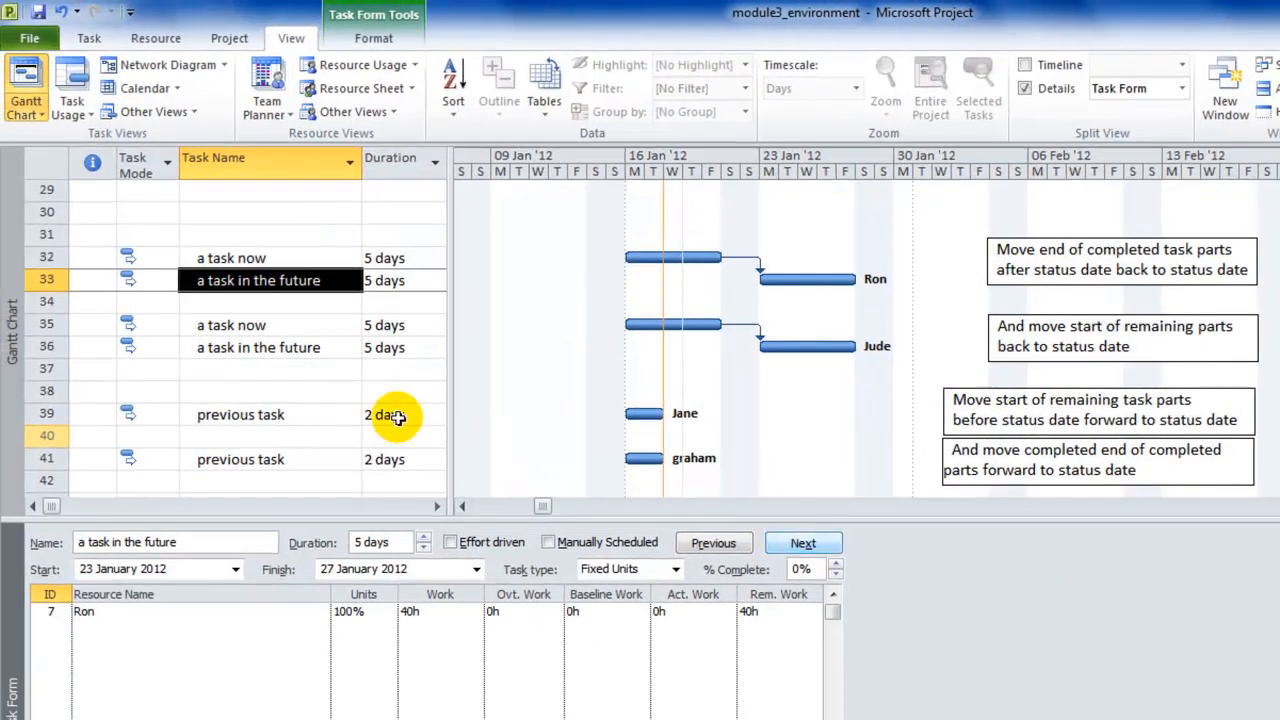
Record 40% completion on the row 33 task "a task in the future" to test the calculation options, and undo it
click(303, 280)
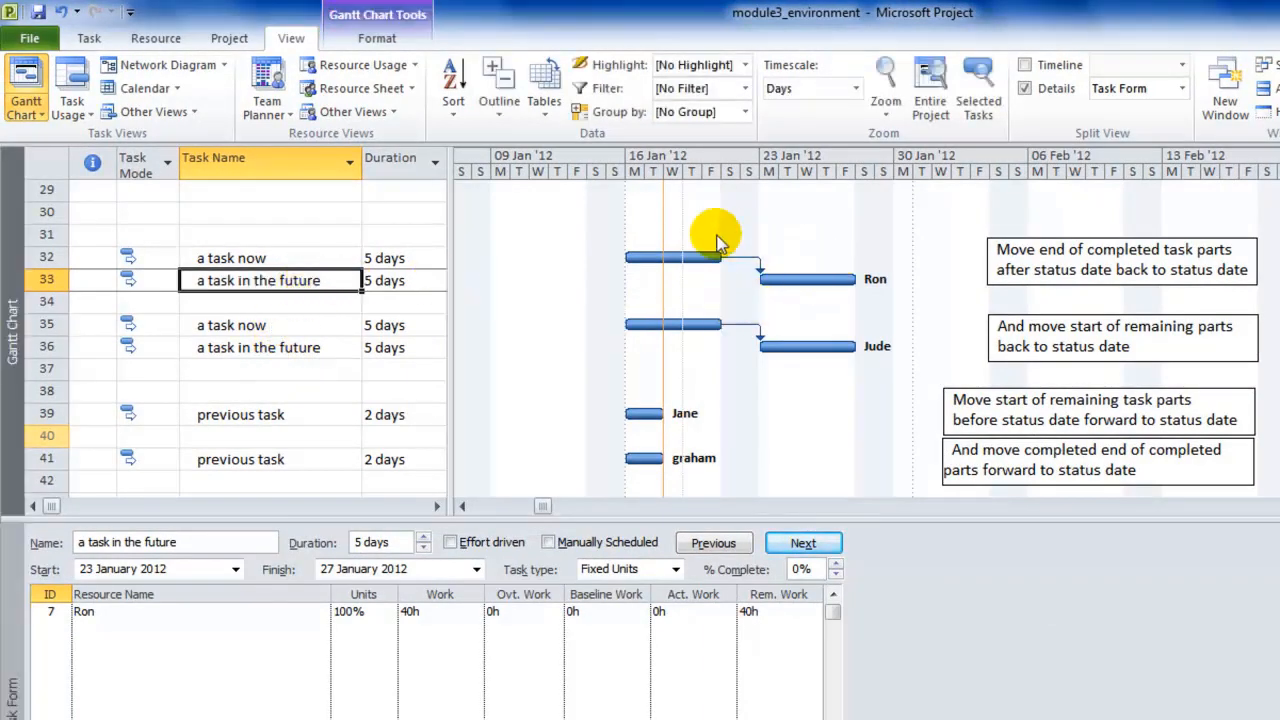
click(835, 568)
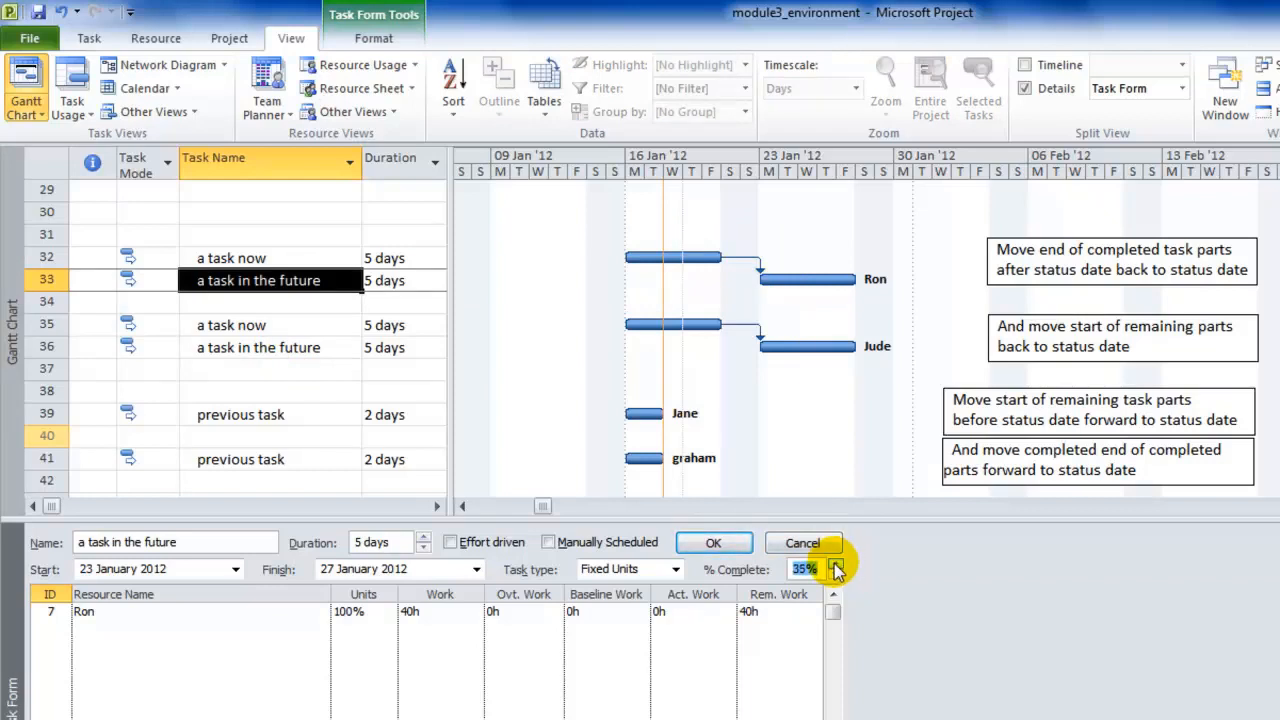
click(716, 550)
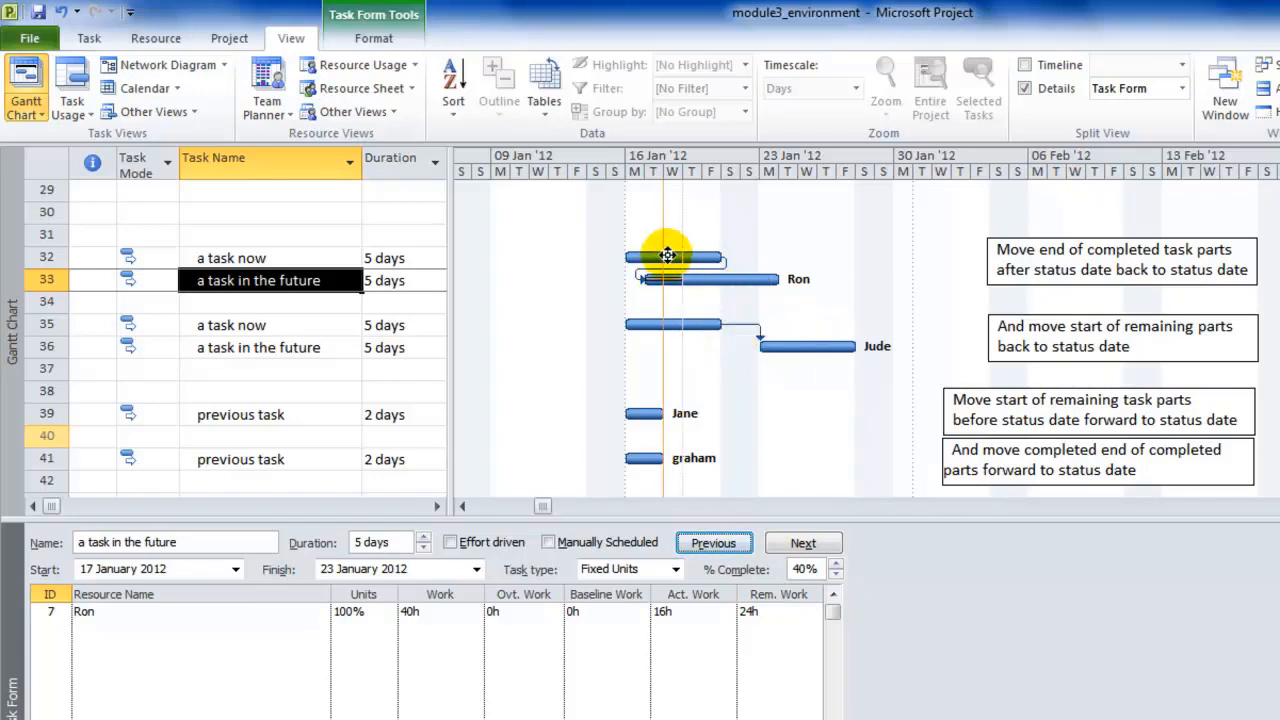
click(1045, 337)
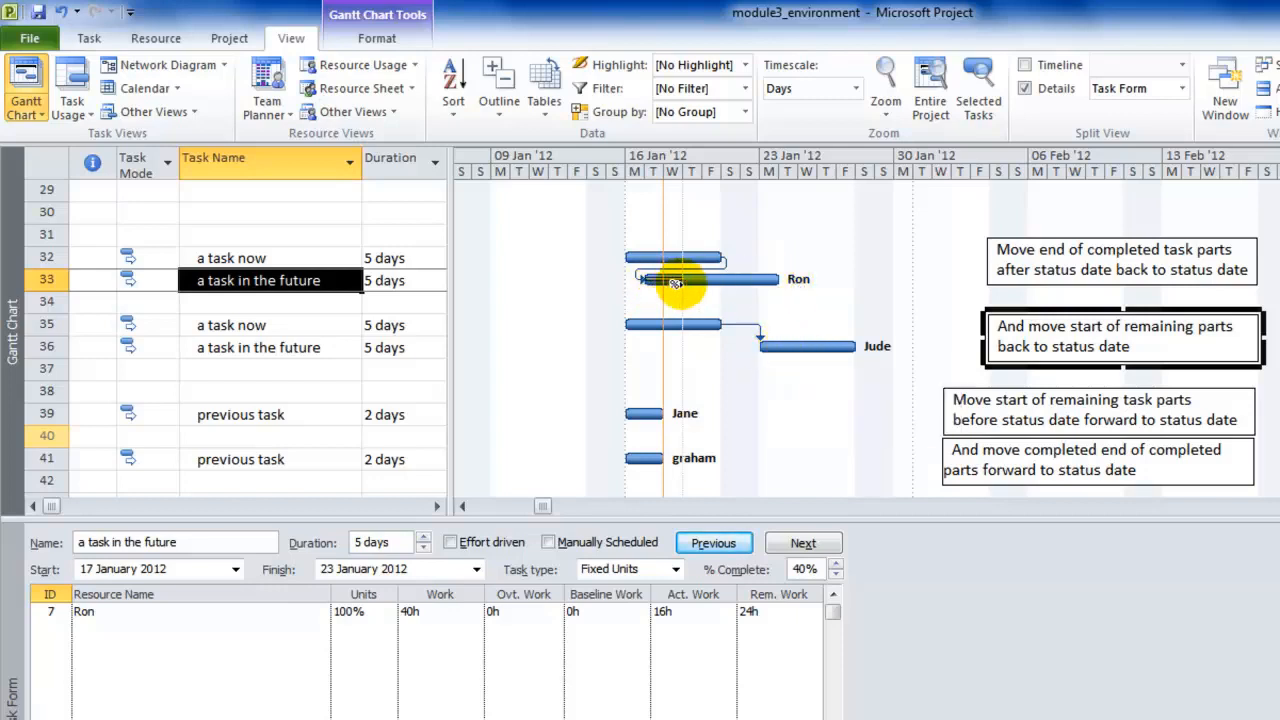
drag(688, 284, 660, 284)
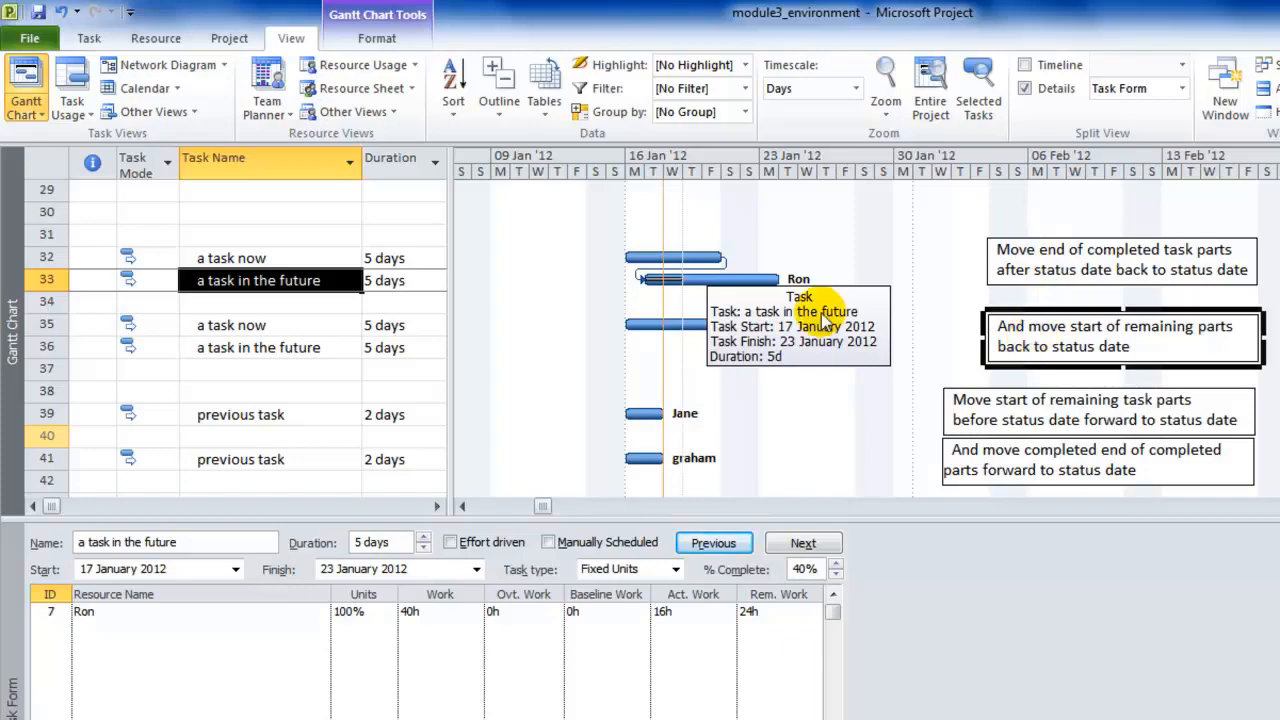
click(62, 12)
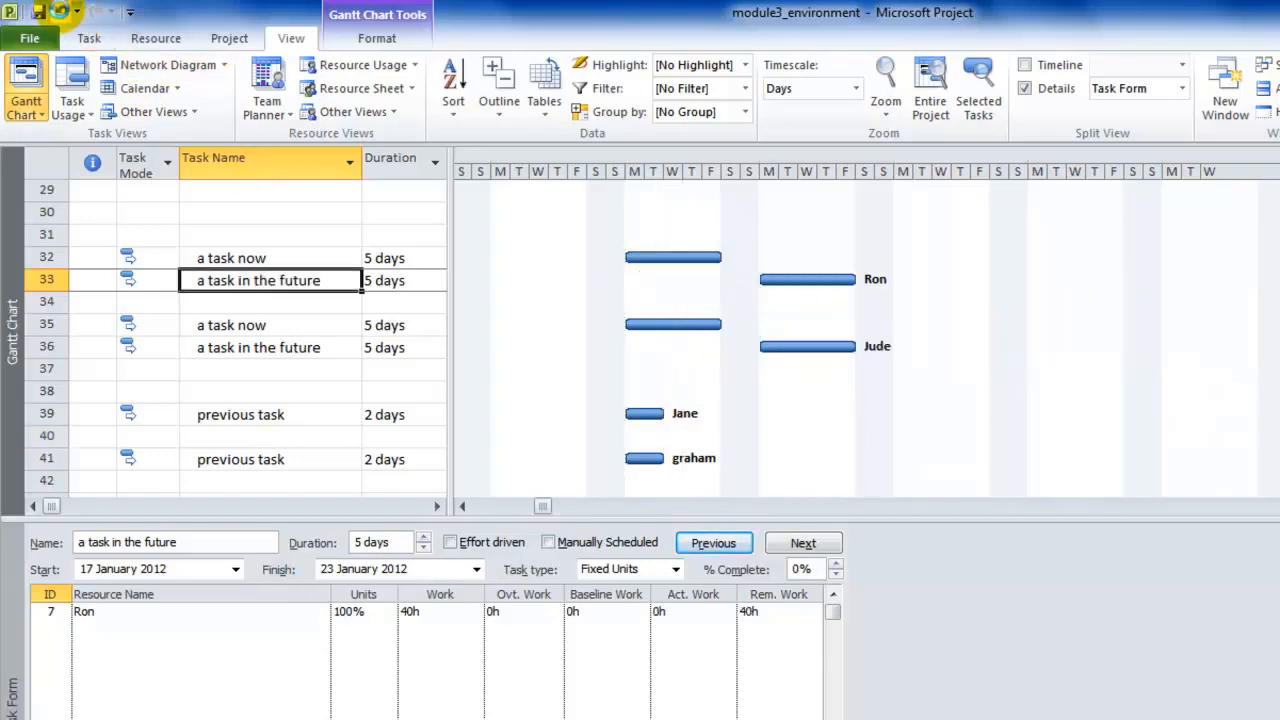
Turn off moving the start of remaining parts back to the status date, leaving the move of completed parts enabled, and apply the options
click(31, 42)
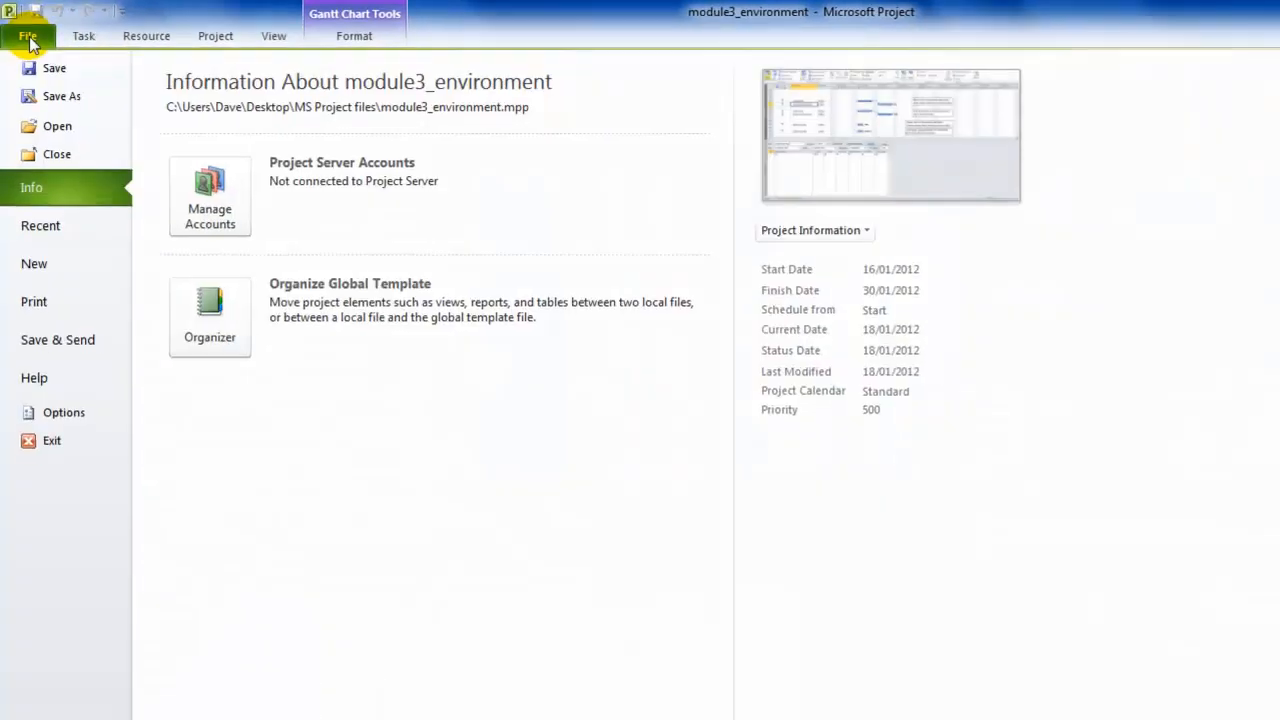
click(10, 342)
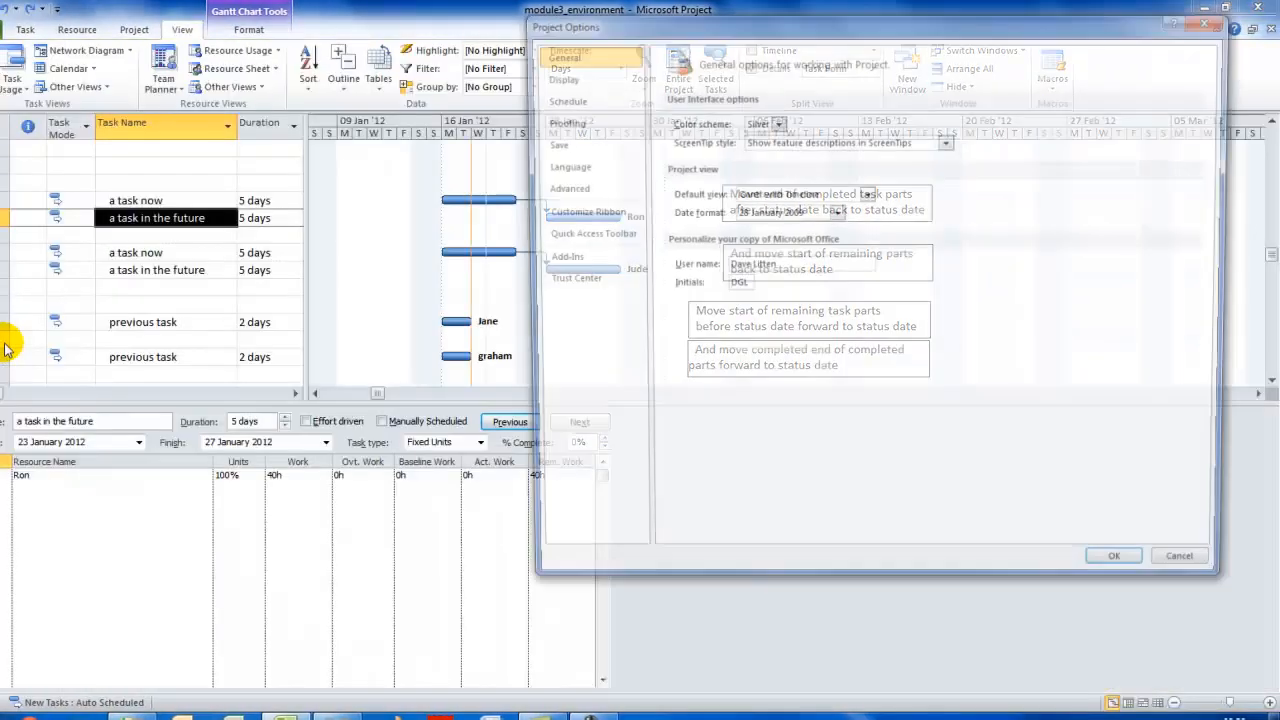
click(558, 187)
drag(1220, 263, 1200, 634)
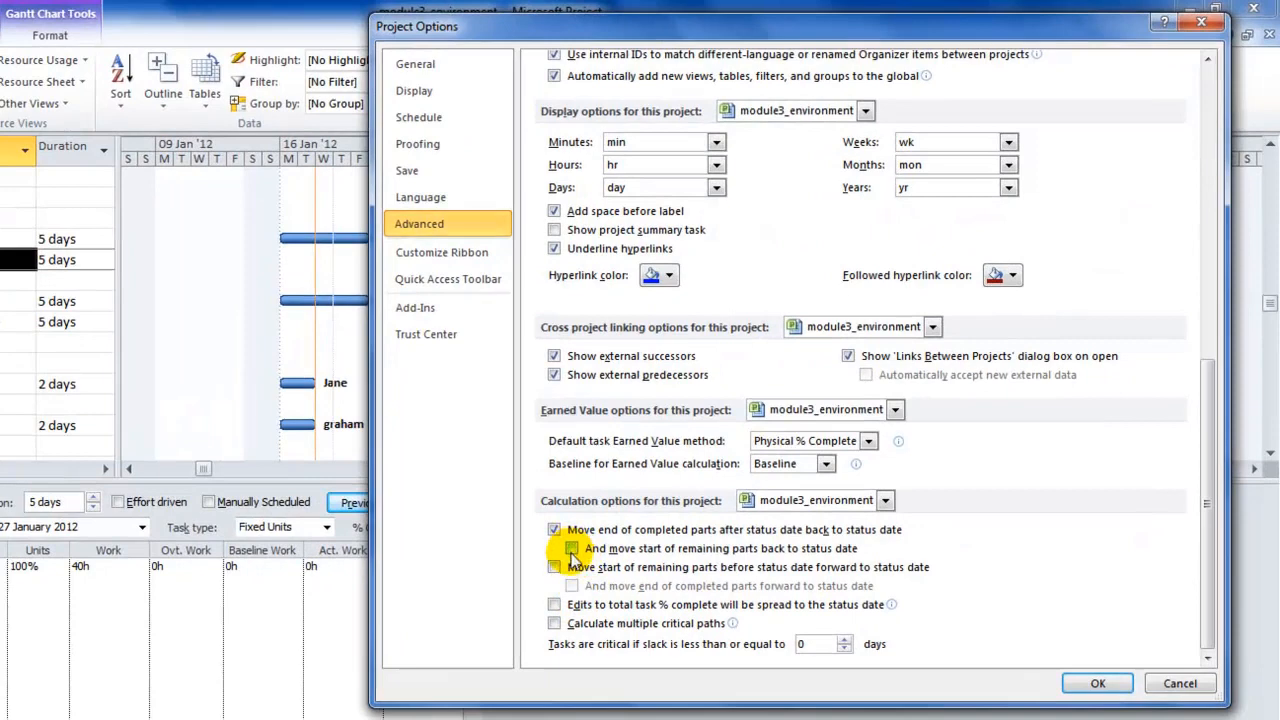
click(1099, 686)
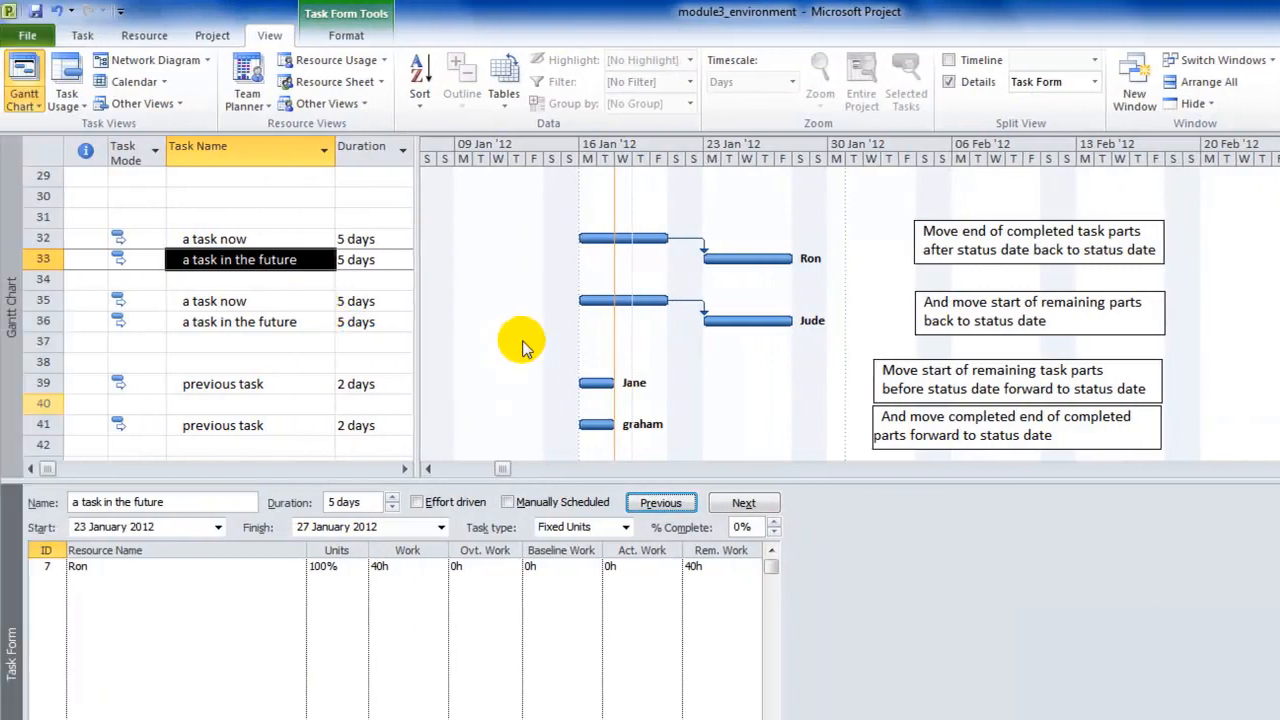
Set the row 33 task "a task in the future" to 40% complete with only the completed-parts option enabled, and undo the update
click(775, 522)
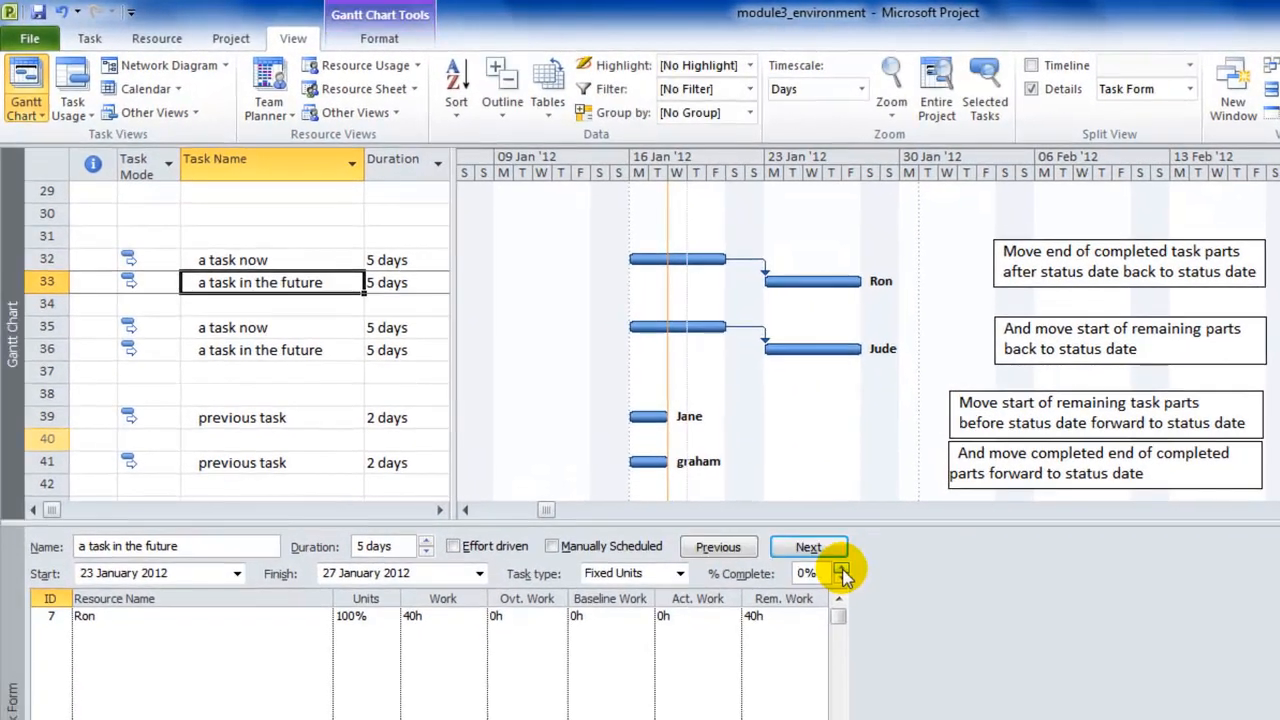
click(773, 522)
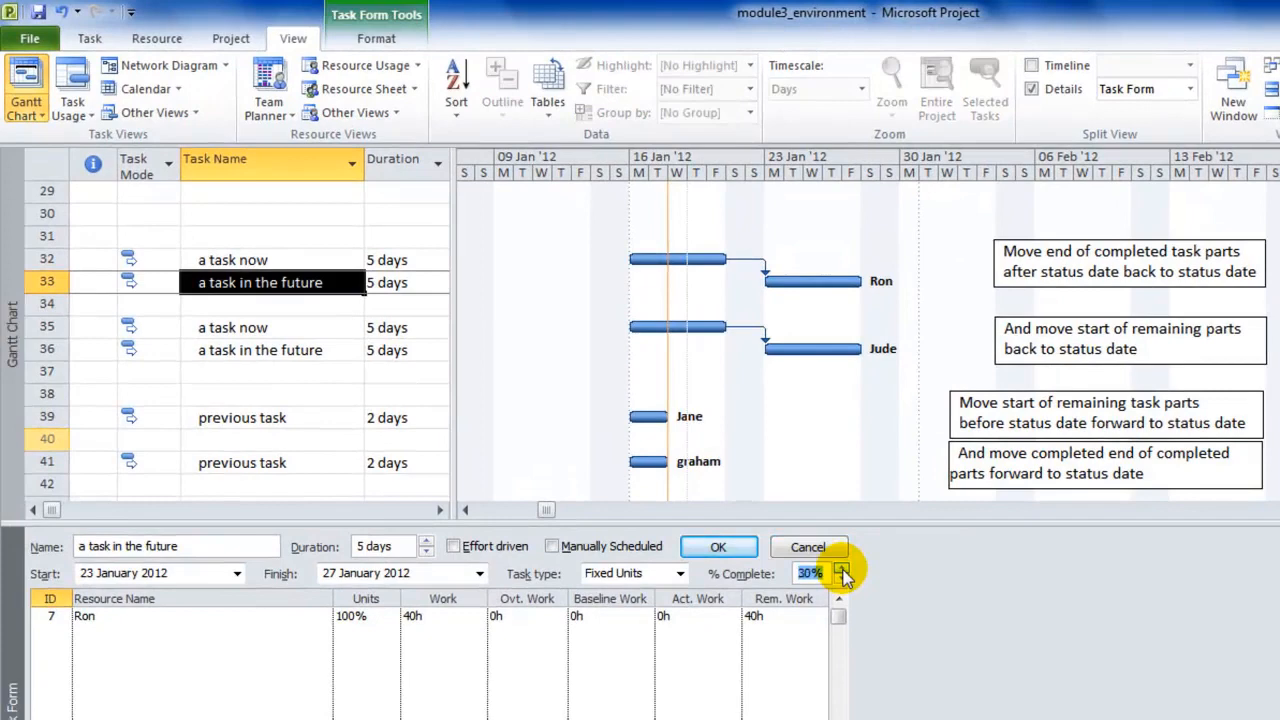
click(719, 547)
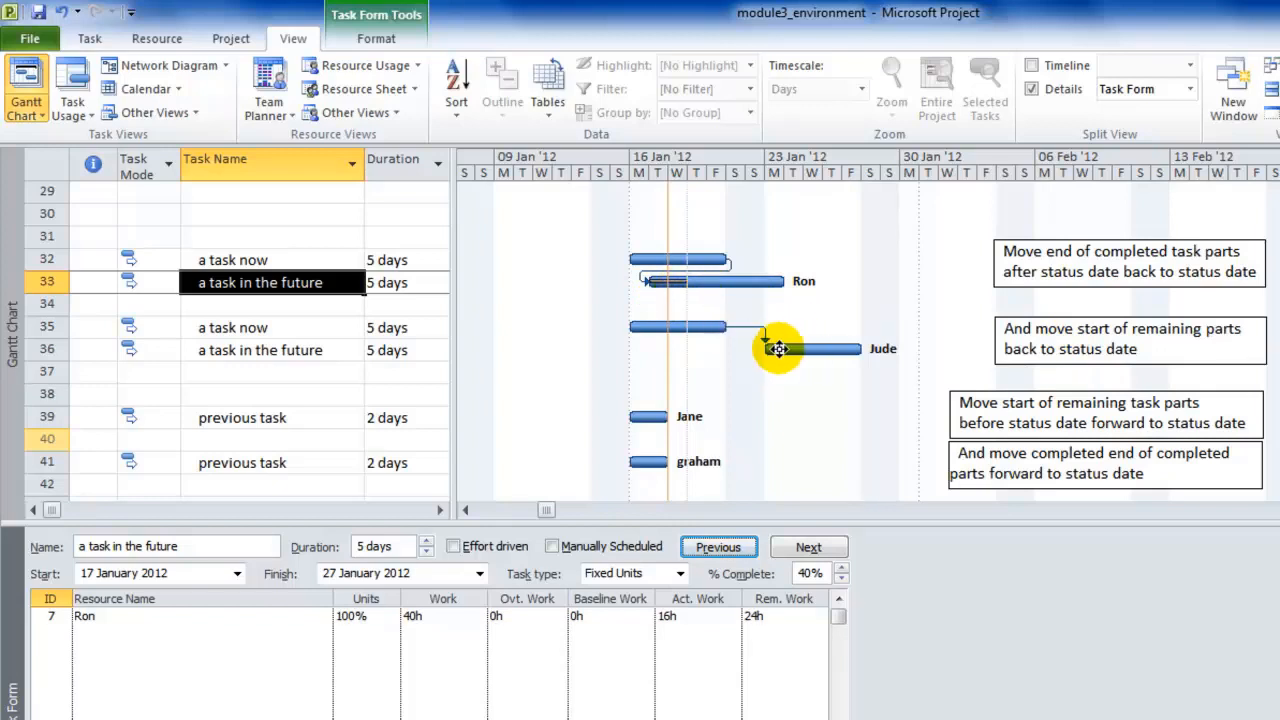
click(670, 284)
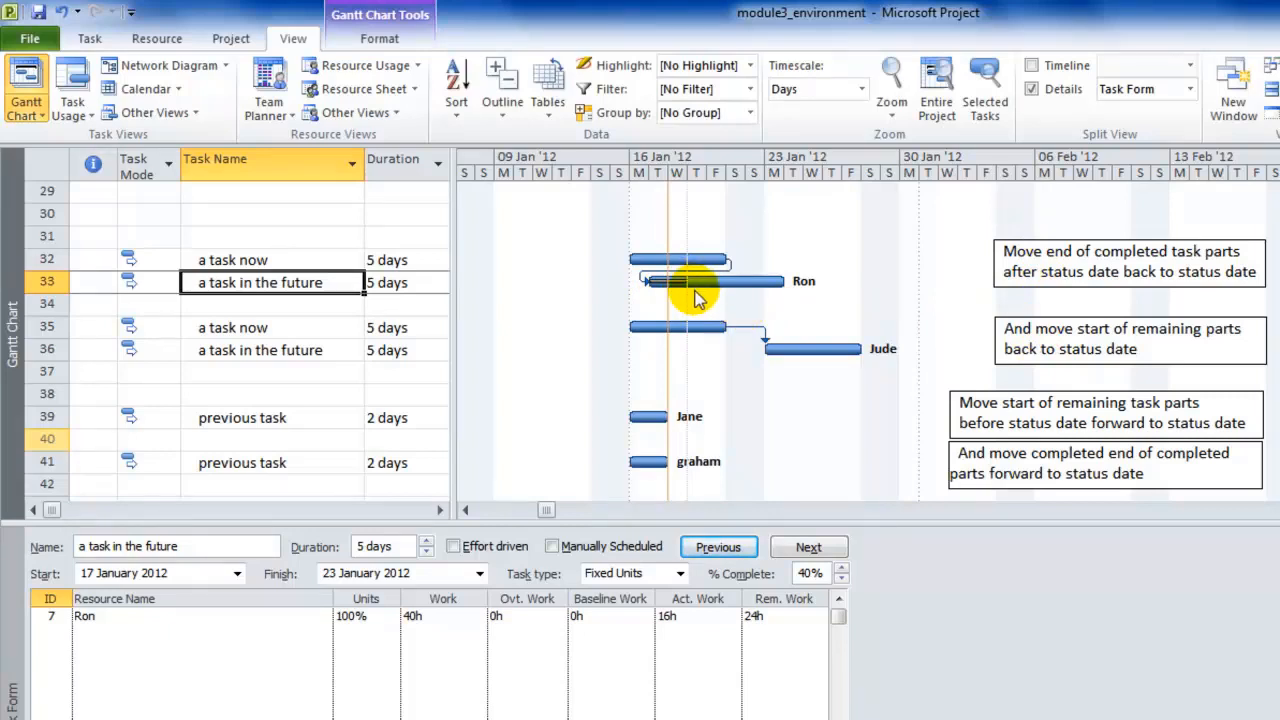
drag(700, 298, 785, 302)
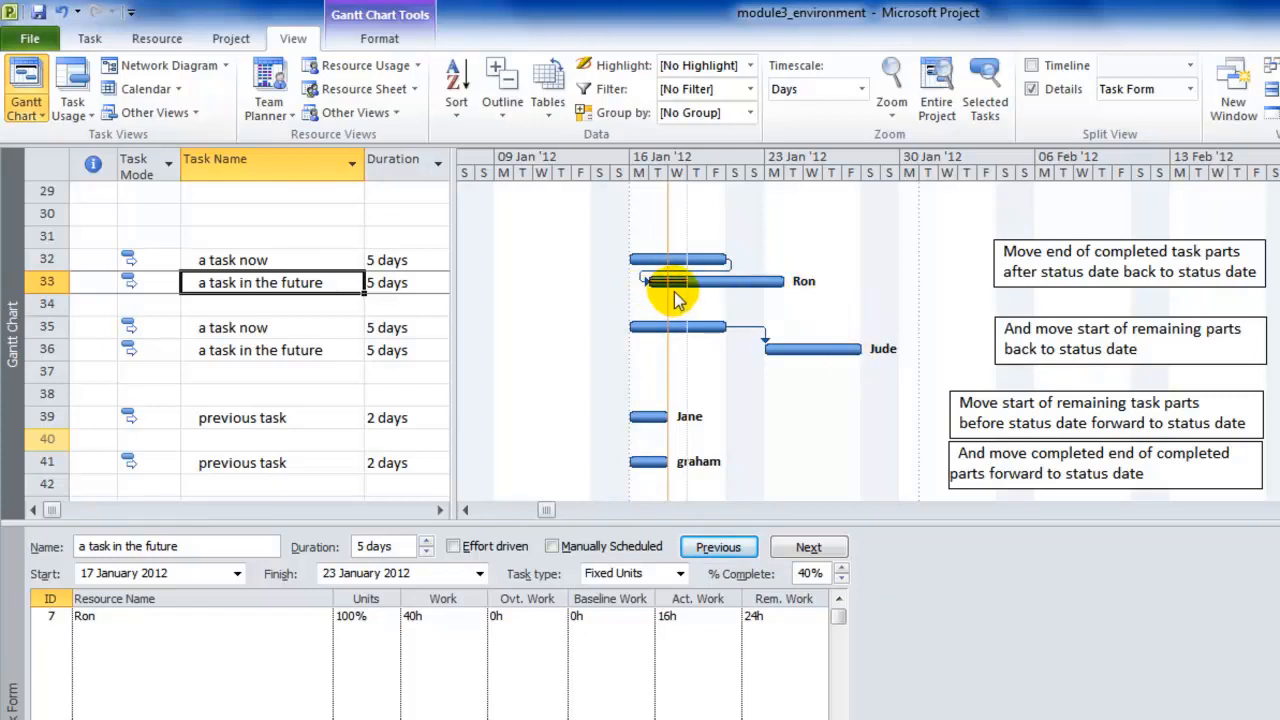
click(62, 14)
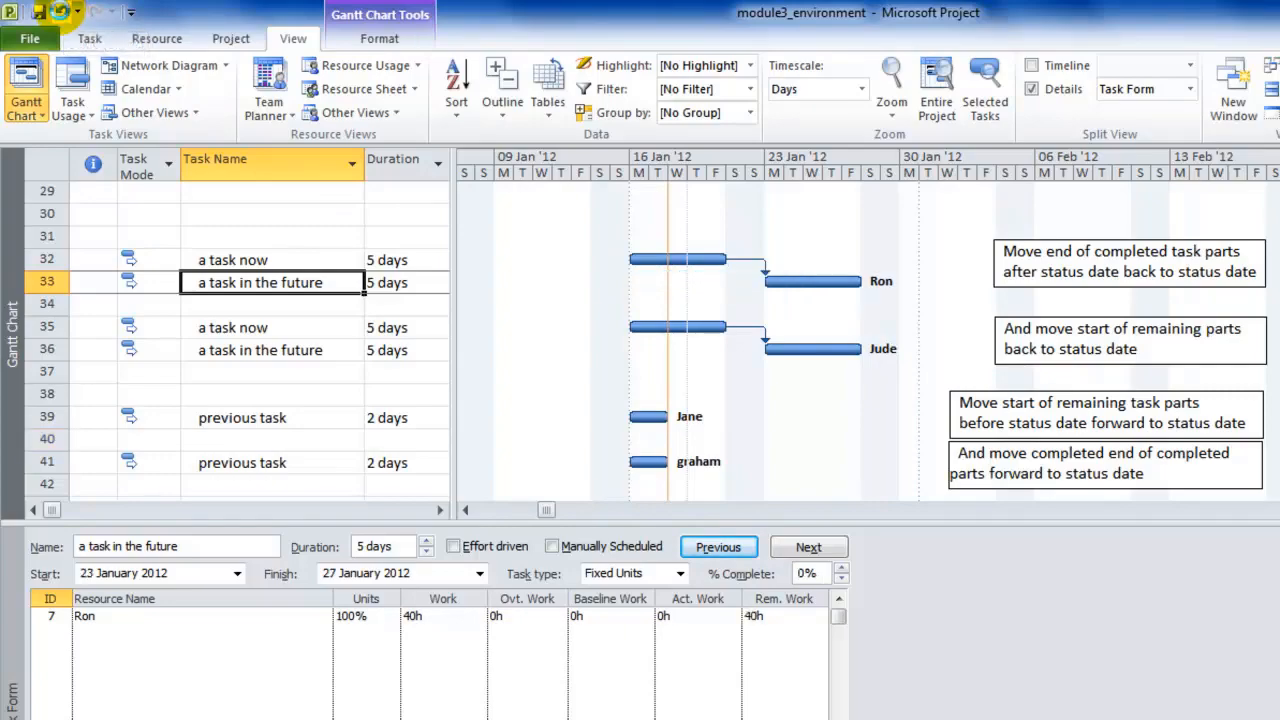
Enable Split in-progress tasks in the scheduling options for module3_environment and apply the change
click(31, 41)
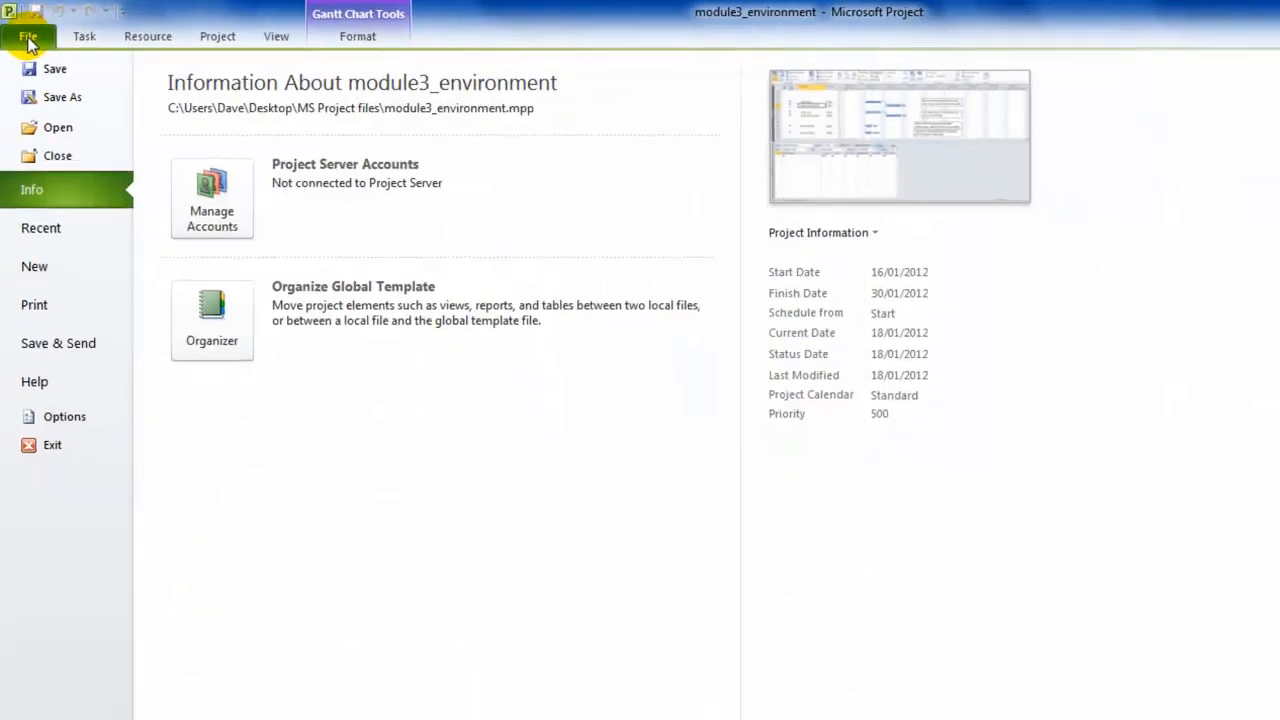
click(52, 363)
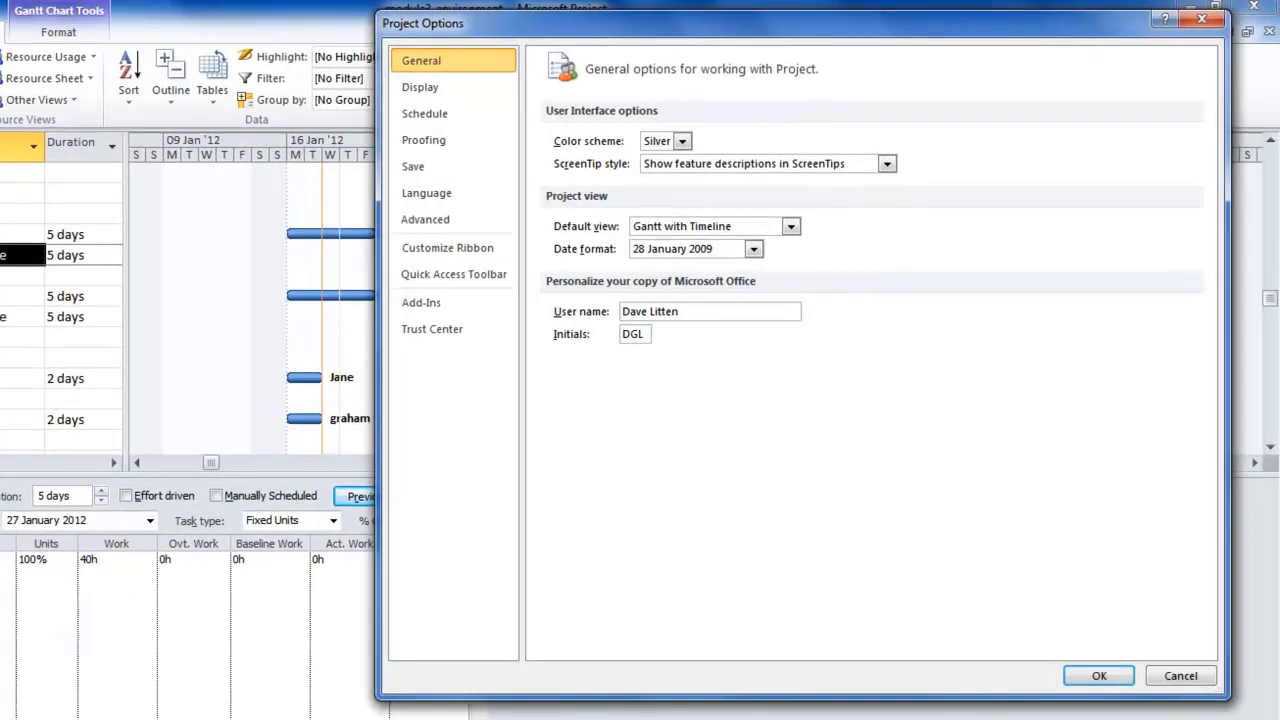
click(435, 124)
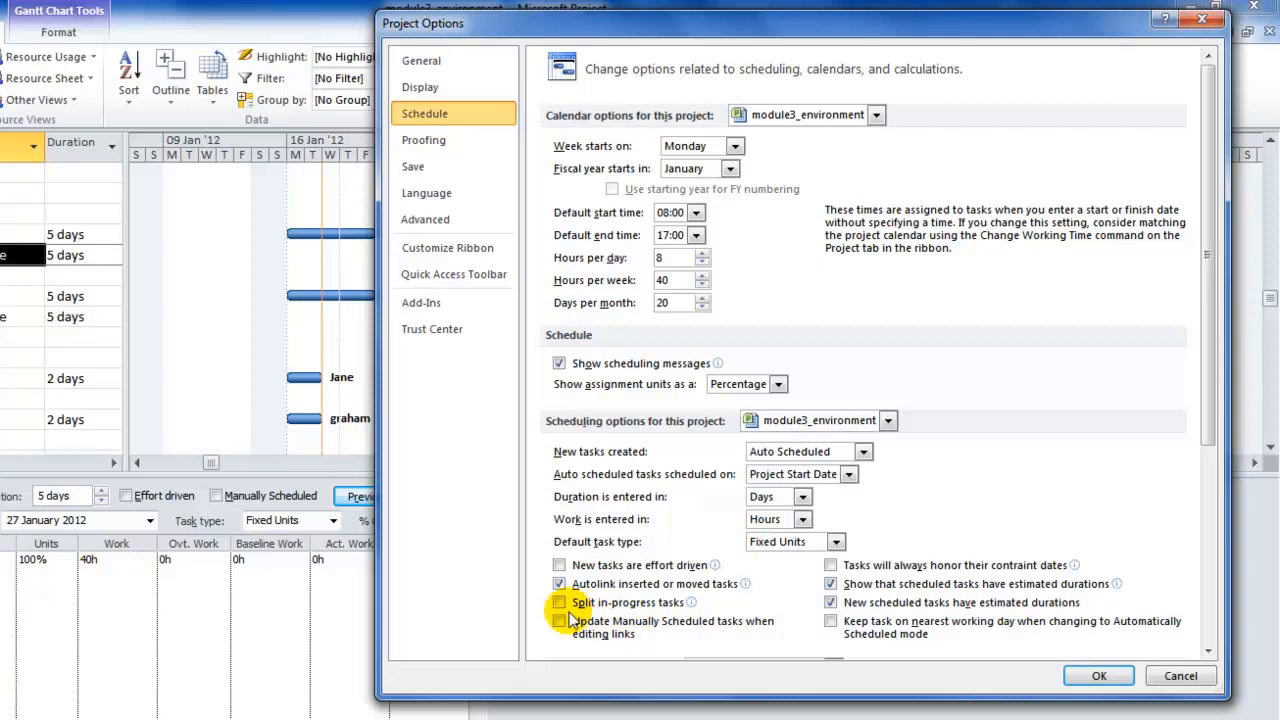
mouse_move(684, 614)
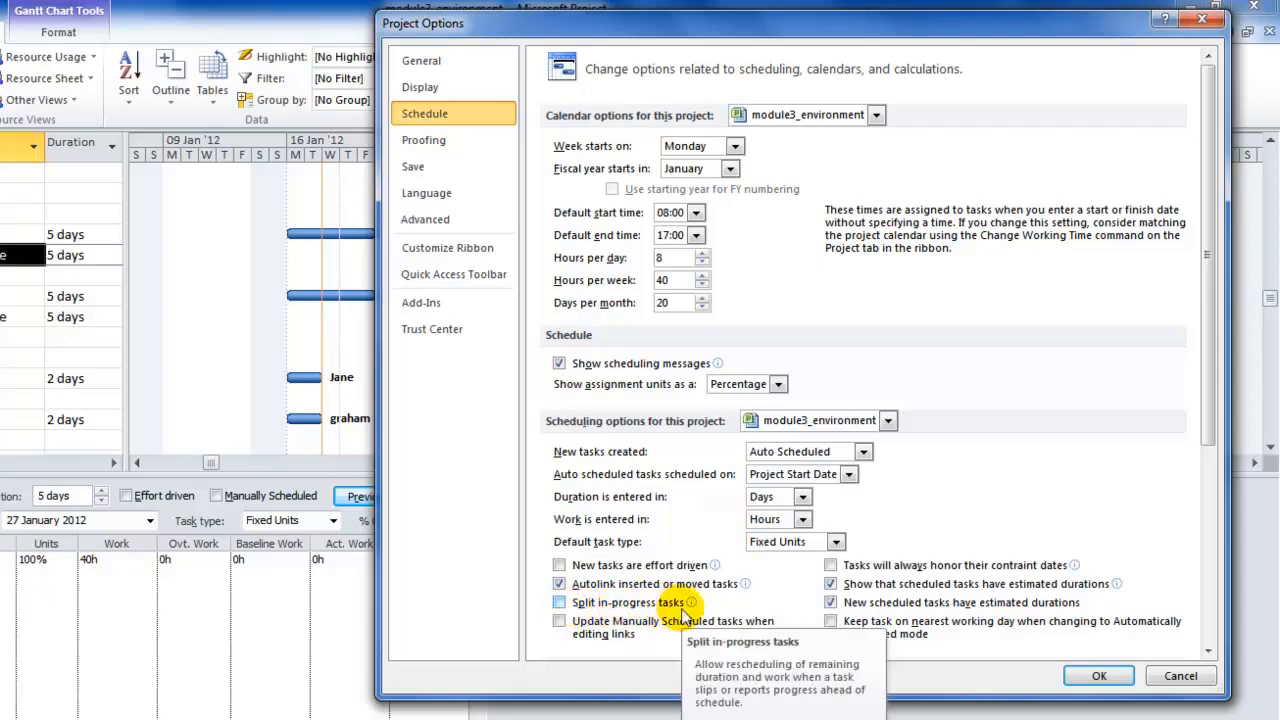
click(558, 603)
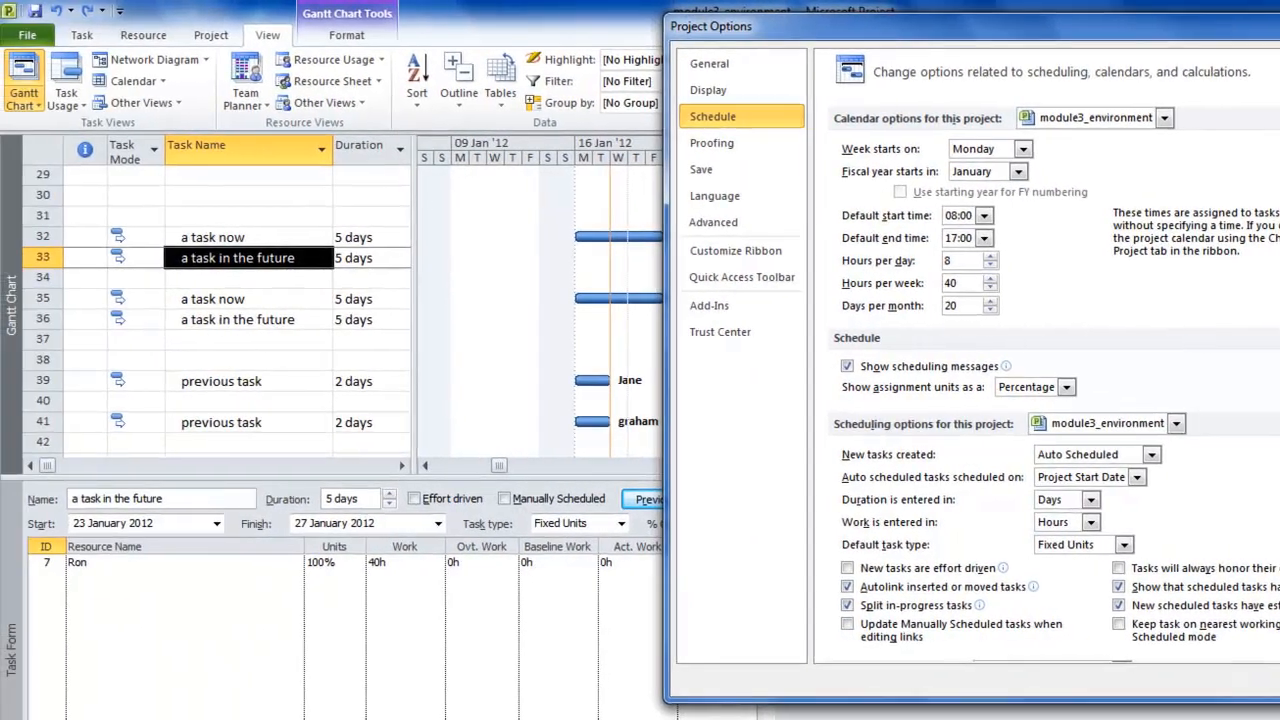
click(1095, 682)
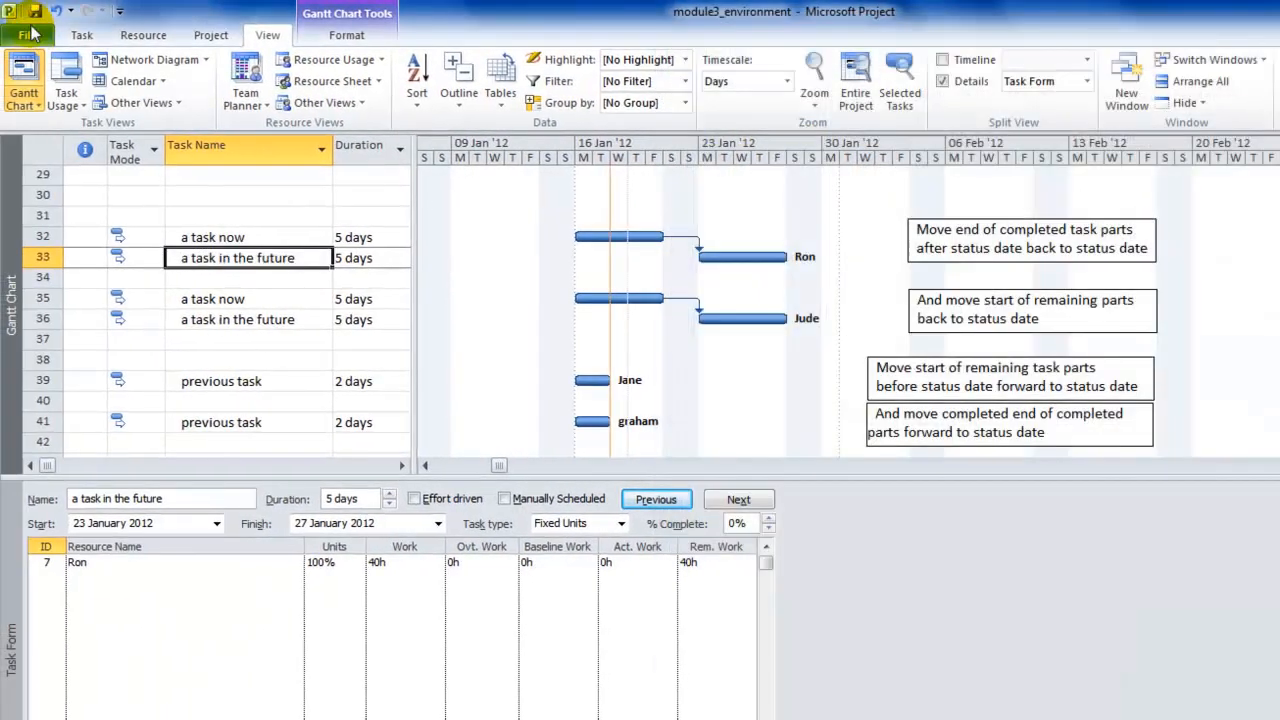
Check that moving the end of completed parts back to the status date is enabled for module3_environment, and close the options
click(30, 37)
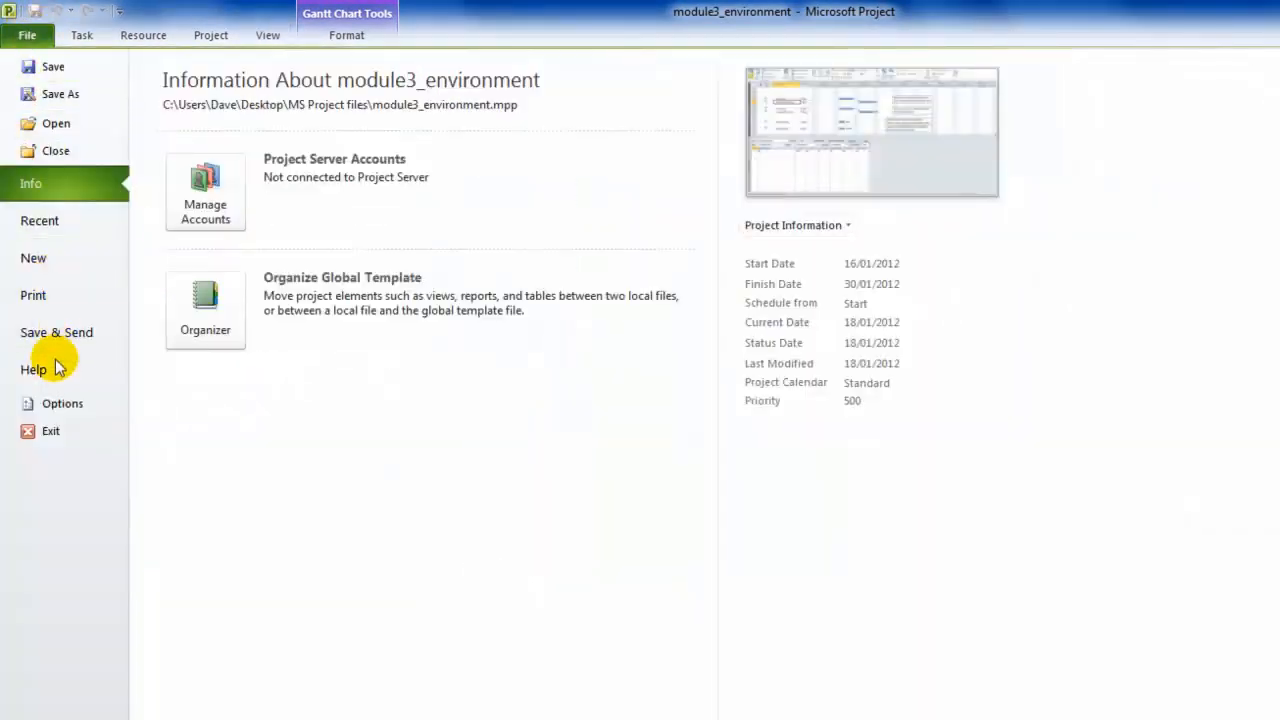
click(60, 403)
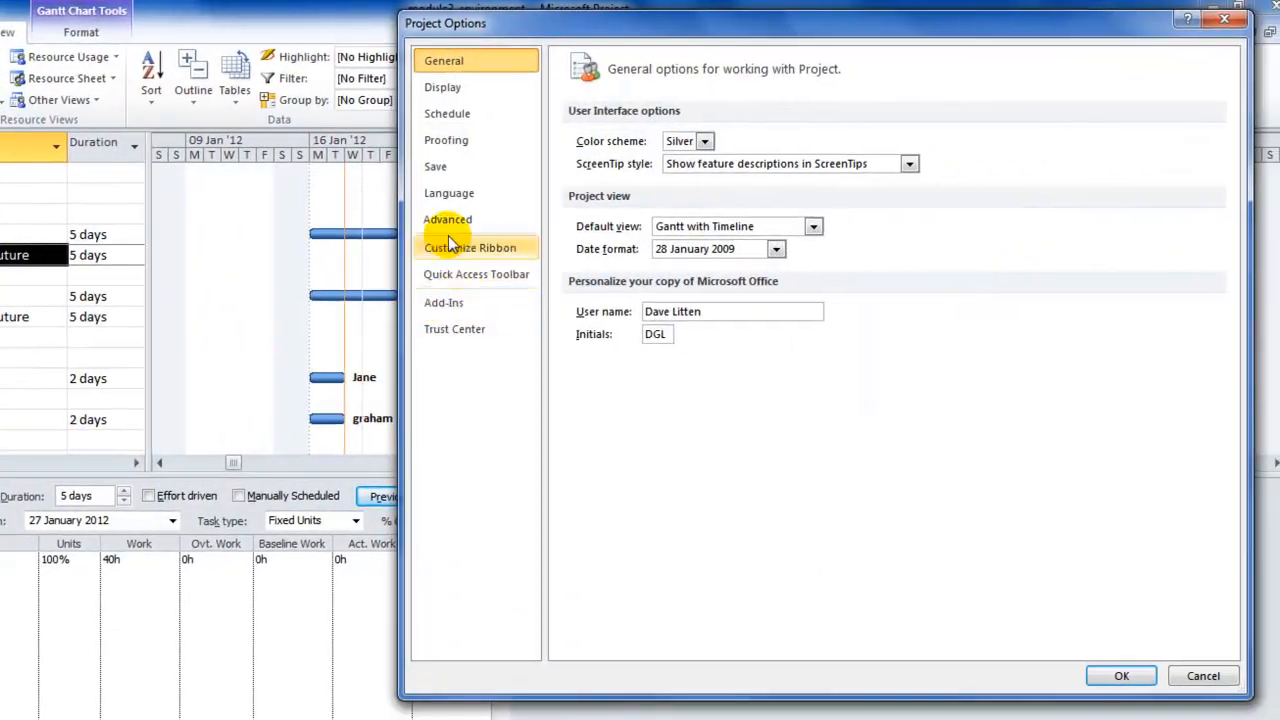
click(450, 225)
drag(1237, 333, 1231, 645)
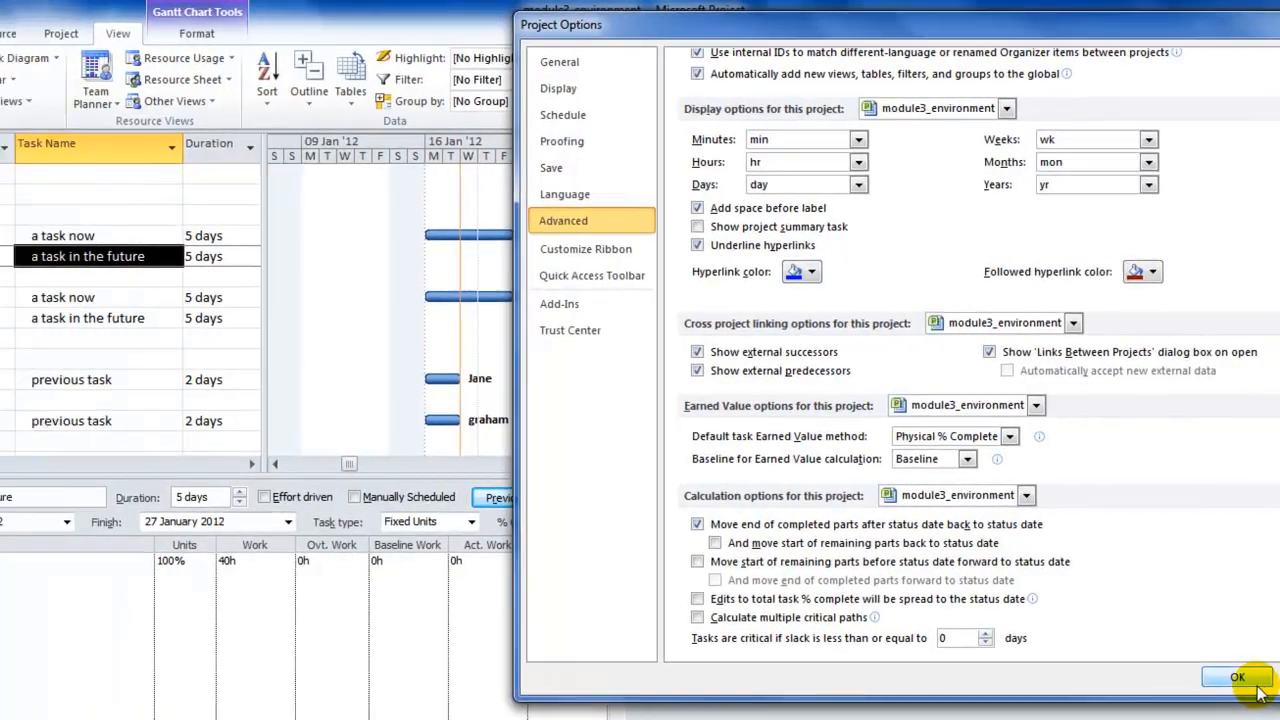
click(1130, 676)
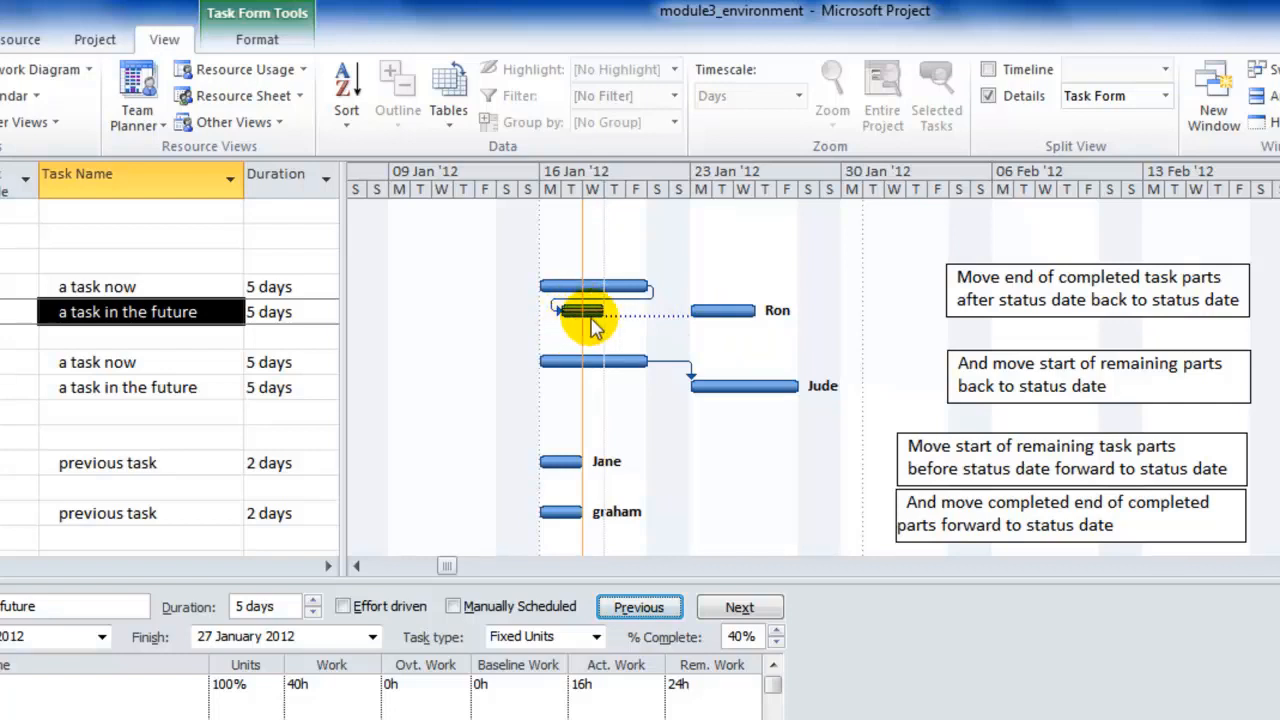
Inspect the split parts of the row 33 "a task in the future" bar and undo its 40% completion update
mouse_move(585, 315)
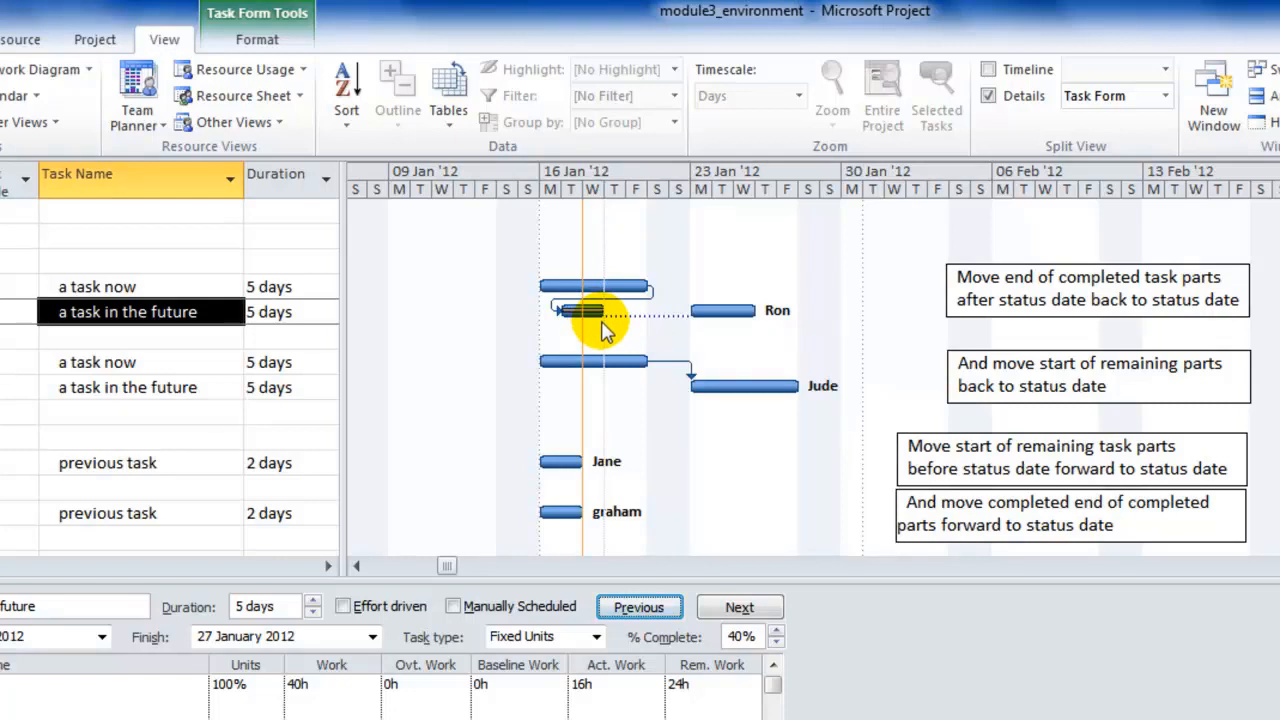
mouse_move(698, 314)
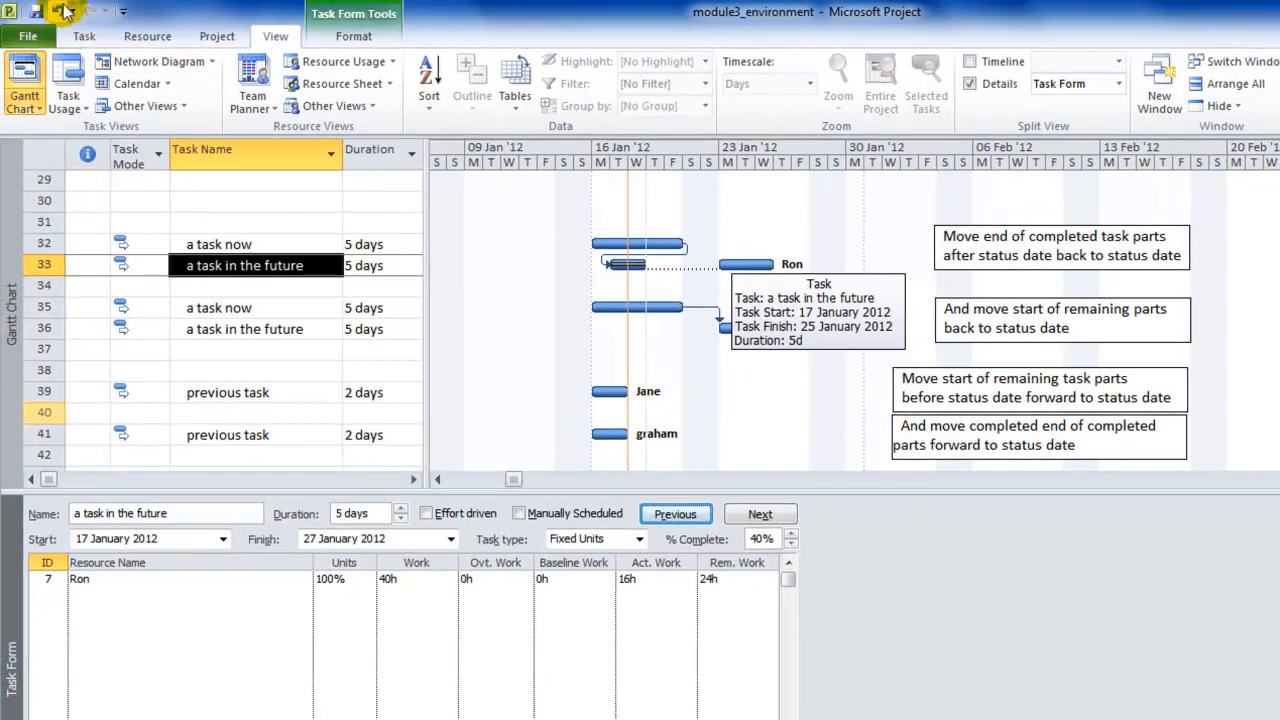
click(58, 10)
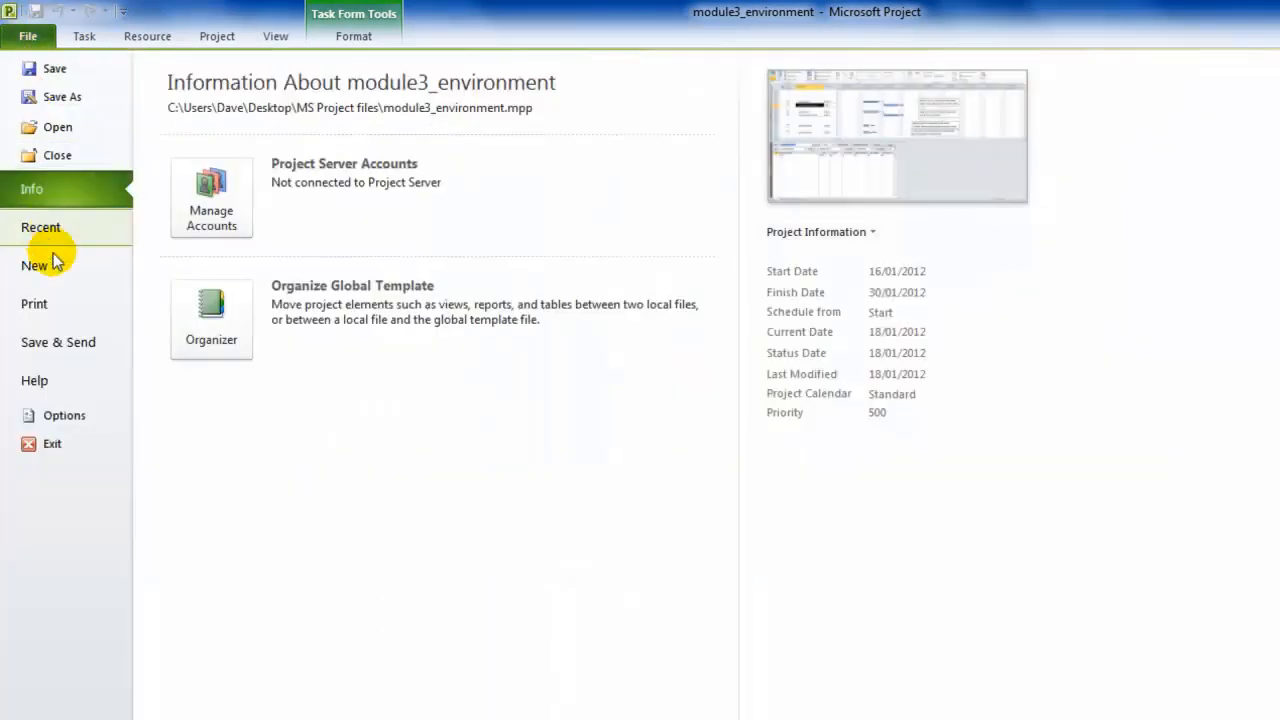
Enable moving the start of remaining parts back to the status date in the calculation options for module3_environment, and apply the change
click(36, 414)
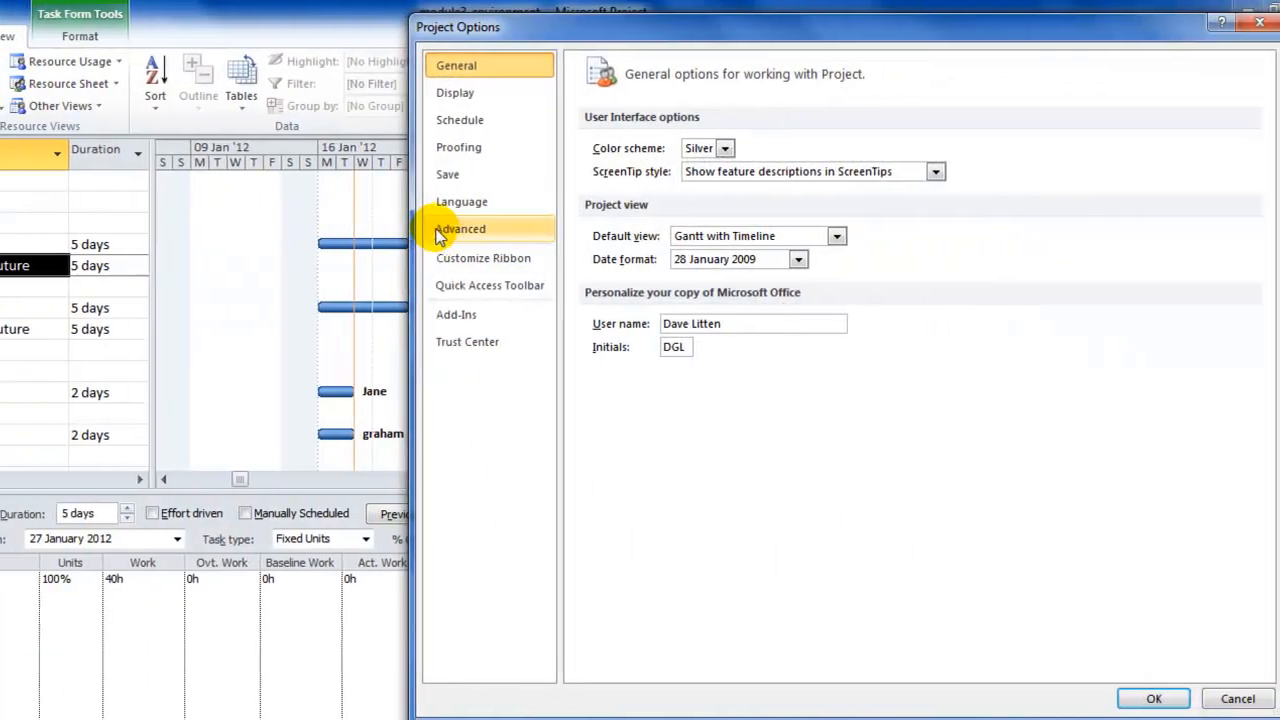
click(440, 236)
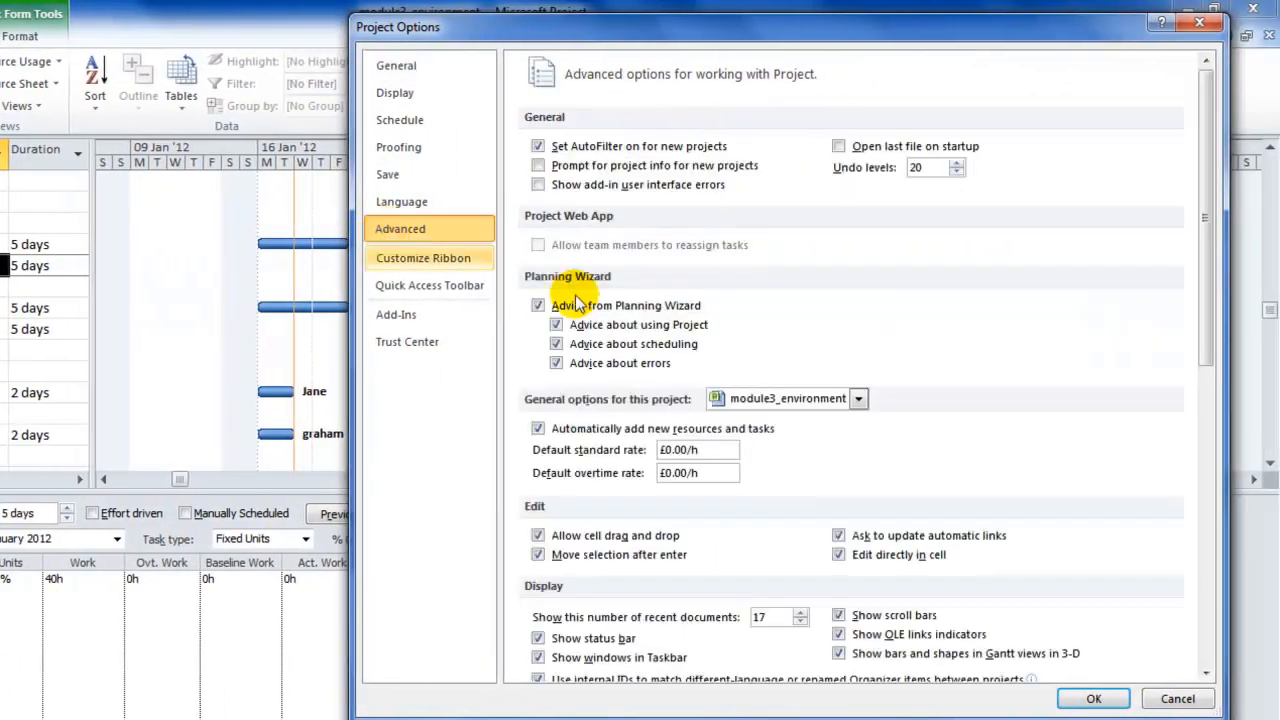
drag(1266, 329, 1279, 710)
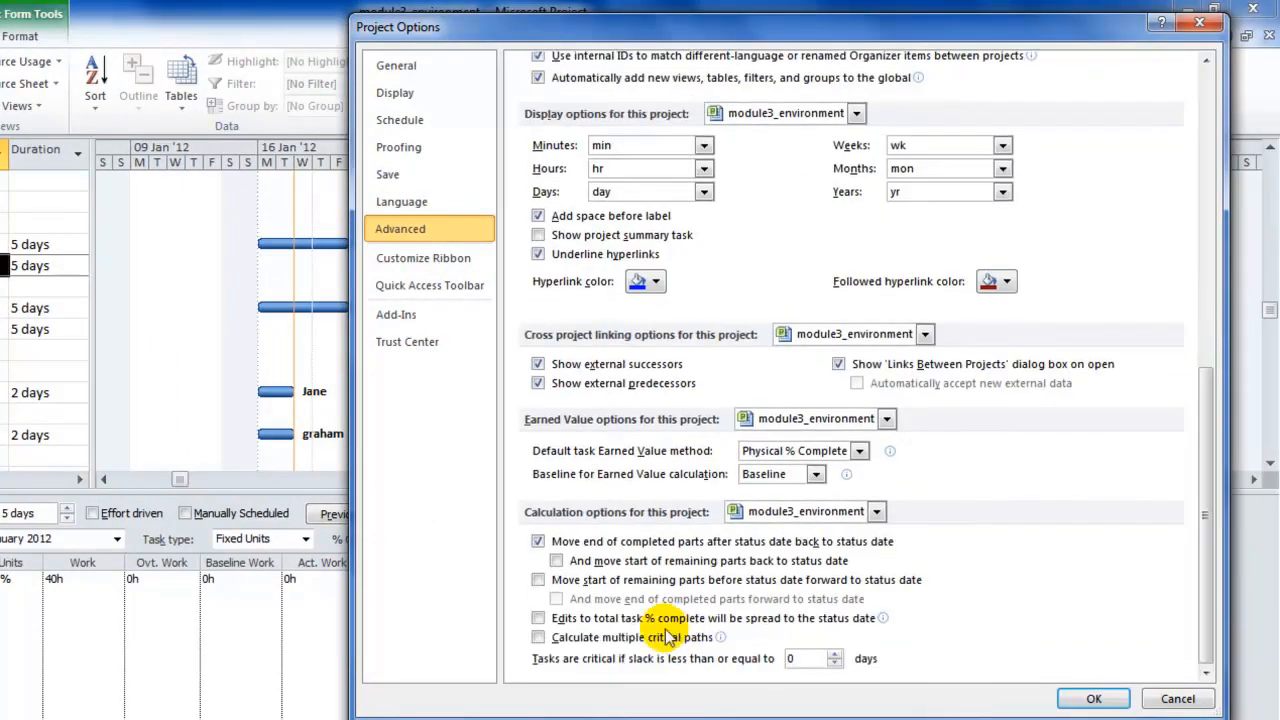
click(560, 562)
click(1093, 698)
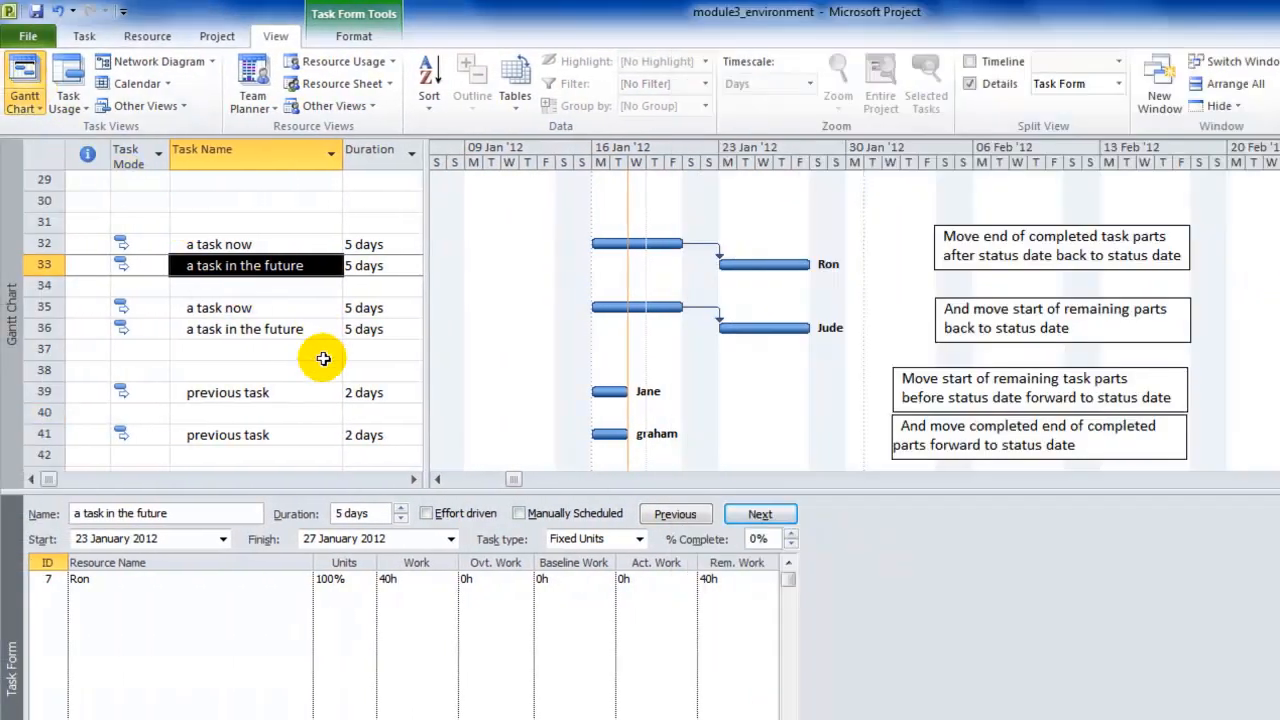
Set the row 33 task "a task in the future" to 40% complete and compare it with the row 36 task
click(305, 264)
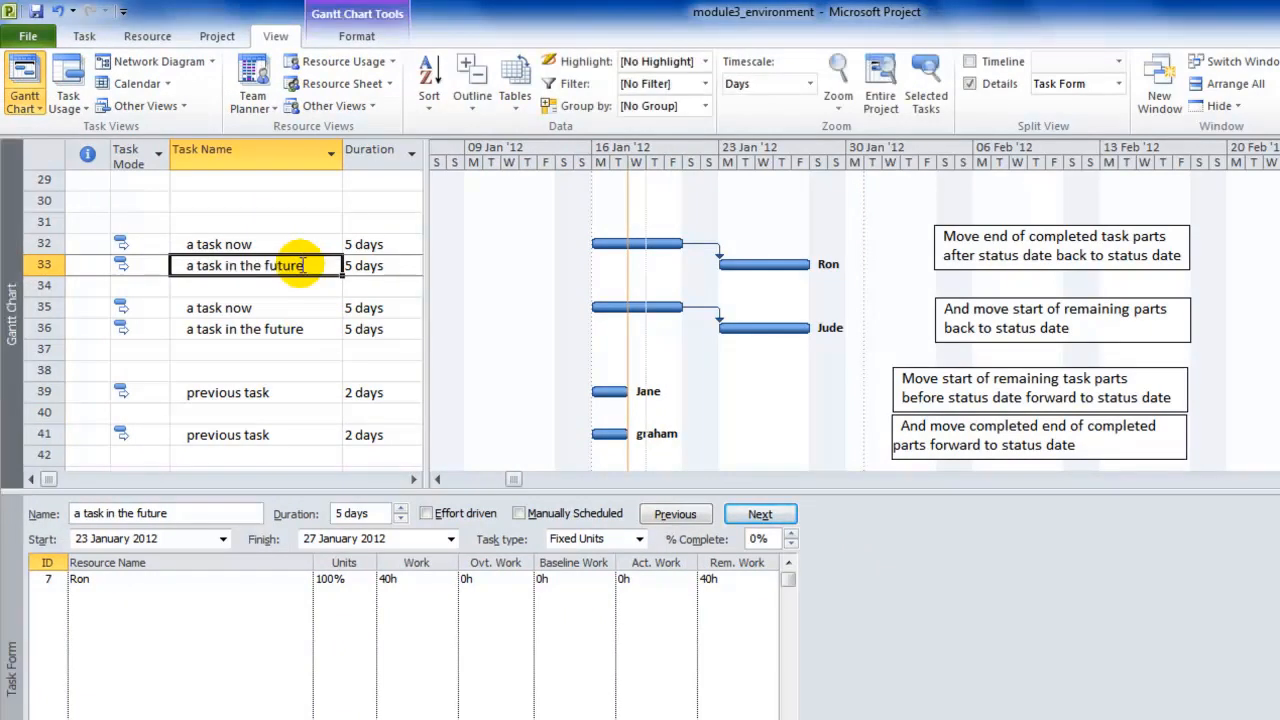
click(791, 535)
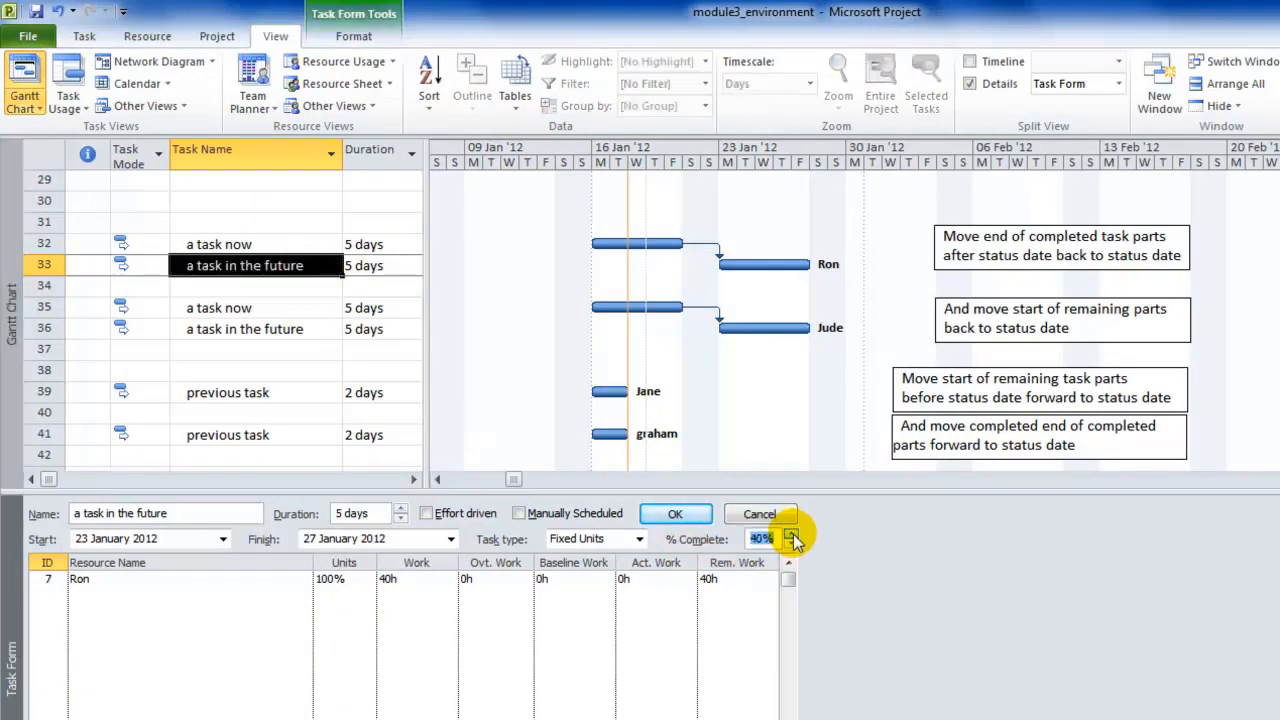
click(675, 515)
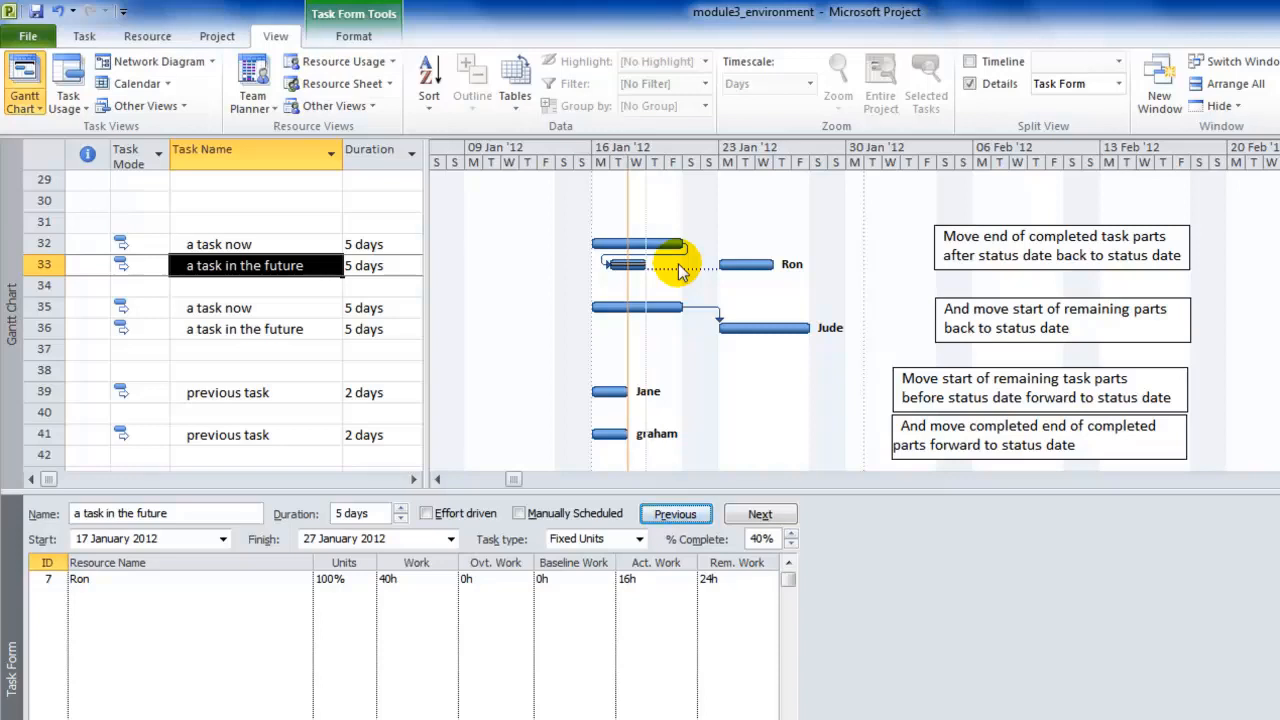
click(278, 328)
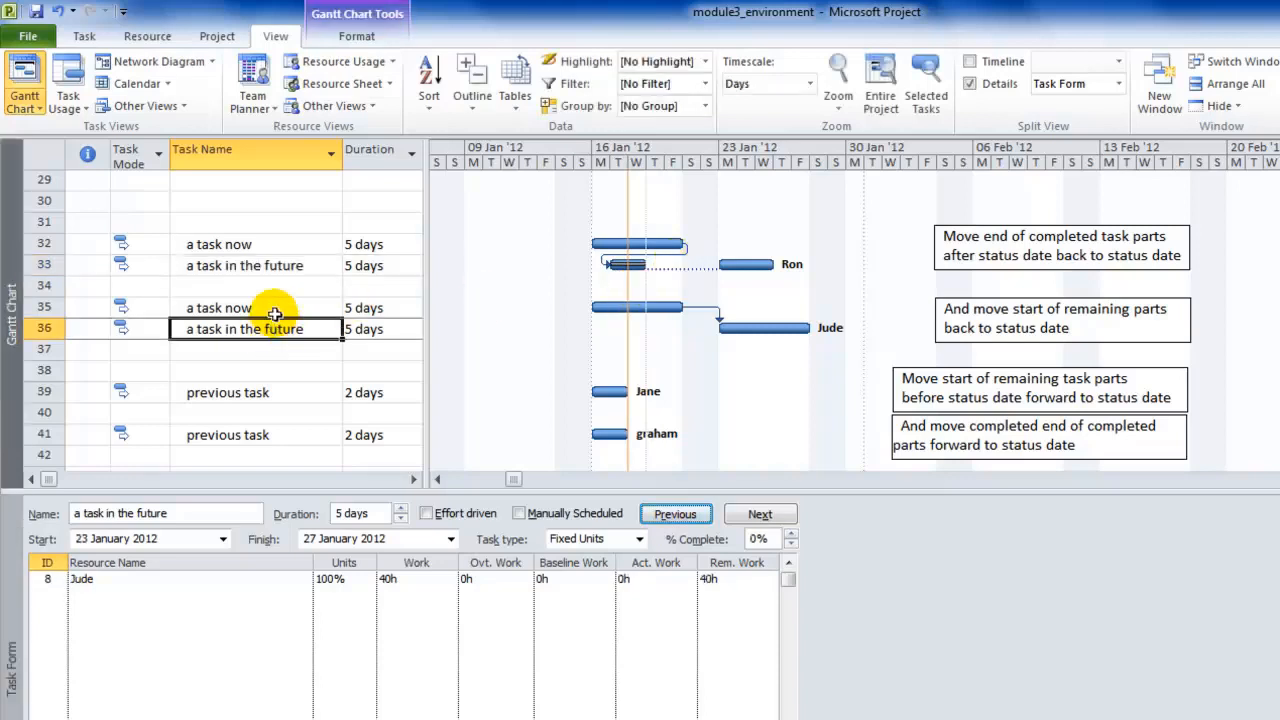
click(278, 262)
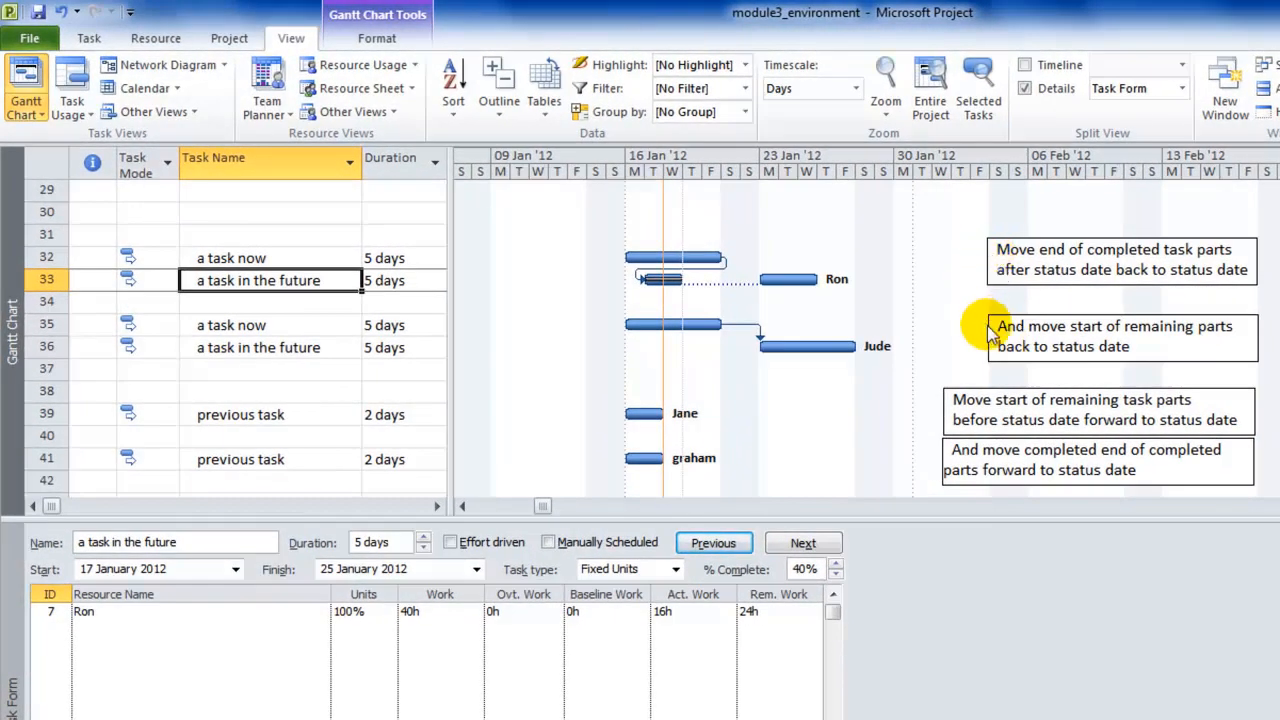
Review the explanation of Split in-progress tasks in the scheduling options for module3_environment, leaving it enabled, and close the options
click(26, 42)
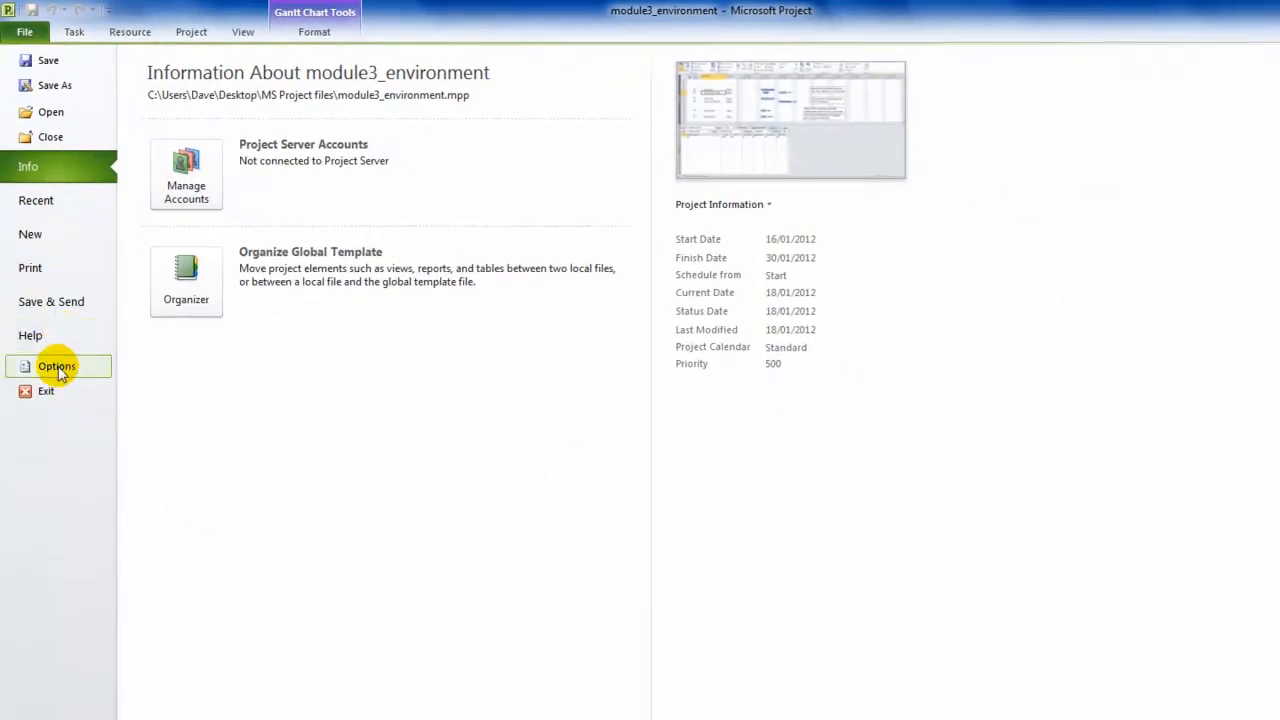
click(51, 363)
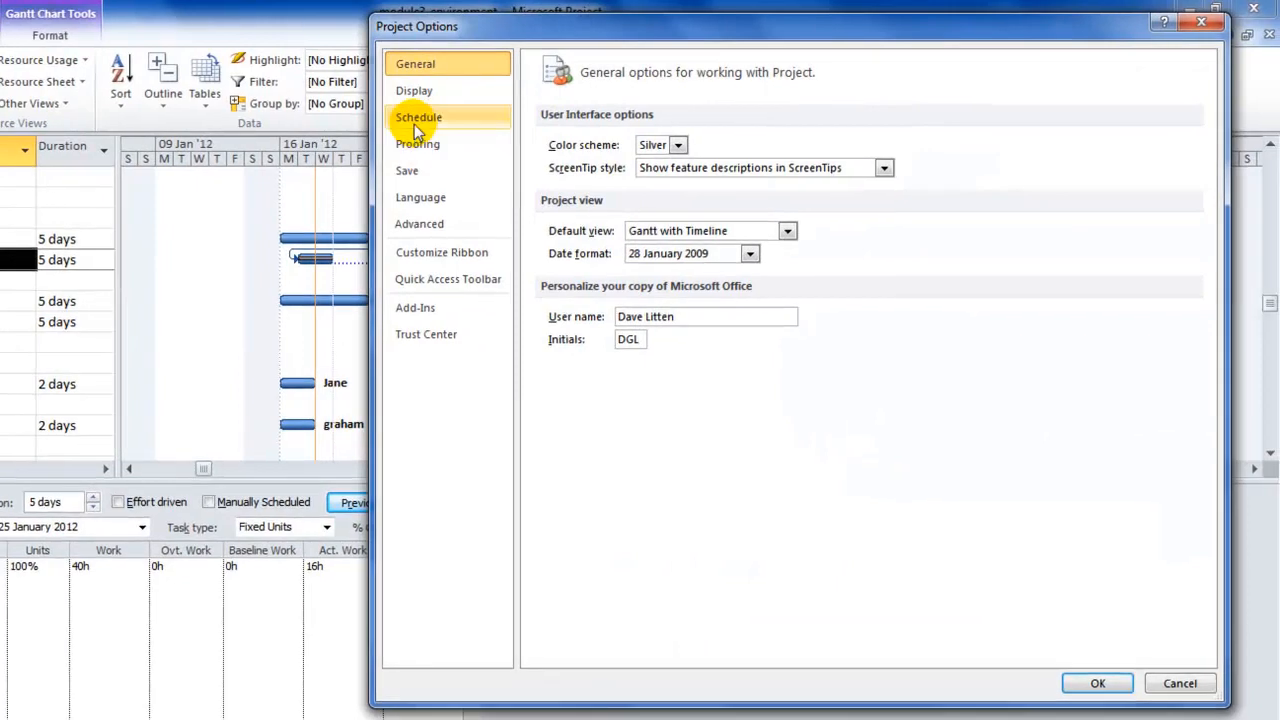
click(418, 125)
scroll(1210, 295, down, 5)
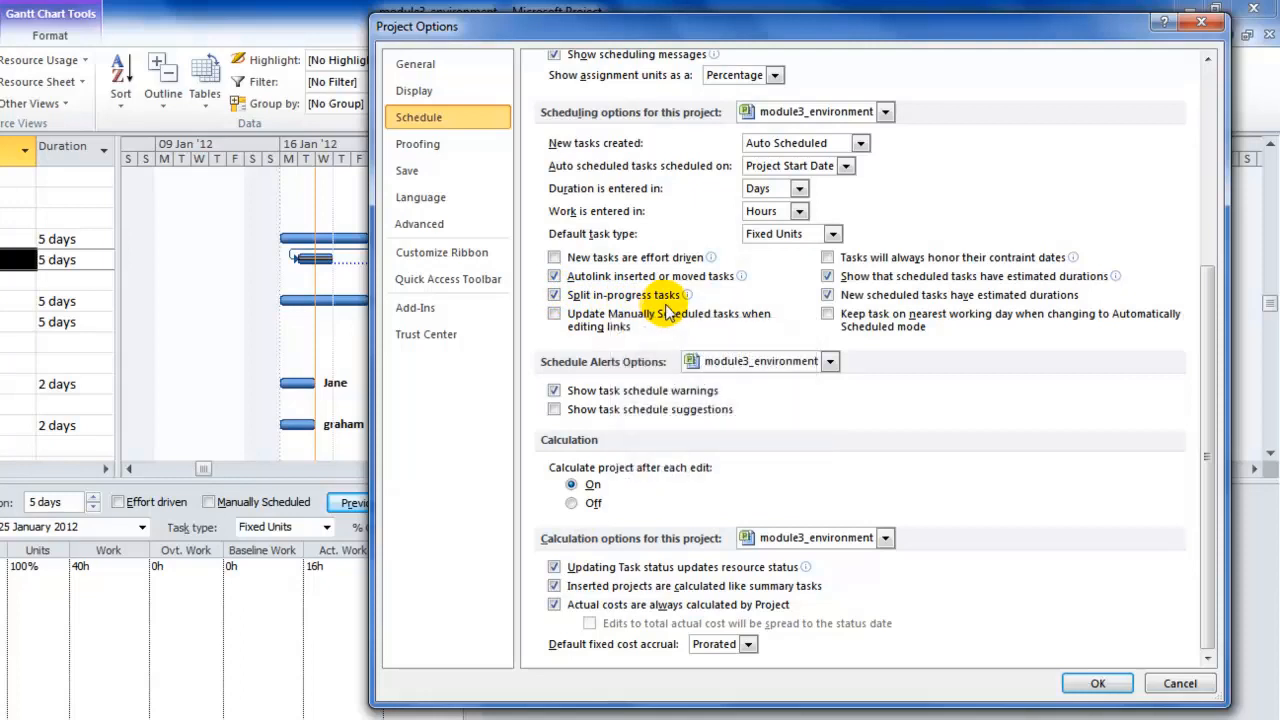
mouse_move(666, 305)
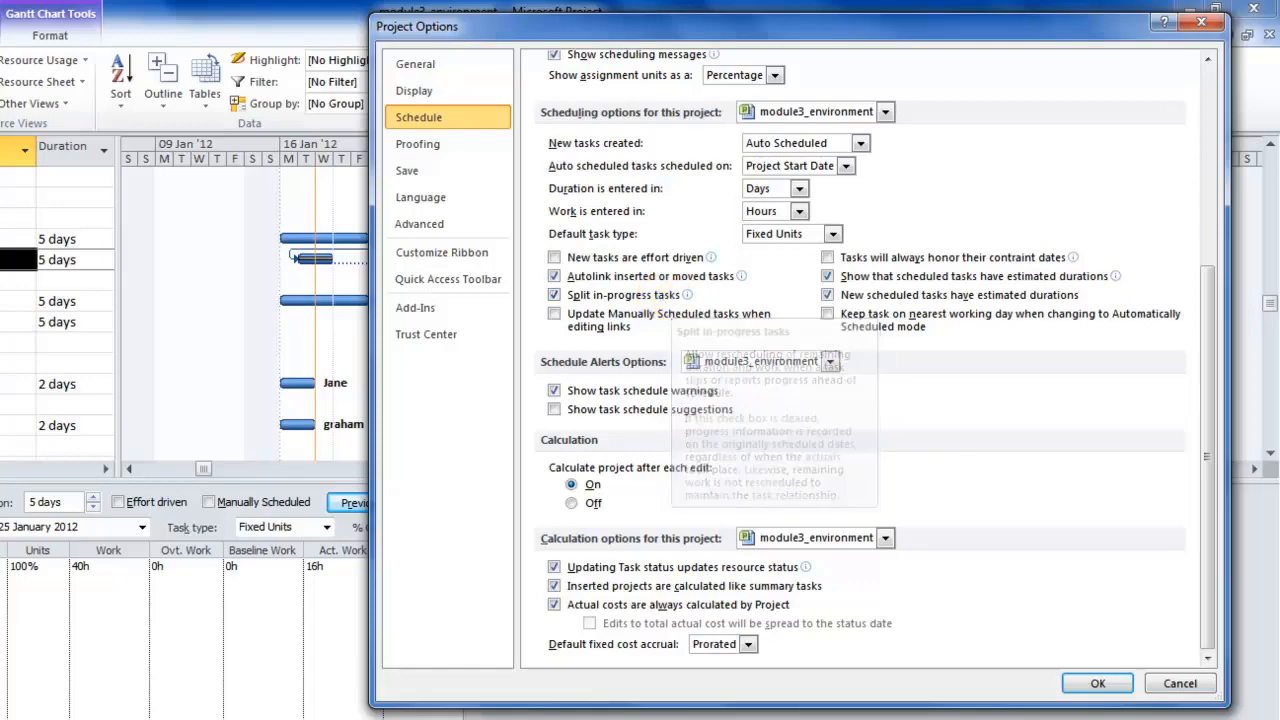
click(1105, 683)
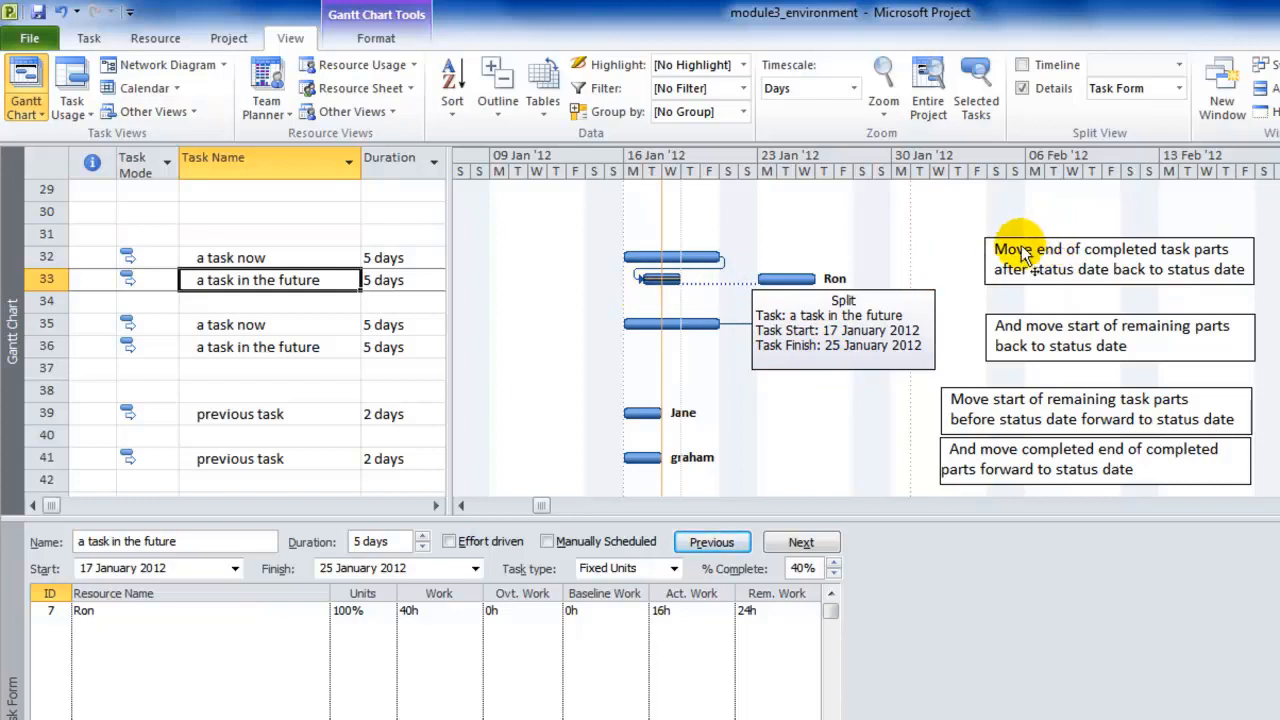
Move the chart note about the end of completed task parts slightly lower and undo the row 33 task's 40% completion
drag(1047, 248, 1043, 265)
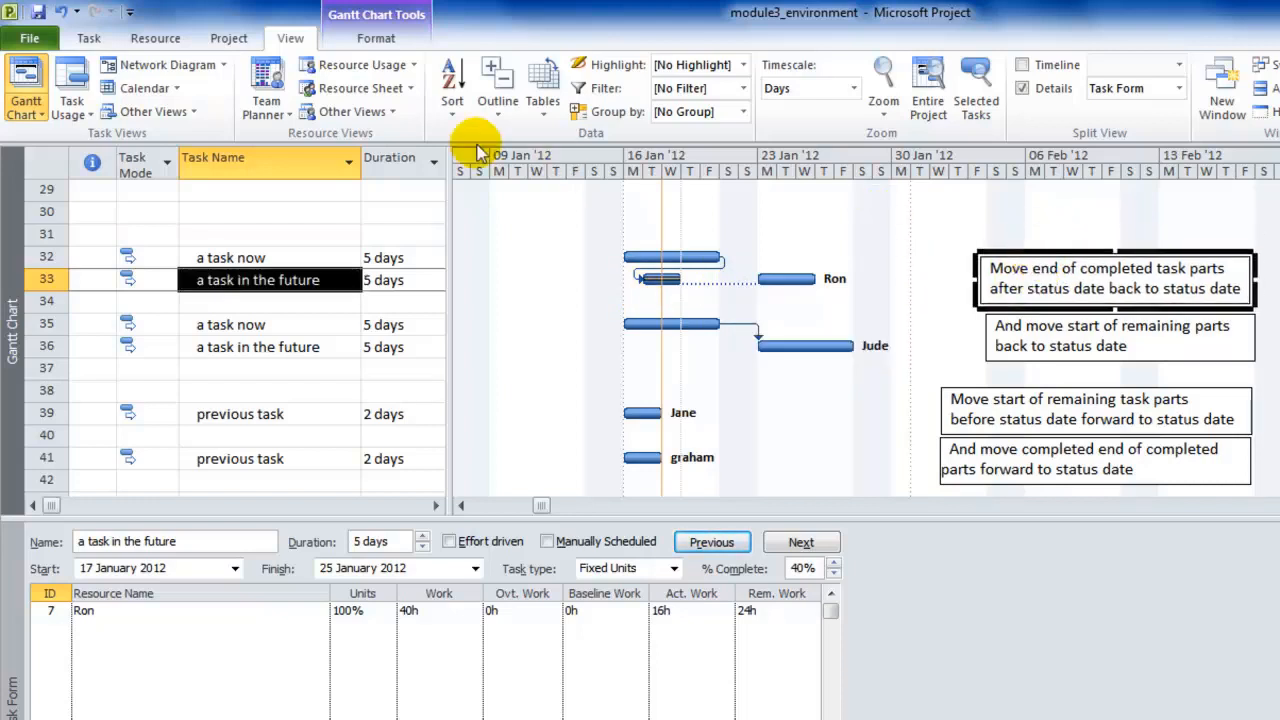
click(62, 12)
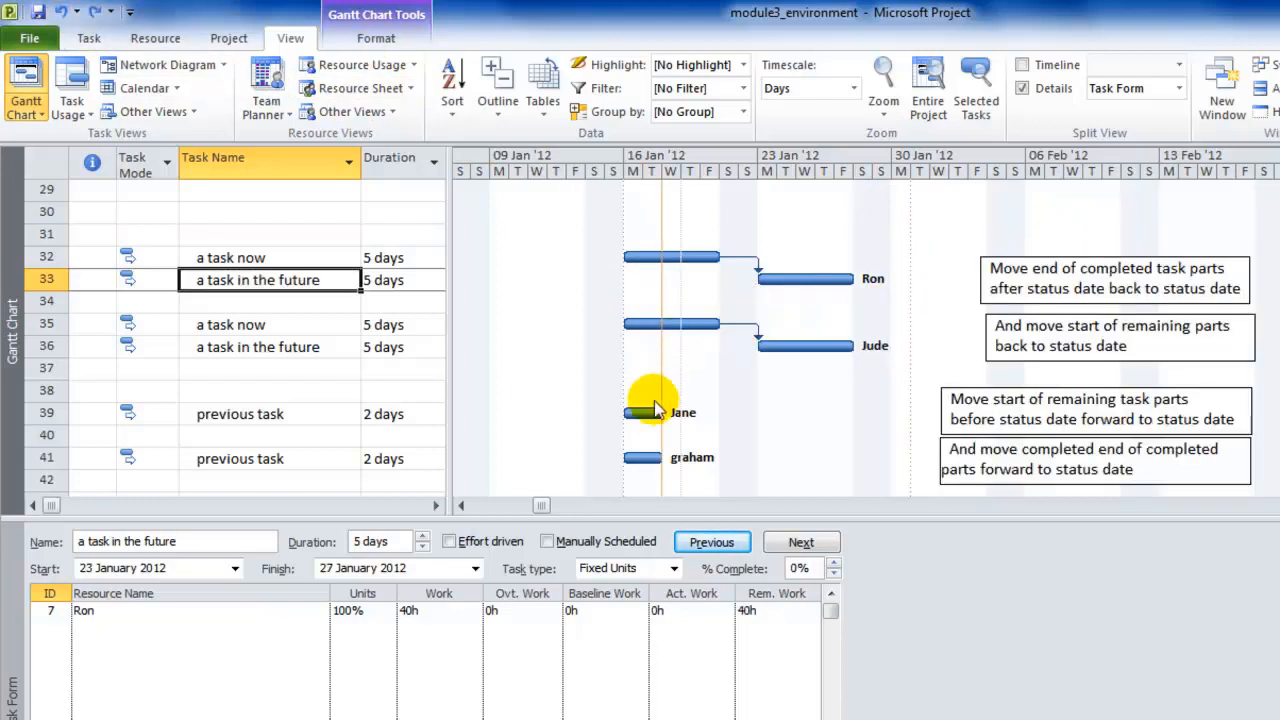
Select the row 39 "previous task" and turn off all status-date calculation options in the advanced options for module3_environment
click(298, 421)
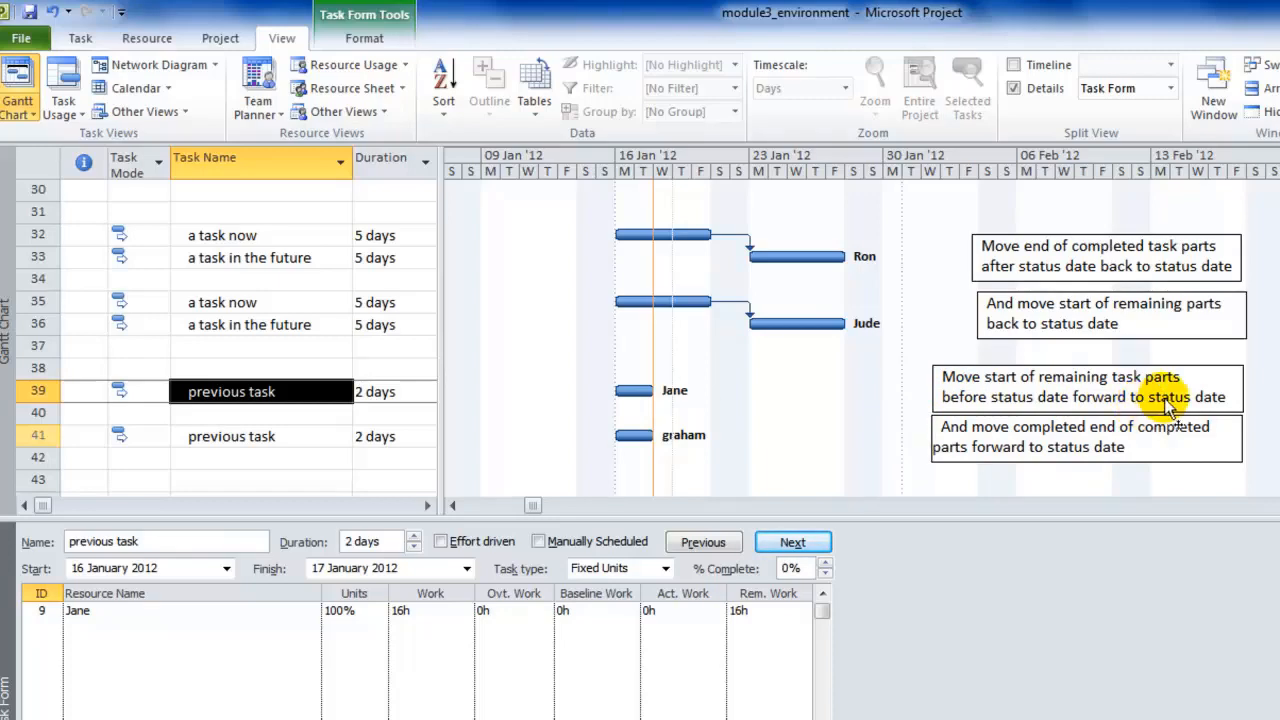
click(20, 38)
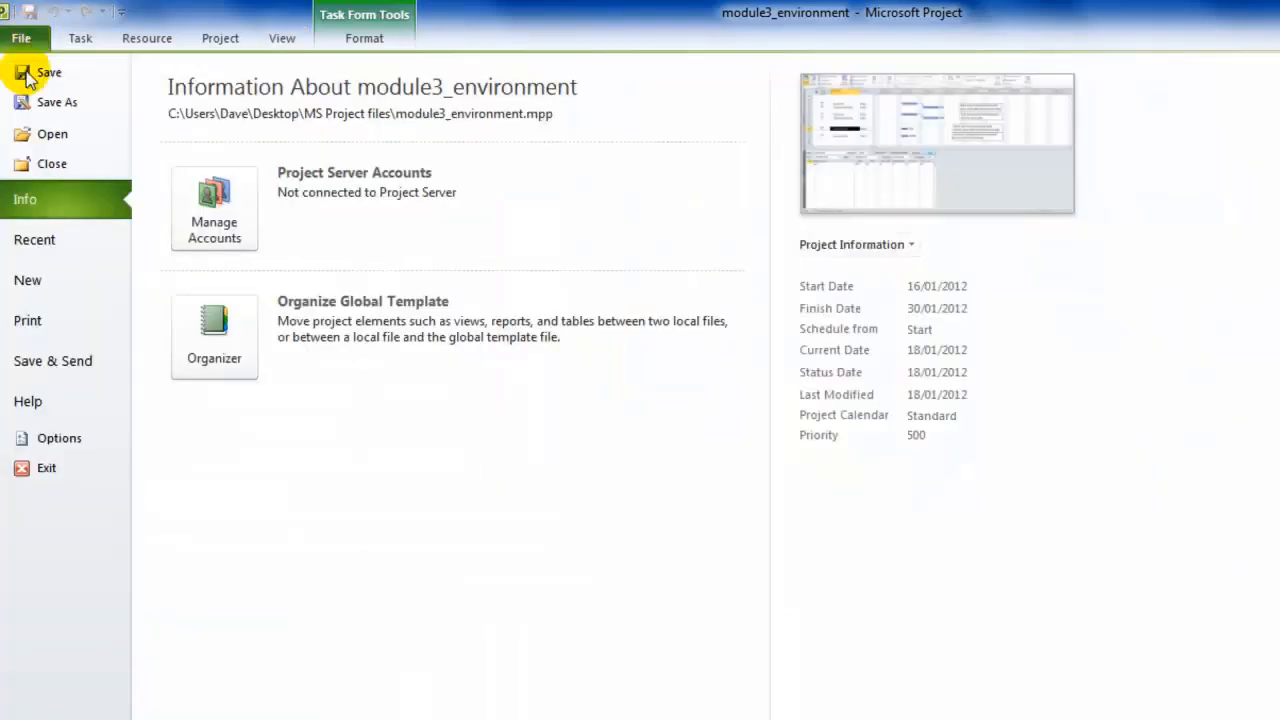
click(50, 377)
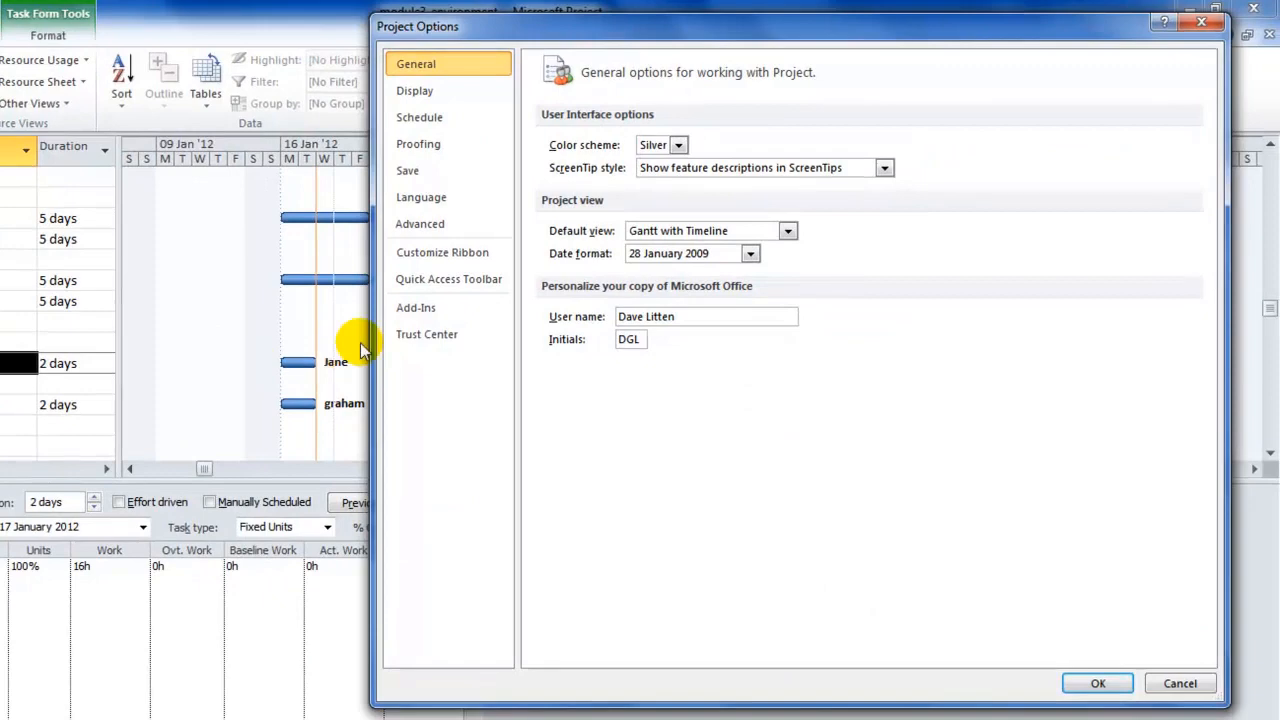
click(422, 222)
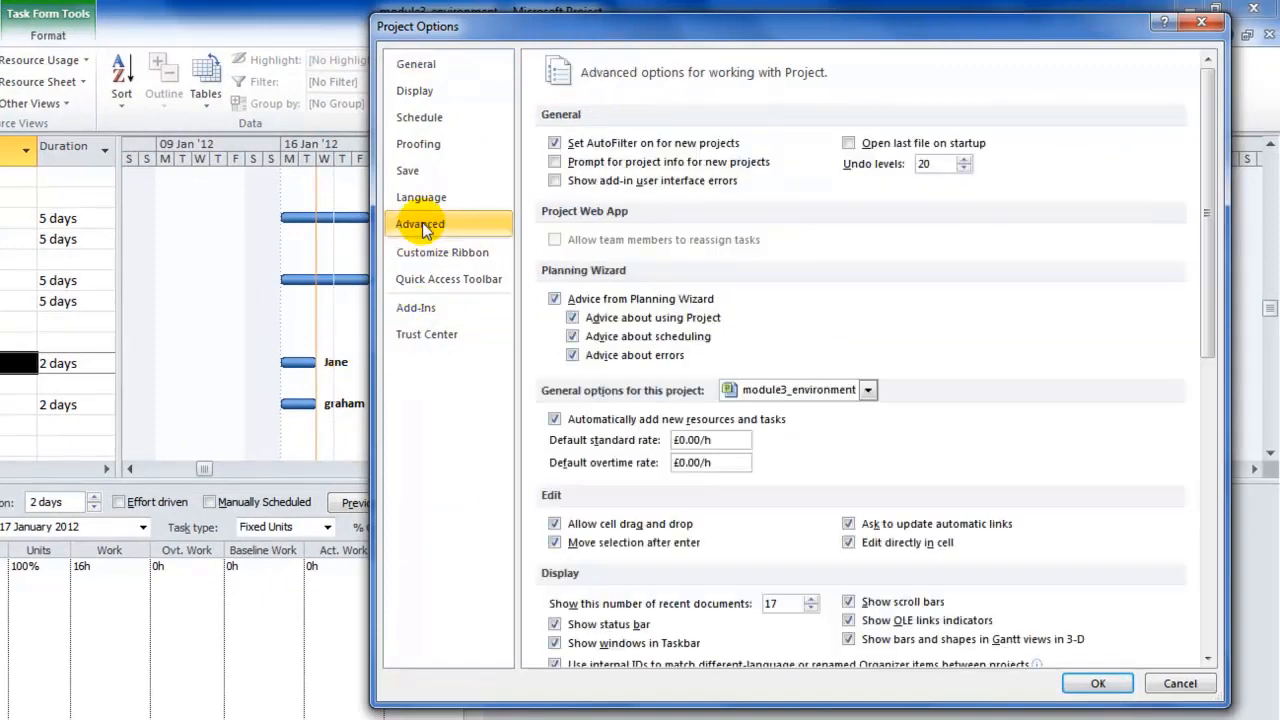
drag(1212, 343, 1190, 643)
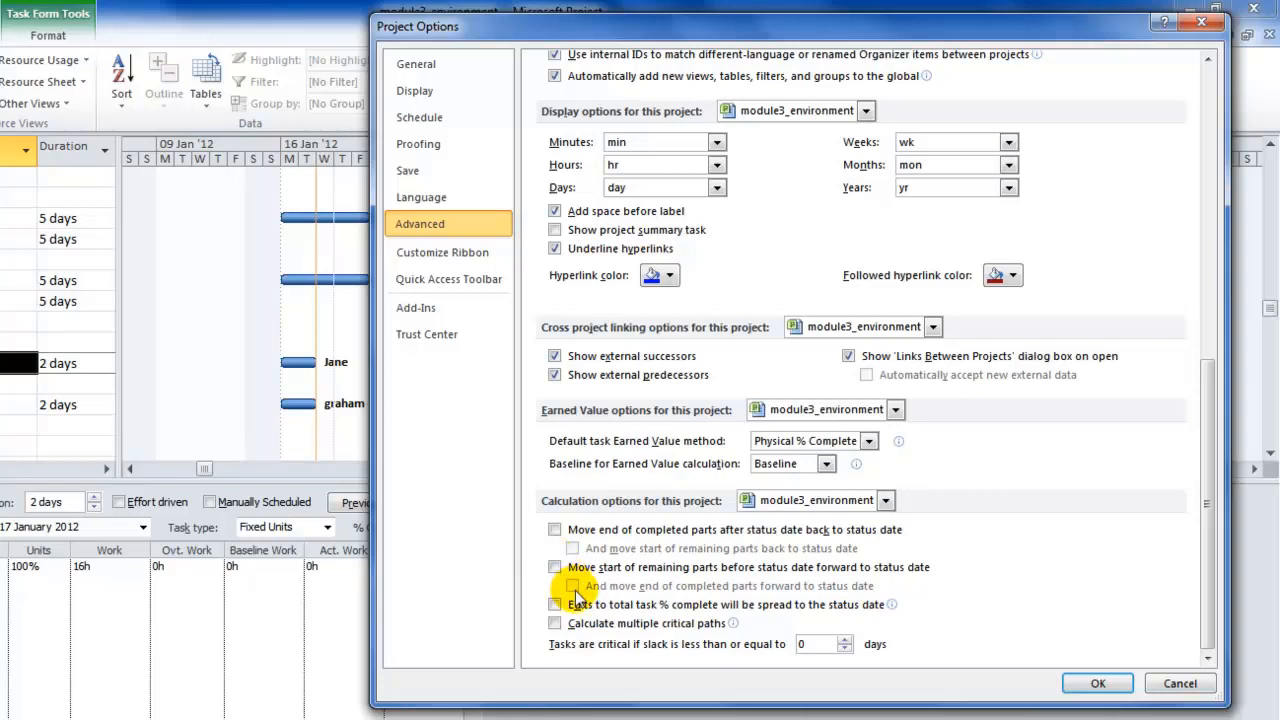
Check that Split in-progress tasks is enabled in the scheduling options for module3_environment and apply the options
click(425, 119)
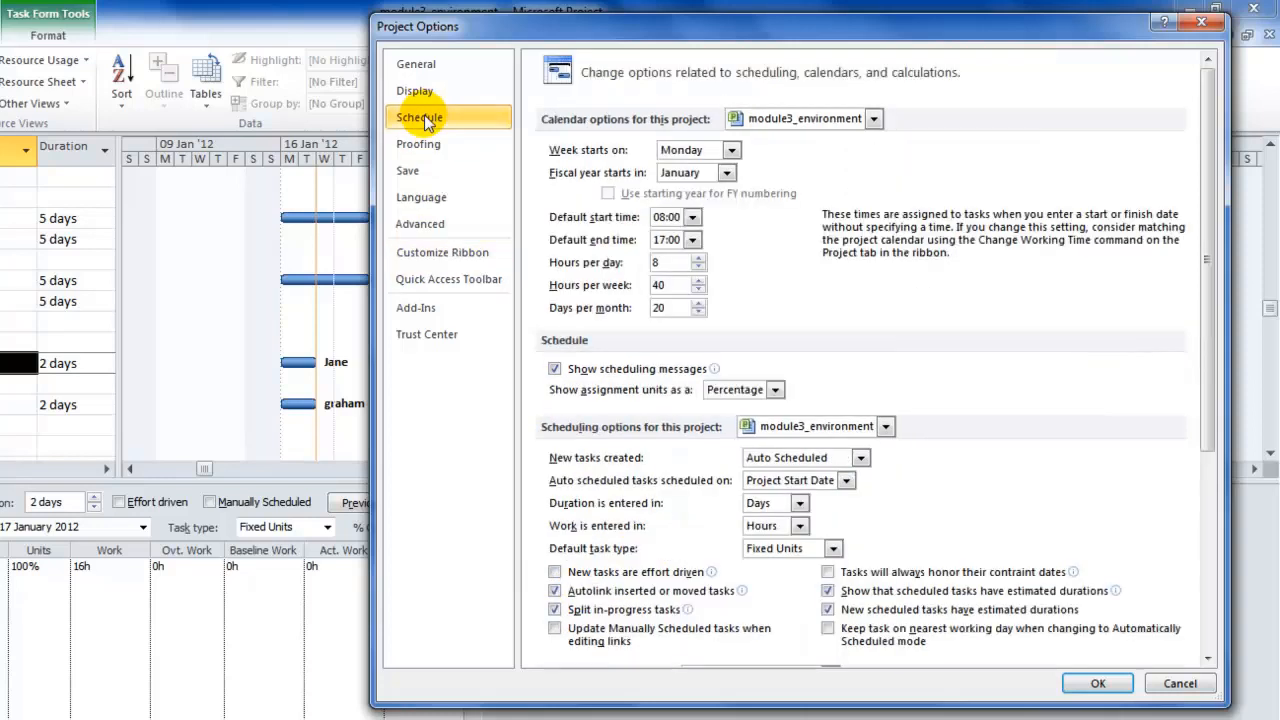
drag(1203, 365, 1228, 686)
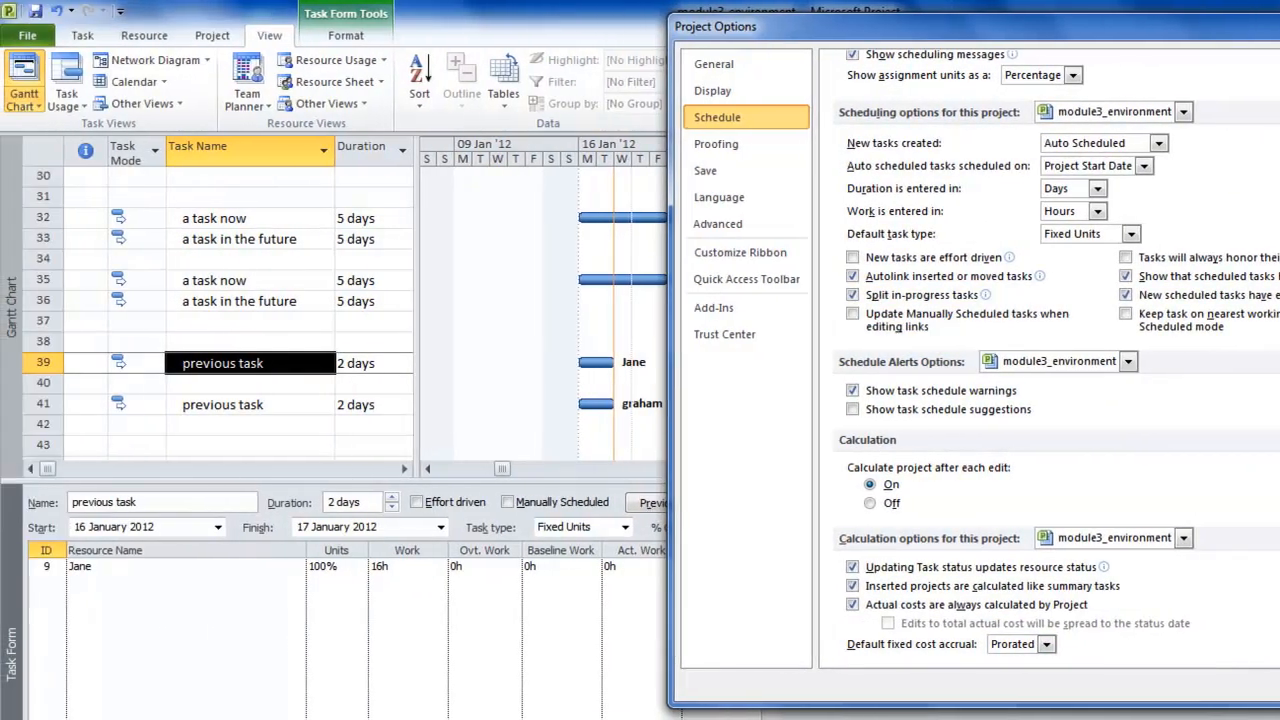
click(1268, 684)
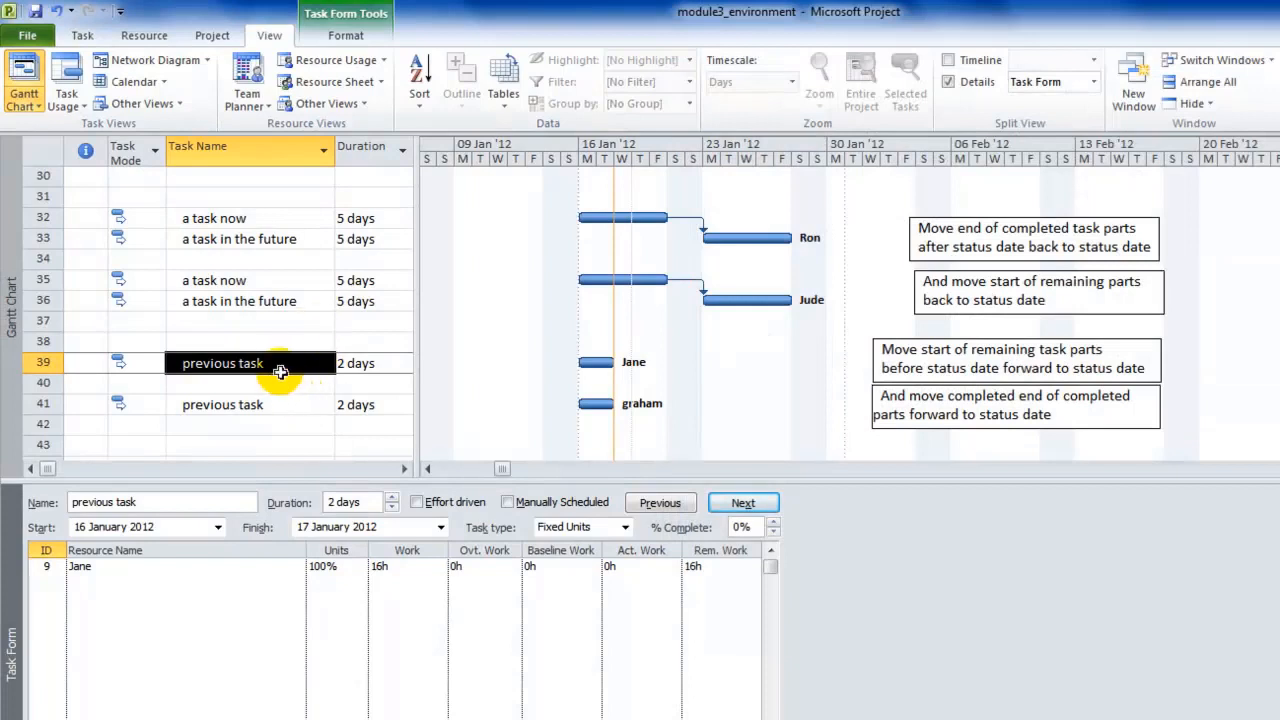
Set the row 39 "previous task" to 10% complete with the status-date options off, and undo the update
click(280, 365)
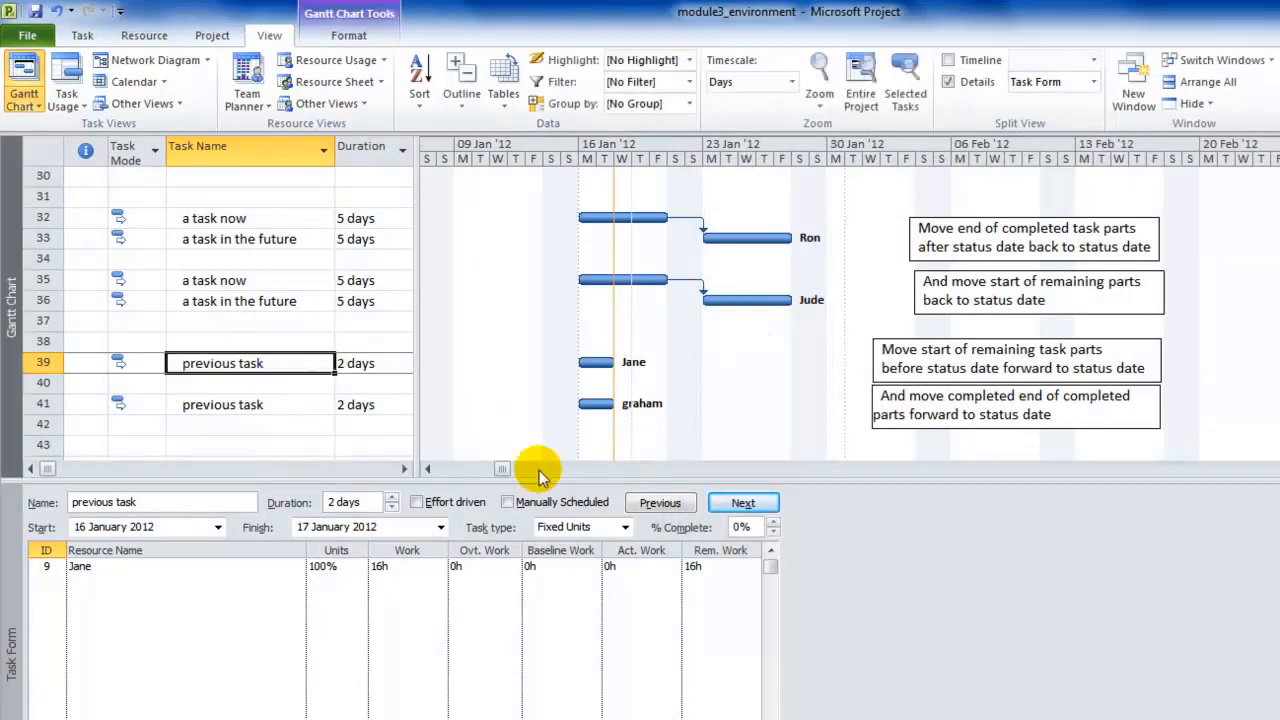
click(773, 523)
click(774, 522)
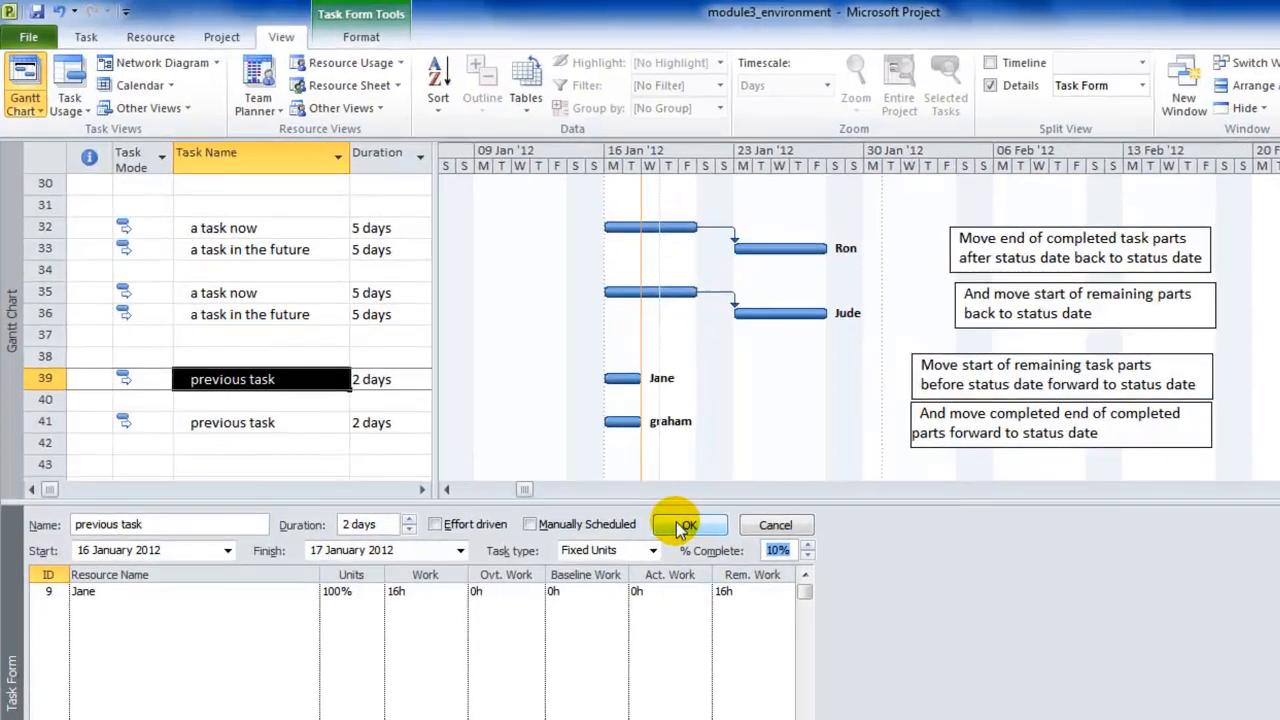
click(656, 504)
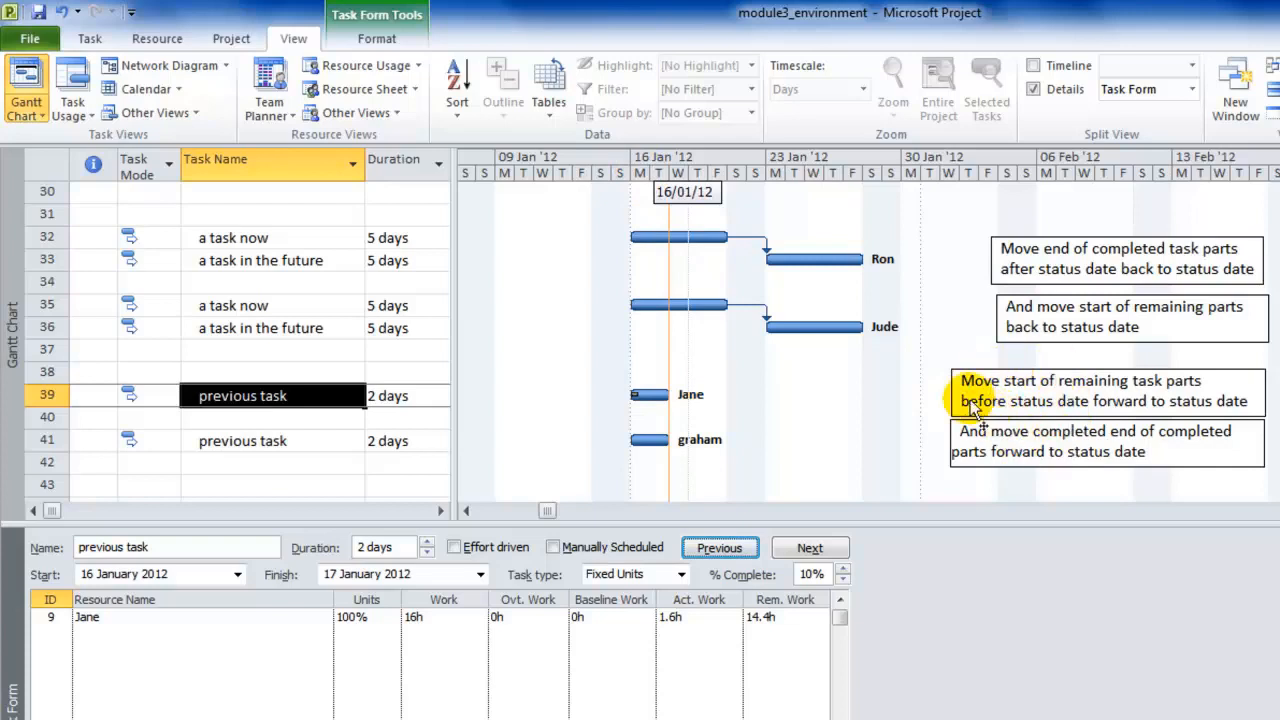
click(62, 12)
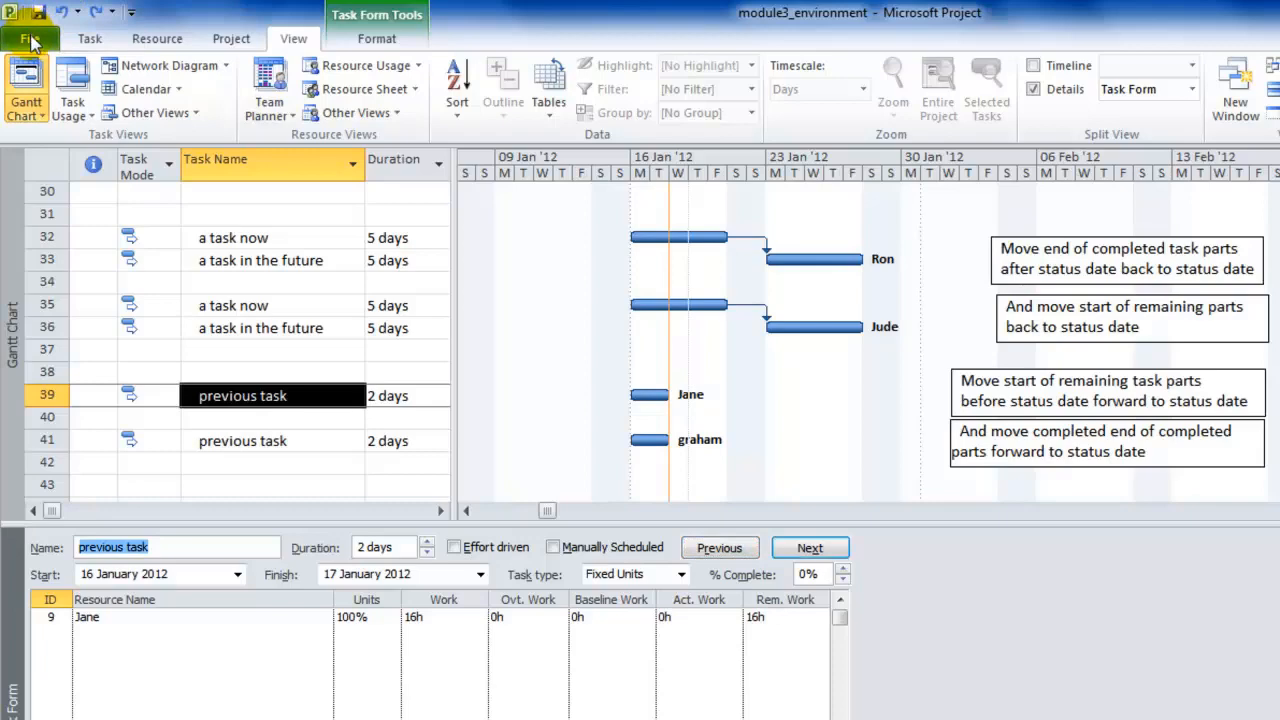
Turn on moving the start of remaining parts before the status date forward to the status date in module3_environment's advanced calculation options
click(30, 40)
click(71, 443)
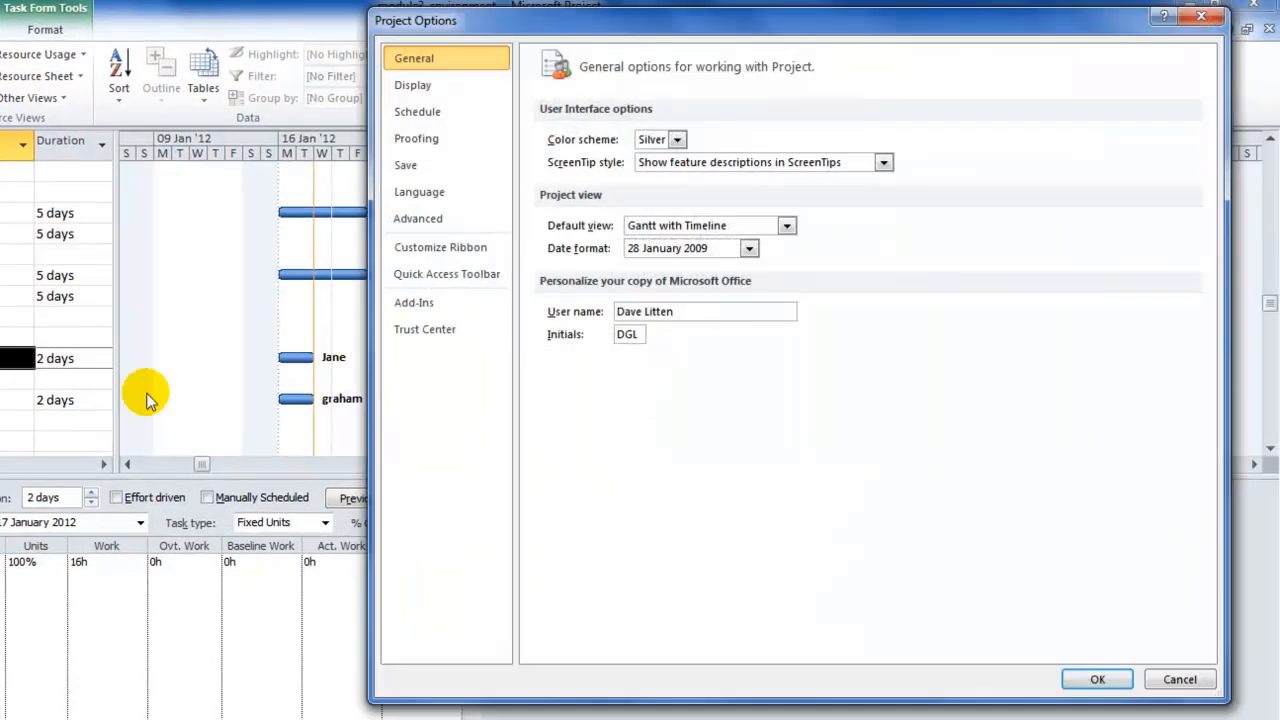
click(427, 220)
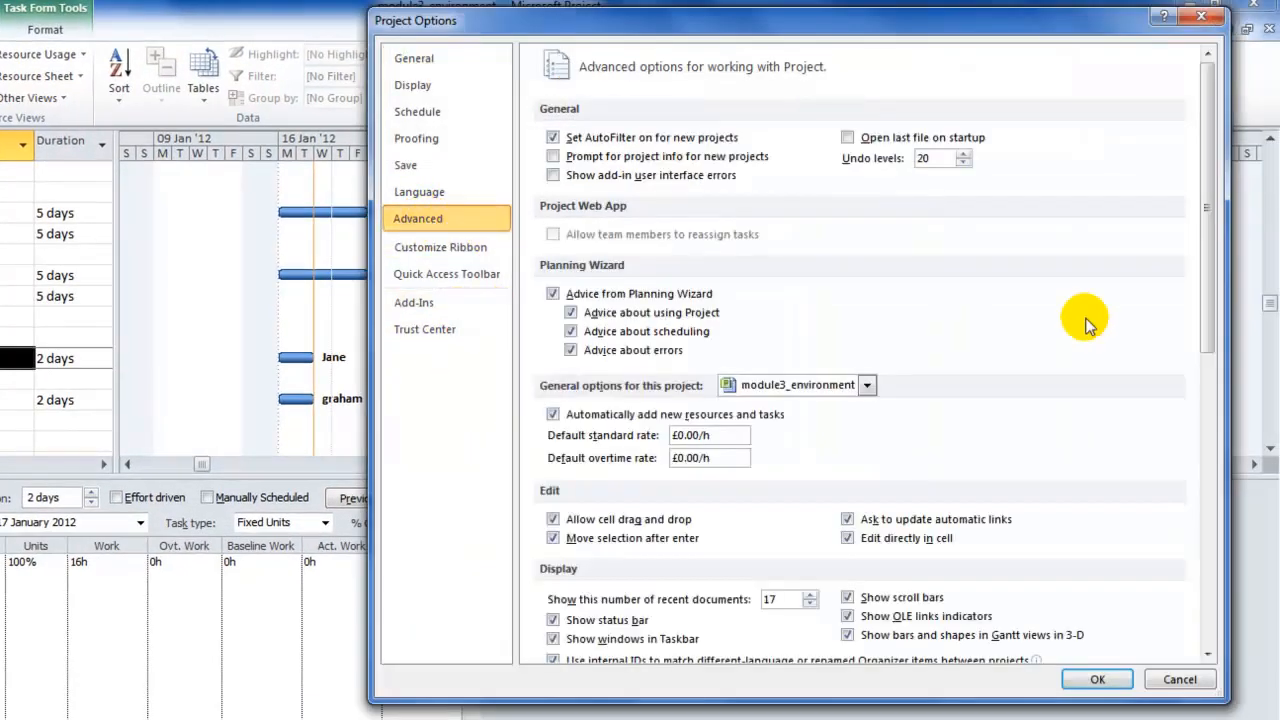
scroll(1211, 340, down, 10)
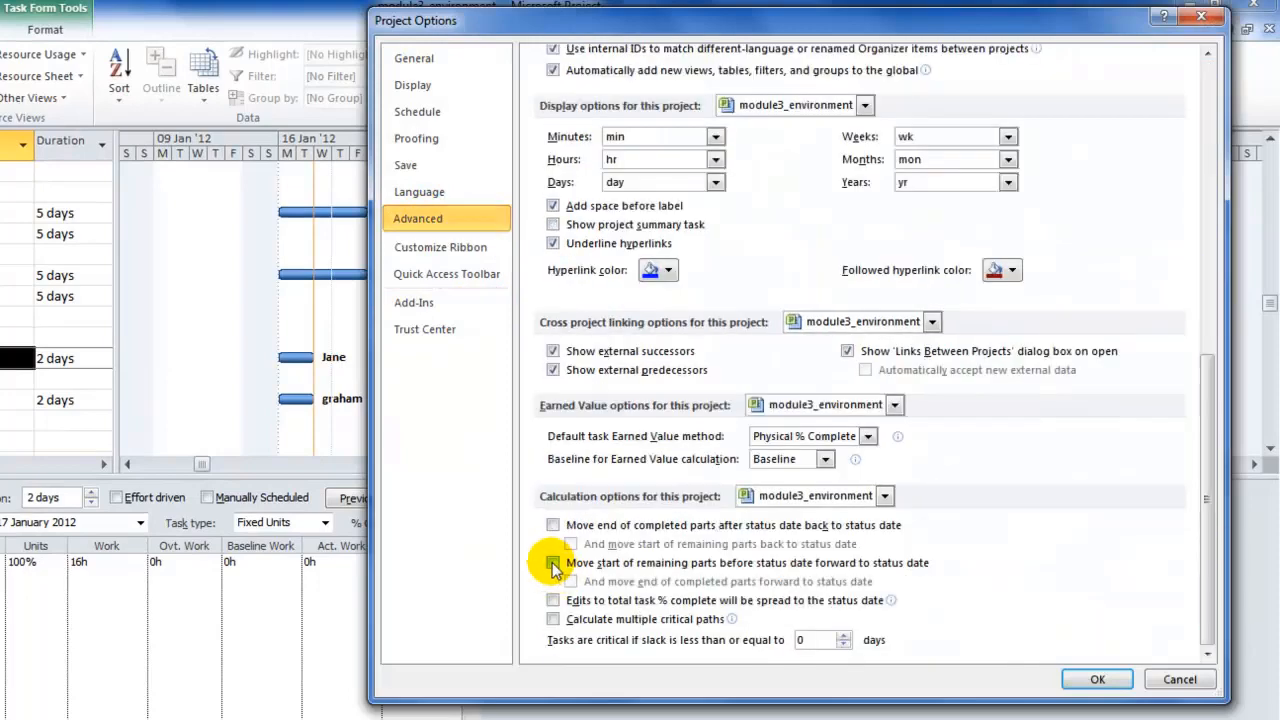
click(553, 563)
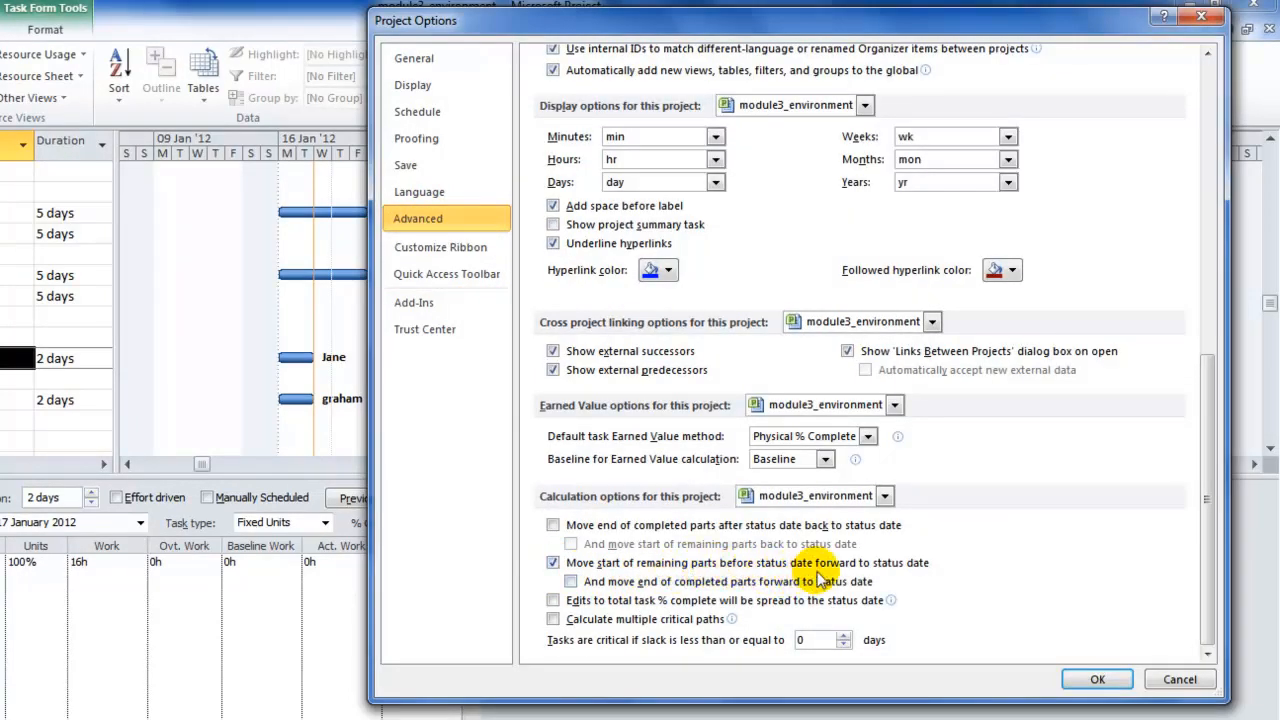
click(1097, 679)
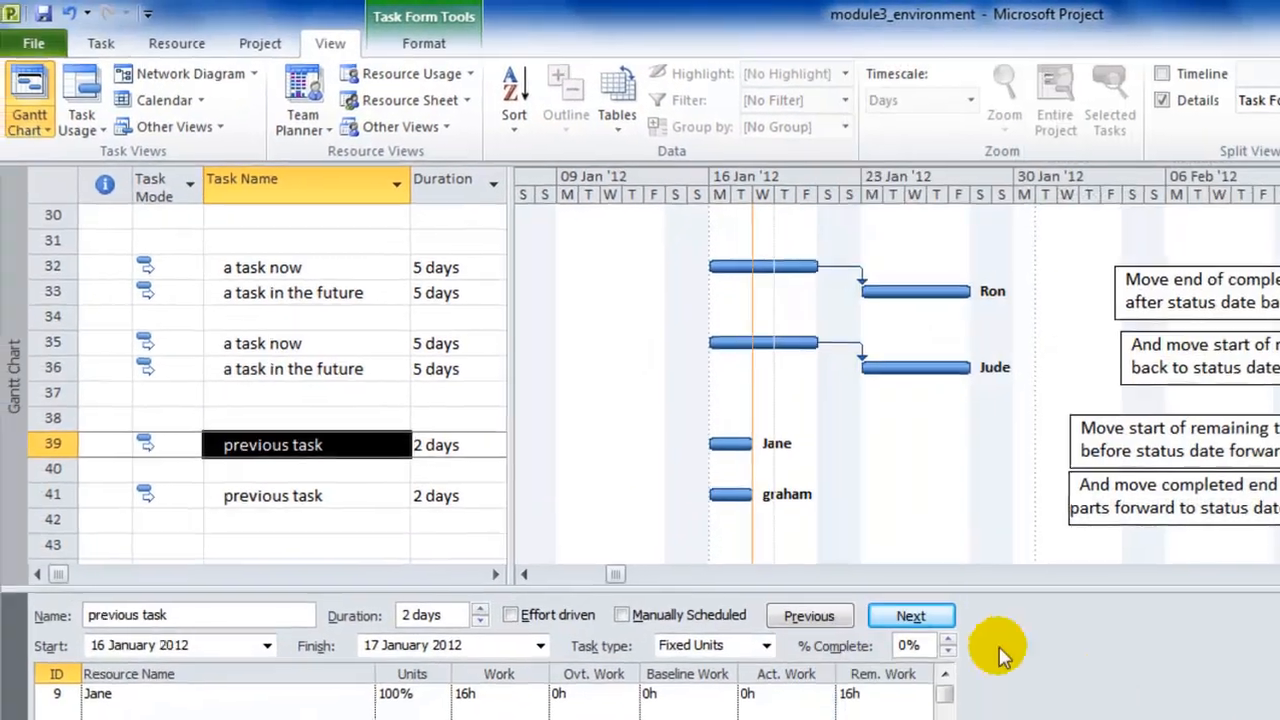
Set the row 39 "previous task" to 10% complete and undo the update
click(306, 441)
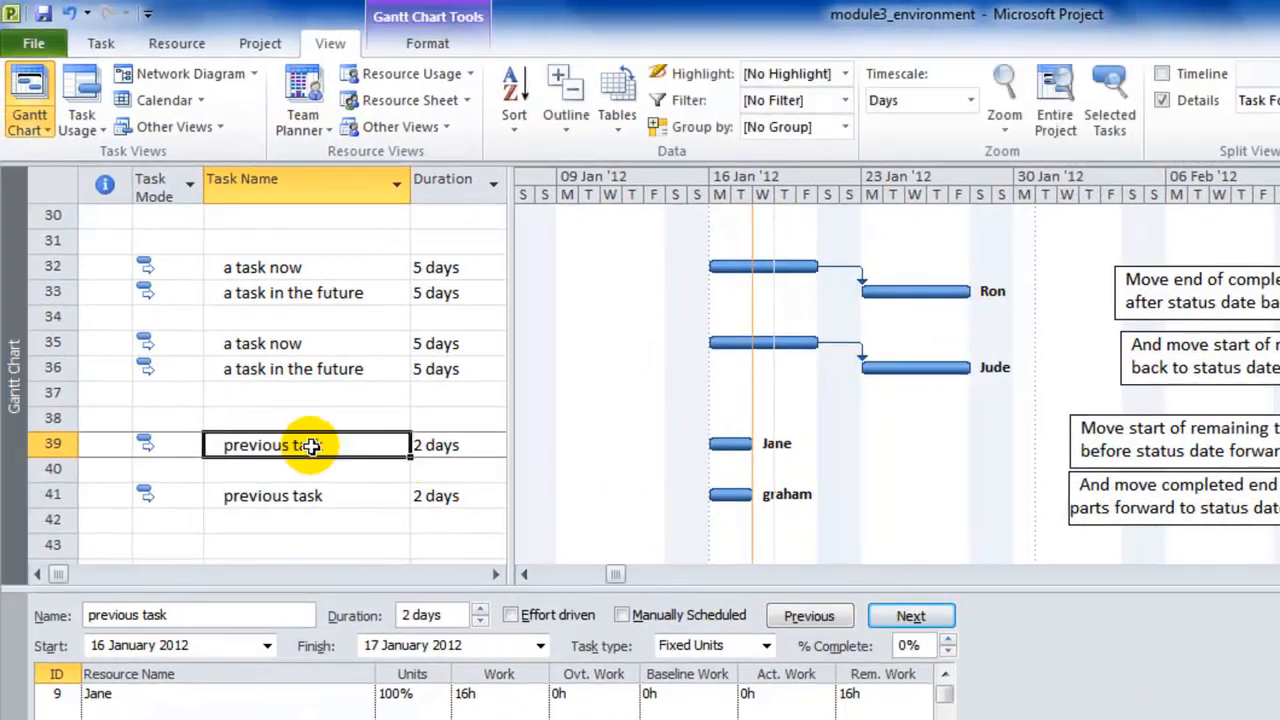
click(920, 646)
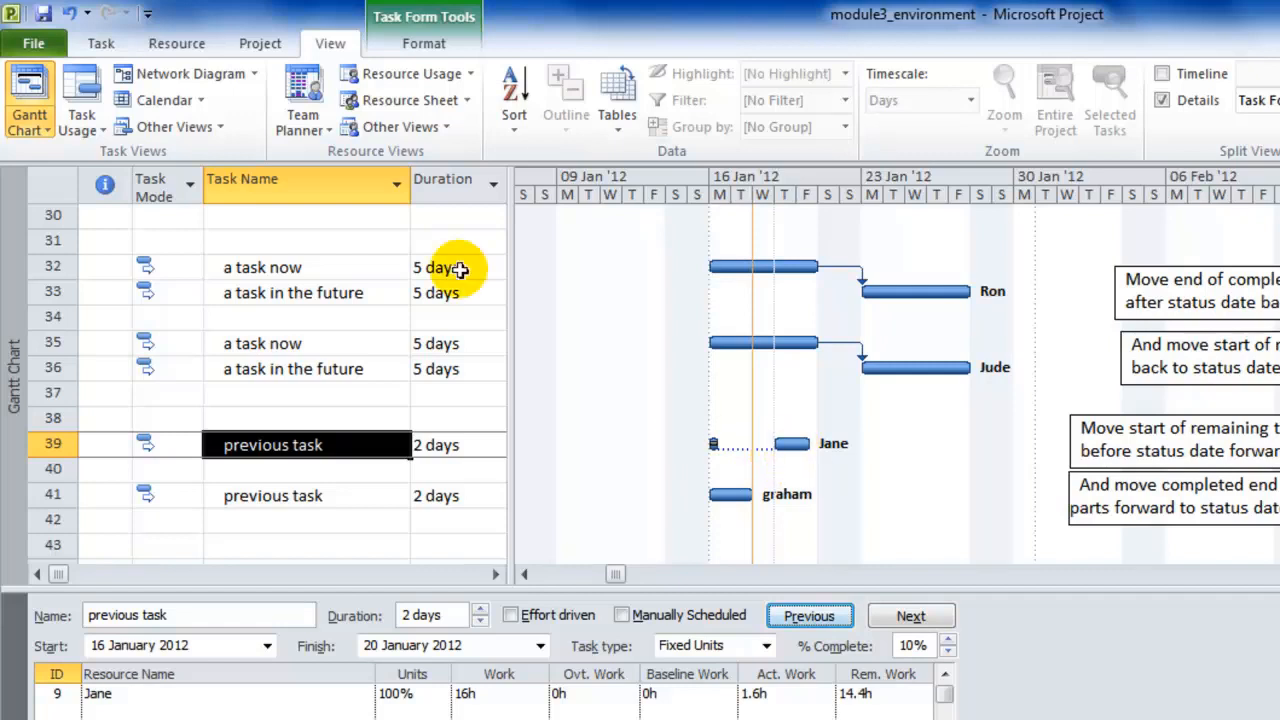
click(72, 15)
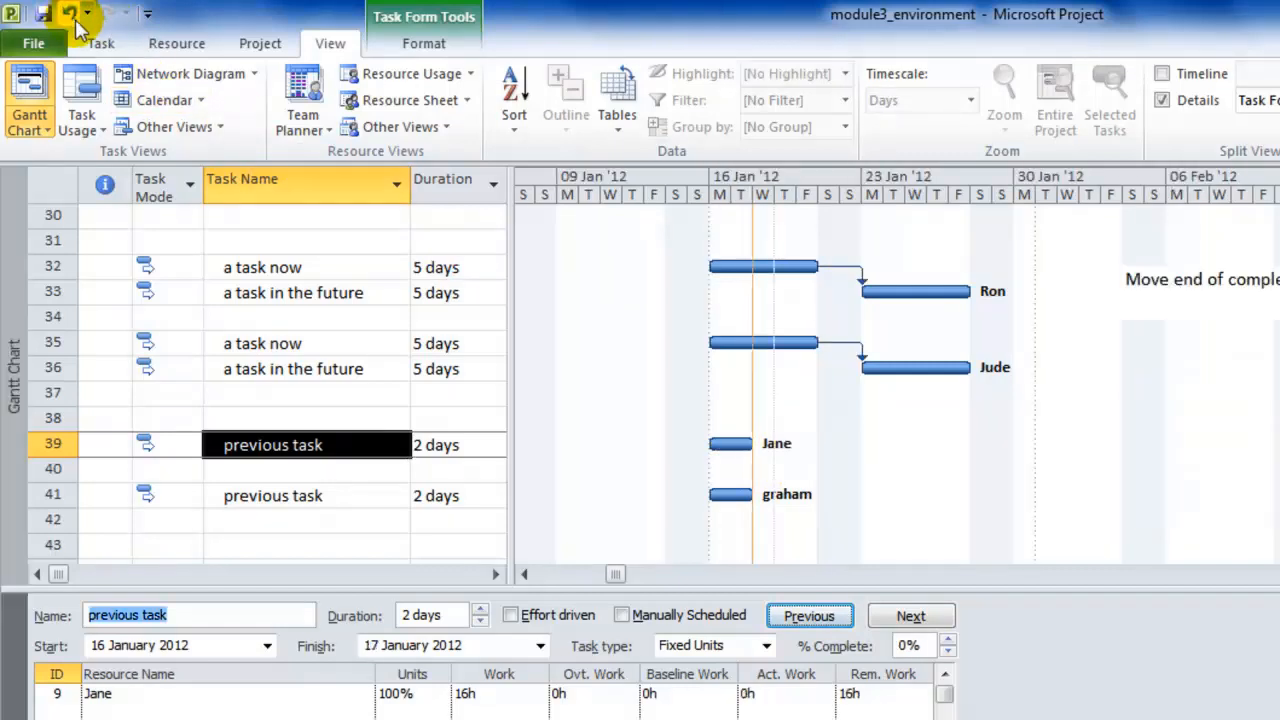
Also turn on moving the end of completed parts forward to the status date in module3_environment's advanced calculation options
click(33, 45)
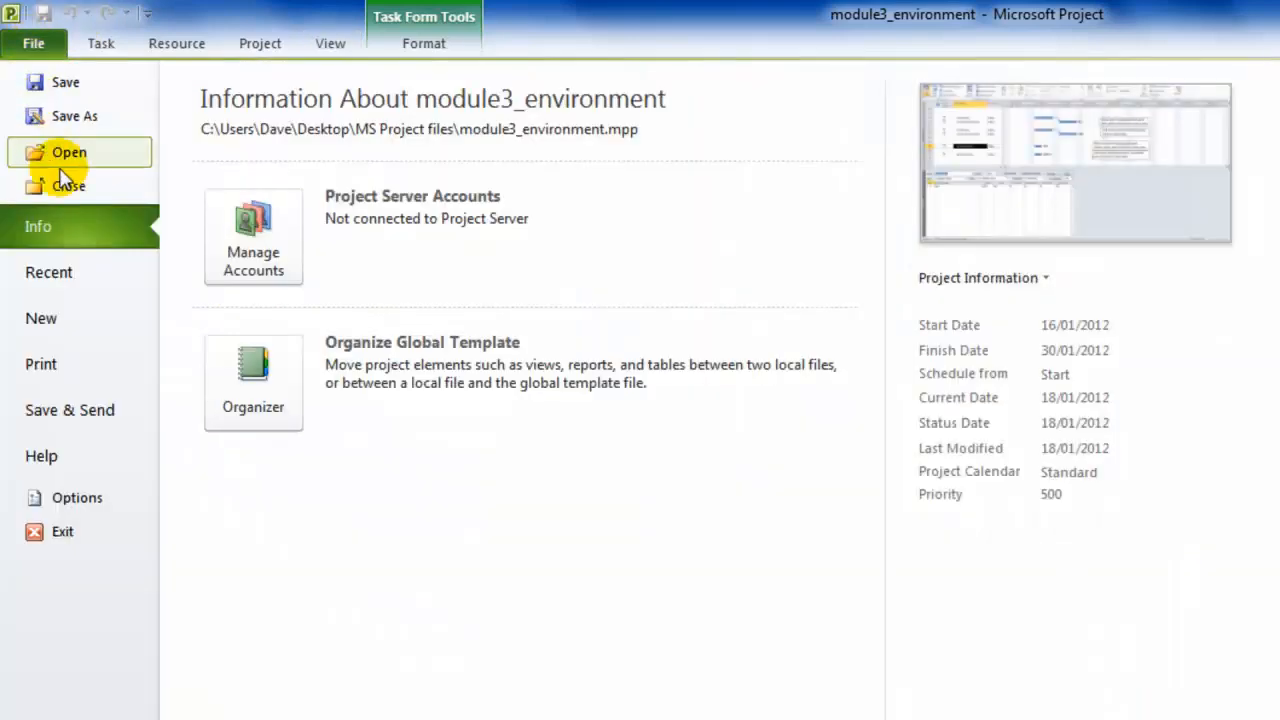
click(32, 497)
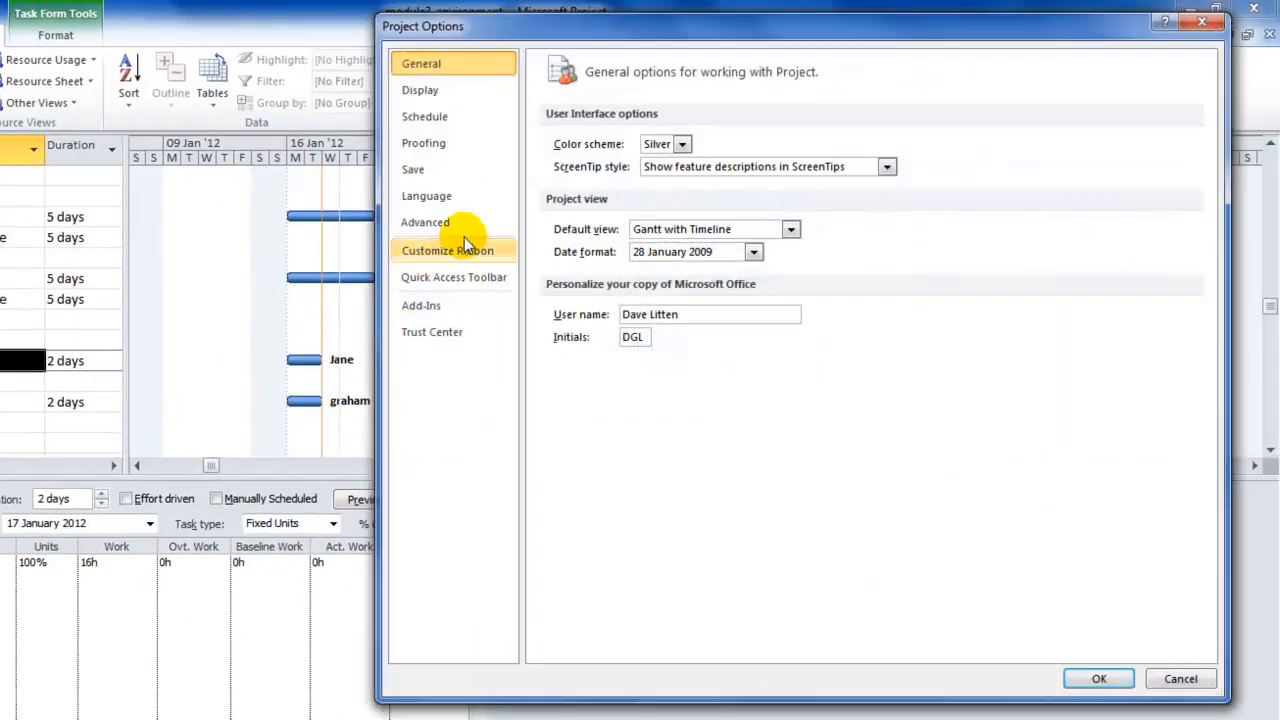
click(429, 221)
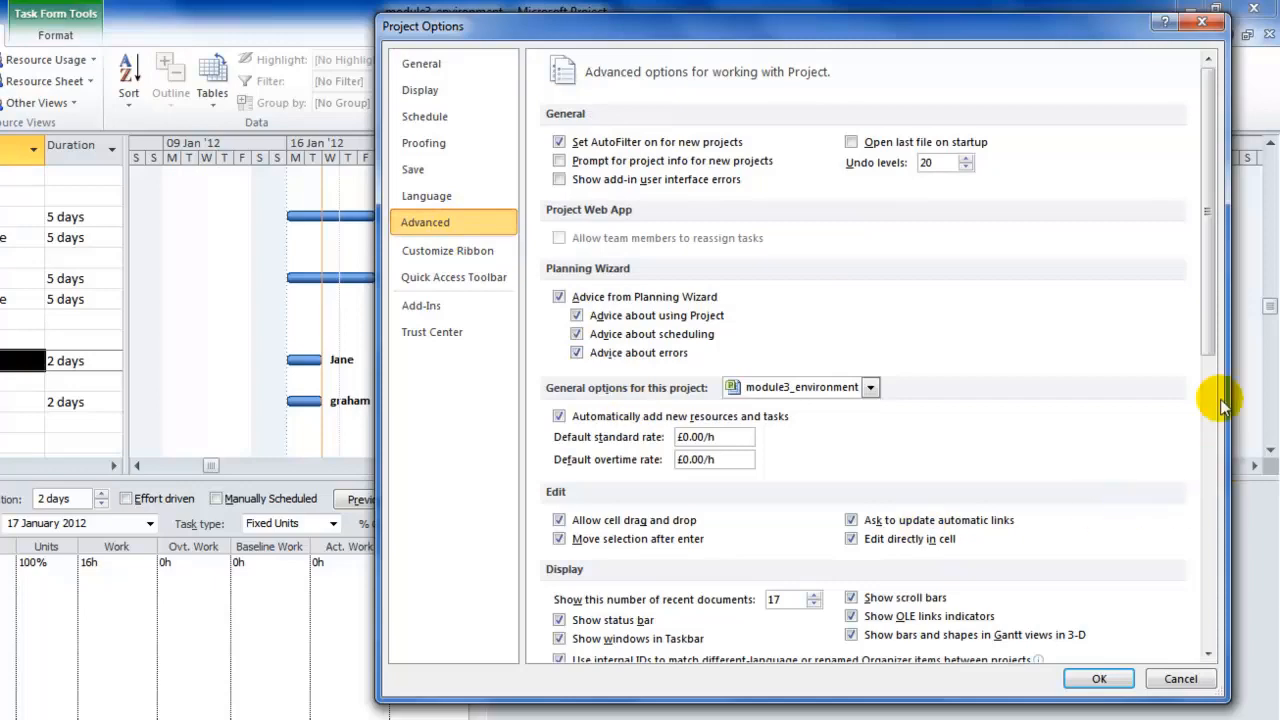
drag(1210, 340, 1226, 562)
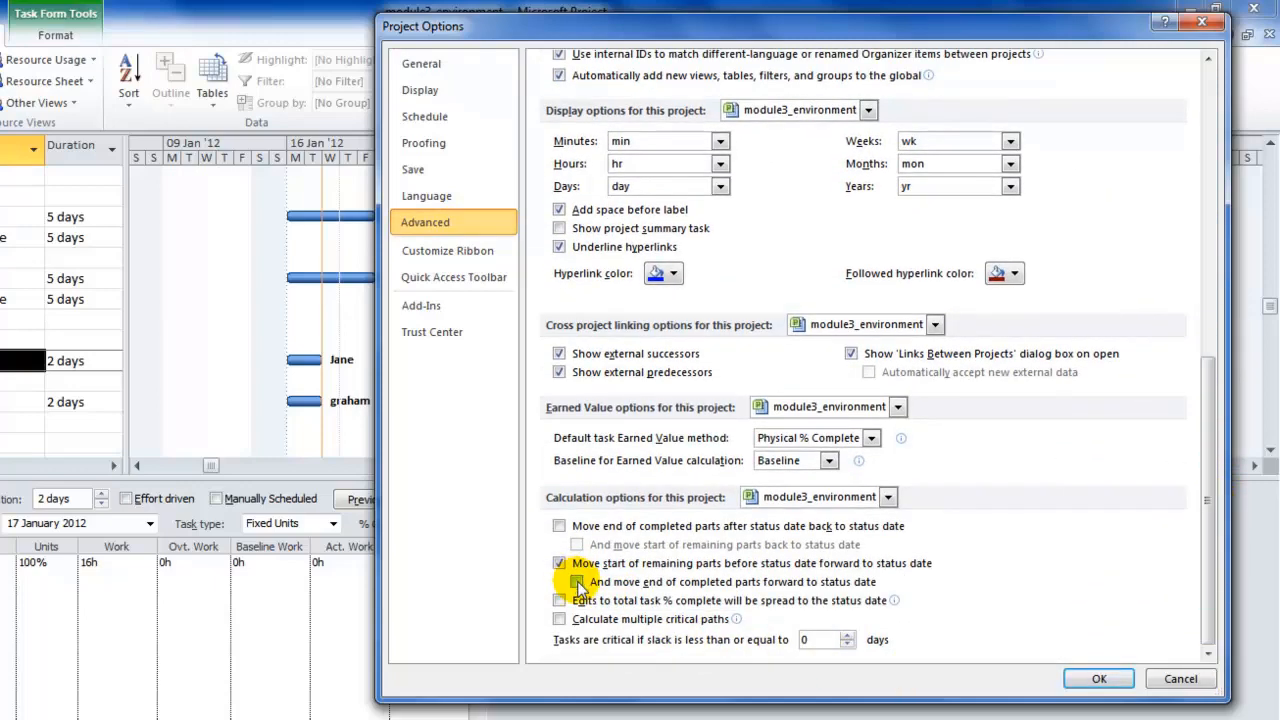
drag(610, 33, 701, 21)
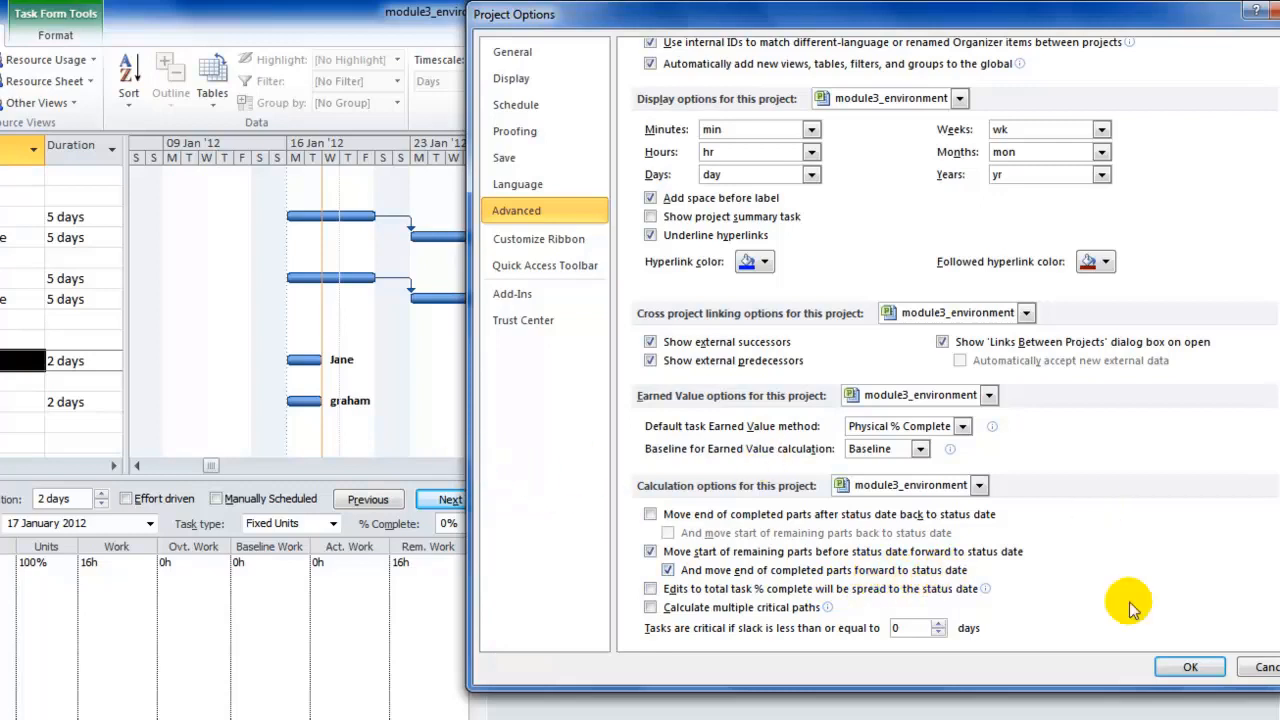
click(1190, 668)
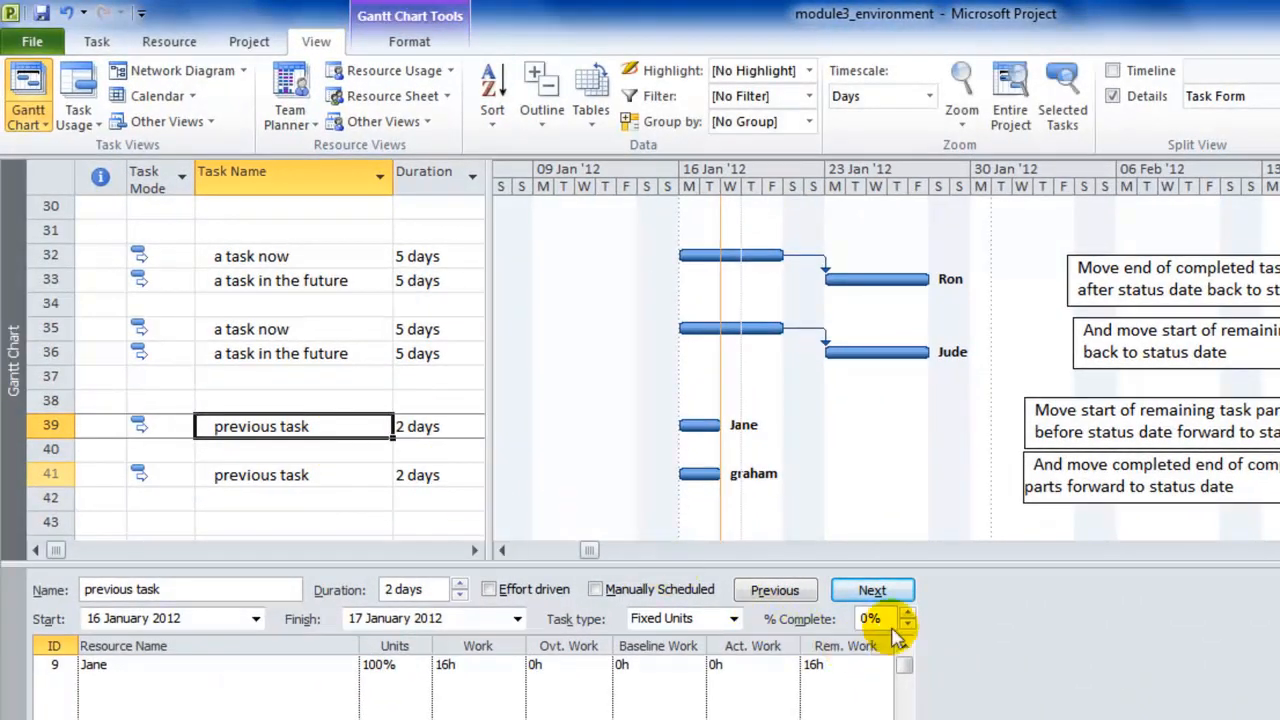
Record 10% complete for the row 39 "previous task"
click(909, 614)
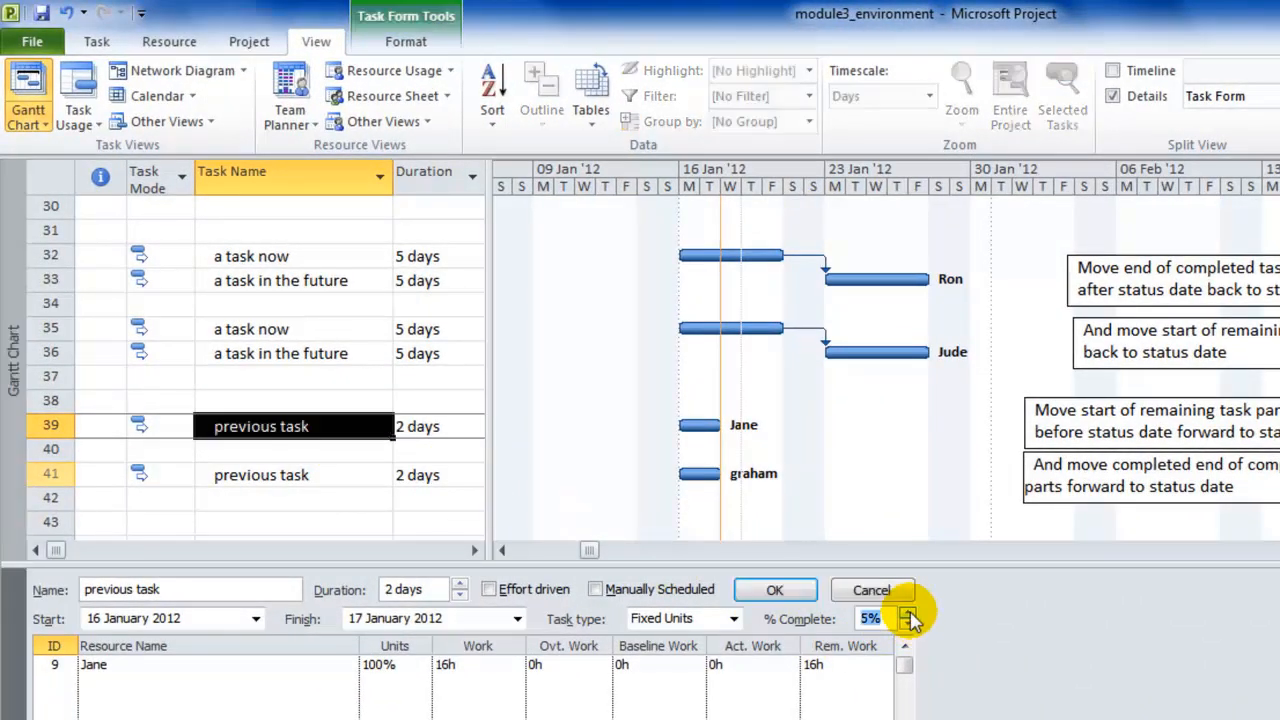
click(775, 590)
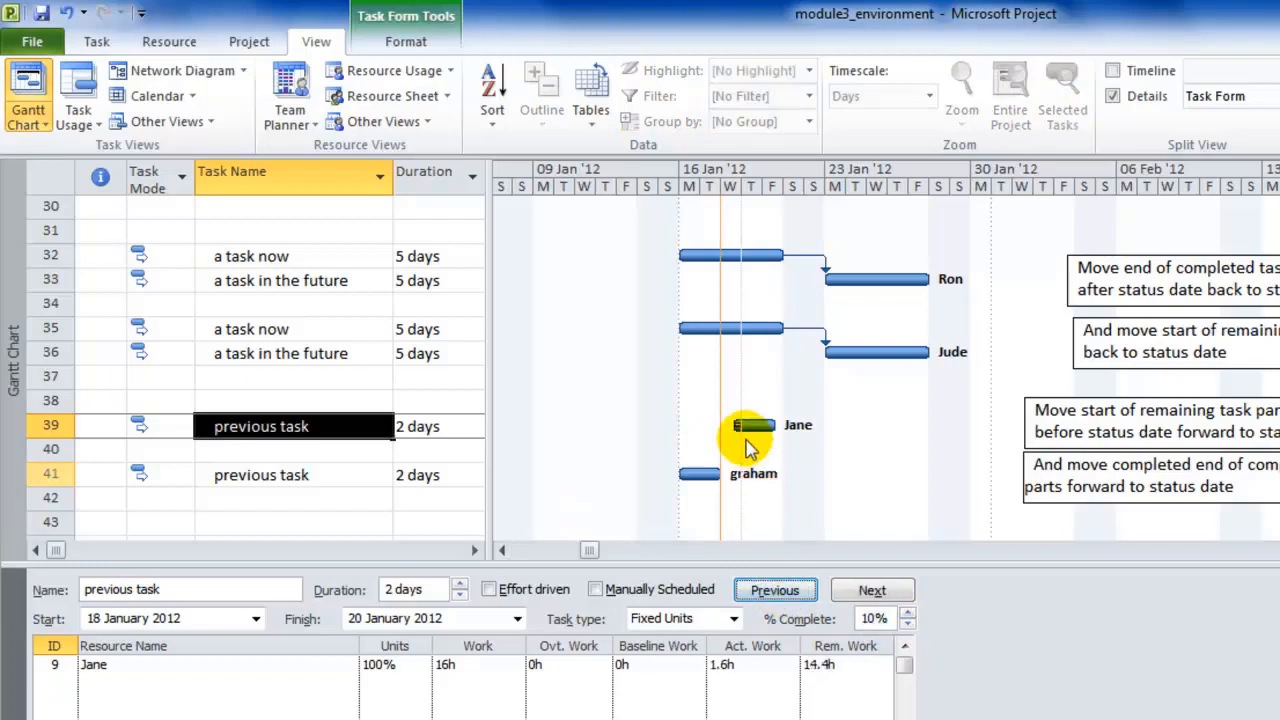
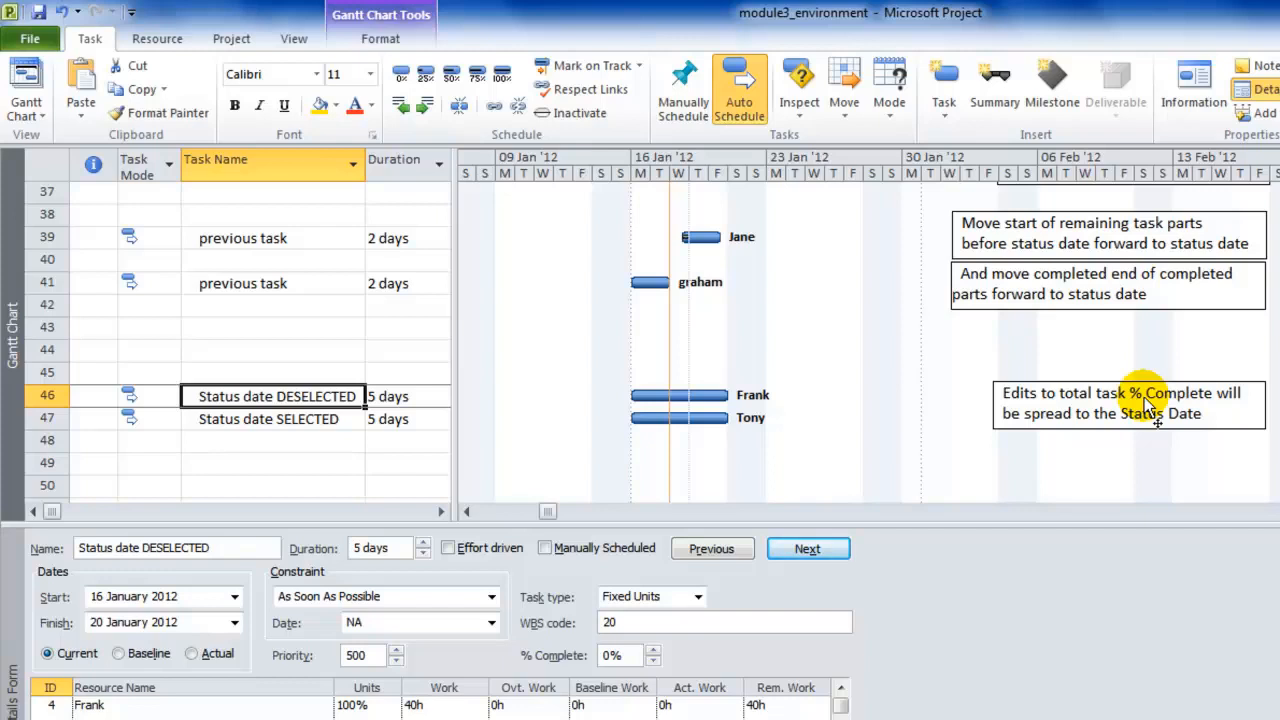
Hide the task details pane and show the row 46 and 47 status date tasks in the Task Usage view
double_click(1002, 525)
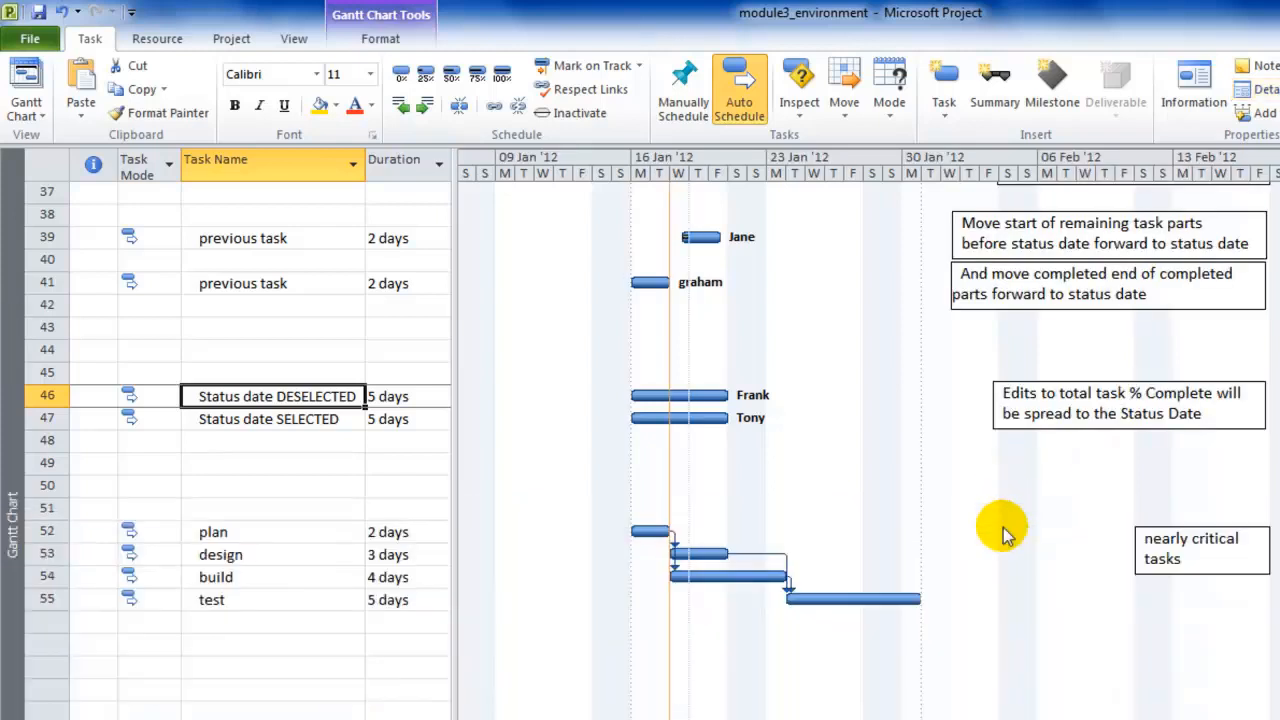
click(346, 419)
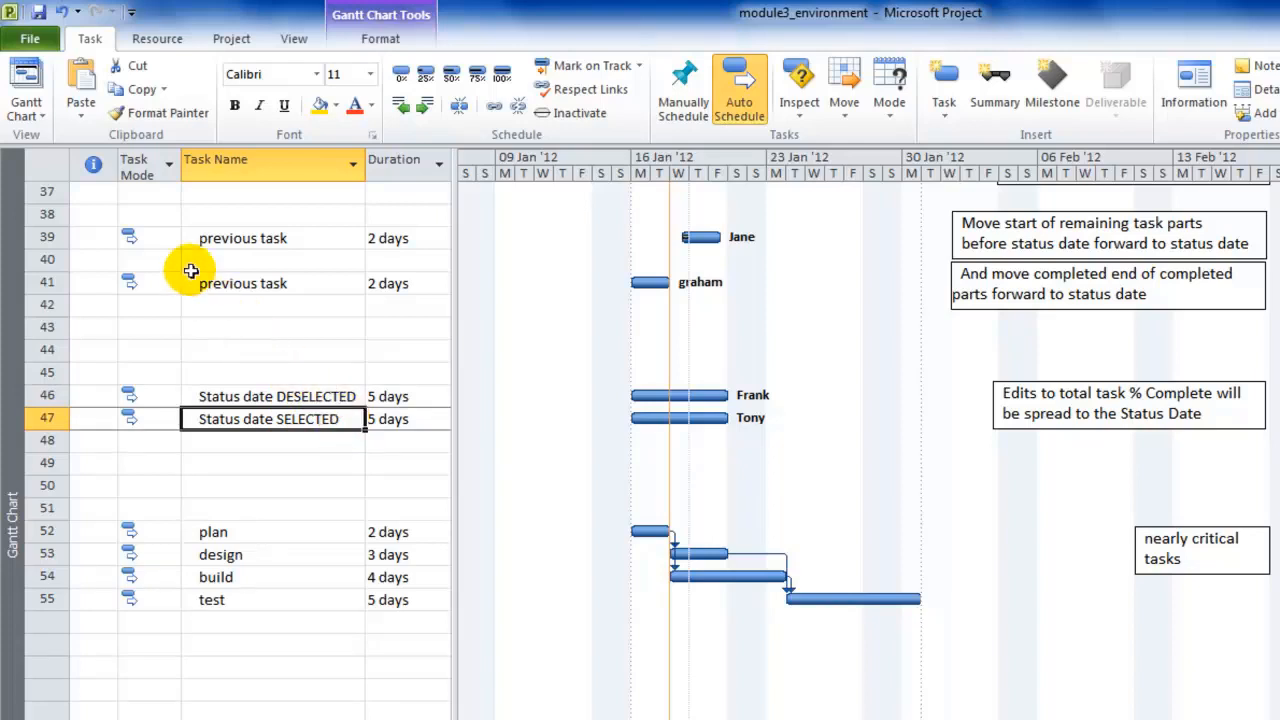
click(45, 120)
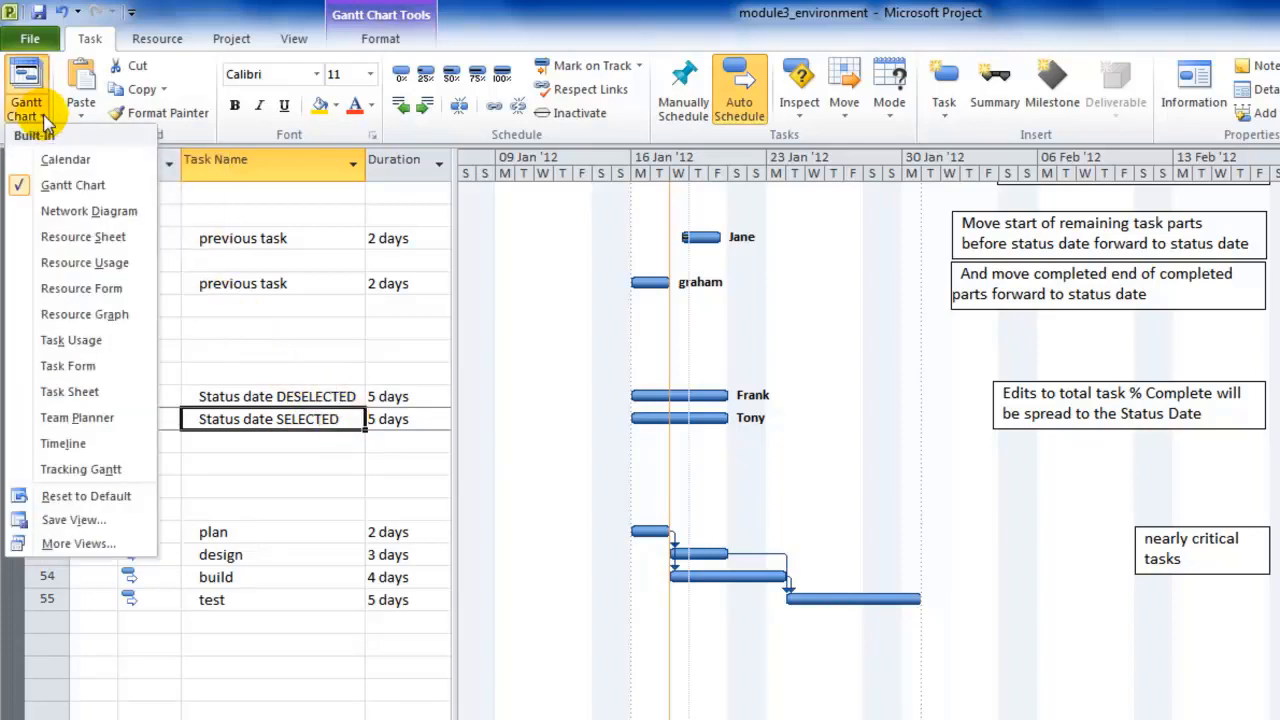
click(88, 345)
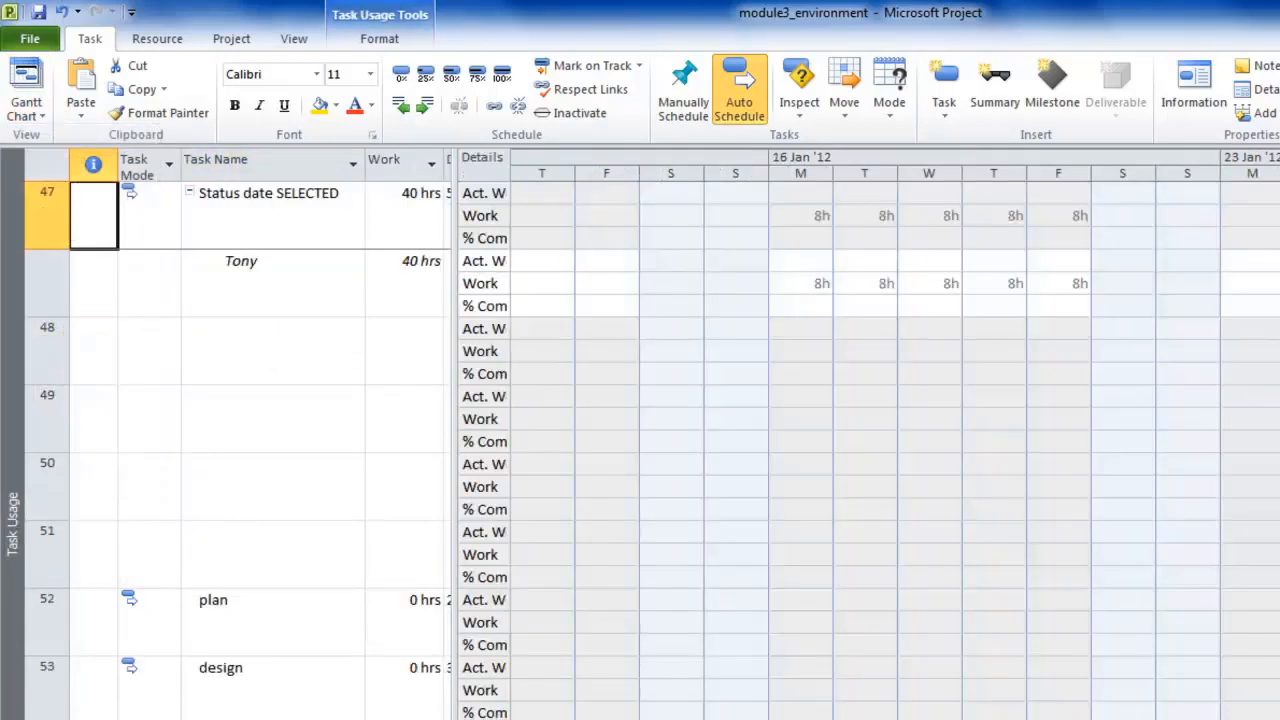
scroll(747, 330, up, 3)
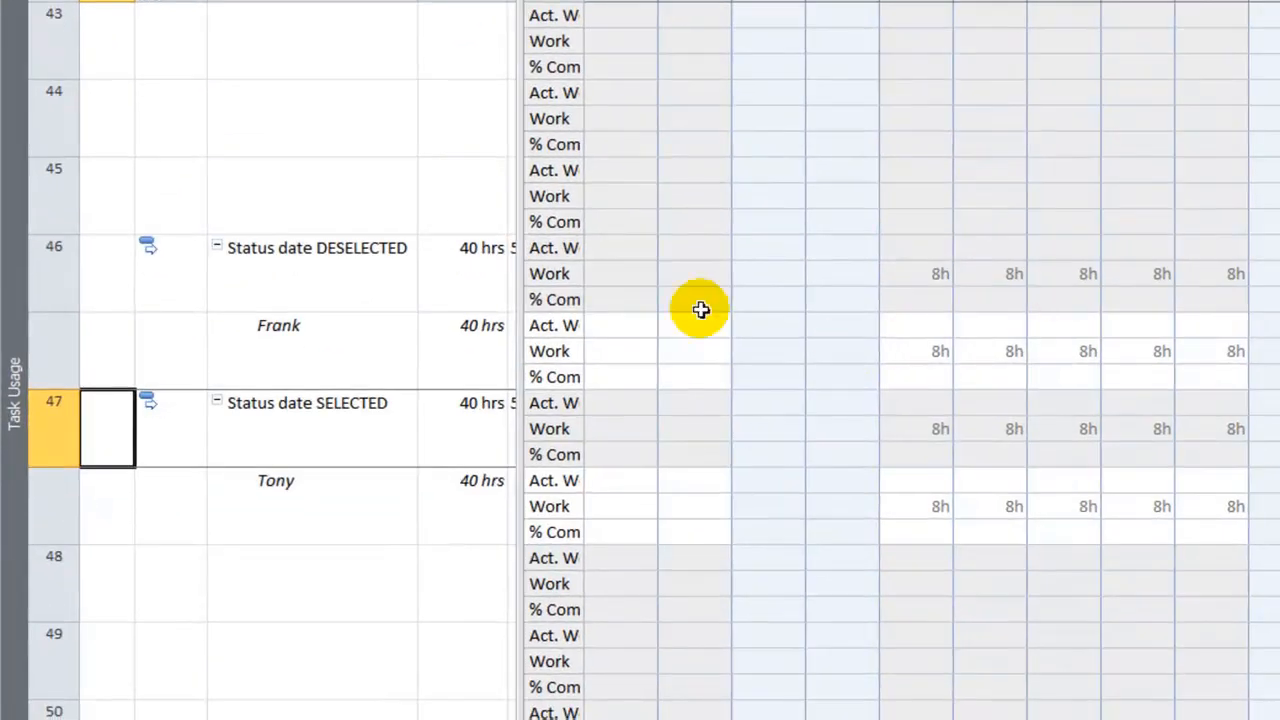
Examine the daily work of the "Status date DESELECTED" and "Status date SELECTED" tasks and their resource assignments
click(338, 252)
click(348, 428)
click(316, 340)
click(313, 507)
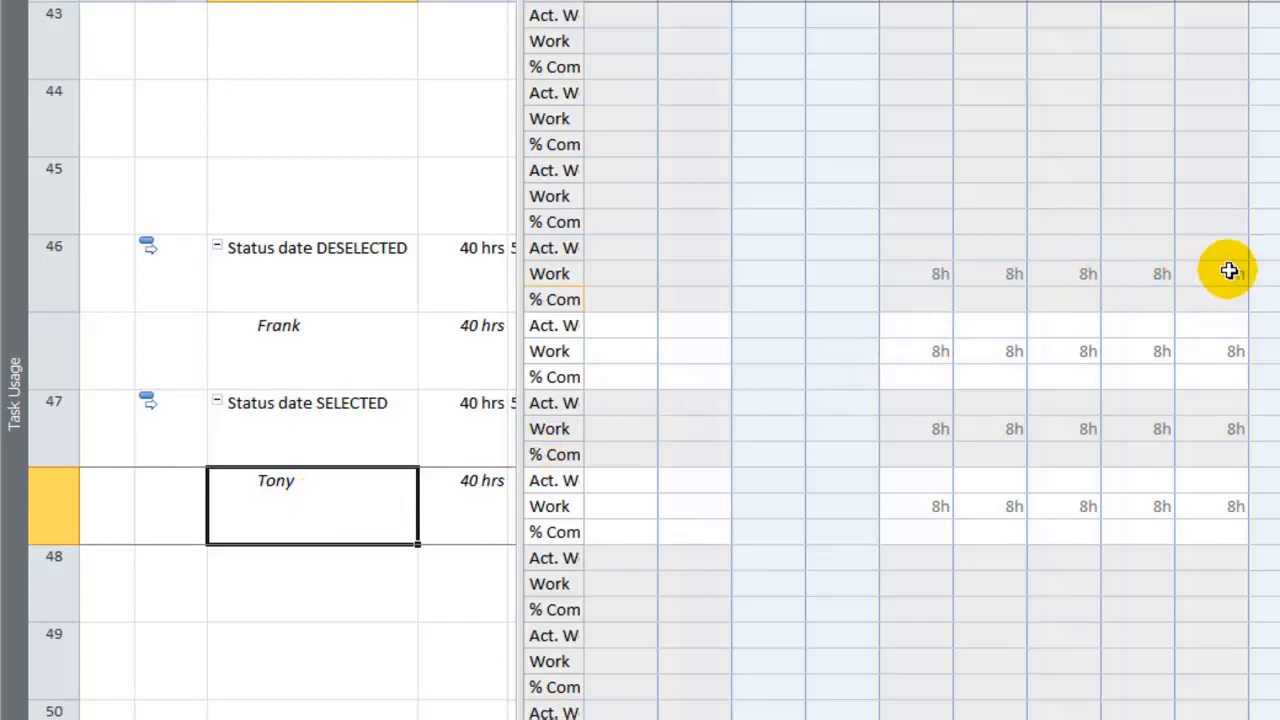
click(381, 279)
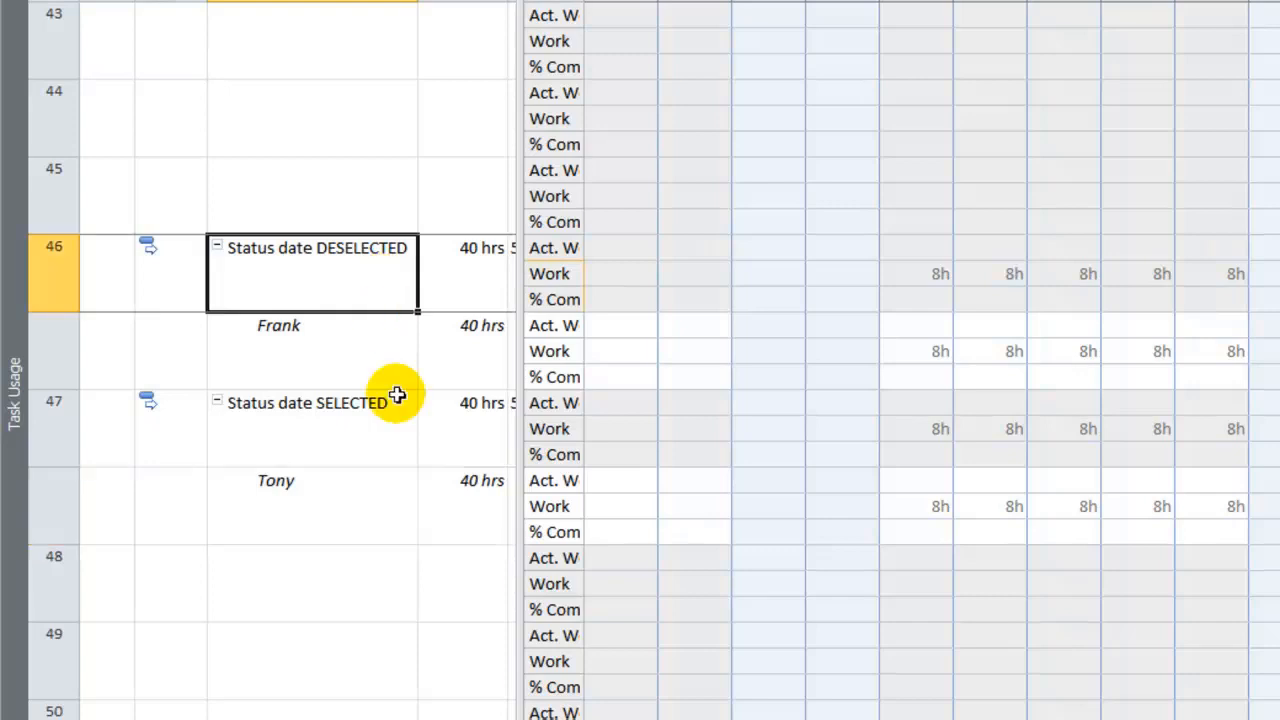
click(383, 423)
drag(929, 427, 1200, 434)
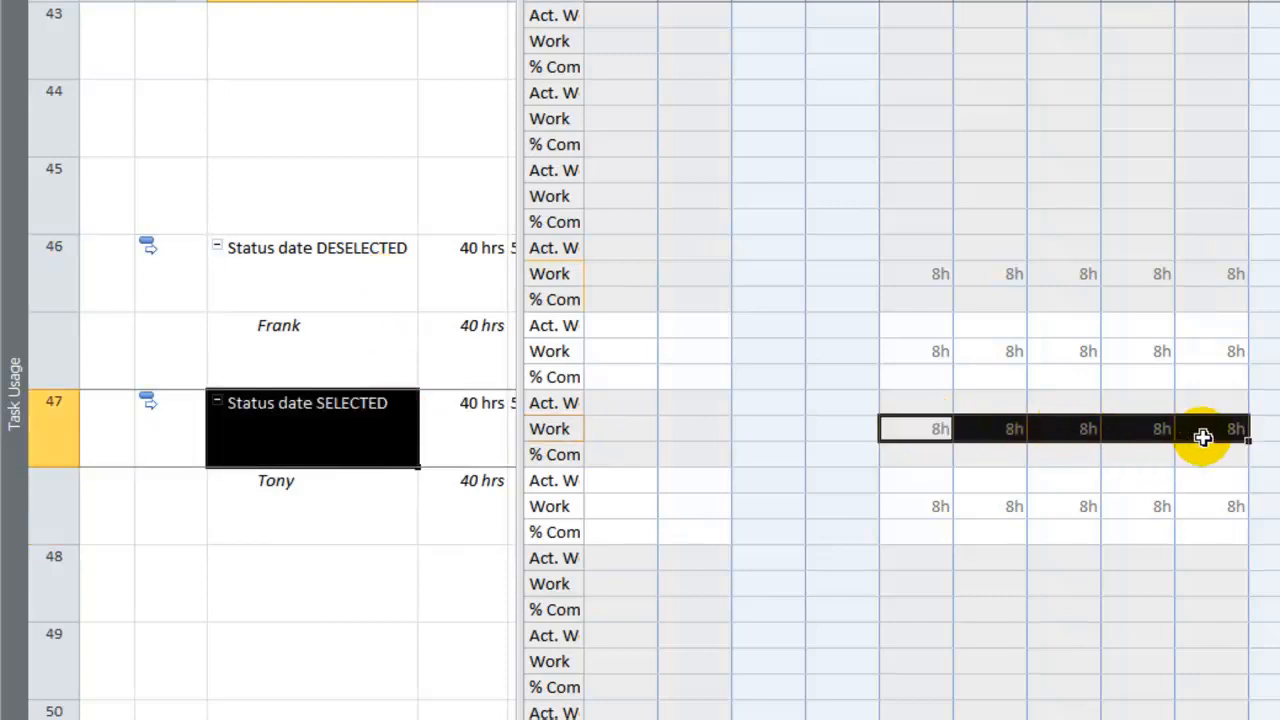
click(342, 342)
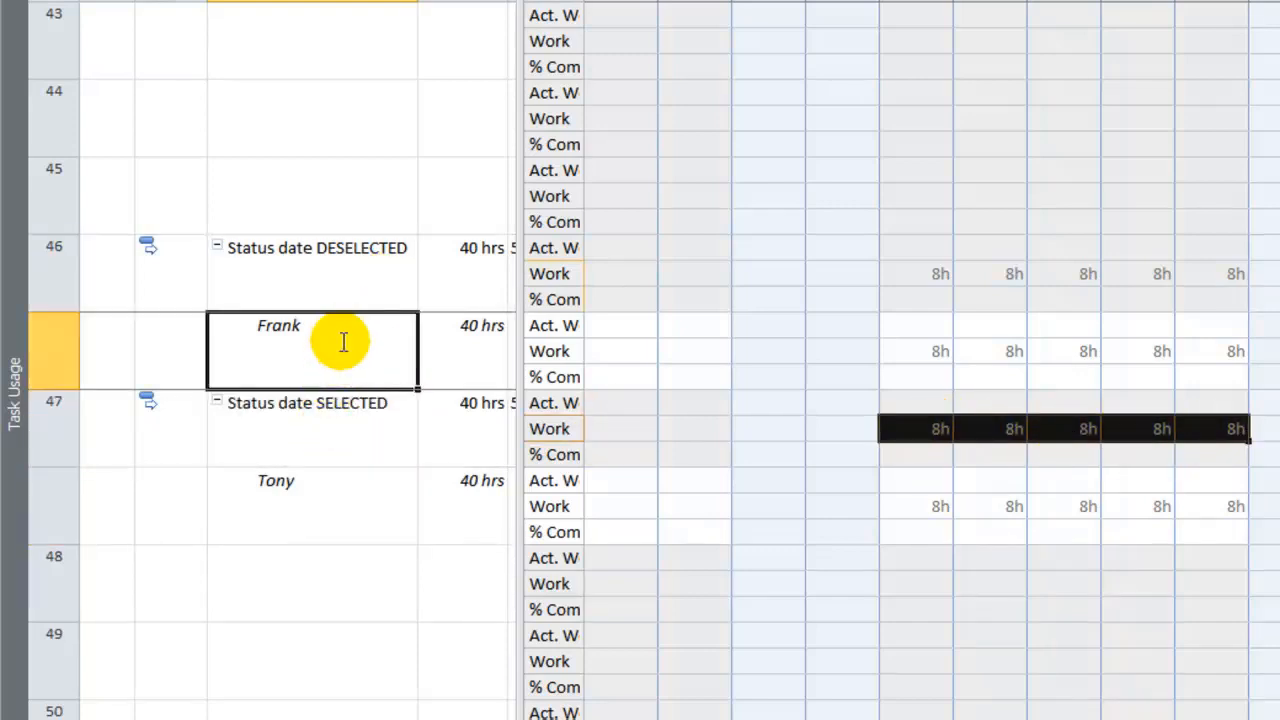
click(357, 494)
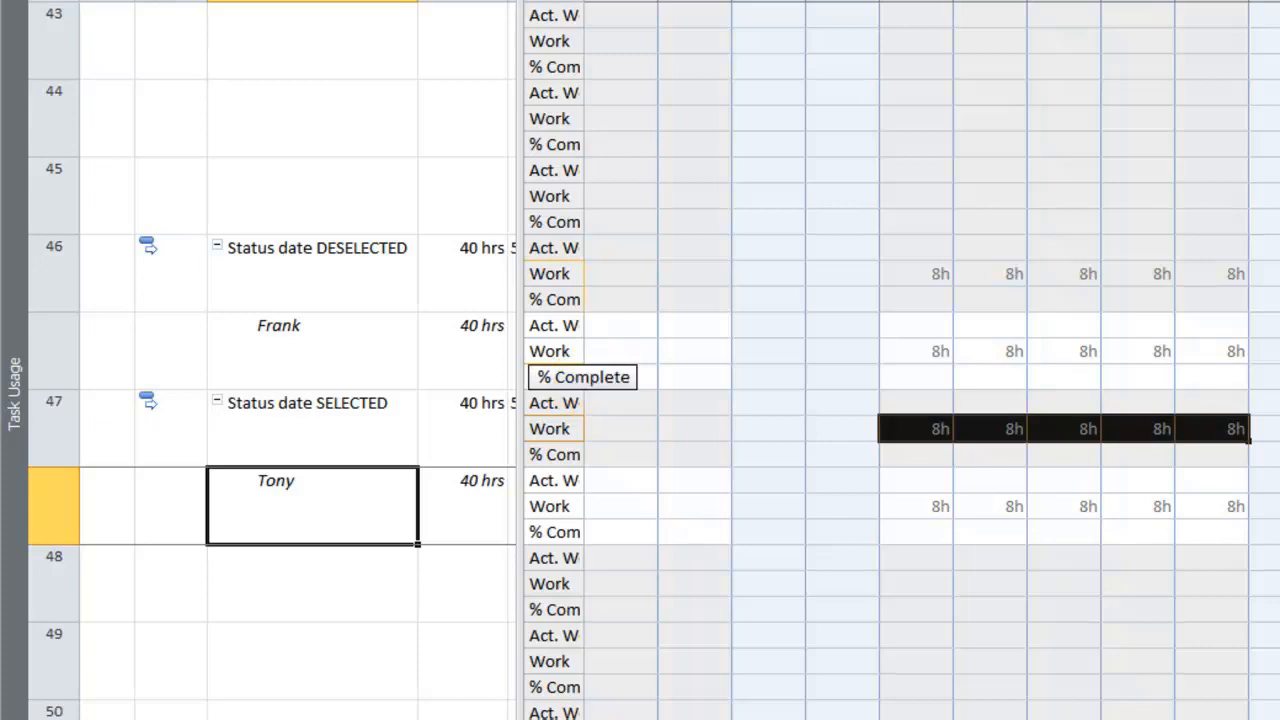
Hide the Percent Complete rows in the usage details and add the field back through Detail Styles
right_click(687, 269)
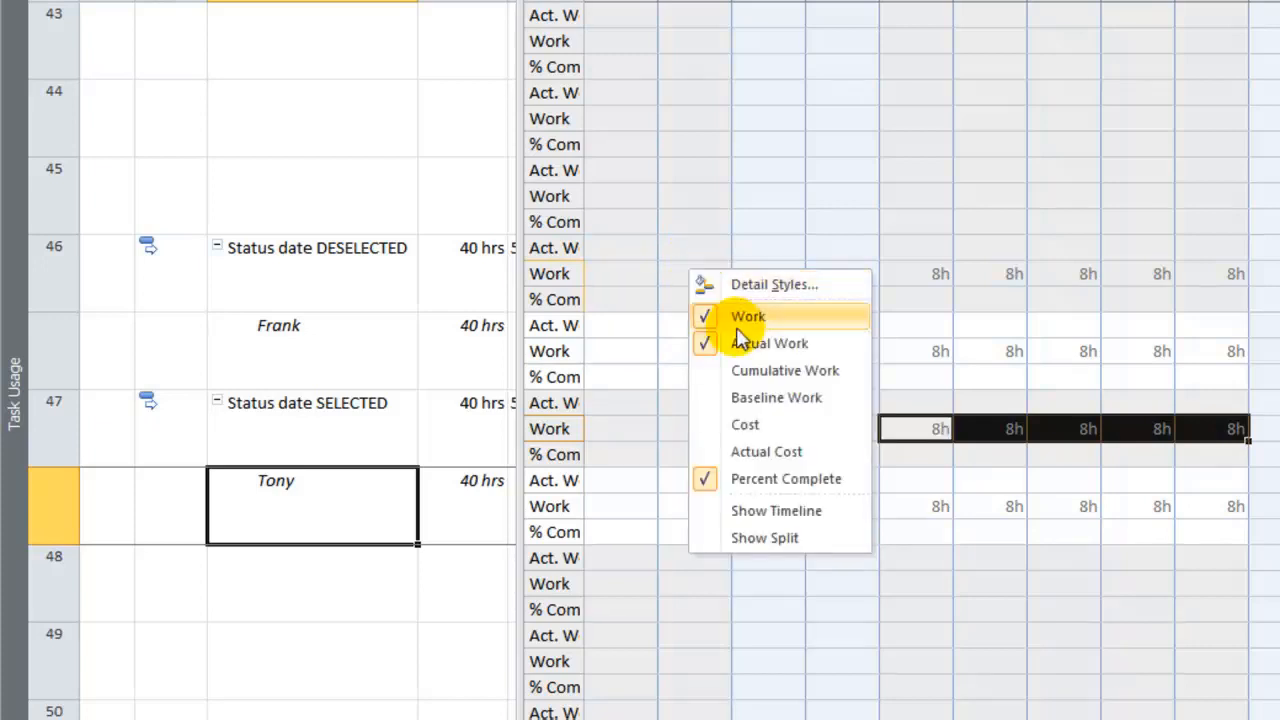
click(770, 480)
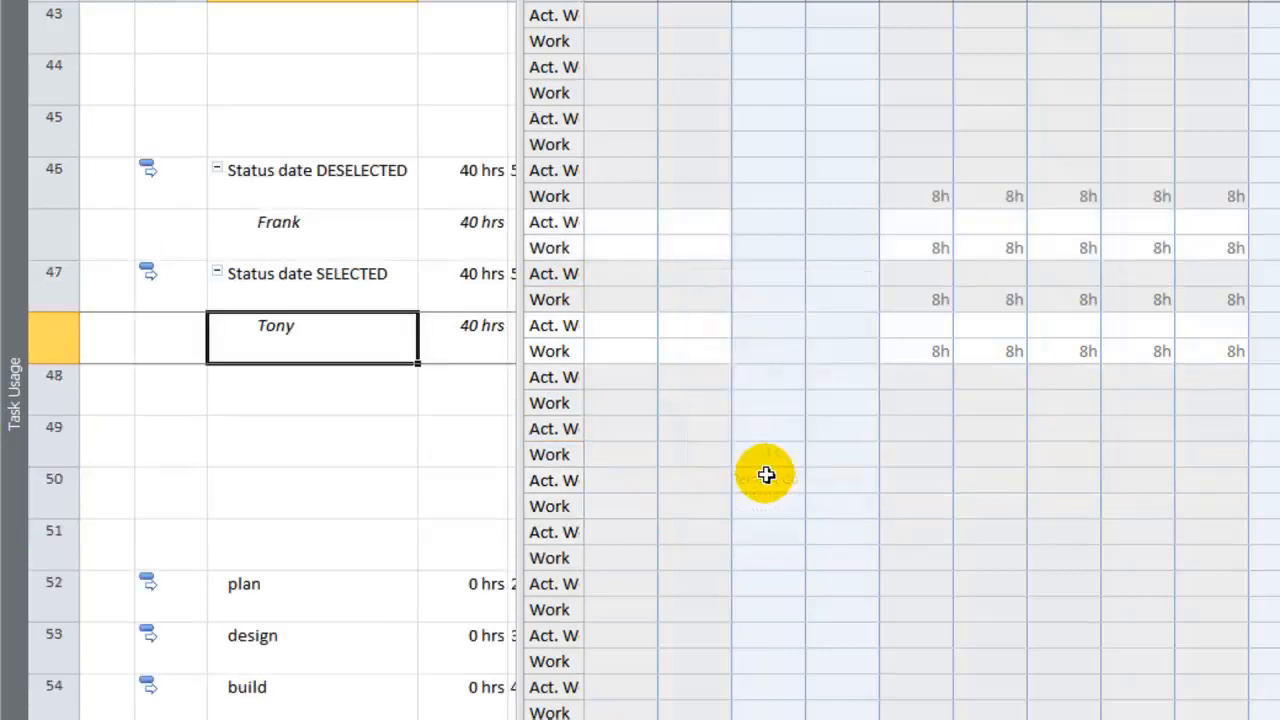
right_click(670, 222)
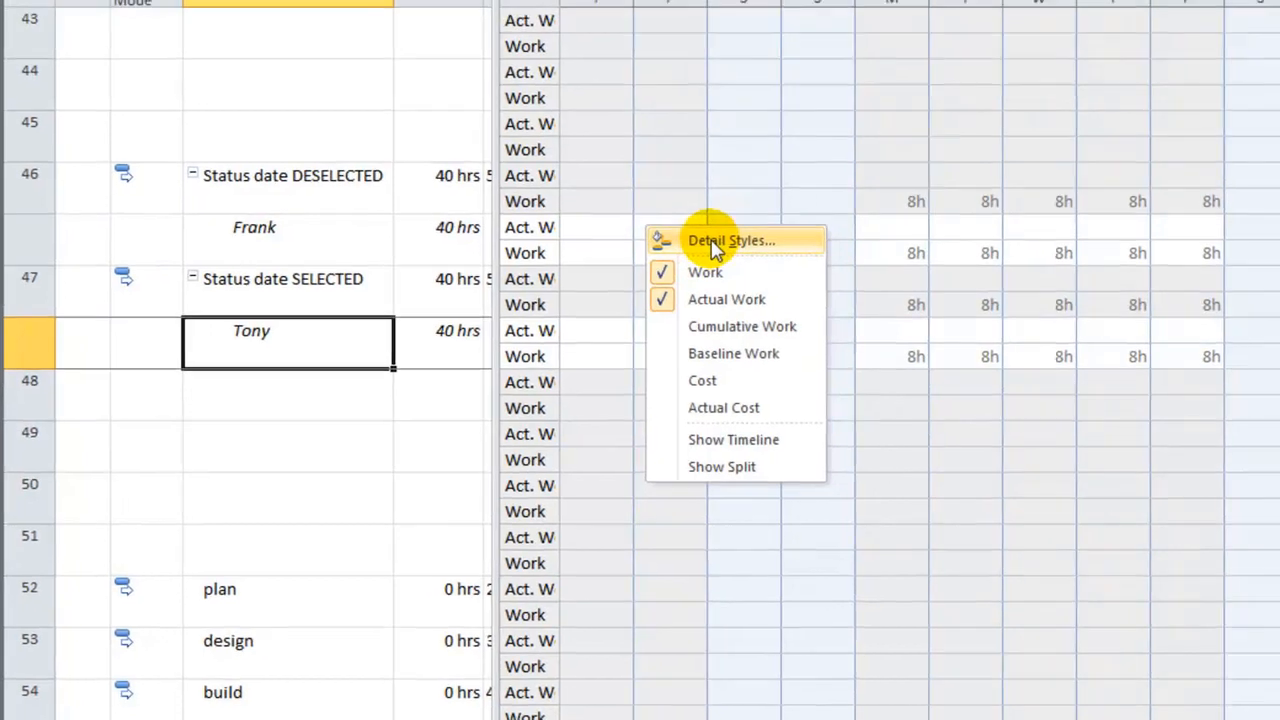
click(740, 238)
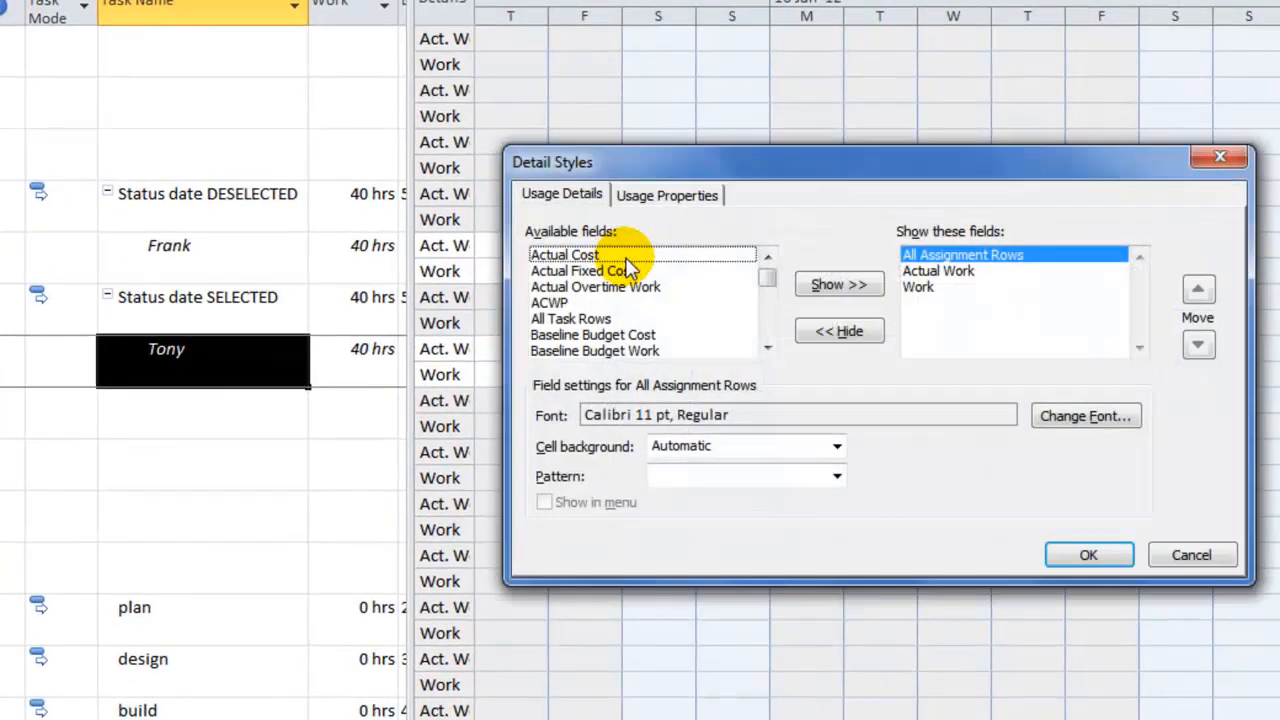
click(767, 347)
drag(767, 347, 767, 347)
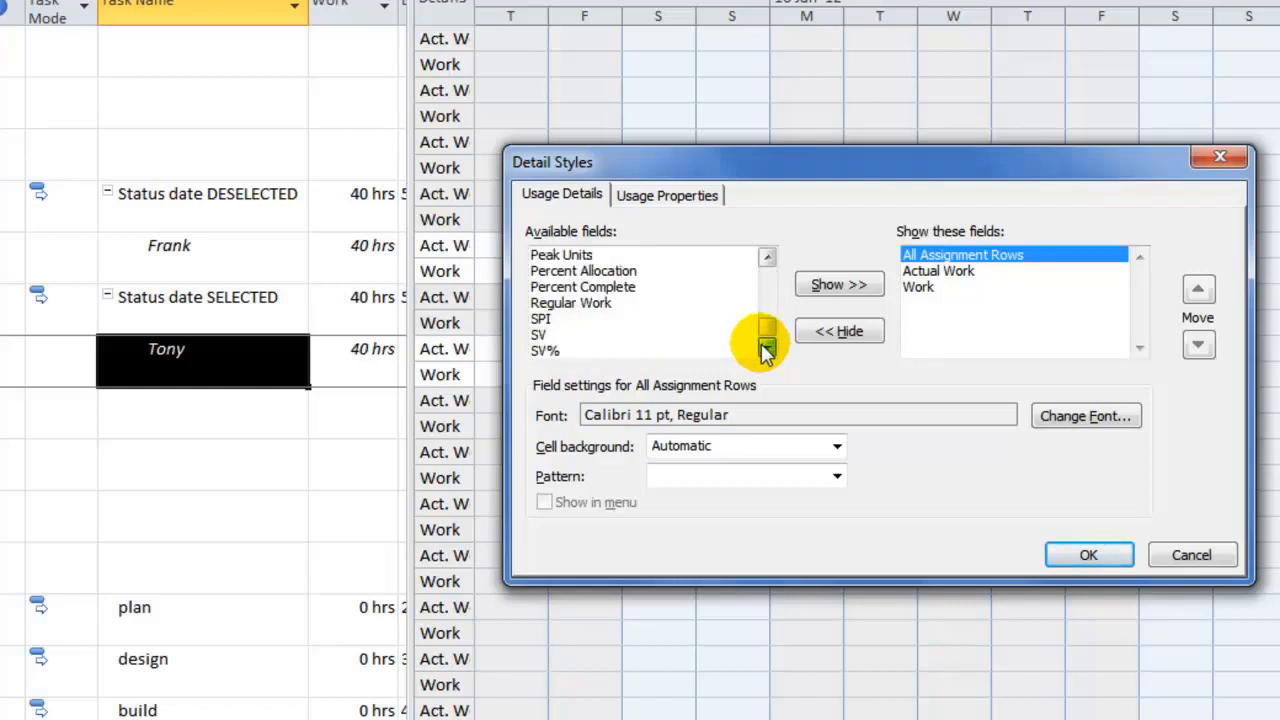
click(600, 288)
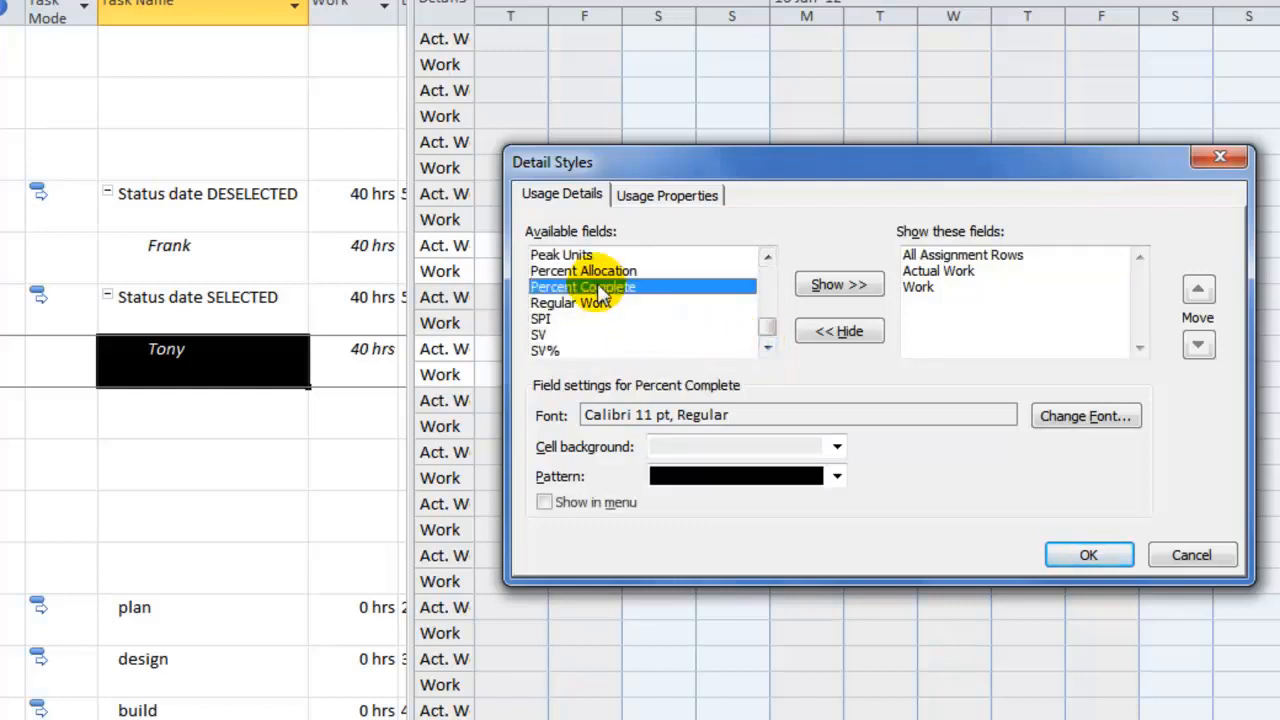
click(843, 285)
click(1099, 551)
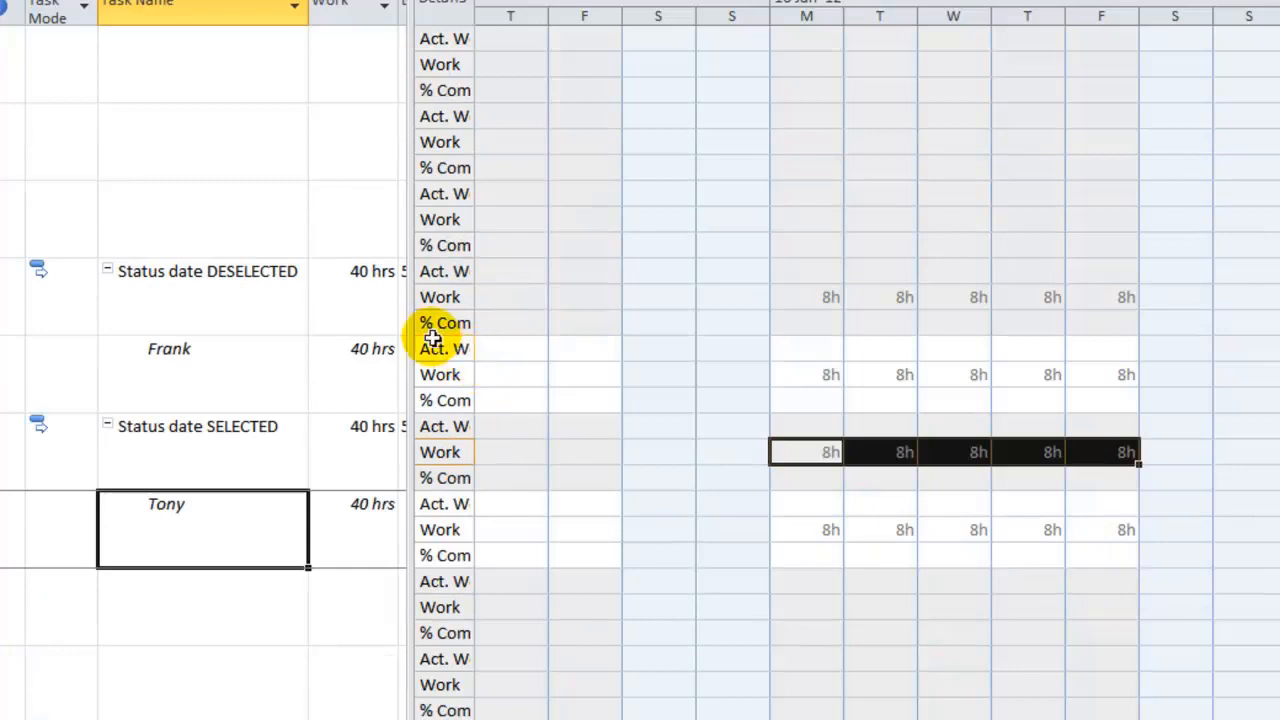
Review the status-date calculation options for module3_environment in the advanced project options
click(237, 292)
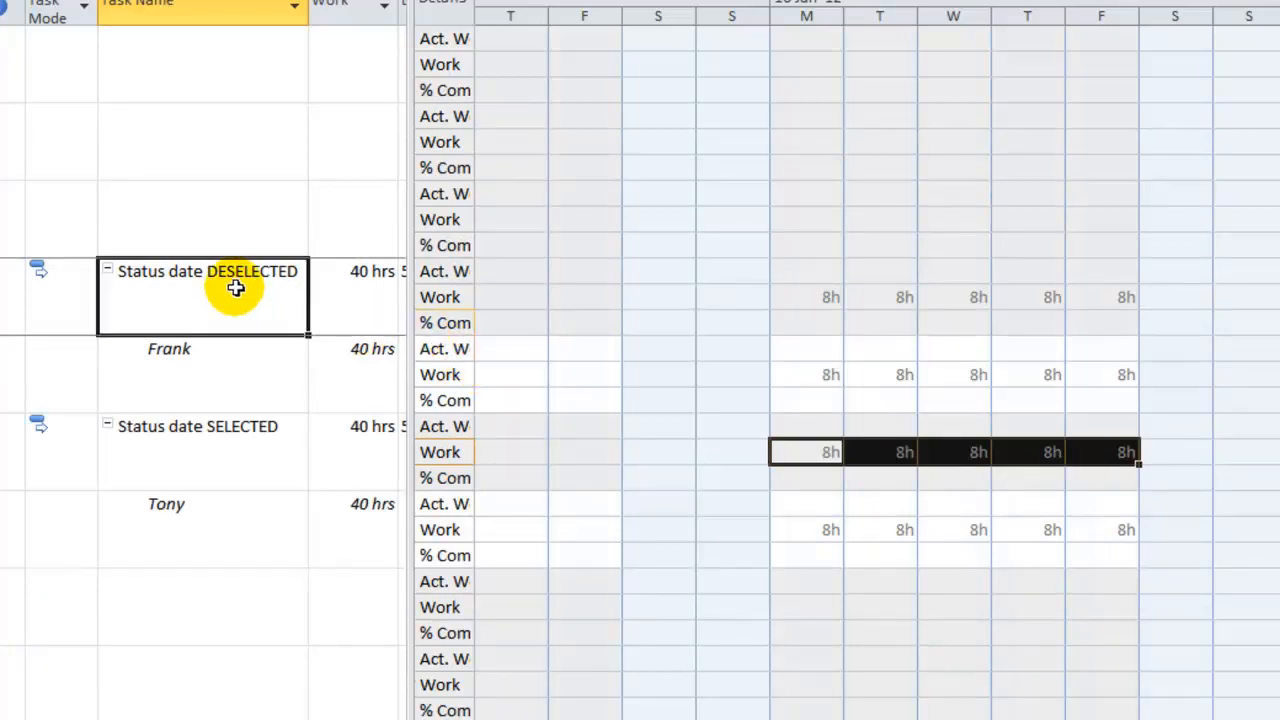
click(262, 373)
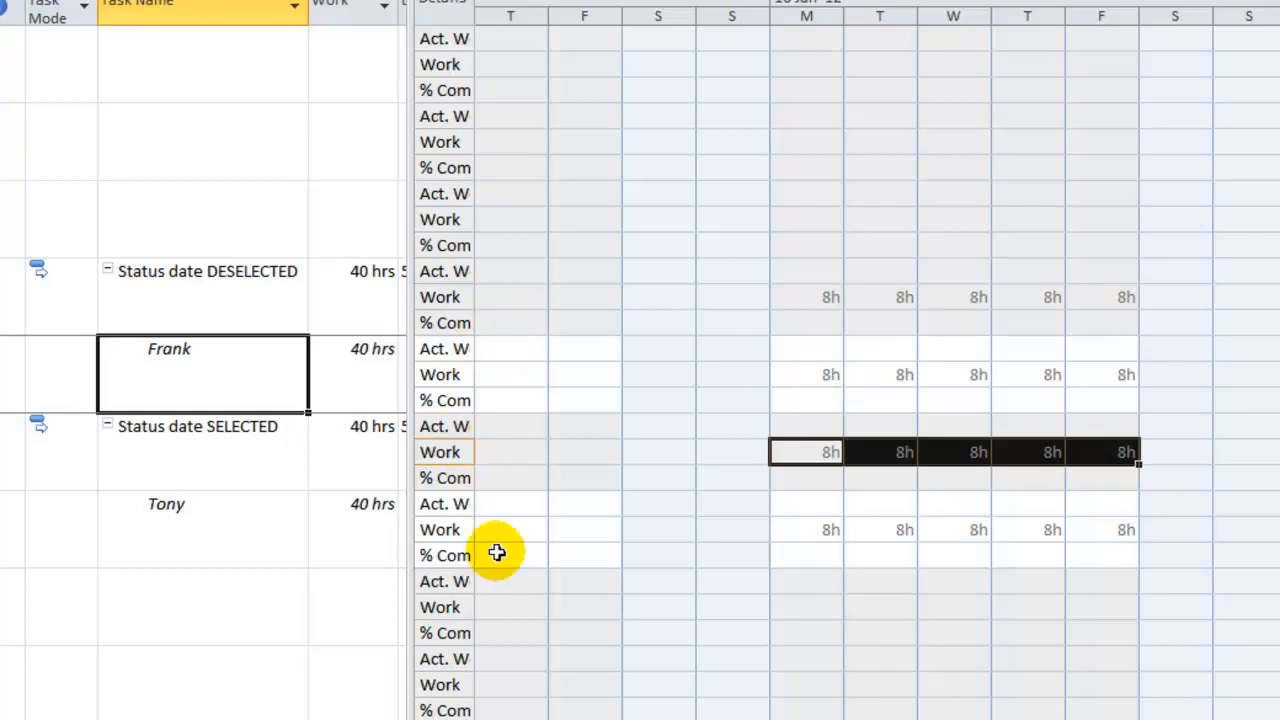
click(280, 290)
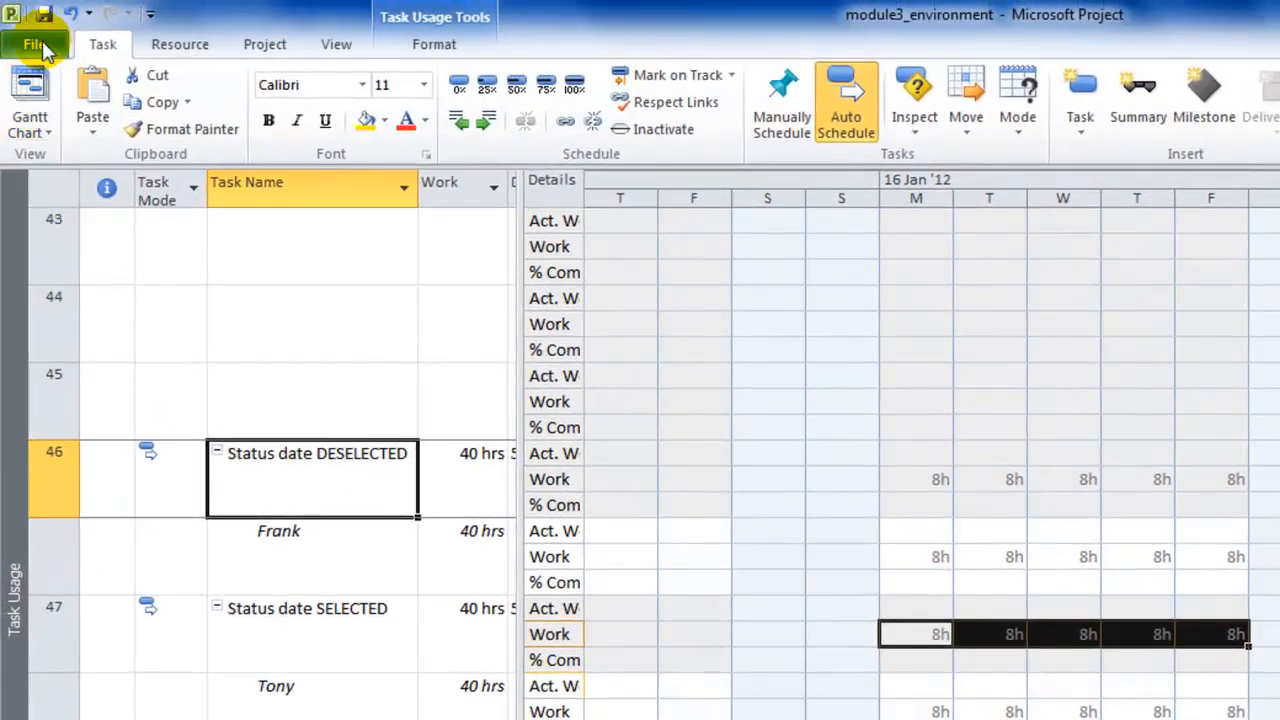
click(42, 45)
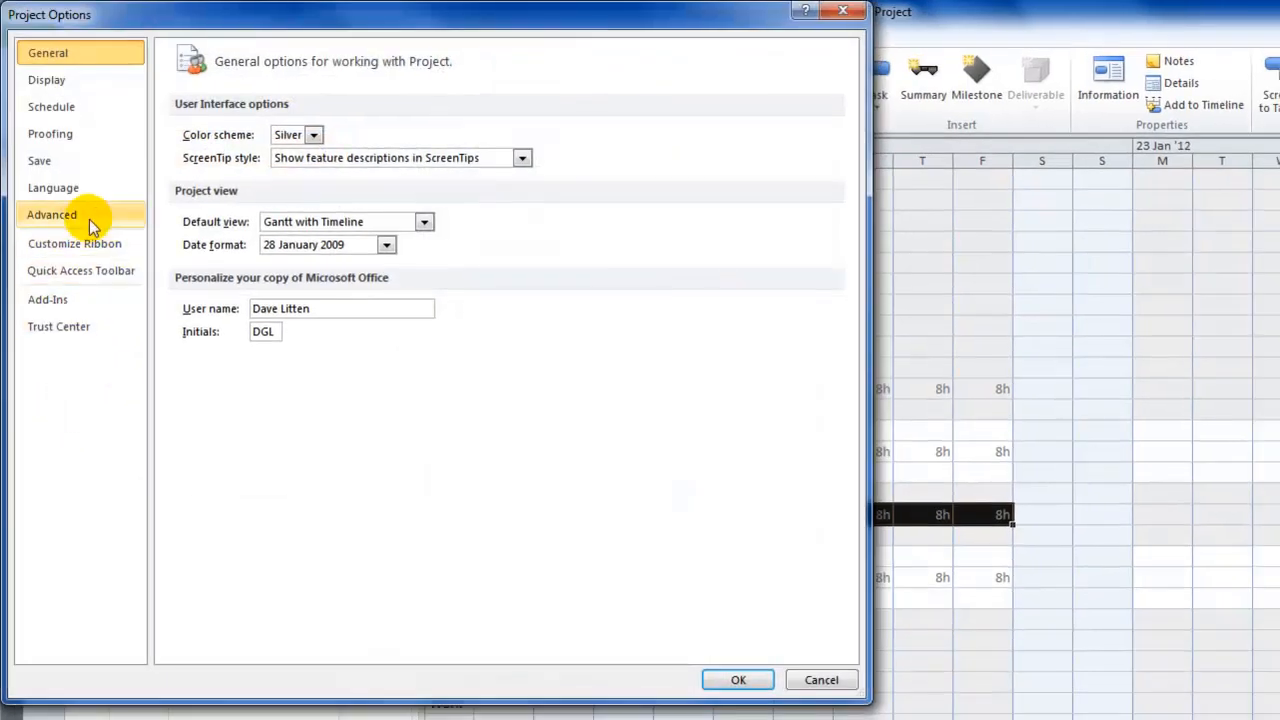
click(84, 216)
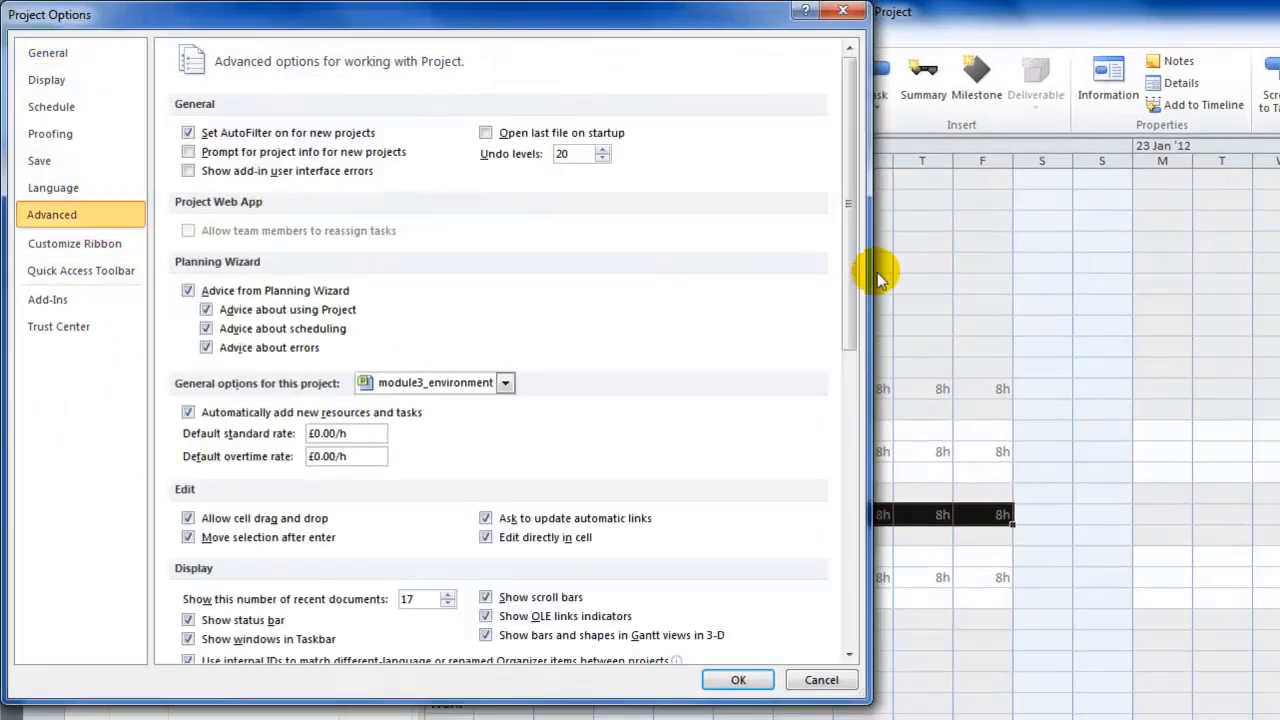
drag(843, 309, 845, 680)
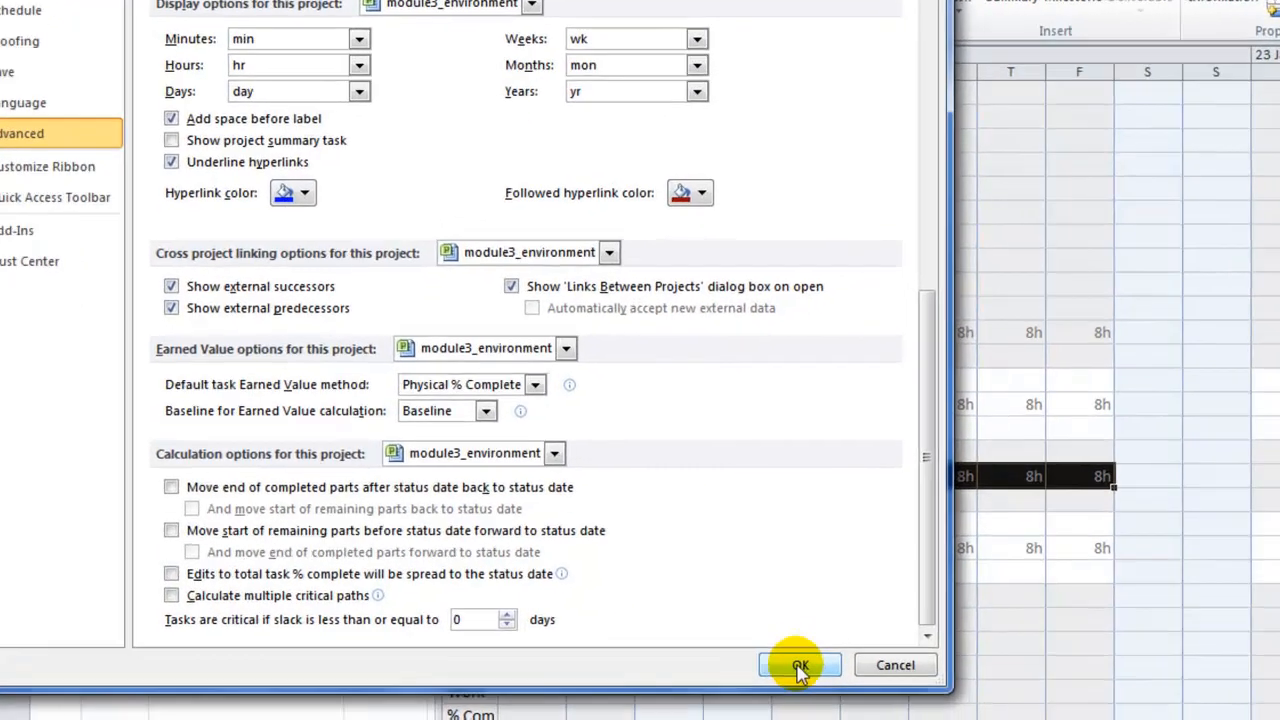
click(738, 680)
Set the "Status date DESELECTED" task to 70% complete and examine its daily percent complete values
click(275, 291)
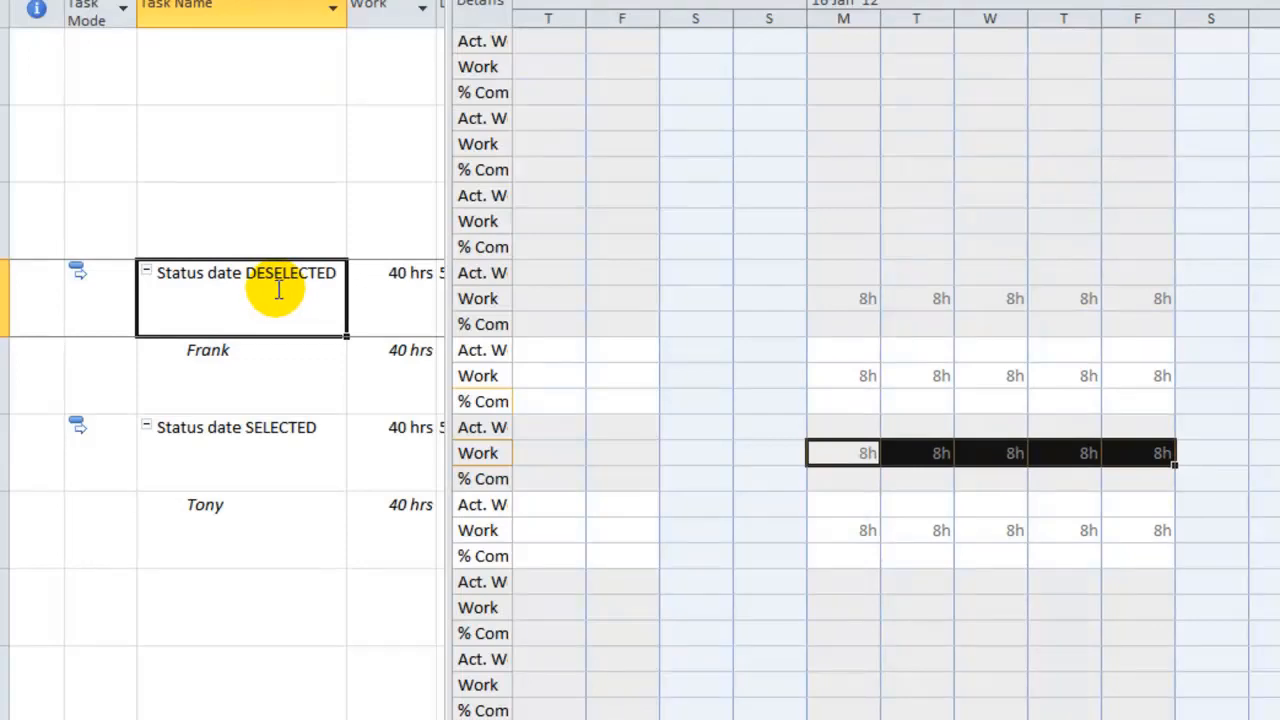
double_click(278, 290)
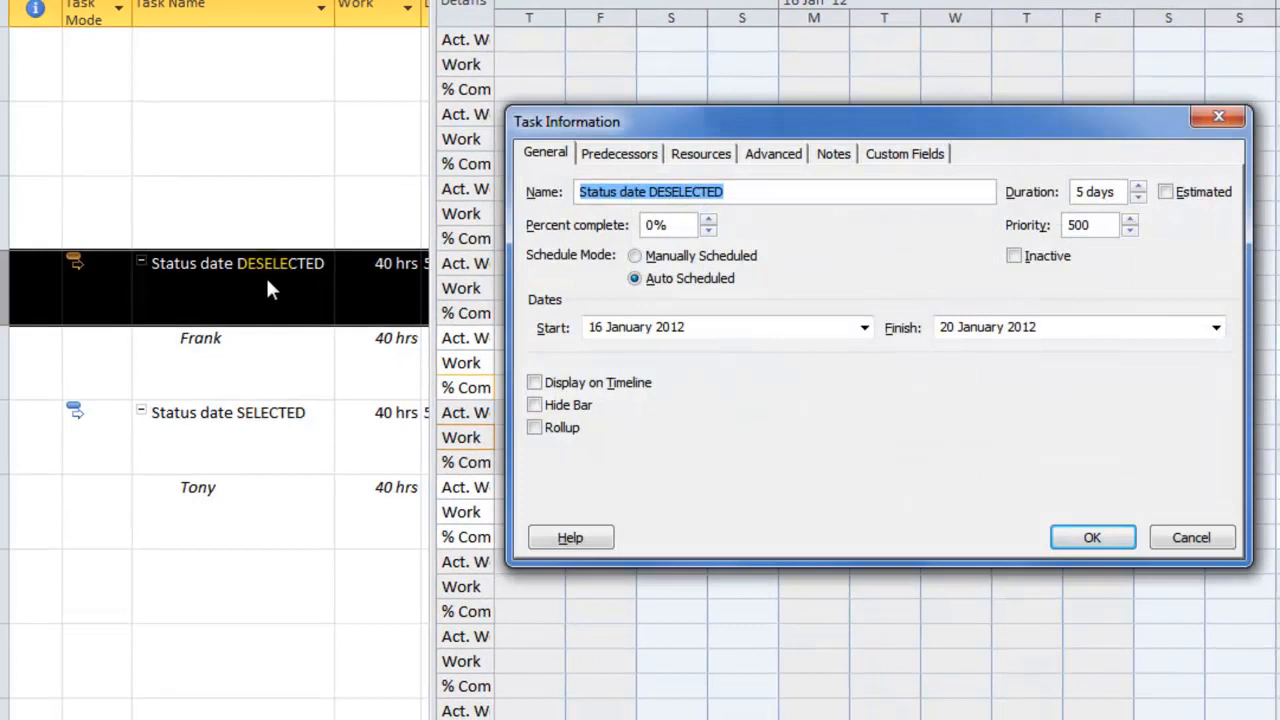
click(708, 220)
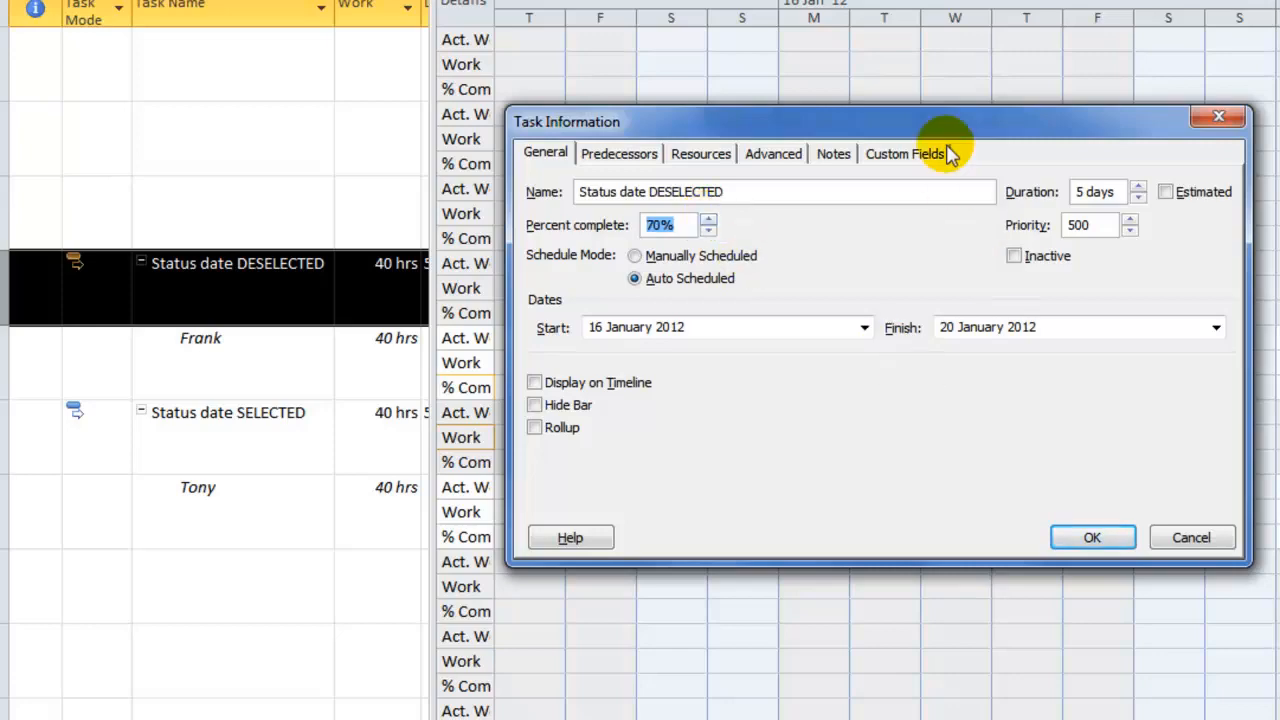
drag(966, 120, 1125, 400)
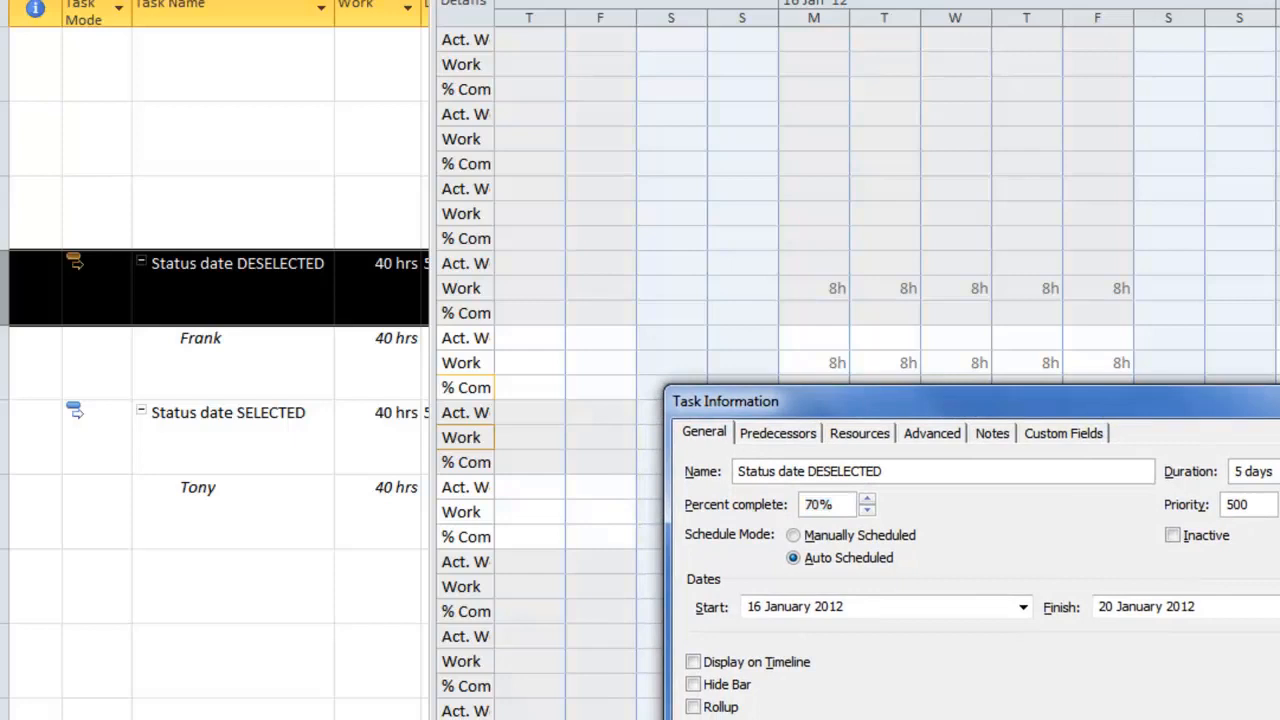
key(Return)
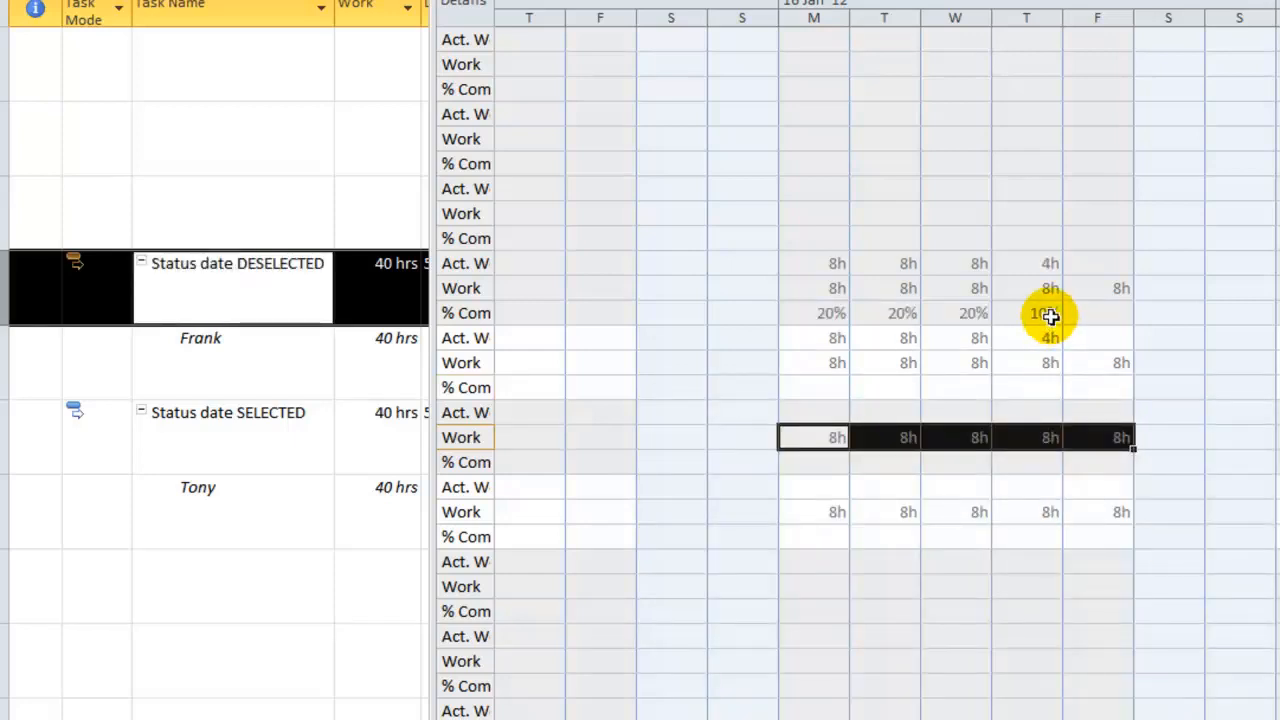
click(827, 316)
click(886, 314)
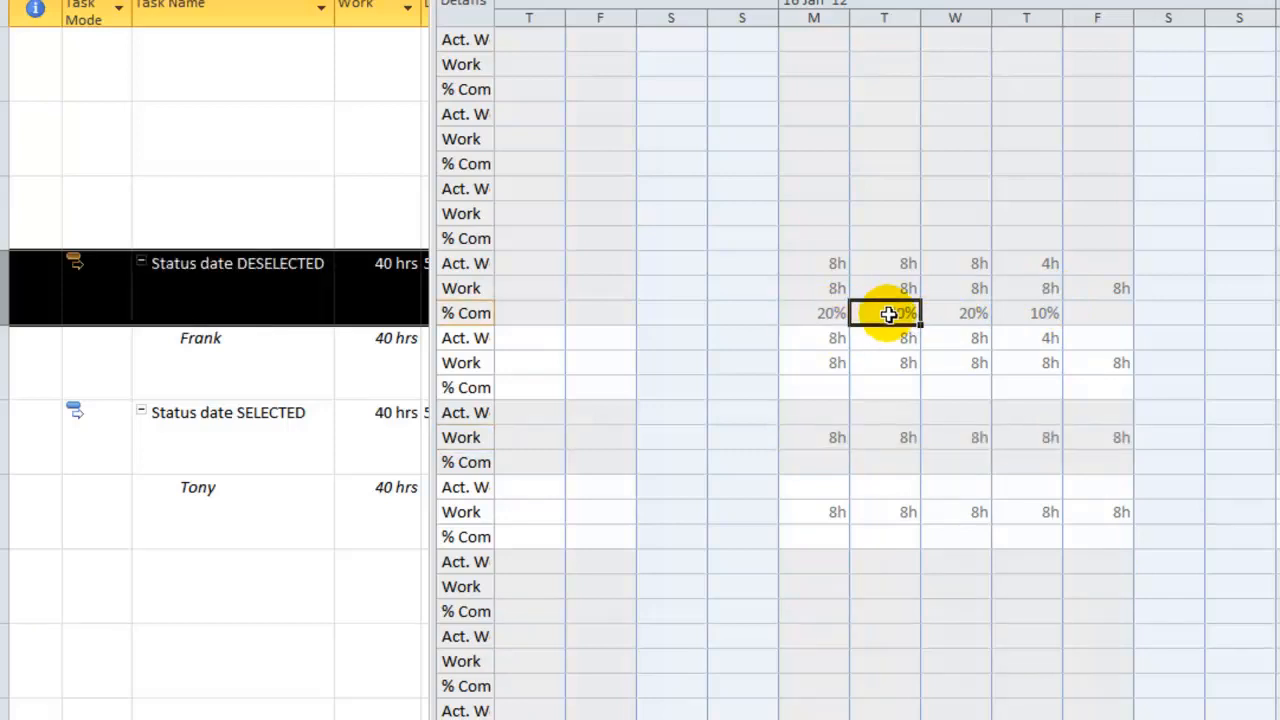
click(956, 315)
click(1027, 315)
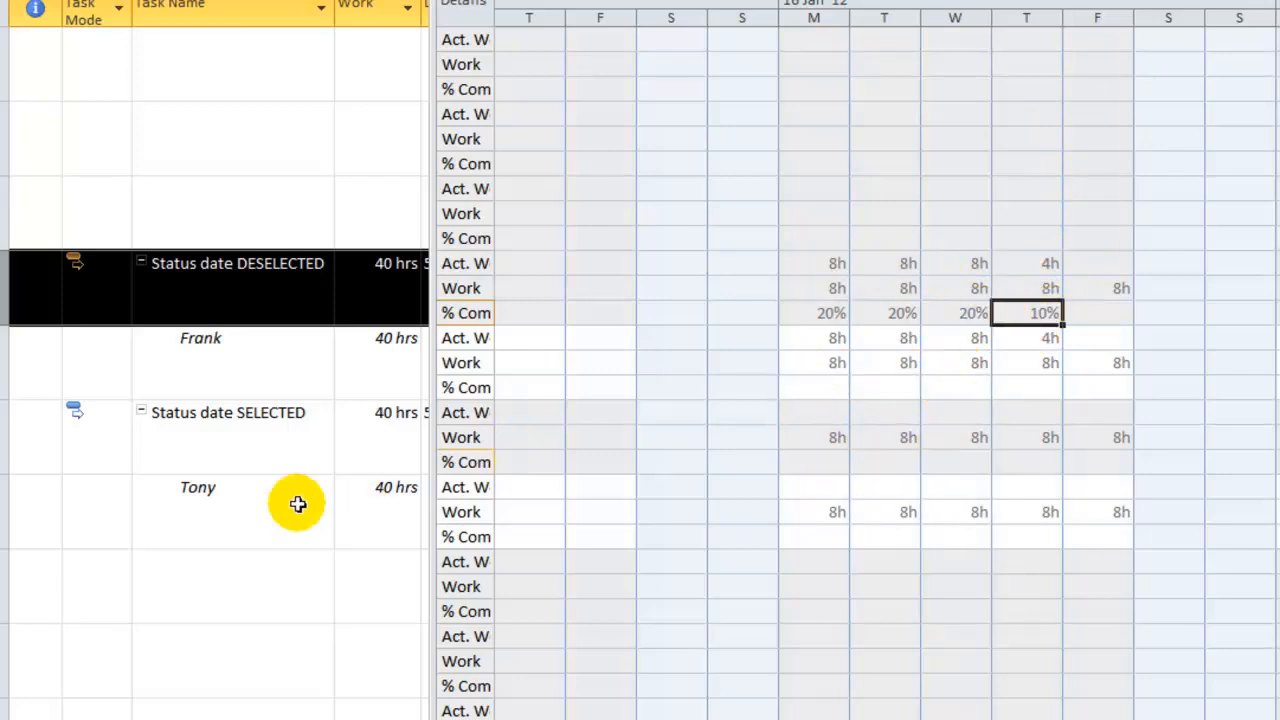
Enable "Edits to total task % complete will be spread to the status date" in the project's advanced calculation options
click(267, 428)
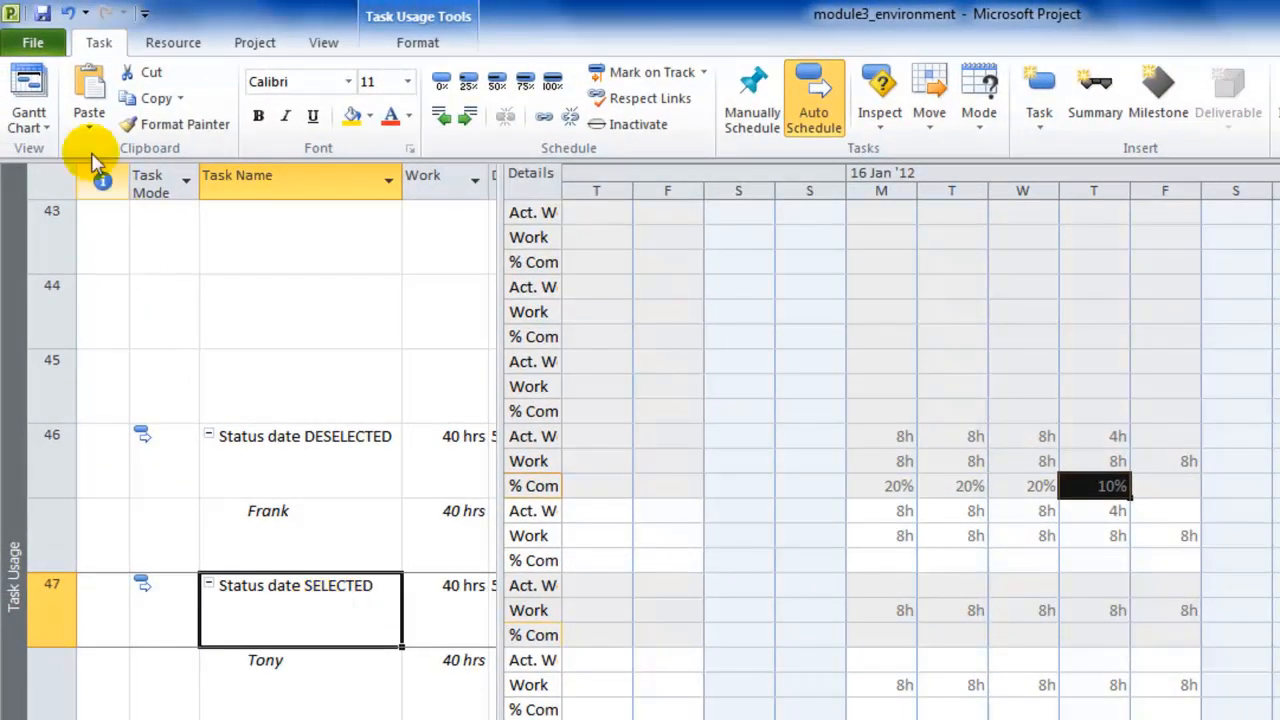
click(30, 45)
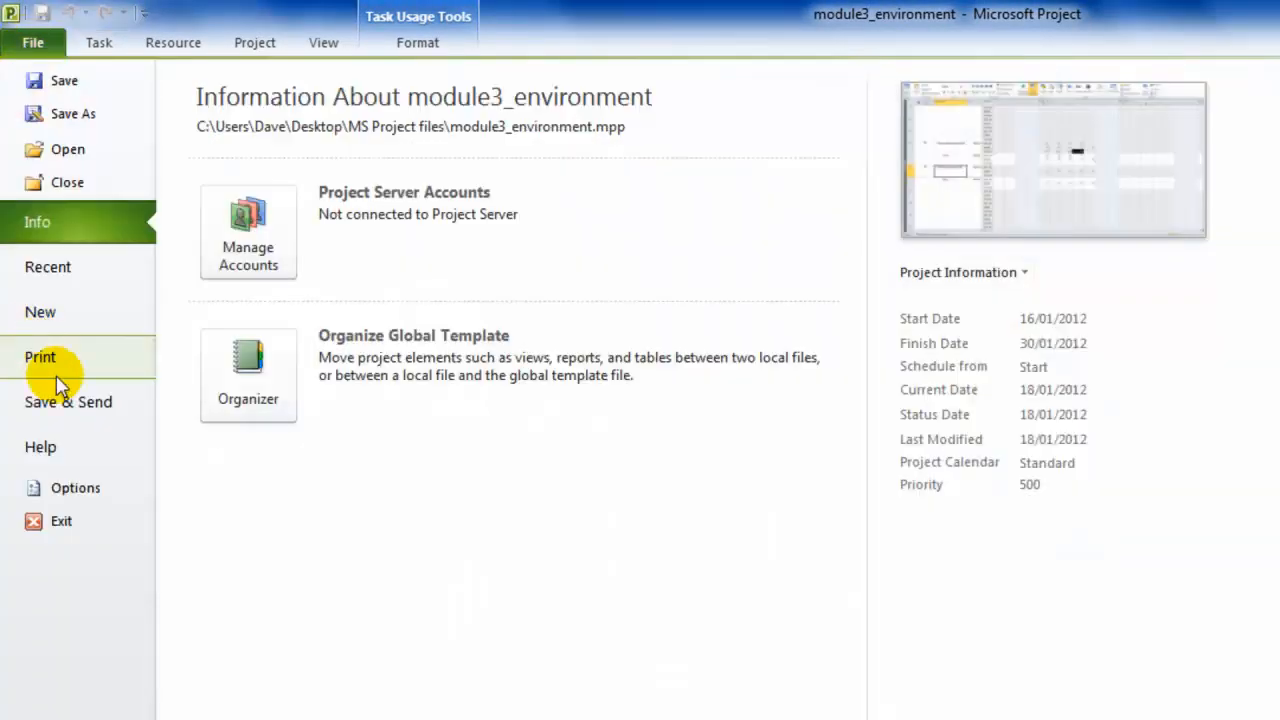
click(101, 483)
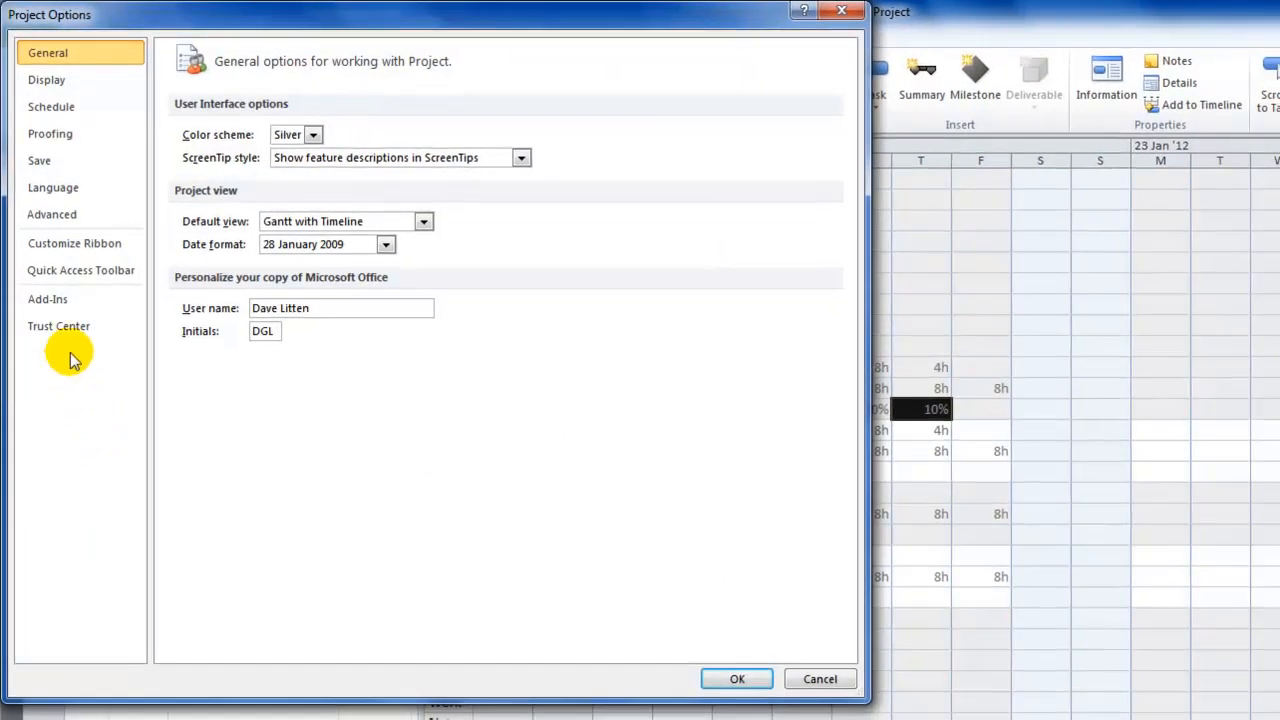
click(62, 216)
drag(846, 345, 886, 674)
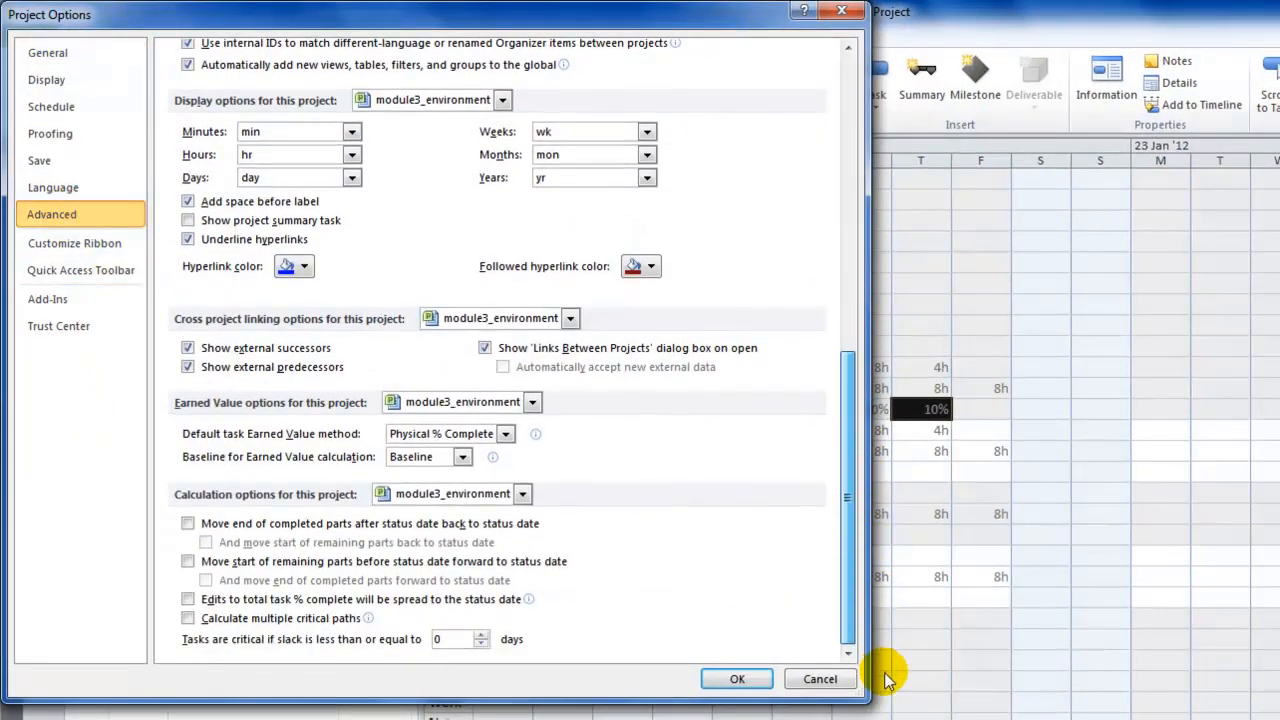
click(188, 599)
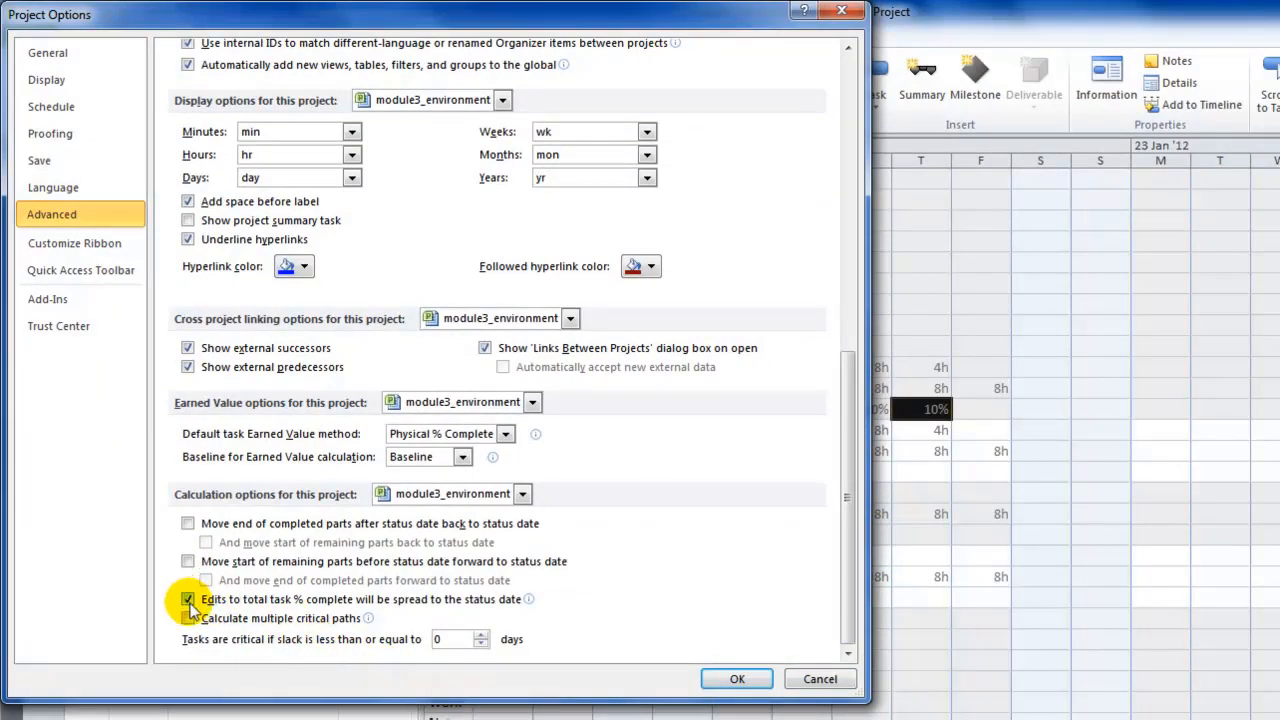
click(737, 679)
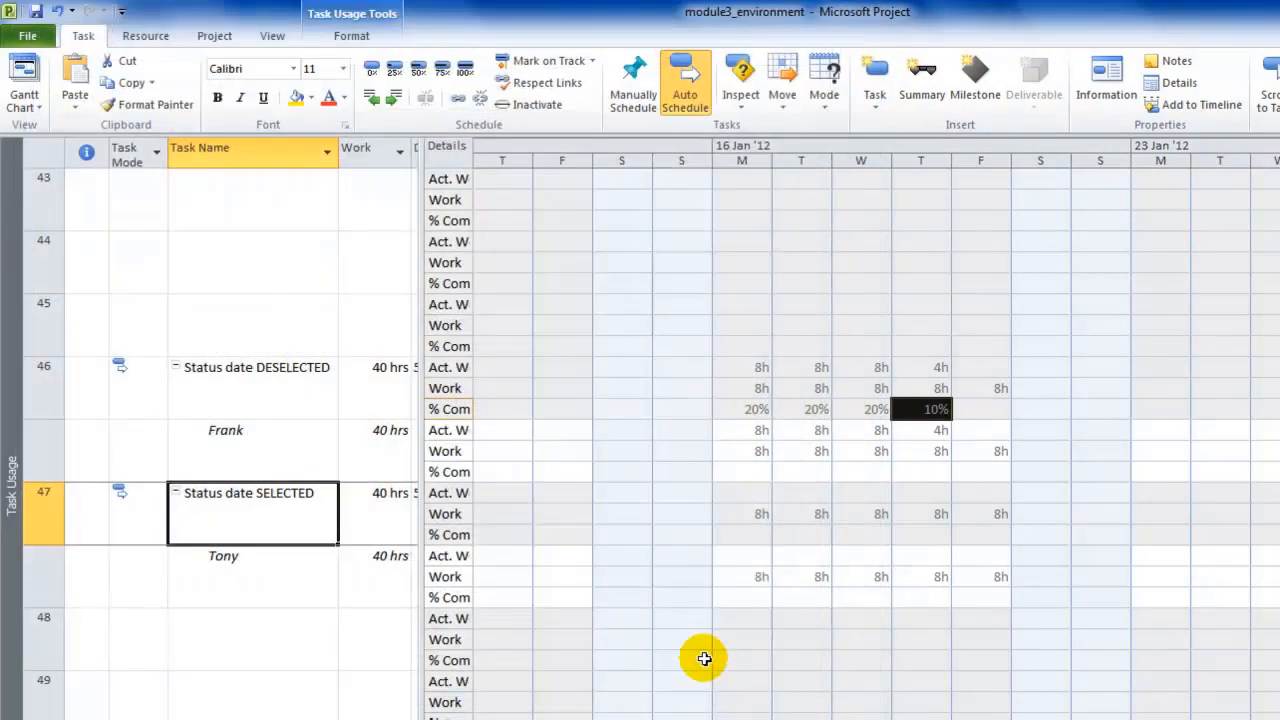
Set the "Status date SELECTED" task to 70% complete and examine its daily percent complete values
double_click(277, 508)
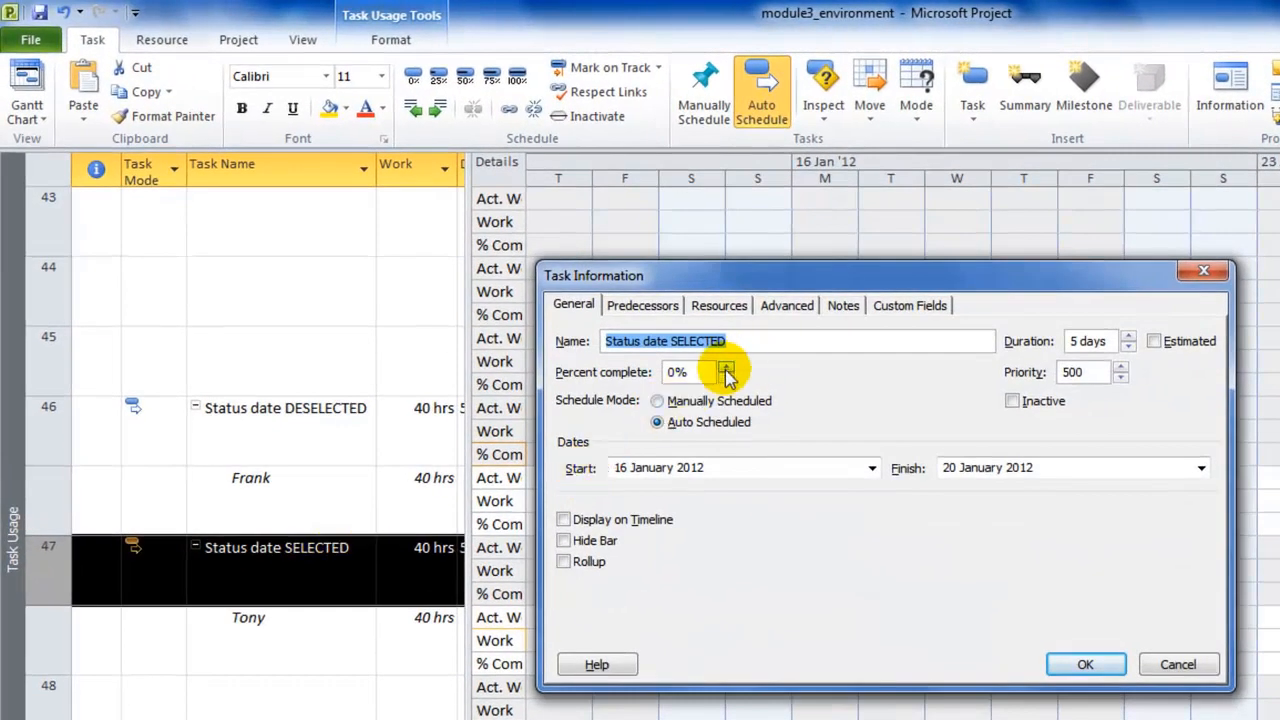
click(727, 368)
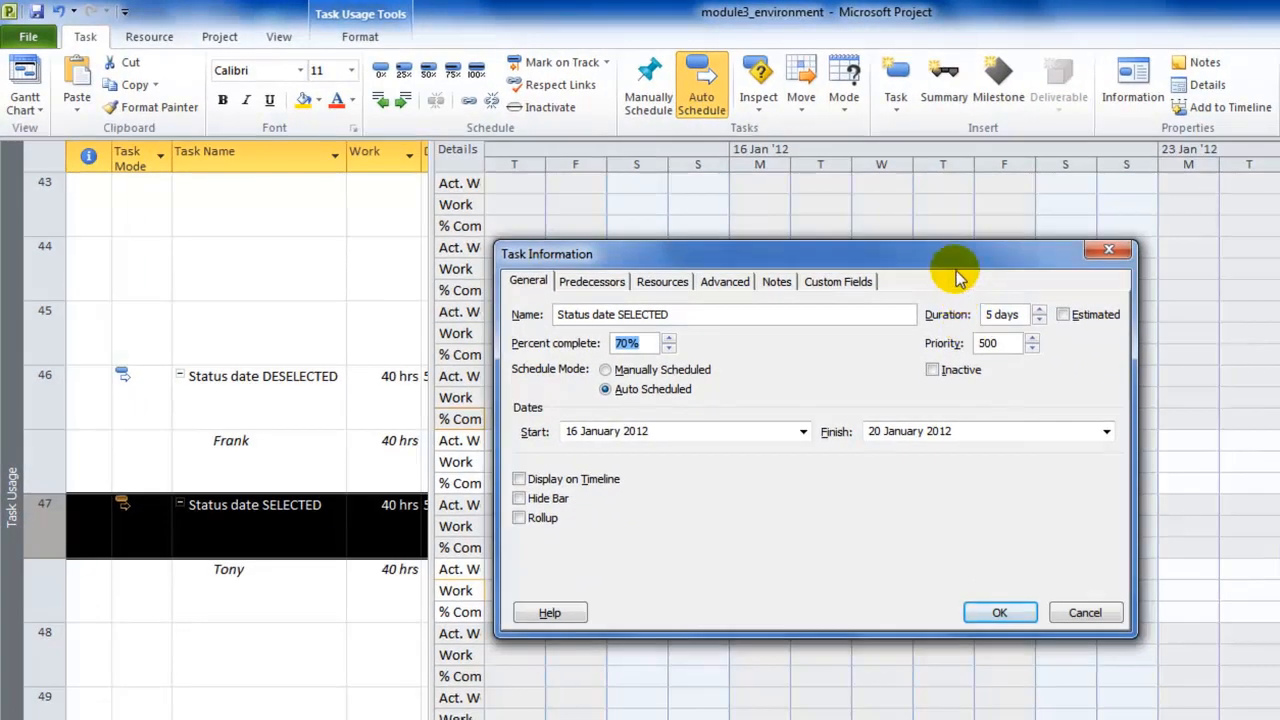
drag(1048, 275, 1082, 222)
drag(996, 205, 1050, 92)
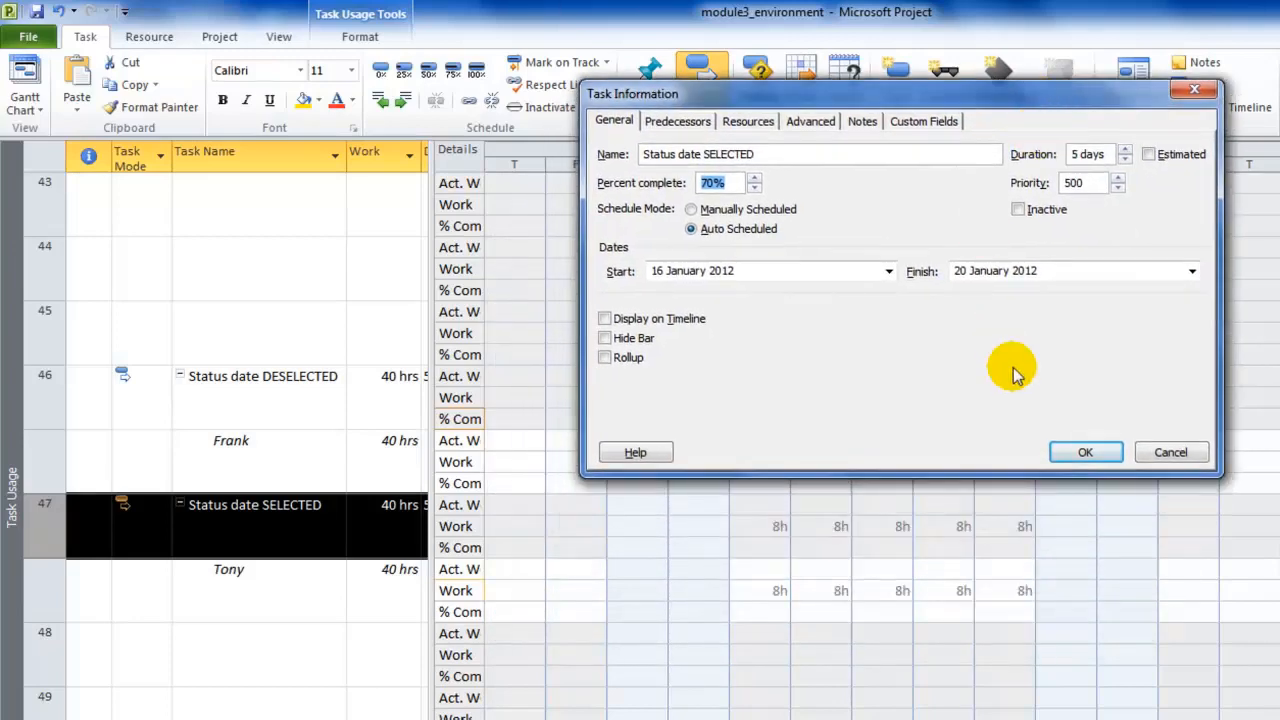
click(1090, 452)
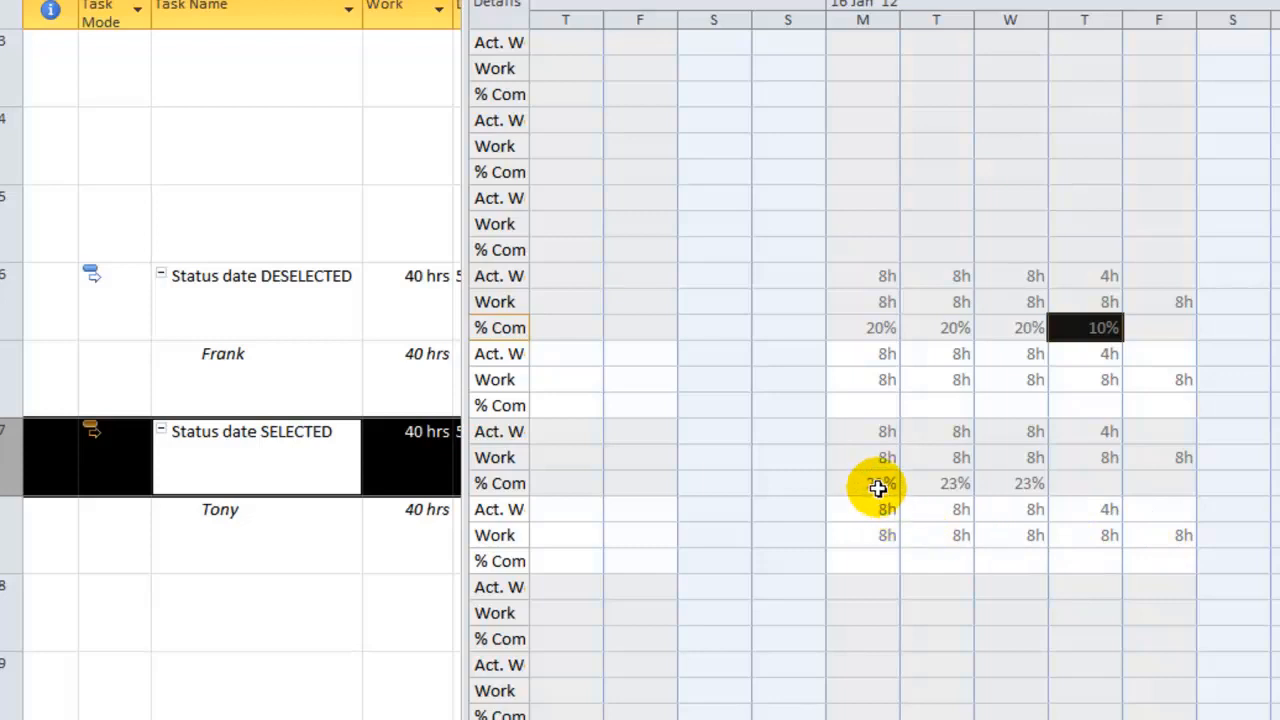
click(878, 487)
click(948, 486)
click(1027, 485)
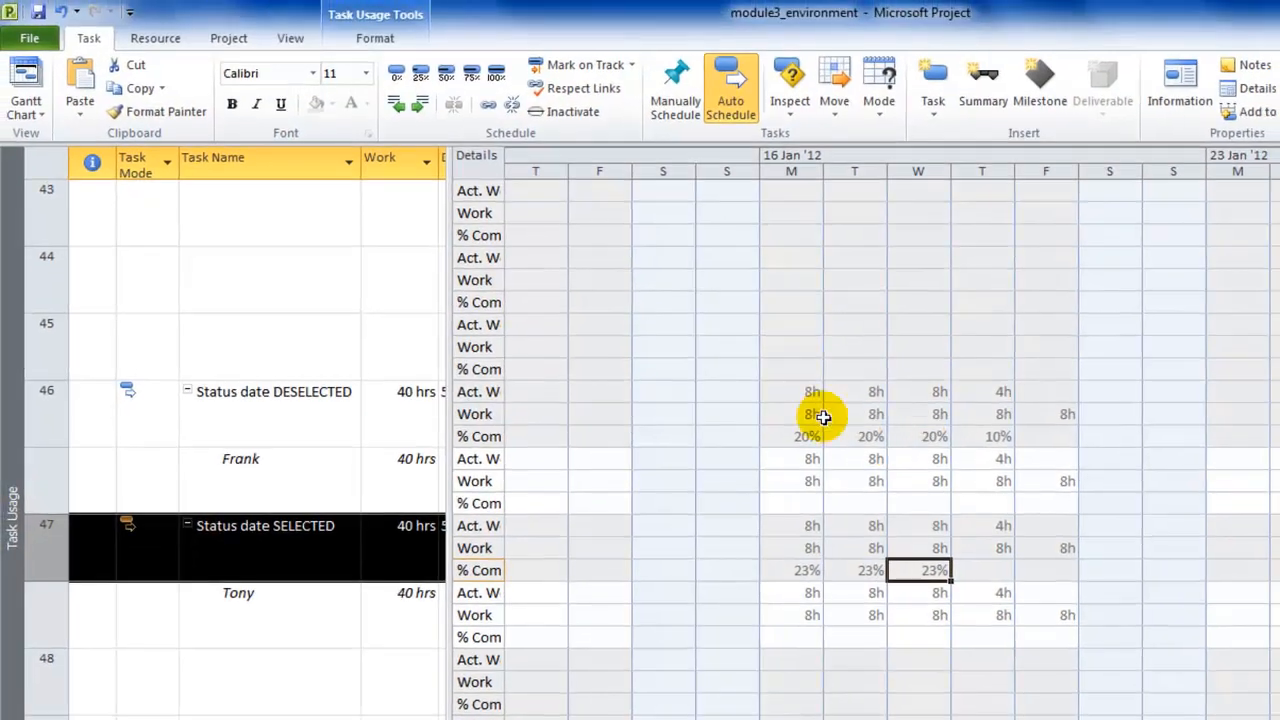
Return to the Gantt Chart view and disable spreading total task % complete edits to the status date in the advanced options
click(25, 78)
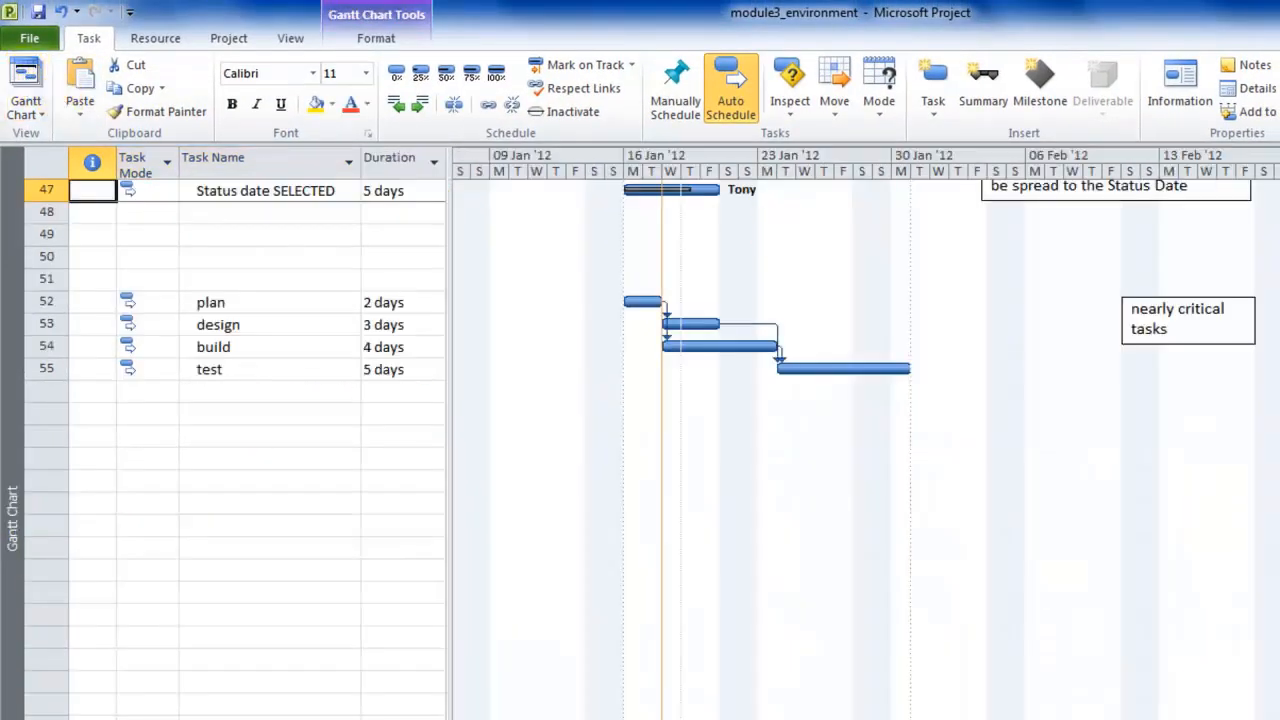
scroll(697, 405, up, 3)
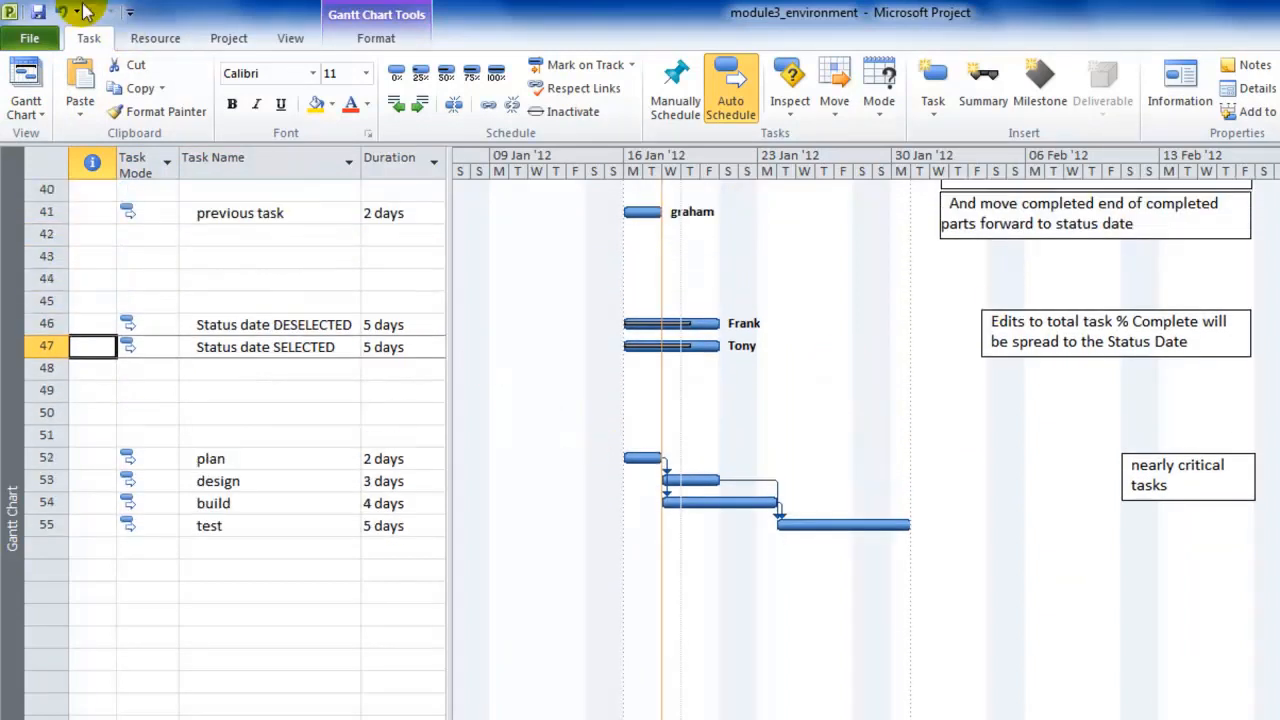
click(31, 42)
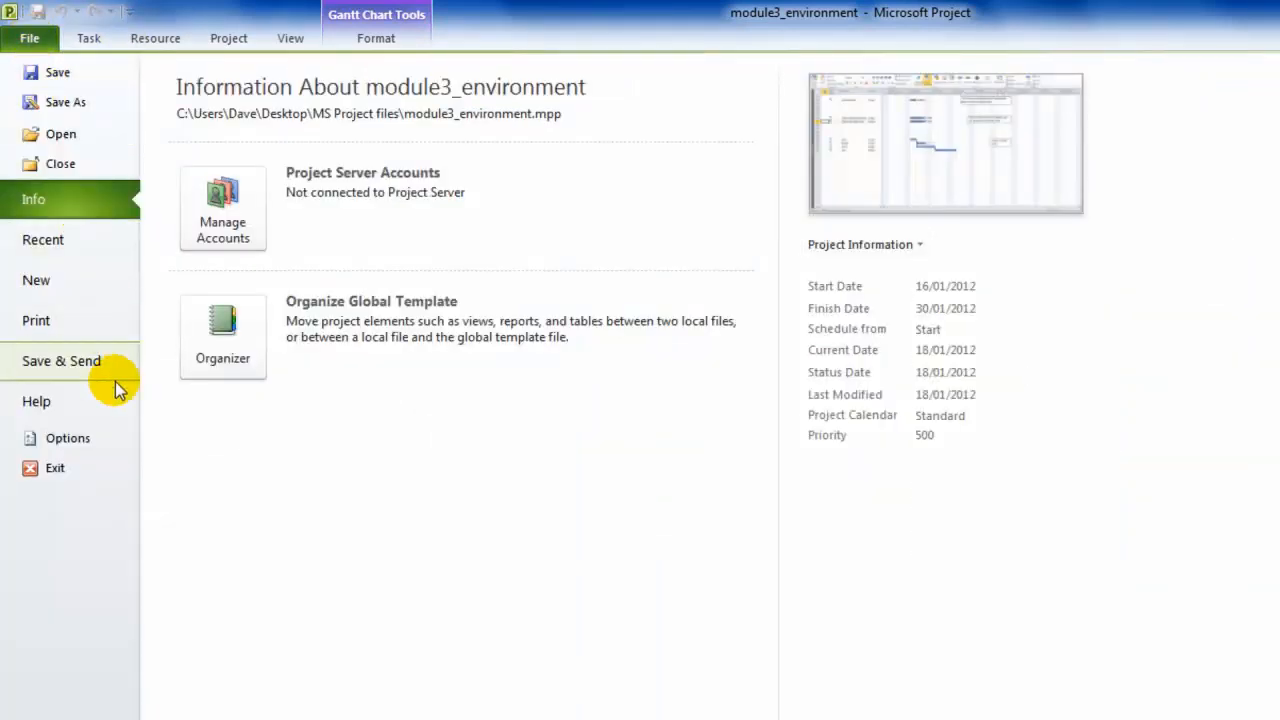
click(68, 438)
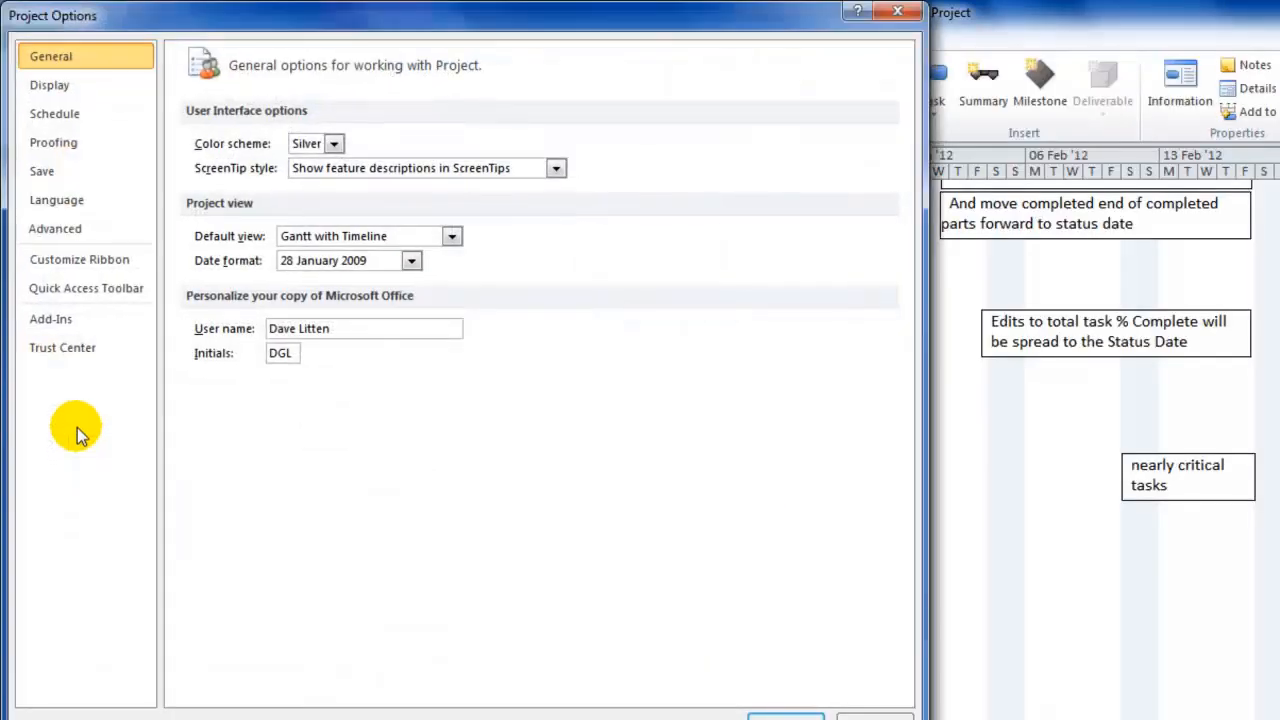
click(40, 232)
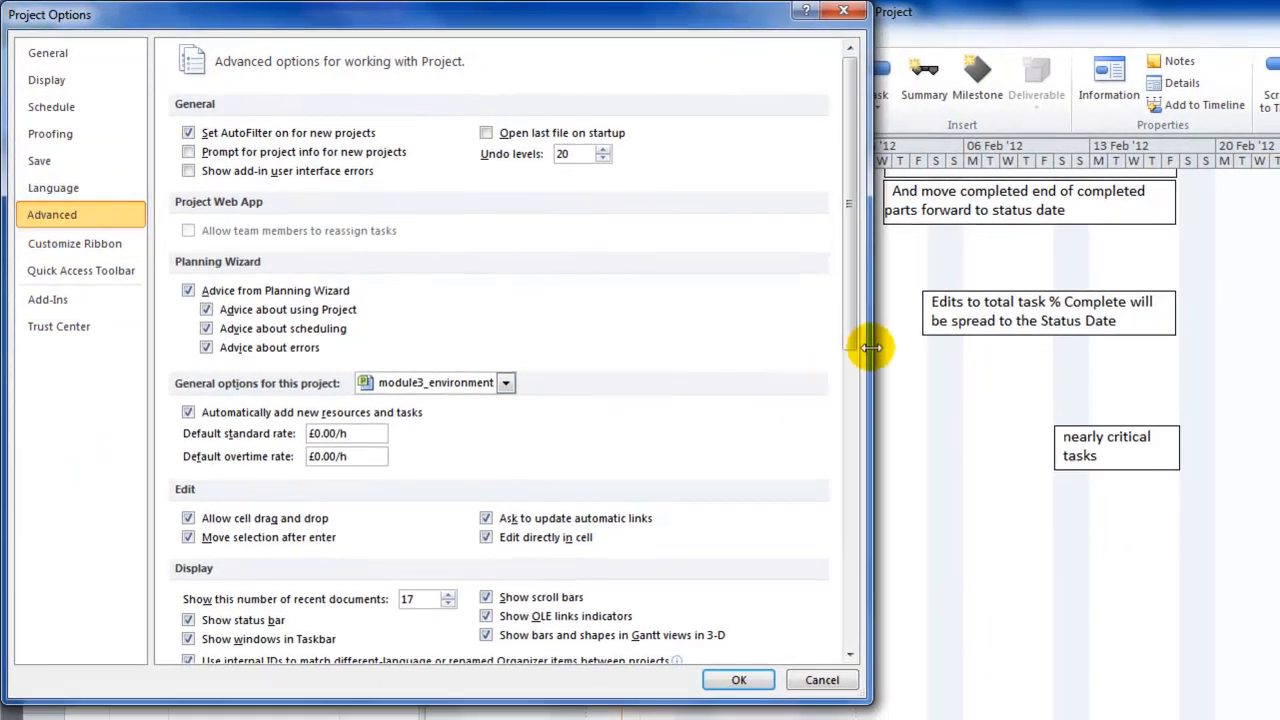
drag(891, 354, 834, 654)
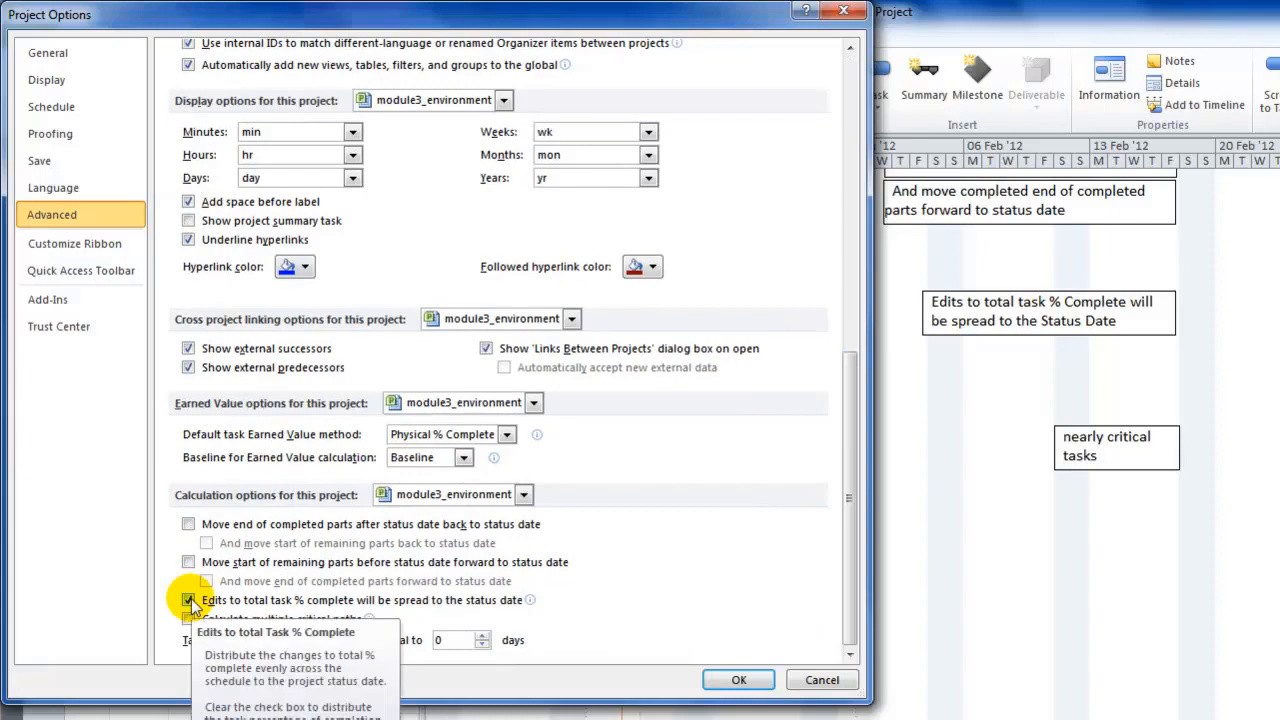
click(189, 601)
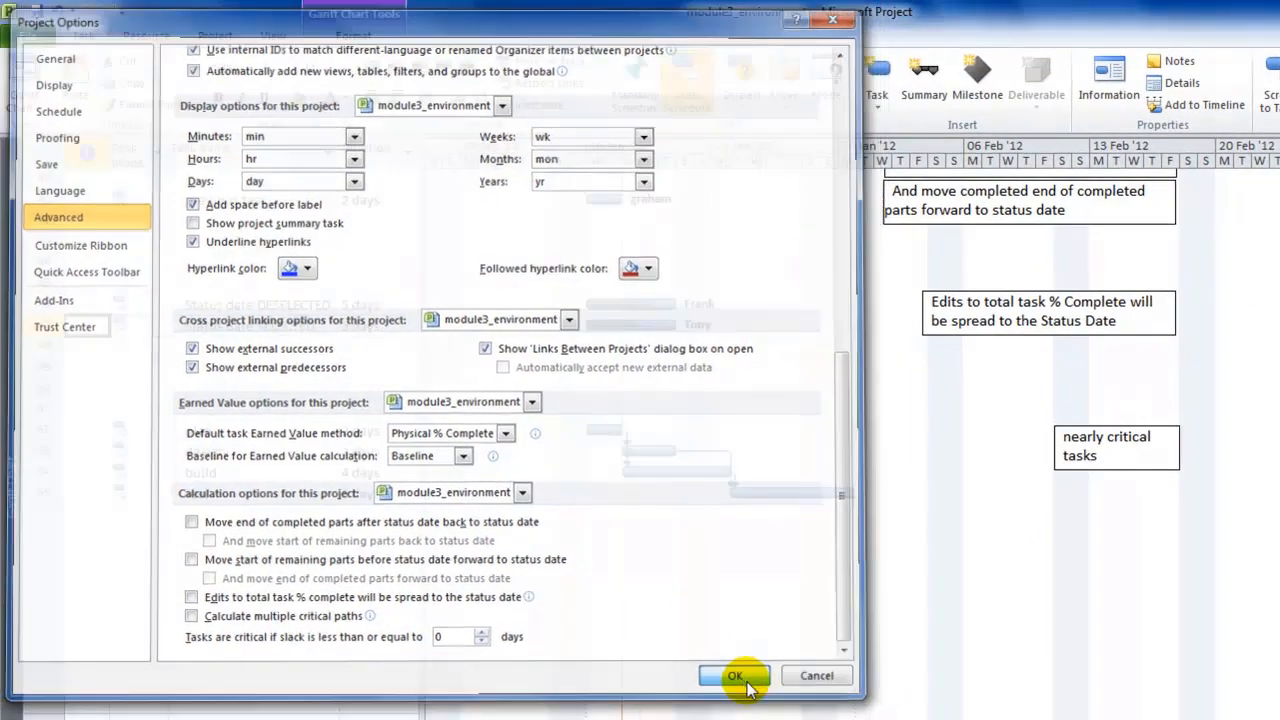
click(697, 518)
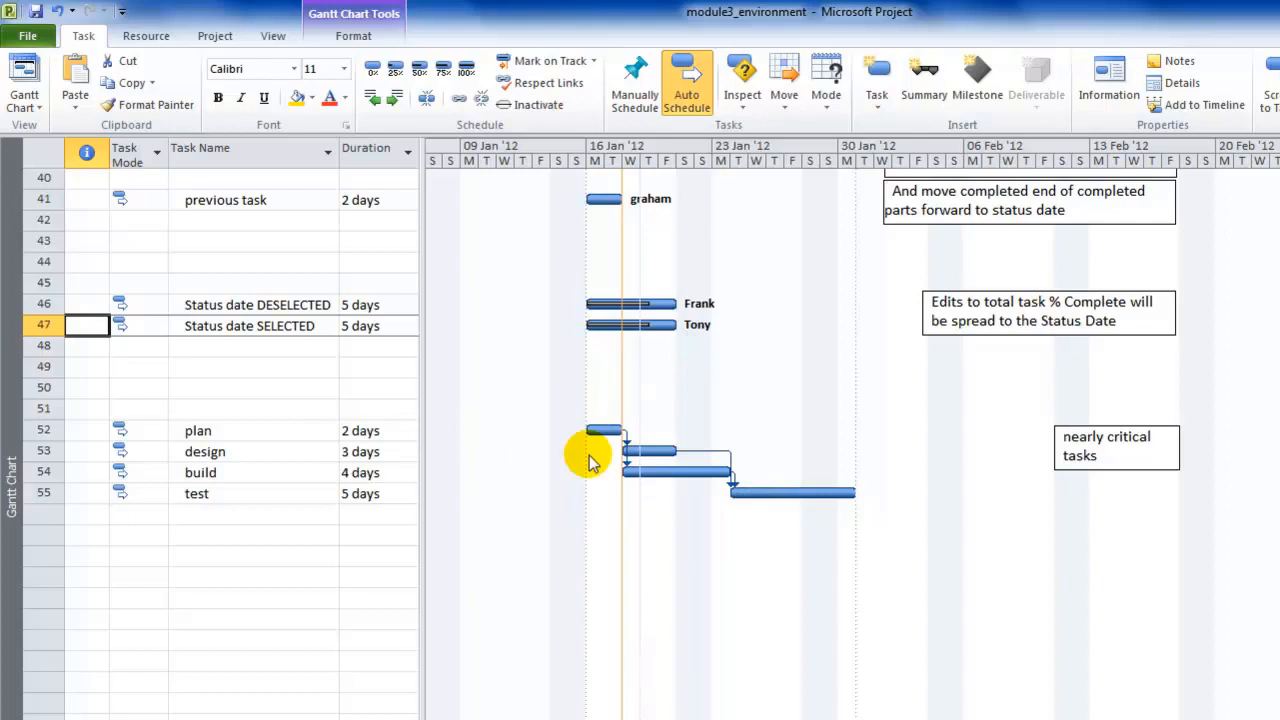
Highlight the critical tasks on the Gantt chart bars
drag(590, 456, 622, 430)
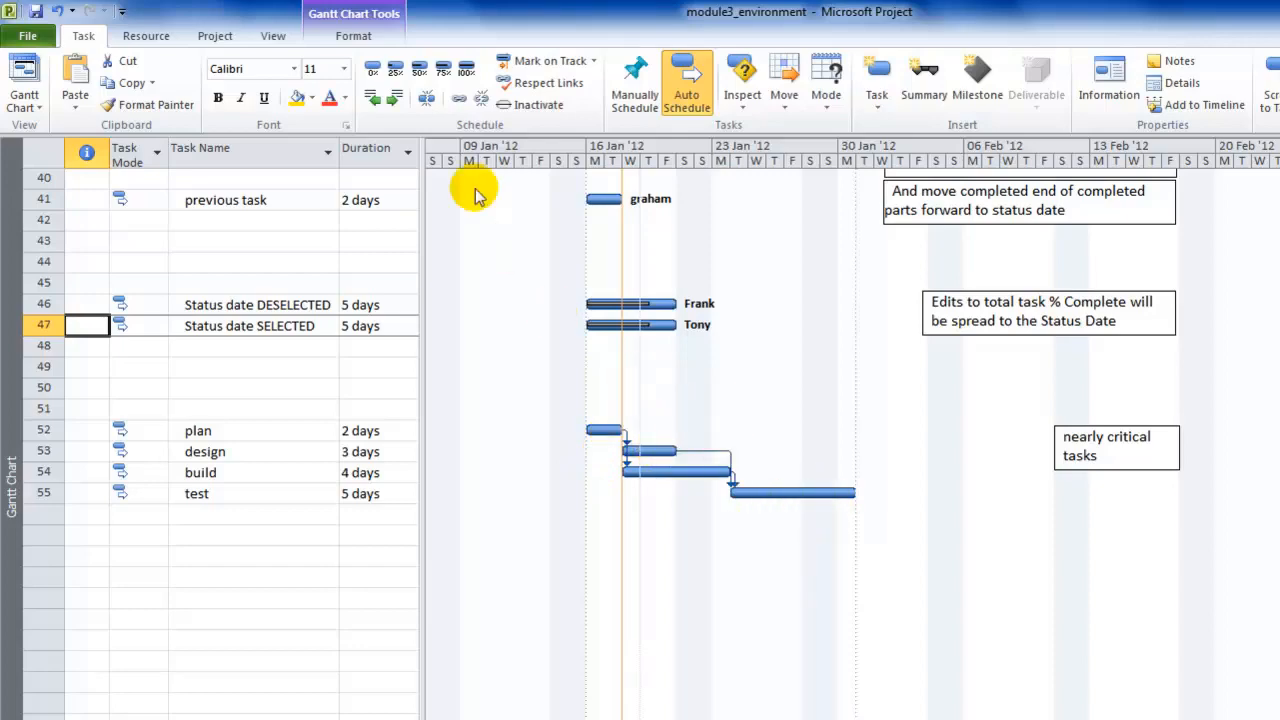
click(357, 44)
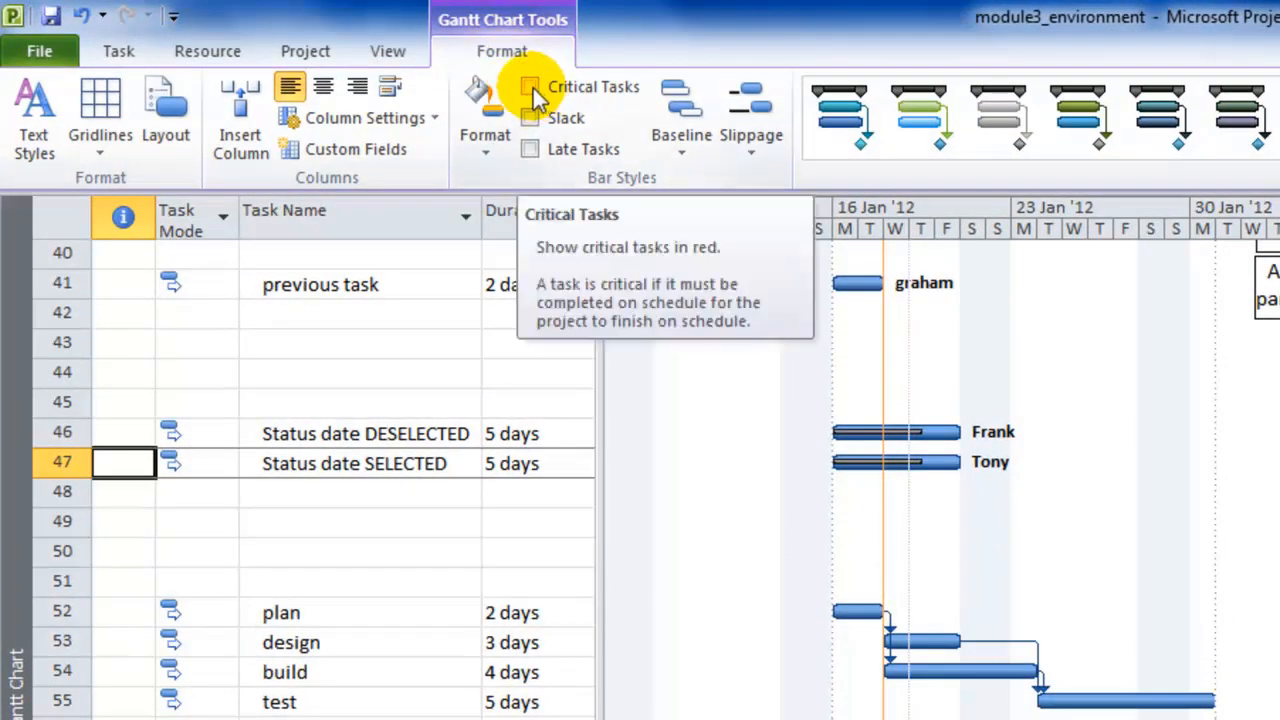
click(531, 89)
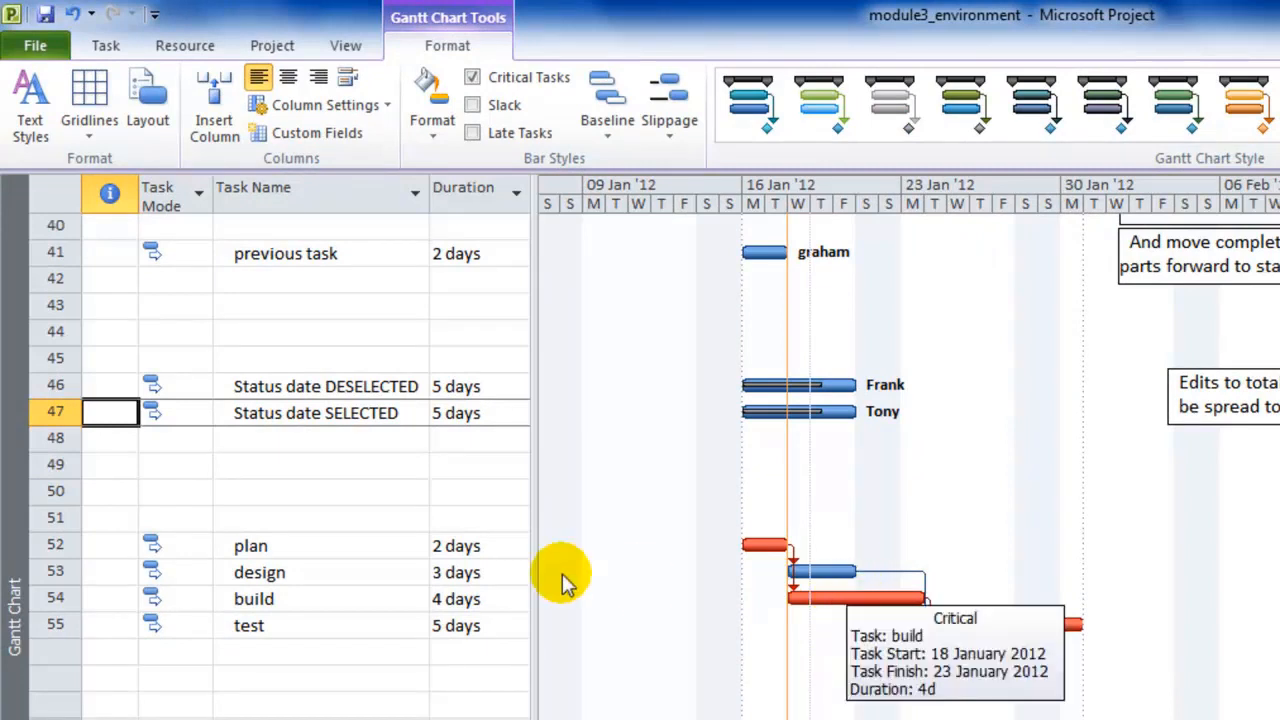
Set the duration of the "design" task to 4 days
drag(793, 573, 849, 573)
click(370, 552)
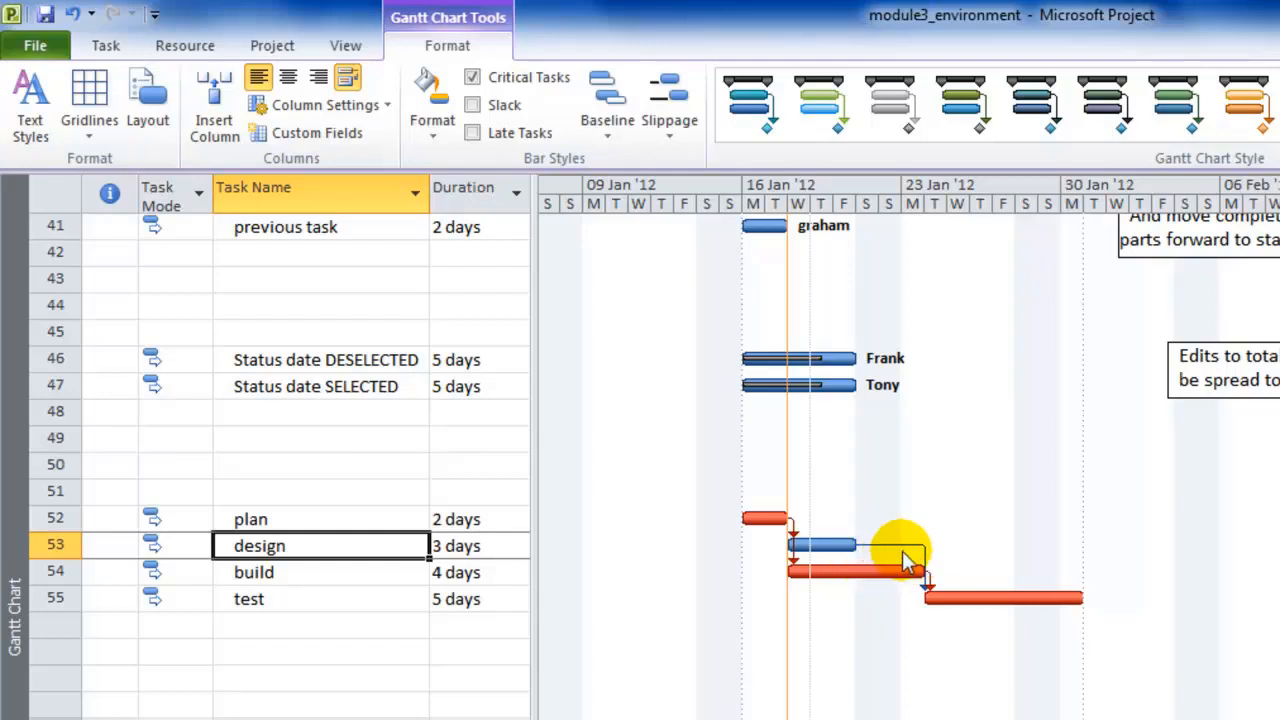
click(465, 546)
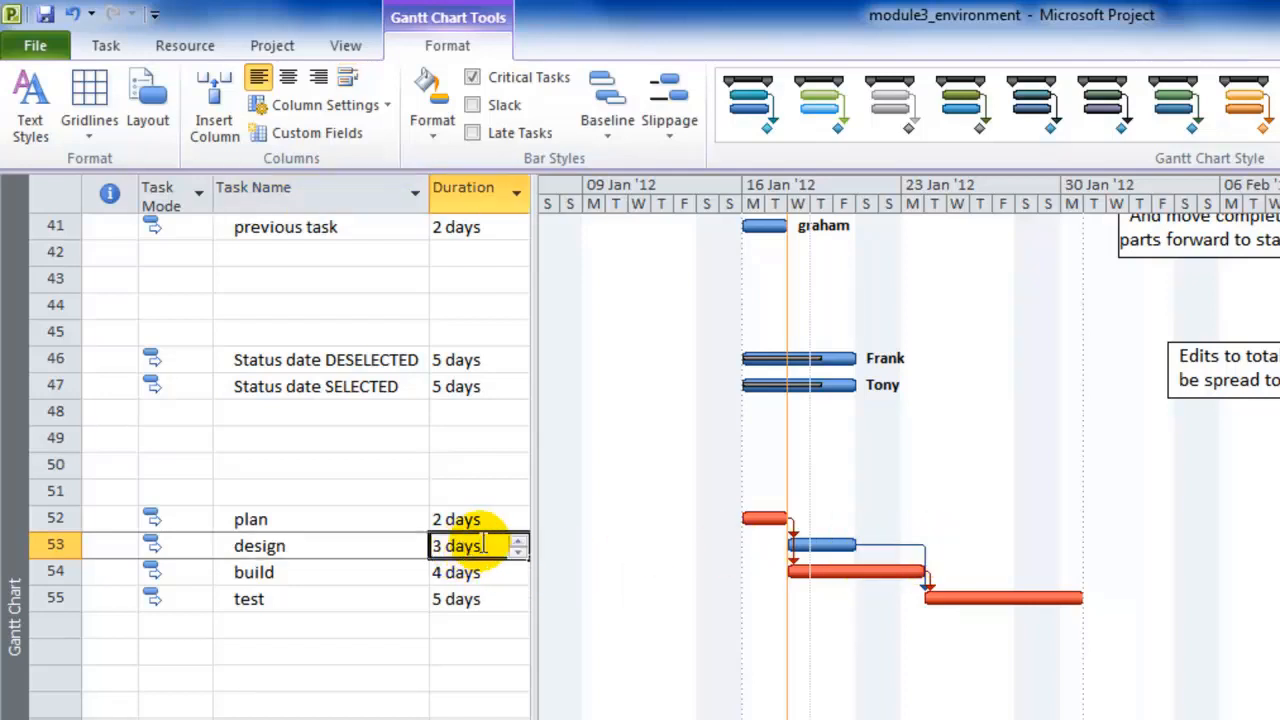
click(517, 541)
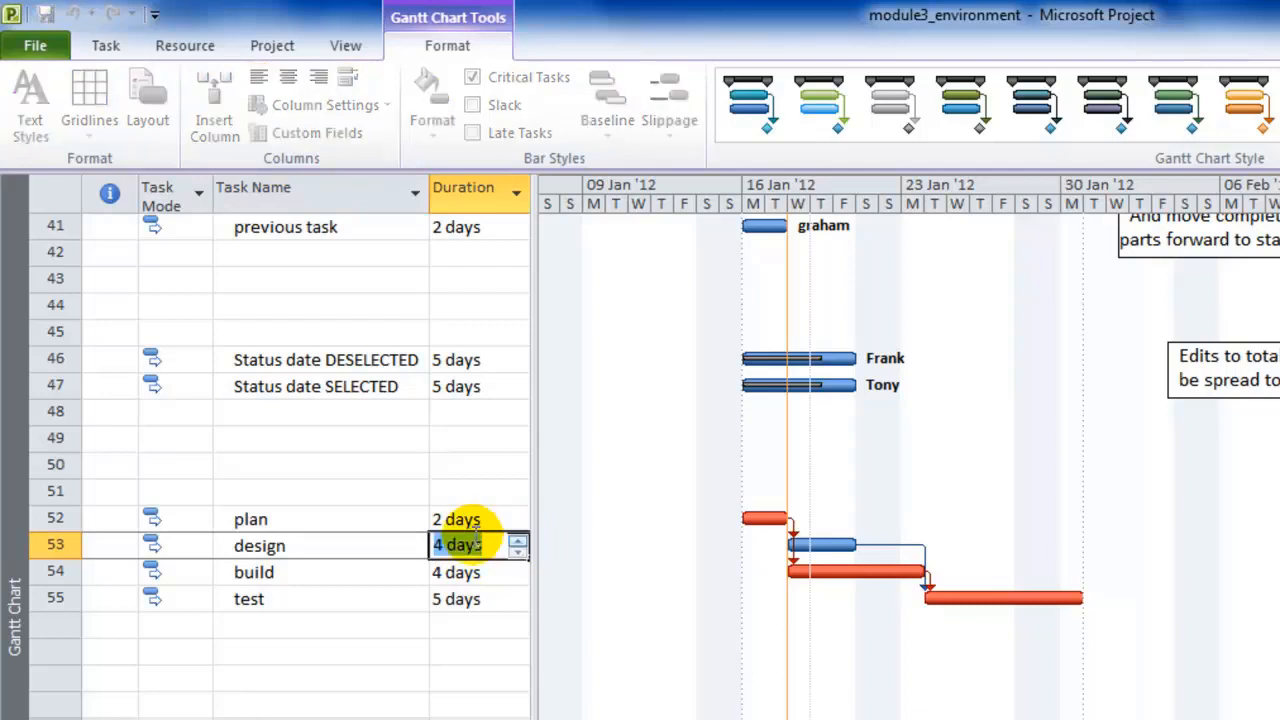
click(347, 546)
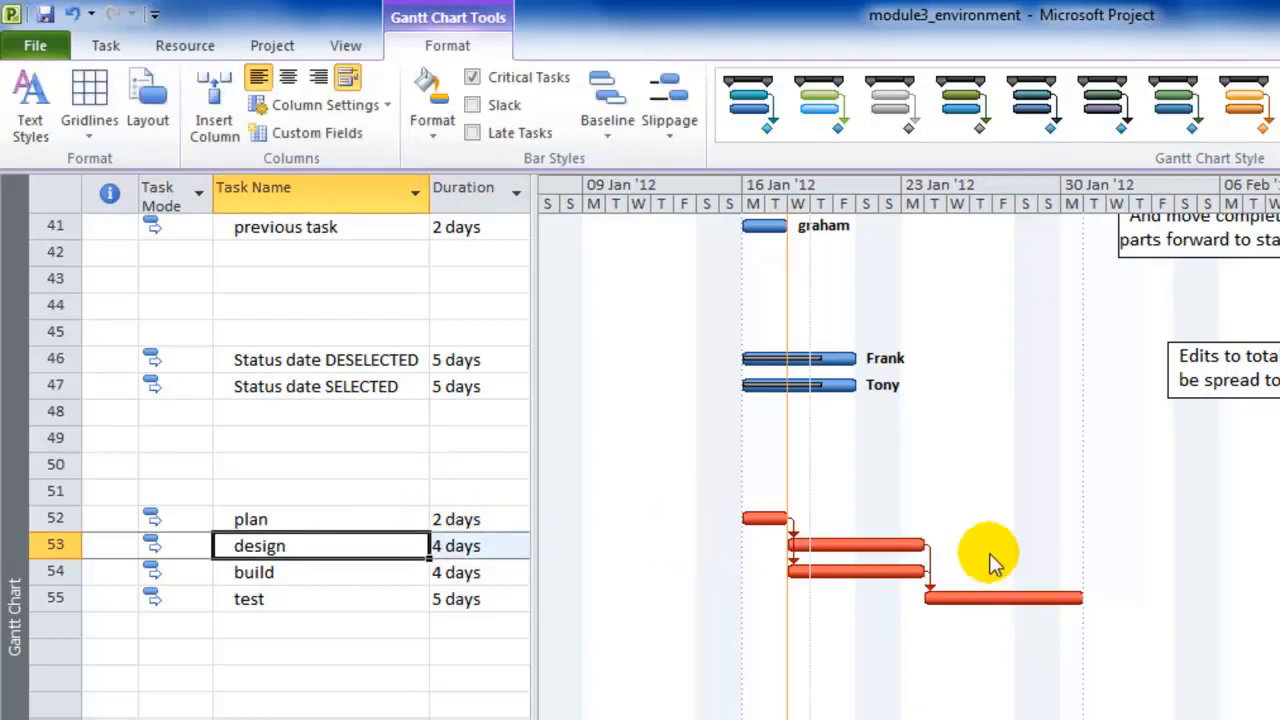
Return the "design" task's duration to 3 days
click(485, 549)
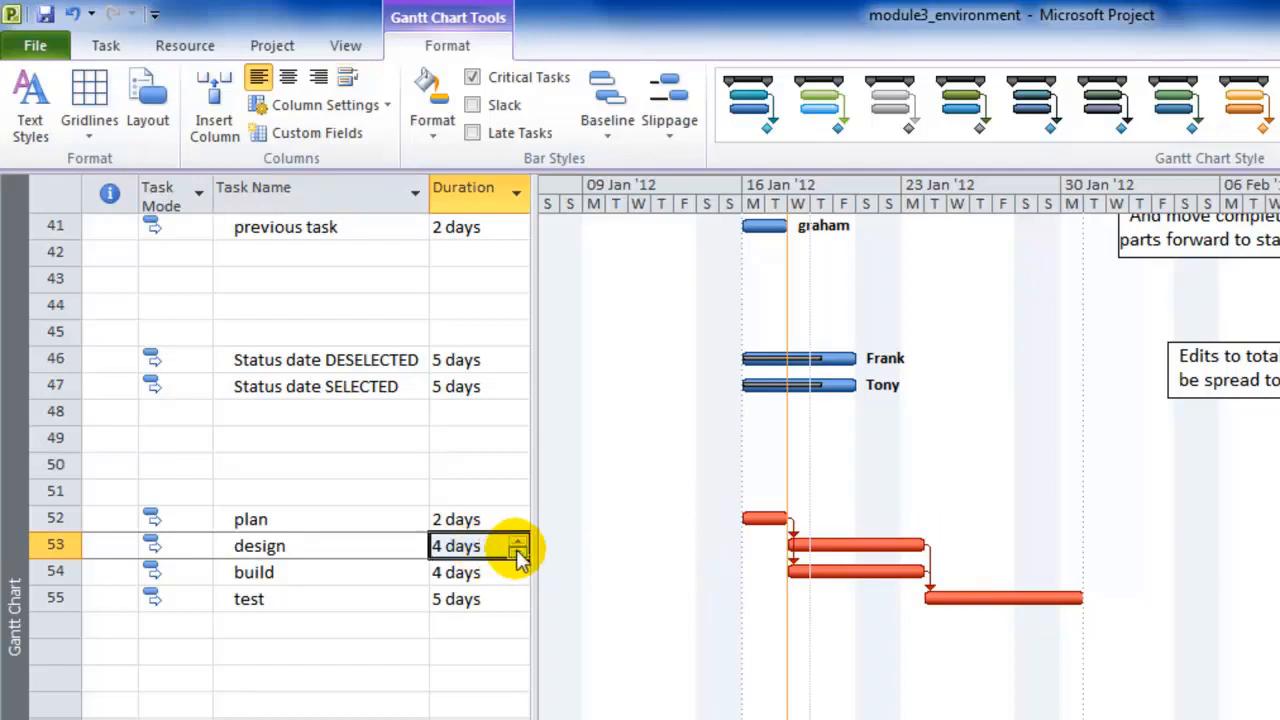
click(517, 553)
click(345, 546)
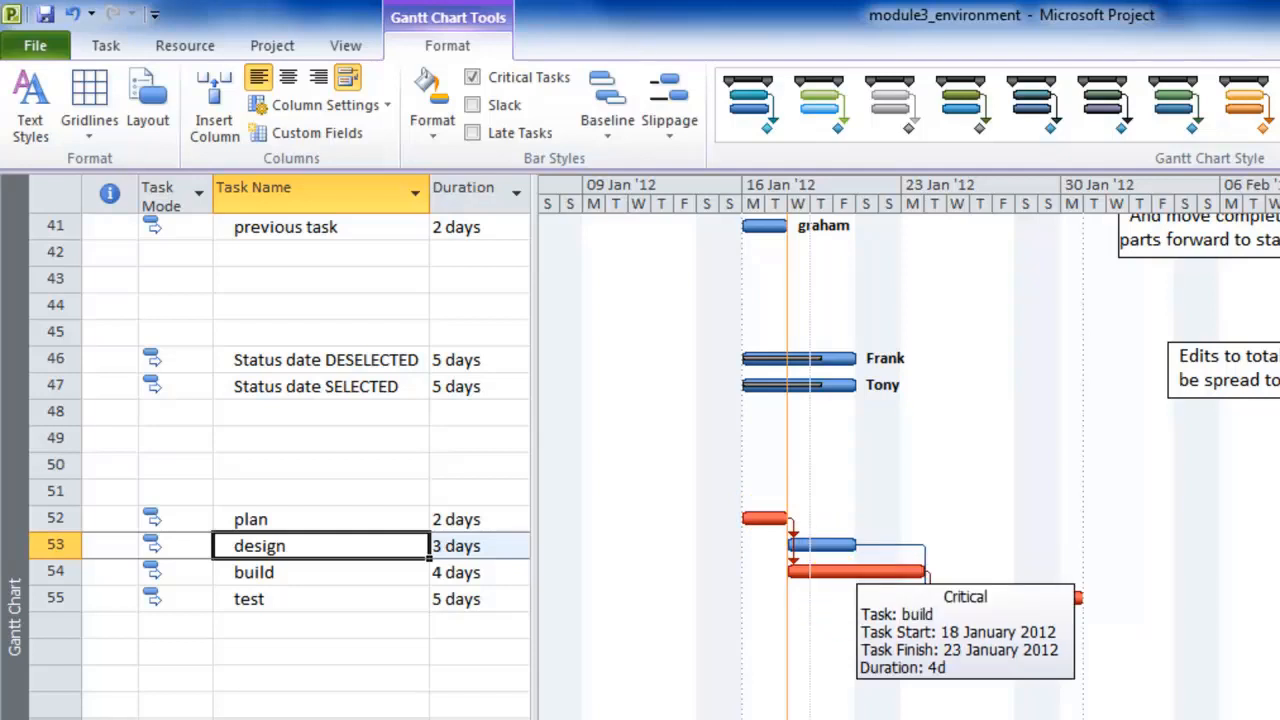
In the project's advanced calculation options, make tasks critical if slack is less than or equal to 1 day, and inspect the "design" bar
scroll(909, 450, down, 1)
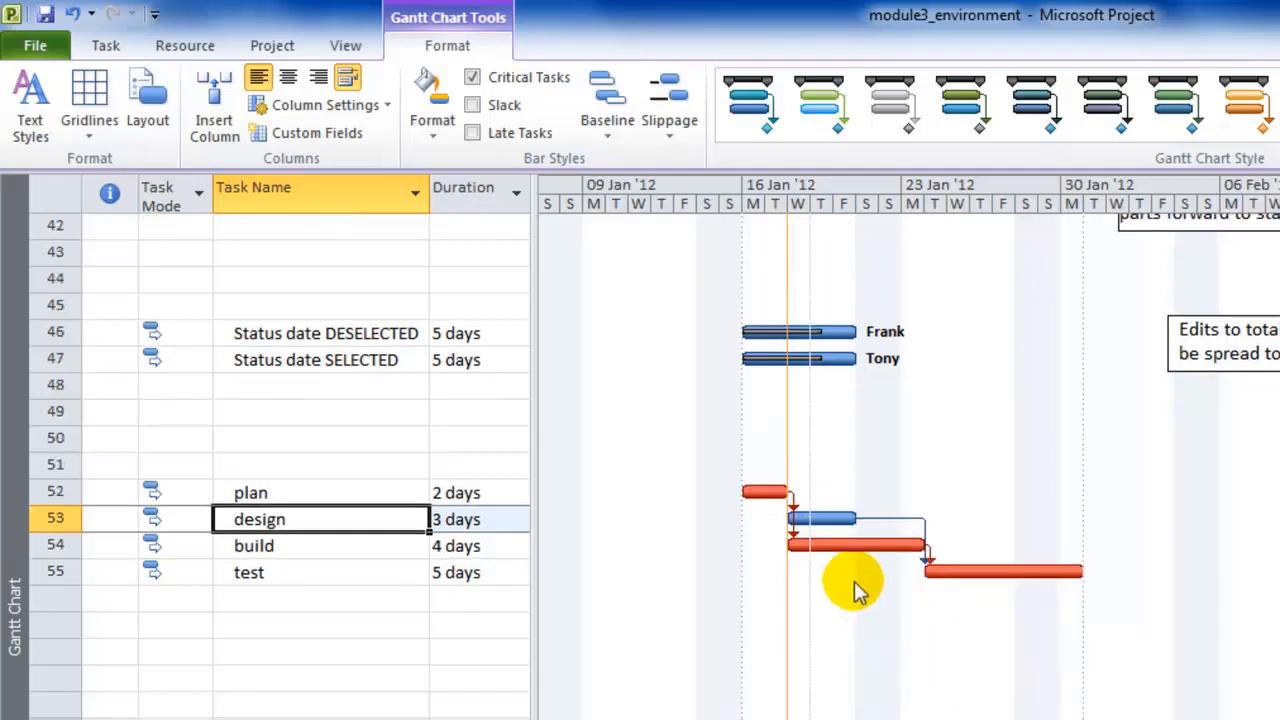
click(30, 46)
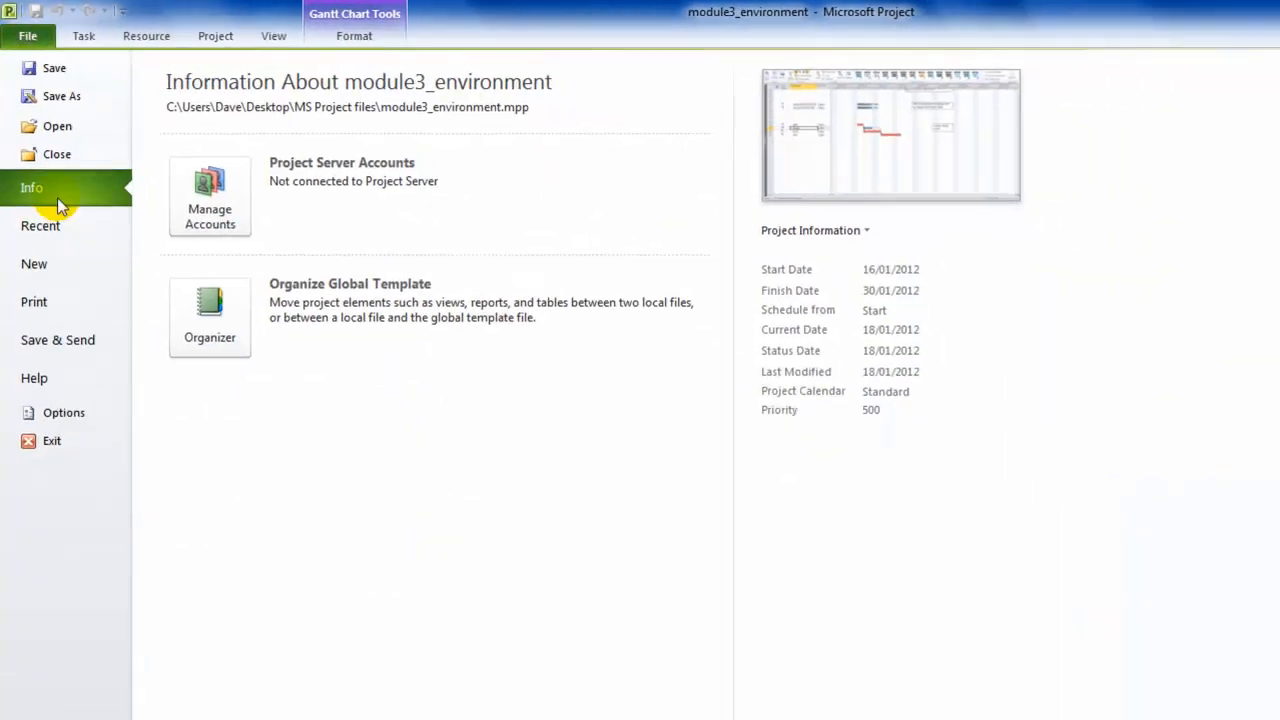
click(50, 406)
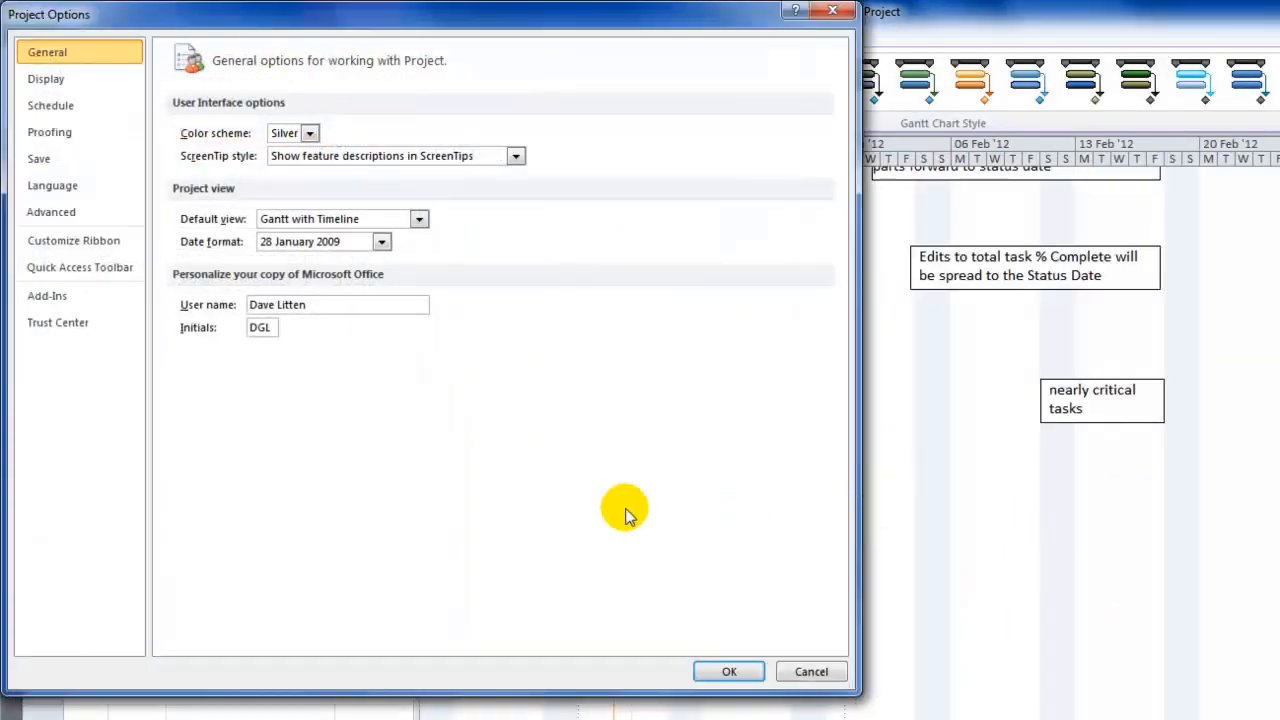
click(51, 212)
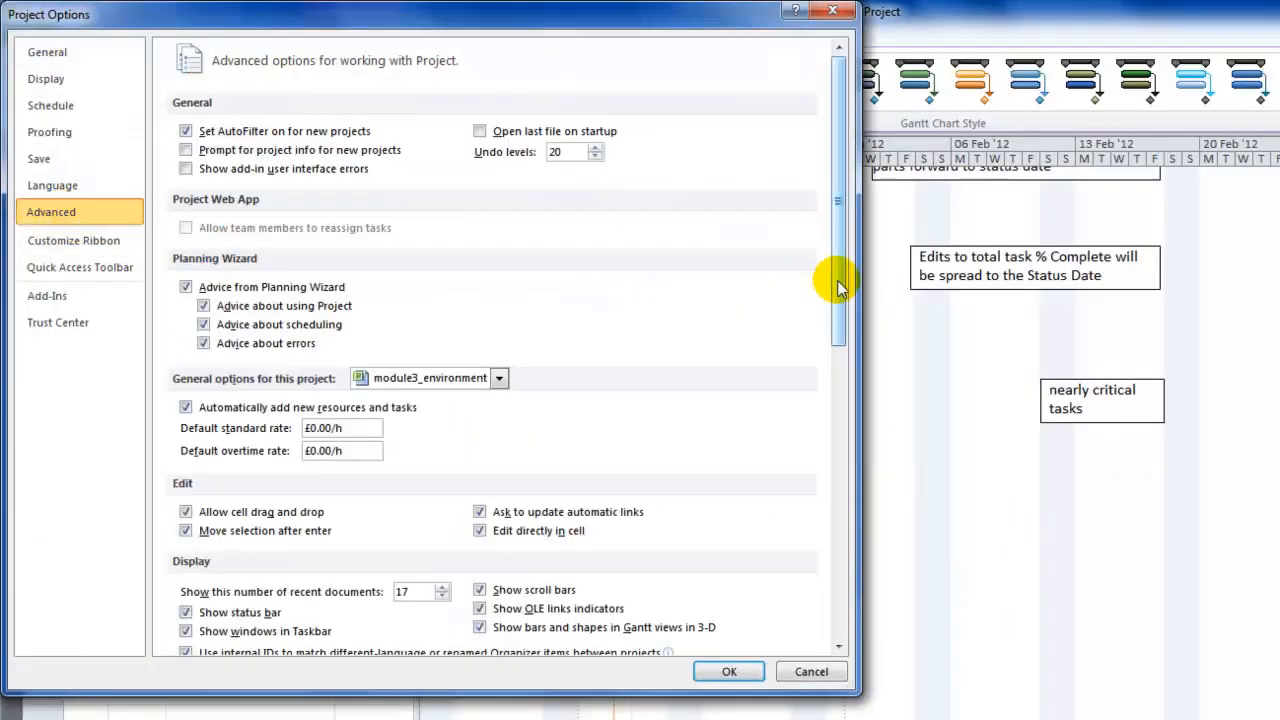
scroll(443, 600, down, 10)
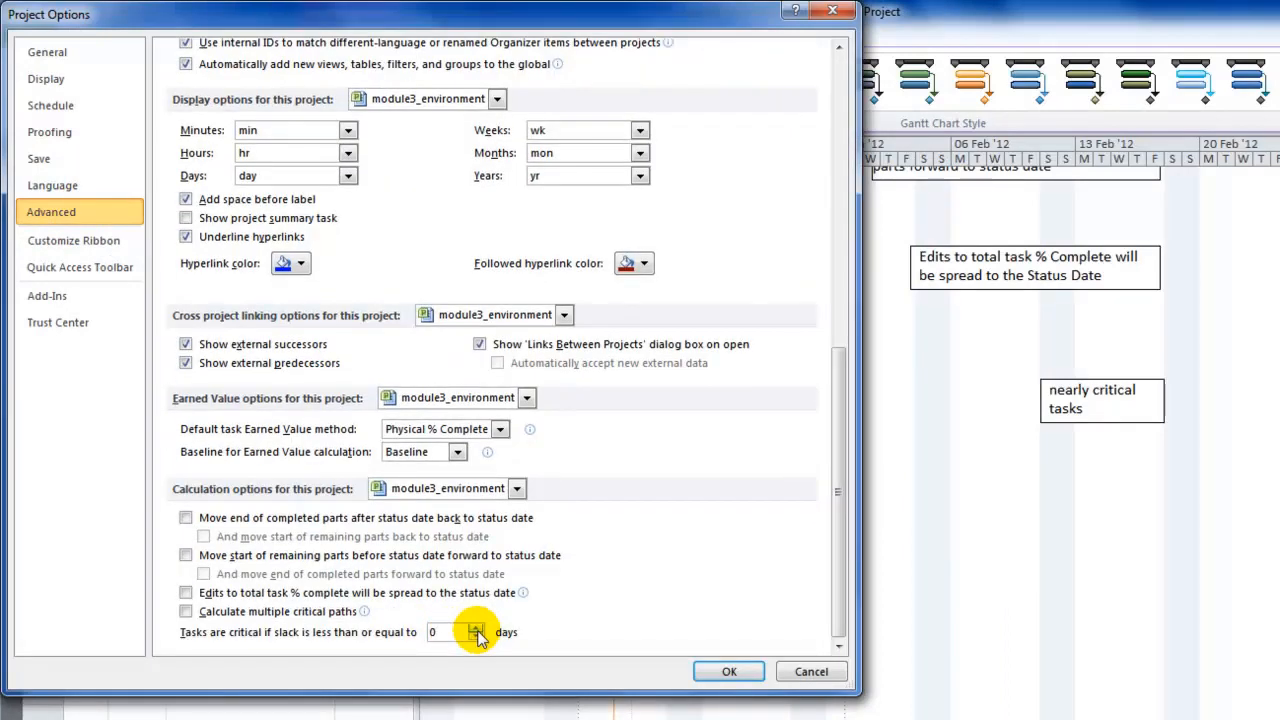
click(476, 630)
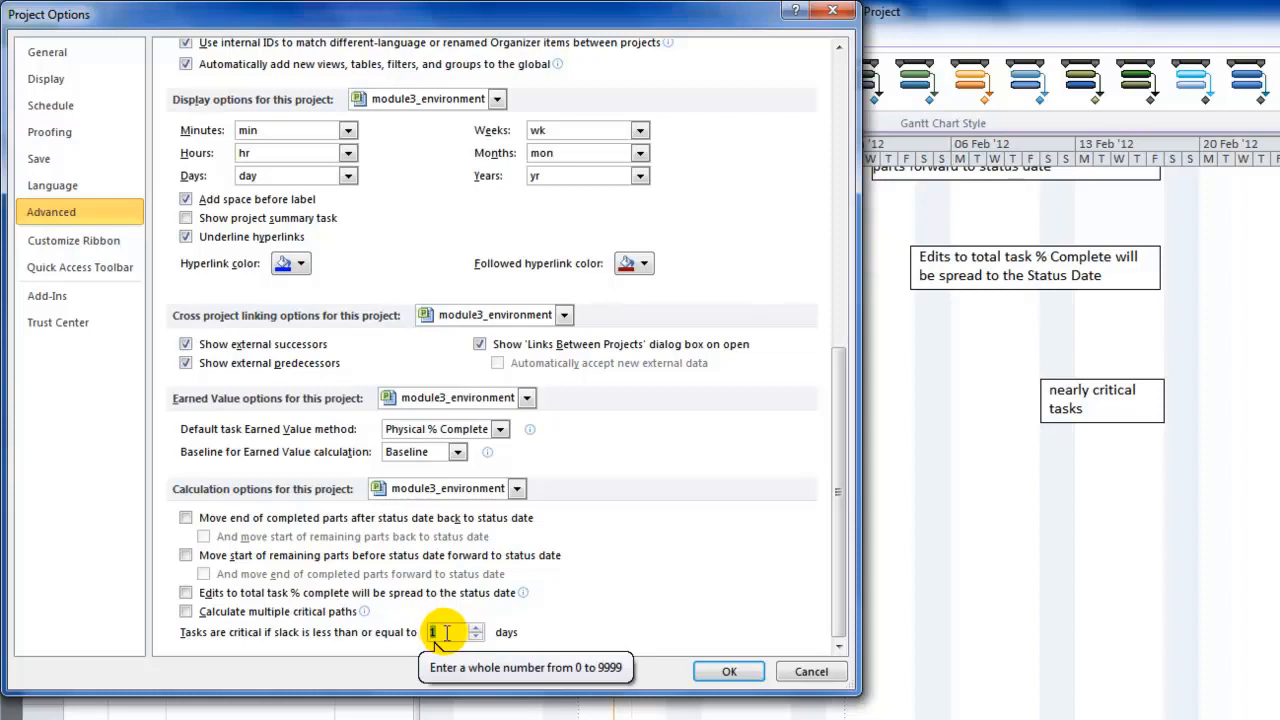
click(729, 674)
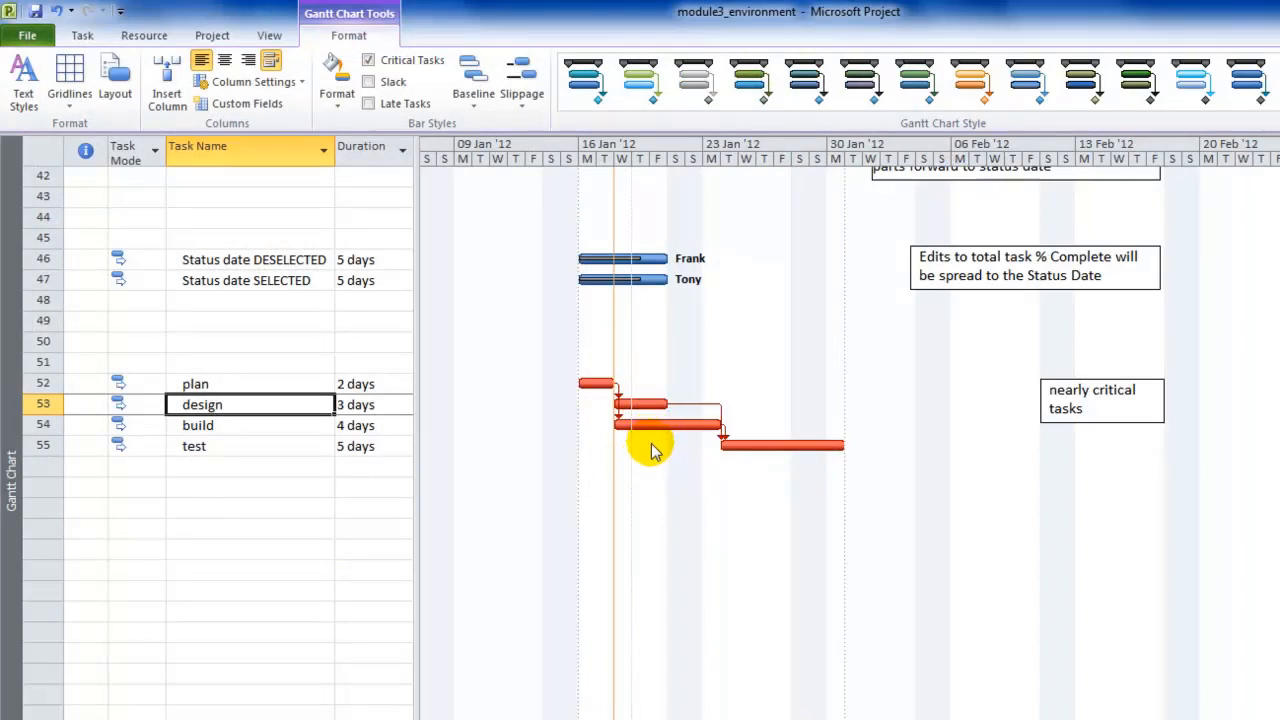
mouse_move(649, 404)
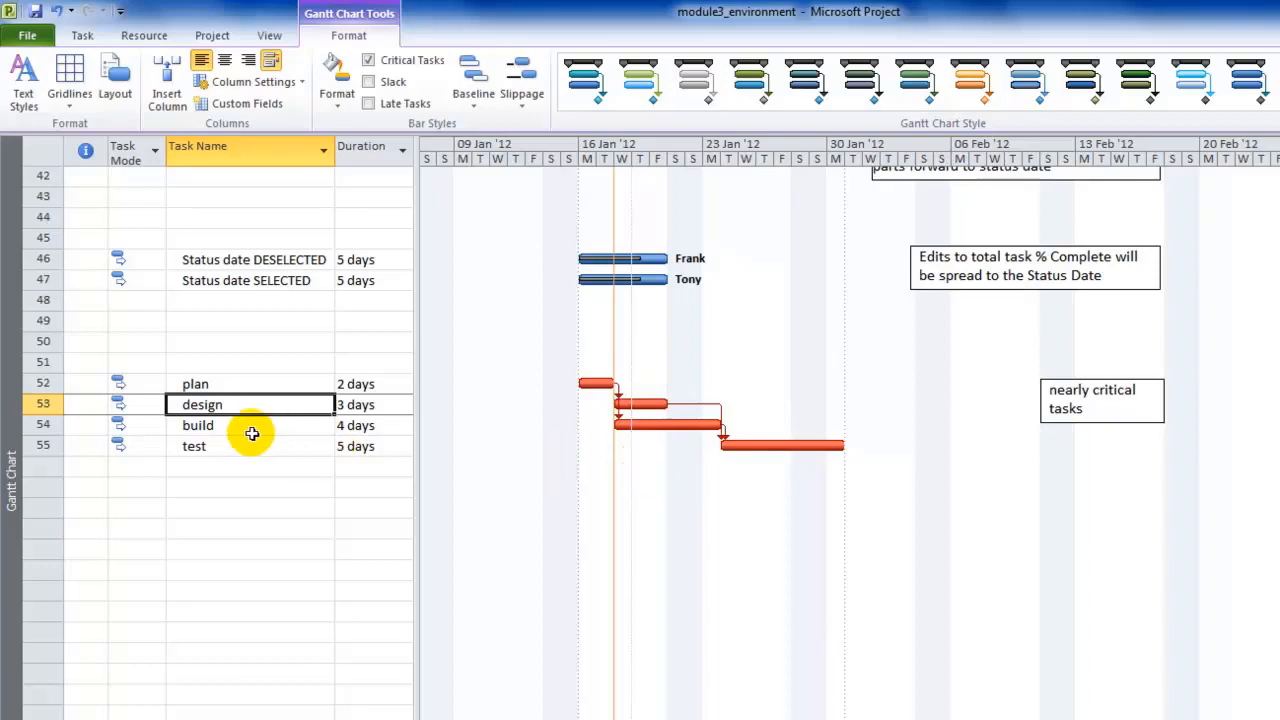
Reset the critical task slack threshold to 0 days in the advanced calculation options
click(27, 35)
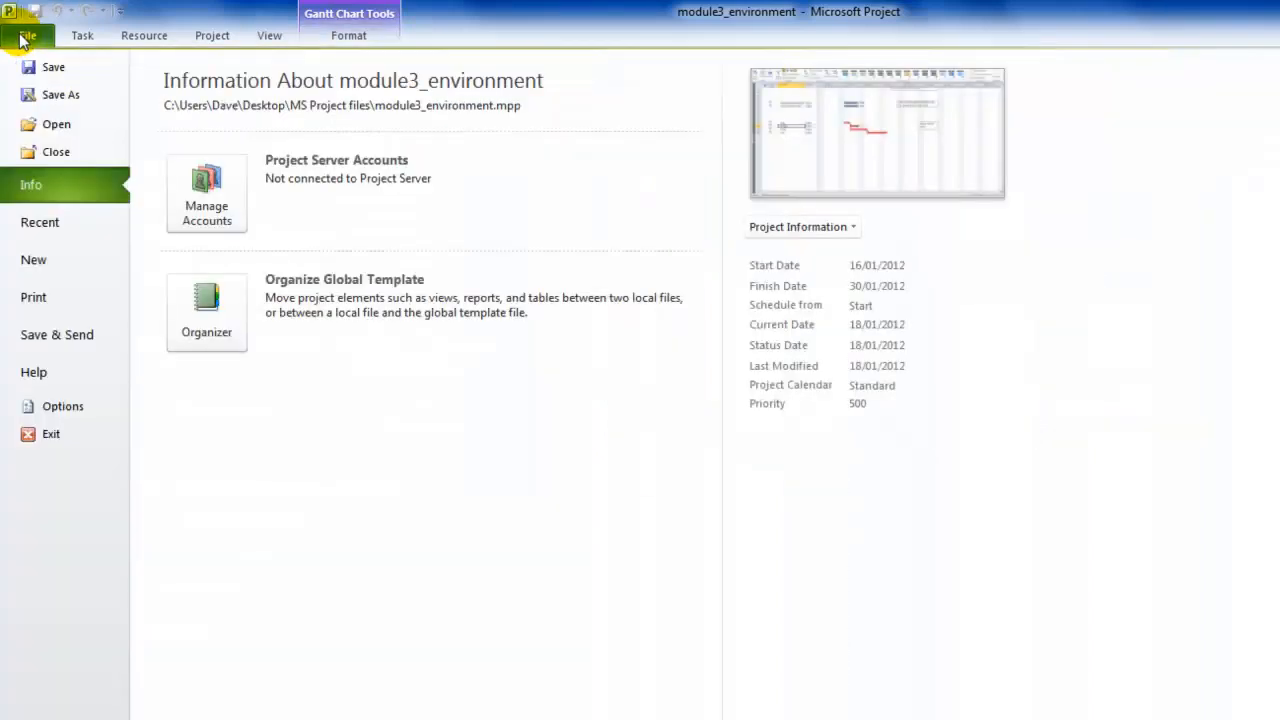
click(103, 410)
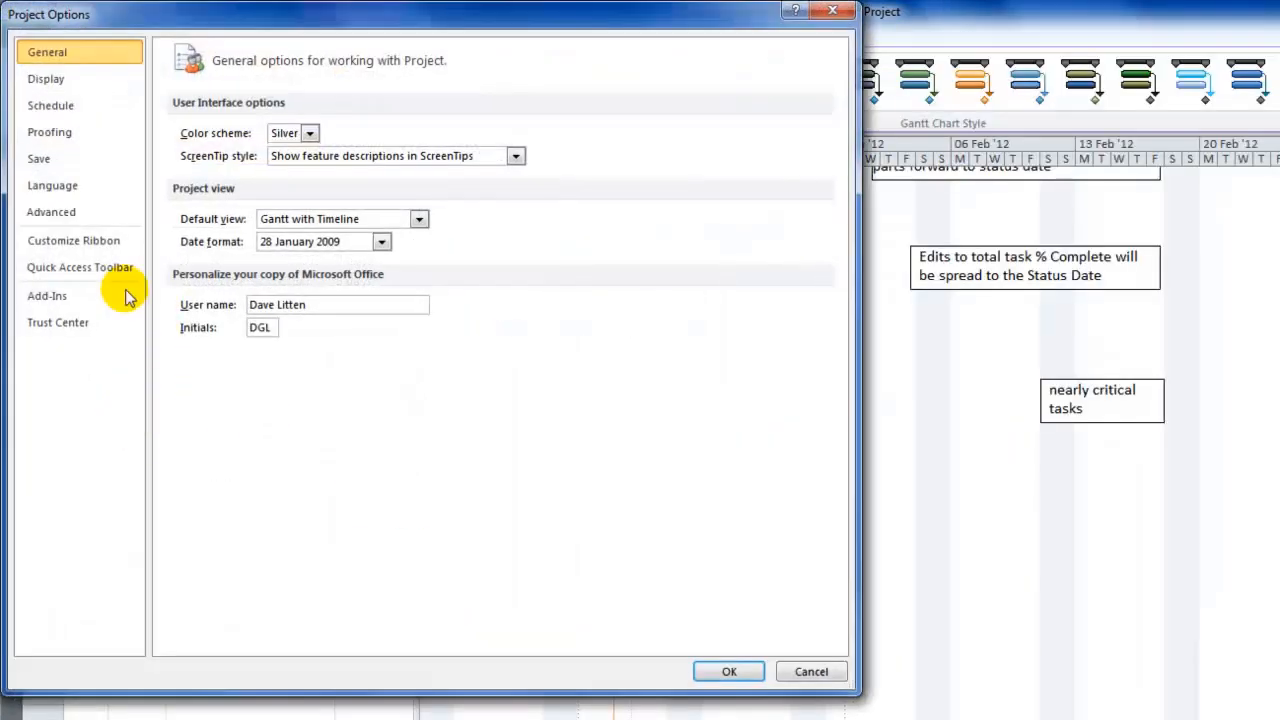
click(78, 211)
drag(838, 322, 845, 652)
click(475, 640)
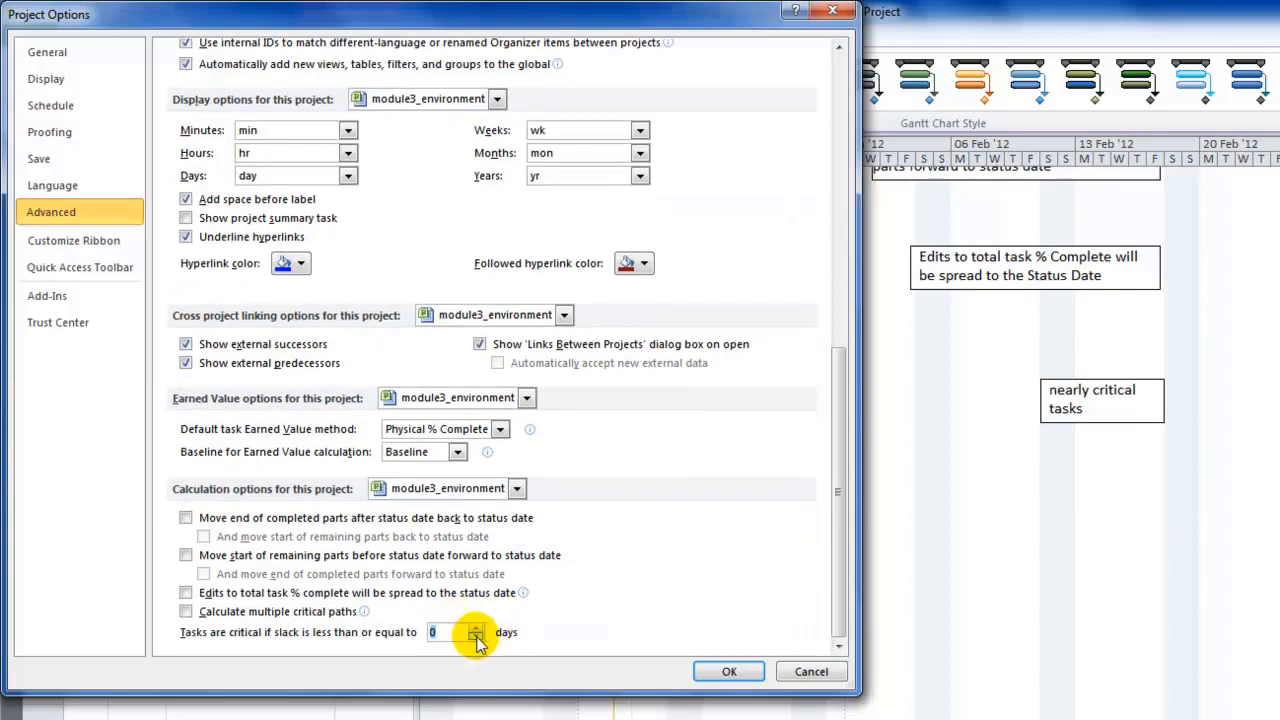
click(728, 673)
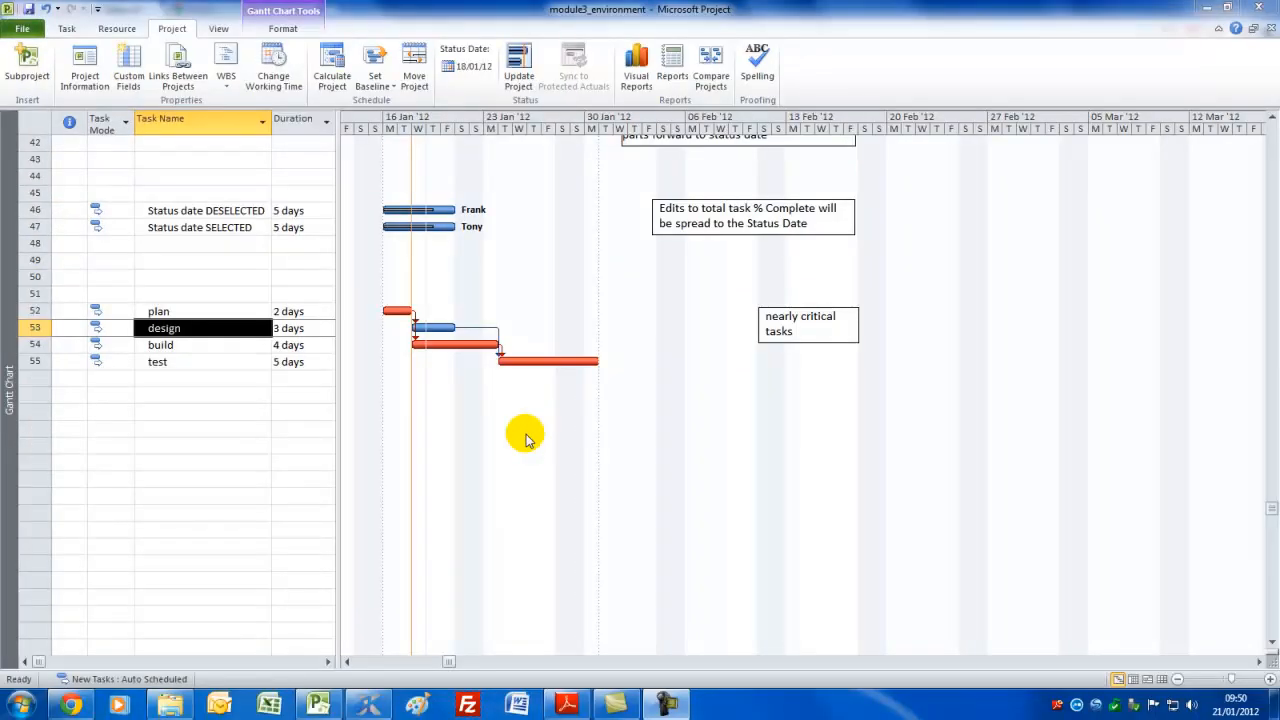
Open the Customize Ribbon page of the project options and examine the available popular commands and main tabs
click(28, 34)
click(28, 34)
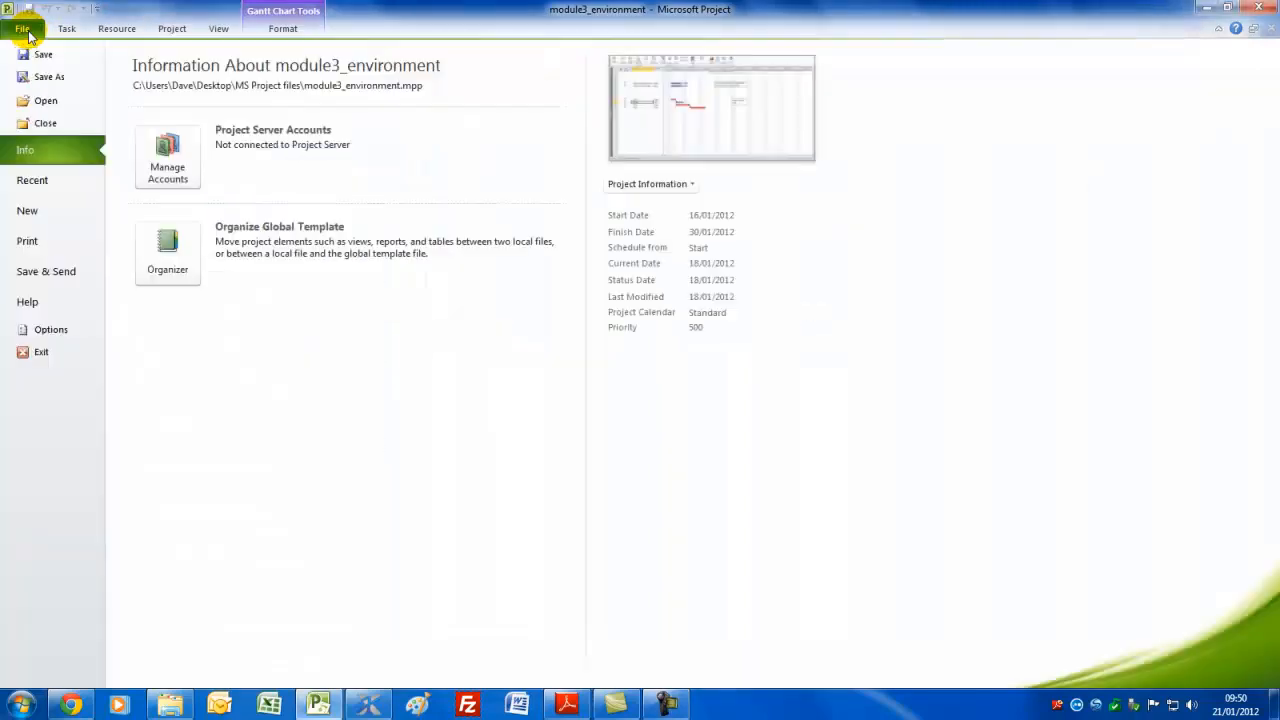
click(47, 331)
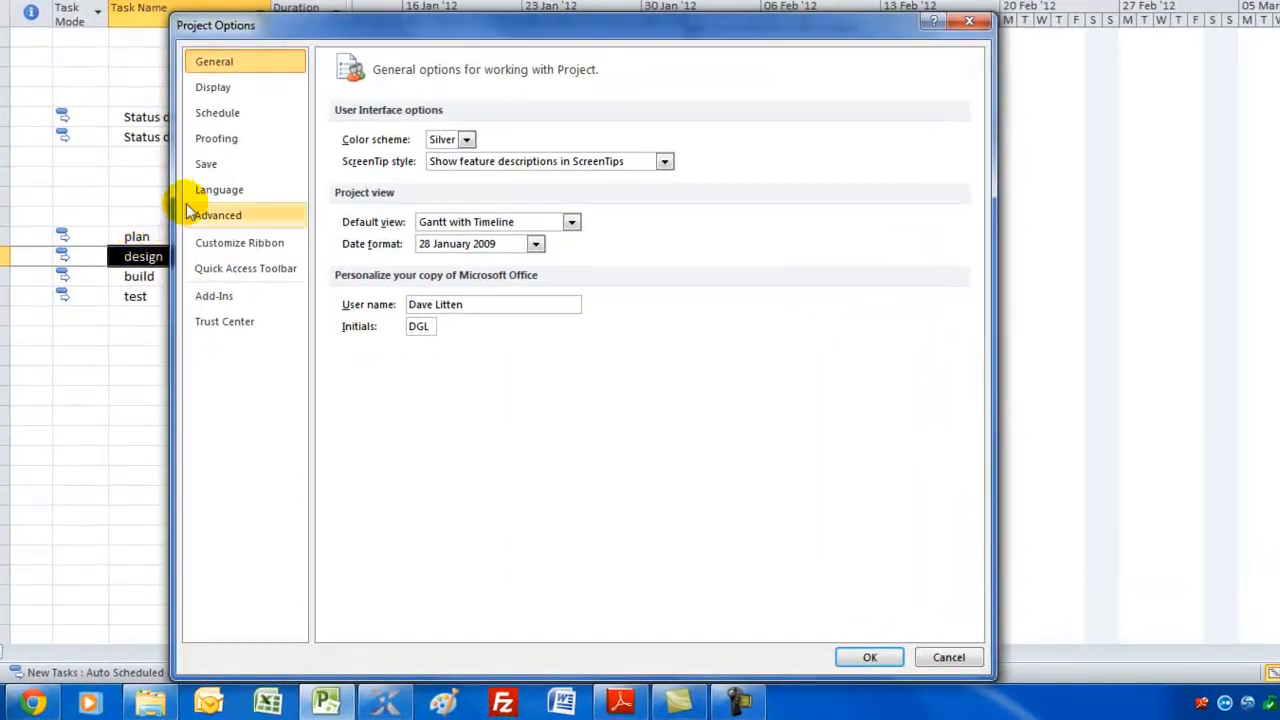
click(226, 242)
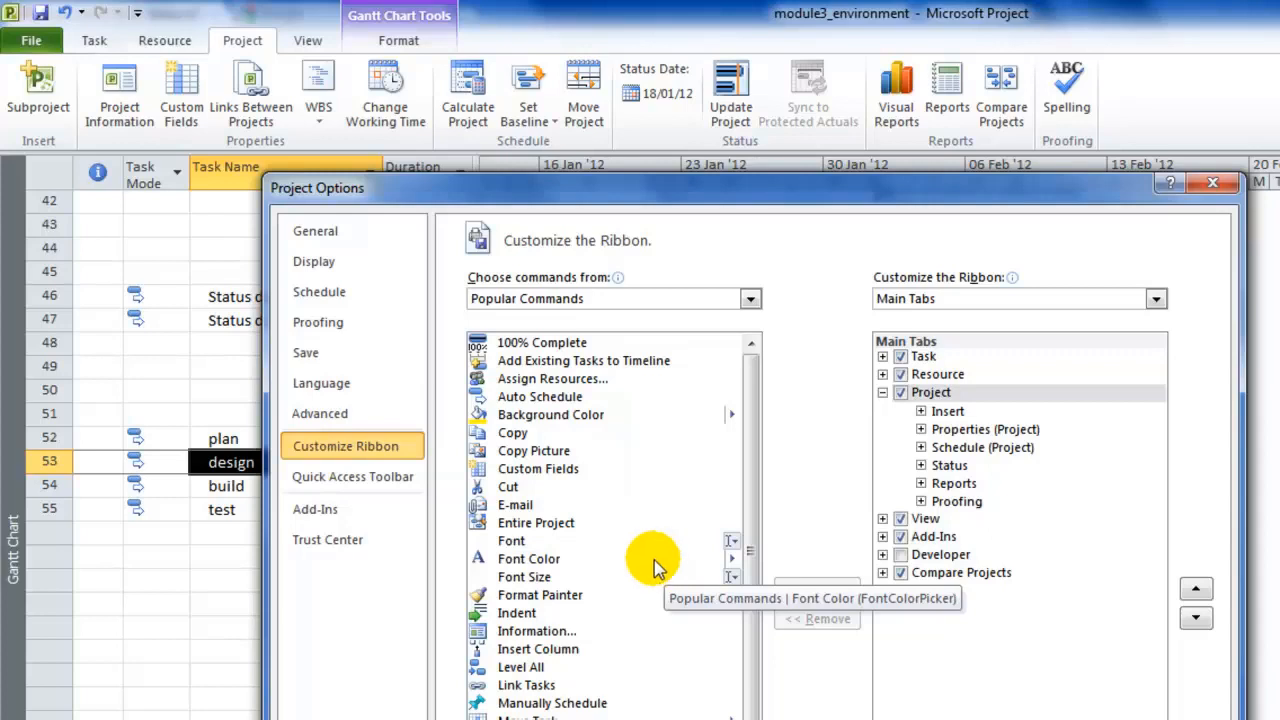
click(515, 506)
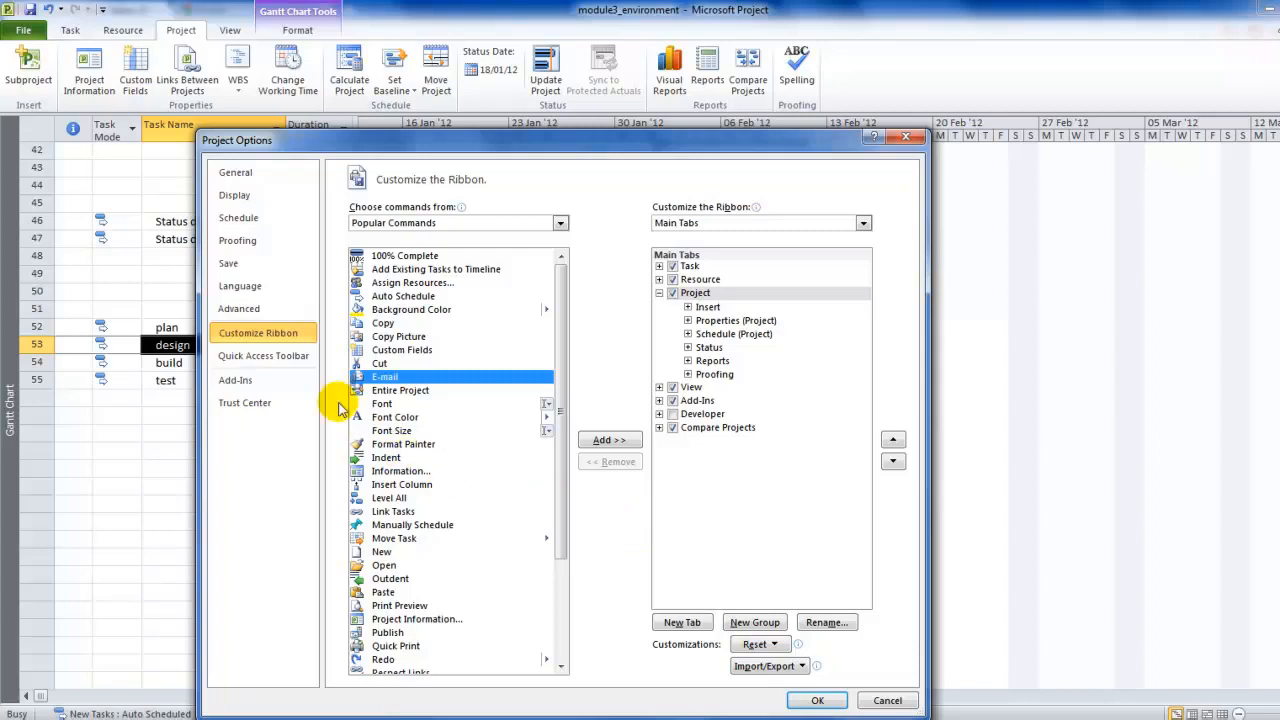
Review the Quick Access Toolbar, Add-Ins and Trust Center pages of the project options, and close the options
click(265, 362)
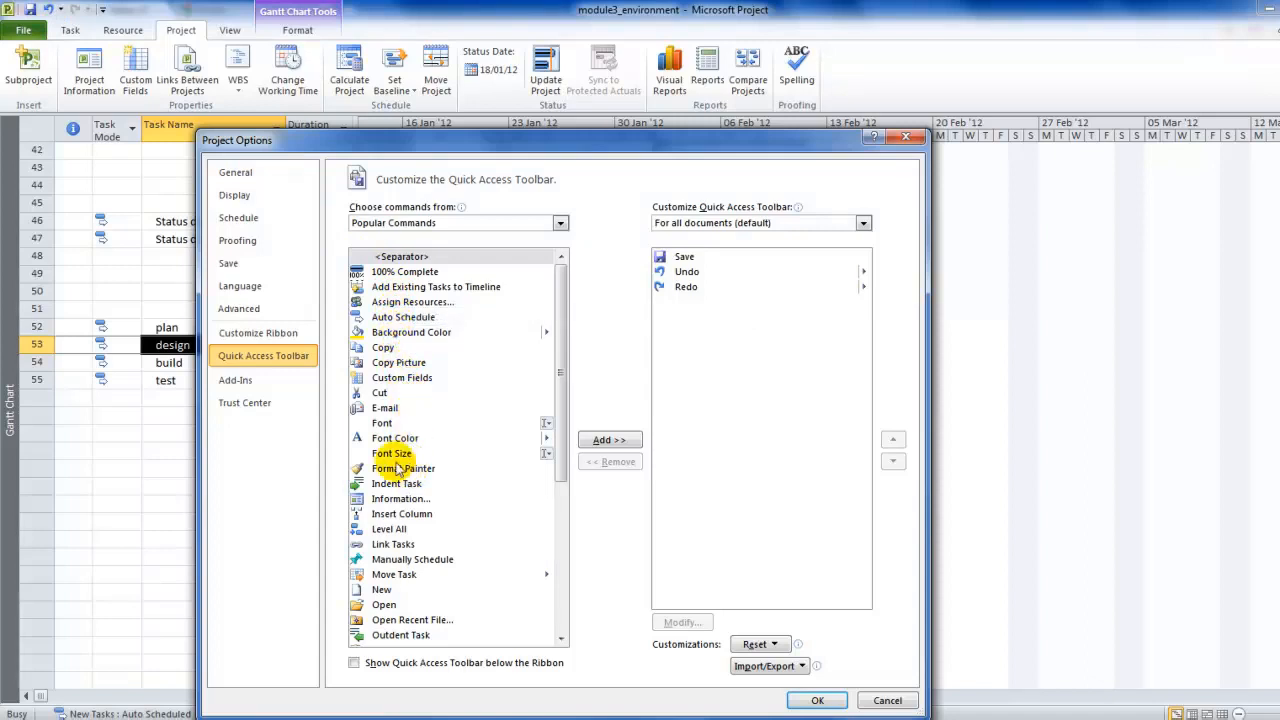
click(381, 396)
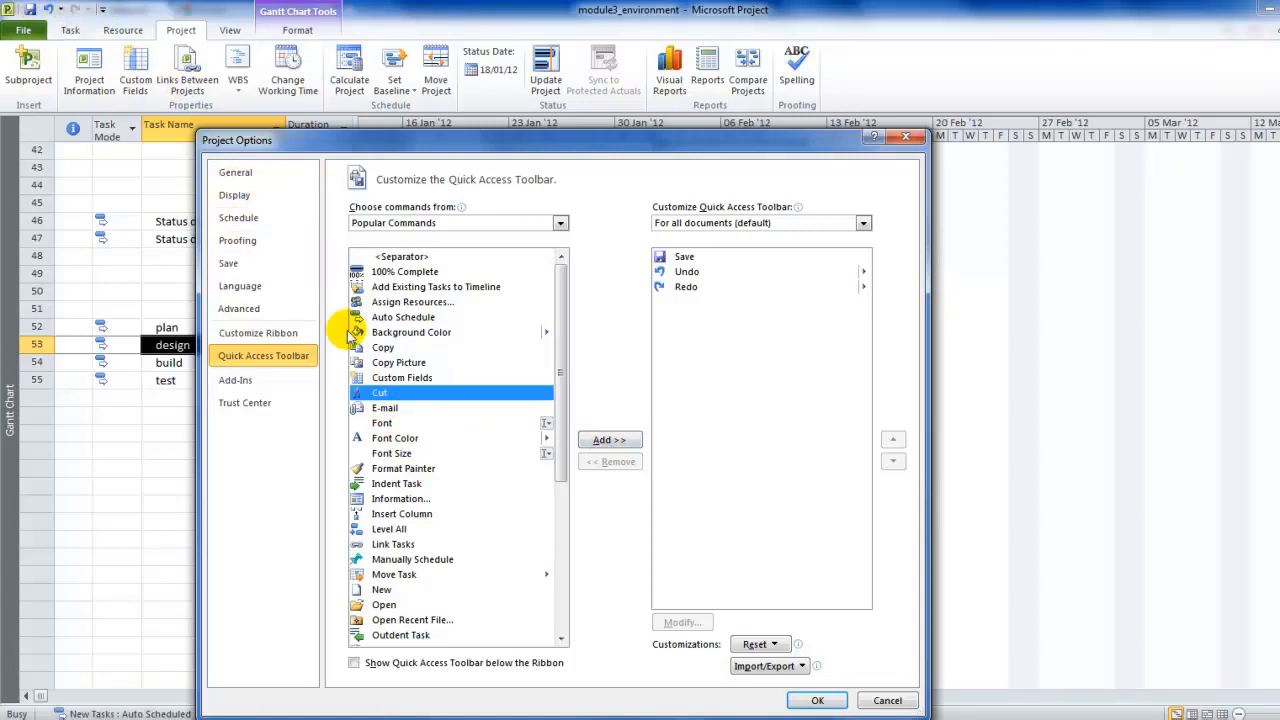
click(236, 384)
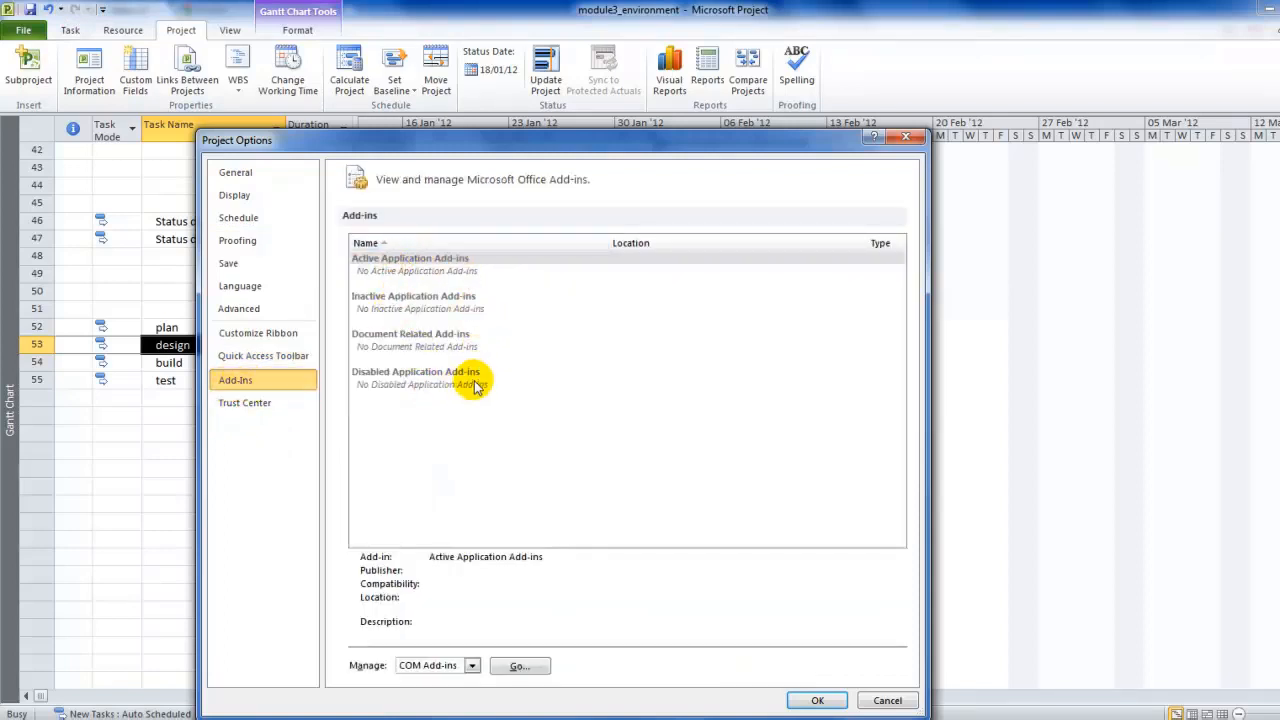
click(252, 403)
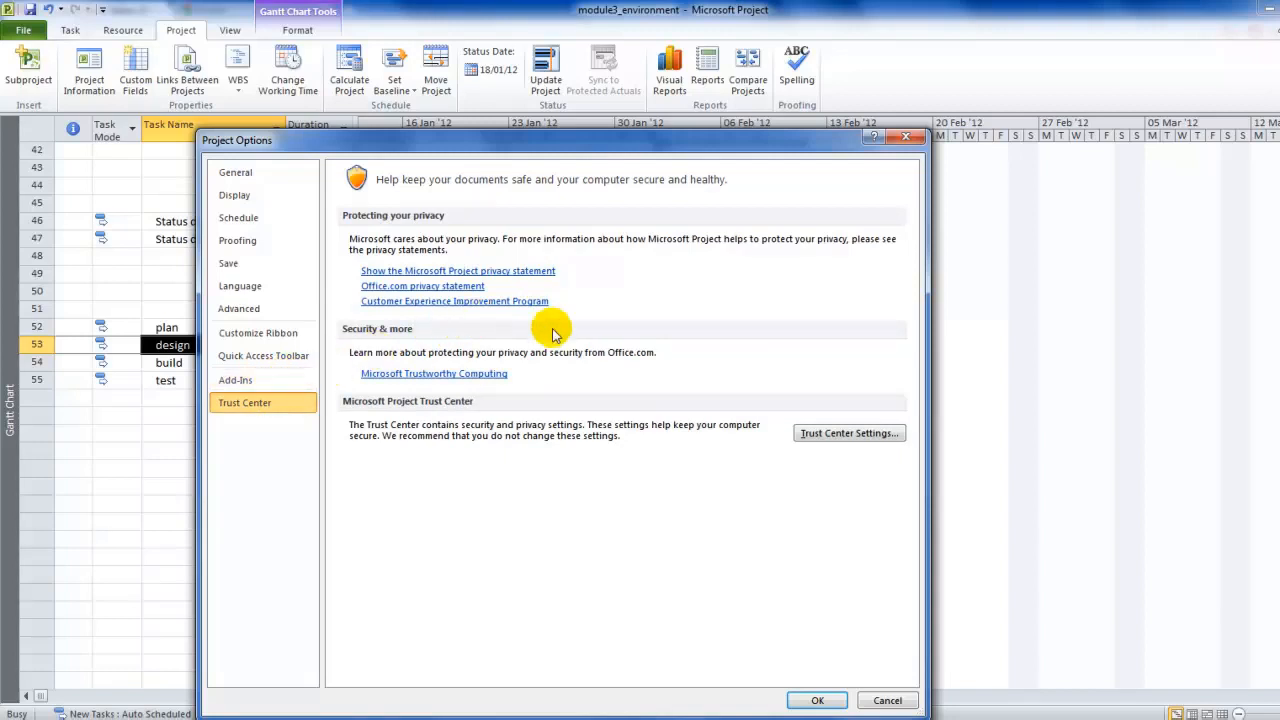
click(808, 701)
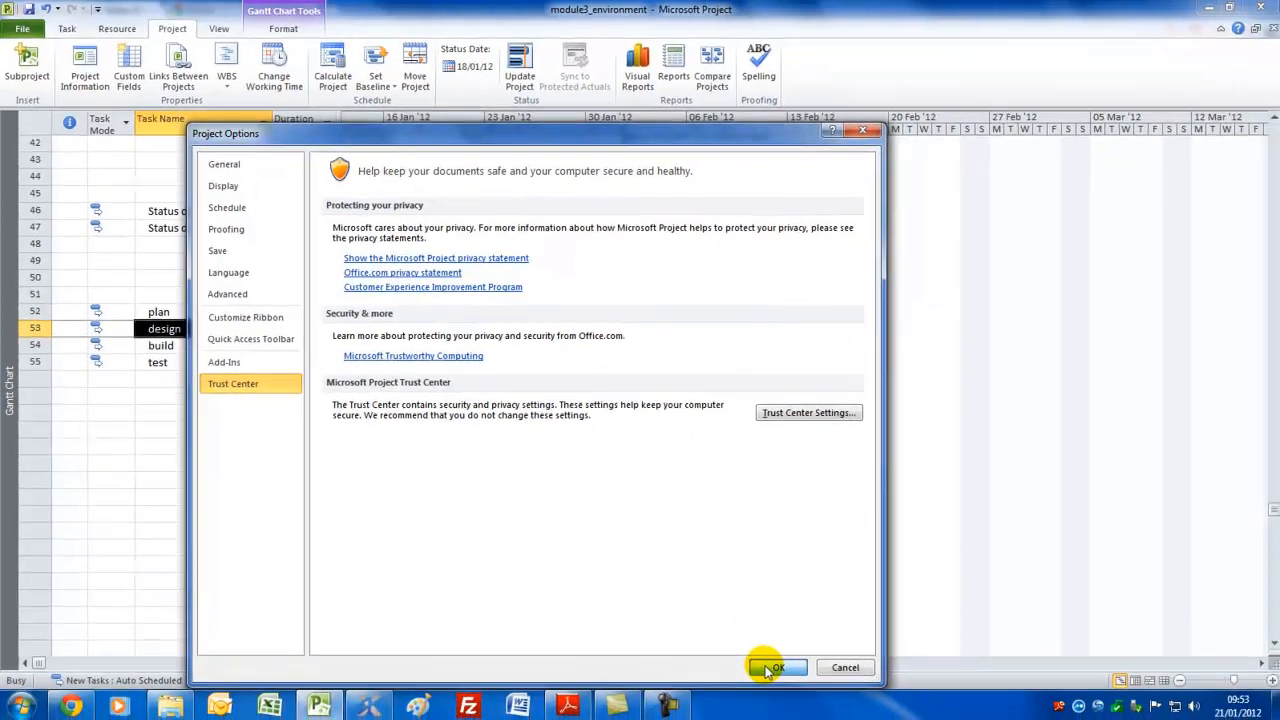